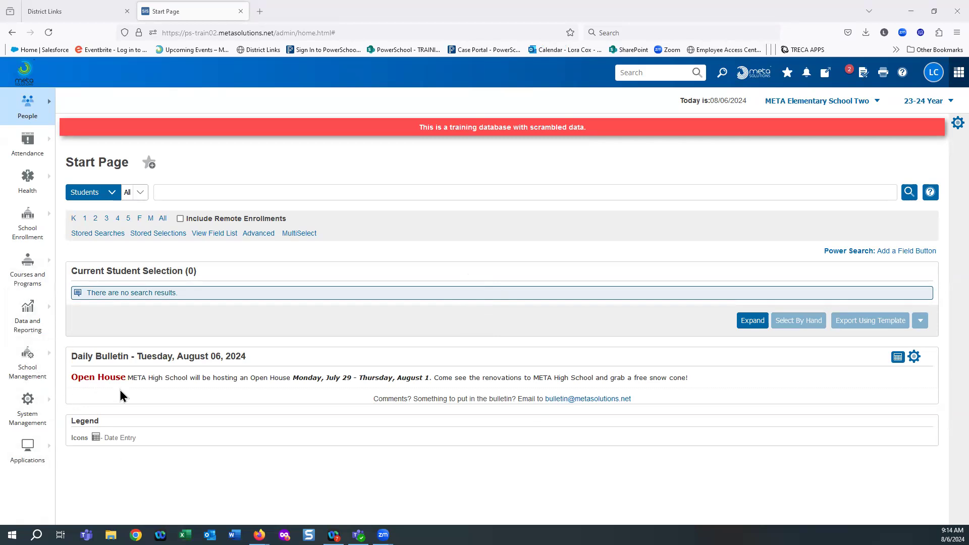
Open the Attendance Codes list in the school's attendance setup.
left_click(24, 374)
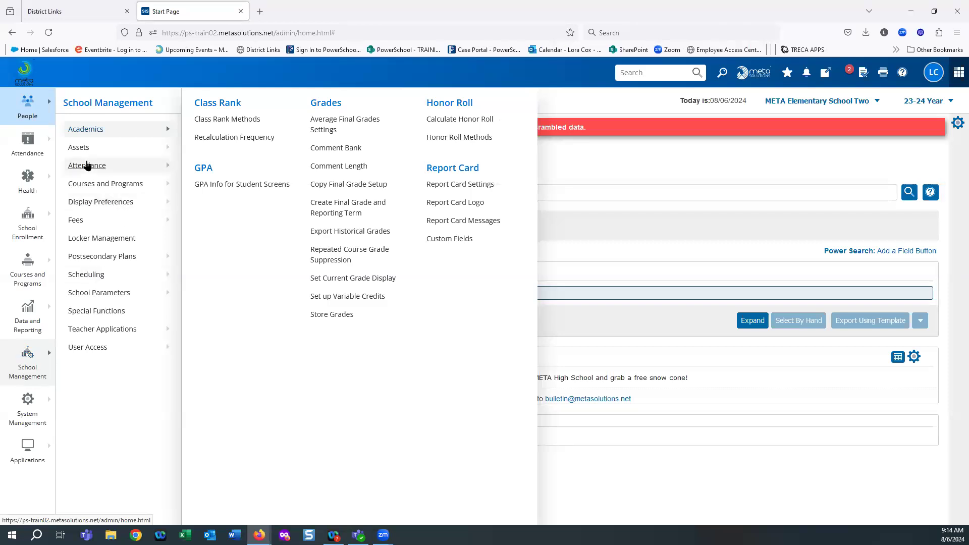
mouse_move(87, 166)
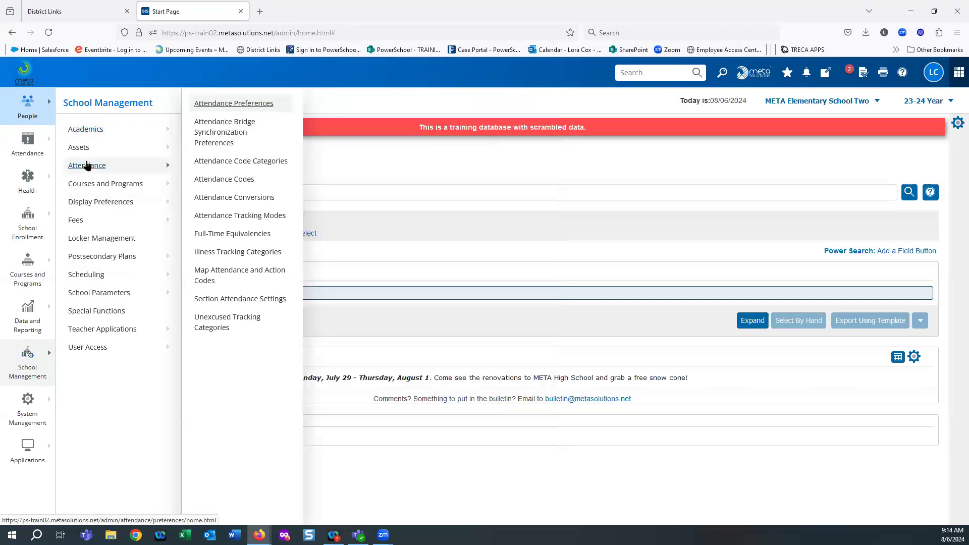
left_click(225, 180)
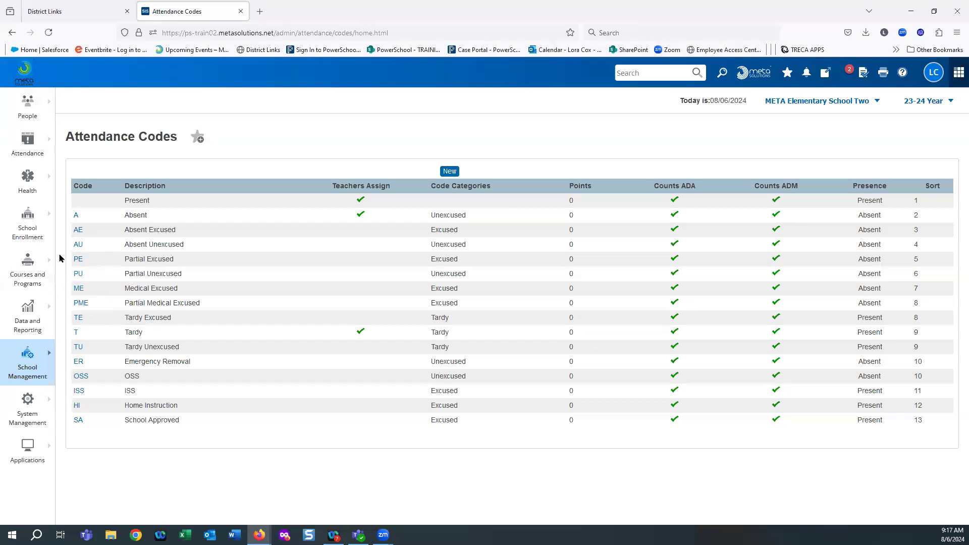
Open the Partial Excused (PE) attendance code, review its category, teacher-assign and Ohio state reporting settings, and submit the page.
left_click(79, 260)
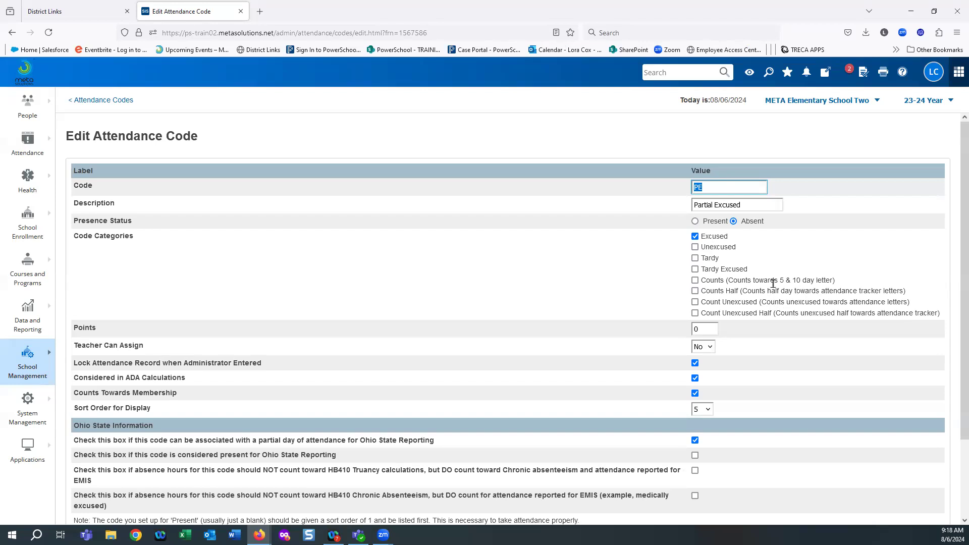
scroll(773, 281, "down", 2)
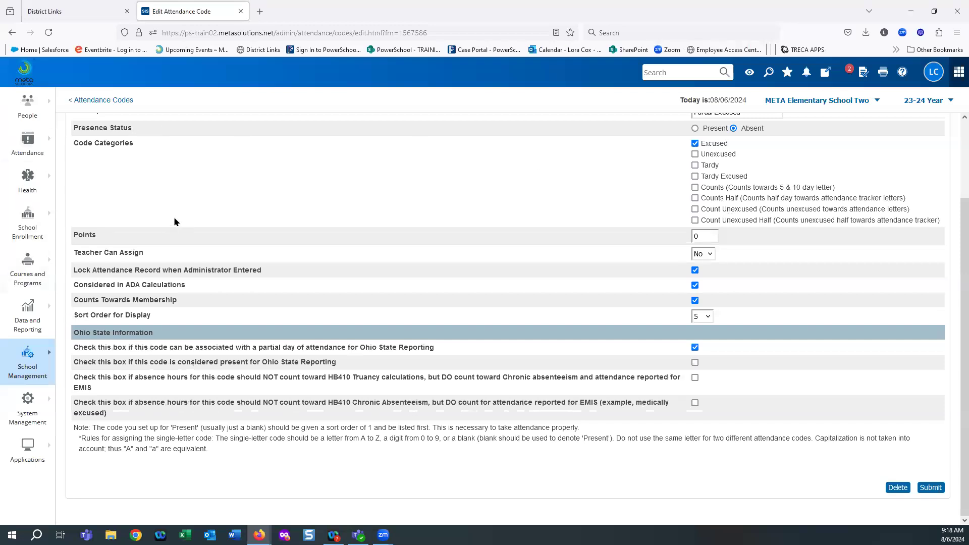
left_click(713, 257)
left_click(714, 258)
scroll(699, 167, "up", 3)
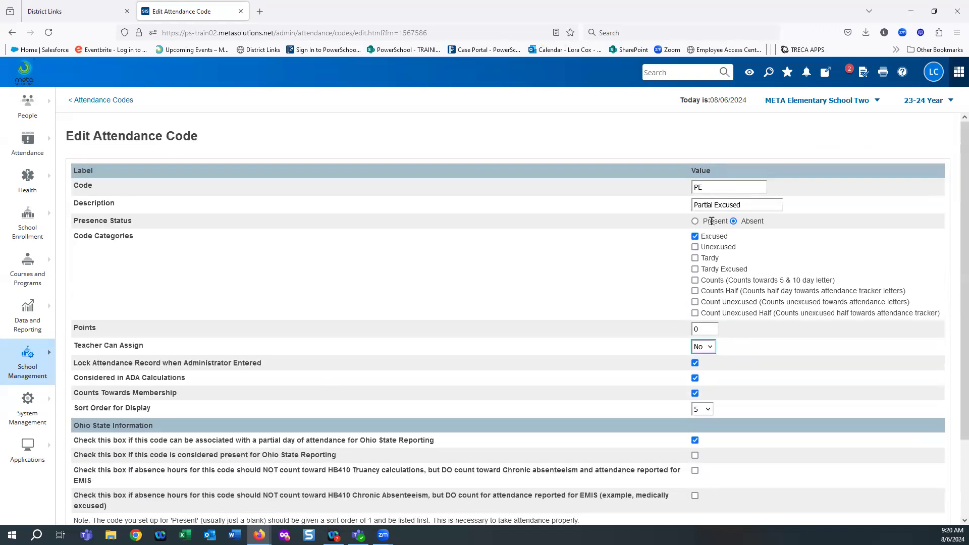
scroll(727, 242, "down", 2)
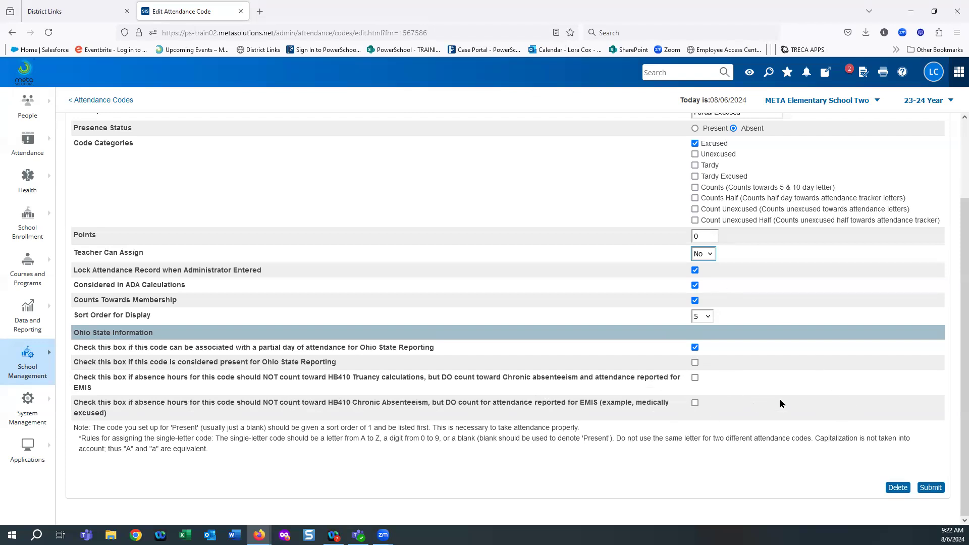
left_click(931, 488)
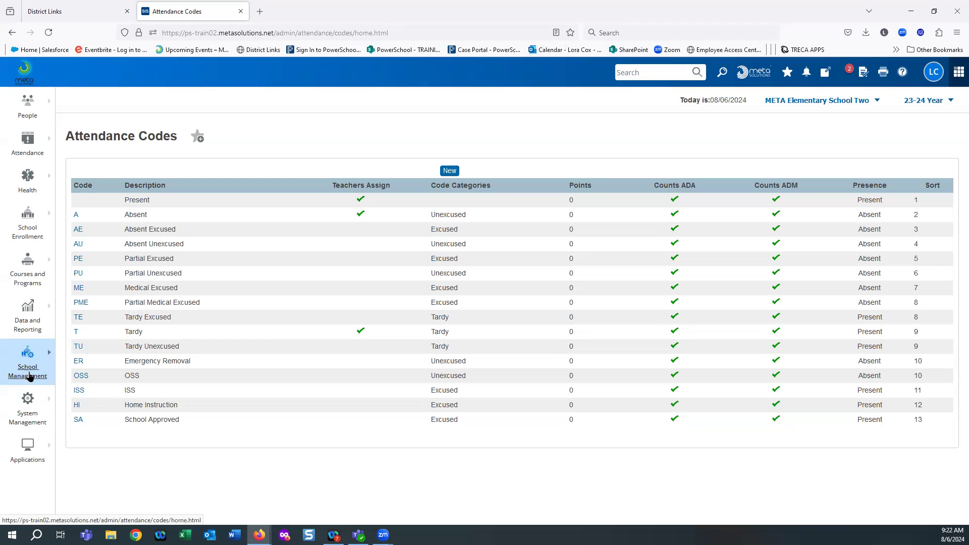
Open the period list of the Regular Day bell schedule to review its times and daily attendance settings.
left_click(31, 362)
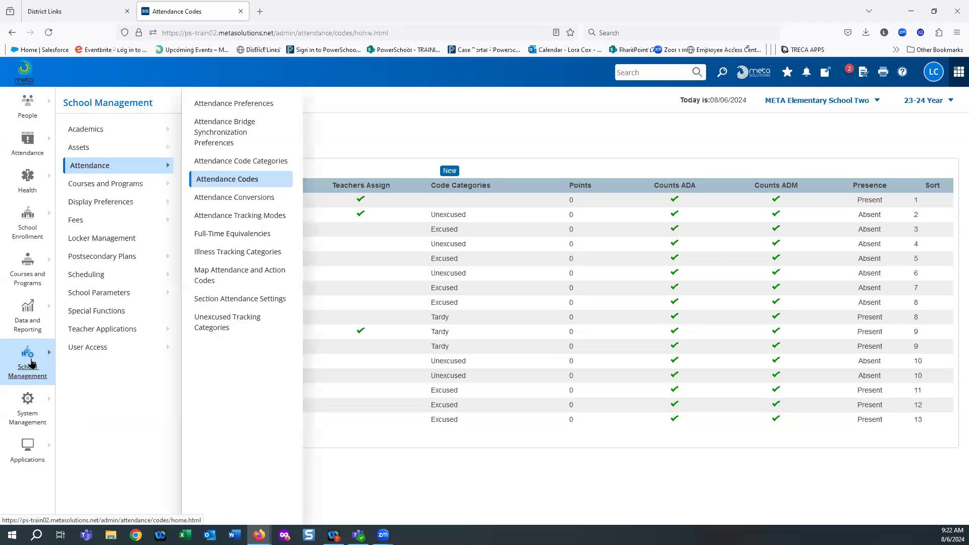
mouse_move(80, 277)
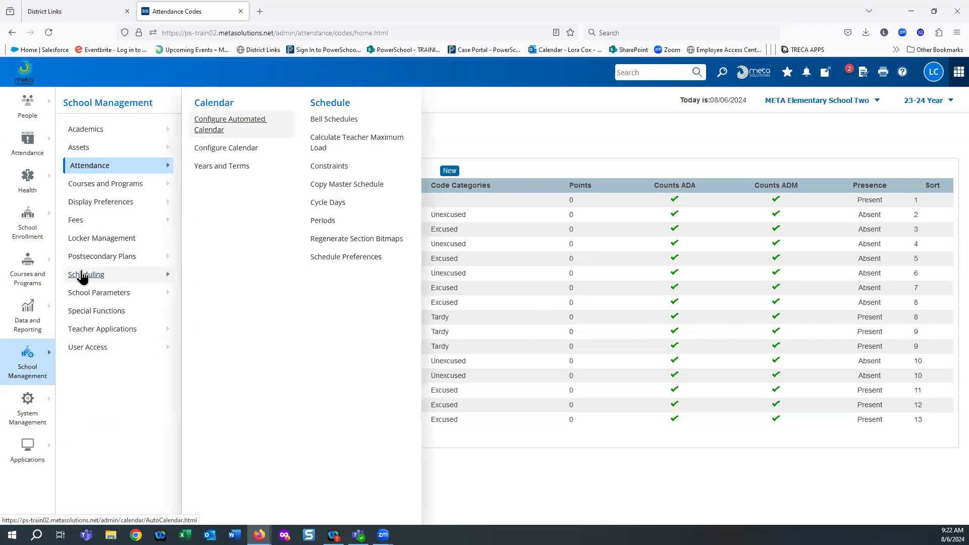
left_click(327, 119)
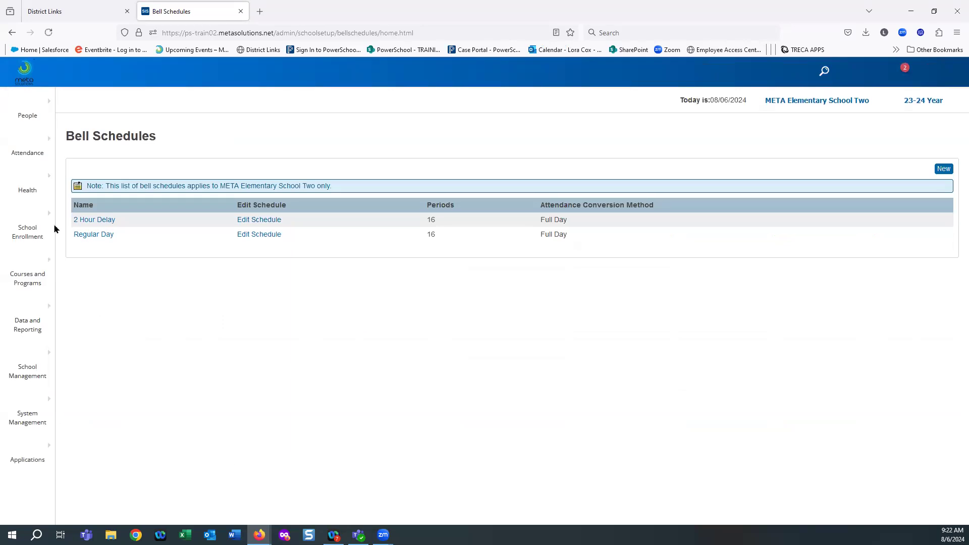
left_click(266, 236)
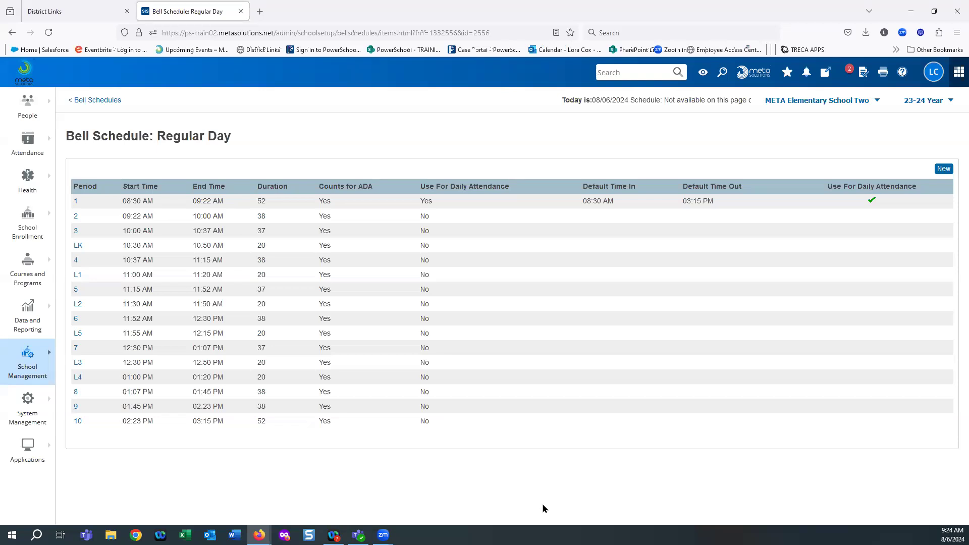
Open the code-to-day attendance conversion table for the Full Day FTE.
left_click(35, 364)
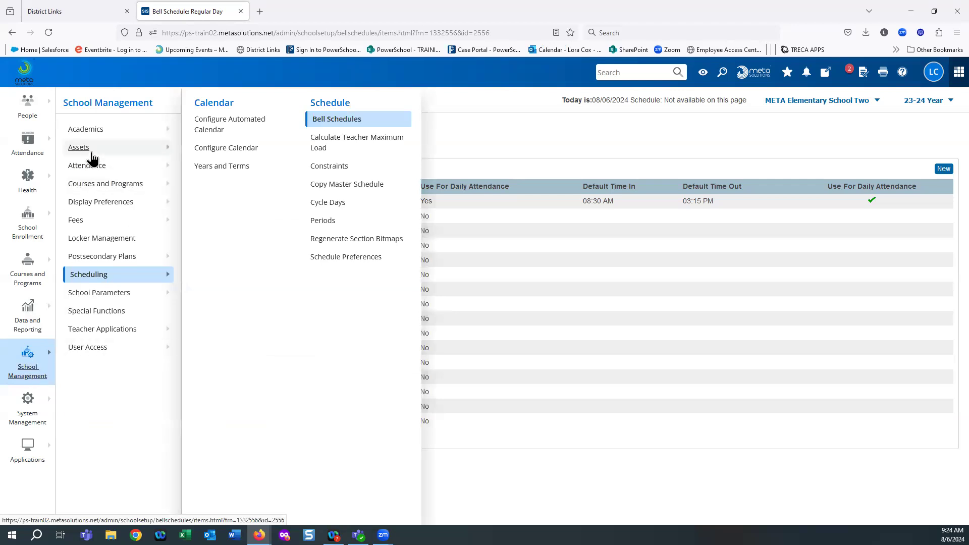
mouse_move(83, 170)
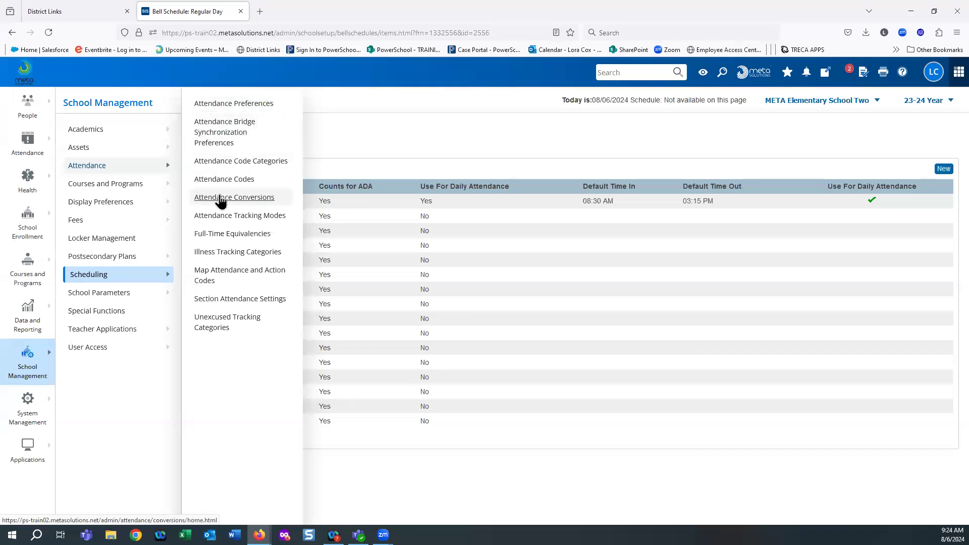
left_click(221, 198)
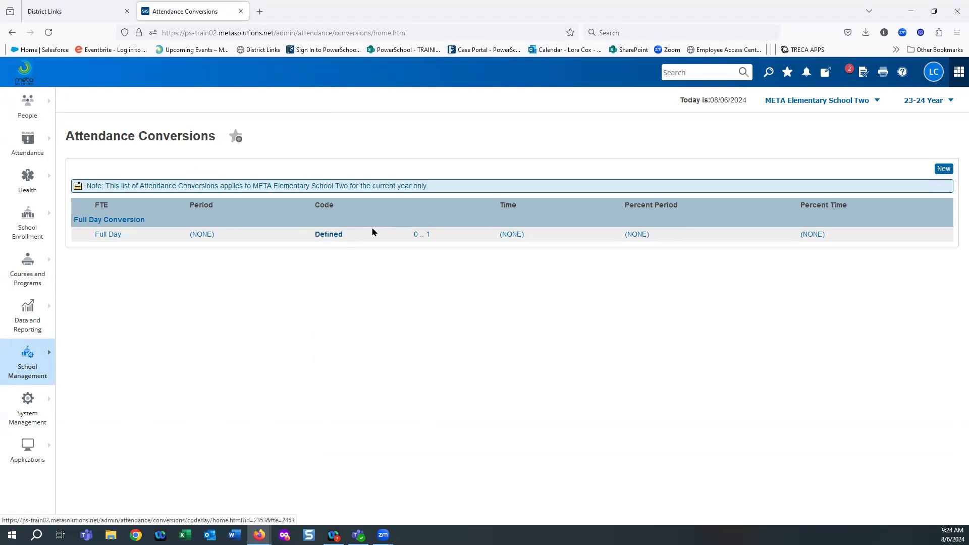
left_click(333, 235)
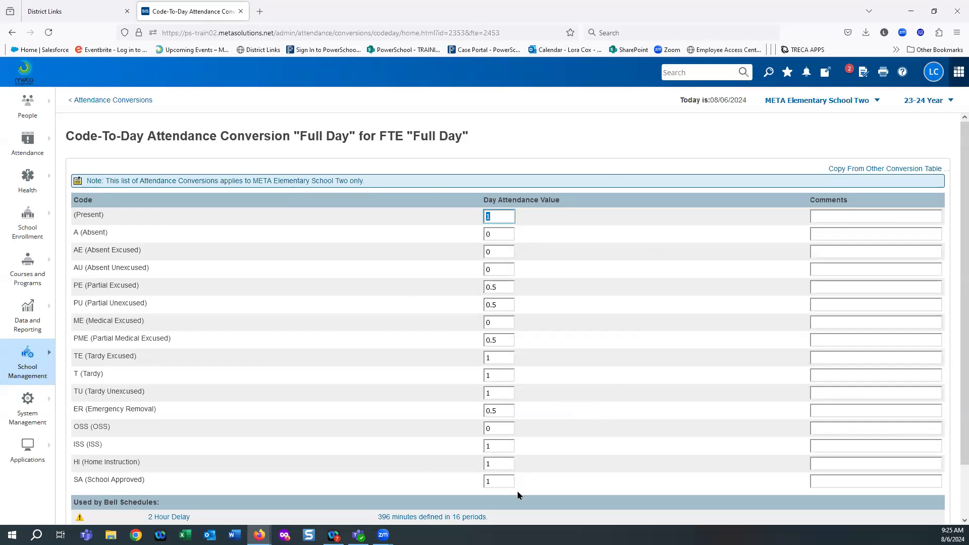
Clear the day attendance value of code A (Absent) and enter 0.
left_click(496, 234)
left_click_drag(493, 233, 453, 230)
key("BackSpace")
left_click(489, 234)
type("0")
left_click(570, 262)
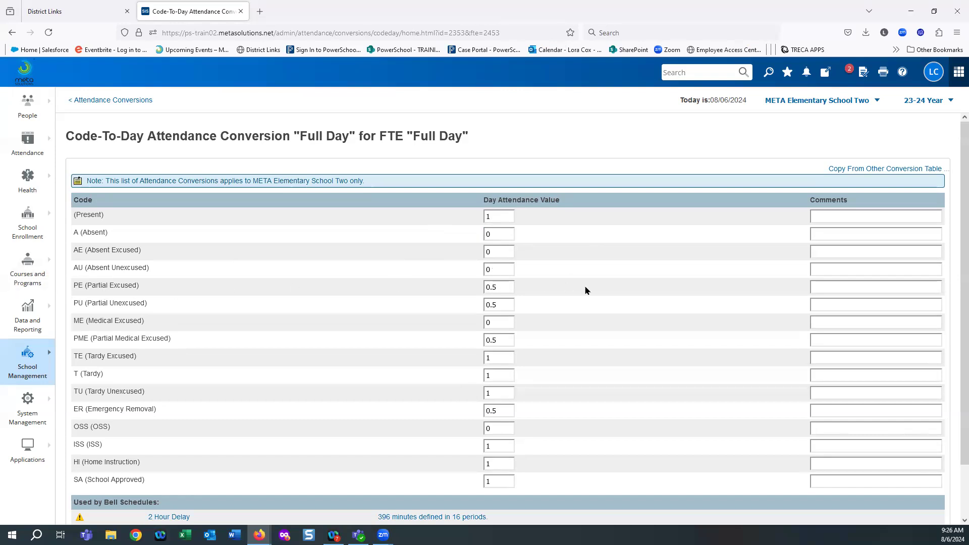
Check the day attendance values of the PE, PU, TU and ER codes, and submit the conversion table.
left_click(497, 285)
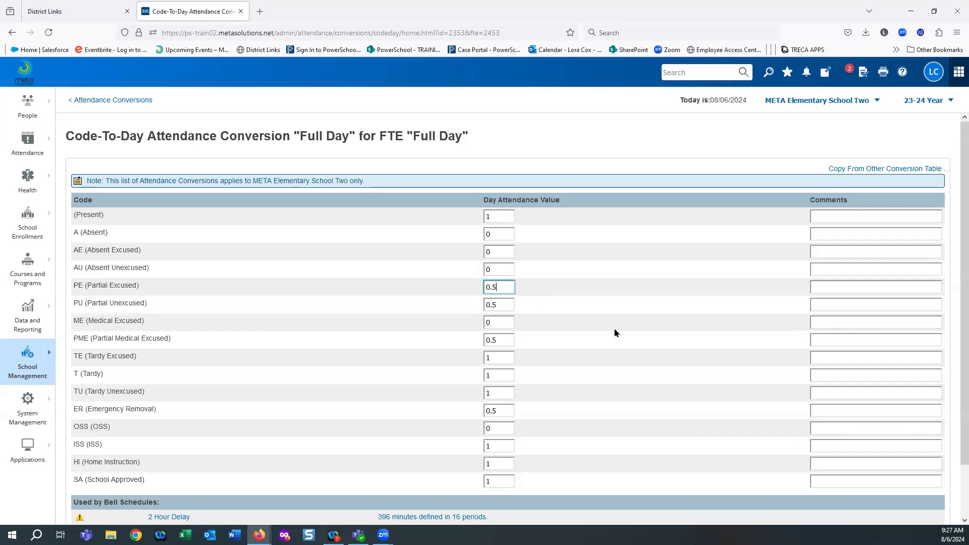
left_click(502, 303)
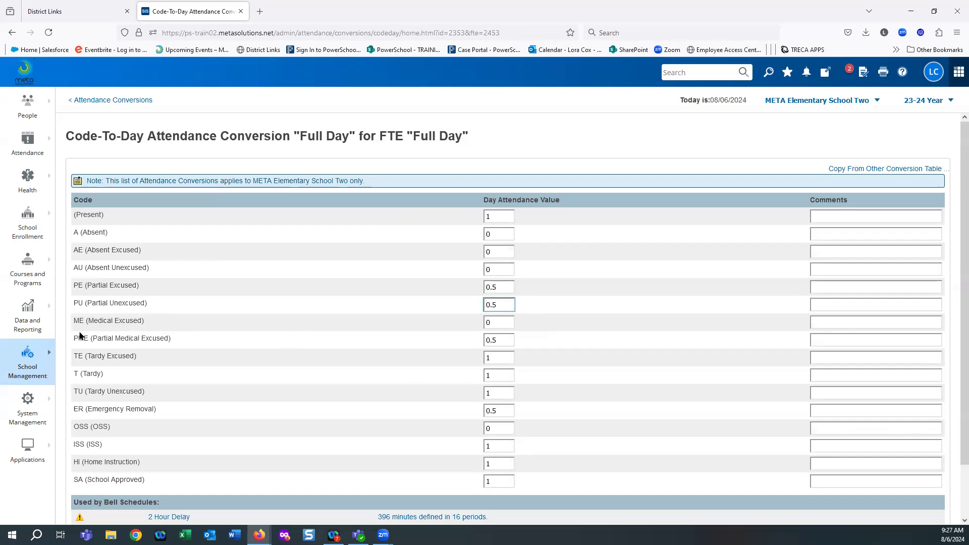
left_click(502, 393)
scroll(557, 389, "down", 2)
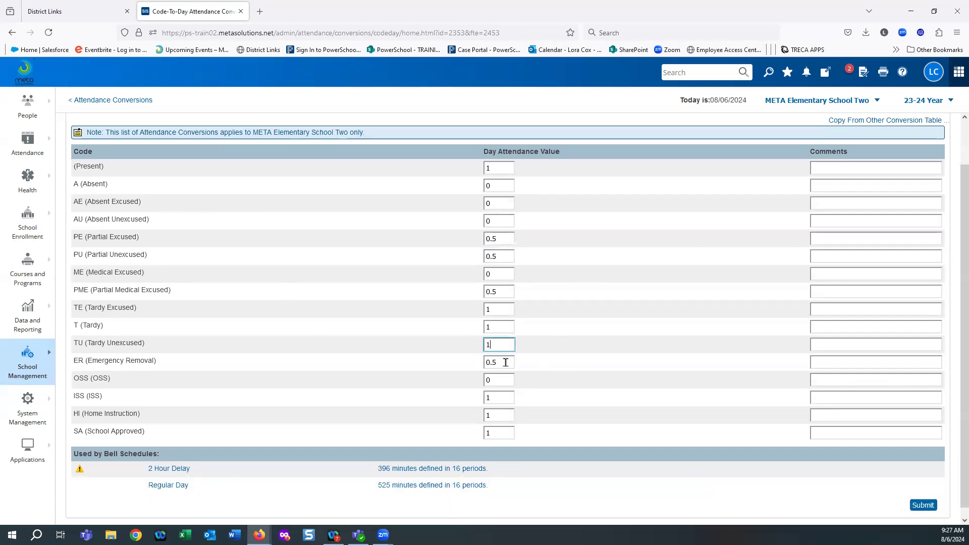
left_click(505, 362)
left_click(920, 505)
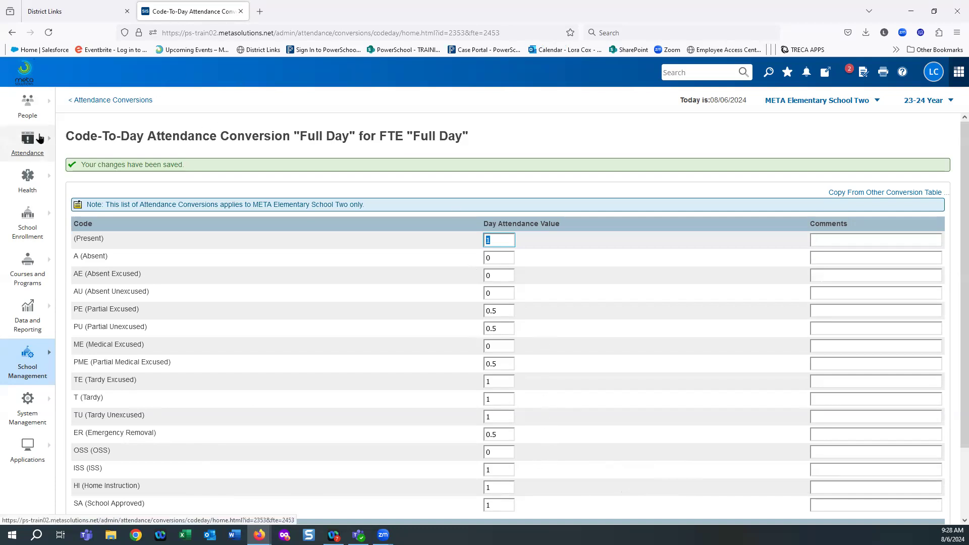
Return to the start page and open the Daily Attendance page.
left_click(5, 69)
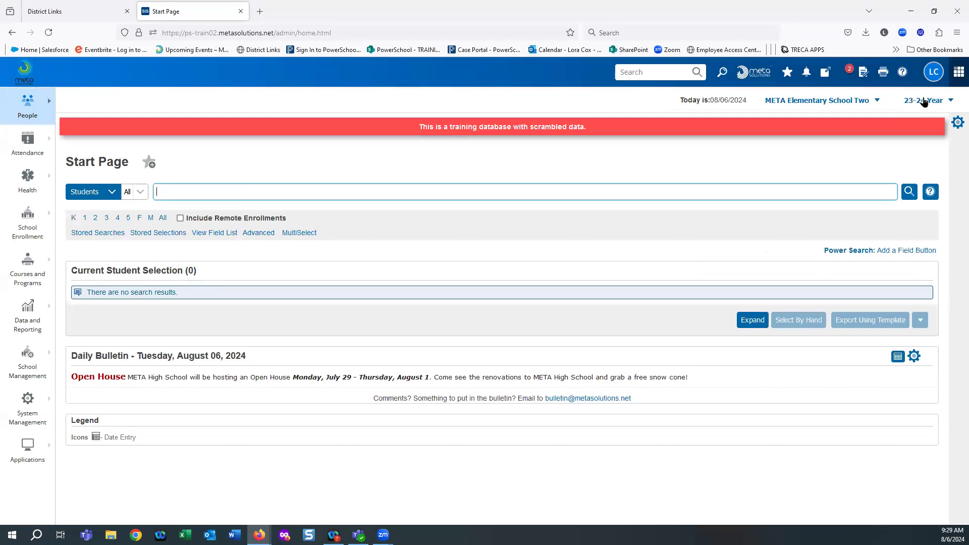
left_click(28, 144)
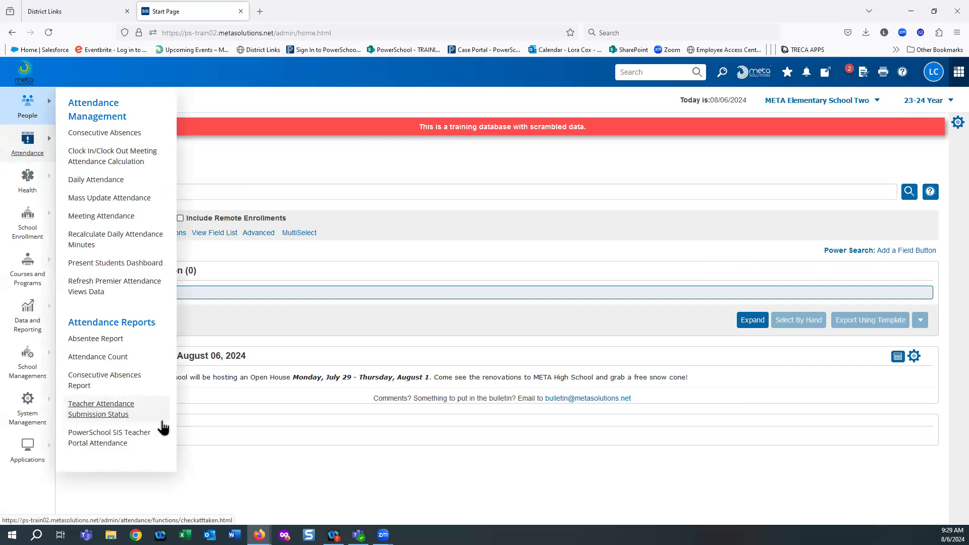
left_click(103, 181)
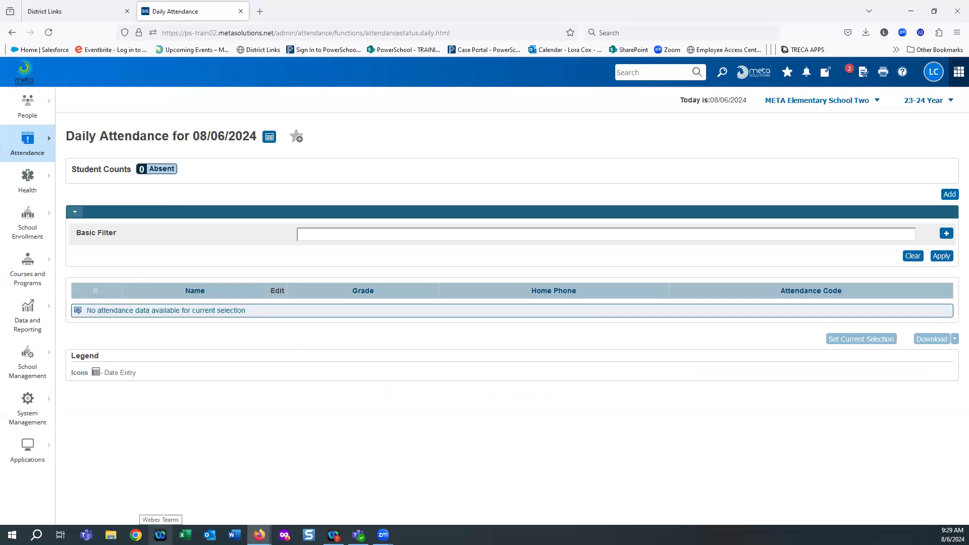
Change the Daily Attendance date to 04/01/2024.
left_click(269, 138)
left_click(270, 140)
left_click(270, 139)
left_click(270, 139)
left_click(270, 139)
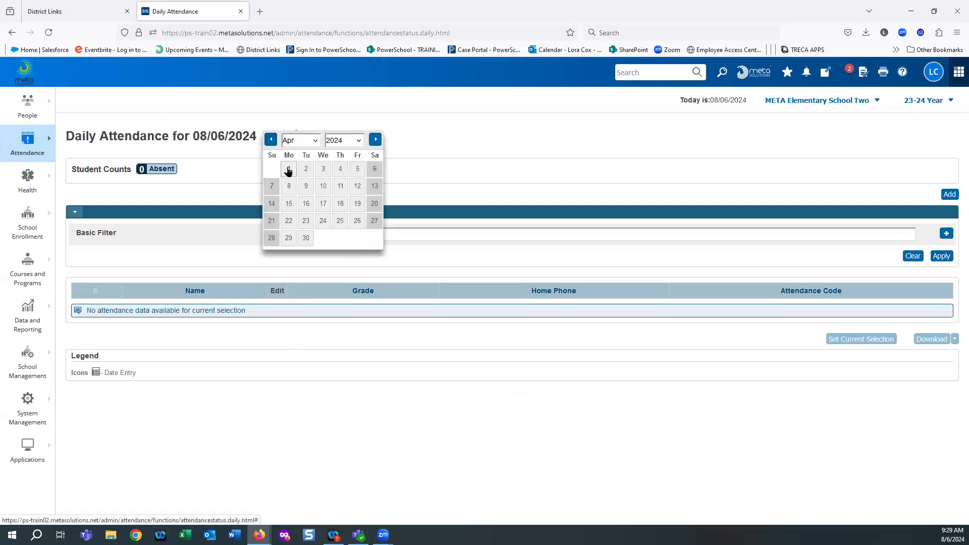
left_click(289, 169)
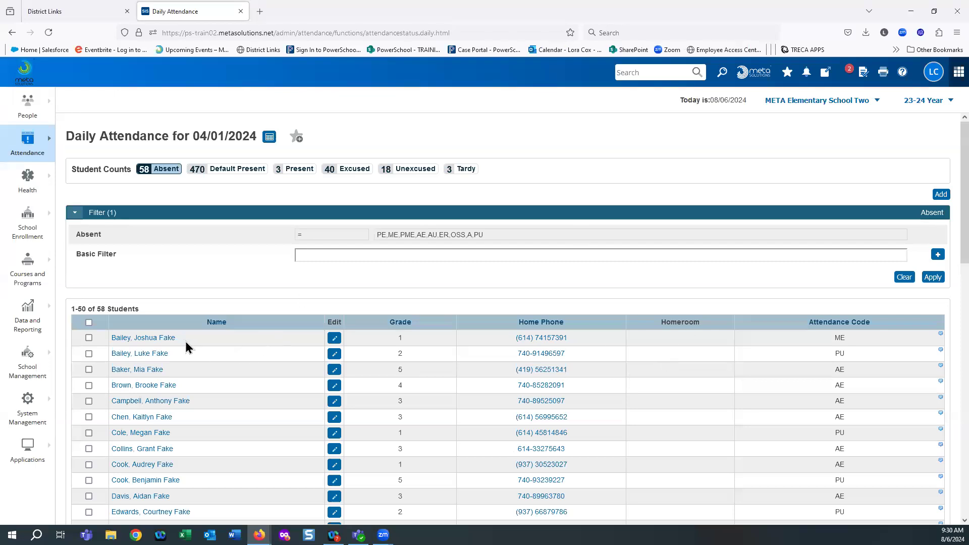
Examine the absent students, and compare the Default Present, Present, Excused, Tardy and Unexcused lists for that day.
scroll(186, 342, "down", 2)
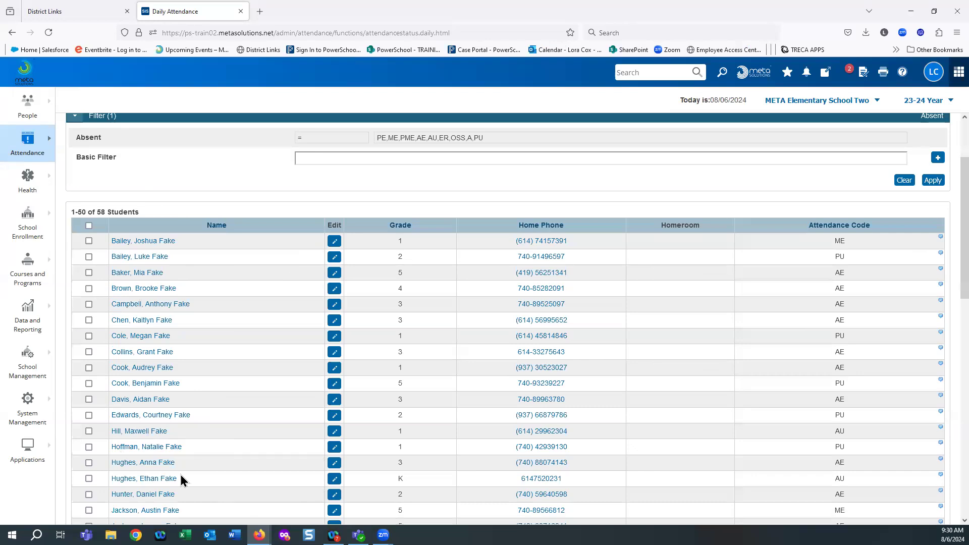
scroll(188, 462, "up", 1)
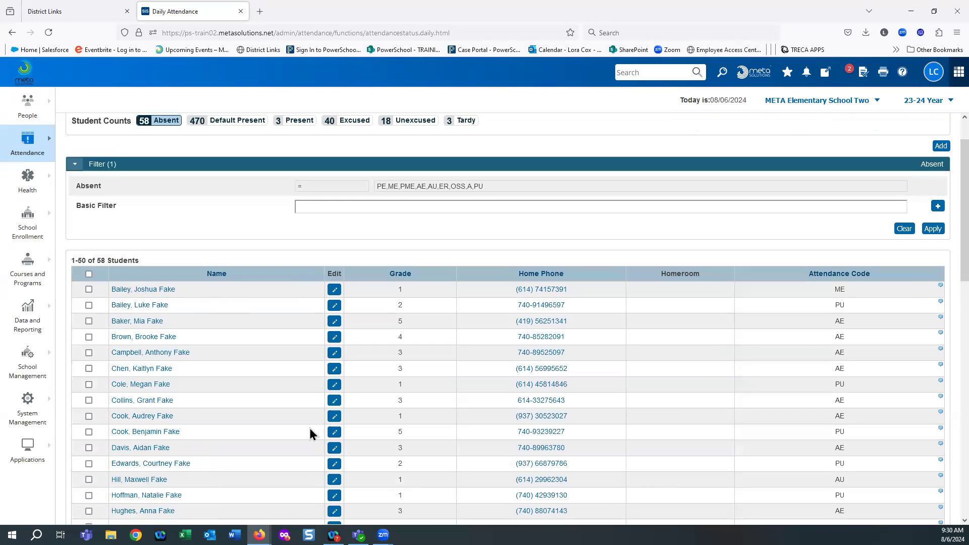
scroll(333, 399, "up", 1)
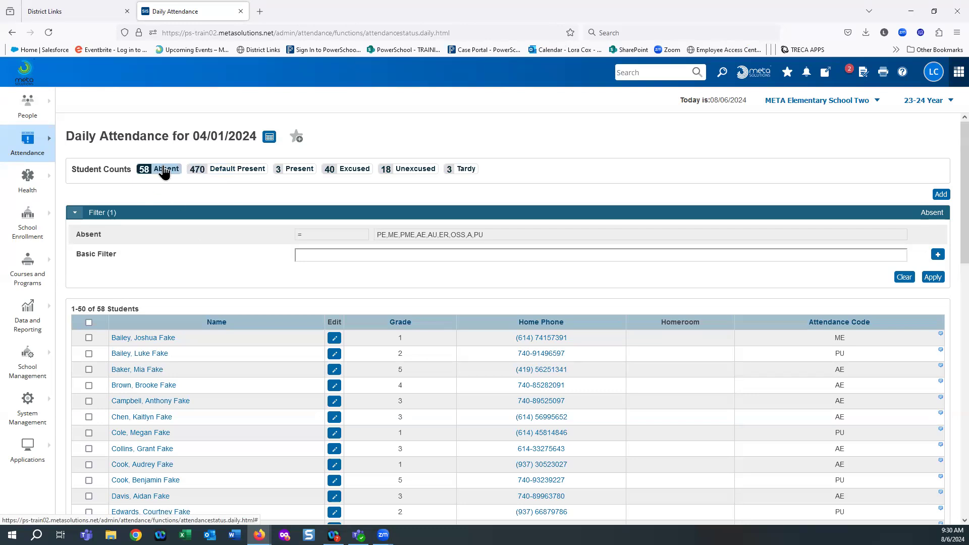
left_click(214, 171)
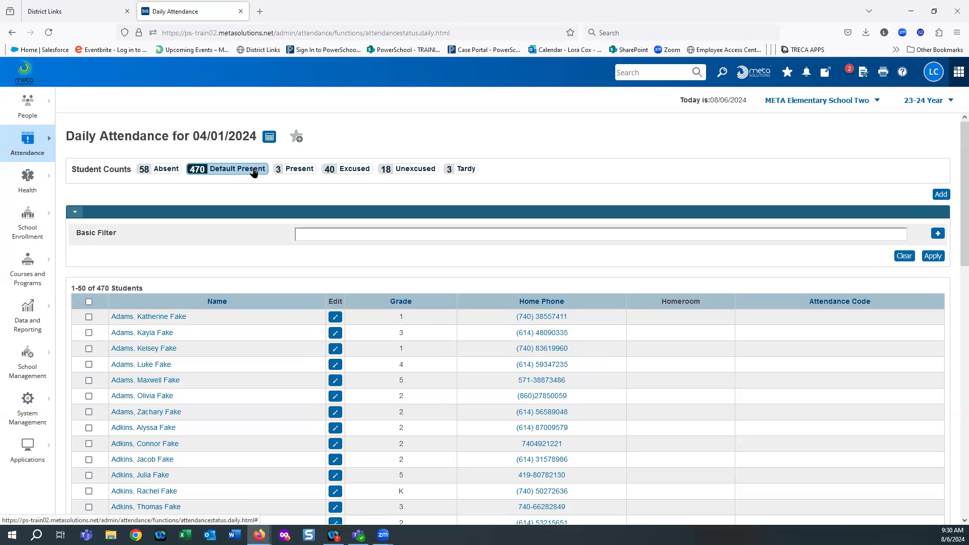
left_click(299, 172)
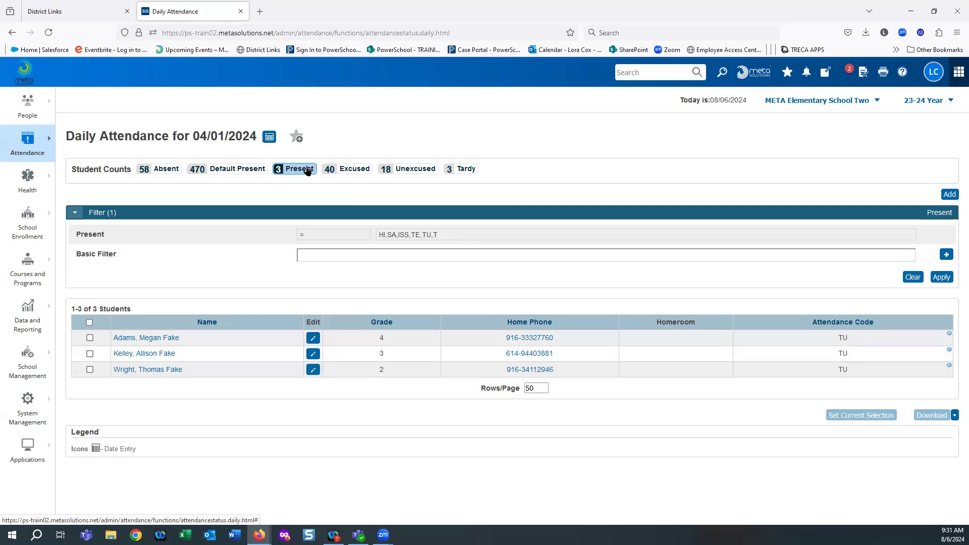
left_click(354, 171)
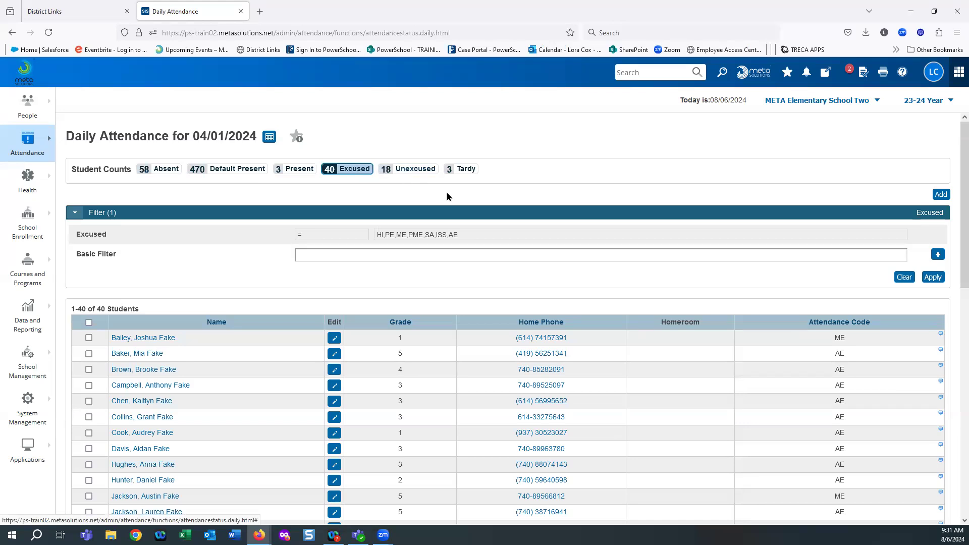
left_click(466, 171)
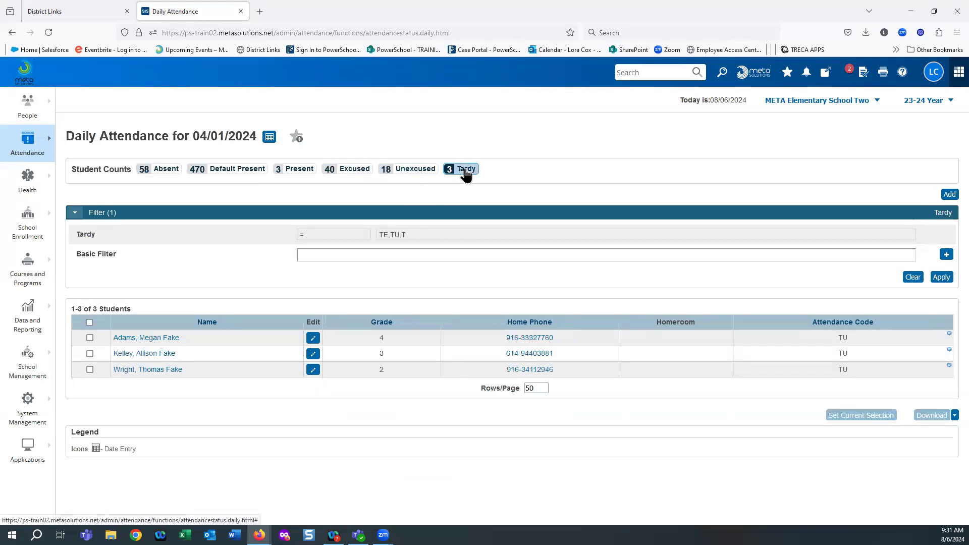
left_click(291, 169)
left_click(346, 174)
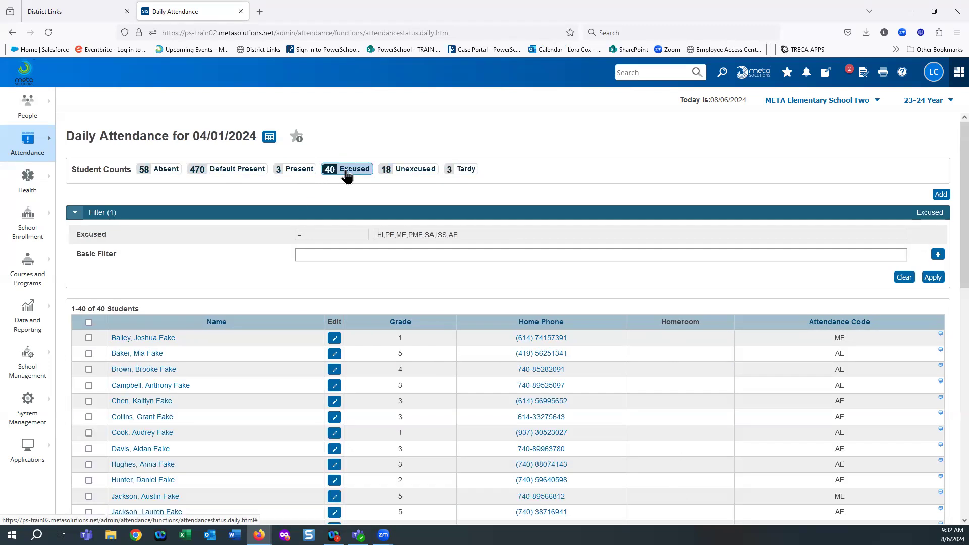
left_click(399, 172)
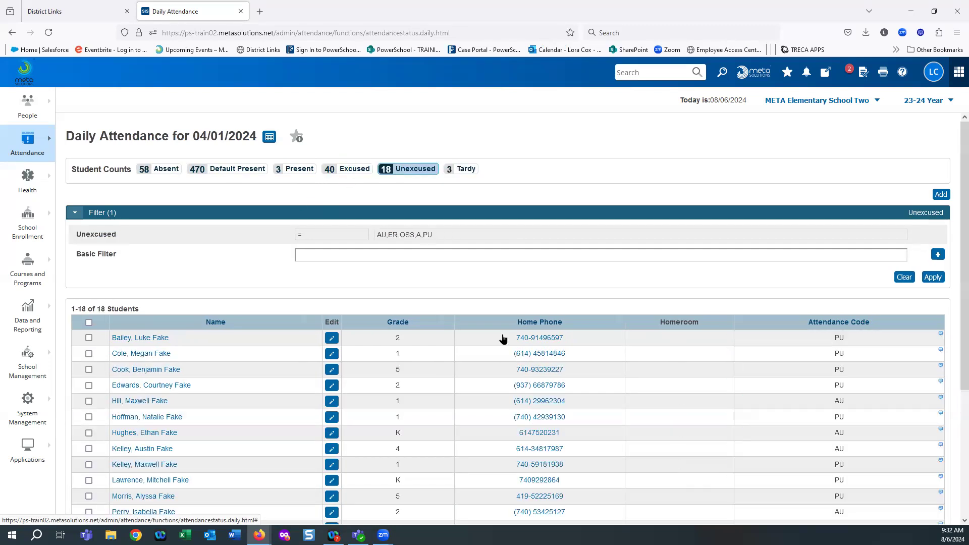
Look through the Unexcused students for 04/01/2024, and switch to the list of Absent students.
scroll(156, 339, "down", 2)
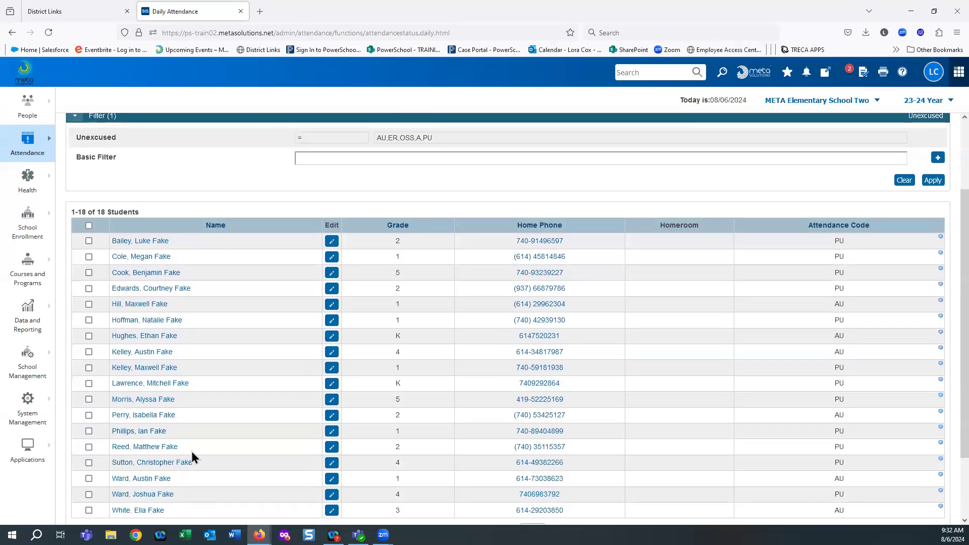
scroll(192, 457, "up", 2)
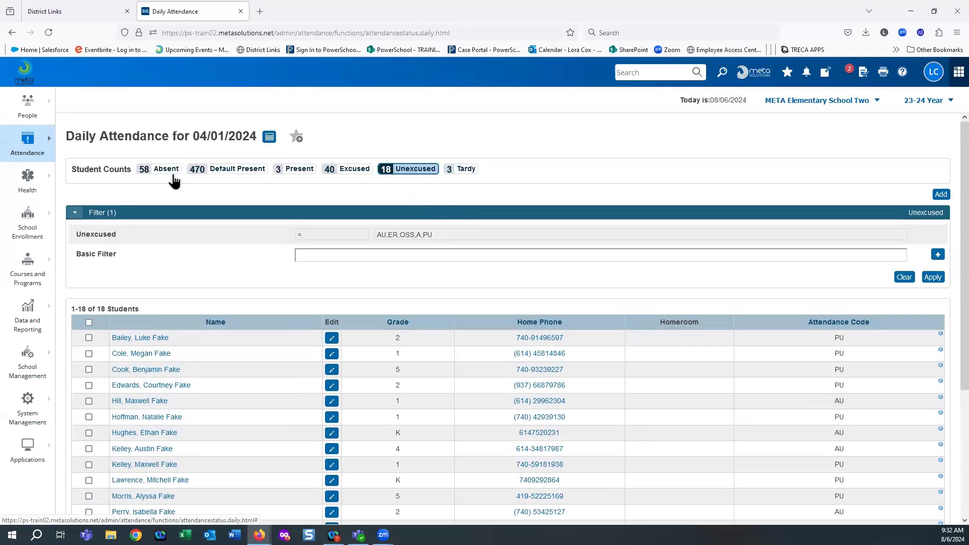
left_click(168, 170)
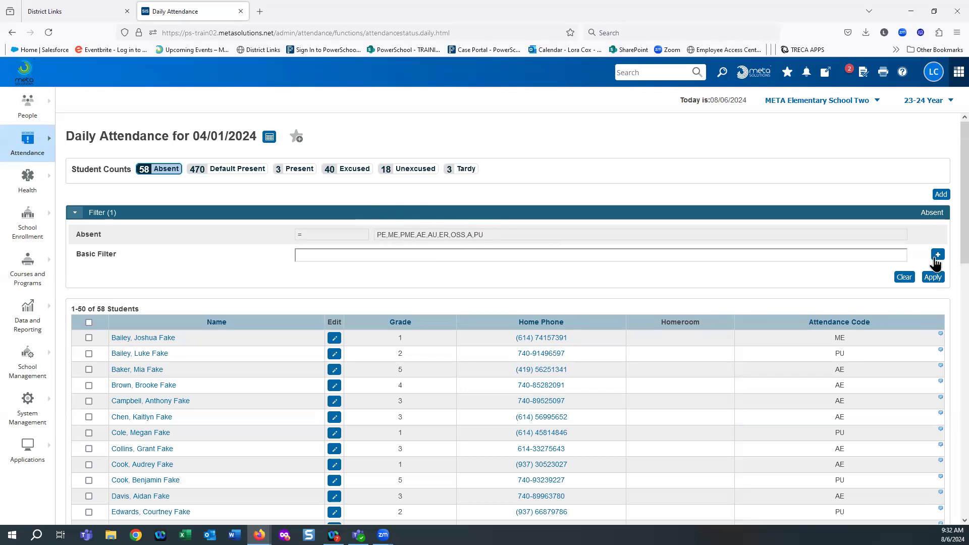
Filter the absent students by Attendance Code ME, review the matches, and remove that filter.
left_click(937, 254)
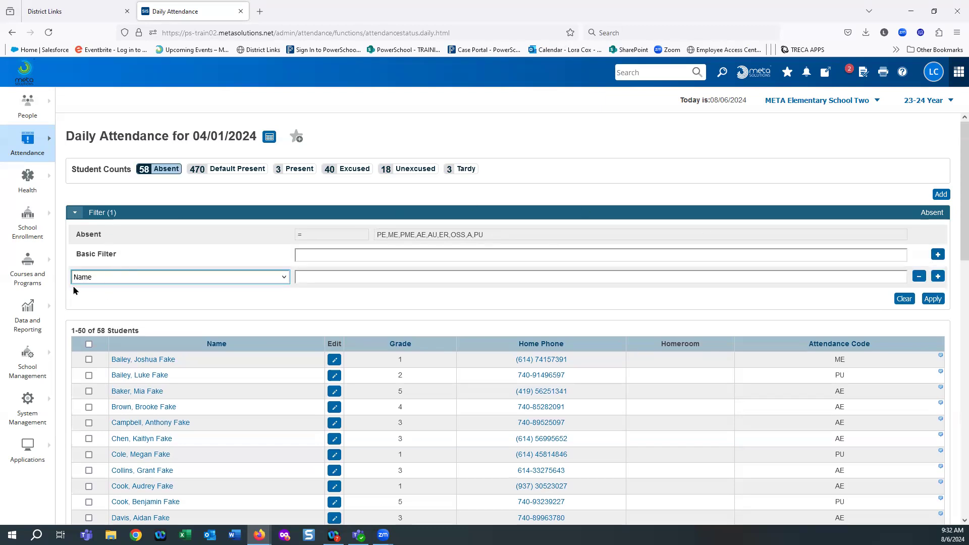
left_click(114, 279)
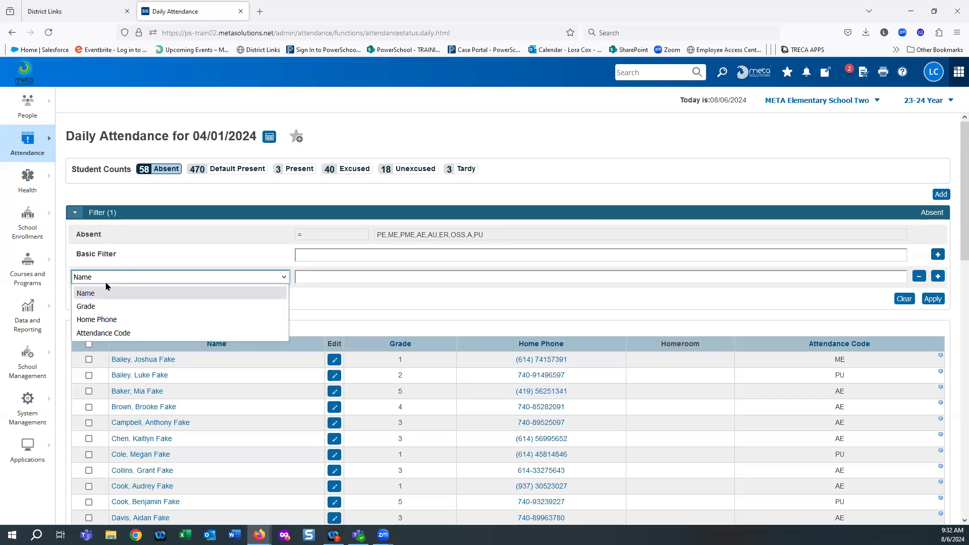
left_click(95, 334)
left_click(303, 279)
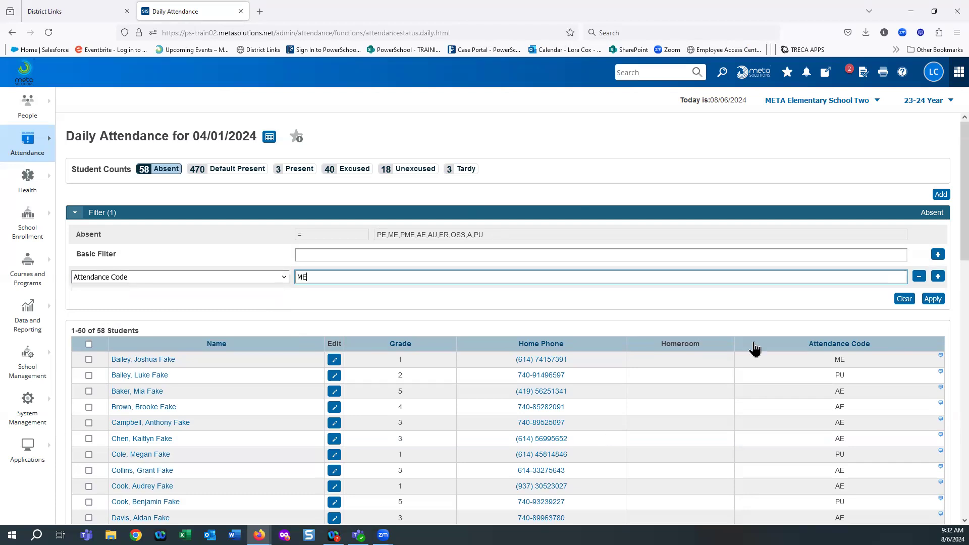
left_click(934, 299)
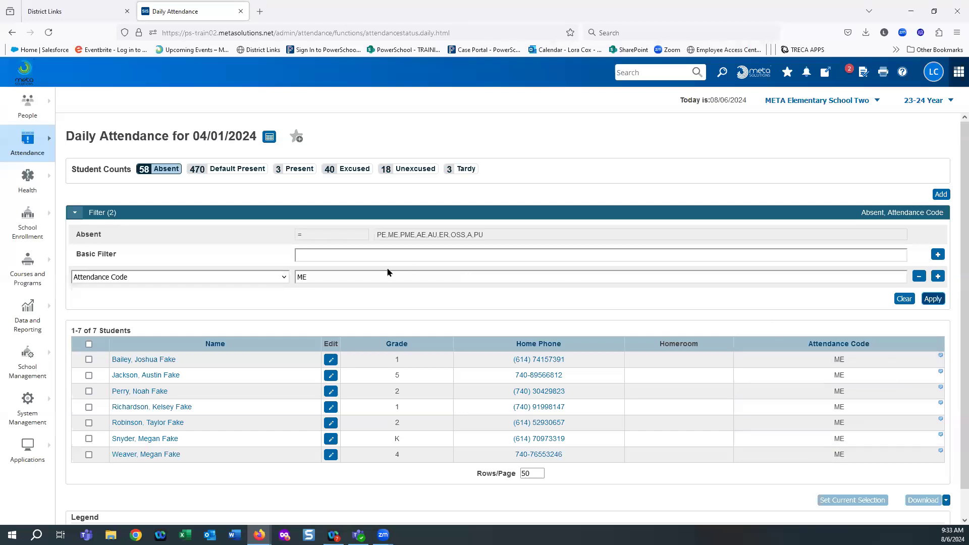
left_click(919, 276)
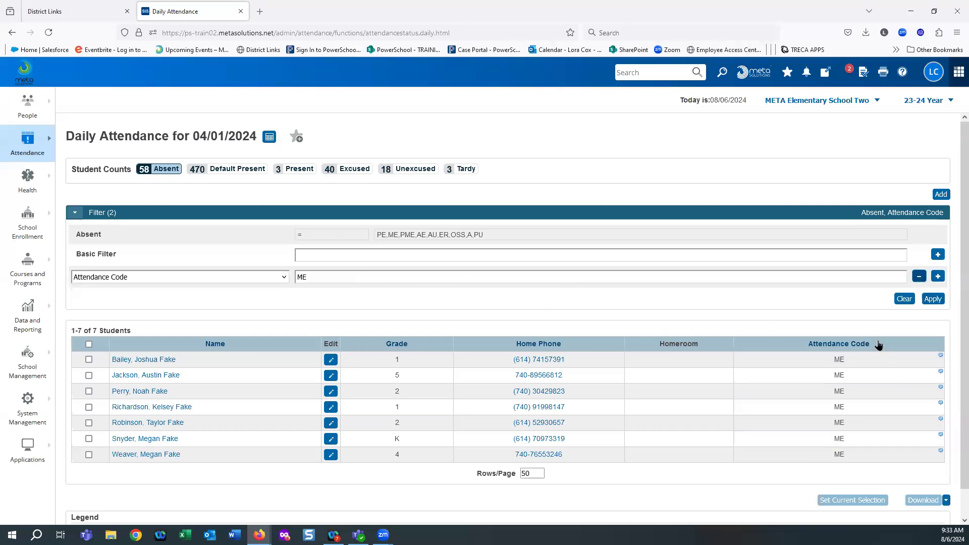
left_click(932, 277)
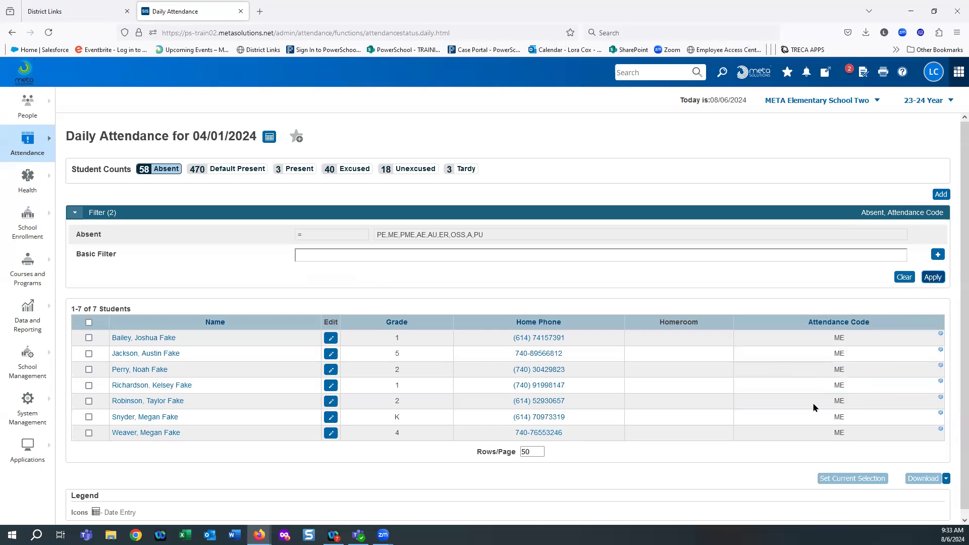
Sort the absent students by name, grade and attendance code in turn, and look through the sorted list.
scroll(709, 389, "down", 1)
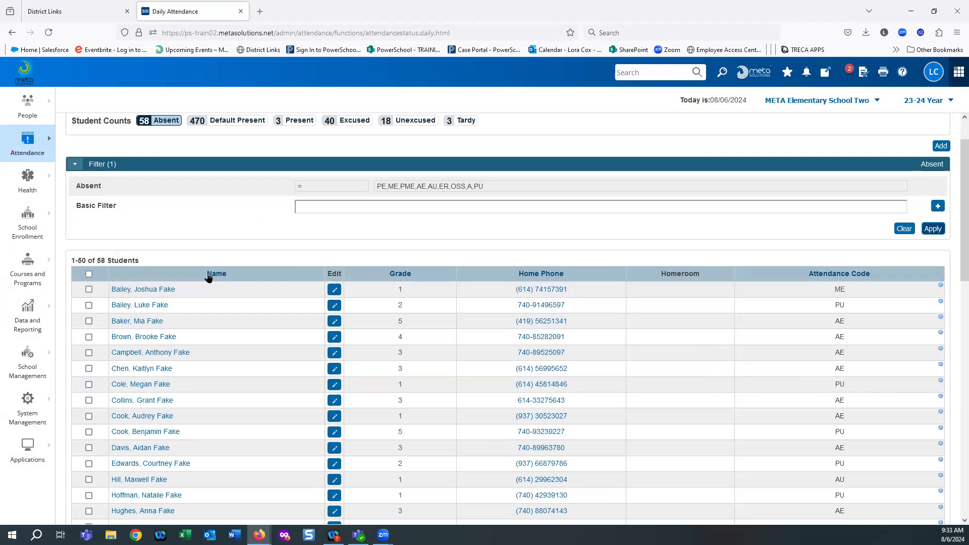
left_click(215, 275)
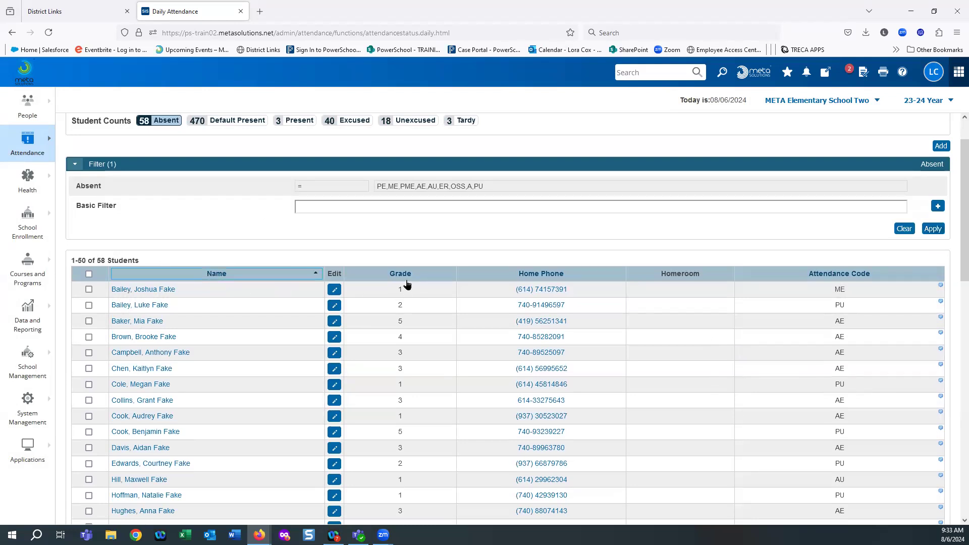
left_click(403, 276)
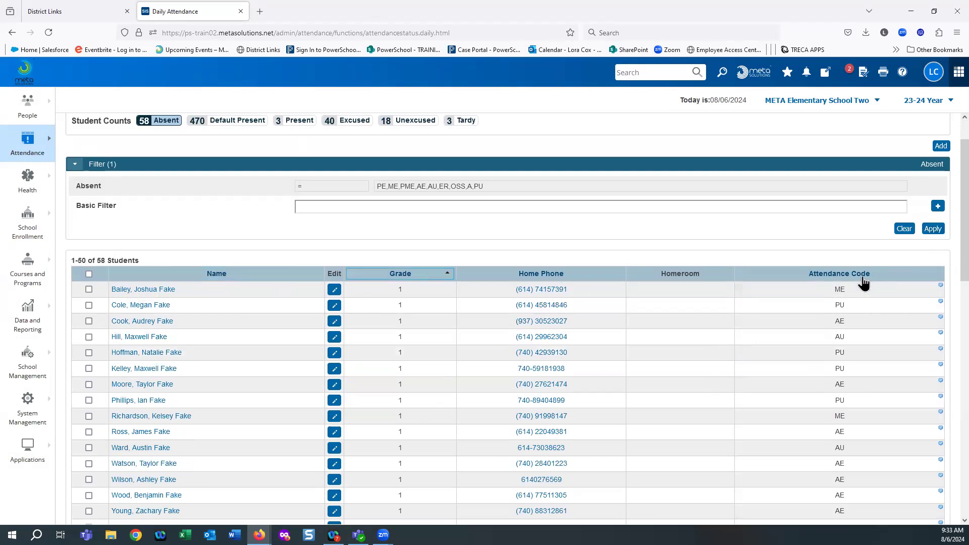
left_click(855, 277)
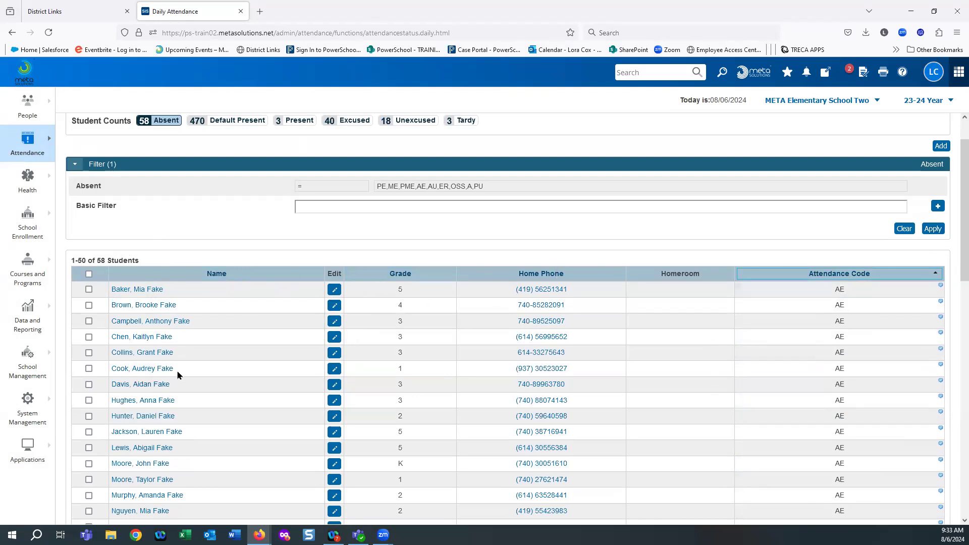
scroll(210, 375, "up", 1)
scroll(235, 375, "down", 2)
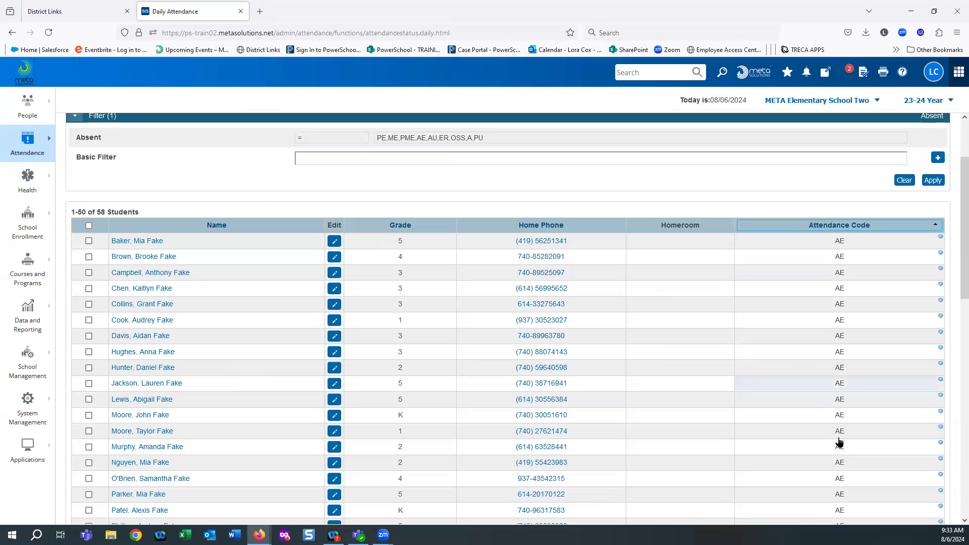
scroll(872, 461, "down", 1)
scroll(871, 462, "down", 2)
scroll(824, 259, "up", 5)
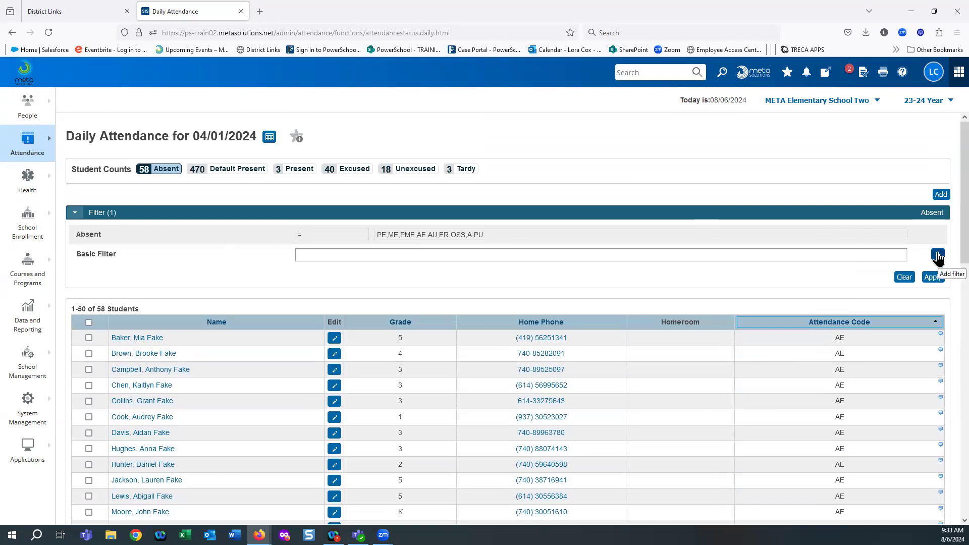
Add an Attendance Code filter with the value AU to the absent students and apply it.
left_click(938, 256)
left_click(150, 279)
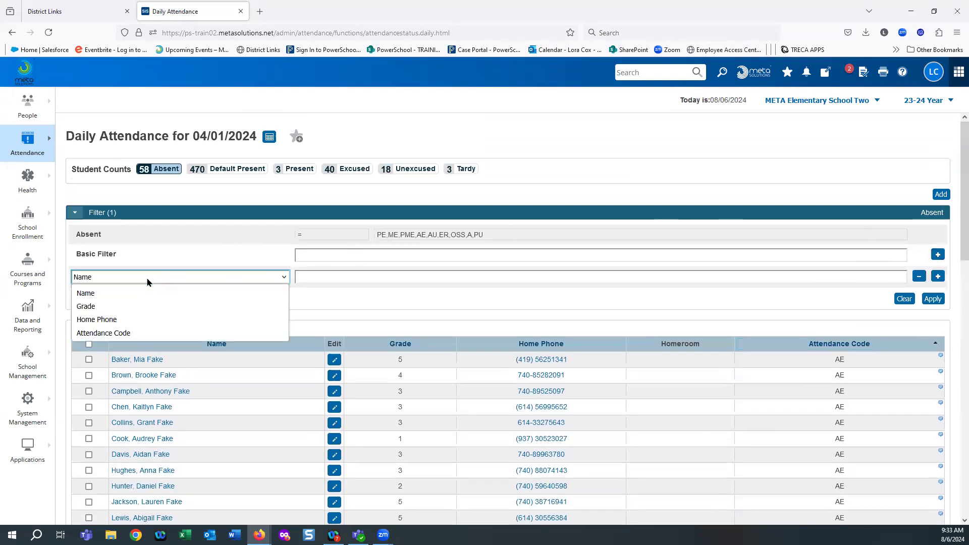
left_click(111, 331)
left_click(317, 285)
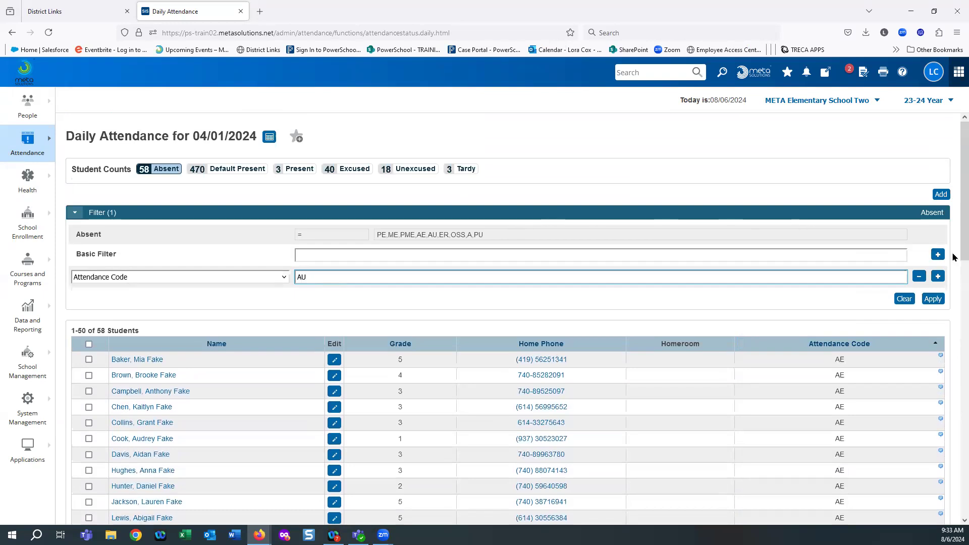
left_click(933, 298)
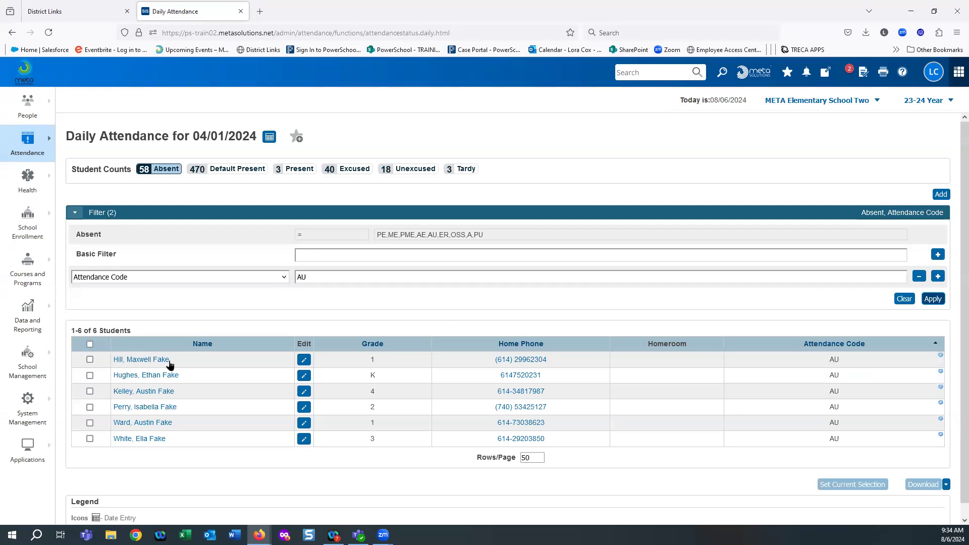
Edit the first listed student's attendance entry and set the attendance code to ME (Medical Excused).
left_click(303, 360)
mouse_move(333, 535)
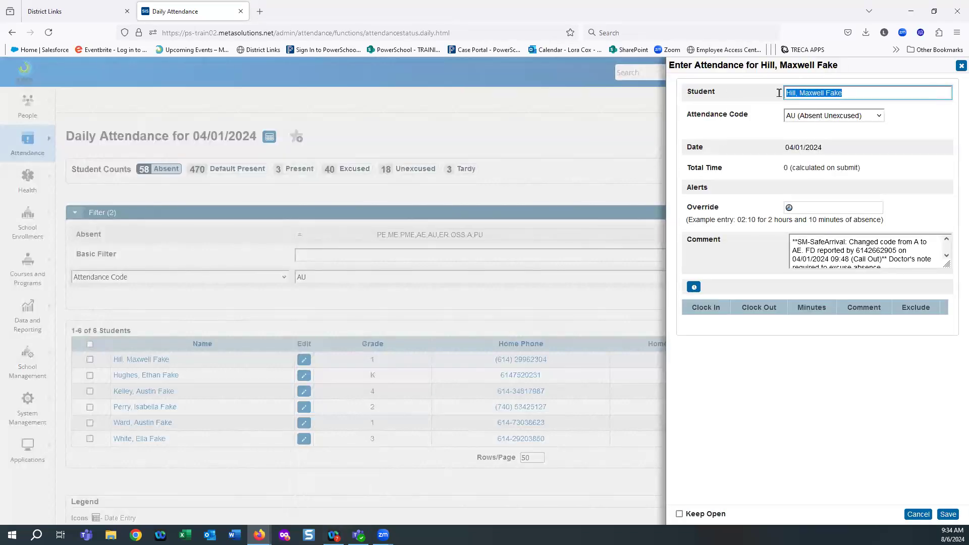
left_click(880, 116)
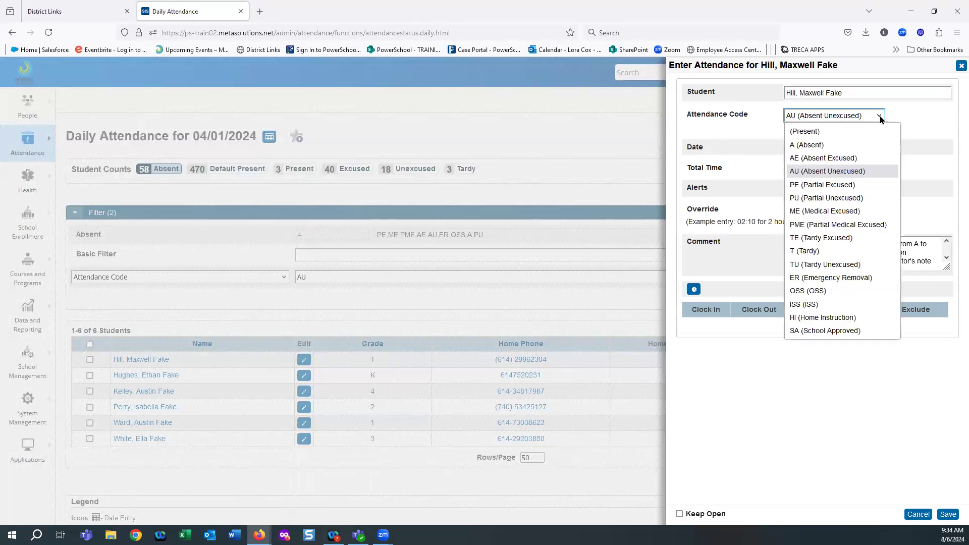
left_click(796, 212)
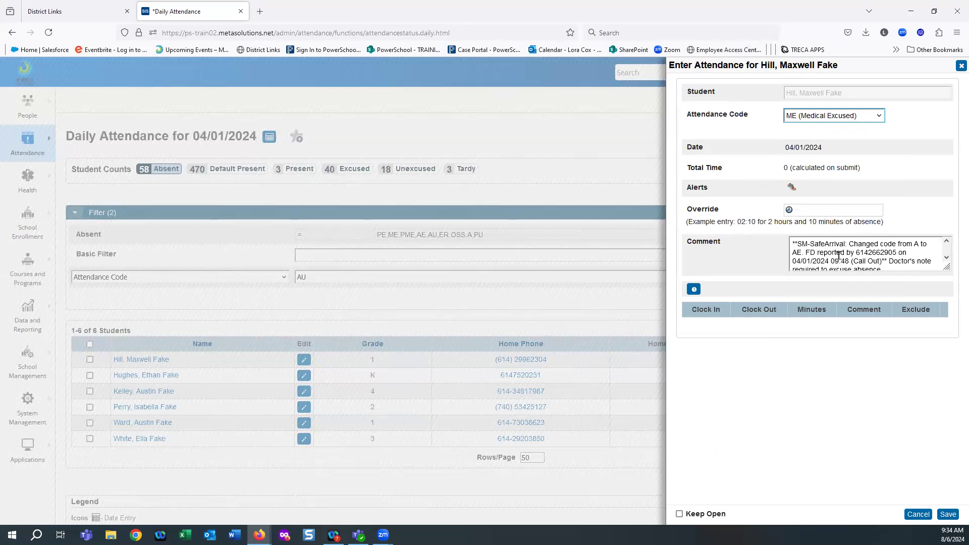
Replace the existing attendance comment with "Dr note on file" and save the entry.
scroll(838, 256, "down", 1)
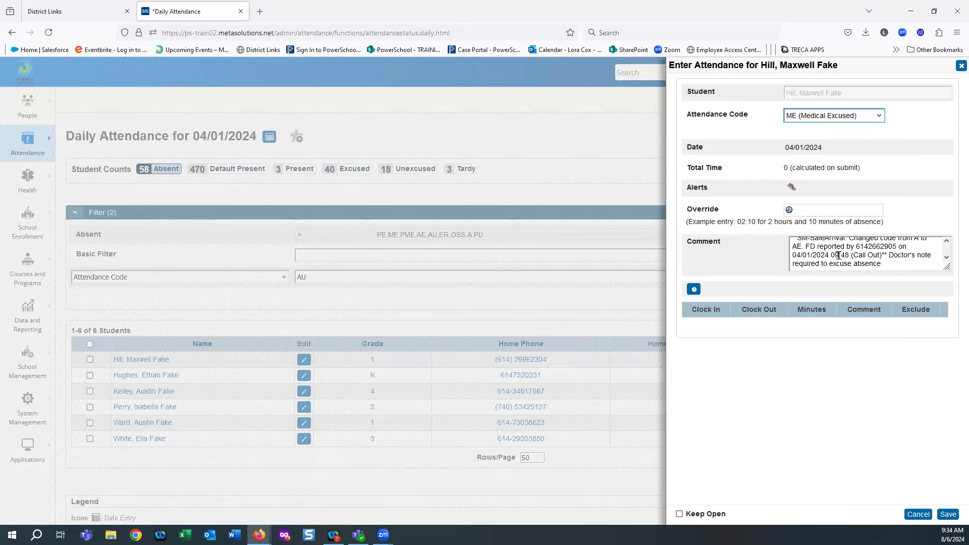
left_click(899, 267)
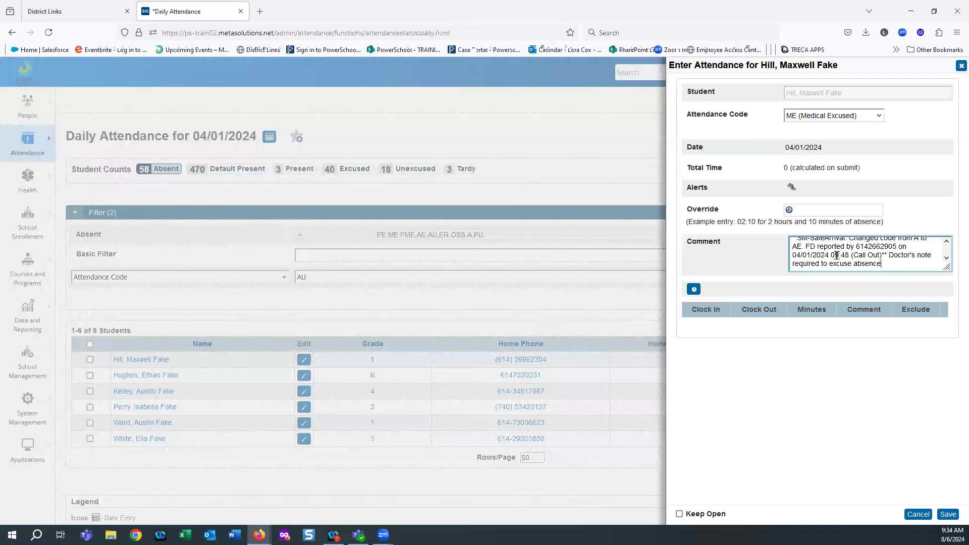
left_click_drag(888, 263, 782, 225)
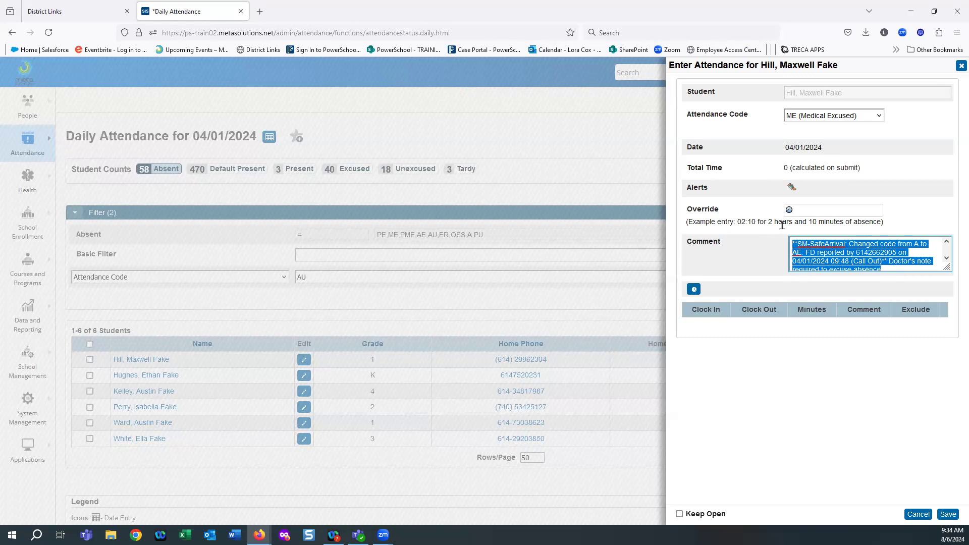
key("BackSpace")
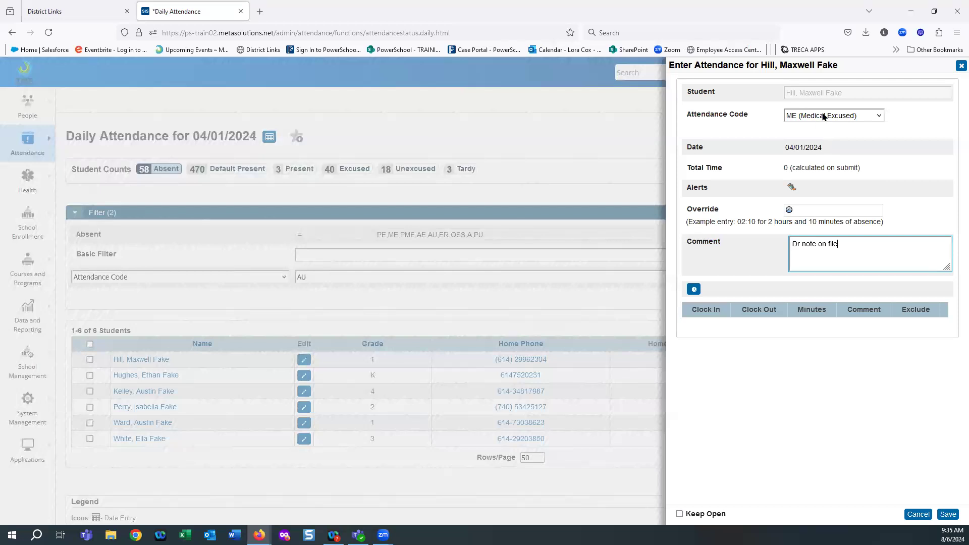
left_click(947, 514)
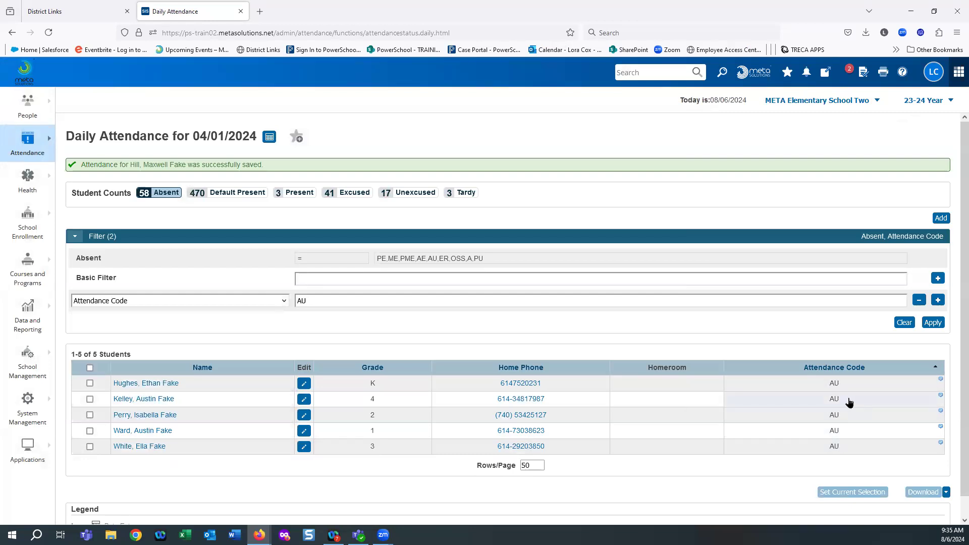
Read the kindergarten student's absence comment, and check the attendance pages in that student's record before returning to Daily Attendance.
left_click(941, 383)
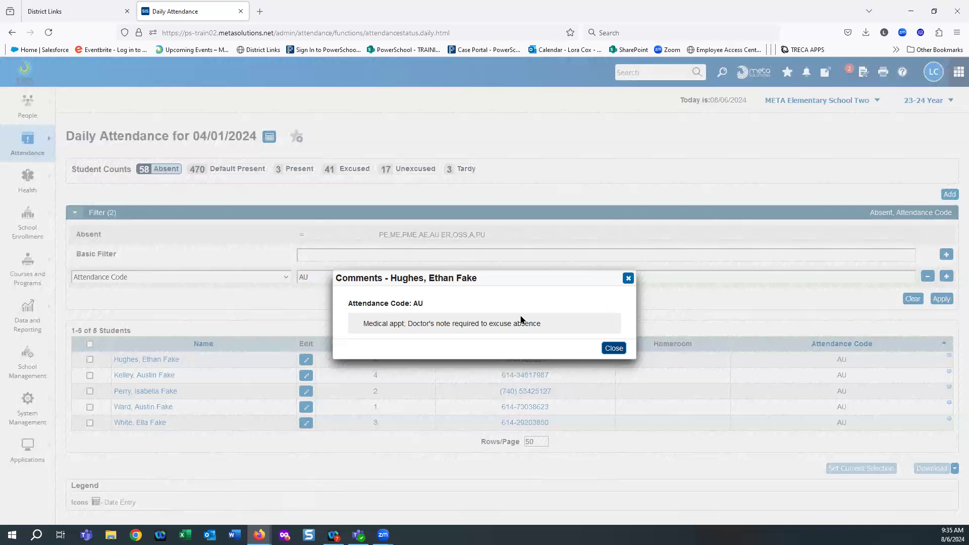
left_click(619, 349)
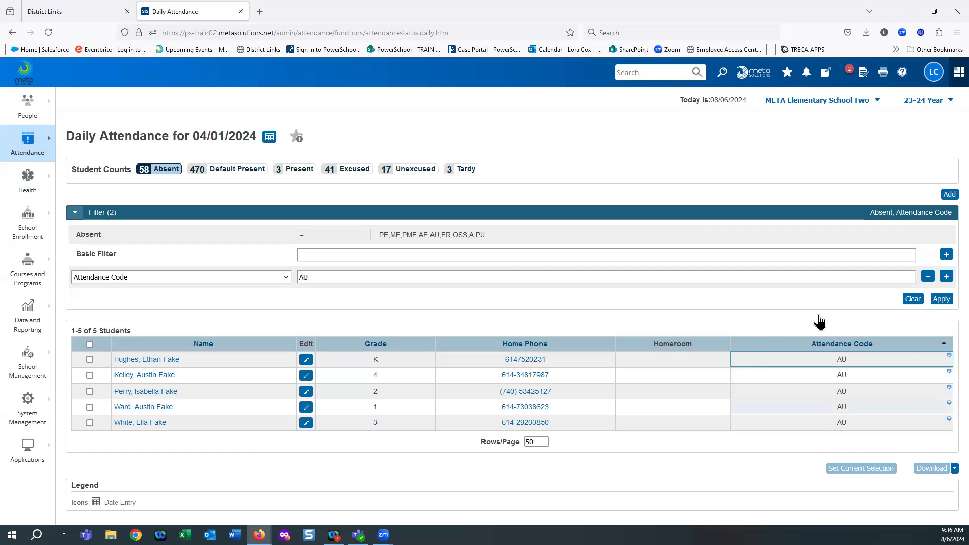
left_click(147, 359)
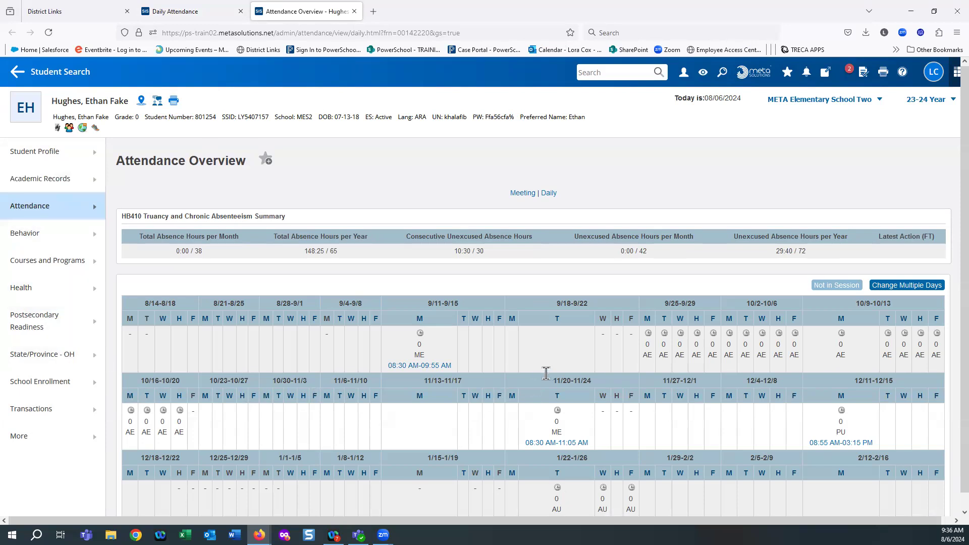
left_click(30, 205)
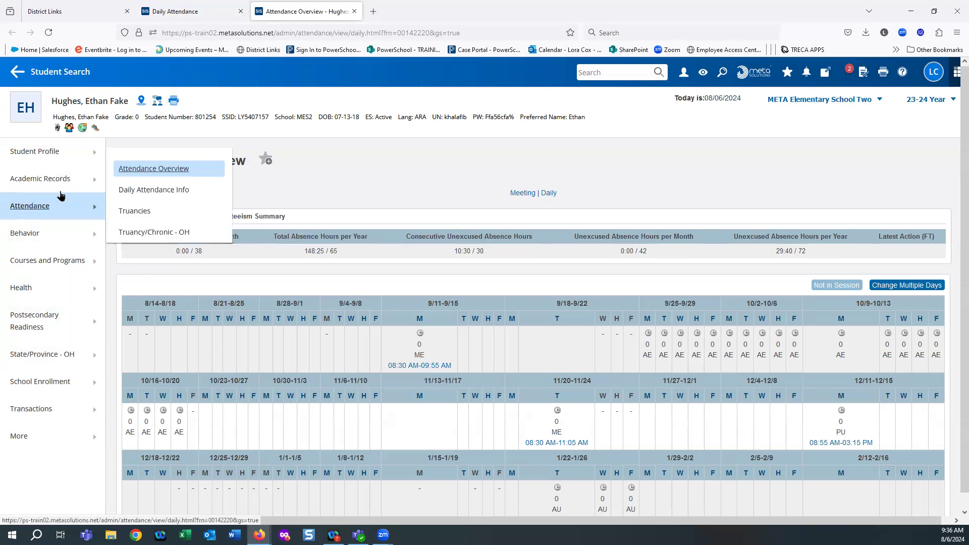
left_click(130, 190)
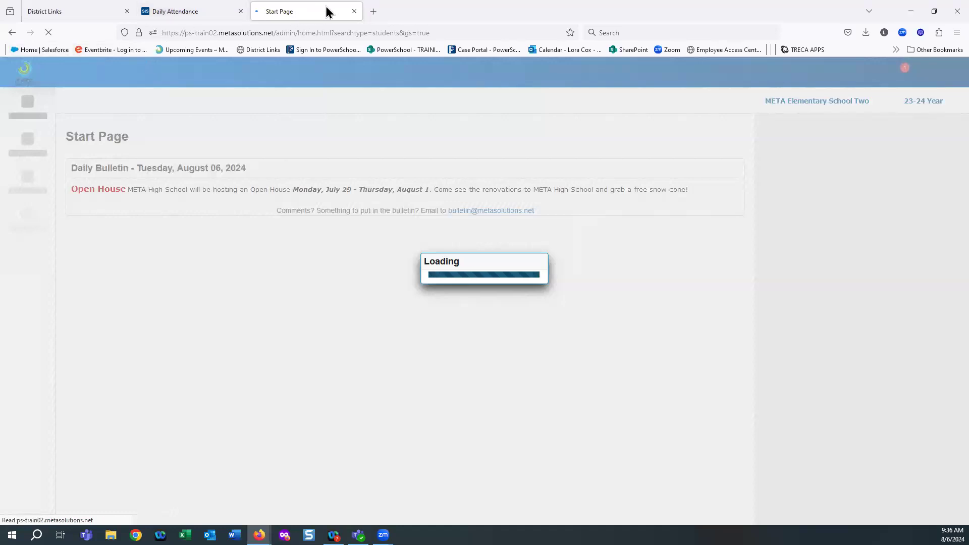
left_click(353, 12)
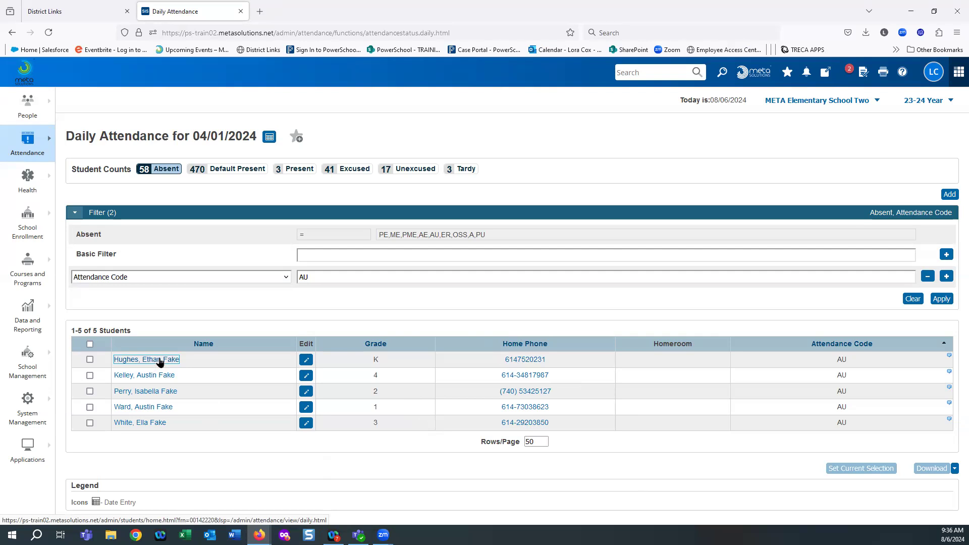
Show the kindergarten student's contacts from the home phone number, and reposition the contacts window to view them.
left_click(523, 361)
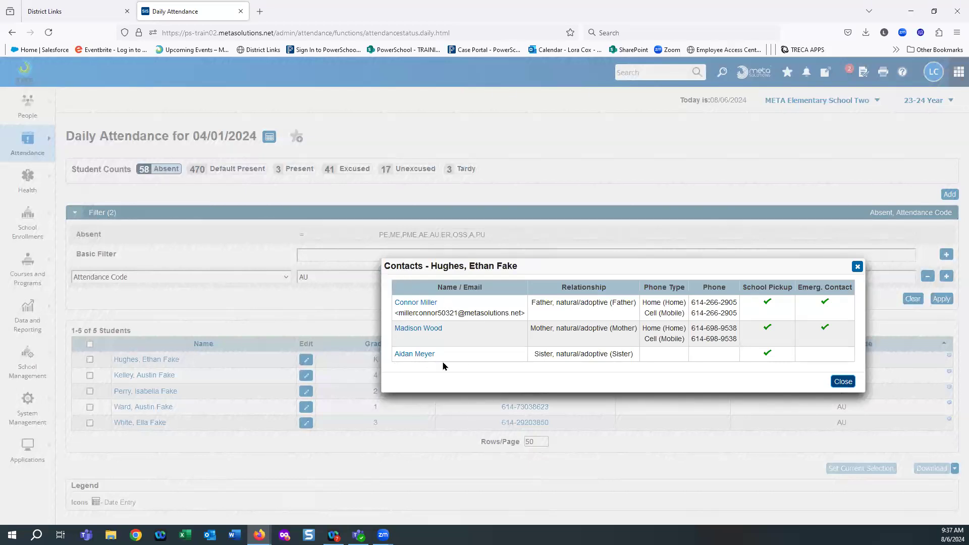
left_click_drag(598, 264, 546, 121)
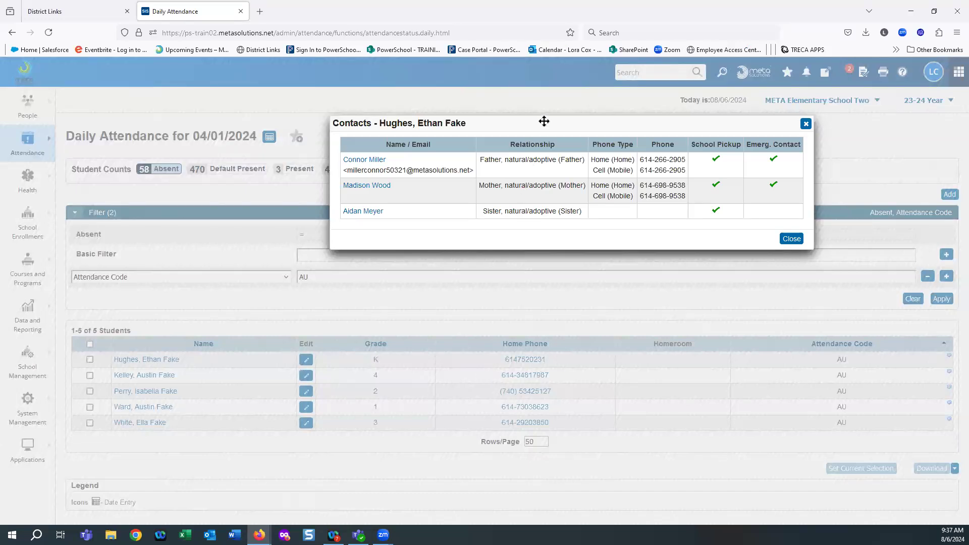
left_click_drag(548, 127, 510, 231)
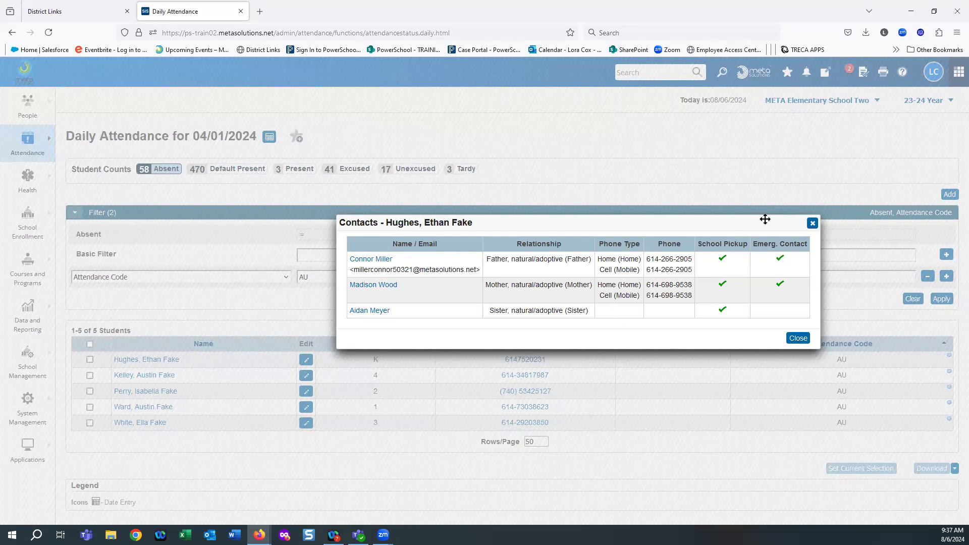
Close the contacts window, remove the AU attendance code filter, and list all absent students.
left_click(812, 224)
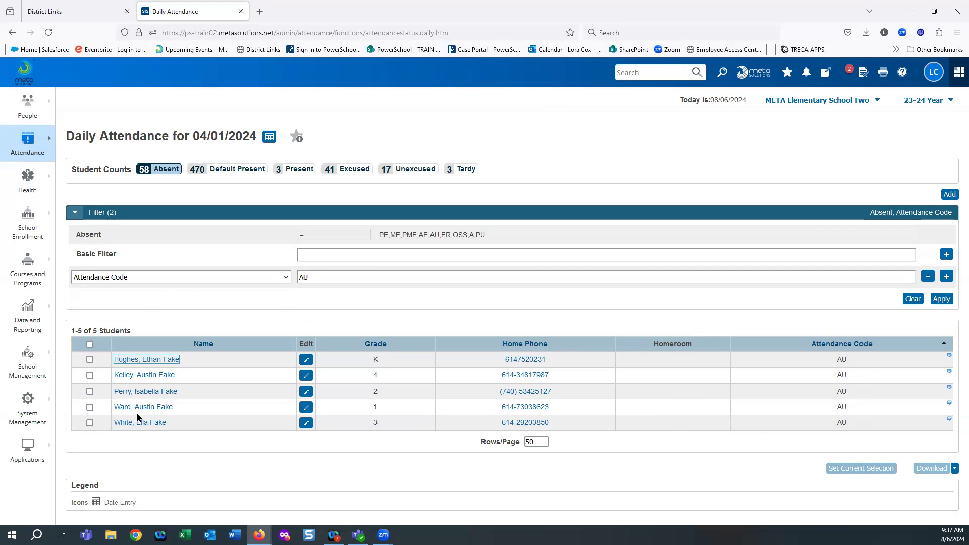
left_click(162, 170)
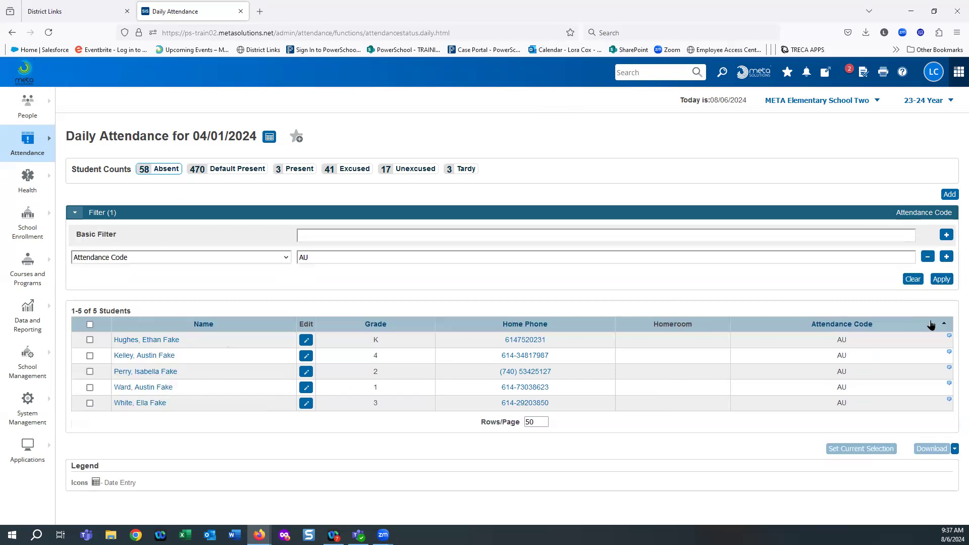
left_click(926, 256)
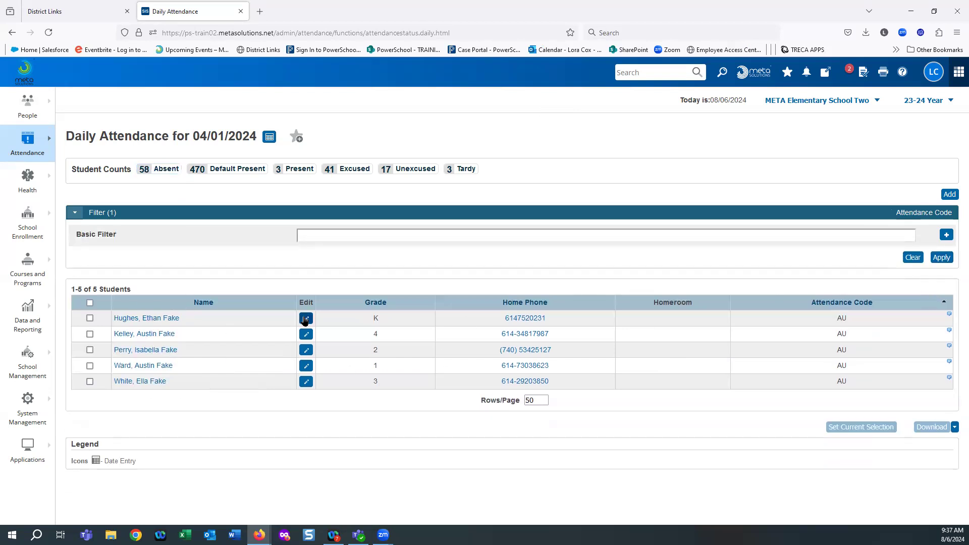
left_click(941, 257)
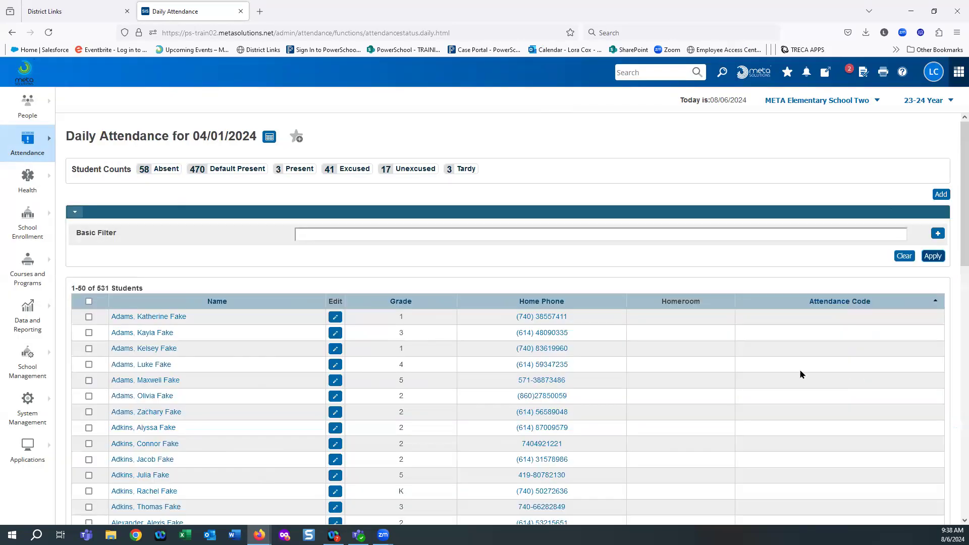
left_click(148, 172)
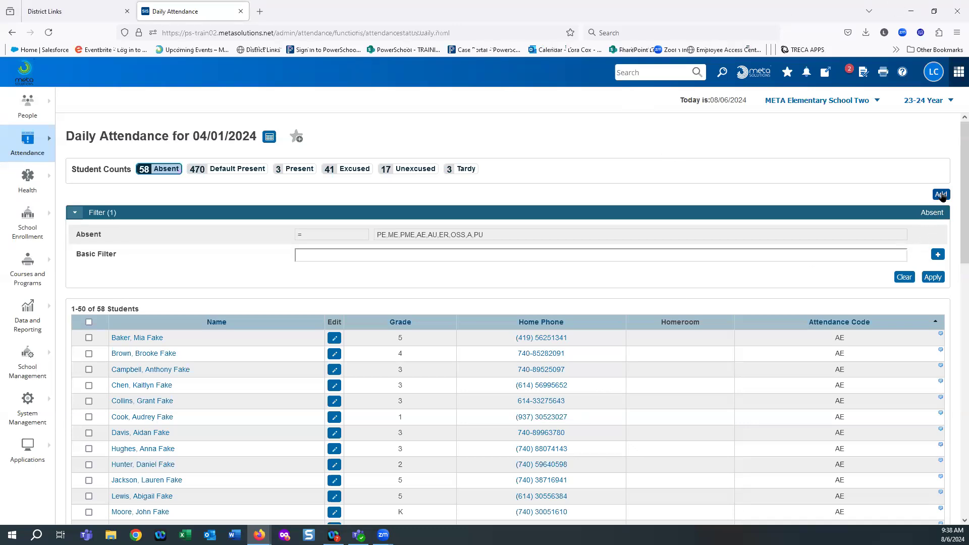
Add a daily attendance entry for the first student matching a partial name search, with code A (Absent).
left_click(940, 199)
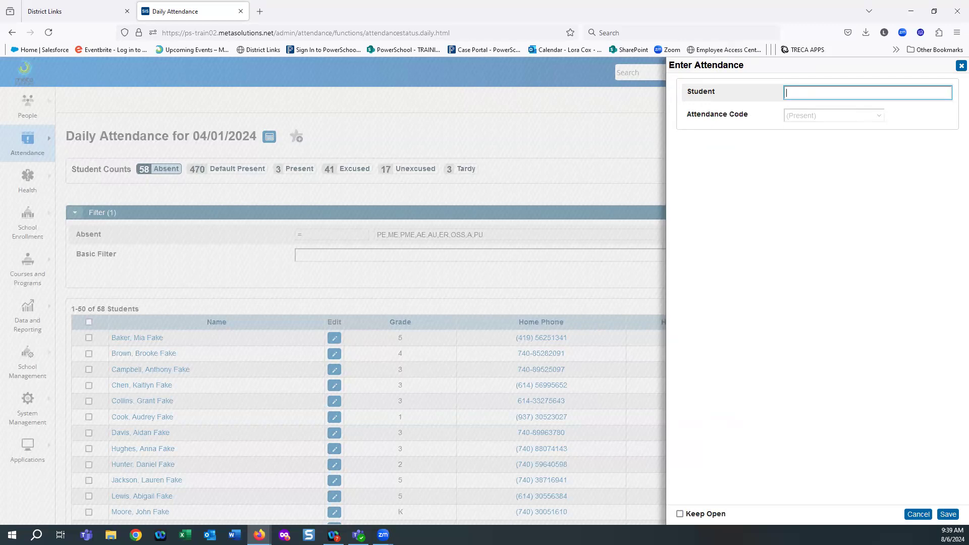
type("ohn")
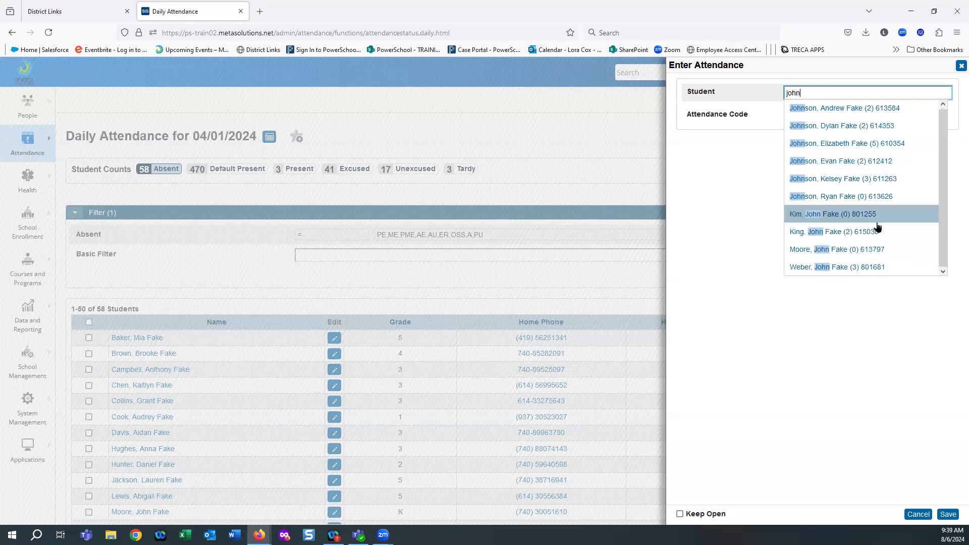
left_click(816, 110)
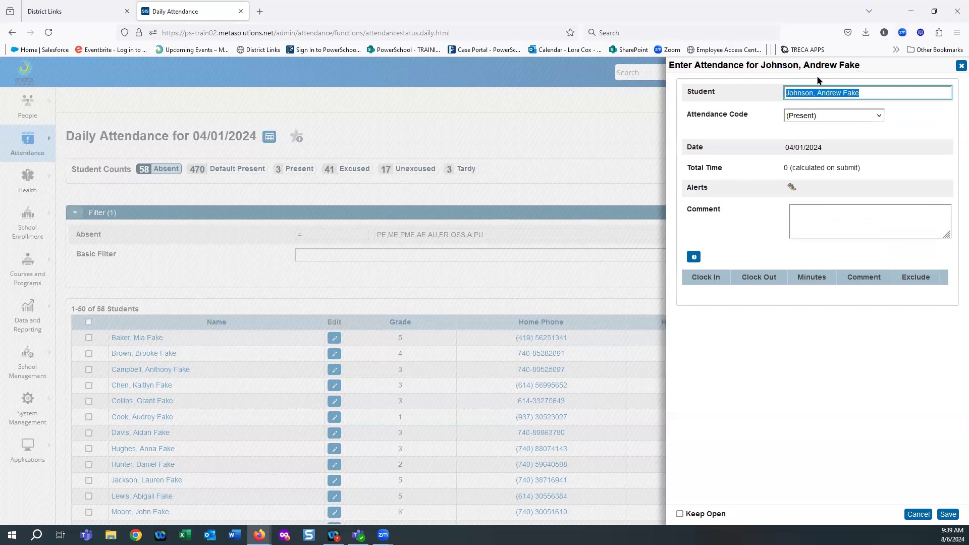
left_click(878, 117)
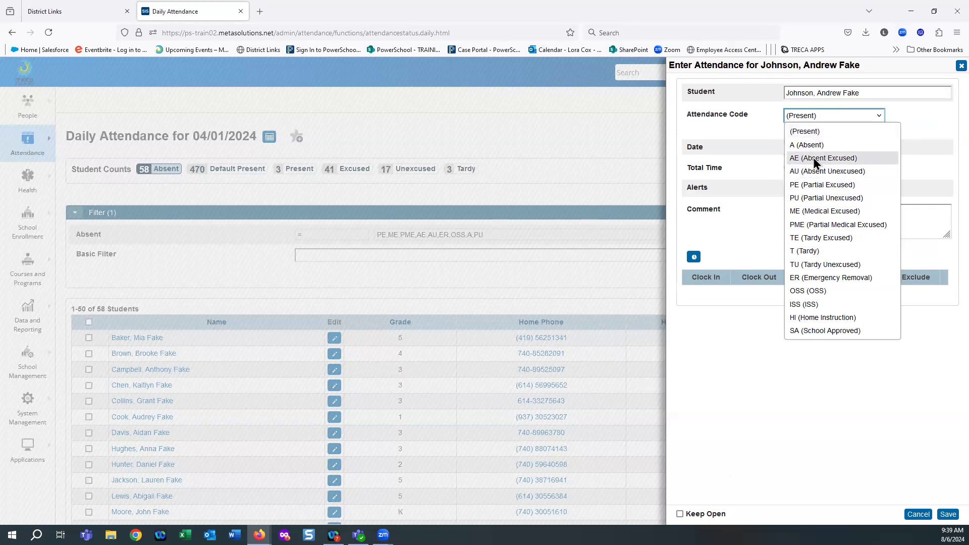
left_click(801, 149)
Enter the attendance comment "Mom called, student is sick" and save the entry.
left_click(807, 211)
type("MOm")
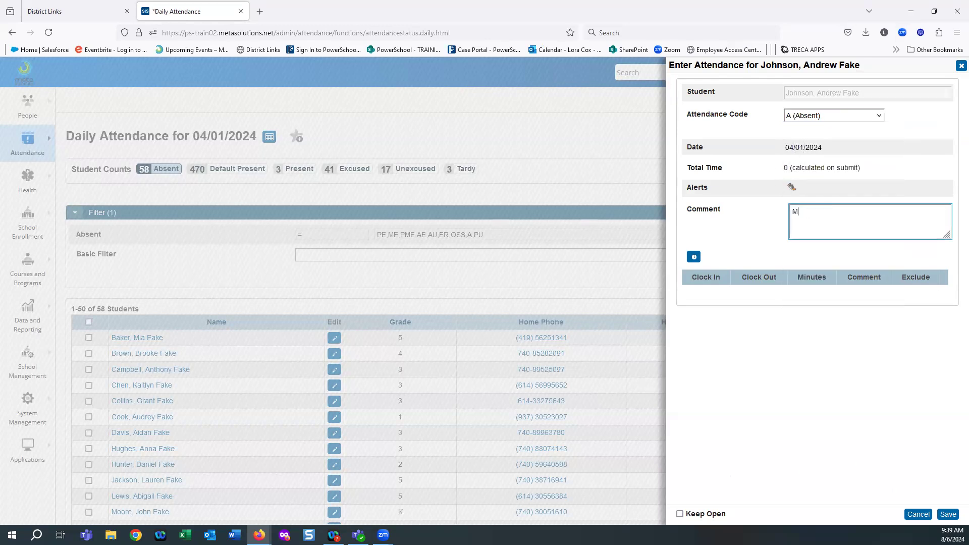
key("BackSpace")
key("BackSpace")
type("om called, student is sick")
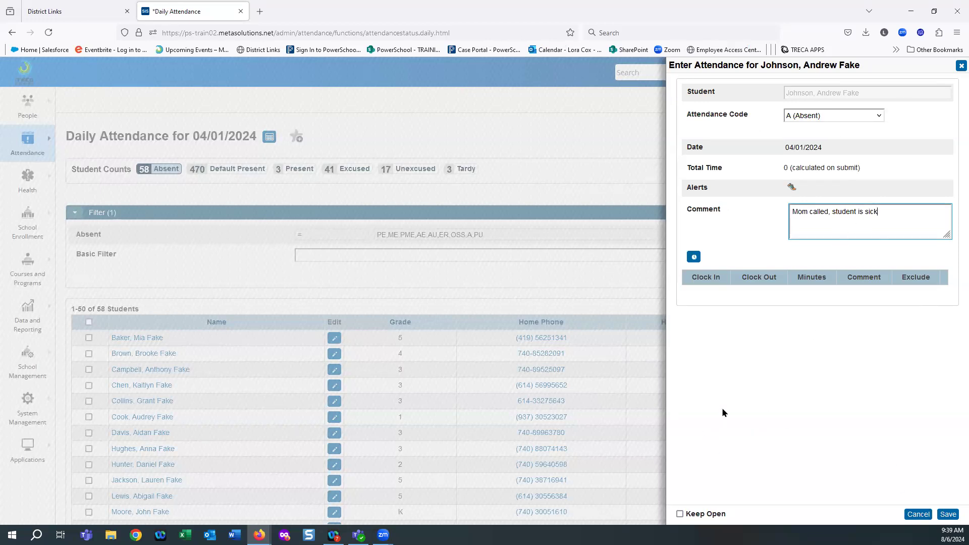
left_click(953, 516)
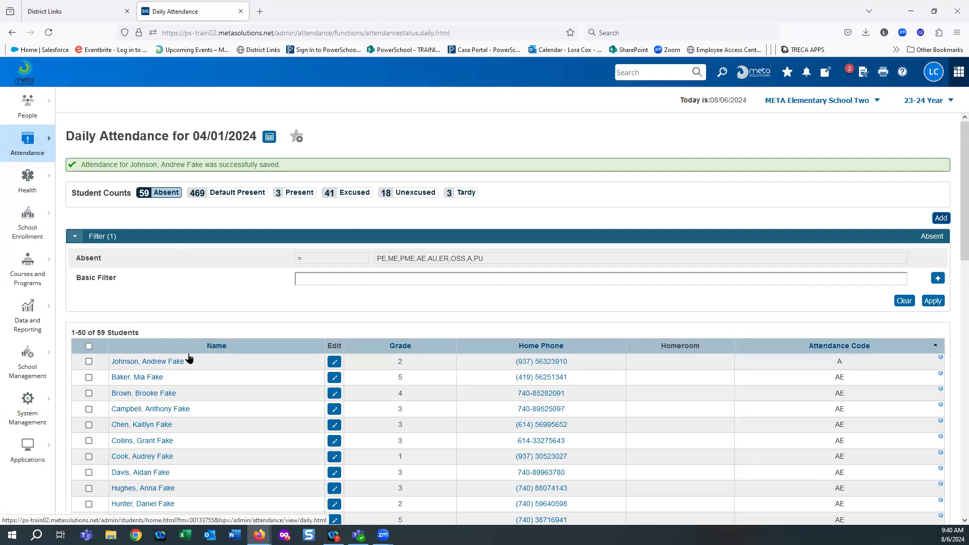
Edit the newly added absent student's entry and set the attendance code to PE (Partial Excused).
left_click(334, 362)
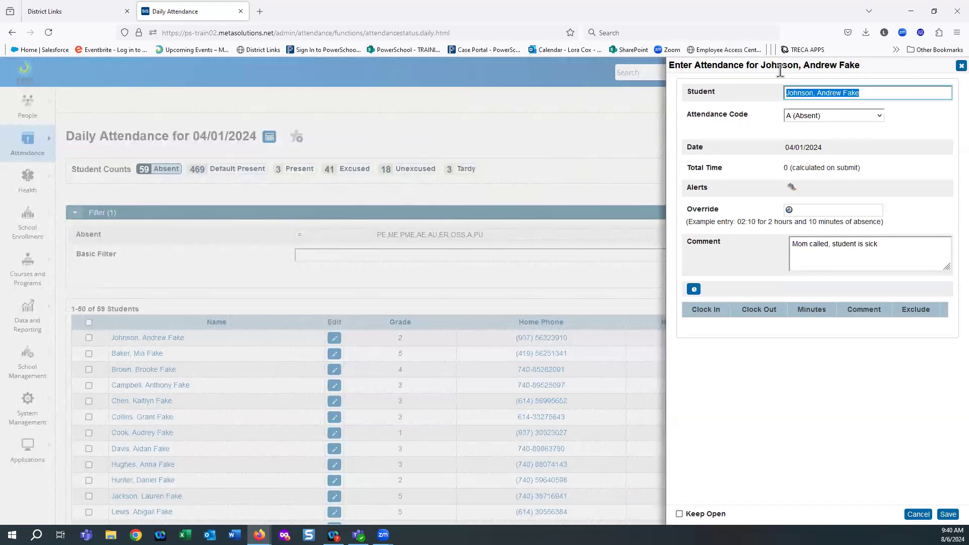
left_click(813, 118)
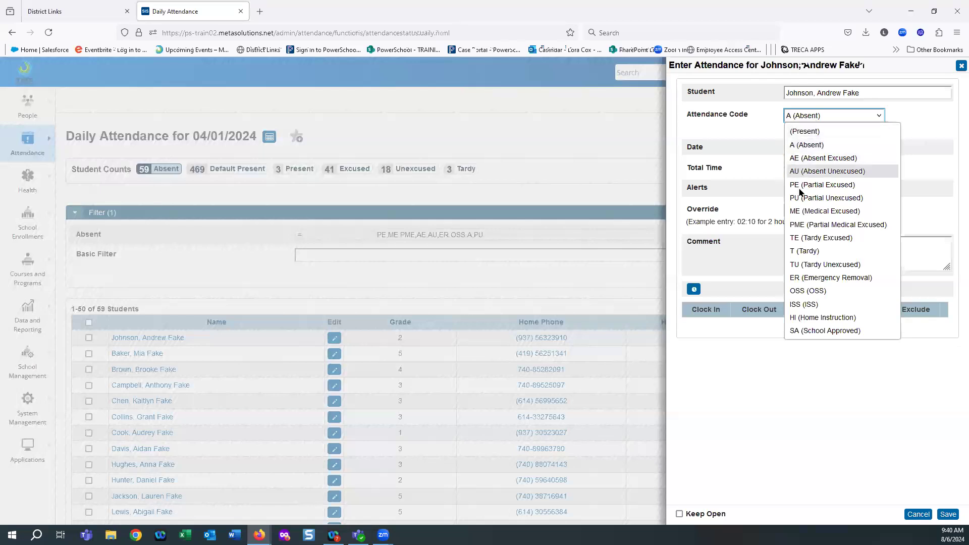
left_click(828, 186)
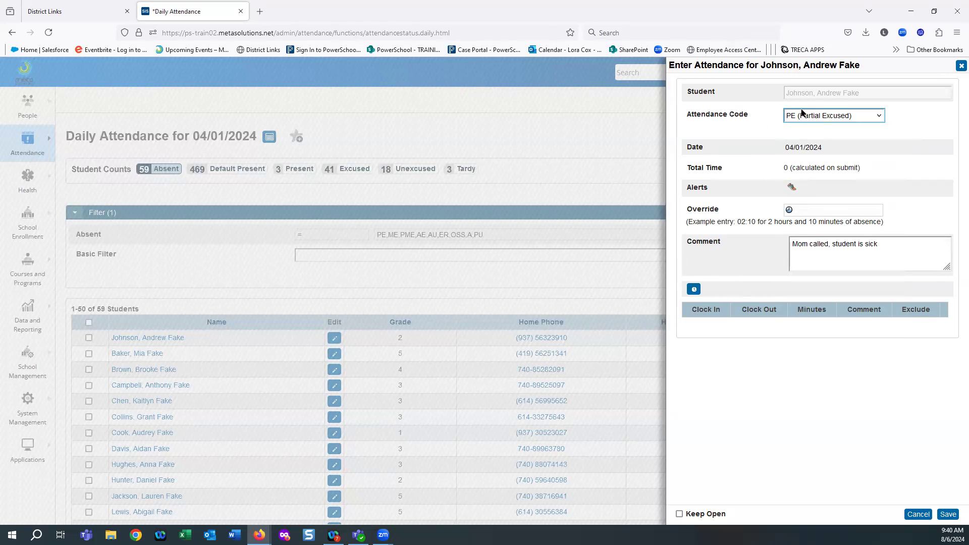
Create a daily clock record for the student with clock in 10:00 AM and clock out 03:00 PM.
left_click(695, 289)
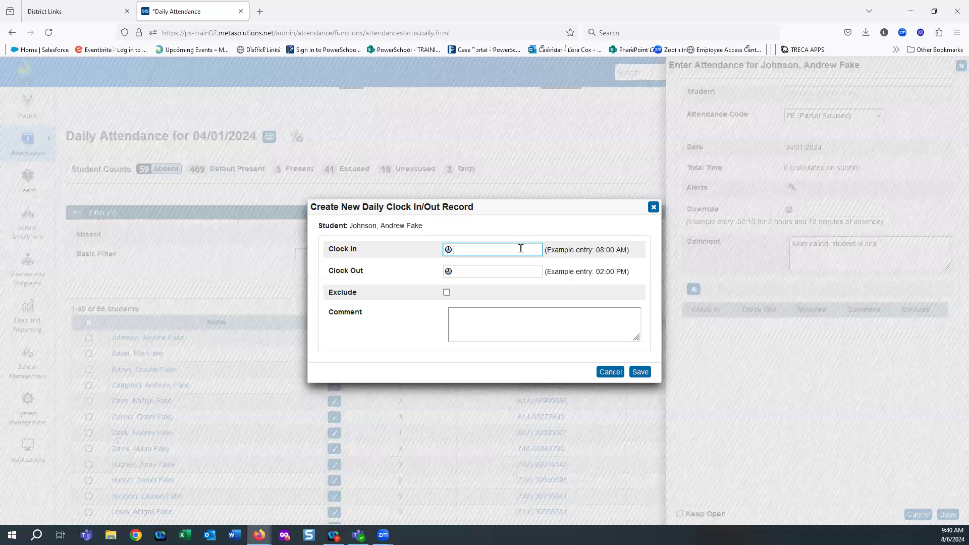
type("10:00 AM")
key("Tab")
left_click(473, 270)
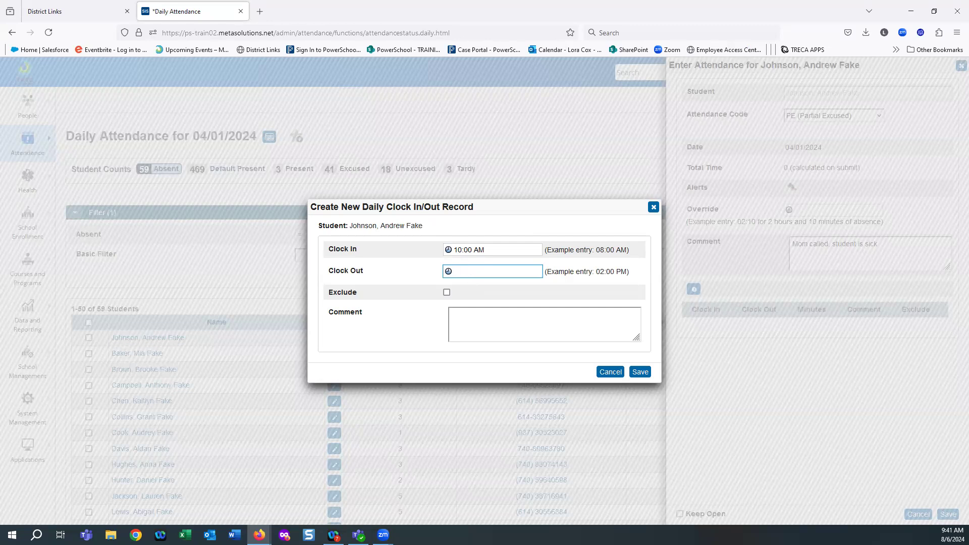
type("3:00 PM")
key("Tab")
key("Tab")
Add the comment "Student felt better." to the clock record, and save both the record and the attendance entry.
left_click(500, 319)
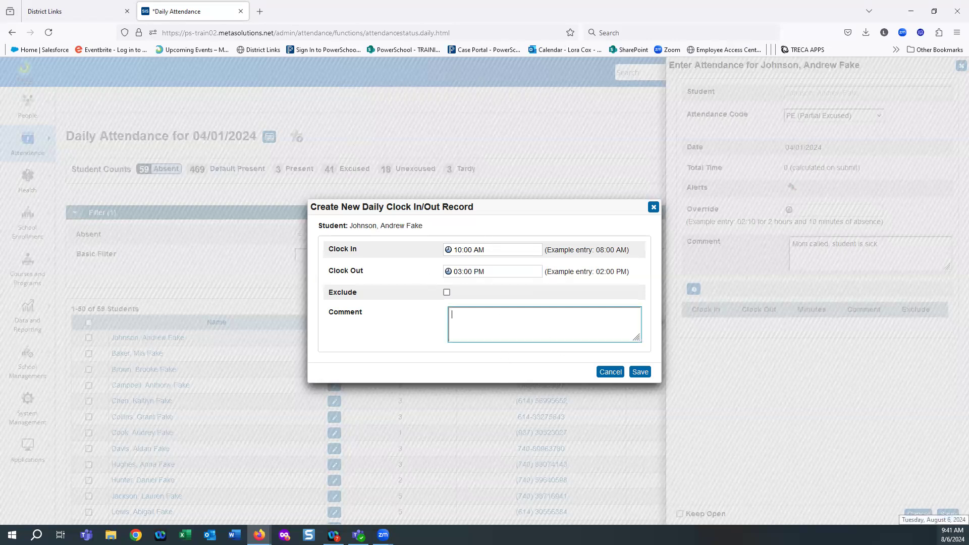
type("Student felt better.")
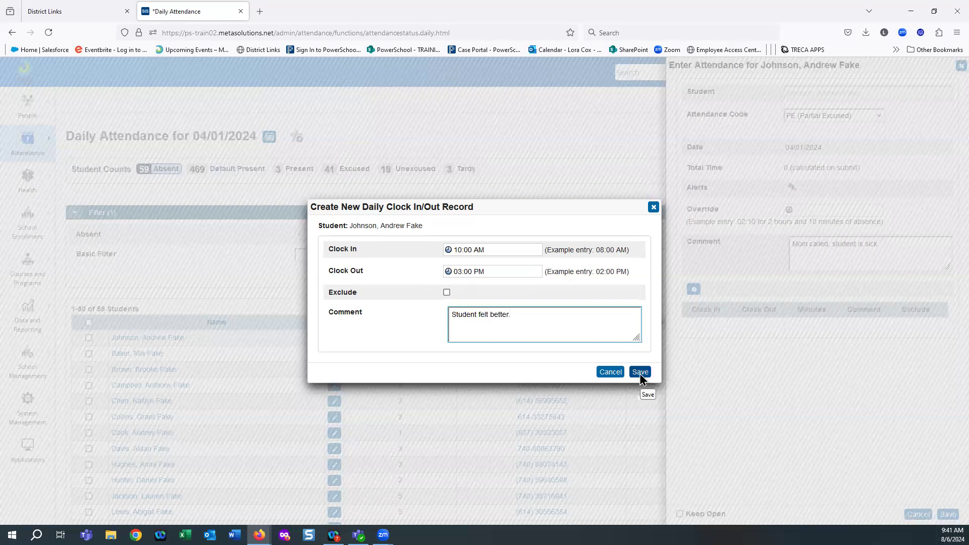
left_click(640, 374)
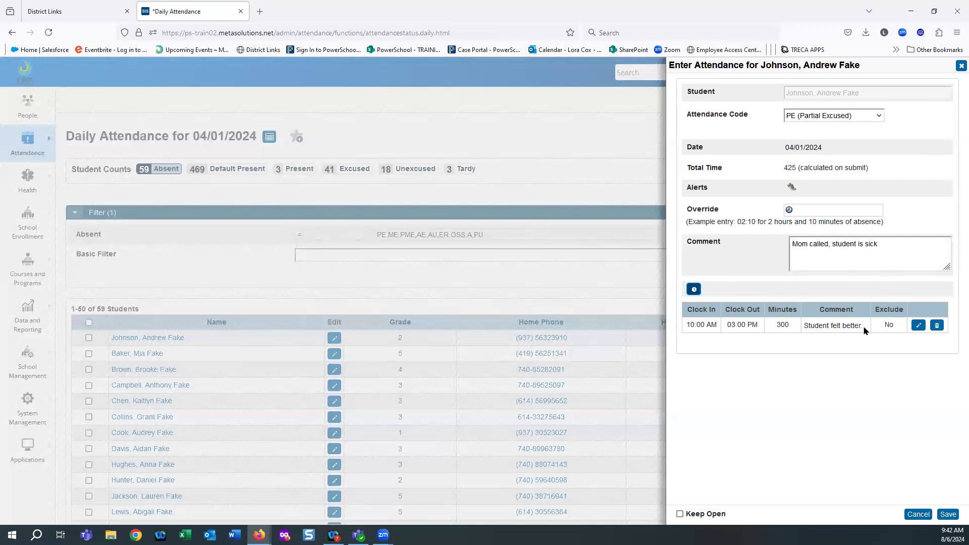
left_click(948, 514)
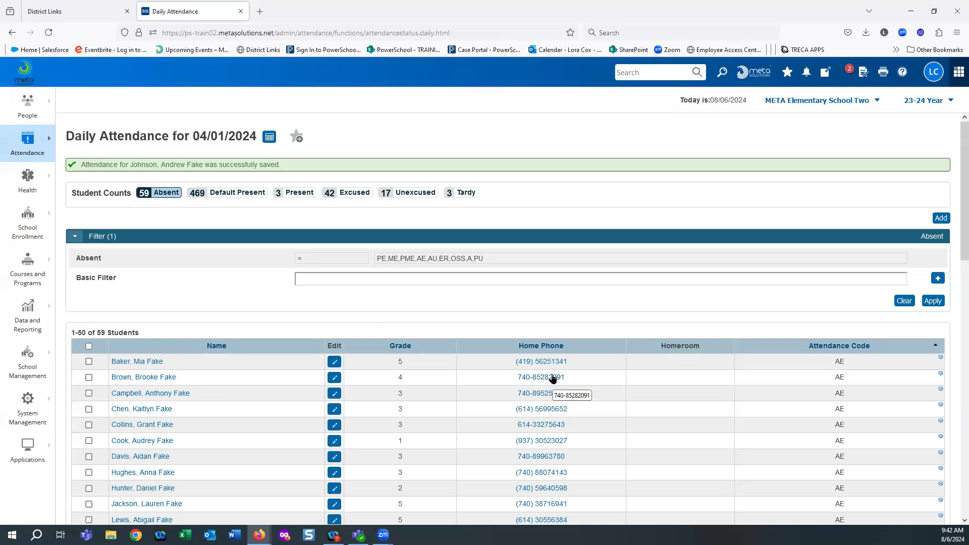
Add an attendance entry for the second student matching the name search, with code PME (Partial Medical Excused) and comment "Dr Appt".
left_click(942, 219)
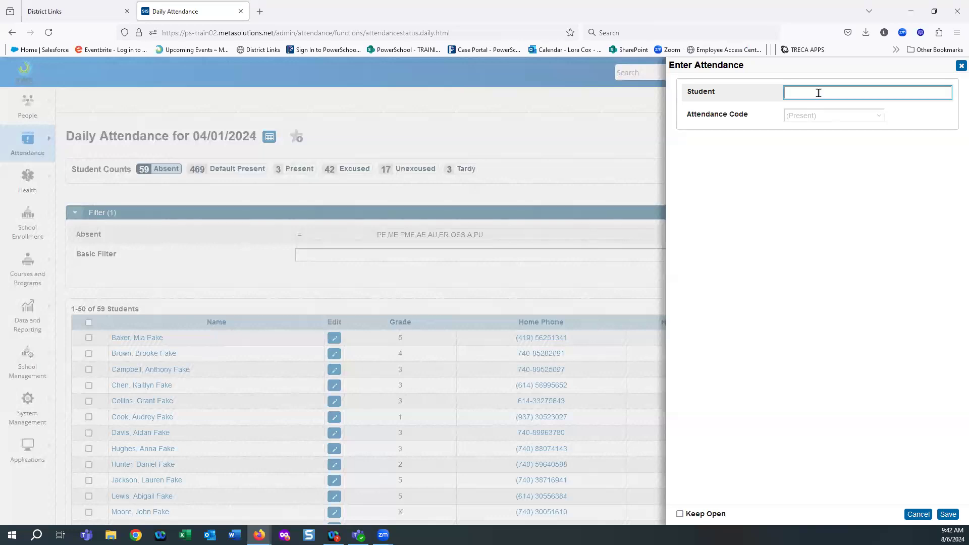
type("john")
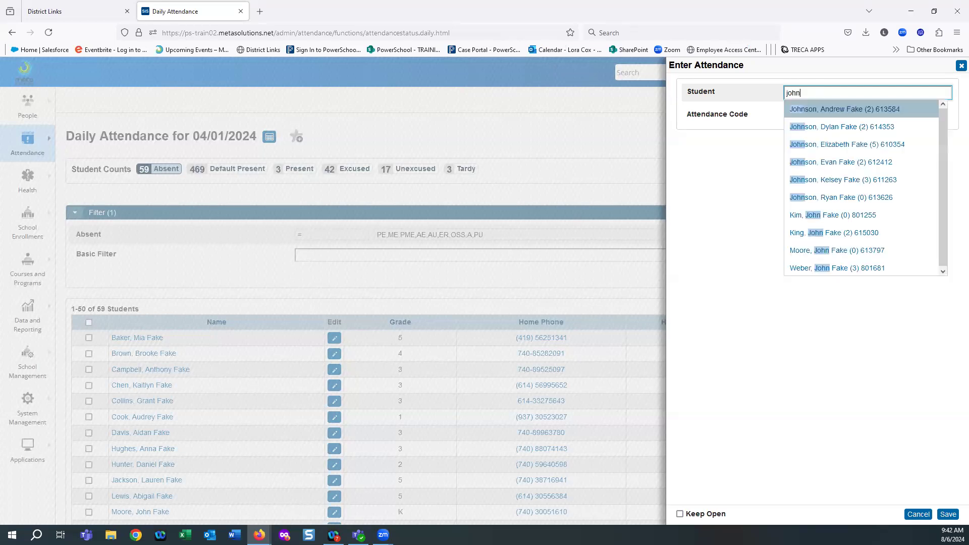
left_click(822, 131)
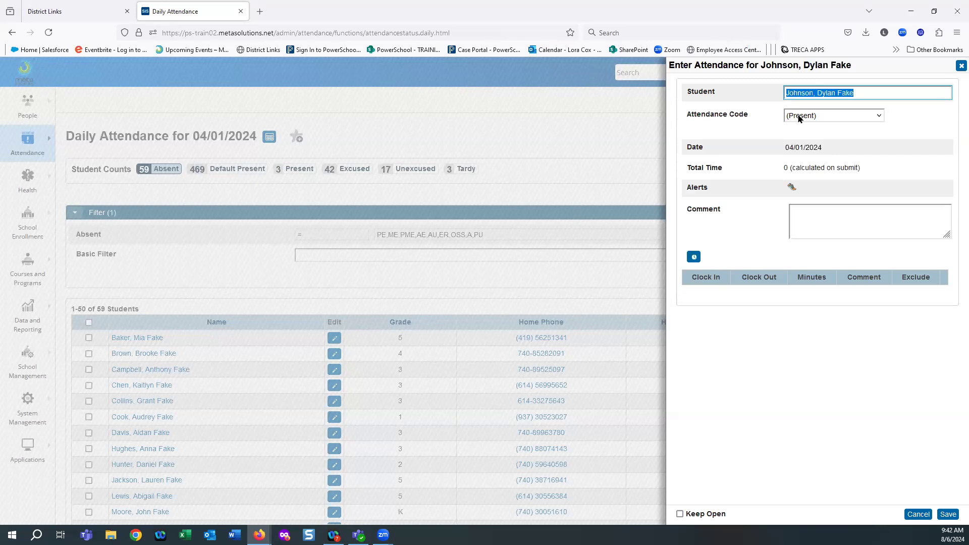
left_click(879, 116)
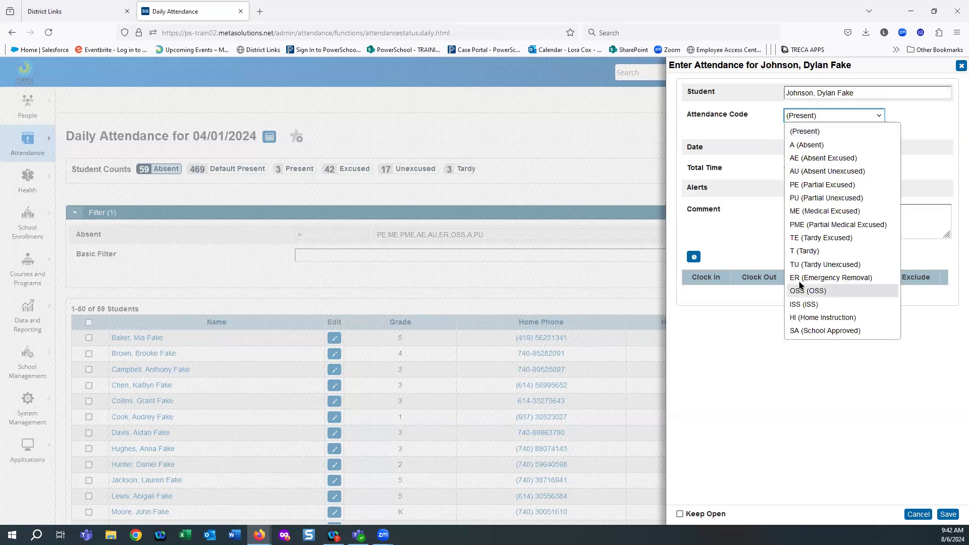
left_click(809, 224)
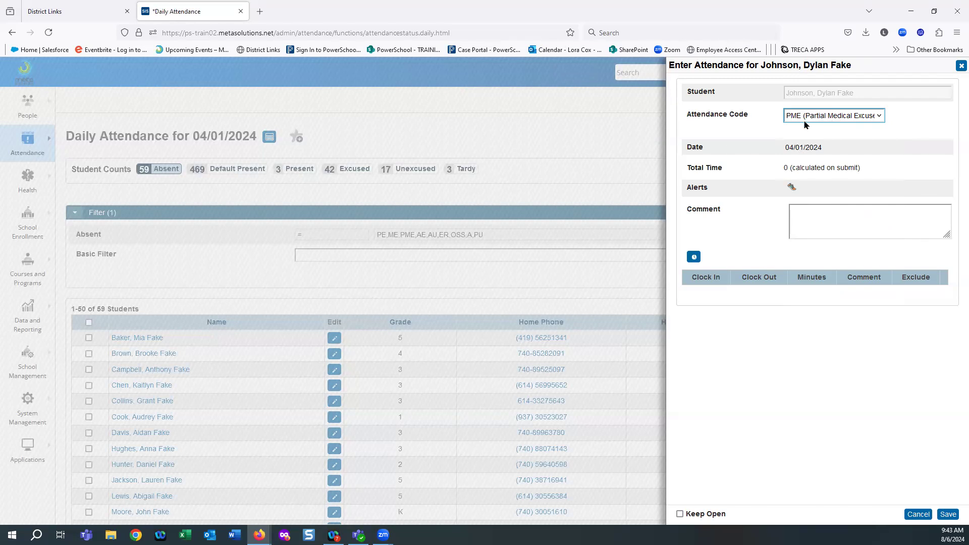
left_click(814, 214)
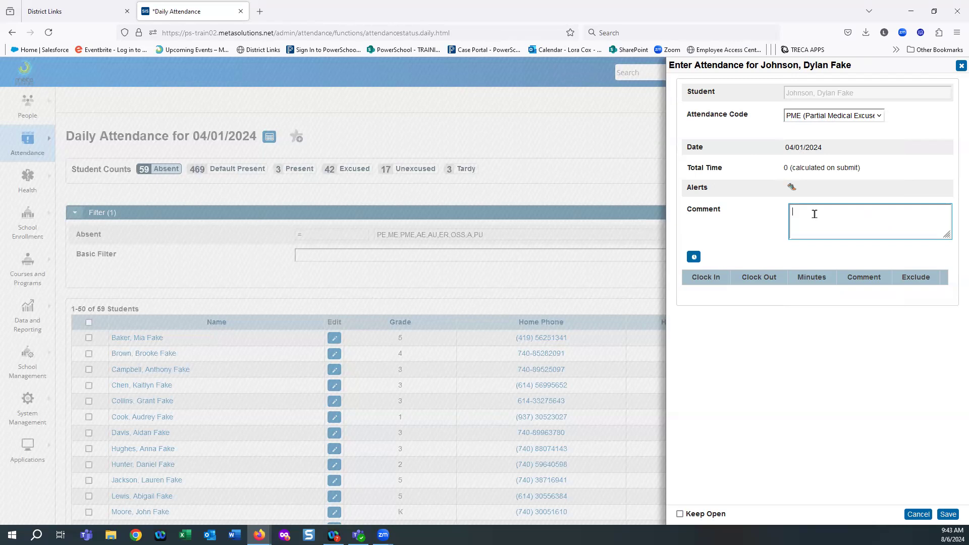
type("Dr Appt")
Create a clock record for this student with clock in 08:30 AM and clock out 11:00 AM.
left_click(694, 257)
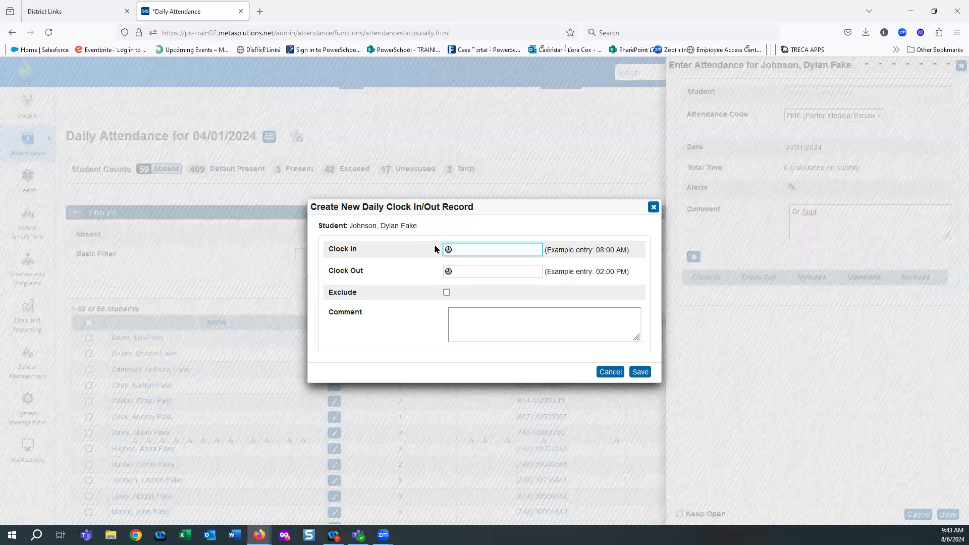
left_click(461, 246)
type("8:30 AM")
left_click(478, 270)
type("11")
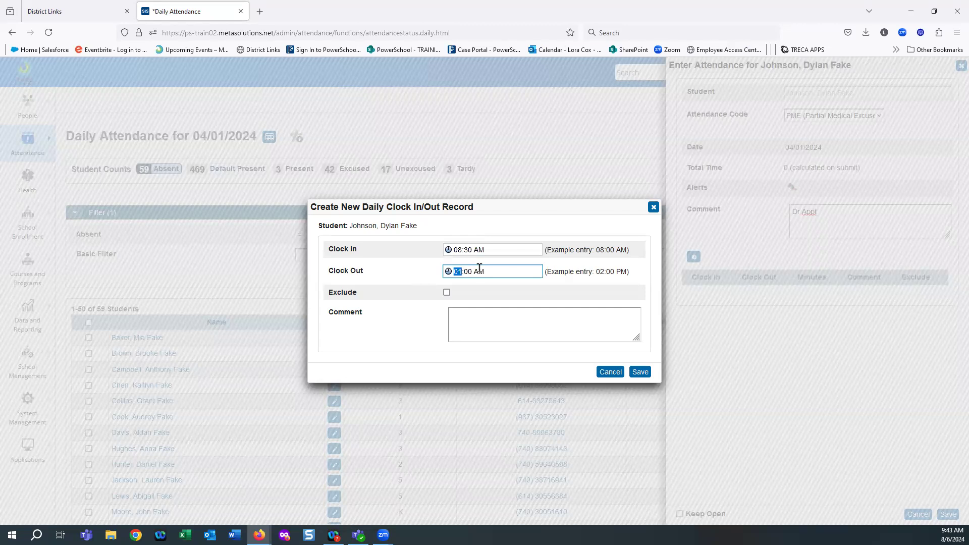
key("Tab")
Comment the clock record as "Dr Appt", and save it together with the PME attendance entry.
left_click(480, 316)
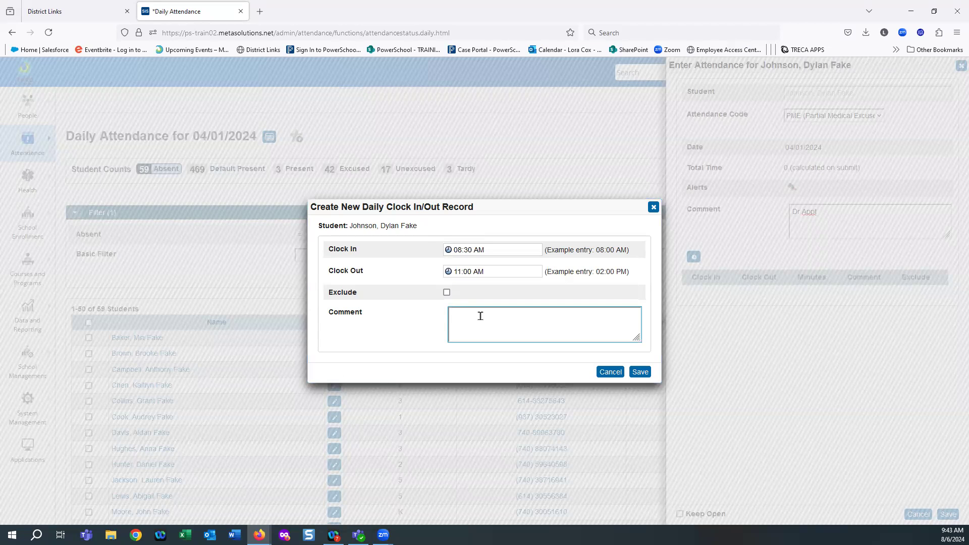
type("Dr Appt")
left_click(640, 372)
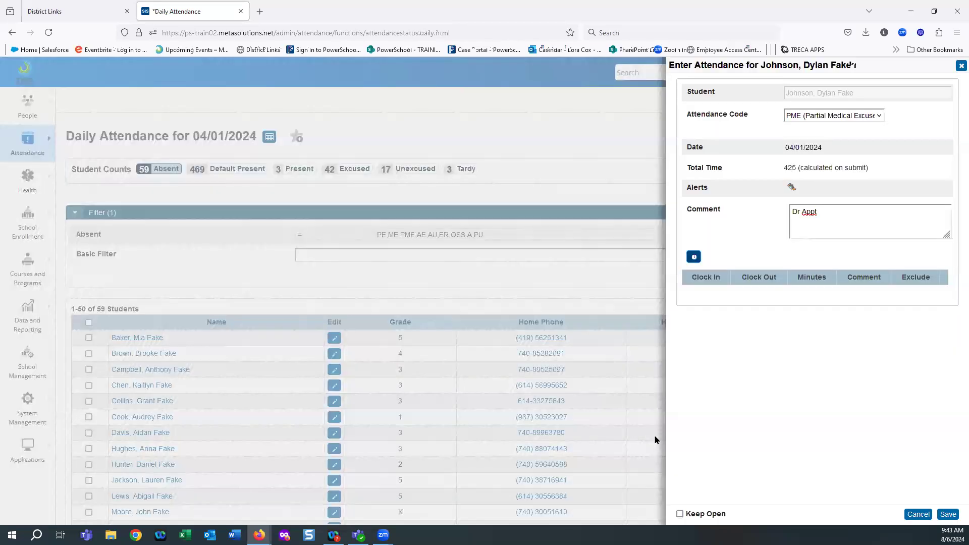
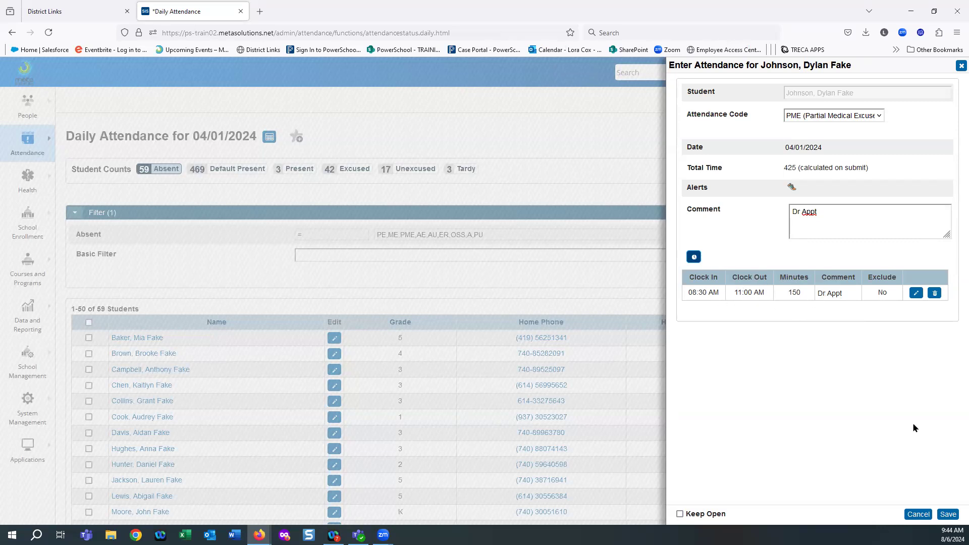
left_click(949, 516)
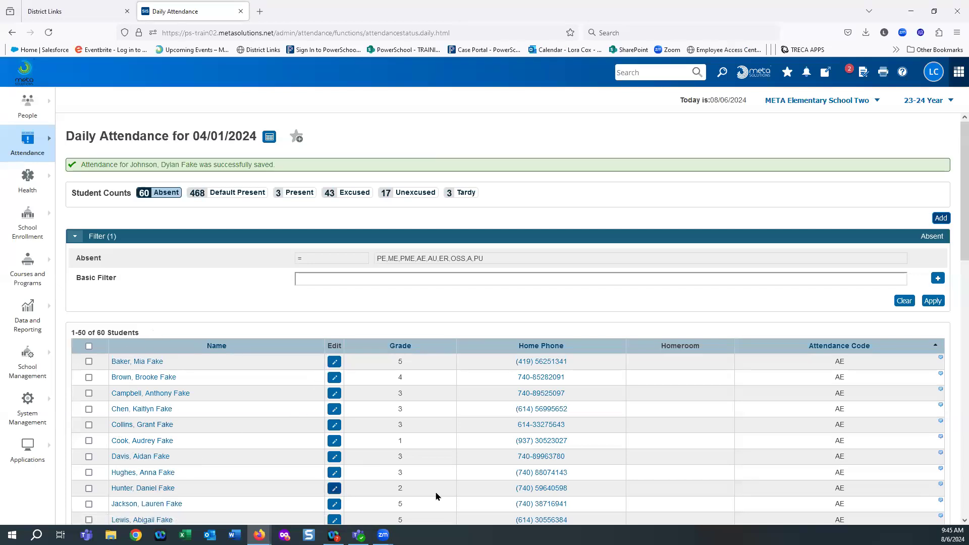
Add an attendance entry for the third student matching the name search, with code TU (Tardy Unexcused) and comment "overslept".
left_click(942, 219)
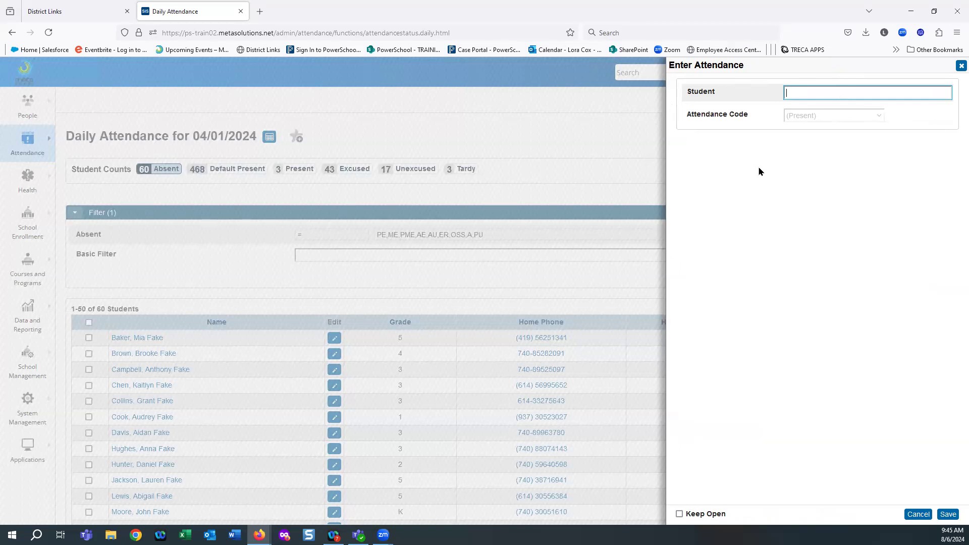
type("john")
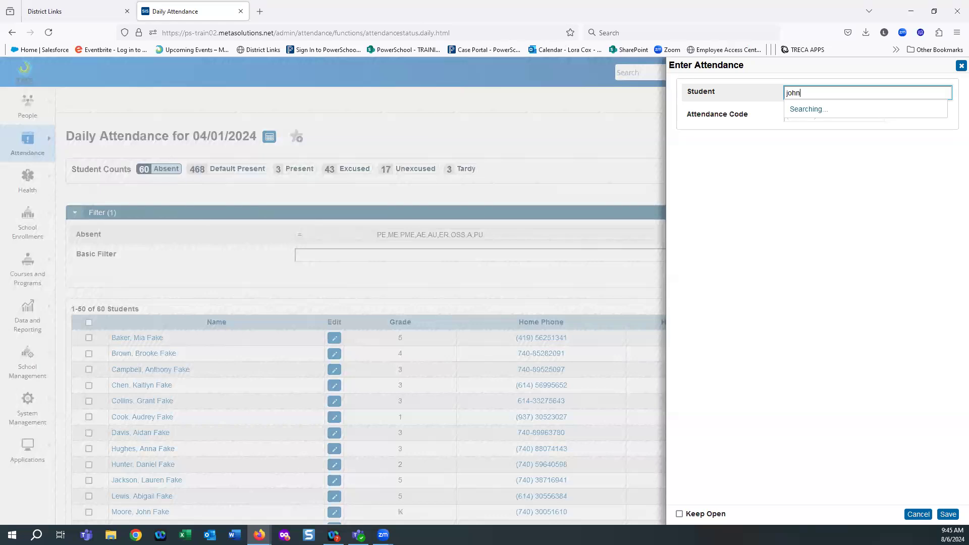
left_click(807, 146)
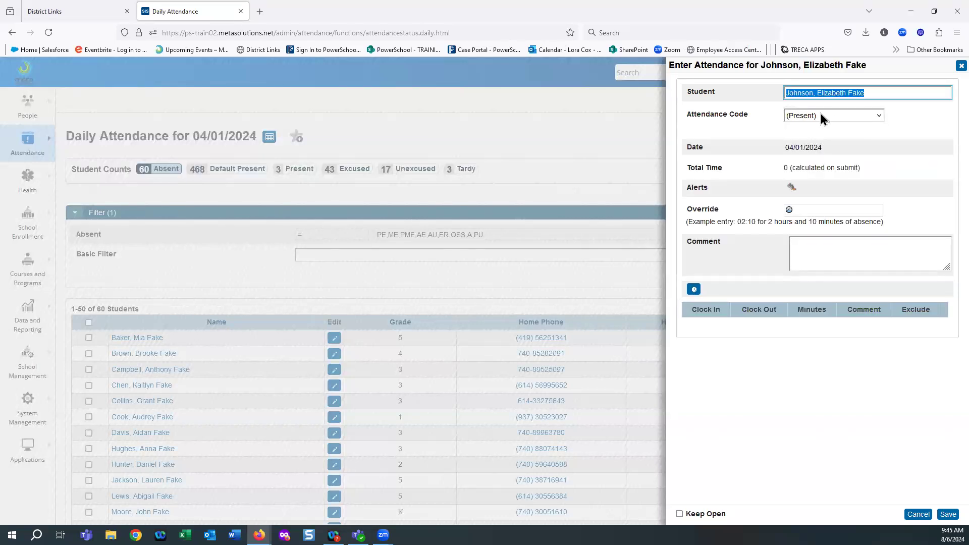
left_click(820, 114)
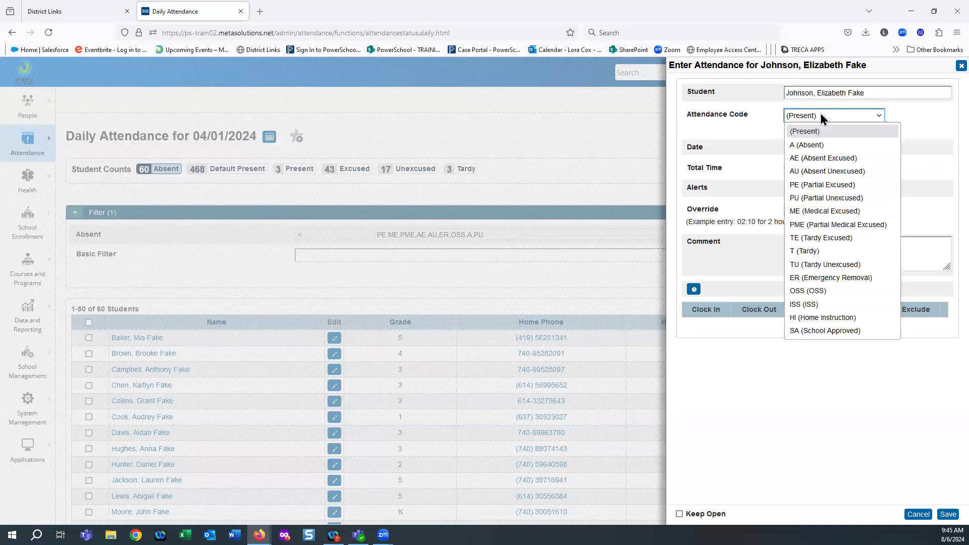
left_click(806, 268)
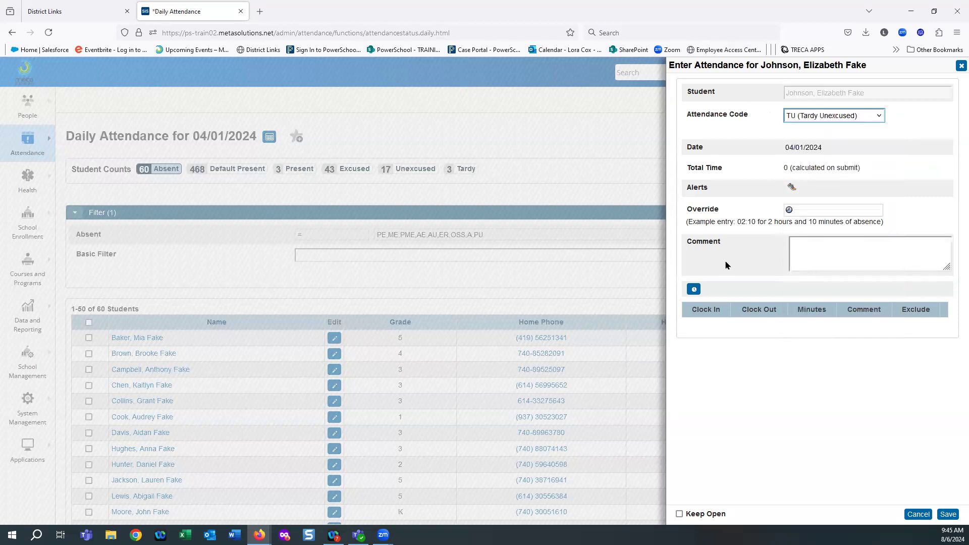
left_click(808, 244)
type("overslept")
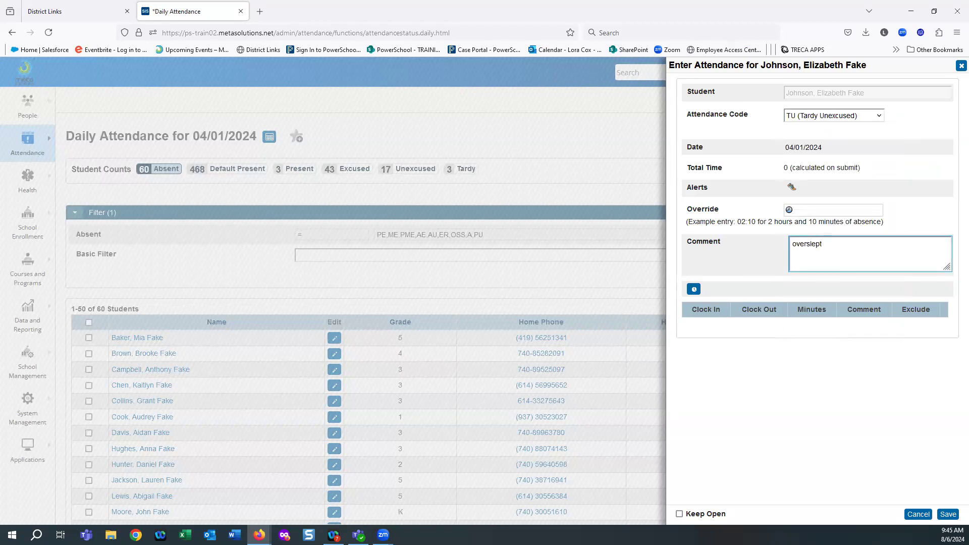
Create a clock record from 09:00 AM to 03:00 PM, and save the TU entry with the entry form set to stay open.
left_click(694, 290)
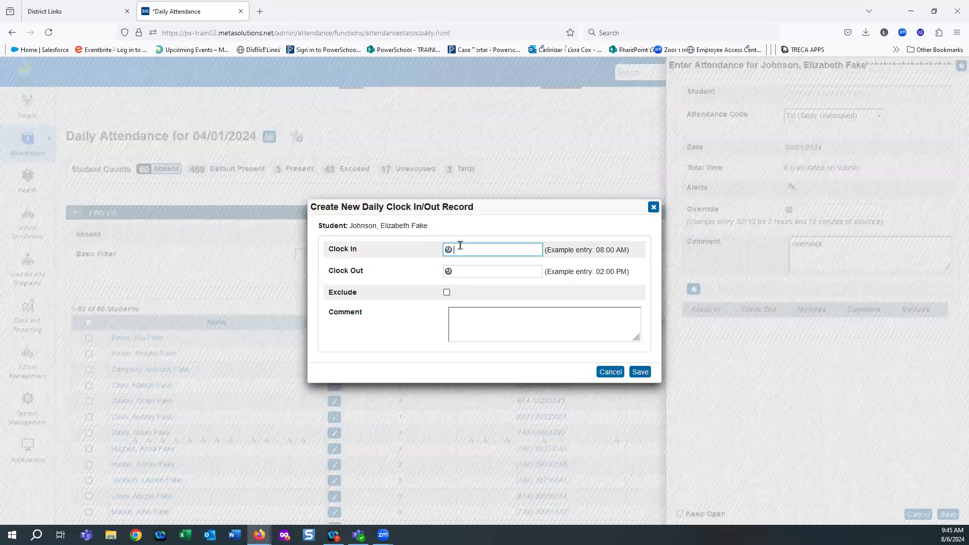
type("9:00 AM")
left_click(465, 271)
type("3:00 AM")
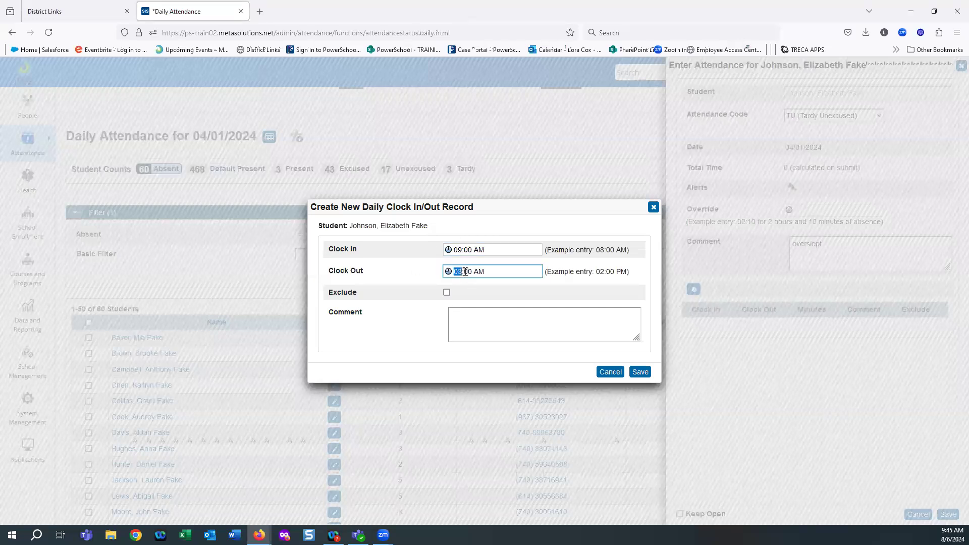
type(":")
key("Right")
type("p")
left_click(637, 373)
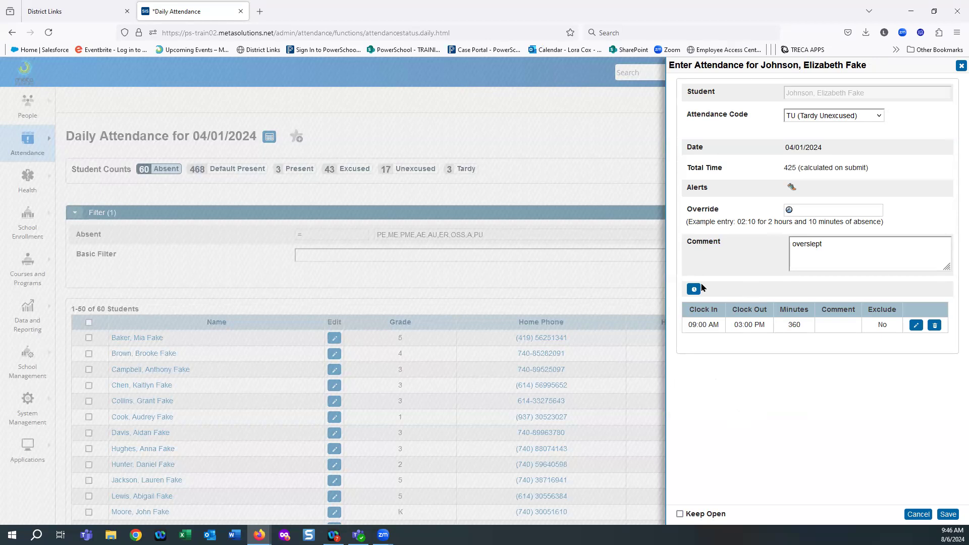
left_click(680, 514)
left_click(947, 515)
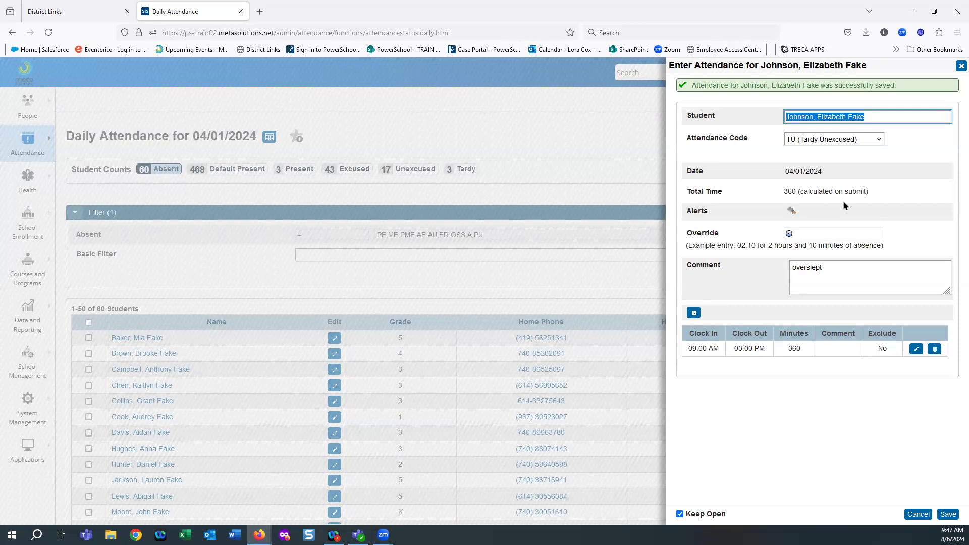
Replace the student in the open entry form with the fourth match of the name search.
left_click(878, 119)
key("BackSpace")
key("BackSpace")
key("BackSpace")
key("BackSpace")
key("BackSpace")
key("BackSpace")
key("BackSpace")
key("BackSpace")
key("BackSpace")
key("BackSpace")
key("BackSpace")
key("BackSpace")
key("BackSpace")
key("BackSpace")
key("BackSpace")
key("BackSpace")
key("BackSpace")
key("BackSpace")
key("BackSpace")
key("BackSpace")
type("john")
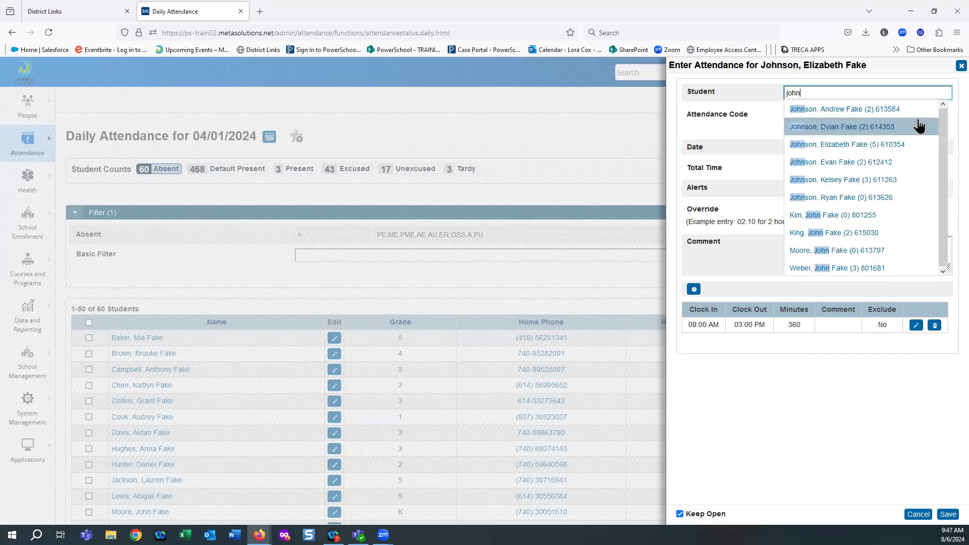
left_click(822, 162)
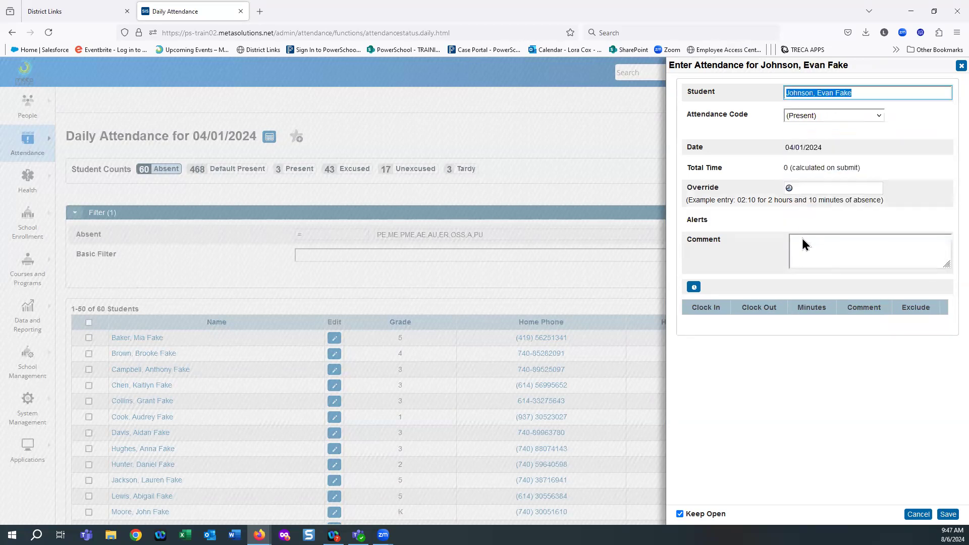
Set this student's attendance code to T (Tardy) with the comment "Overslept".
left_click(804, 118)
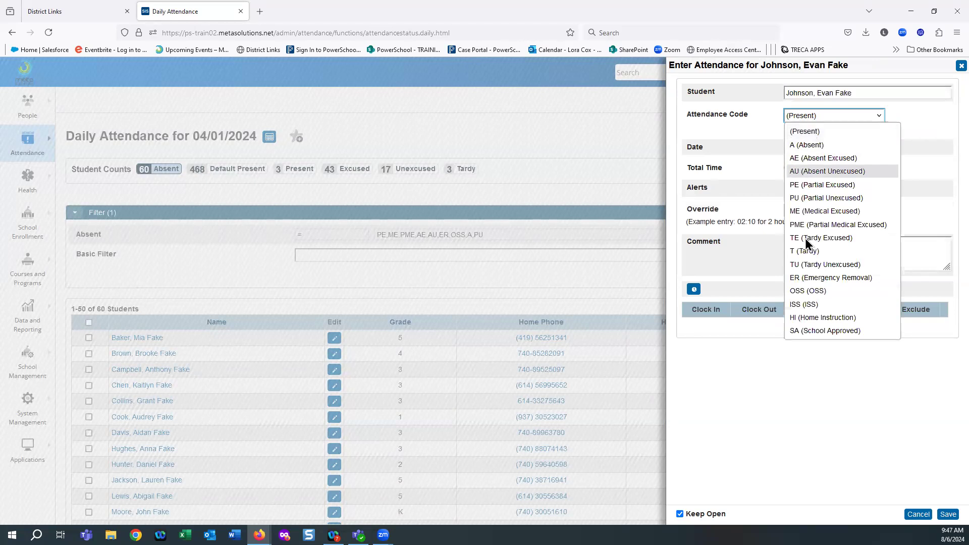
left_click(803, 251)
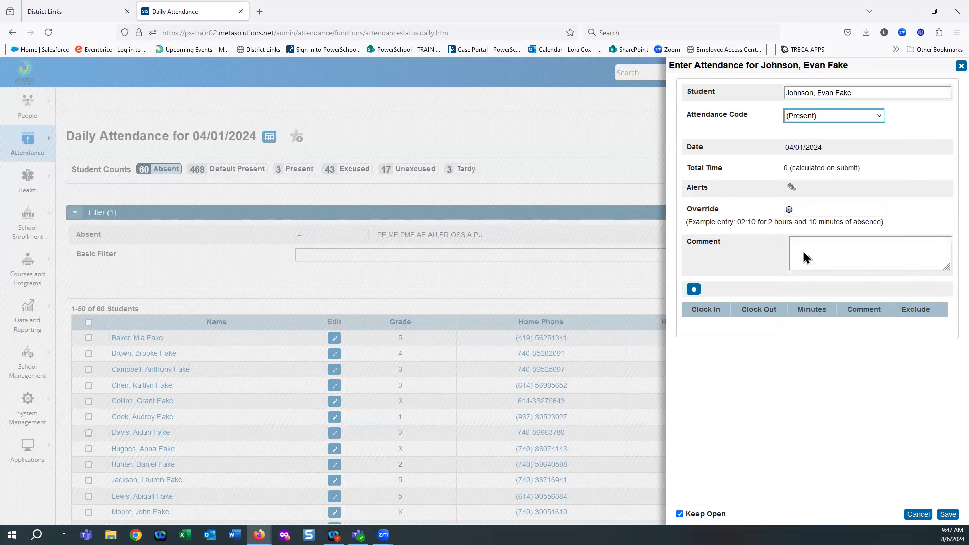
left_click(824, 247)
type("Qye")
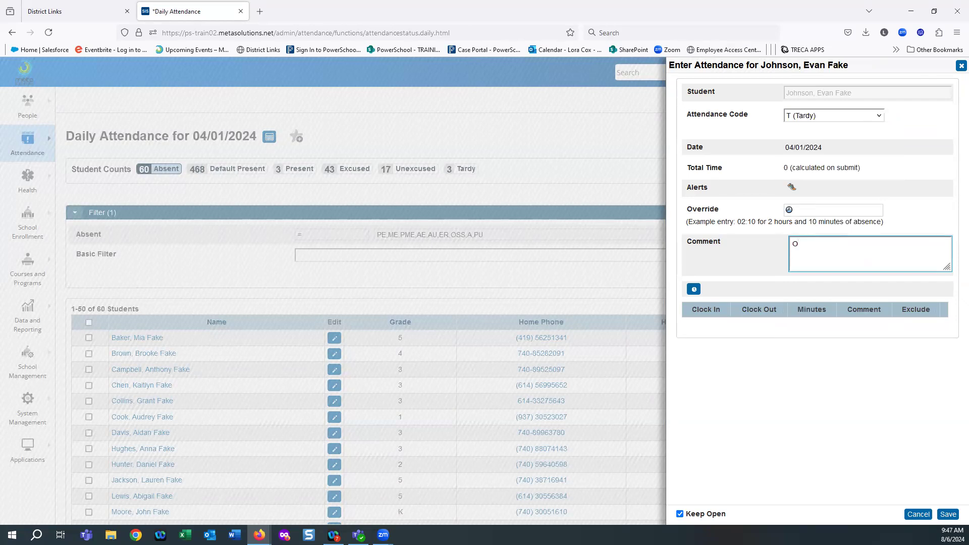
type("slept")
Create a clock record with clock in 09:00 AM and clock out 03:00 PM, and save the T (Tardy) entry.
left_click(693, 289)
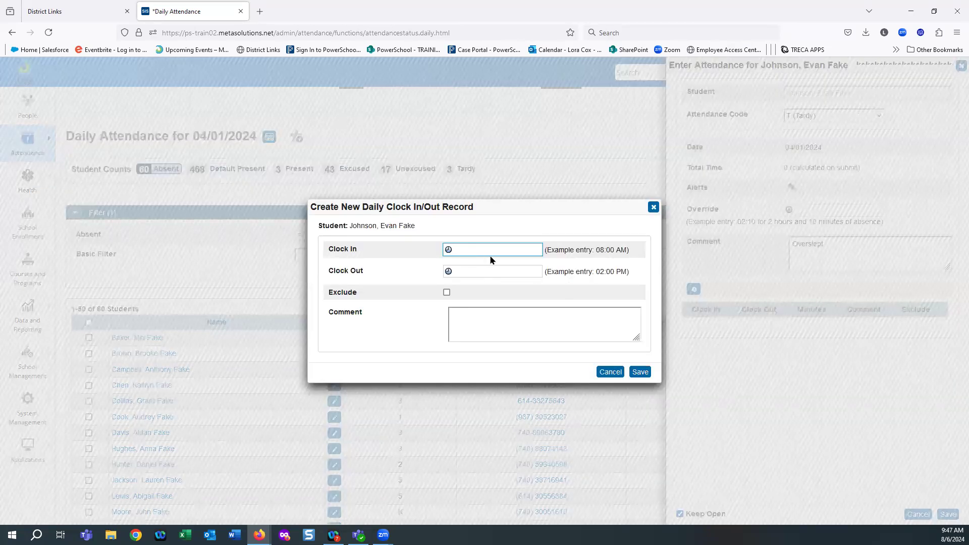
type("09:00 AM")
left_click(466, 268)
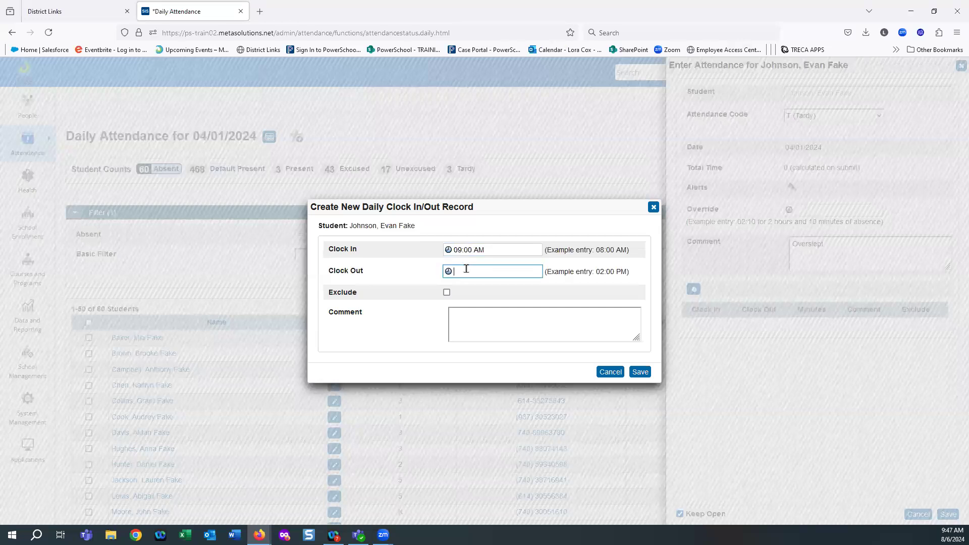
type("03:00 AM")
left_click(479, 271)
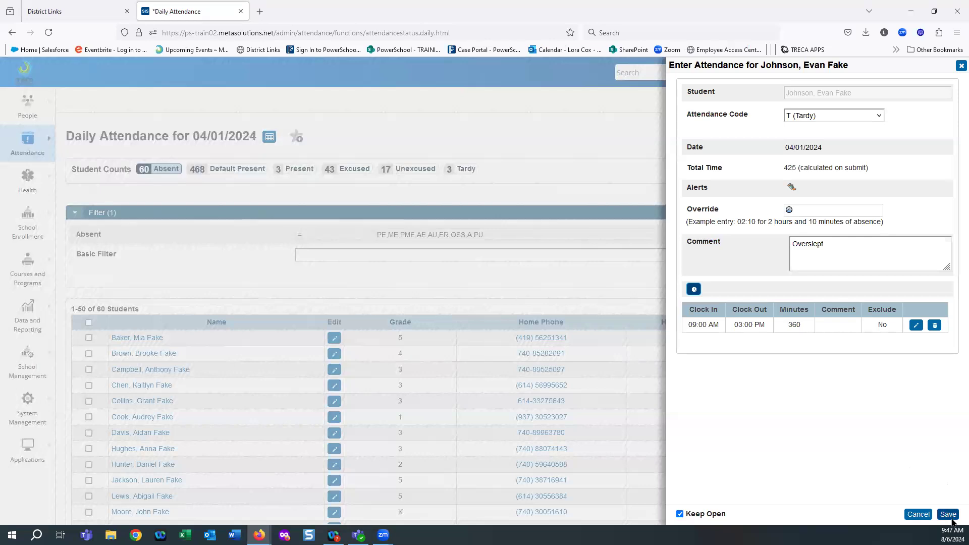
left_click(951, 518)
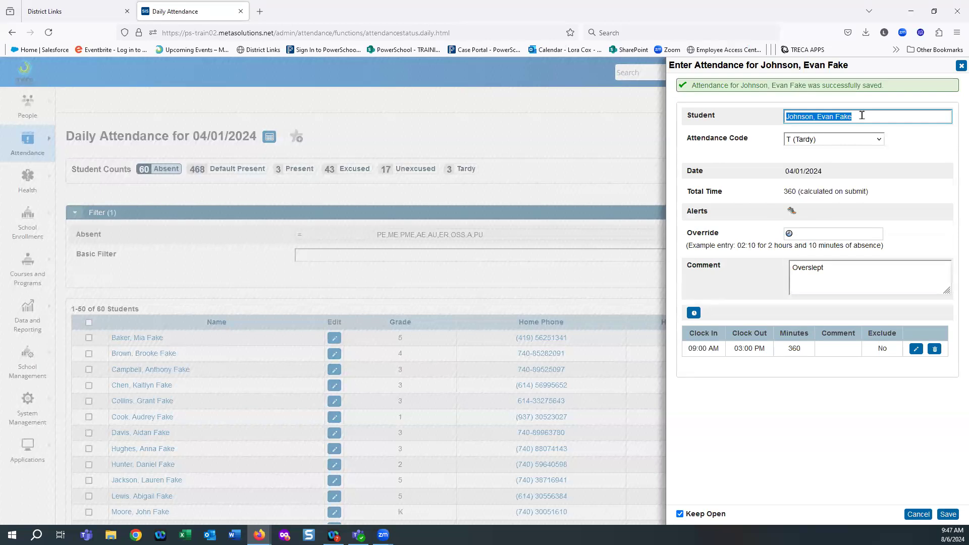
Select the last student matching the surname search, and enter code T (Tardy) with the comment "missed bus".
type("johnson")
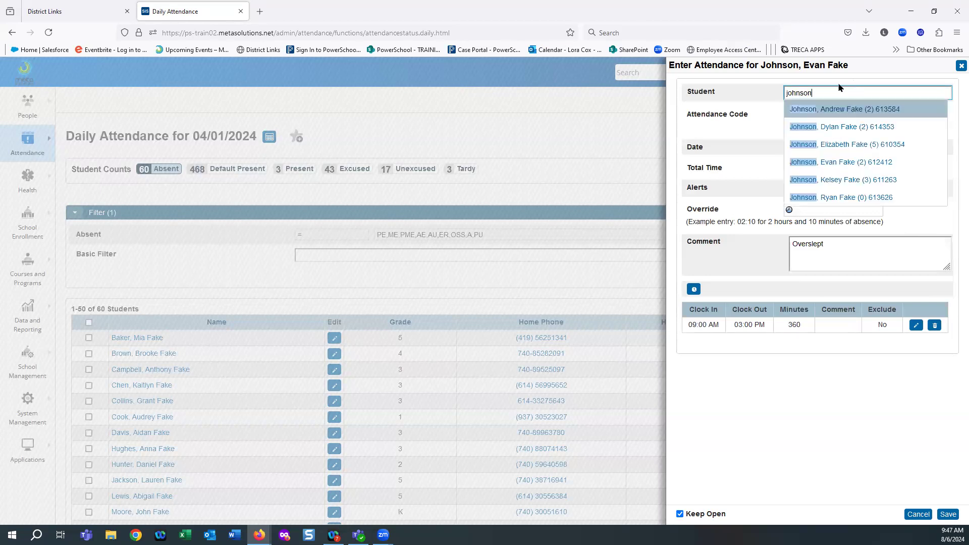
left_click(817, 198)
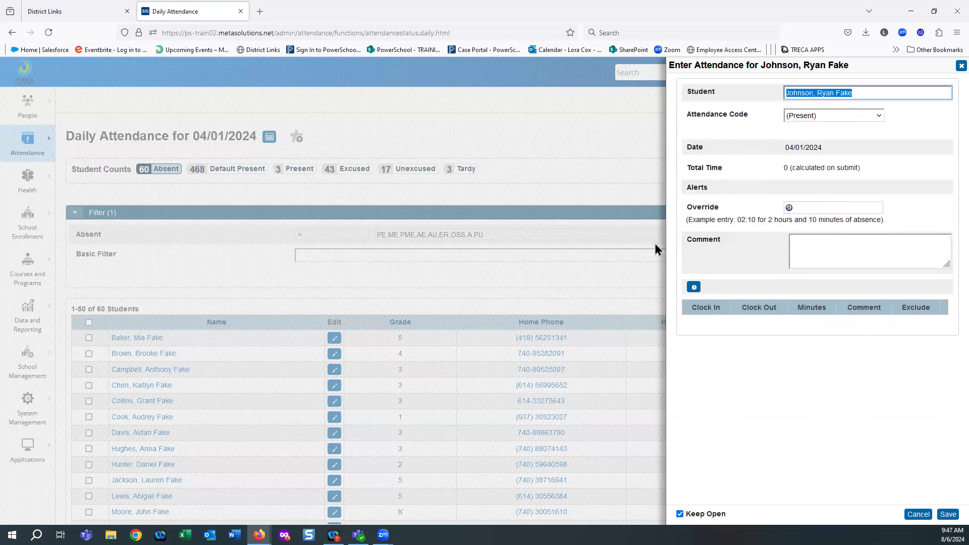
left_click(843, 116)
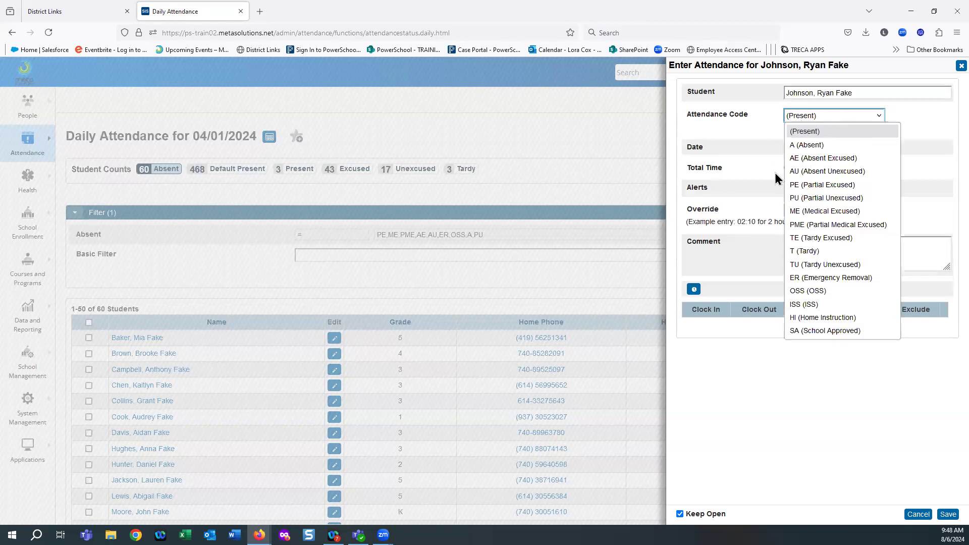
left_click(810, 253)
left_click(815, 248)
type("m")
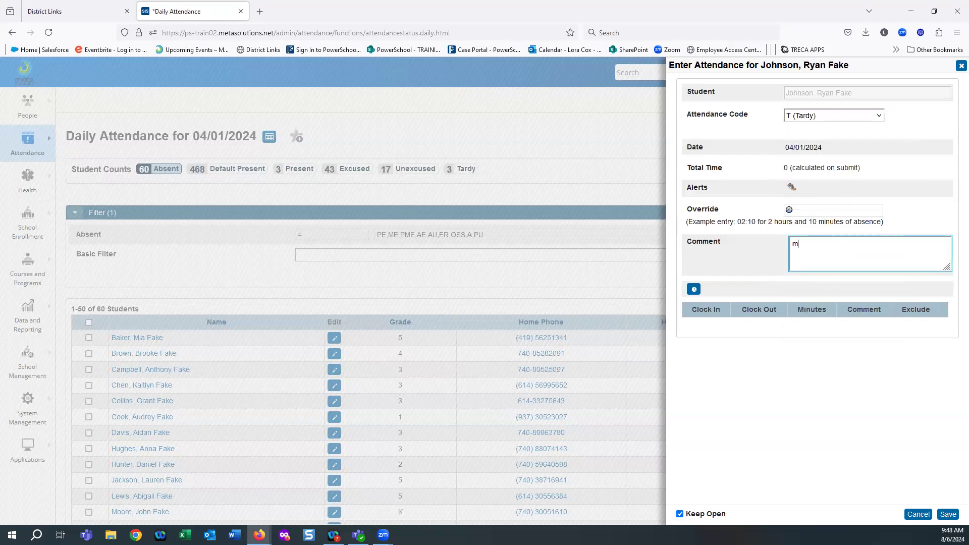
type("issed bus")
Create a clock record from 09:30 AM to 03:00 PM, and save the attendance entry with Keep Open turned off.
left_click(692, 293)
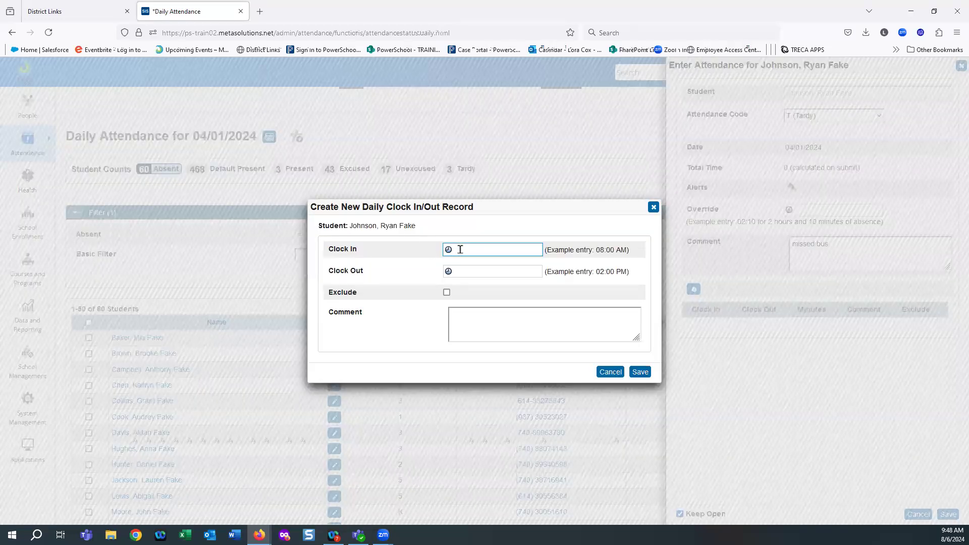
left_click(460, 249)
key("Tab")
left_click(456, 268)
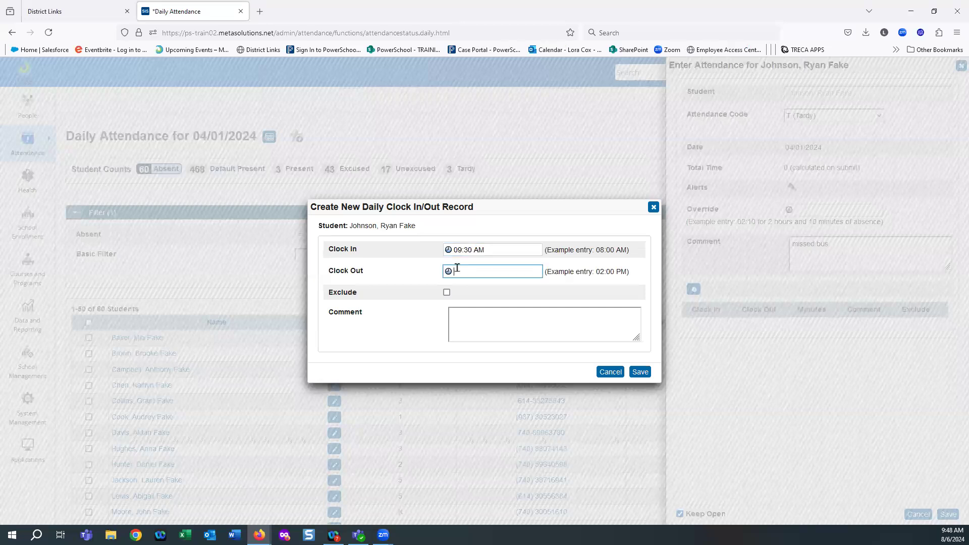
type("3:00 AM")
key("Tab")
type("p")
left_click(640, 372)
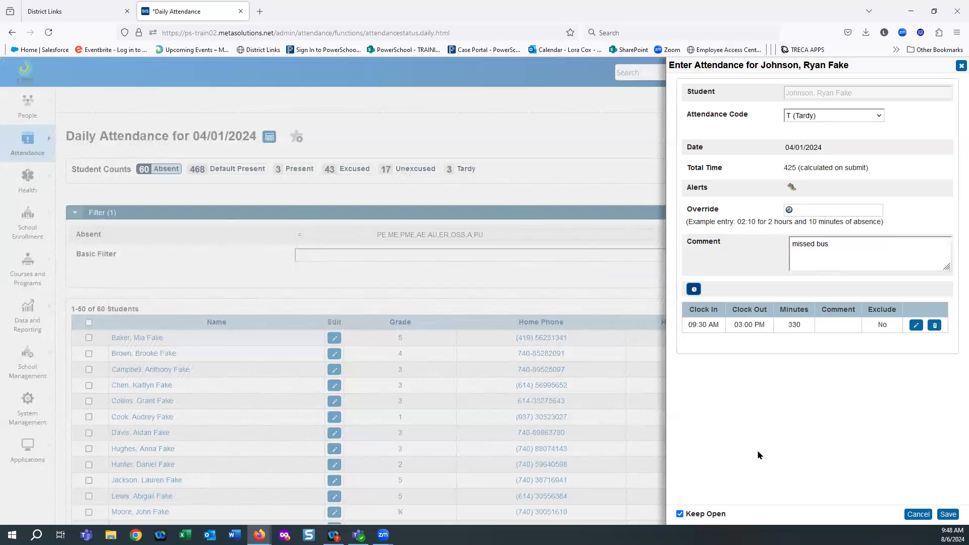
left_click(680, 514)
left_click(947, 514)
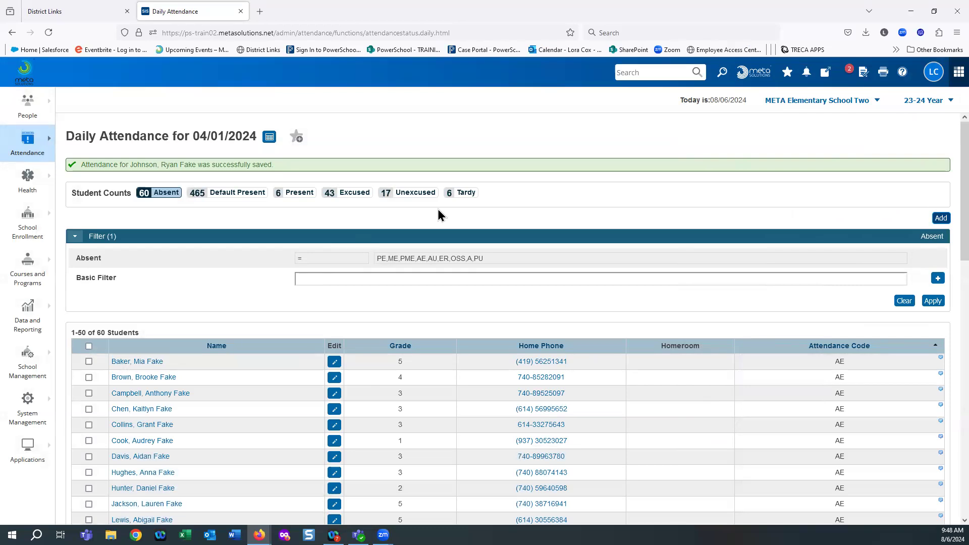
Review the daily attendance lists of tardy and absent students with their attendance codes.
left_click(470, 194)
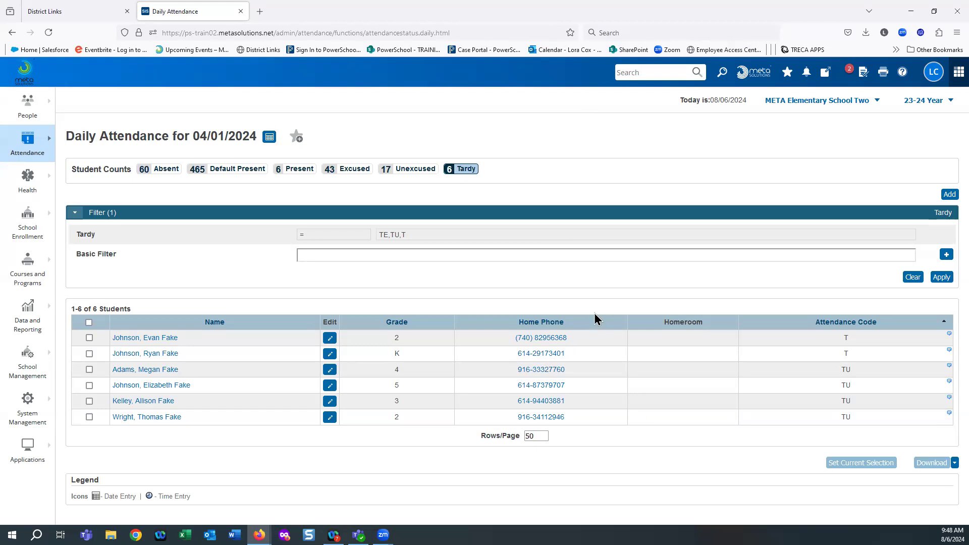
left_click(151, 173)
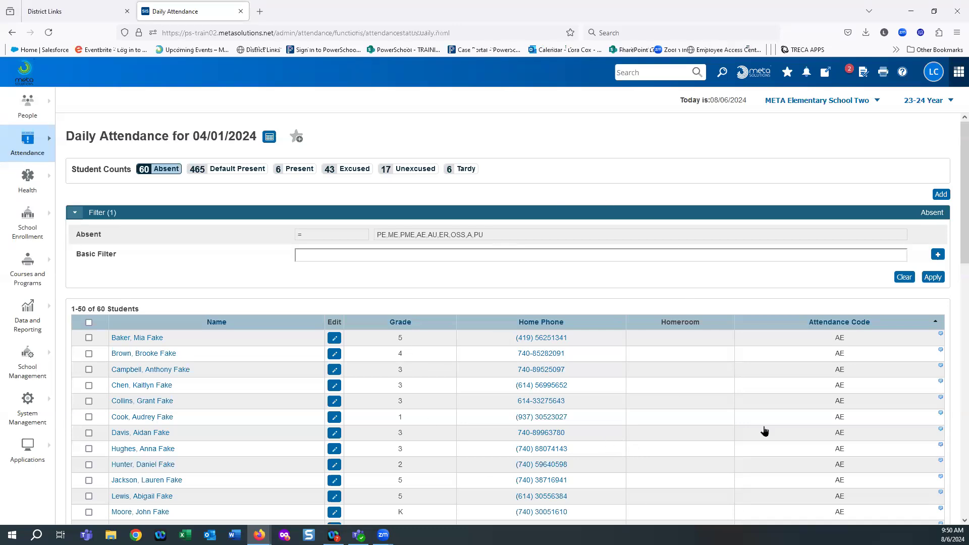
scroll(770, 415, "down", 2)
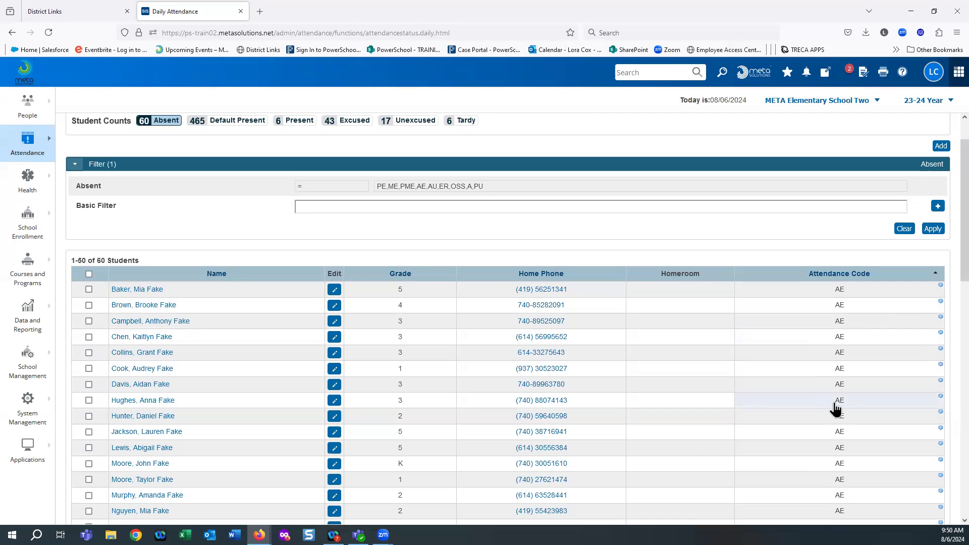
Filter the list to tardy students, and view the first student's Attendance Overview before returning to Daily Attendance.
left_click(461, 120)
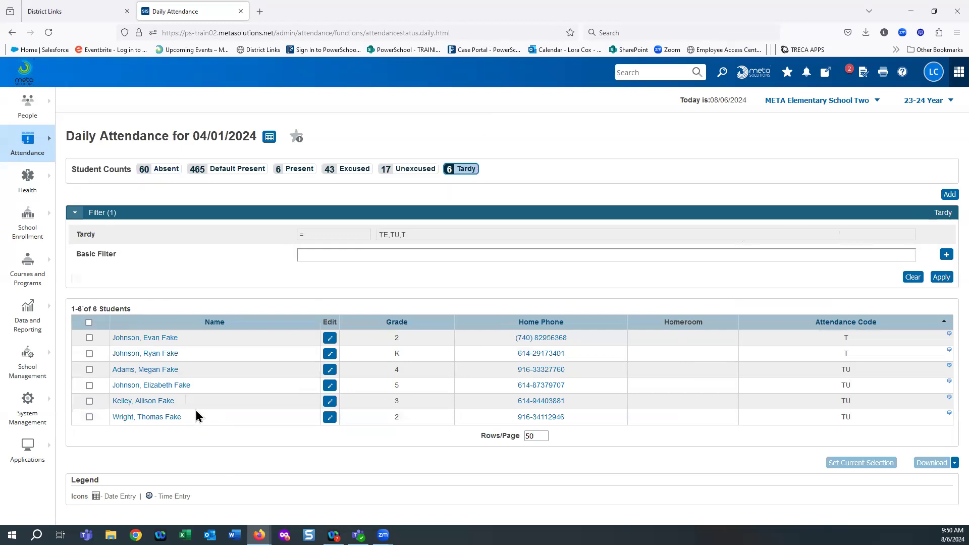
left_click(134, 338)
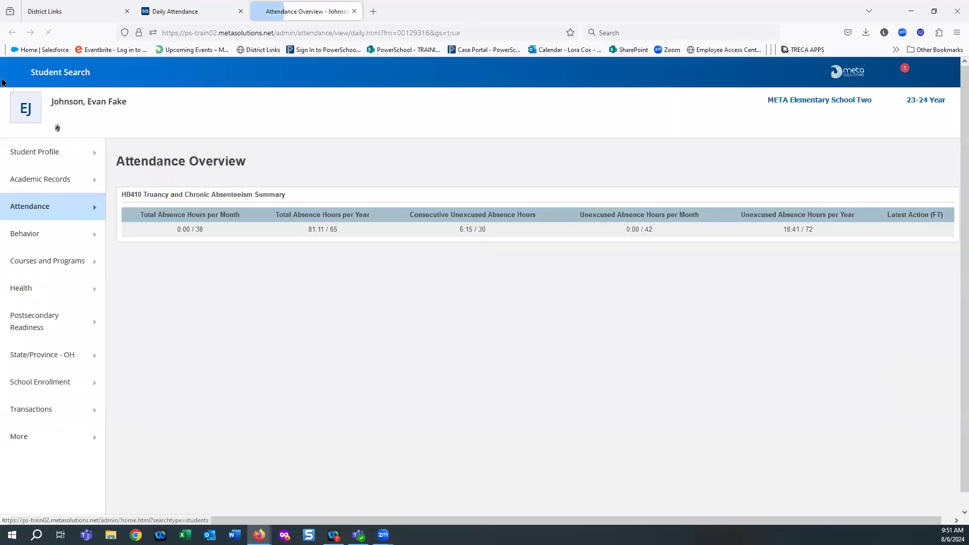
left_click(159, 12)
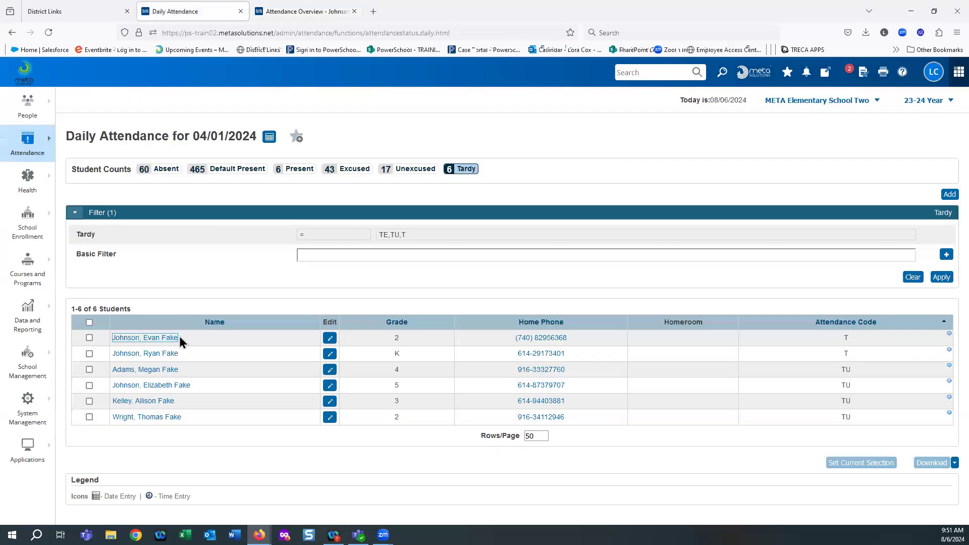
Edit the first tardy student's clock record to clock out at 11:00 AM, and save it with the comment "Went home sick".
left_click(330, 337)
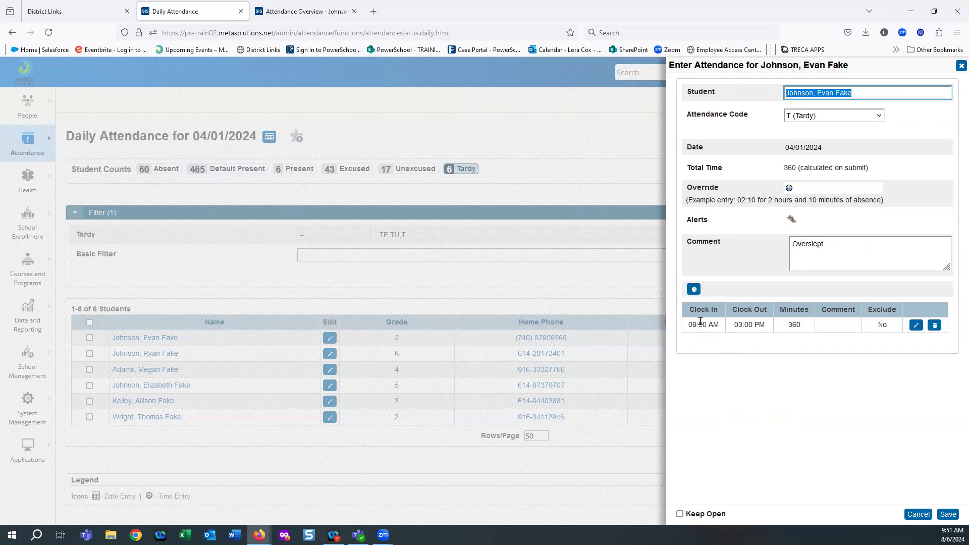
left_click(916, 326)
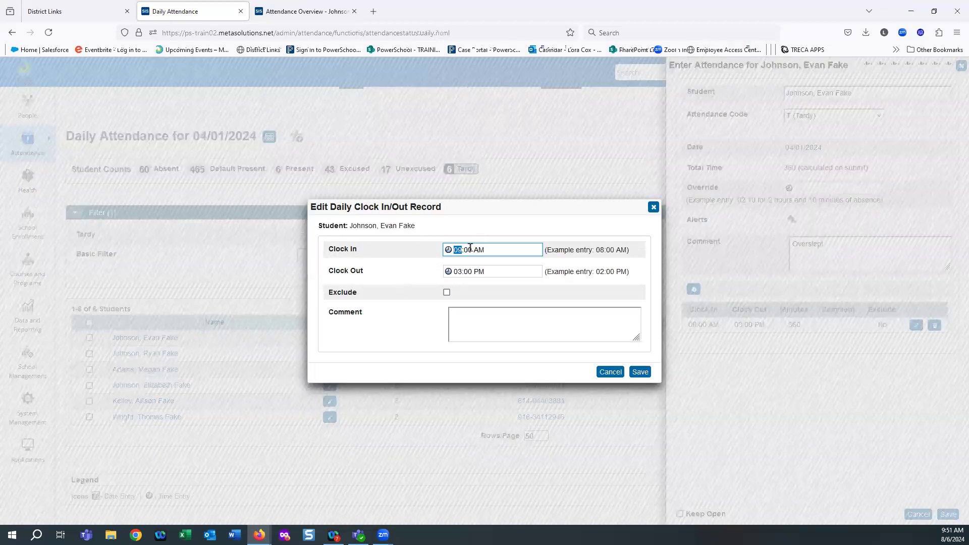
left_click(456, 272)
type("11")
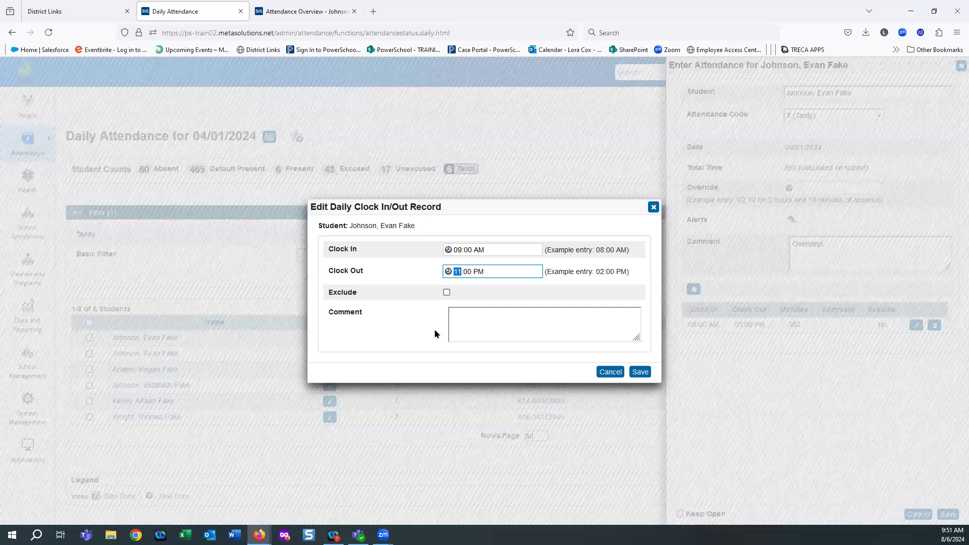
left_click(509, 336)
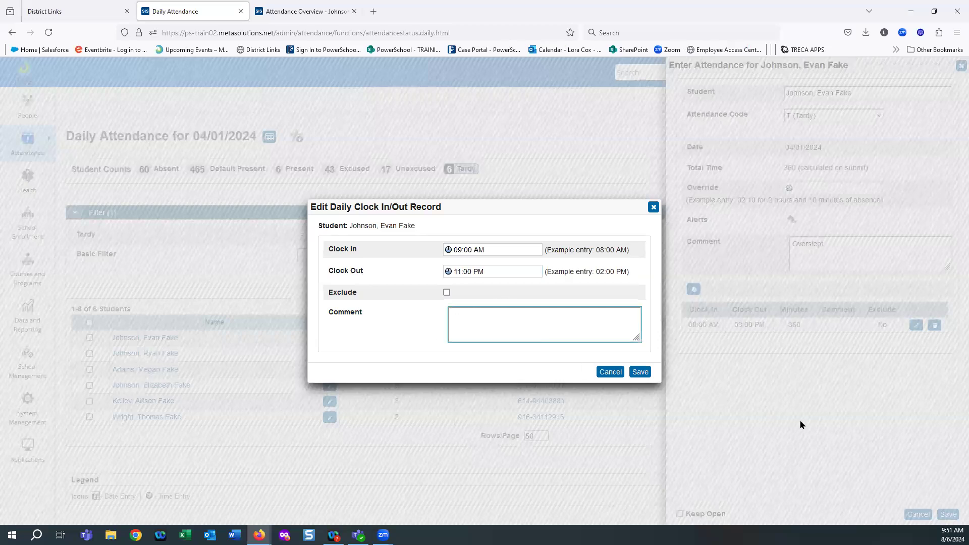
type("Went home s")
left_click(636, 374)
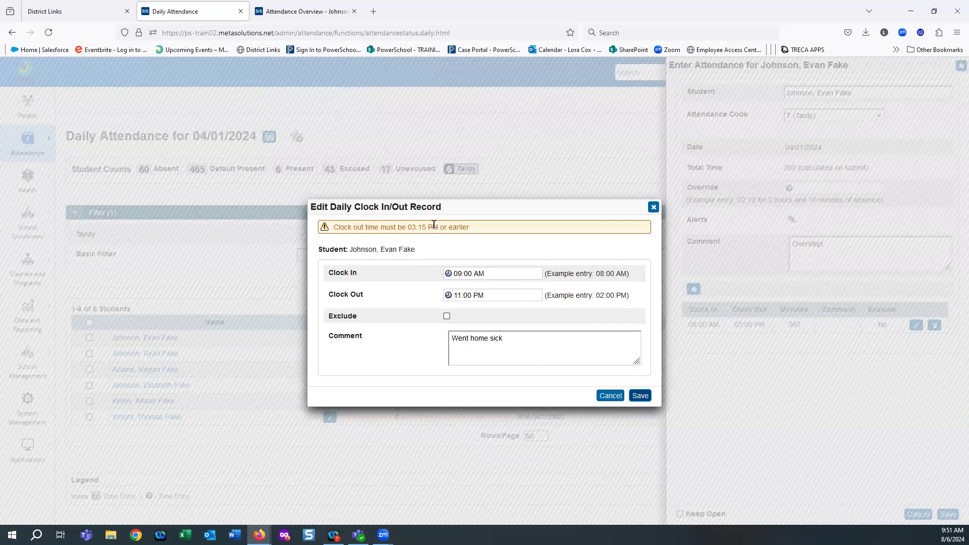
left_click(483, 295)
left_click(478, 273)
key("a")
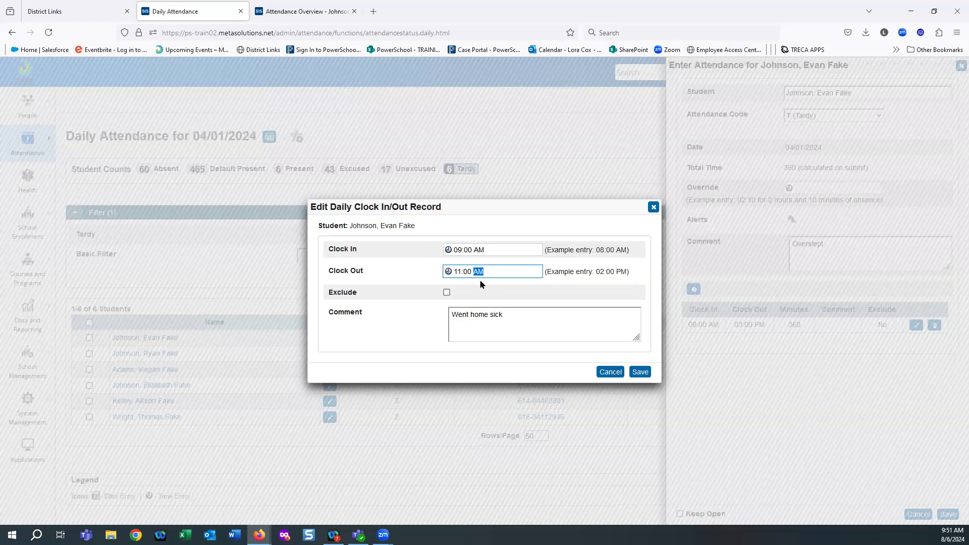
left_click(641, 373)
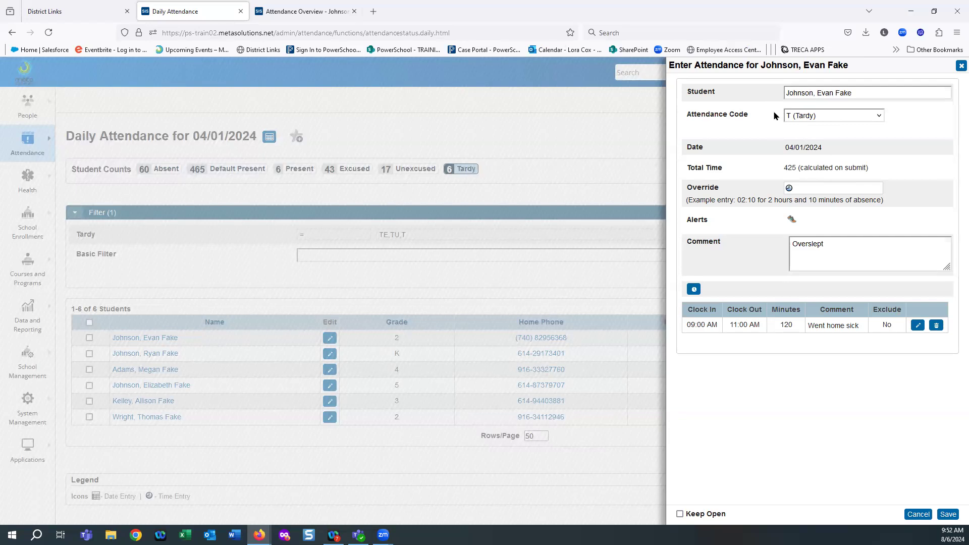
Change the student's attendance code to PE (Partial Excused).
left_click(813, 118)
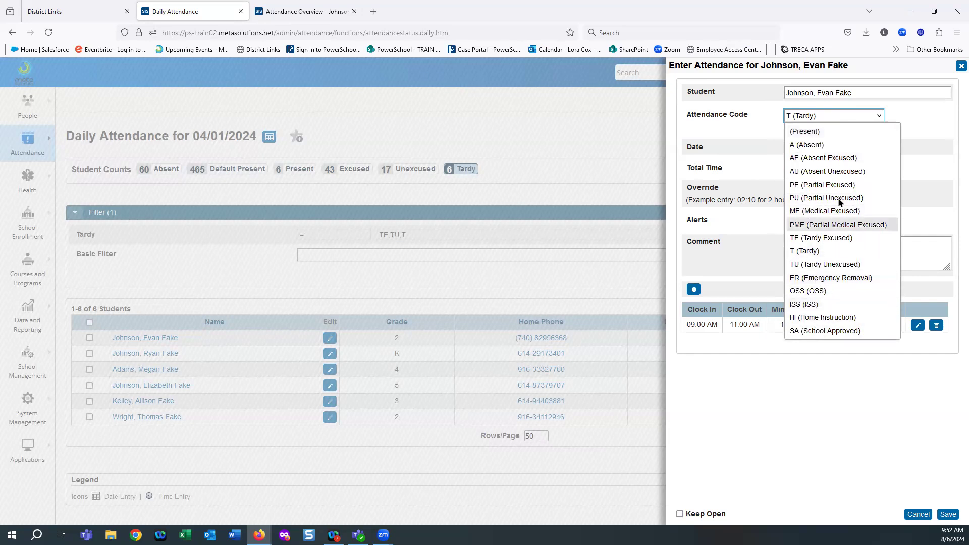
left_click(806, 158)
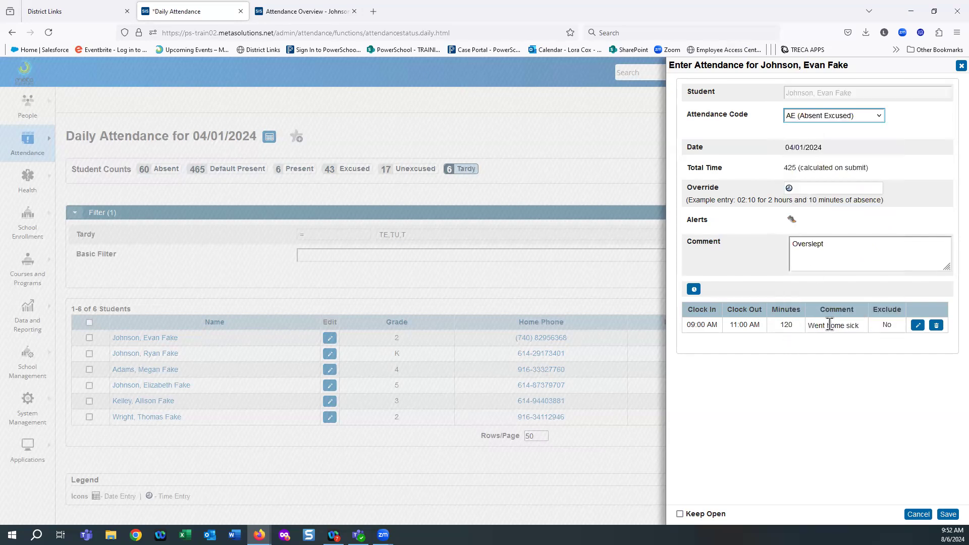
left_click(819, 119)
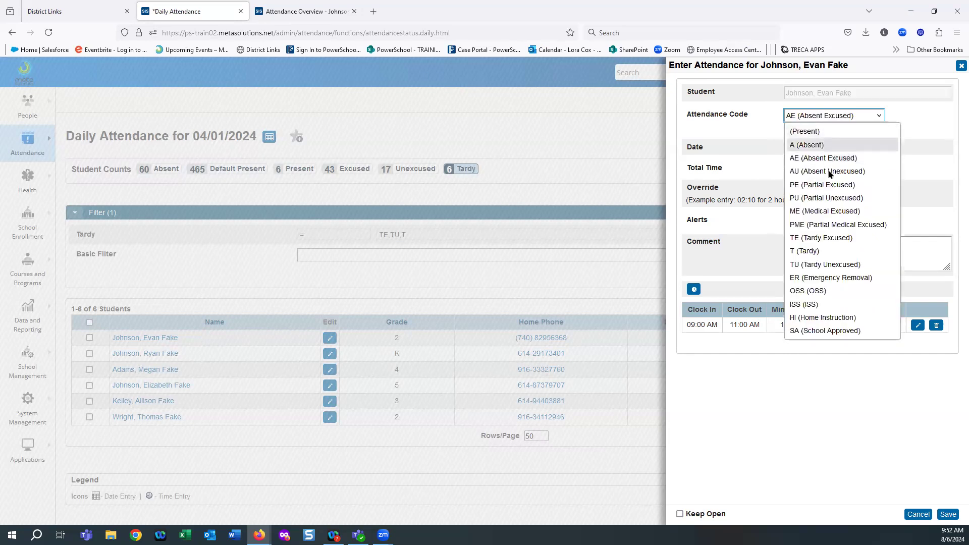
left_click(823, 185)
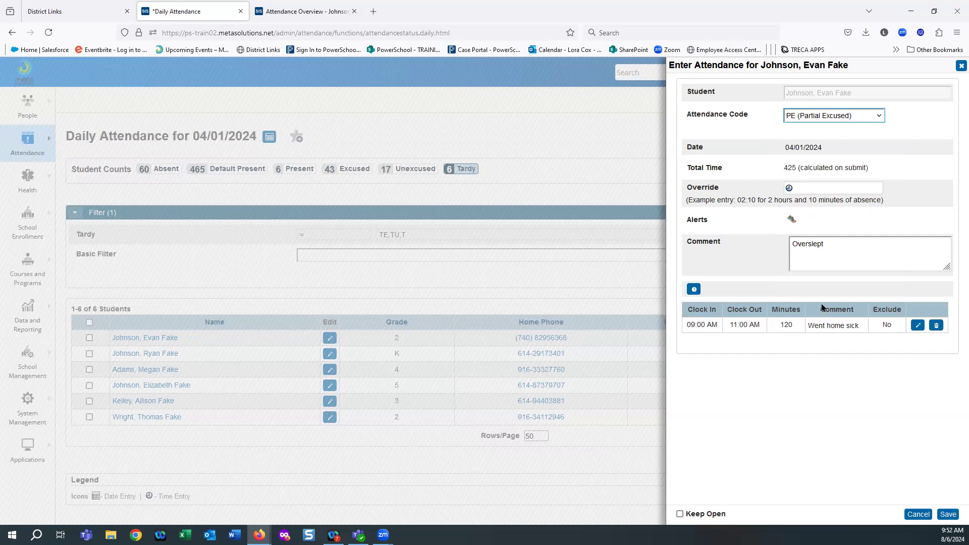
Expand the attendance comment to "Was Tardy -Overslept" with a second line "Went home ill at 11", and save the entry.
left_click(788, 242)
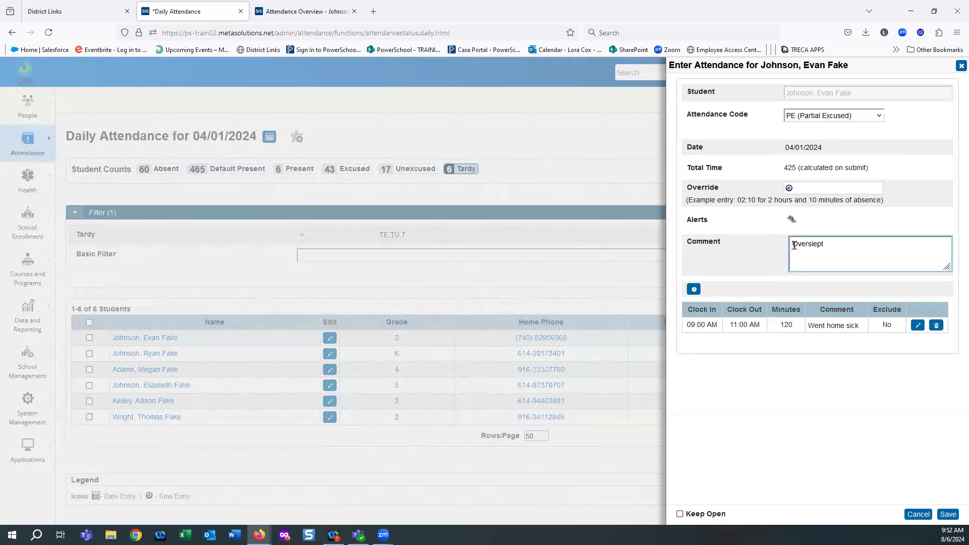
type("Was Tardy -")
left_click(873, 241)
type("wEnt h")
key("BackSpace")
key("BackSpace")
key("BackSpace")
key("BackSpace")
key("BackSpace")
key("BackSpace")
type("Went home ")
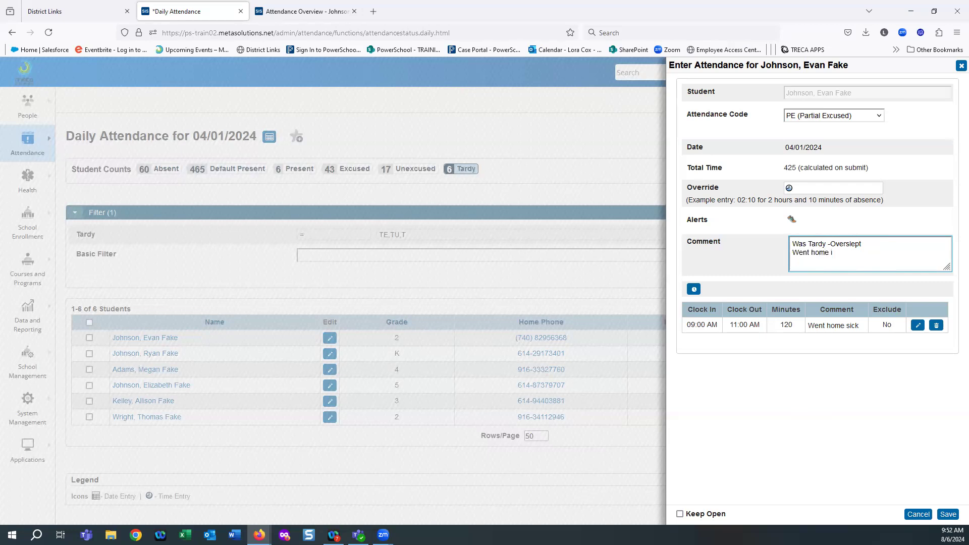
type("ill at 11")
left_click(952, 517)
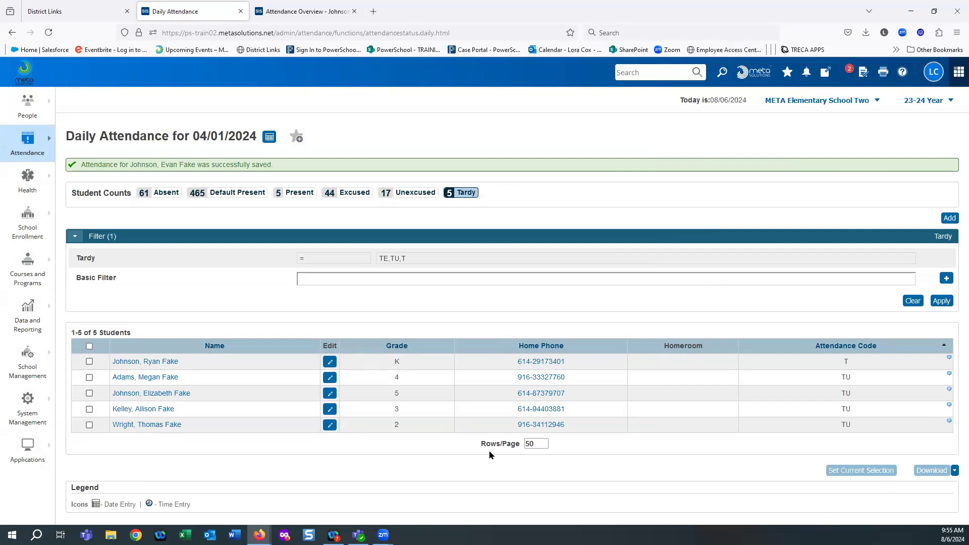
Check the Consecutive Absences page, and open Meeting Attendance for the elementary school.
left_click(30, 145)
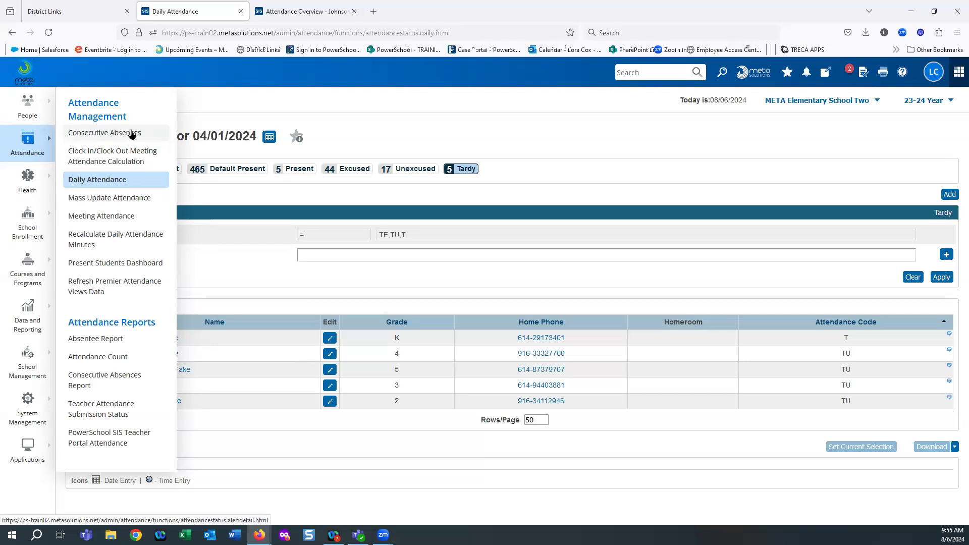
left_click(132, 133)
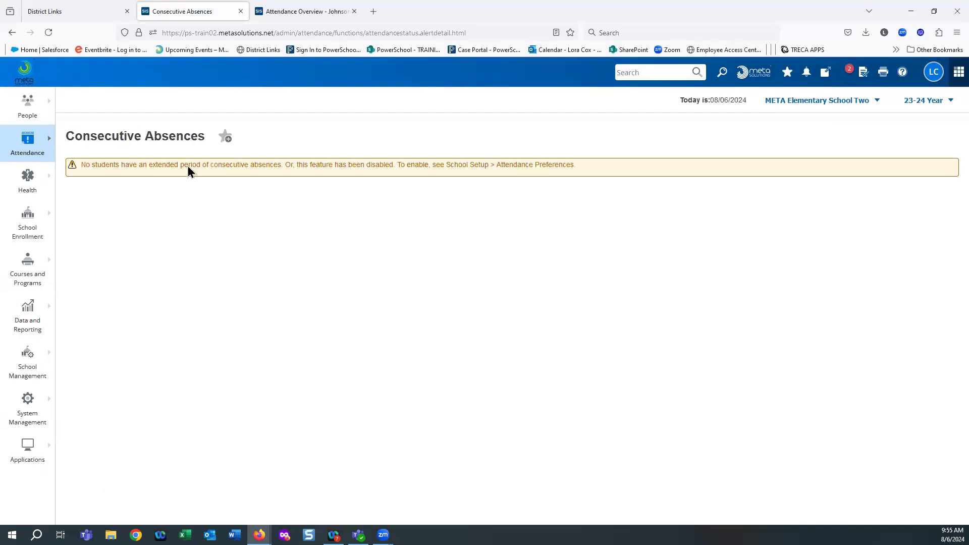
mouse_move(30, 153)
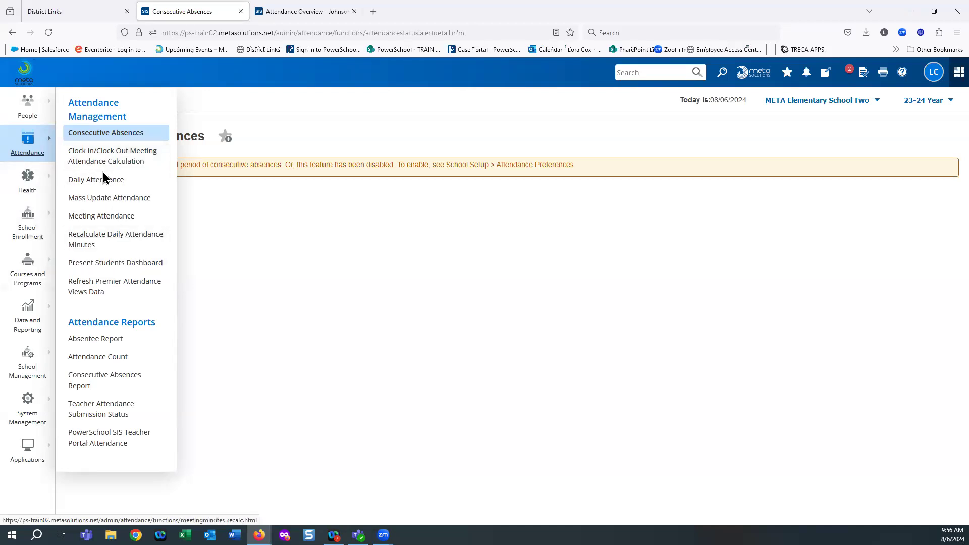
left_click(102, 219)
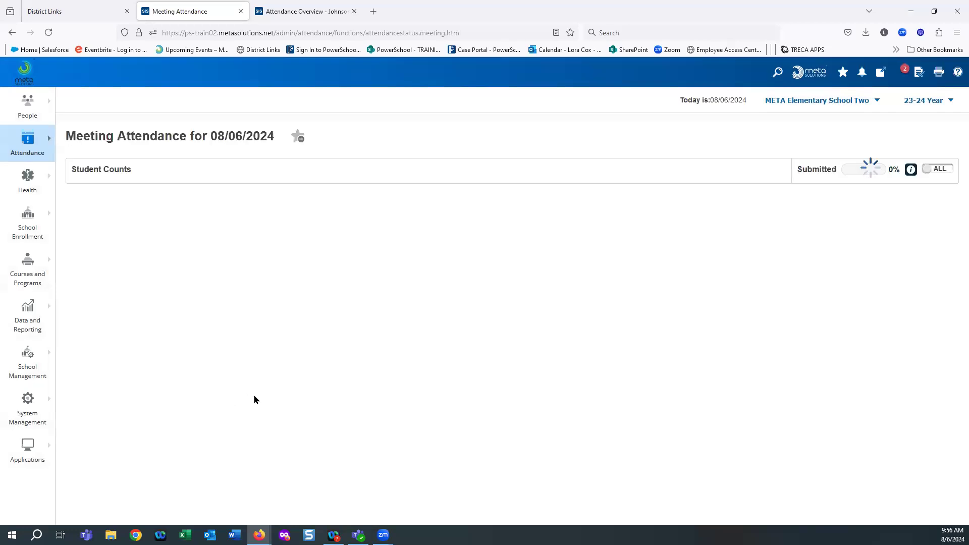
Set the Meeting Attendance date to 04/01/2024, and review the elementary school's absent students and their codes by period.
left_click(286, 141)
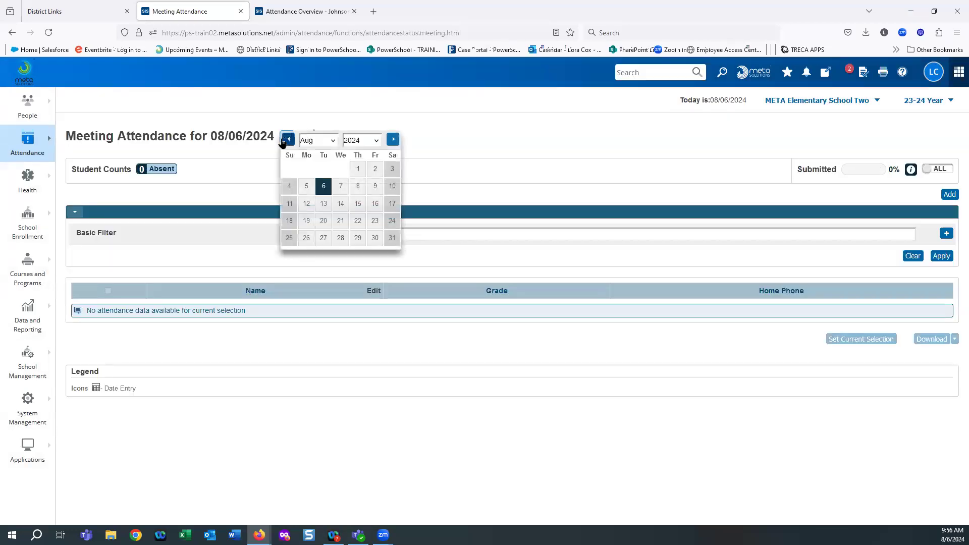
left_click(288, 140)
left_click(288, 140)
left_click(288, 140)
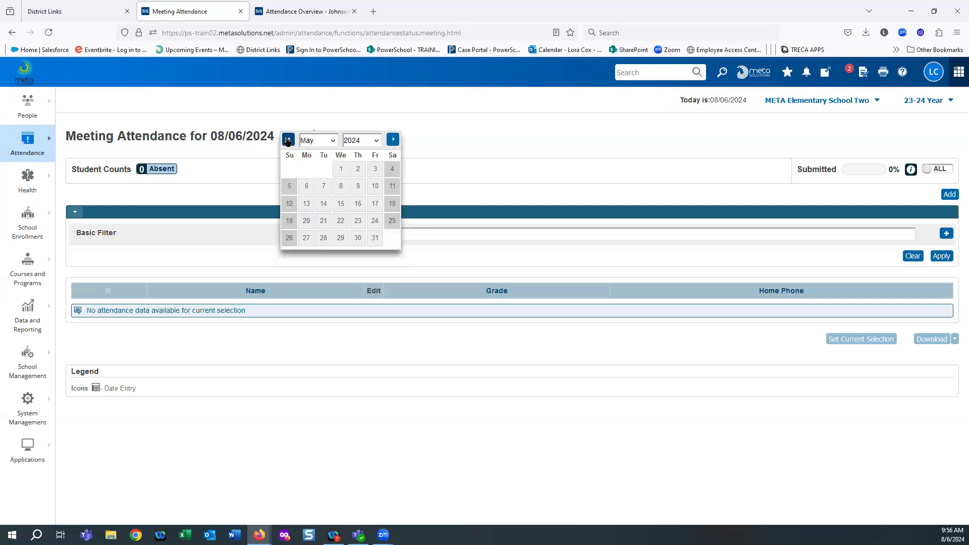
left_click(287, 141)
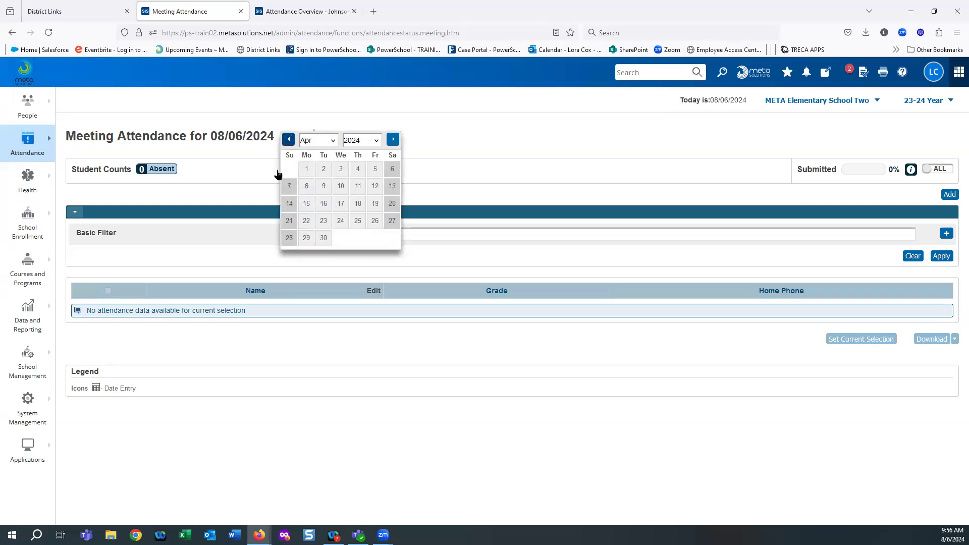
left_click(303, 172)
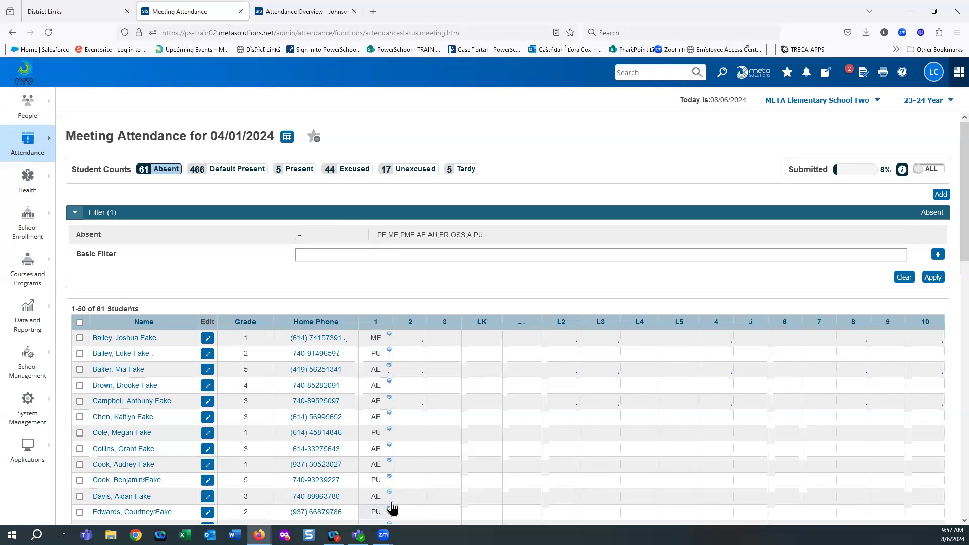
scroll(470, 448, "down", 2)
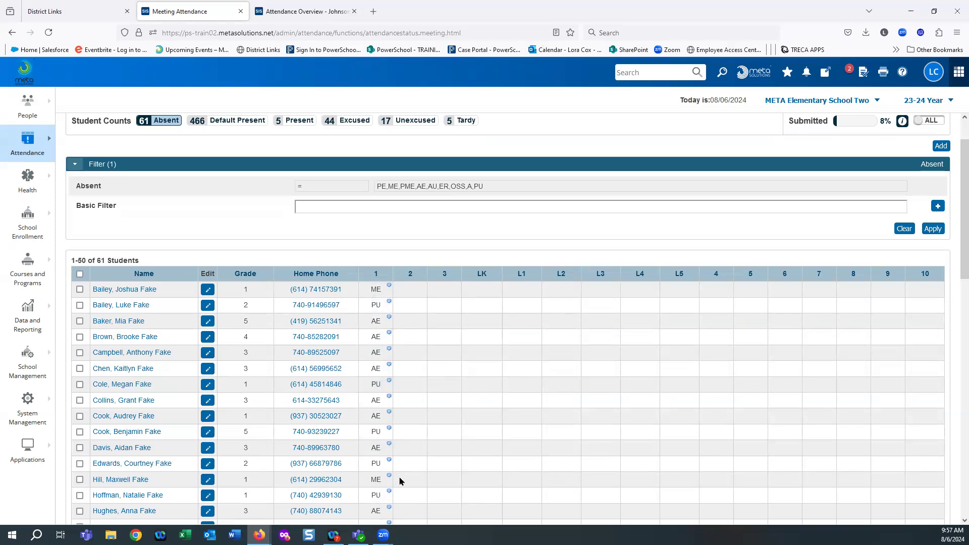
scroll(369, 422, "down", 3)
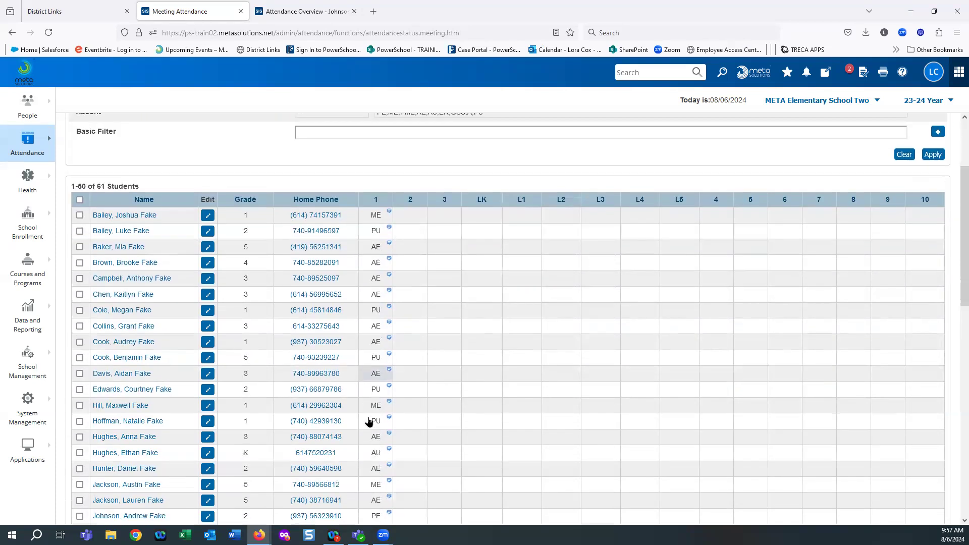
scroll(381, 400, "up", 4)
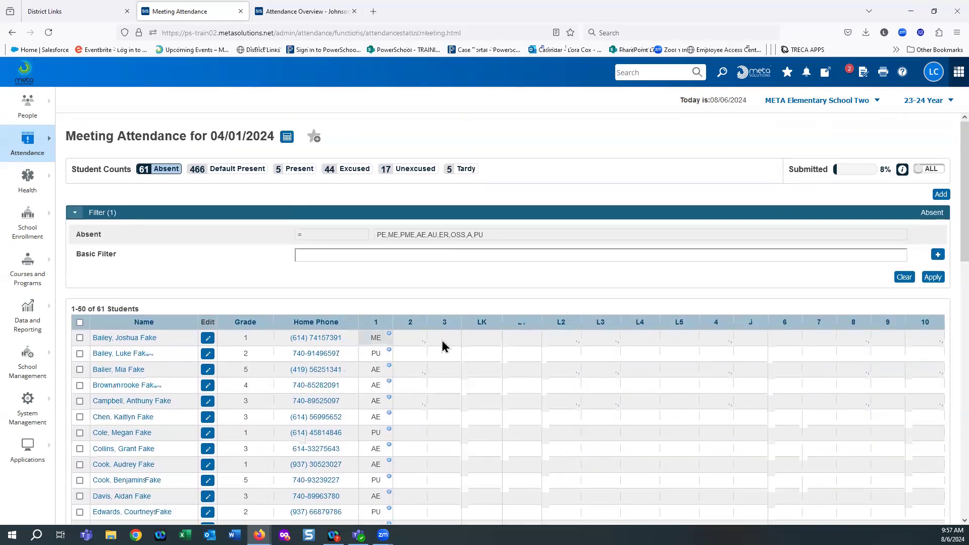
Switch the school to META High School, and open its Meeting Attendance page.
left_click(829, 104)
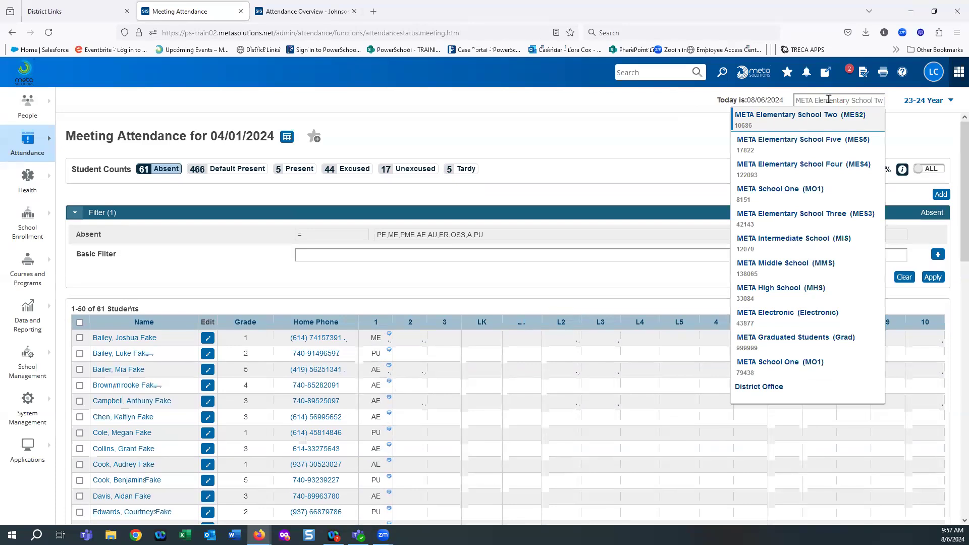
left_click(746, 287)
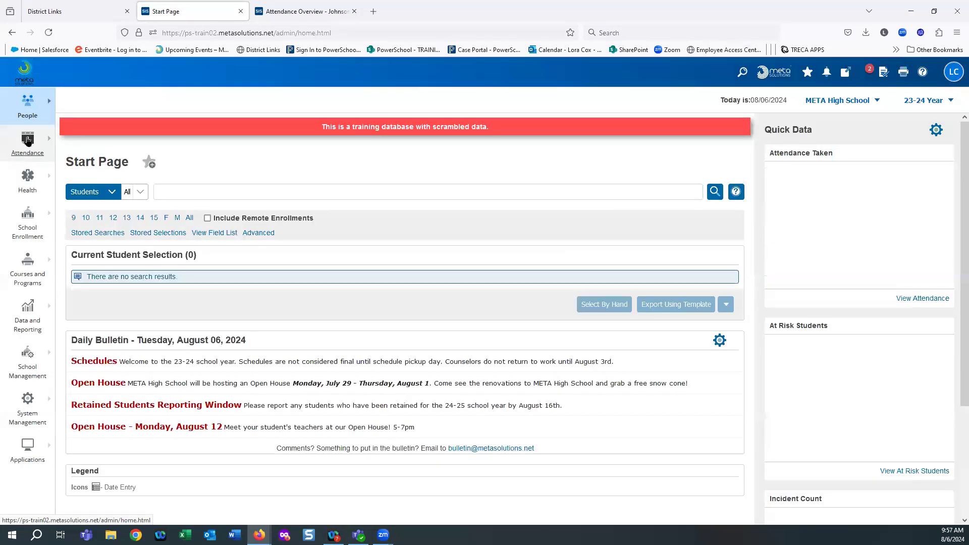
left_click(27, 142)
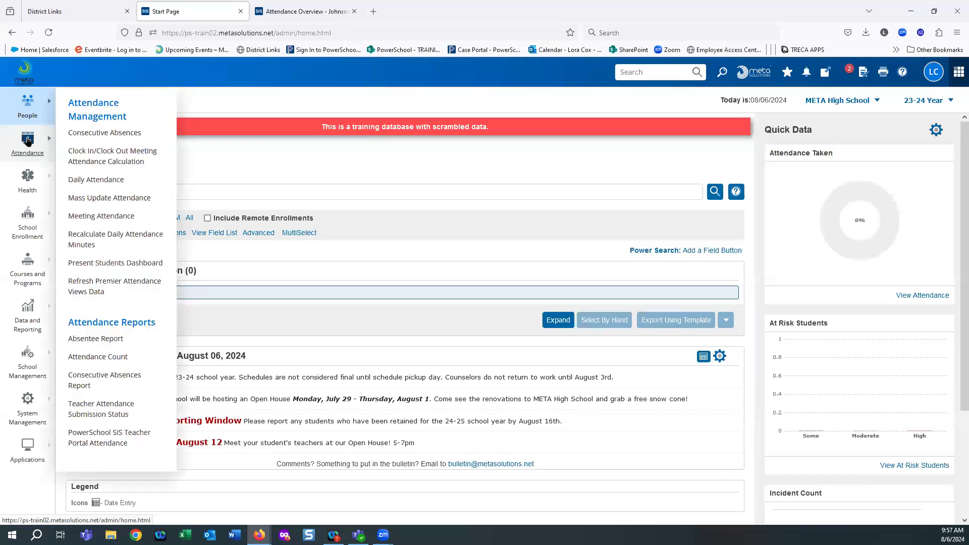
left_click(87, 217)
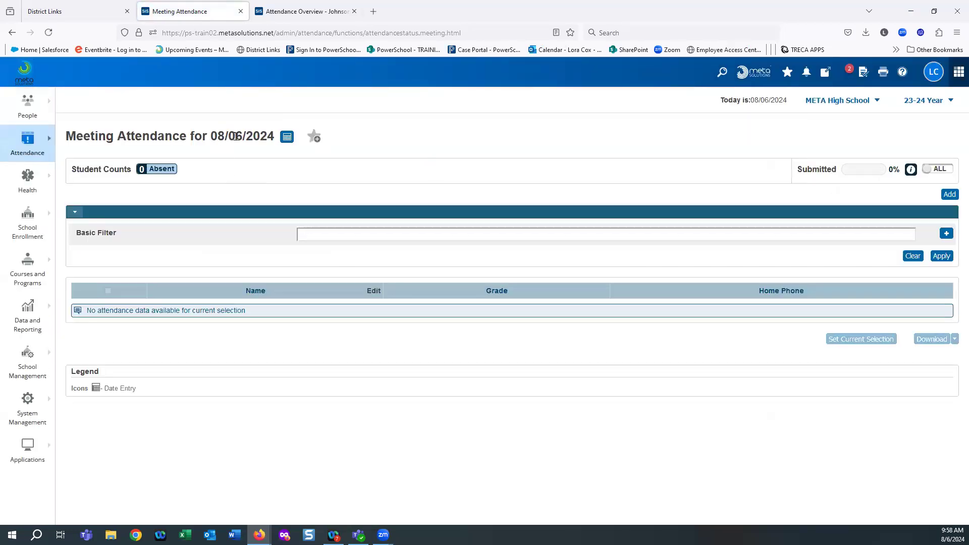
Show the high school's meeting attendance for 04/01/2024, and review the absent students' codes across the periods.
left_click(288, 138)
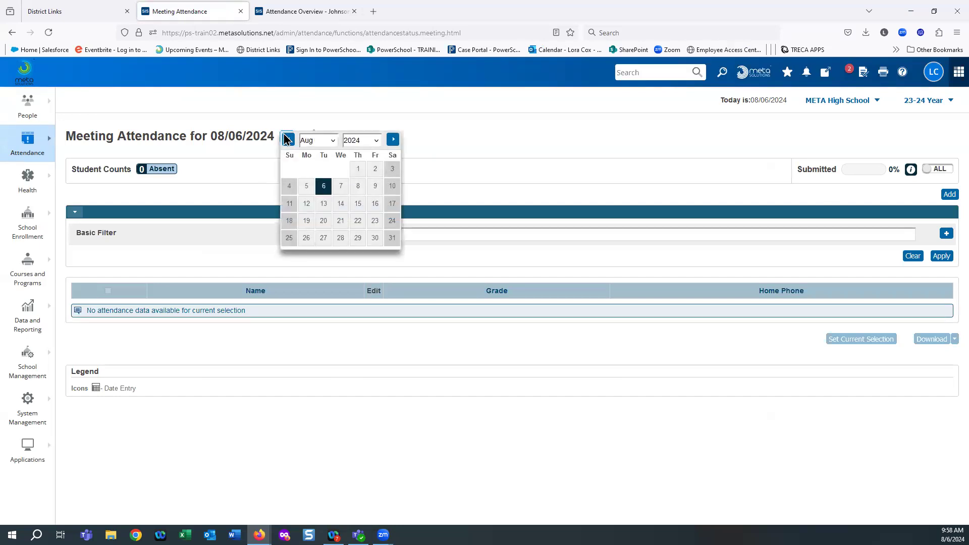
left_click(287, 140)
left_click(287, 140)
left_click(287, 142)
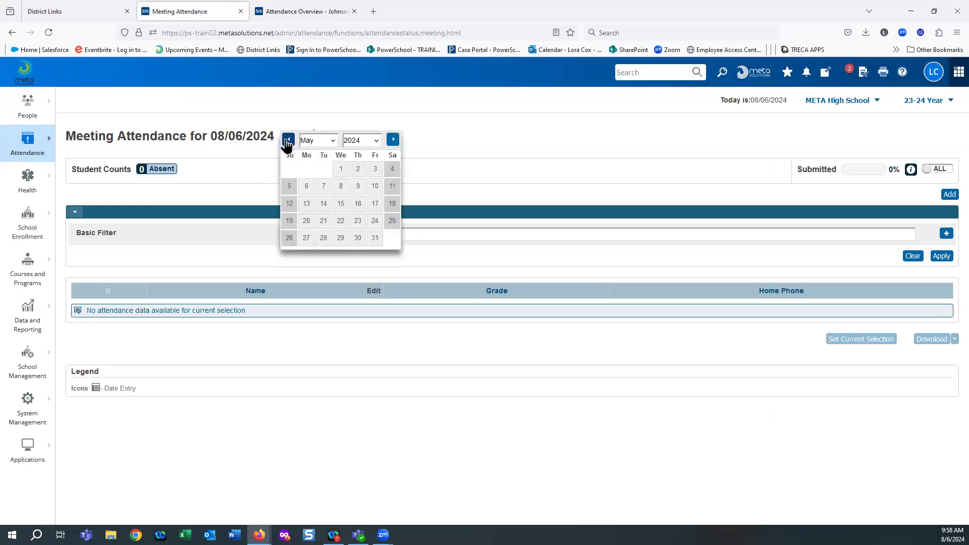
left_click(288, 140)
left_click(306, 169)
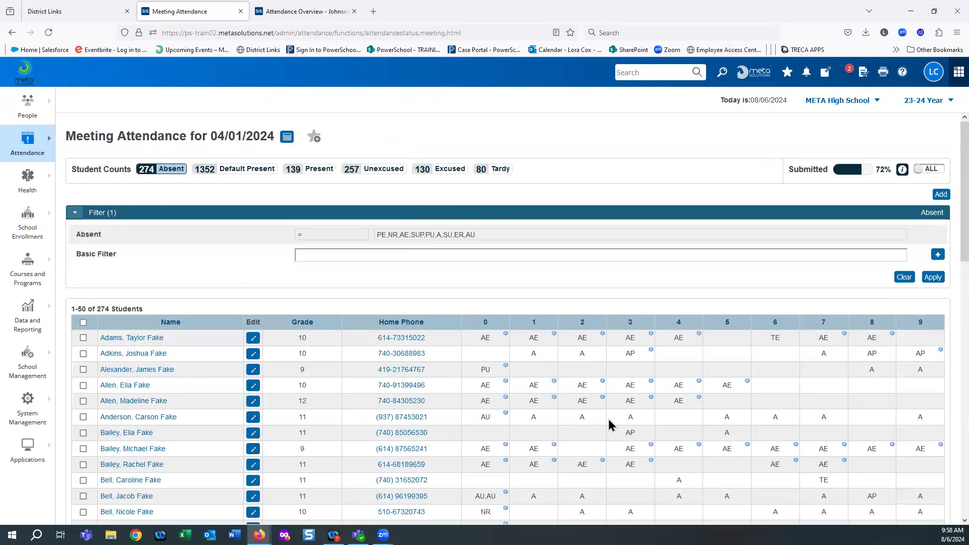
scroll(776, 394, "down", 2)
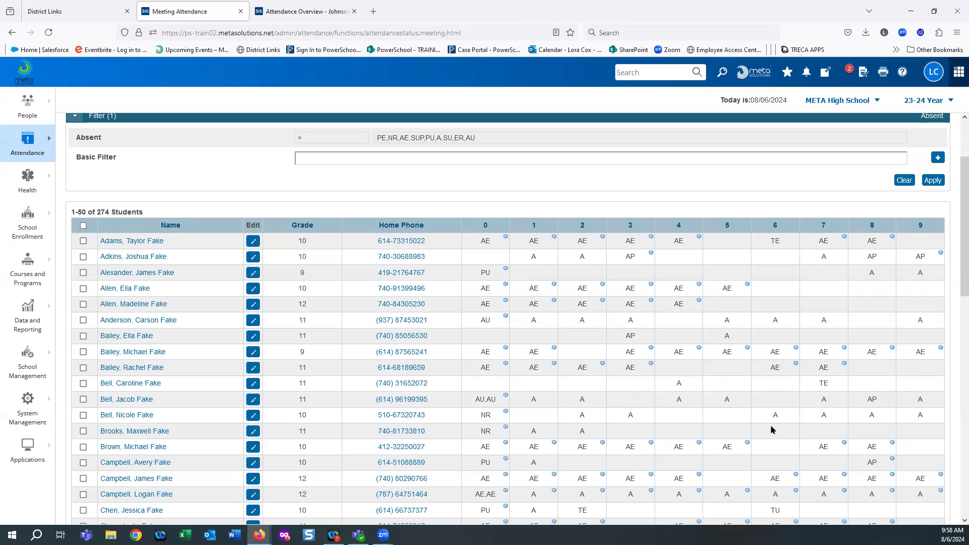
scroll(771, 429, "down", 3)
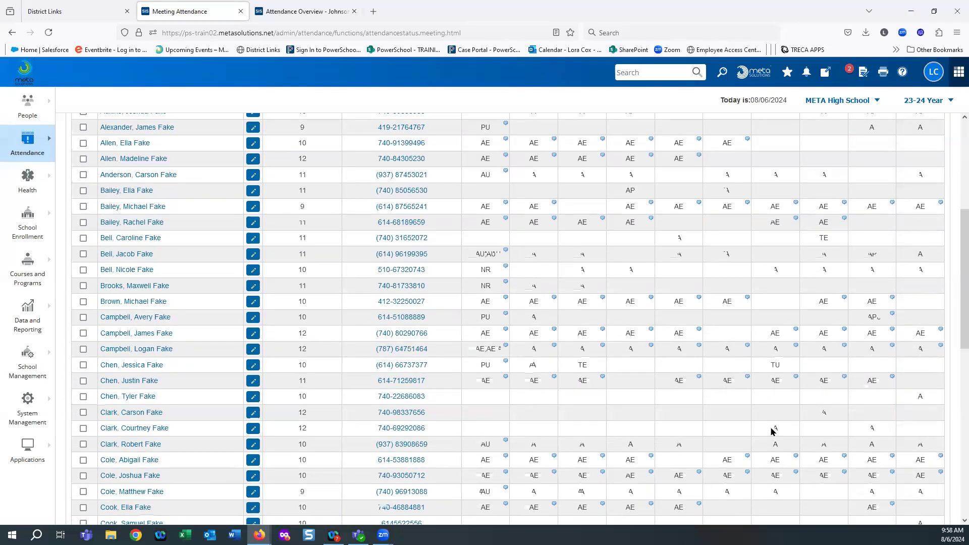
scroll(771, 430, "up", 1)
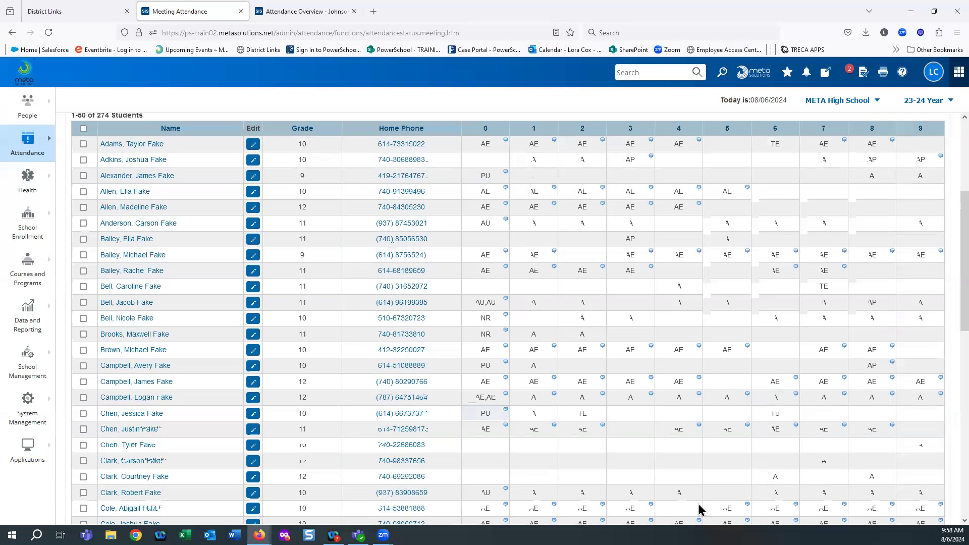
Edit the first listed student's 04/01/2024 attendance, choose the code AE (Absent Excused), and review the codes already assigned to each class.
scroll(852, 486, "up", 1)
scroll(852, 486, "up", 2)
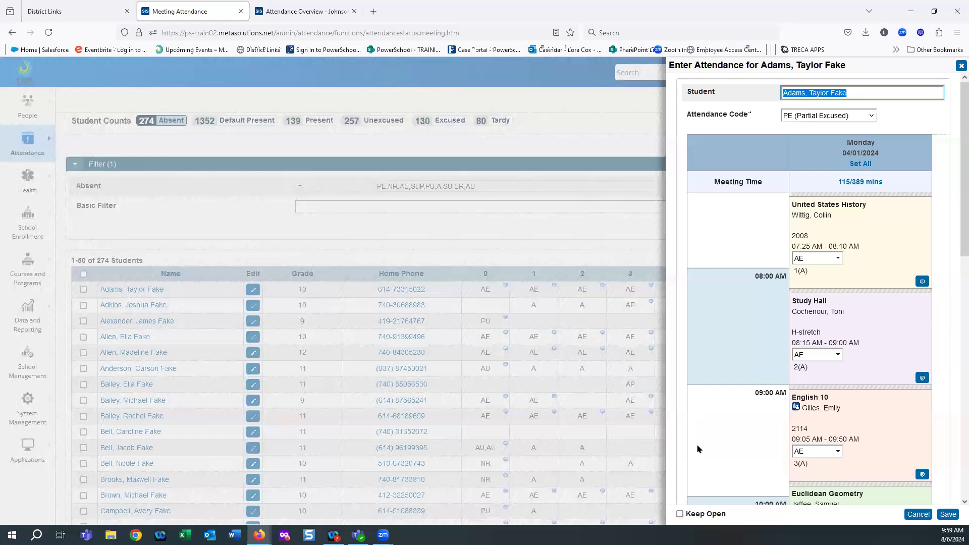
left_click(872, 118)
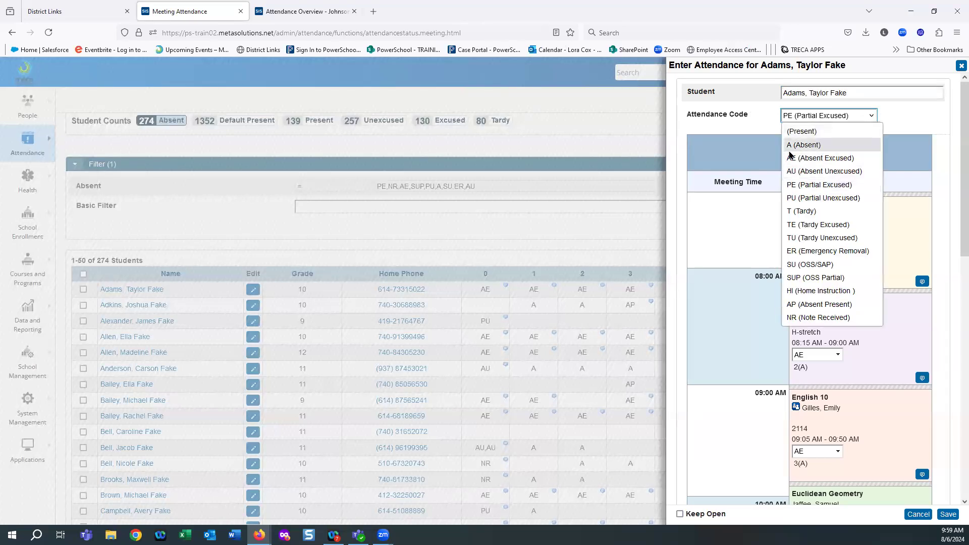
left_click(793, 158)
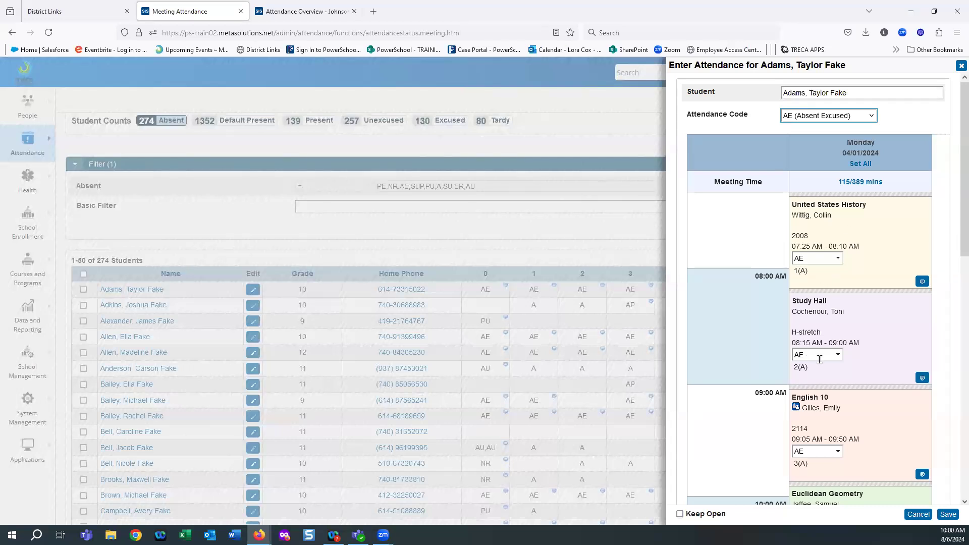
scroll(830, 450, "down", 2)
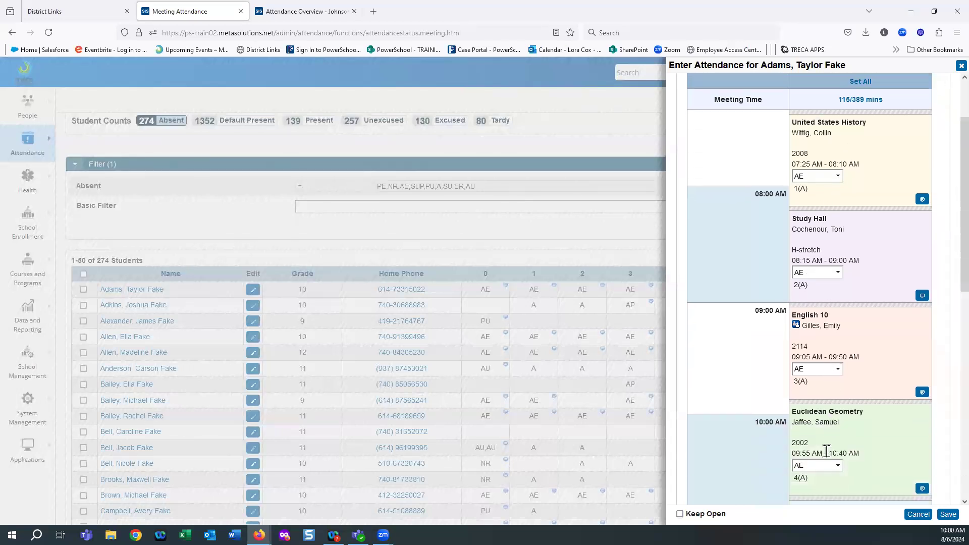
scroll(821, 468, "down", 2)
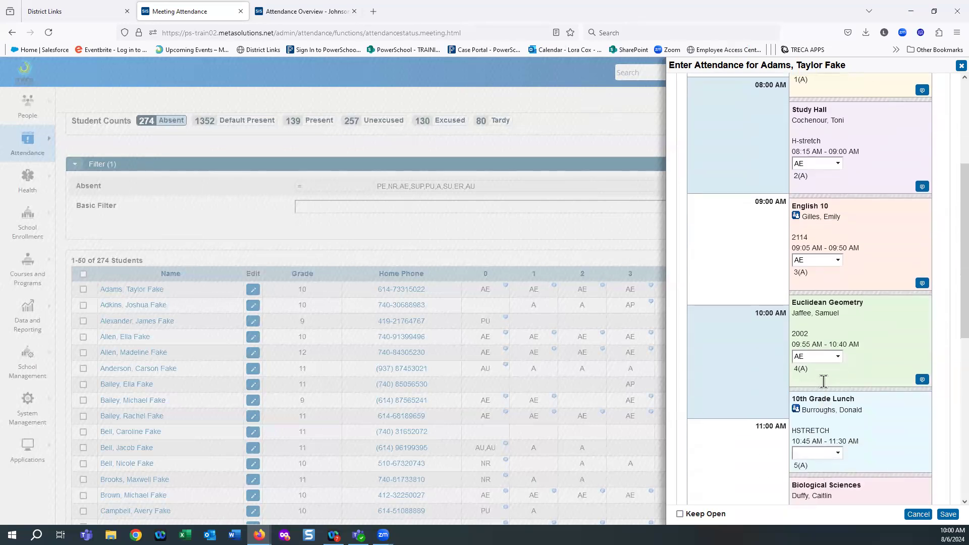
scroll(828, 382, "up", 4)
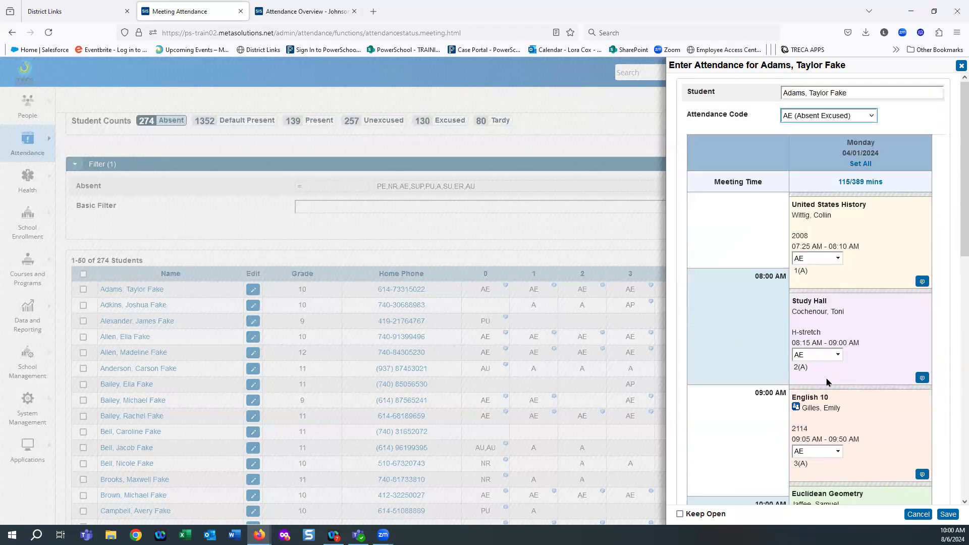
Apply the AE code to all of the student's meetings on 04/01/2024, check the remaining classes, and save the attendance.
left_click(860, 164)
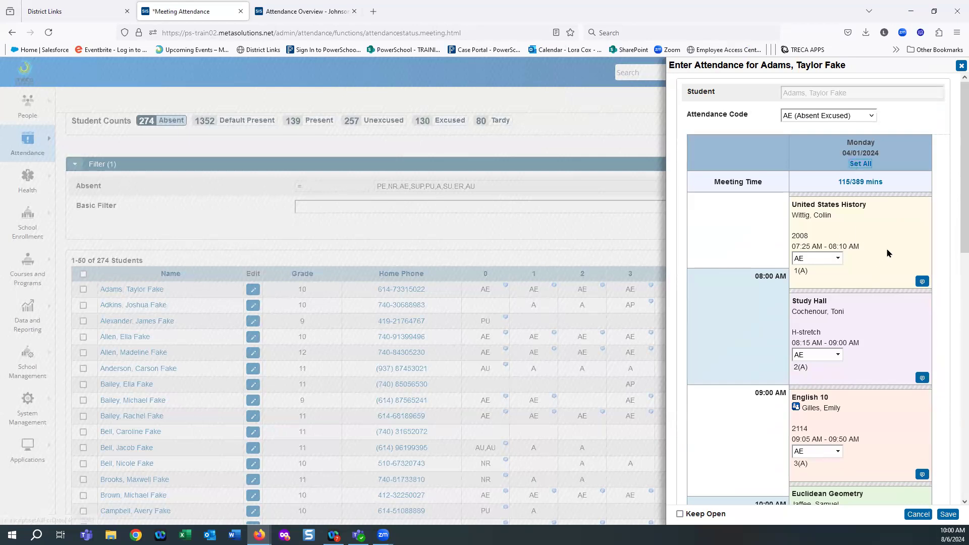
scroll(884, 326, "down", 7)
scroll(884, 329, "down", 5)
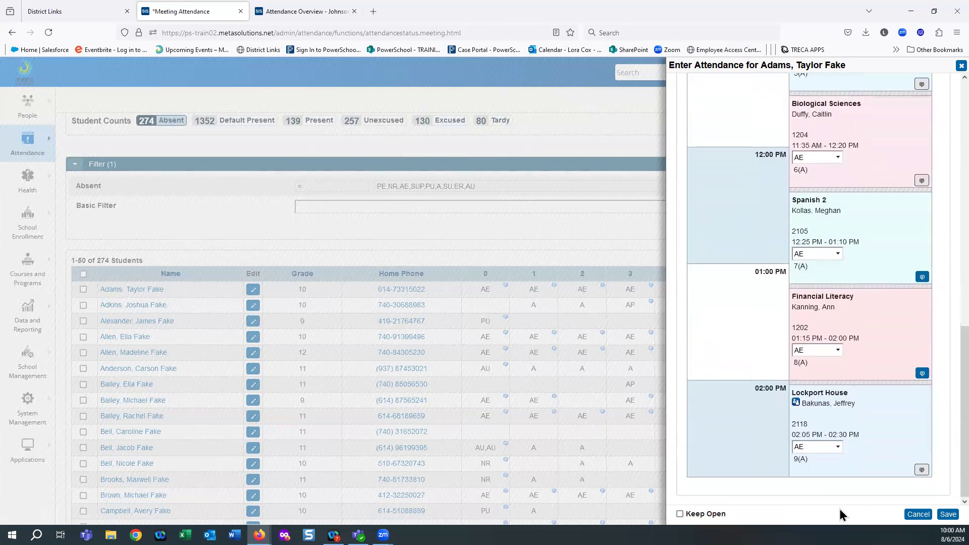
scroll(848, 414, "up", 5)
scroll(847, 411, "up", 7)
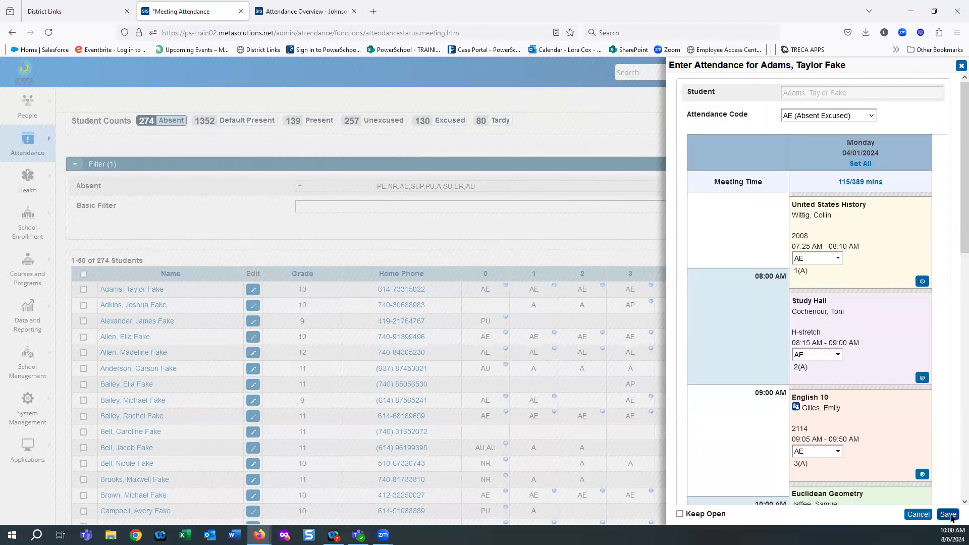
left_click(949, 514)
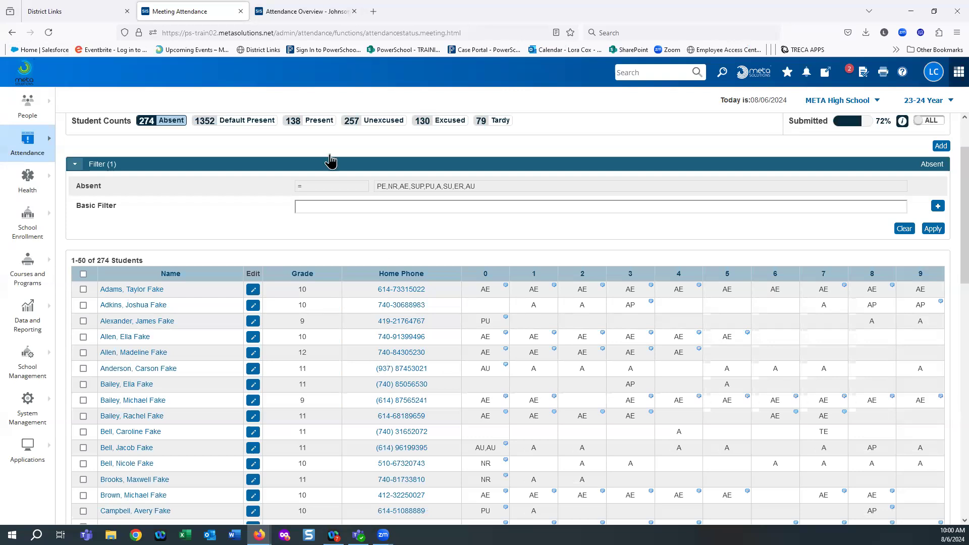
Switch the Submitted percentage from ALL to ADA to compare the two, and return it to ALL.
scroll(227, 328, "up", 3)
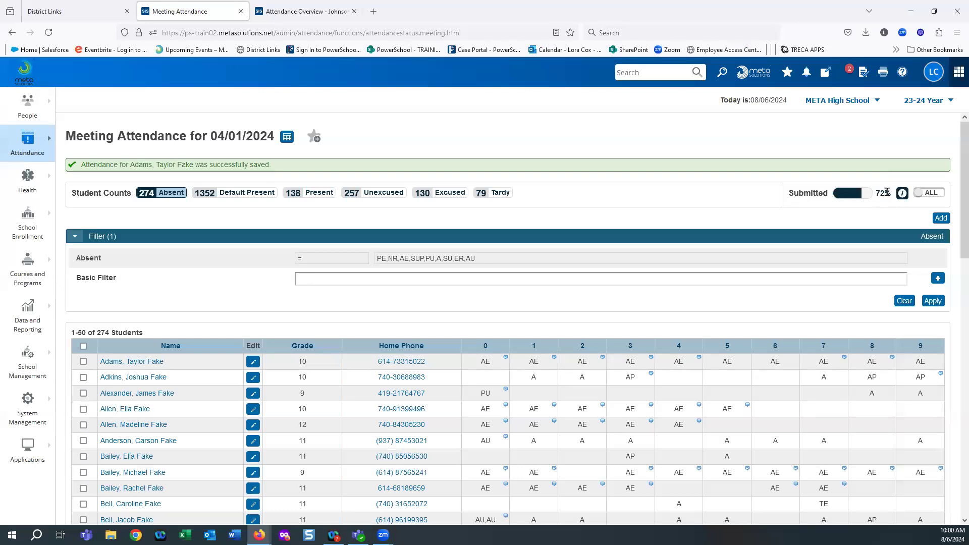
left_click(917, 196)
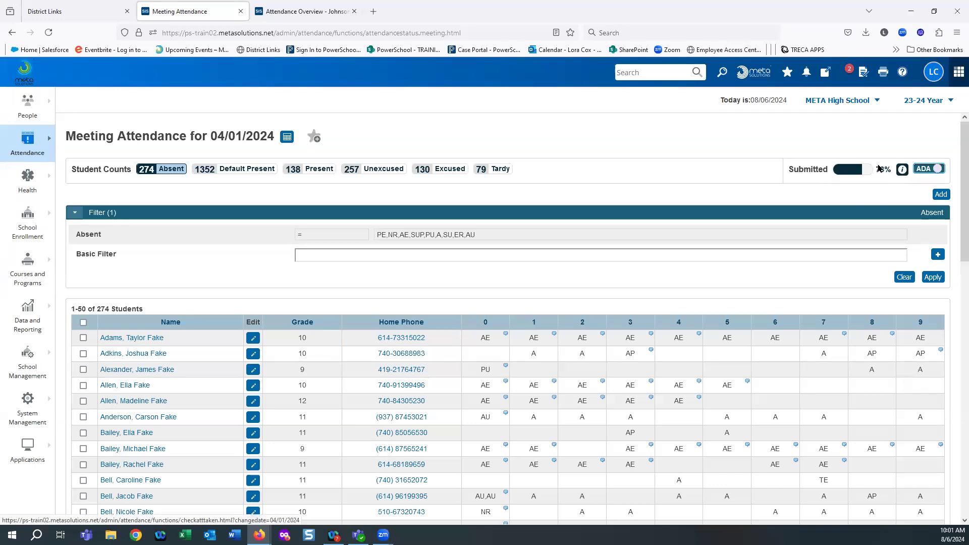
left_click(917, 168)
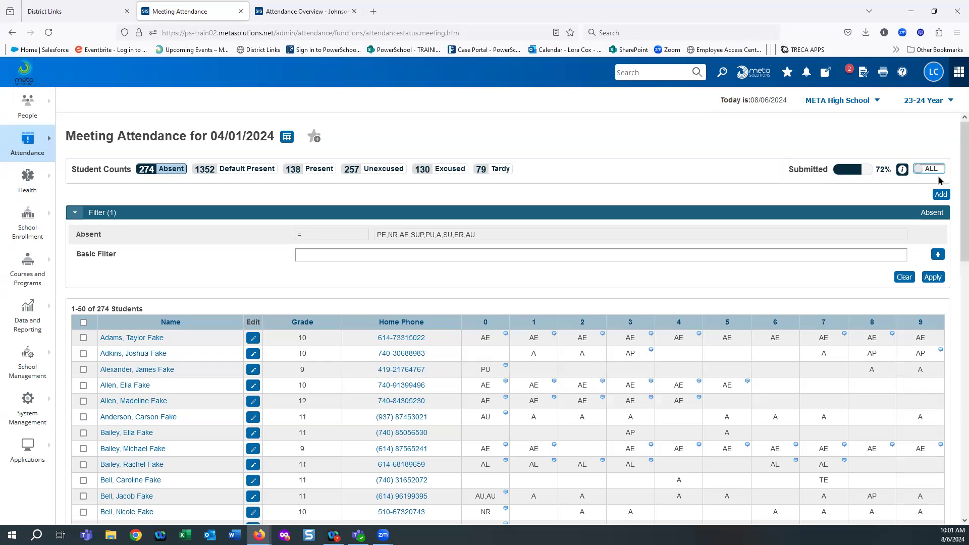
Open the teacher attendance submission status for 04/01/2024, and examine the section details of one partially submitted and one unsubmitted teacher.
left_click(903, 171)
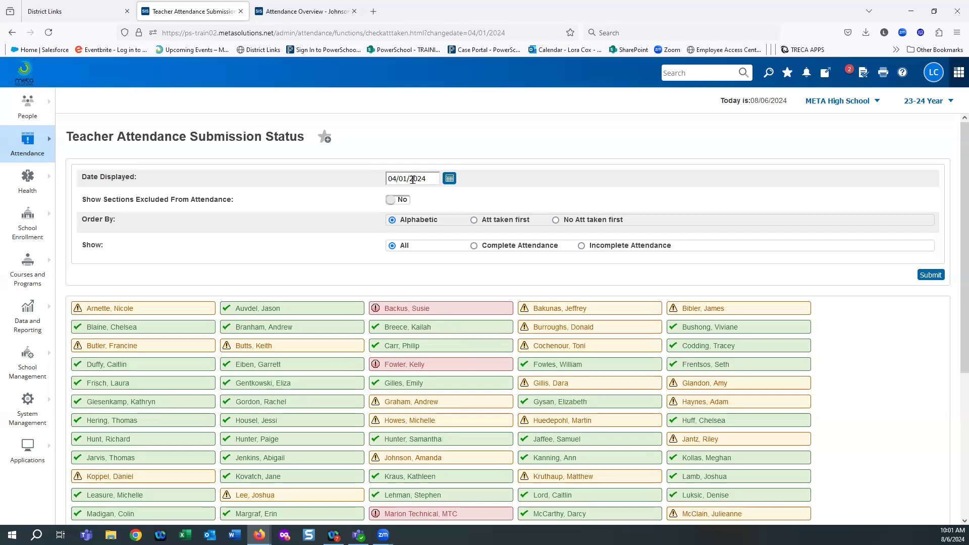
left_click(128, 309)
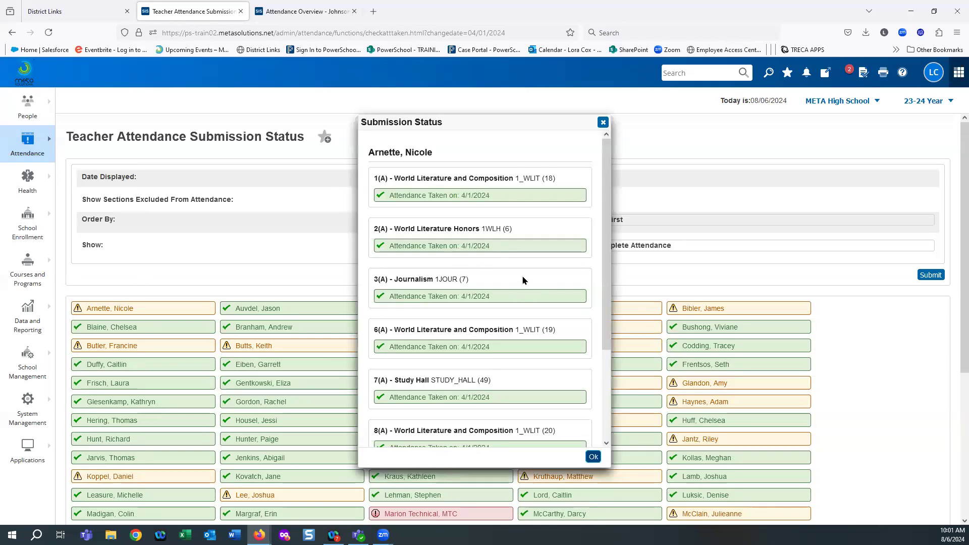
scroll(443, 244, "down", 5)
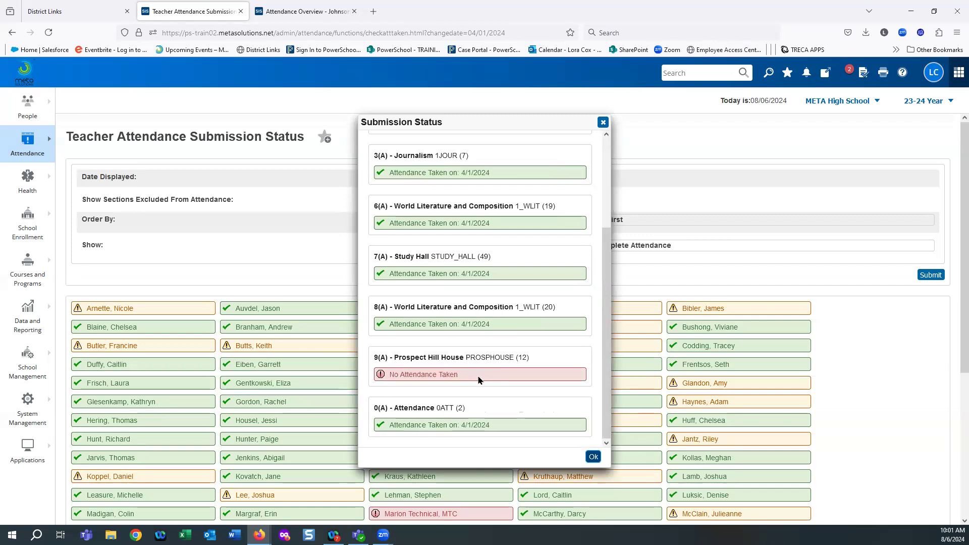
left_click(604, 123)
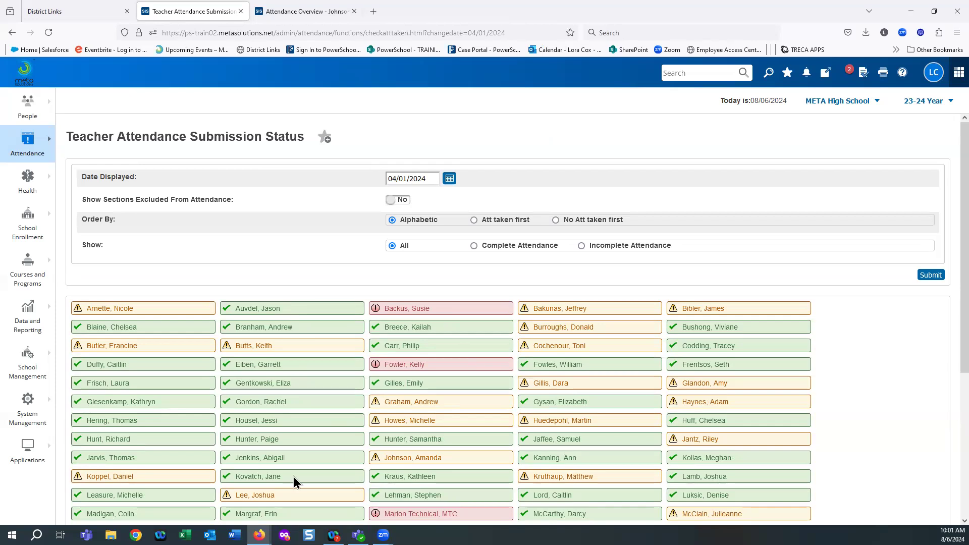
left_click(418, 312)
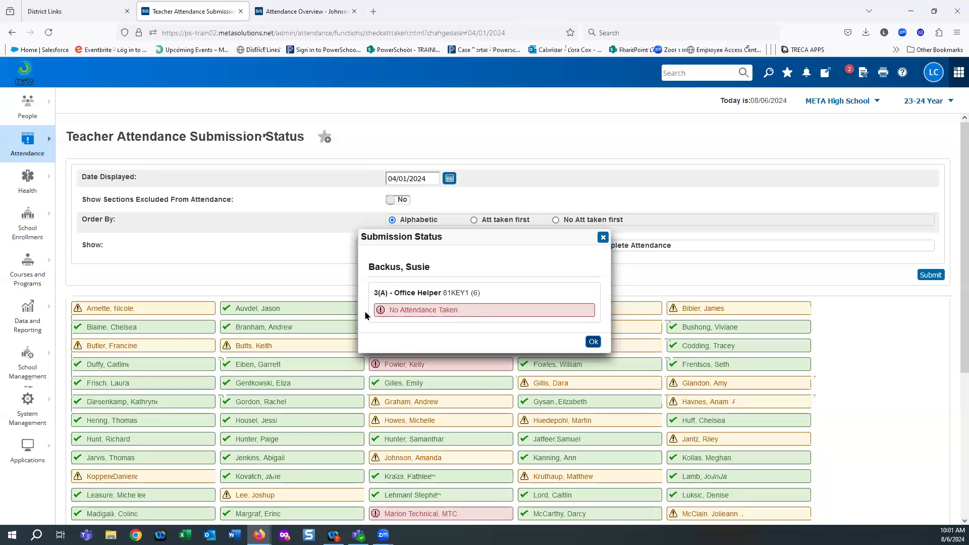
left_click(603, 238)
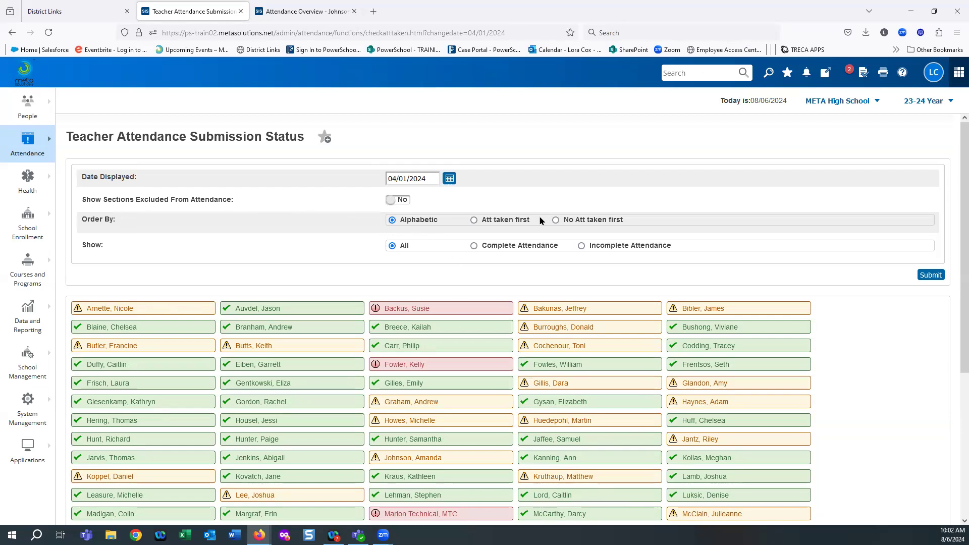
Reorder the teacher submission list by No Att taken first.
left_click(520, 222)
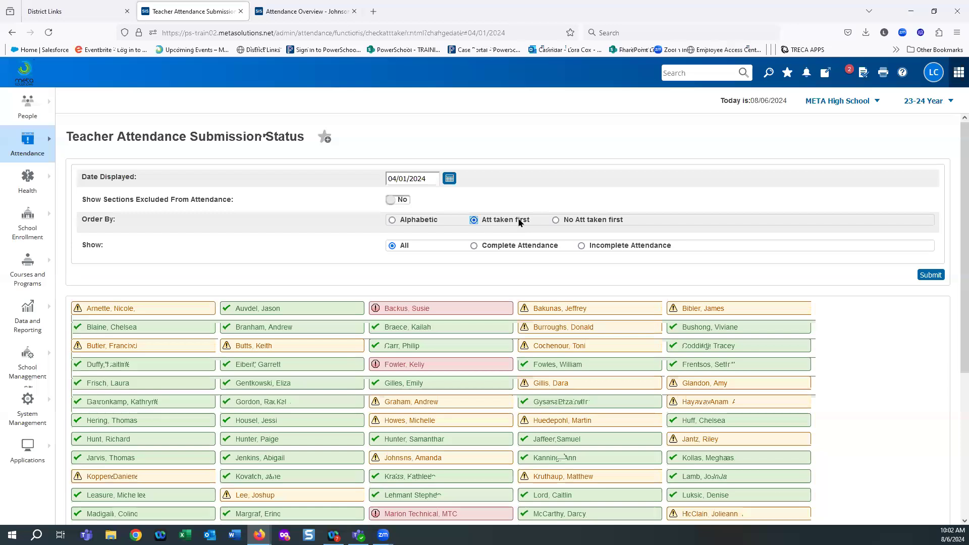
left_click(580, 220)
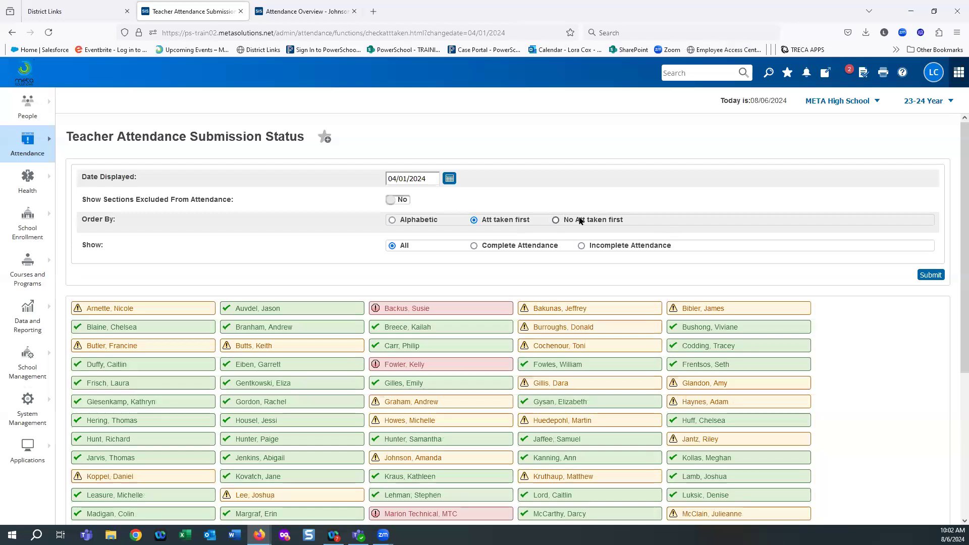
left_click(933, 275)
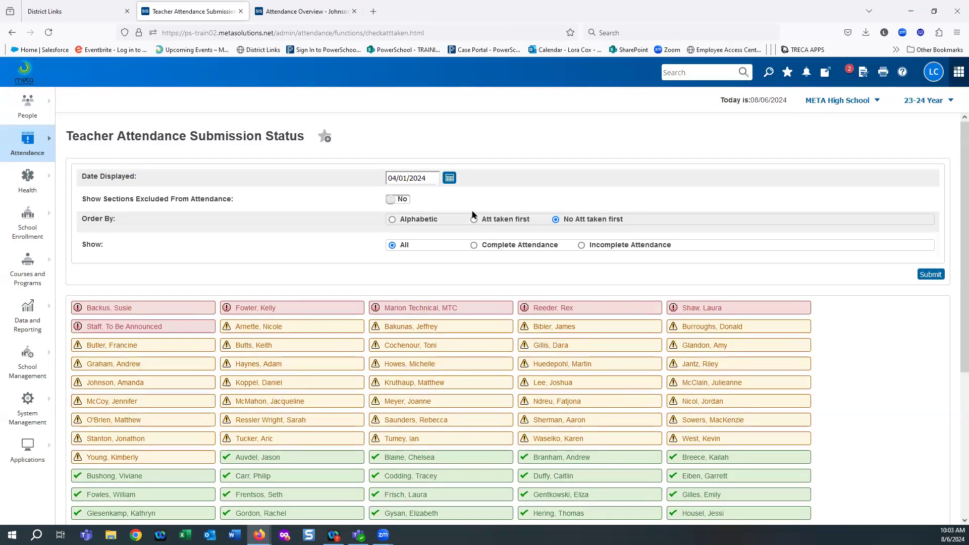
Start Mass Update Attendance, and show the list of student fields available for the student selection.
left_click(29, 143)
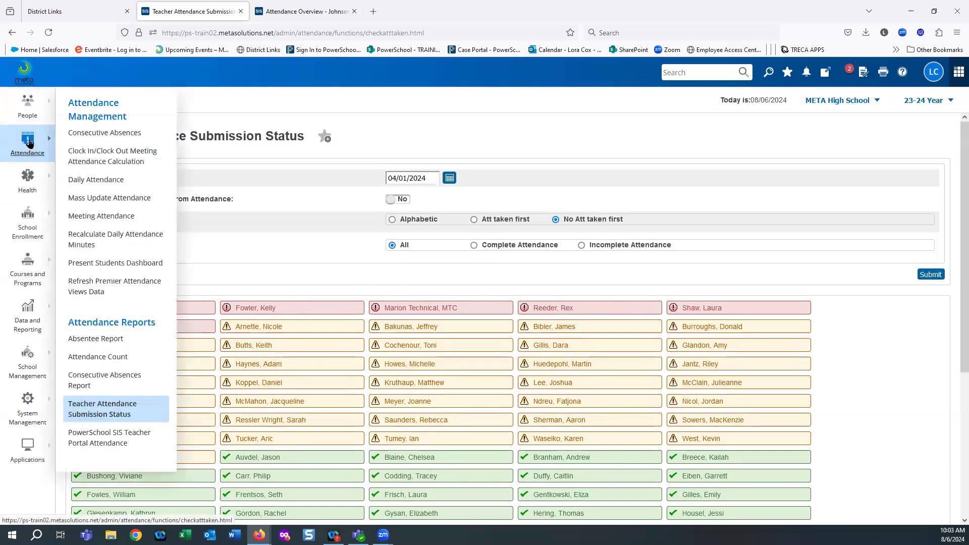
left_click(108, 198)
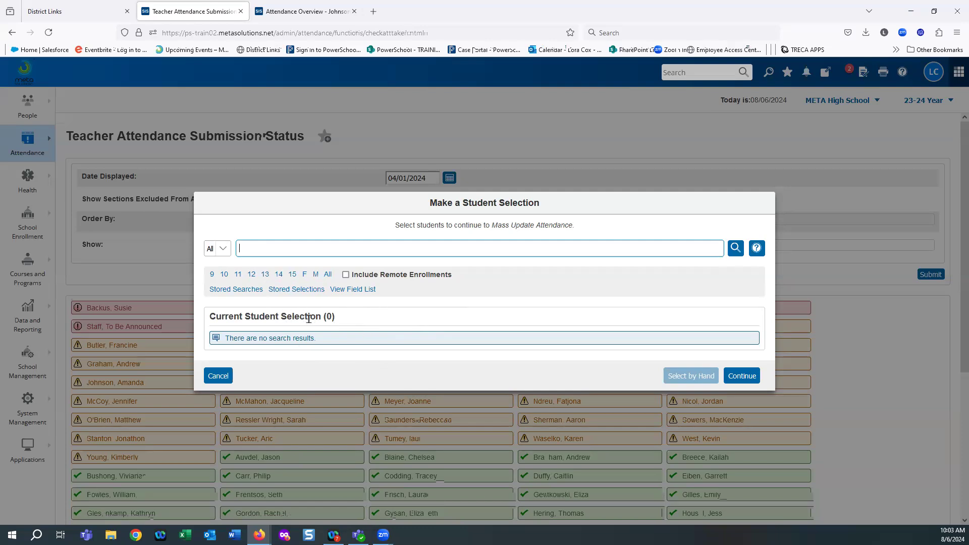
left_click(344, 289)
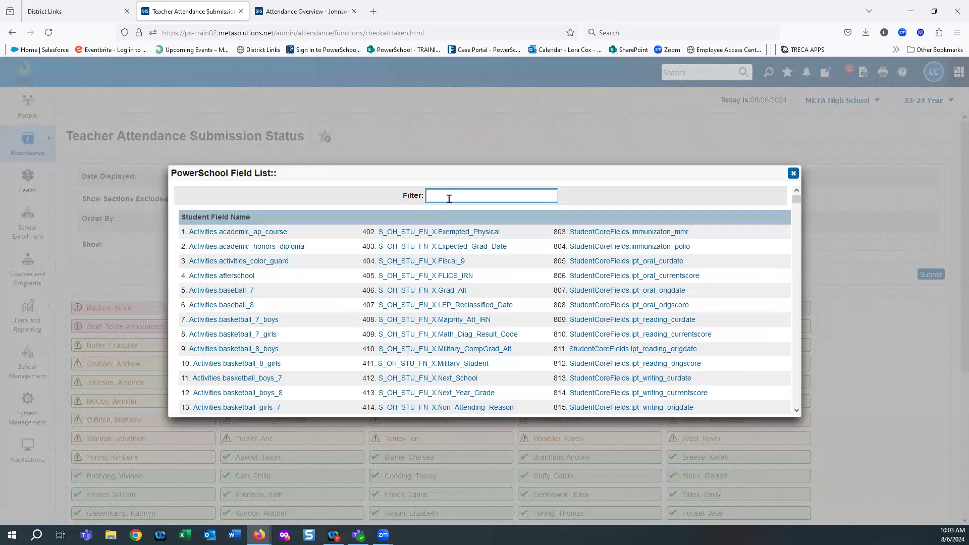
Try to find a student field for "band" in the field list, clear the filter, and browse the full list.
type("ban")
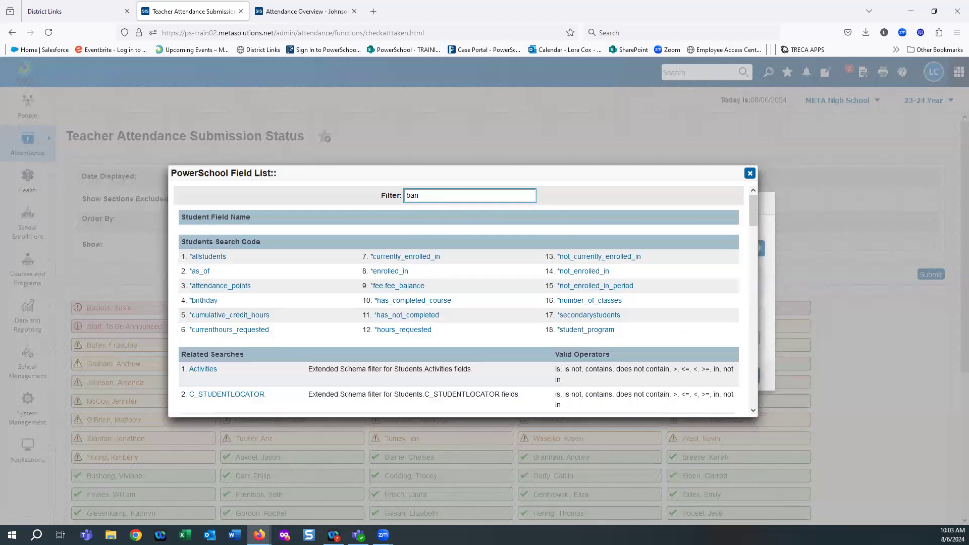
type("d")
double_click(432, 197)
key("BackSpace")
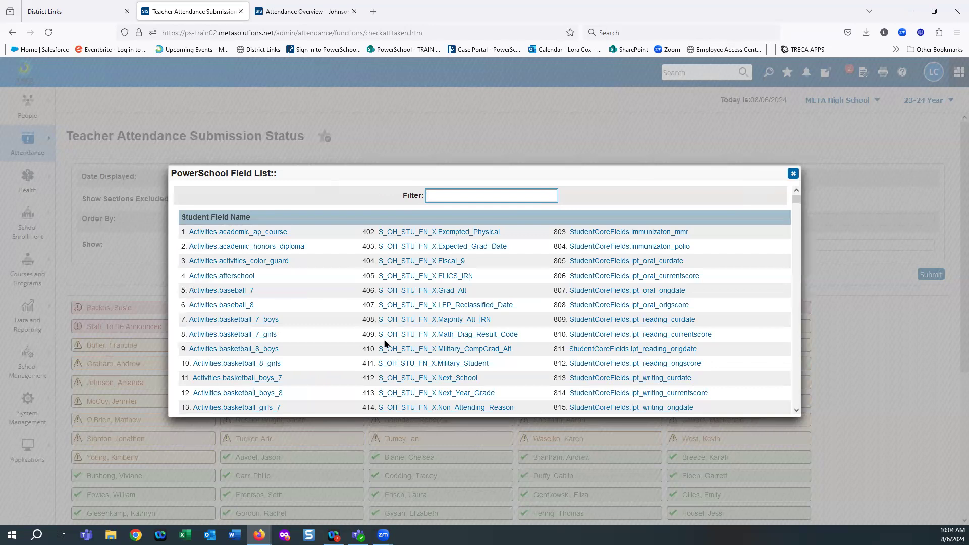
scroll(335, 318, "down", 3)
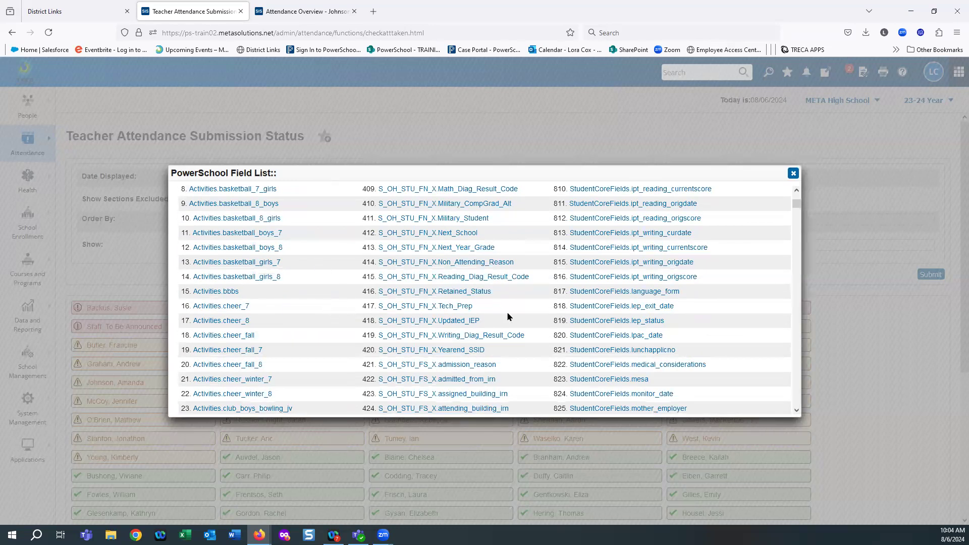
scroll(499, 315, "up", 2)
scroll(500, 314, "up", 3)
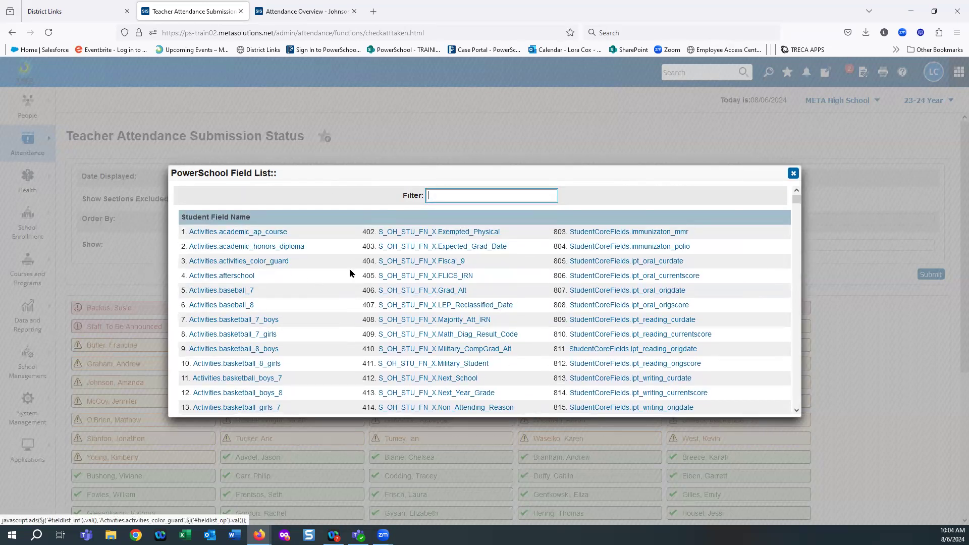
Filter the fields for "foo", select the students with Activities.sport_boys_football_varsity=1, and continue to Mass Update Attendance with them.
type("foo")
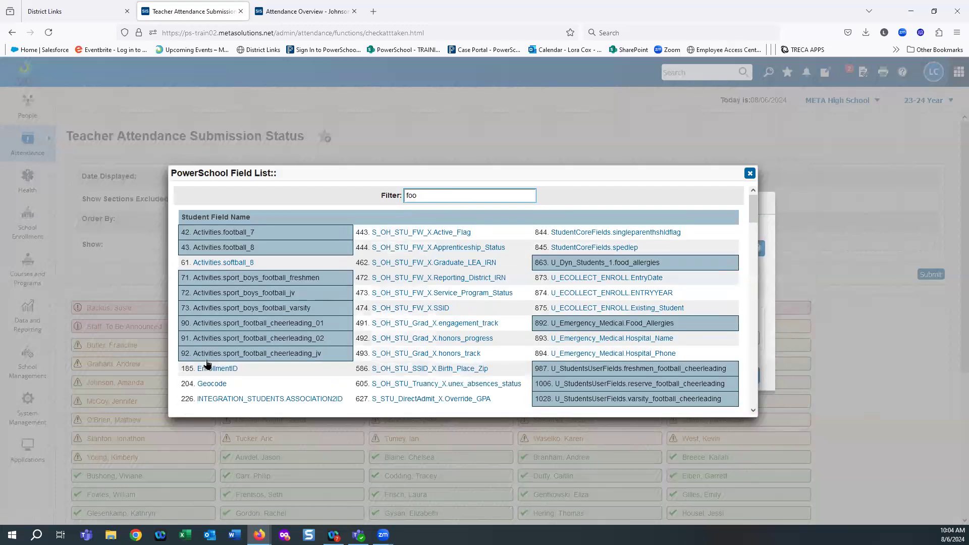
left_click(256, 313)
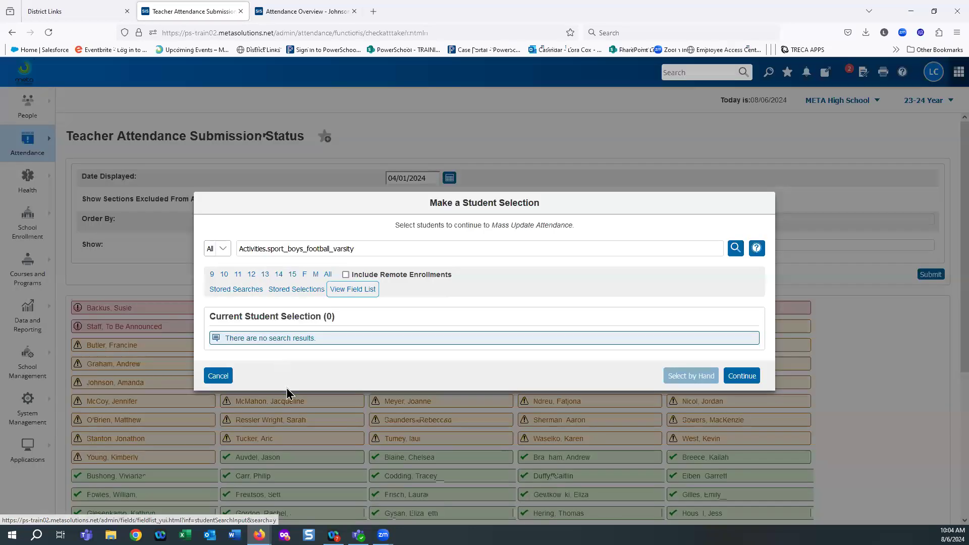
left_click(374, 248)
type("=")
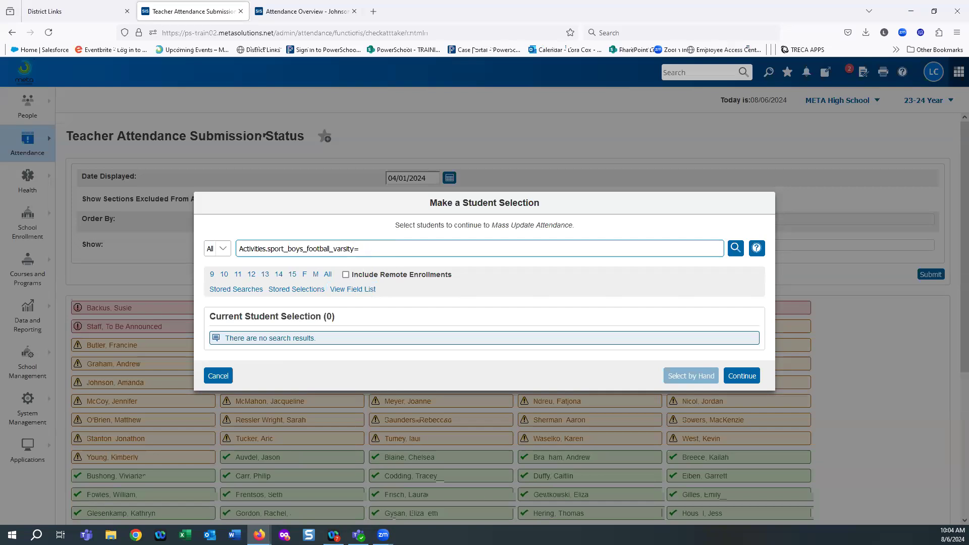
type("1")
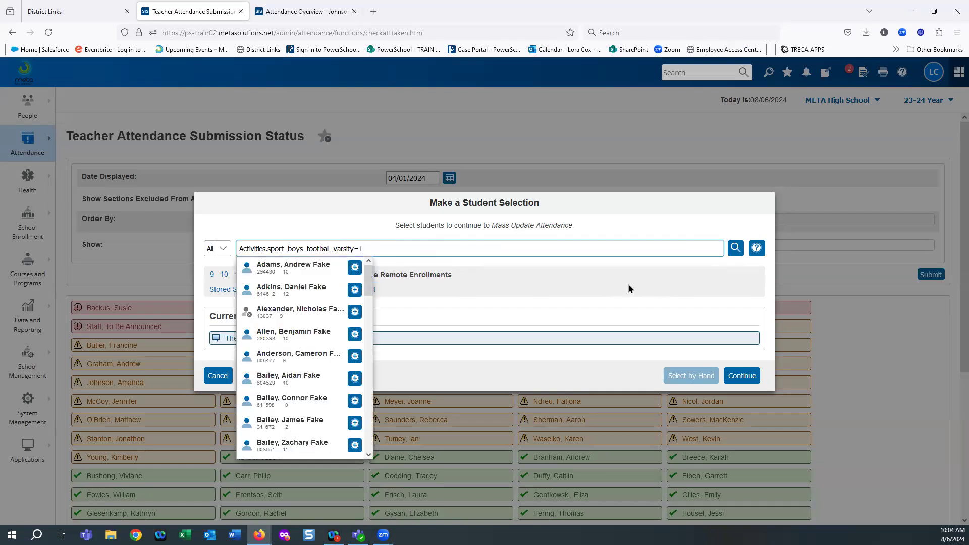
key("Return")
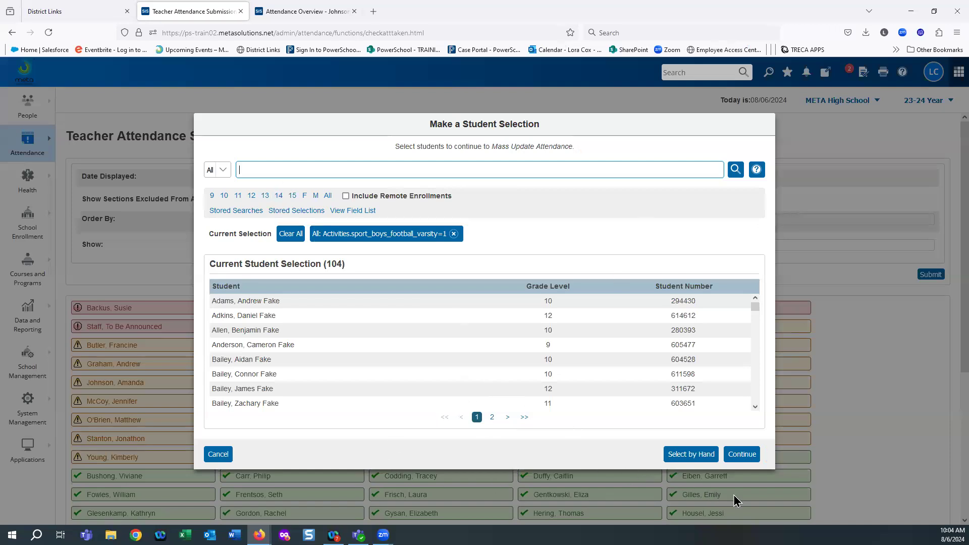
left_click(743, 454)
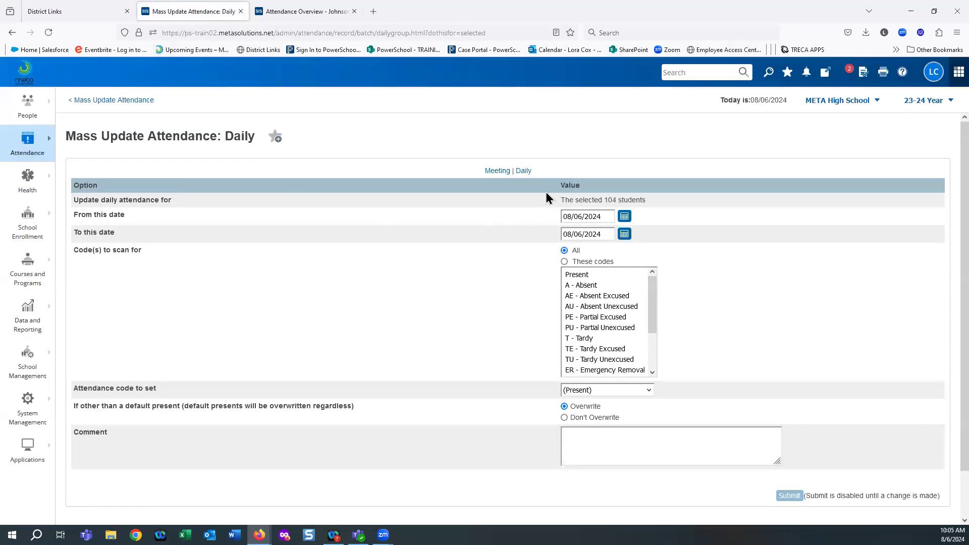
Set the start date of the daily mass attendance update to 04/01/2024.
left_click(624, 216)
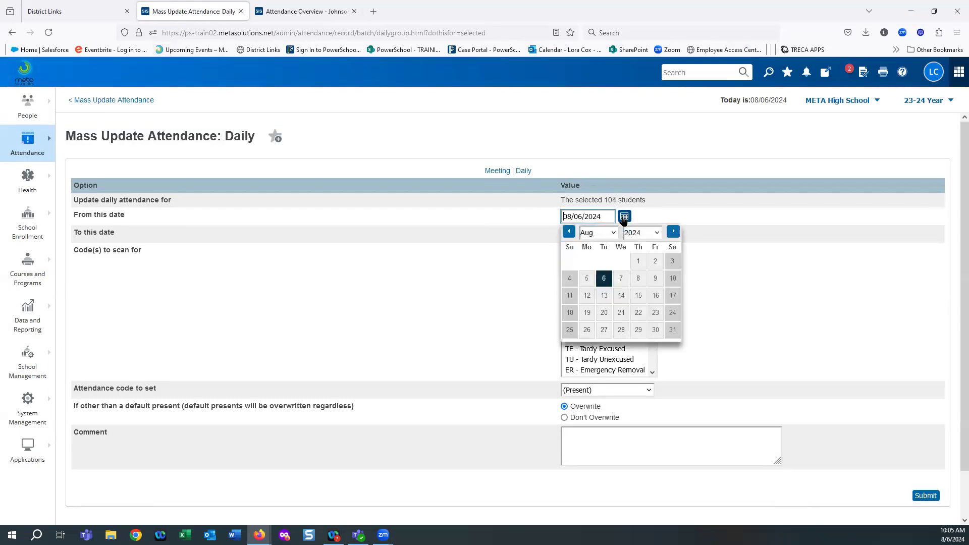
left_click(569, 232)
left_click(570, 232)
left_click(570, 232)
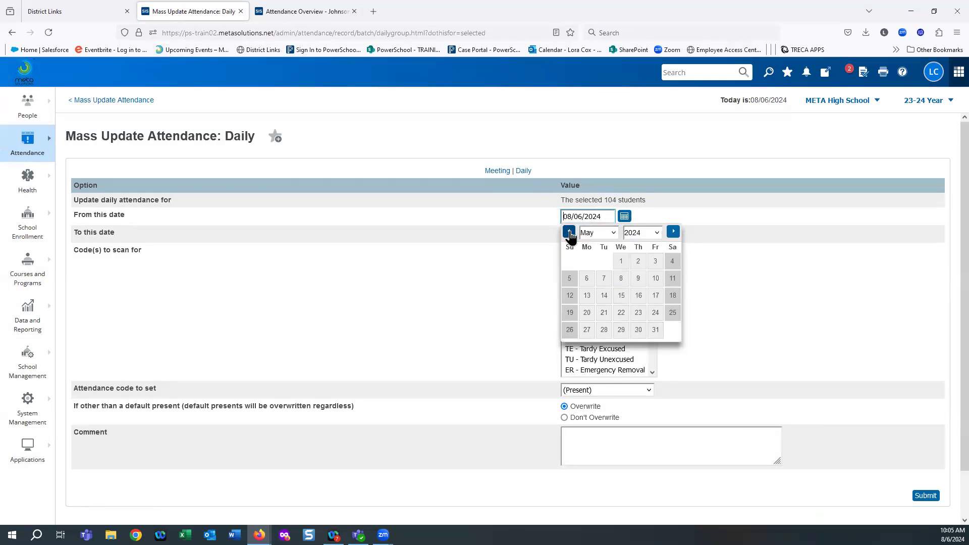
left_click(570, 233)
left_click(586, 261)
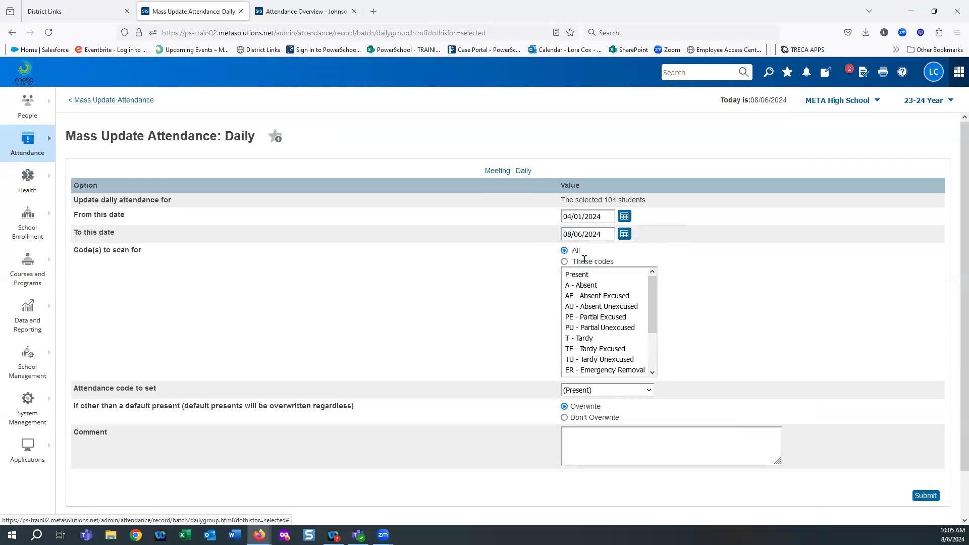
Set the end date of the daily mass attendance update to 04/01/2024.
left_click(619, 236)
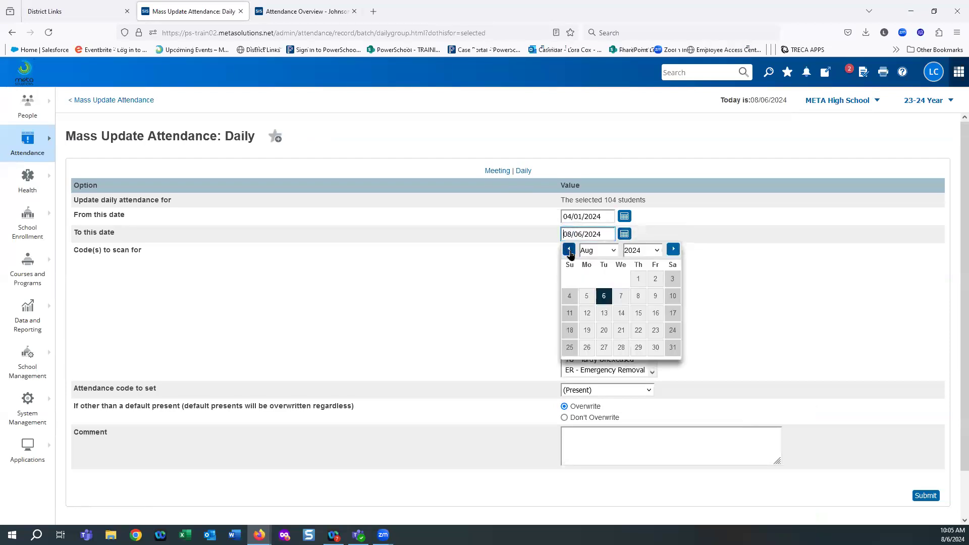
left_click(569, 249)
left_click(570, 249)
left_click(570, 250)
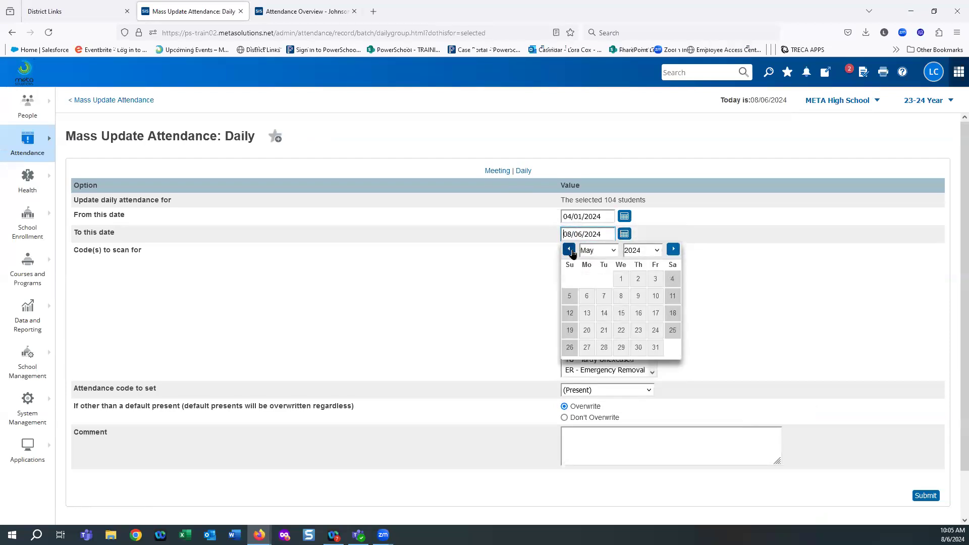
left_click(569, 250)
left_click(586, 279)
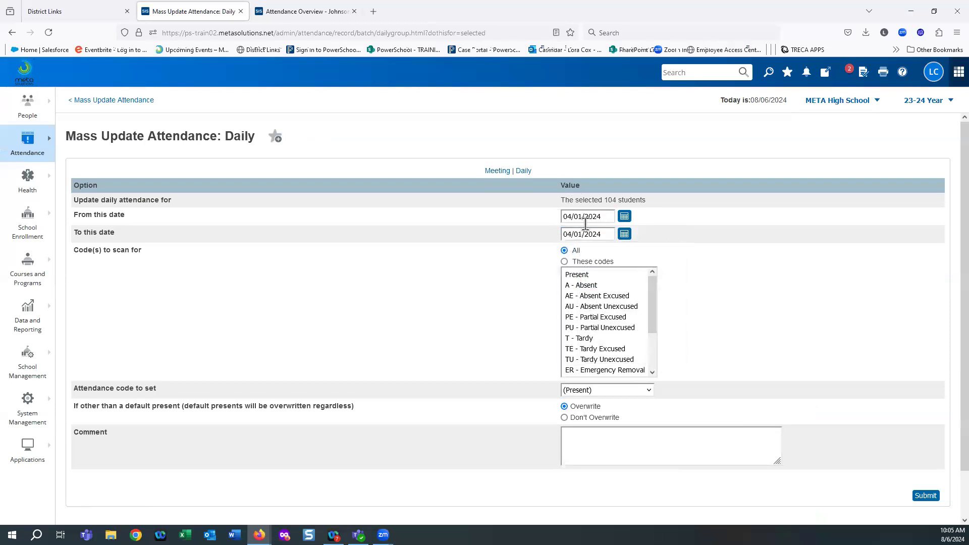
Keep the codes to scan for at All and set the attendance code to AP (Absent Present).
left_click(650, 290)
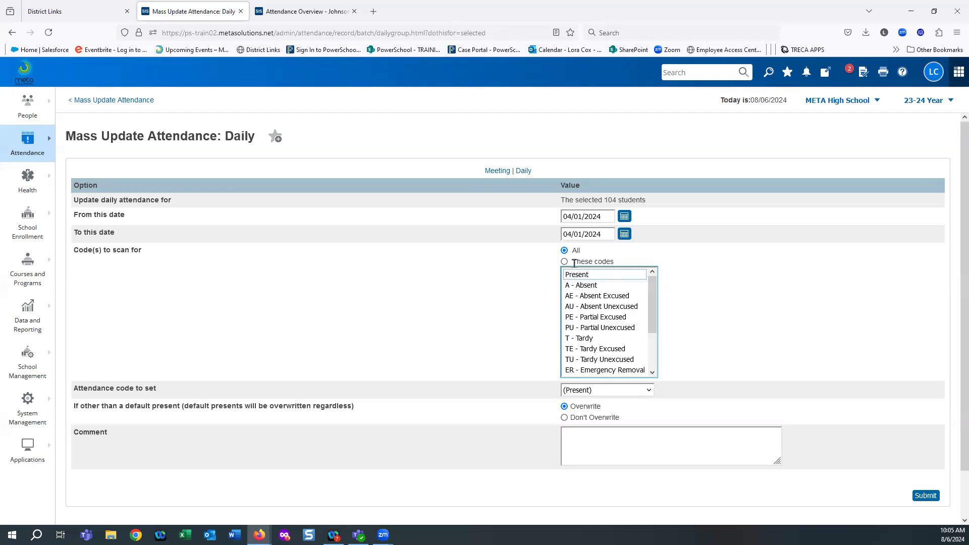
left_click(564, 251)
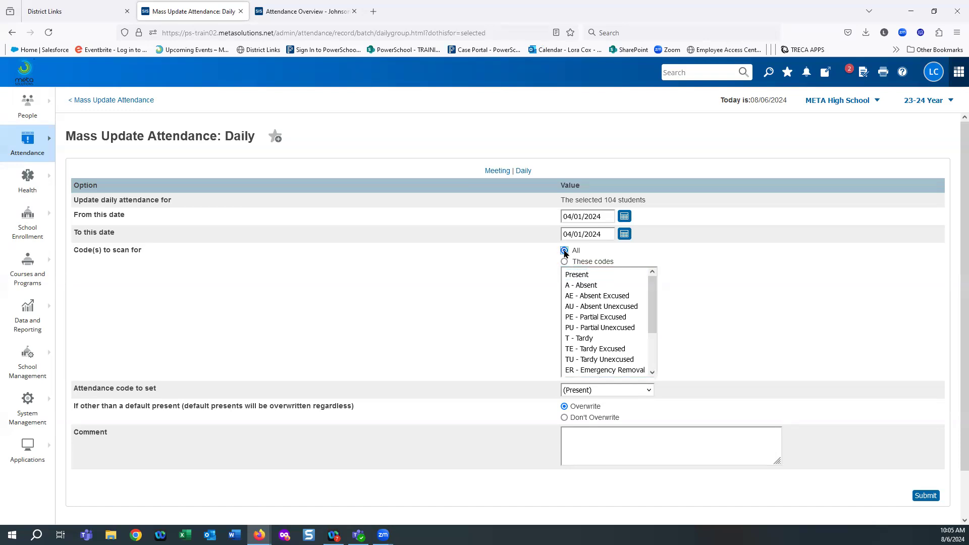
scroll(764, 308, "down", 2)
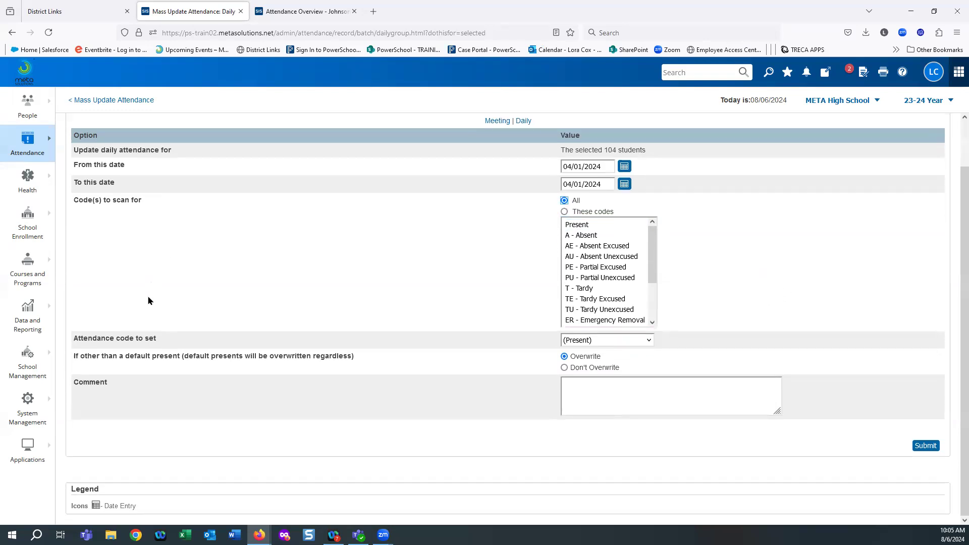
left_click(574, 341)
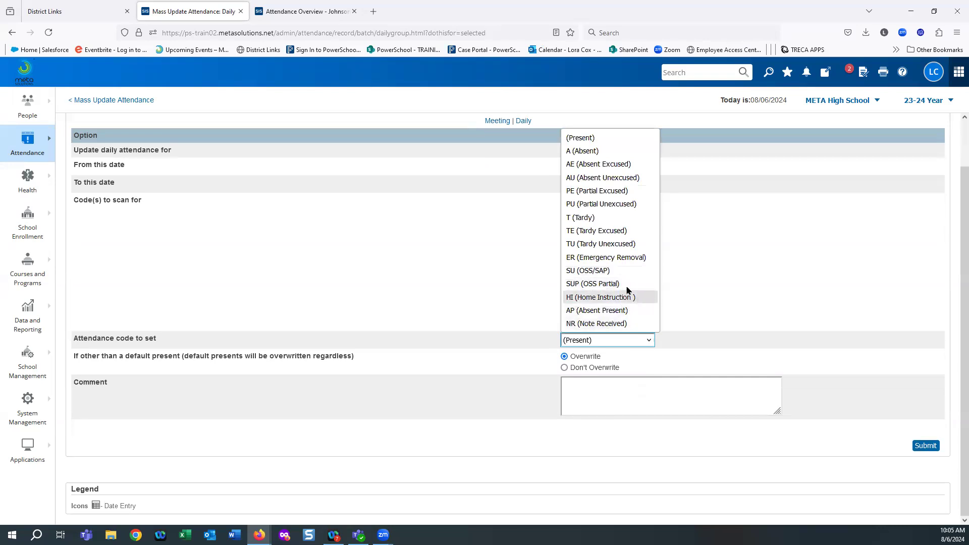
left_click(581, 311)
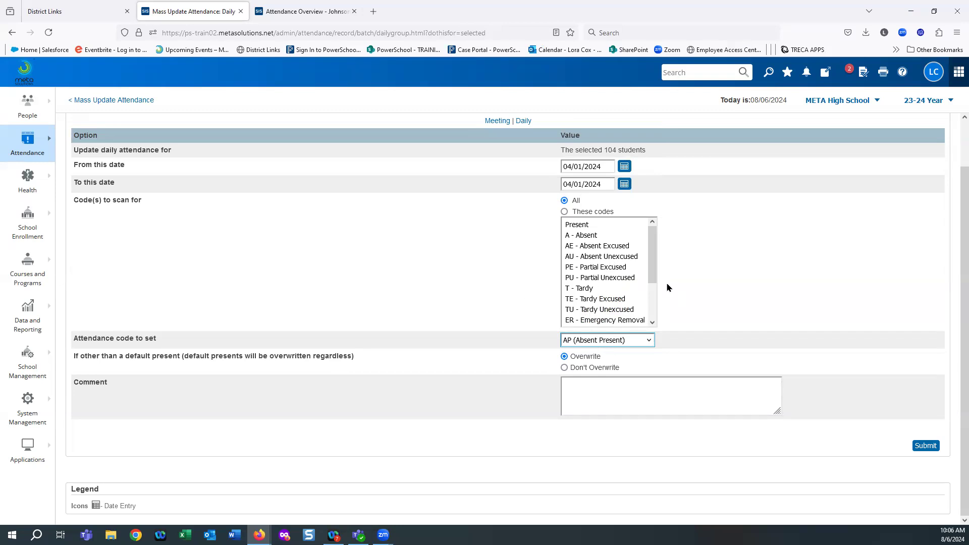
Choose Don't Overwrite for existing codes, enter the comment "Football Camp", and submit the mass update.
left_click(651, 252)
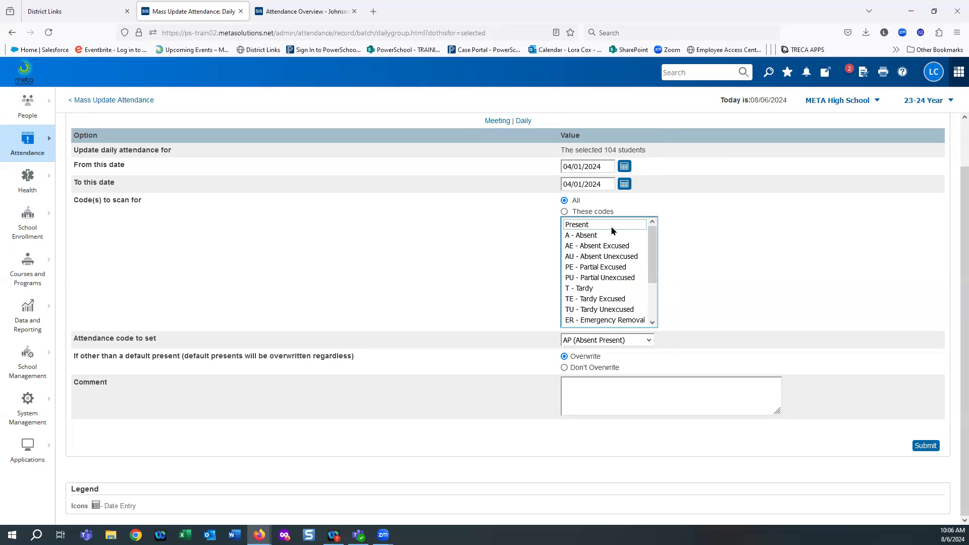
scroll(612, 248, "down", 2)
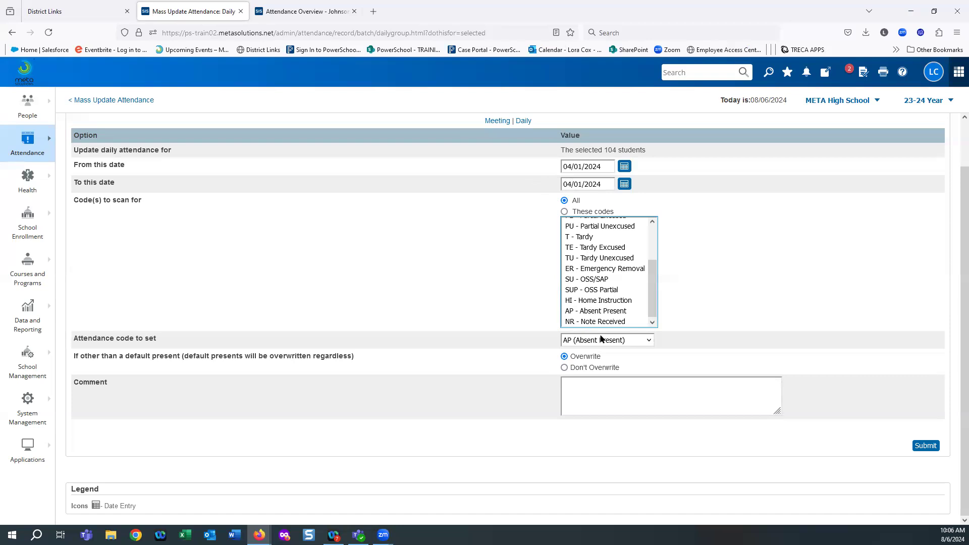
left_click(564, 368)
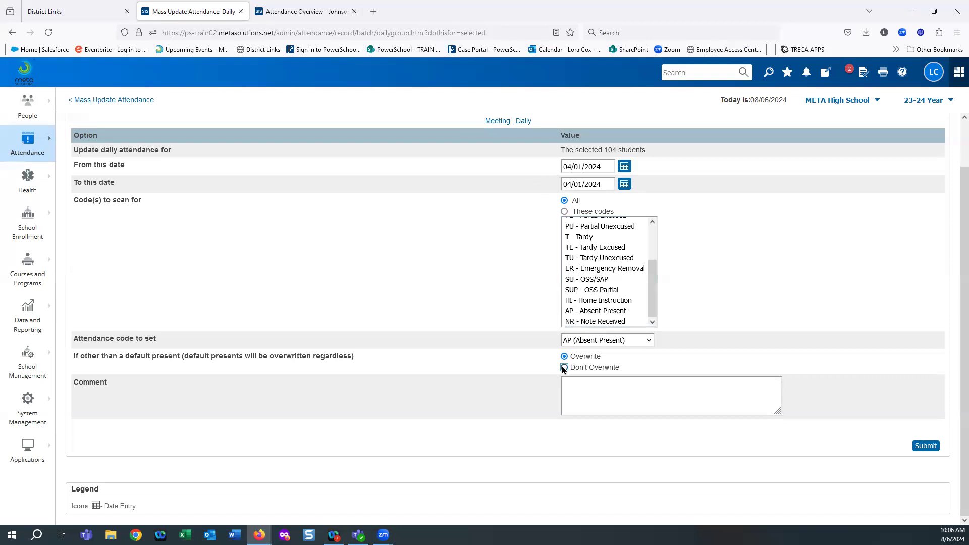
left_click(586, 388)
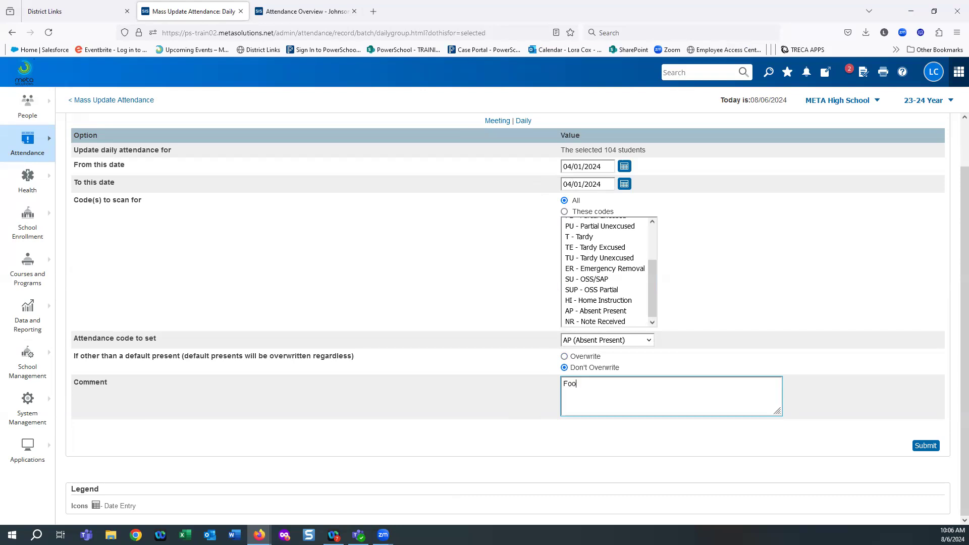
type("Camp")
left_click(564, 367)
scroll(789, 364, "up", 2)
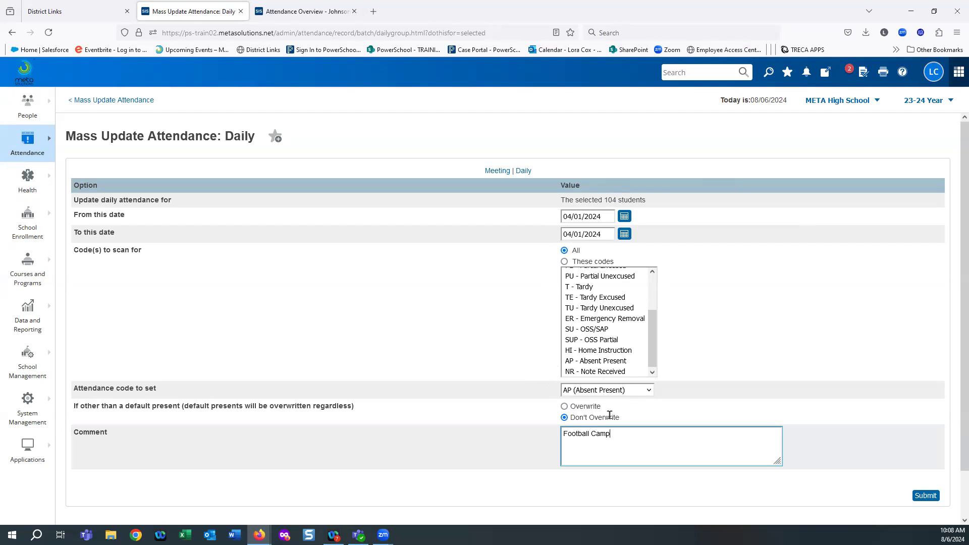
left_click(924, 496)
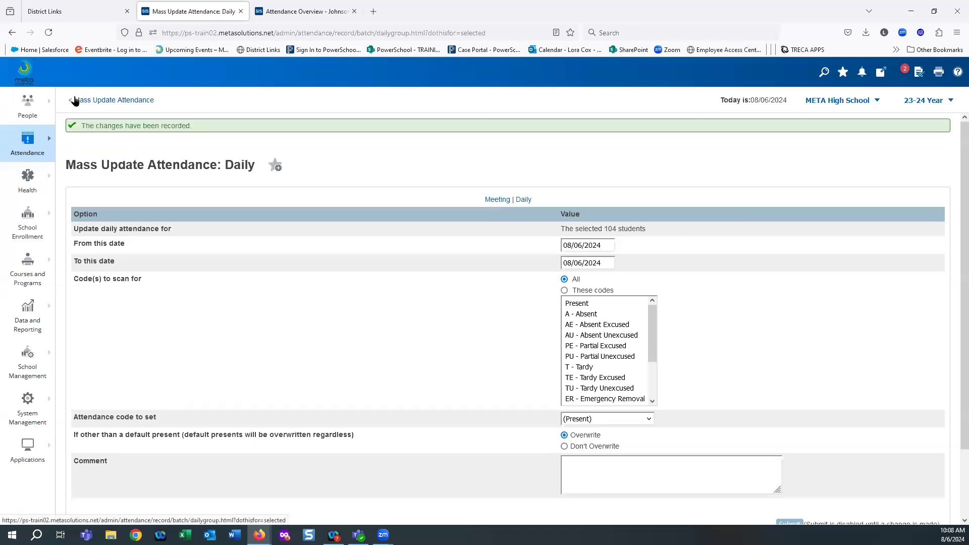
Open the first selected student's daily attendance and view the details of the 04/01/2024 entry.
left_click(75, 100)
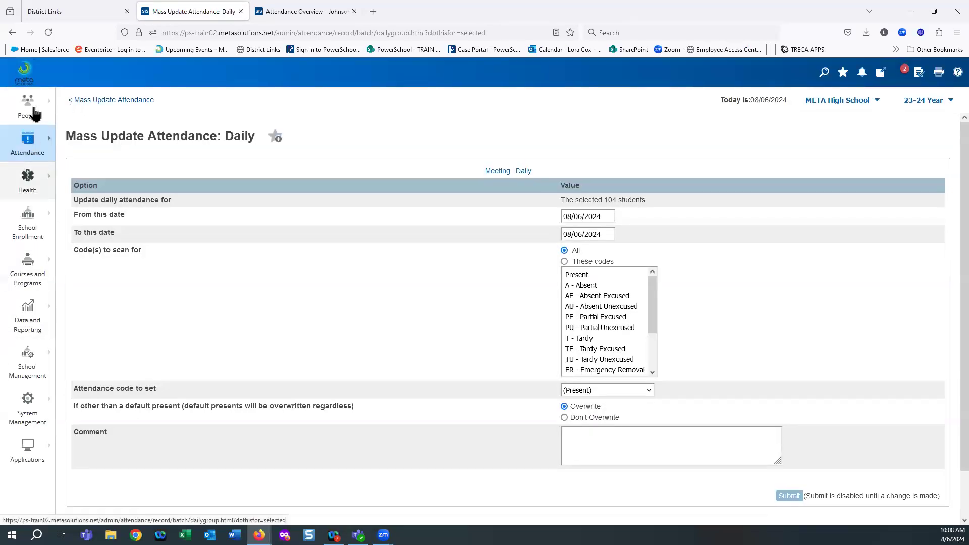
left_click(20, 74)
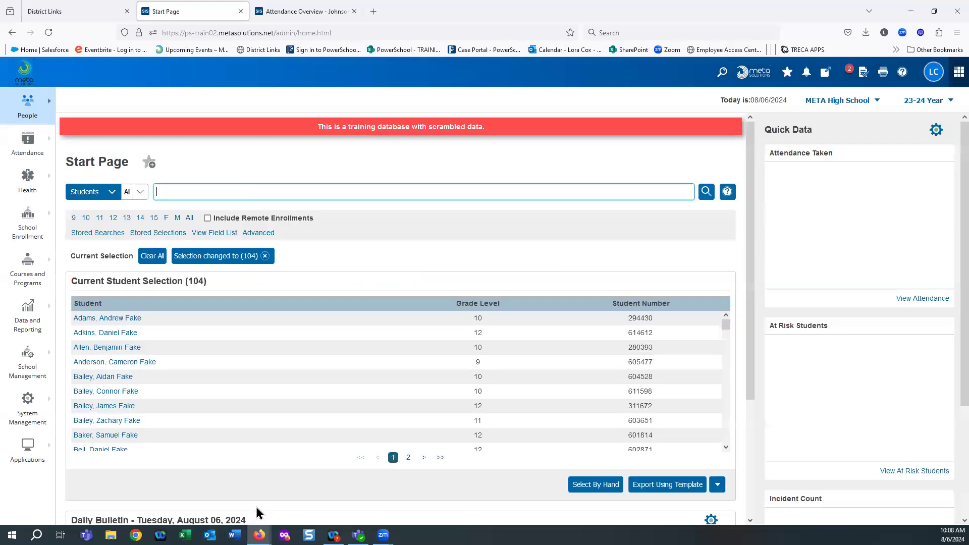
left_click(112, 334)
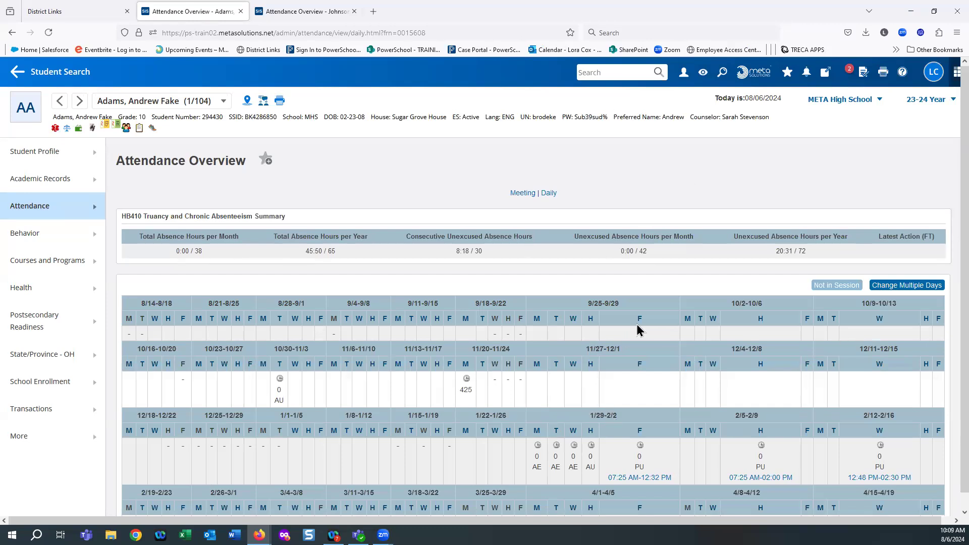
scroll(651, 338, "down", 3)
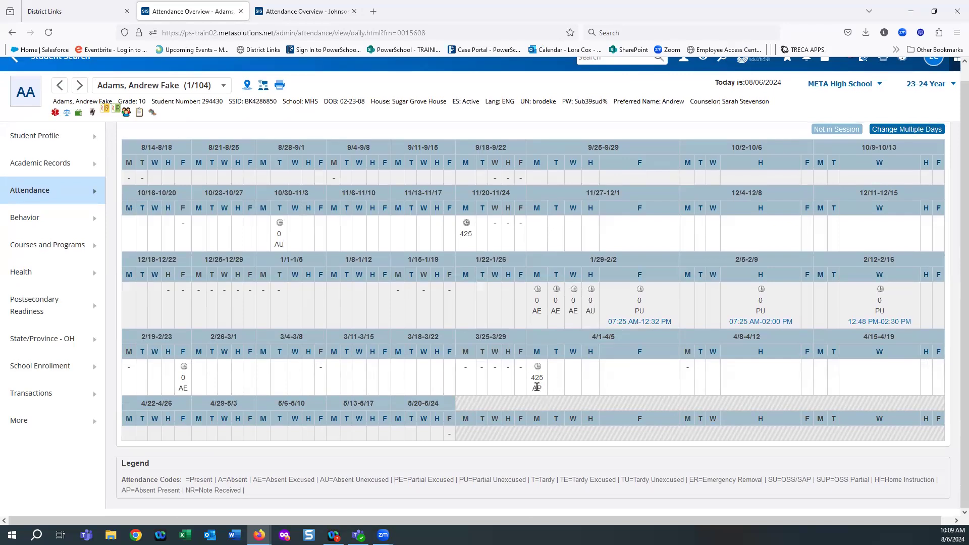
left_click(536, 352)
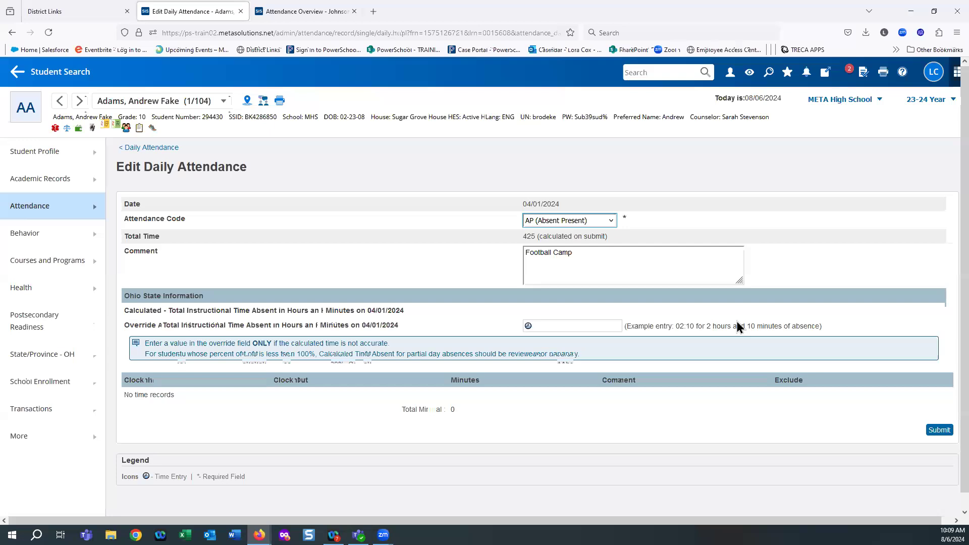
Go to the staff Teacher Schedules and show the schedule of the sixth teacher in the list.
left_click(19, 76)
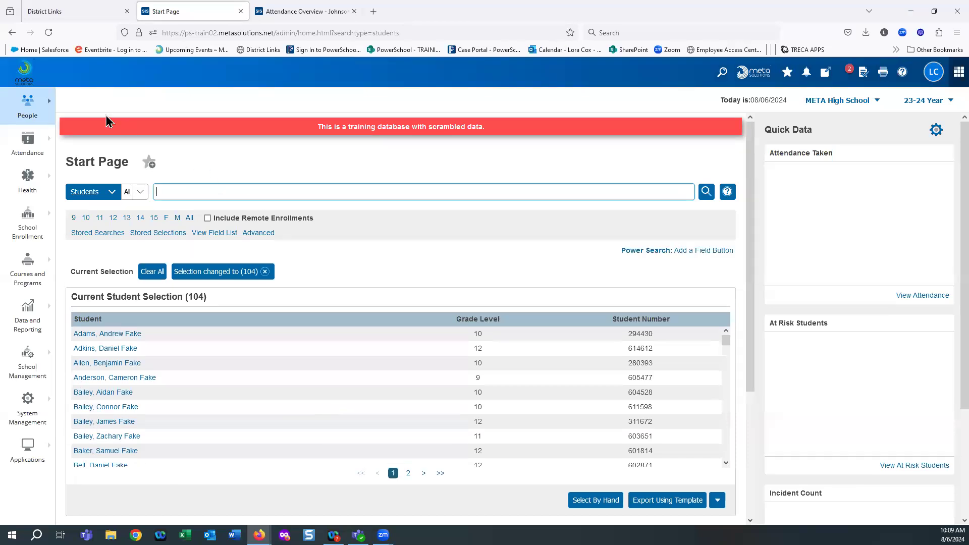
left_click(26, 99)
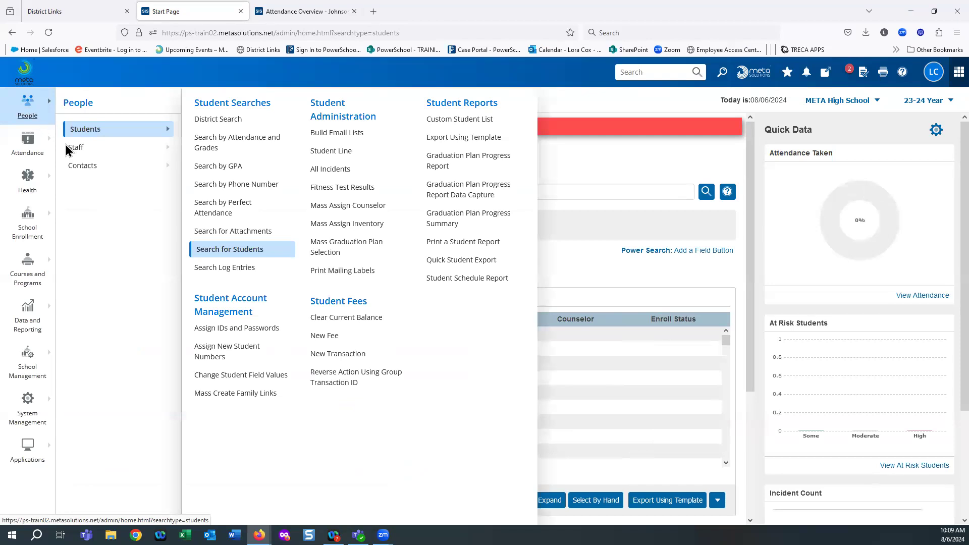
mouse_move(73, 148)
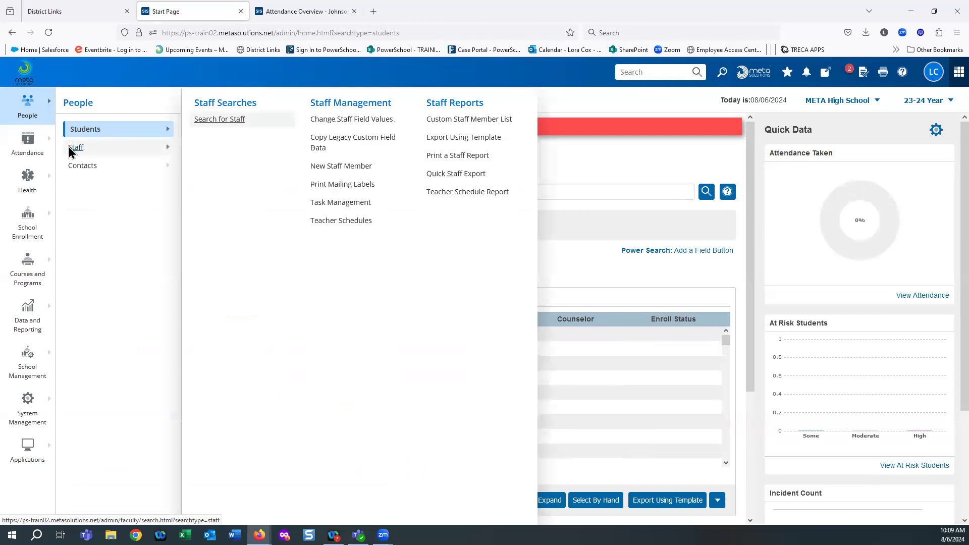
left_click(345, 222)
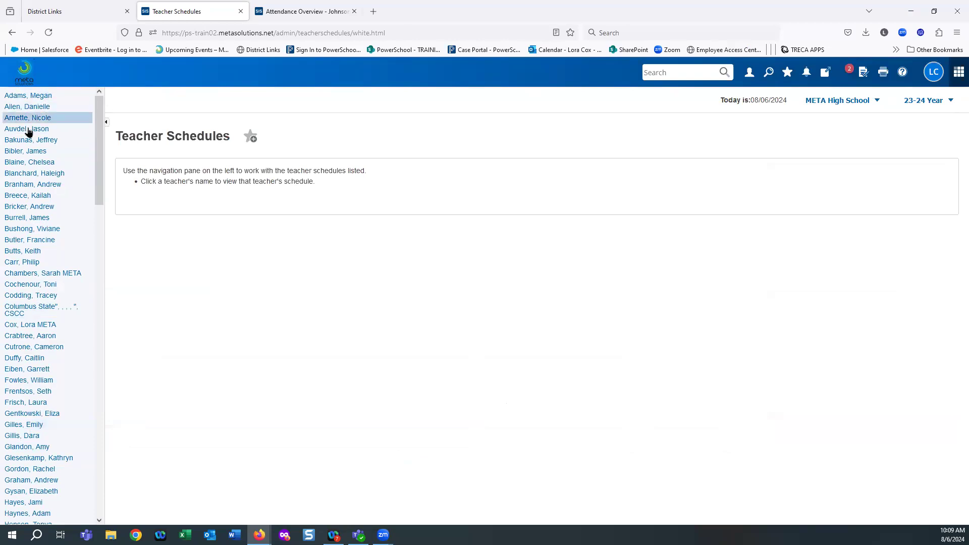
left_click(40, 153)
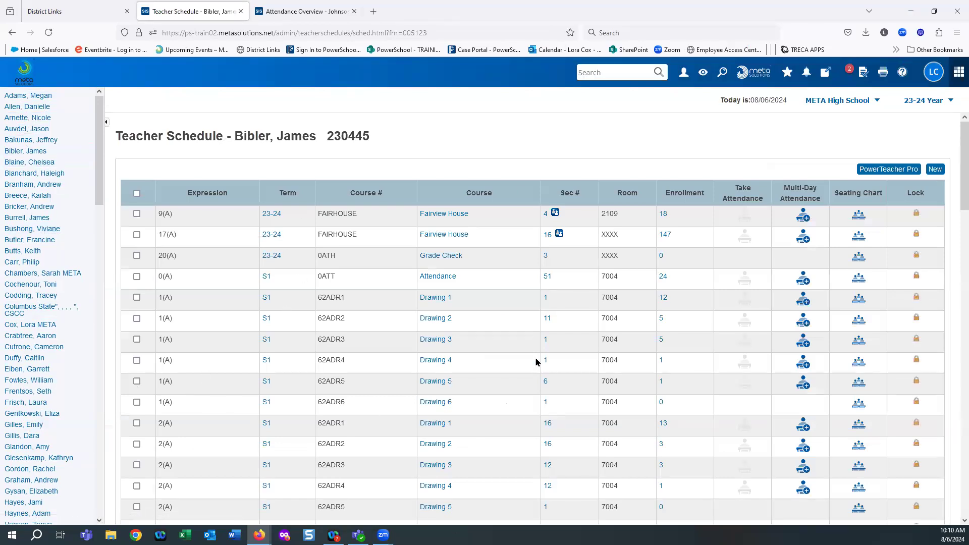
Mark the teacher's S2 Drawing 1 sections for 4(A), 6(A), 7(A) and 8(A), and select all students from the schedule.
scroll(536, 362, "down", 6)
scroll(560, 325, "up", 6)
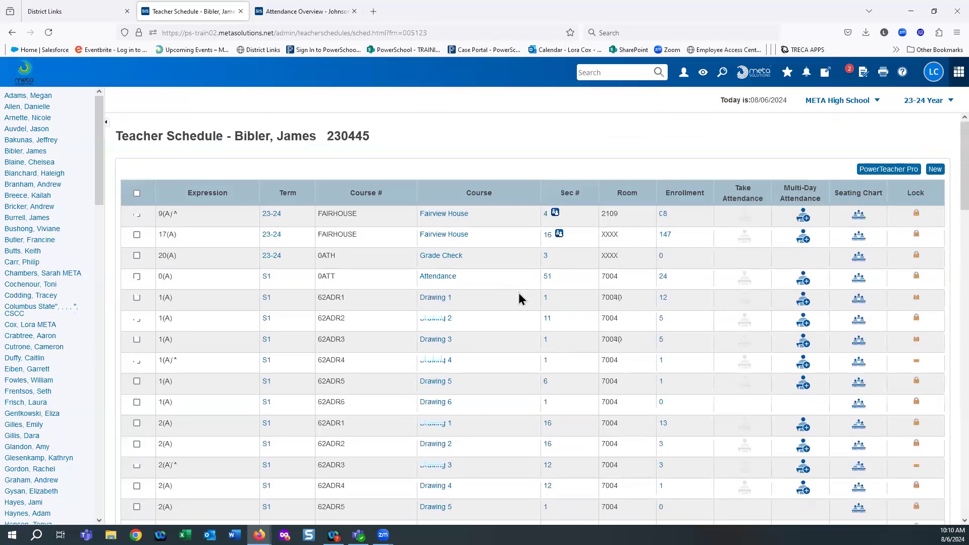
scroll(580, 337, "down", 12)
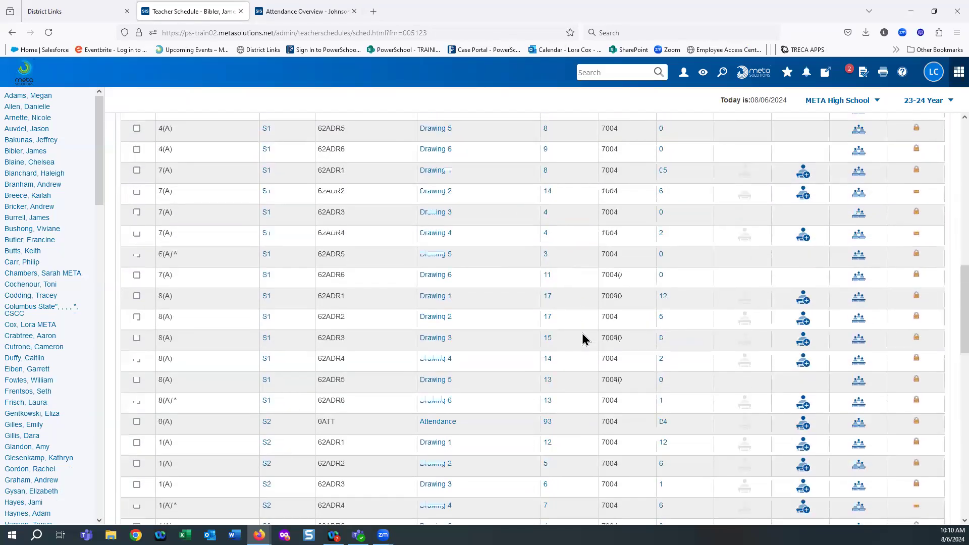
scroll(583, 338, "down", 7)
scroll(531, 448, "down", 2)
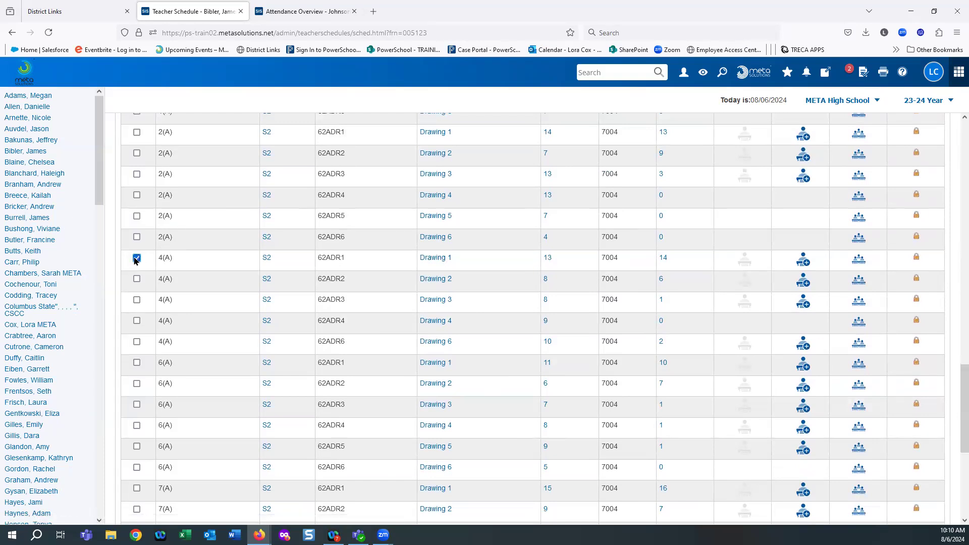
left_click(136, 363)
scroll(180, 390, "down", 2)
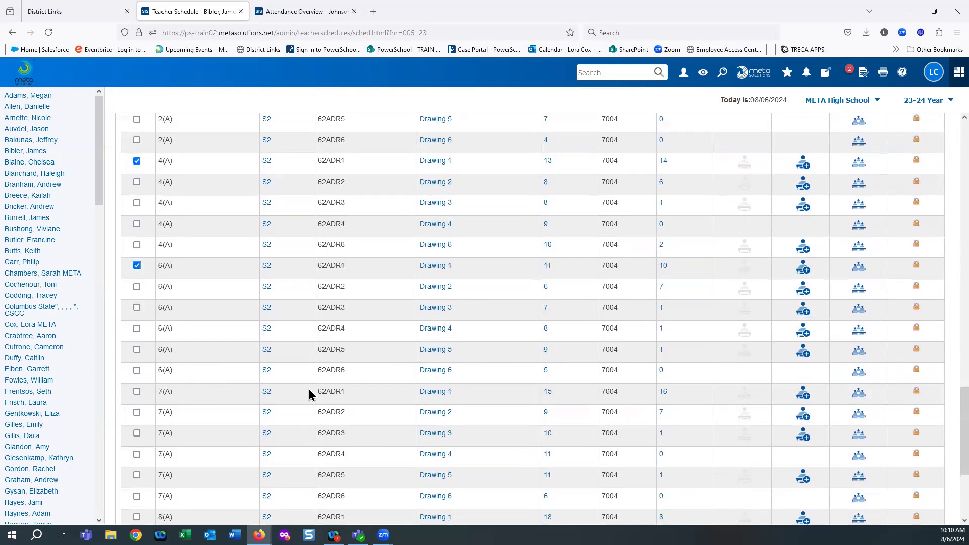
left_click(136, 392)
scroll(176, 420, "down", 3)
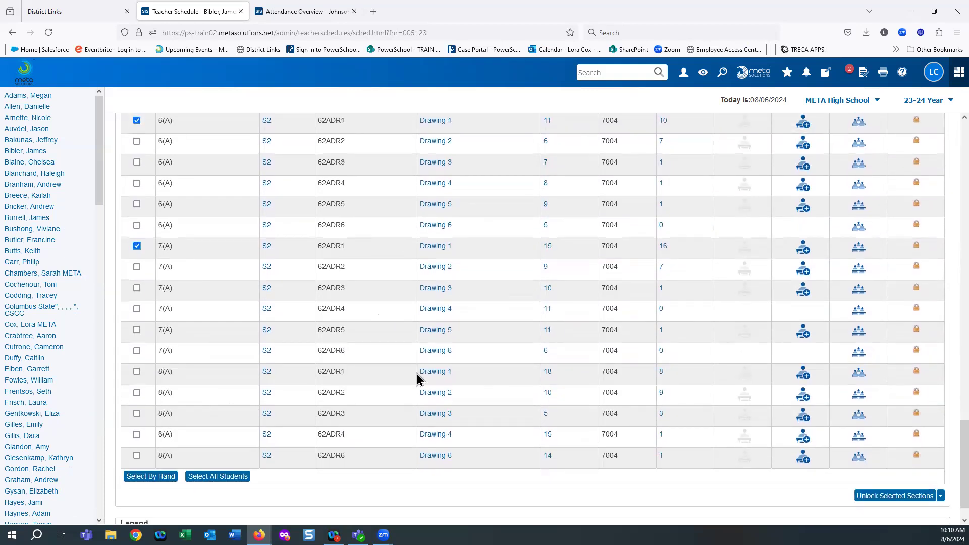
left_click(136, 373)
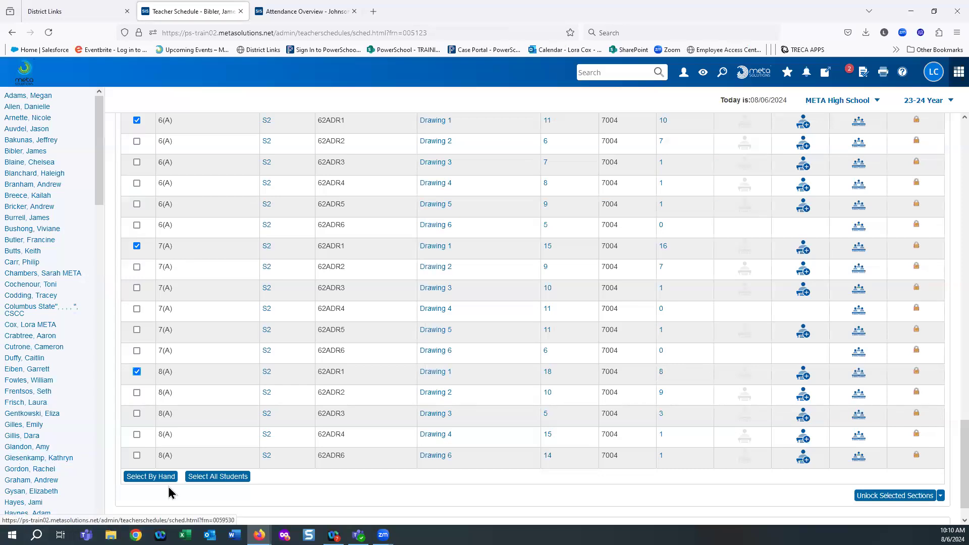
left_click(227, 478)
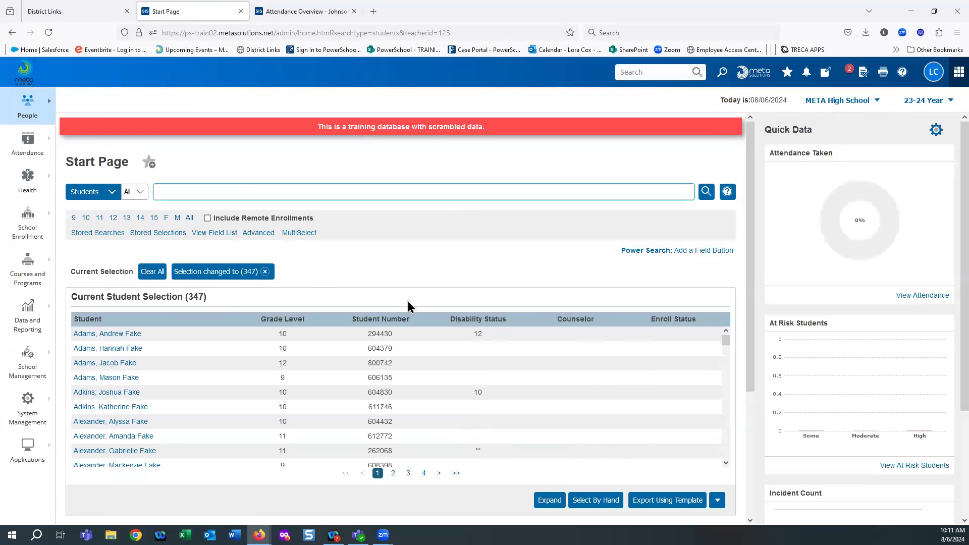
scroll(411, 305, "down", 2)
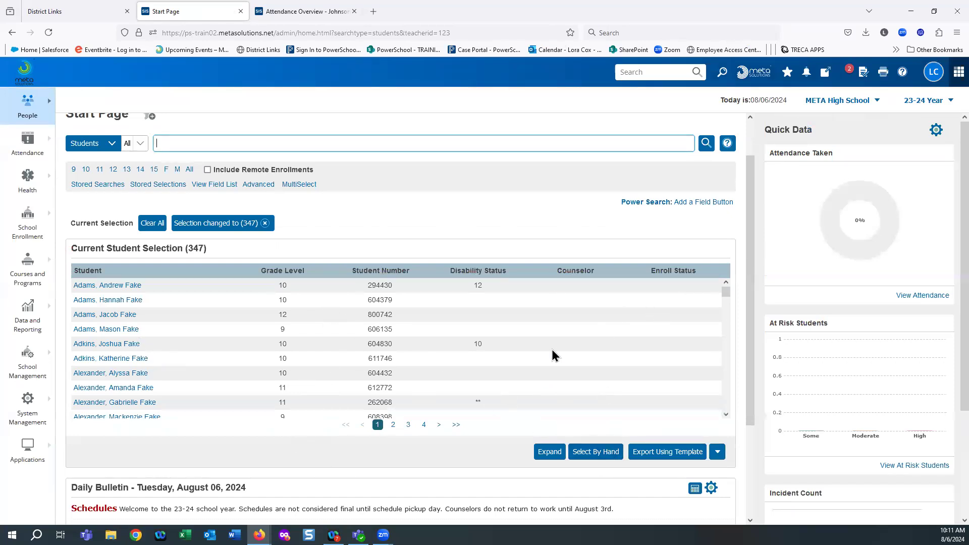
Hand-pick the current student selection, excluding five individual students from the first page of the list, and update the selection.
left_click(598, 454)
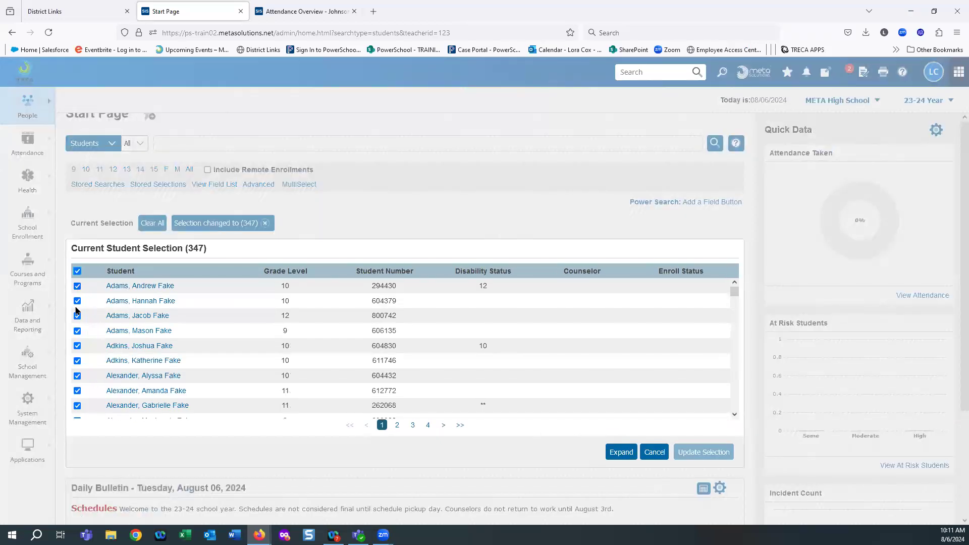
left_click(77, 301)
left_click(76, 376)
scroll(110, 329, "down", 3)
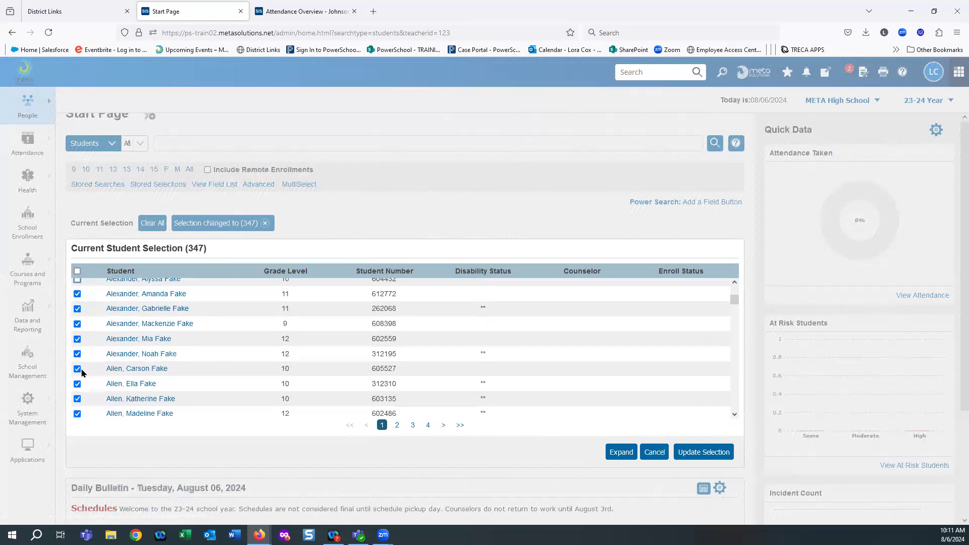
scroll(79, 376, "down", 5)
left_click(77, 384)
scroll(77, 389, "down", 3)
left_click(77, 392)
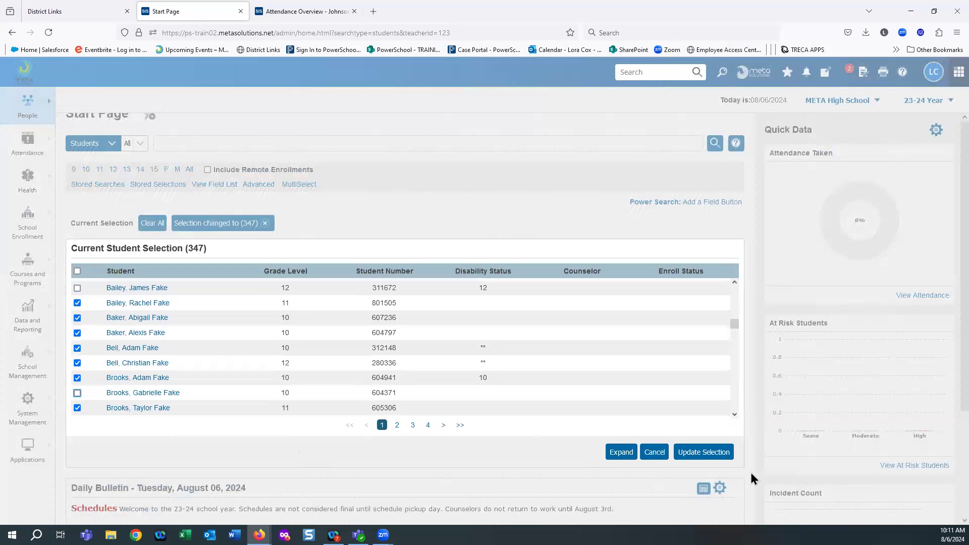
left_click(690, 452)
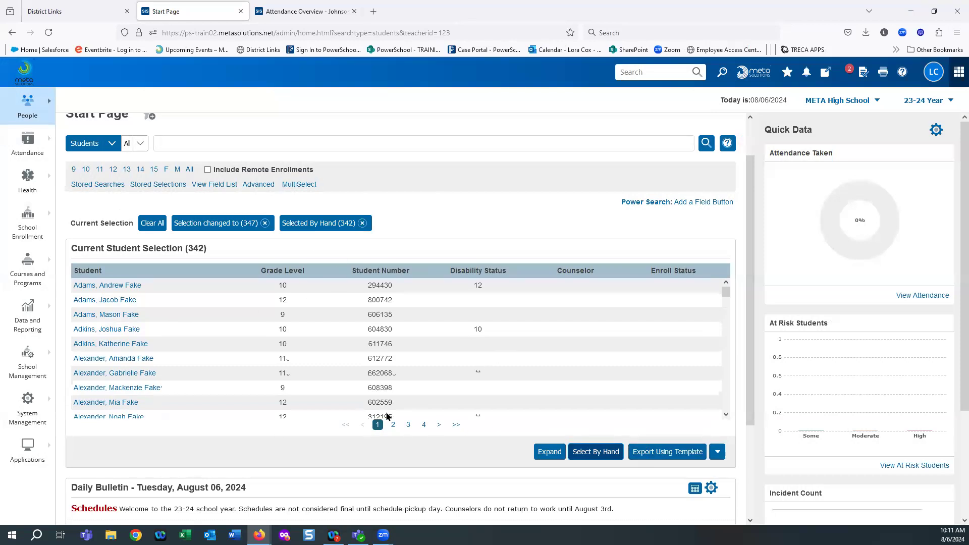
Start a daily Mass Update Attendance for the hand-picked group of students.
left_click(717, 452)
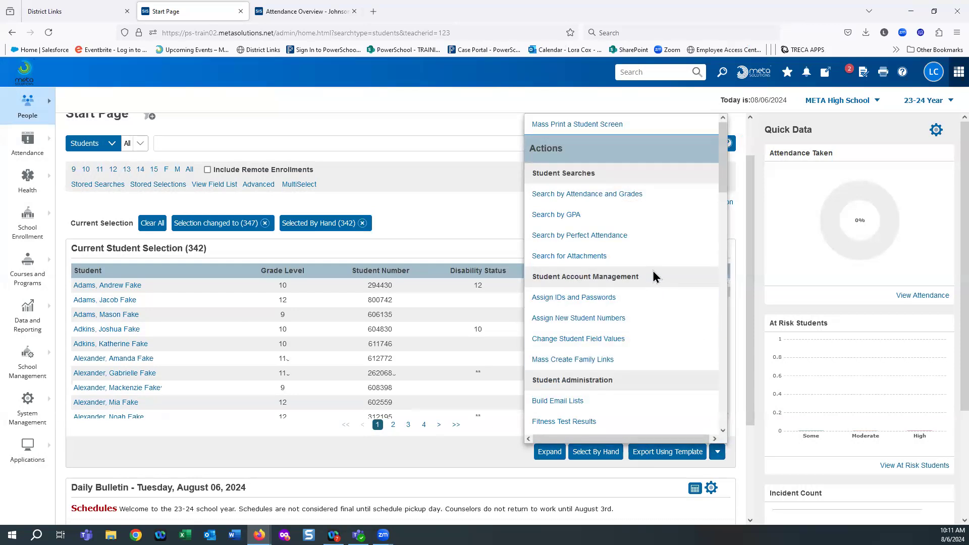
scroll(653, 277, "down", 3)
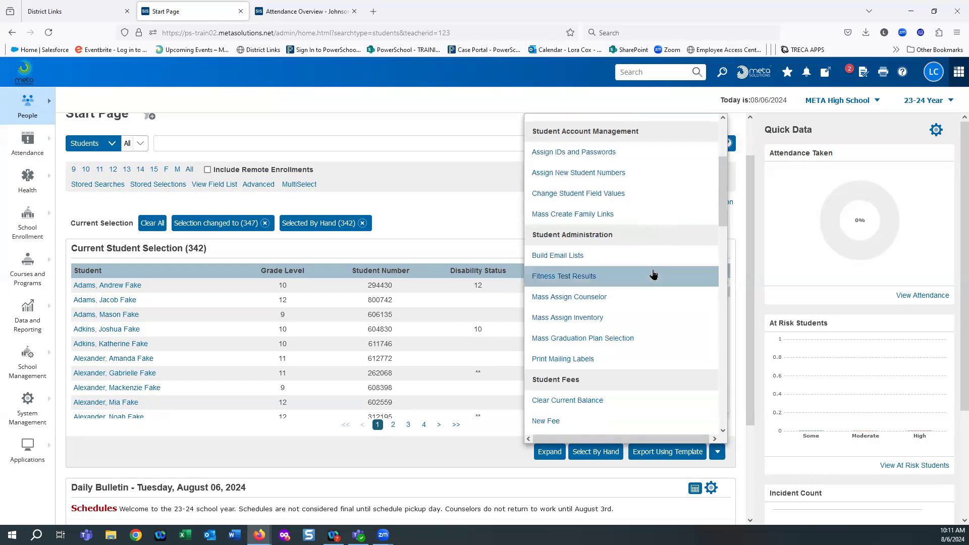
scroll(651, 309, "down", 4)
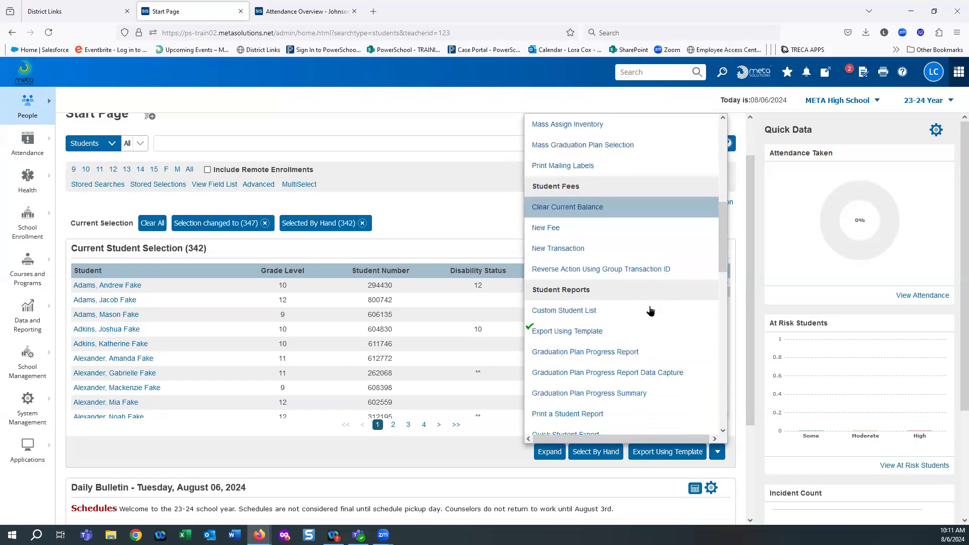
scroll(650, 310, "up", 3)
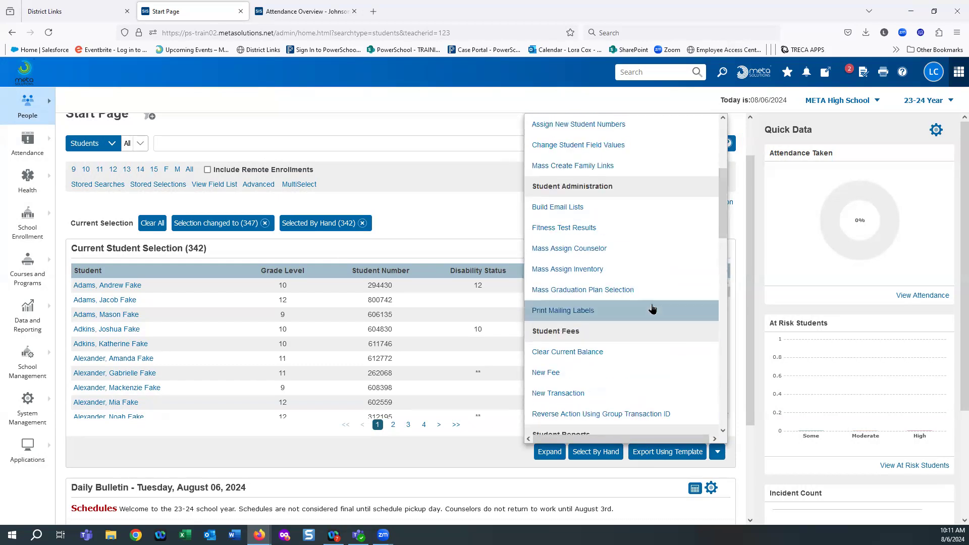
scroll(652, 309, "up", 1)
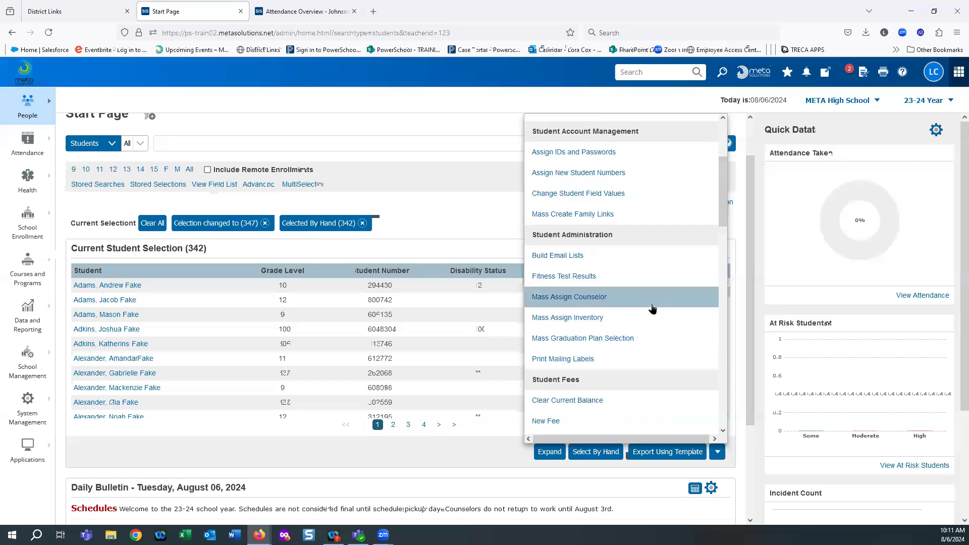
scroll(652, 309, "down", 4)
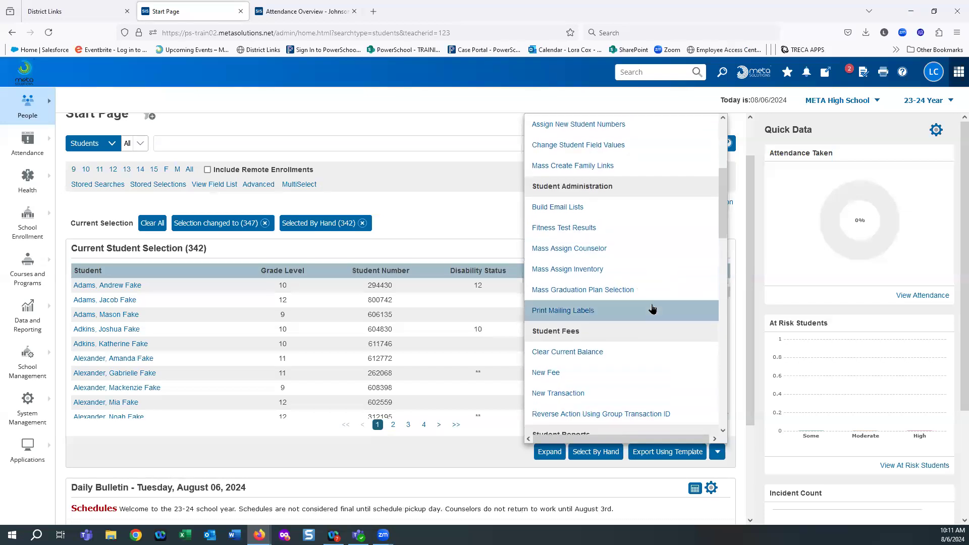
scroll(652, 309, "down", 4)
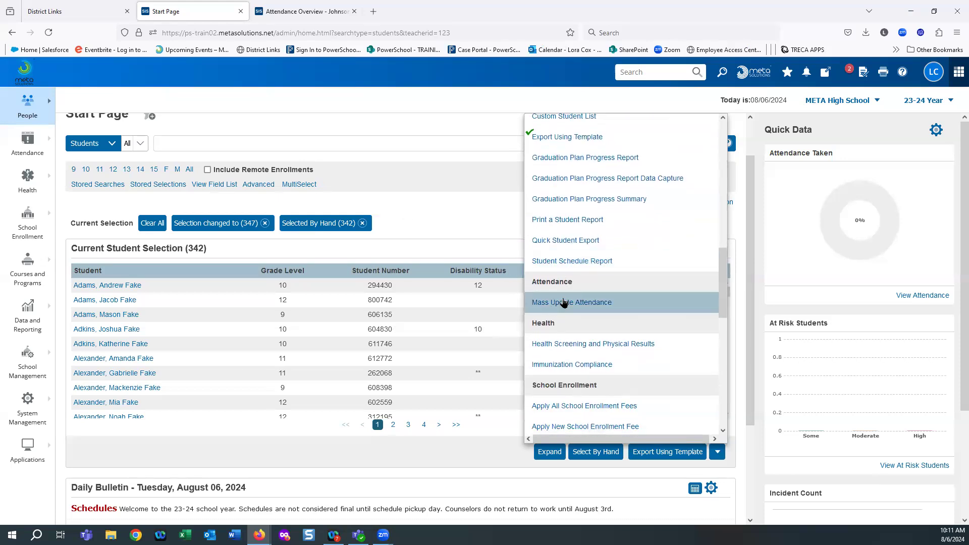
left_click(561, 307)
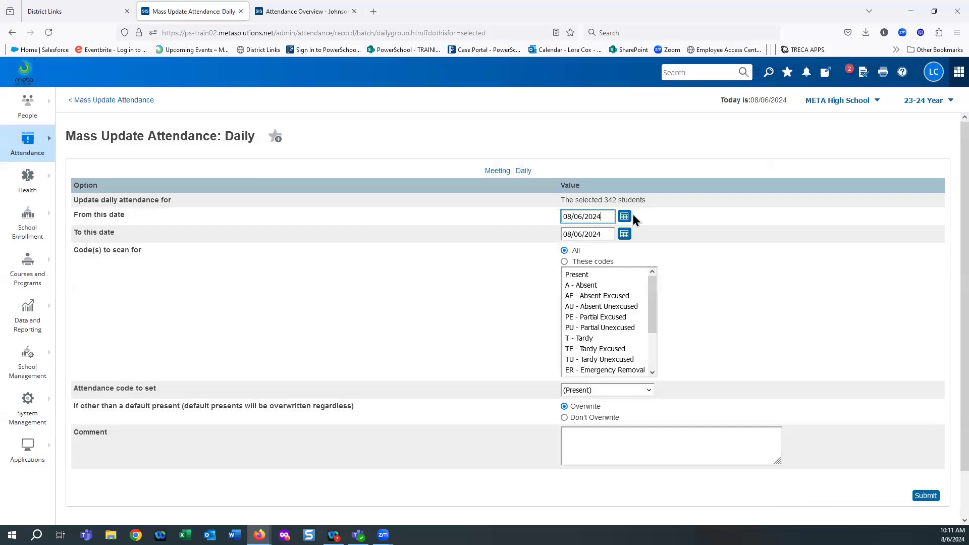
Set the mass update's starting date to 04/01/2024.
left_click(626, 217)
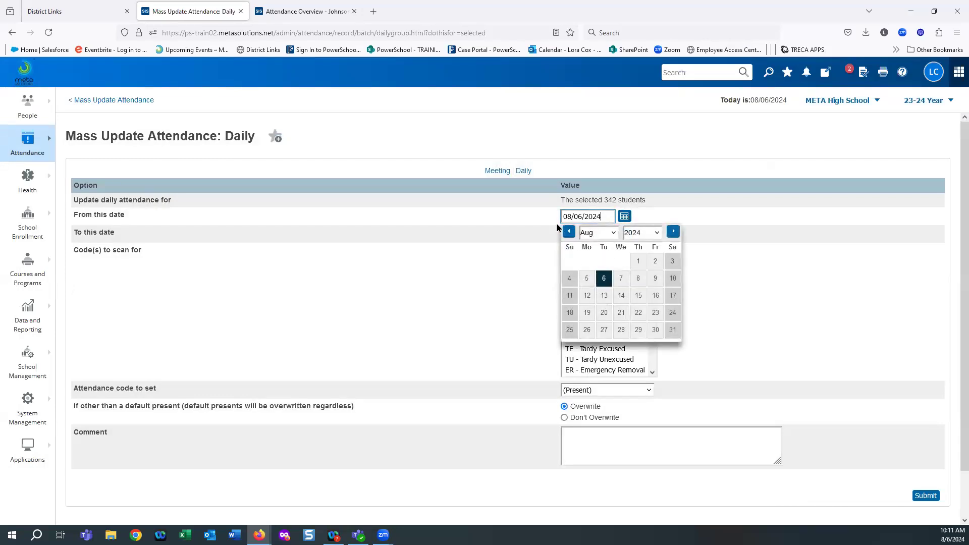
left_click(568, 232)
left_click(568, 232)
left_click(568, 233)
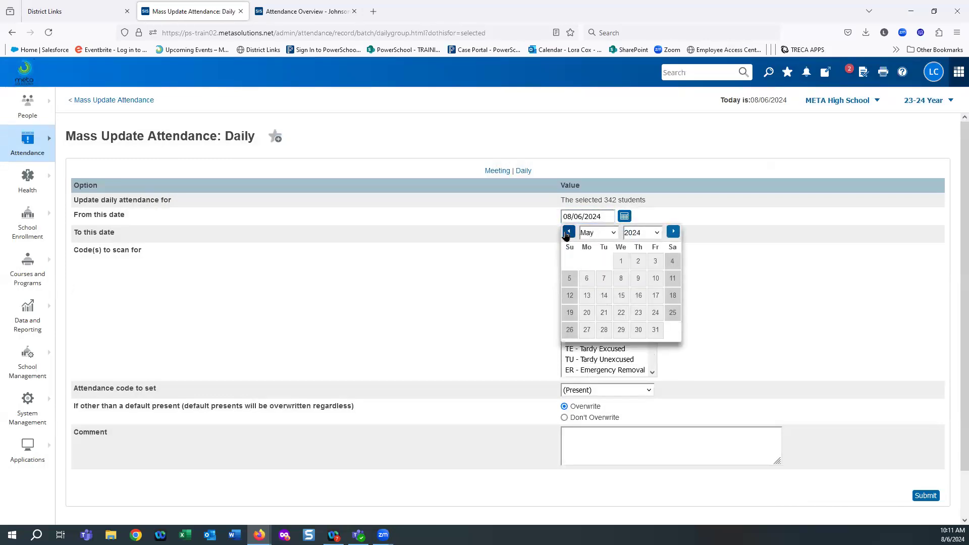
left_click(568, 232)
left_click(587, 261)
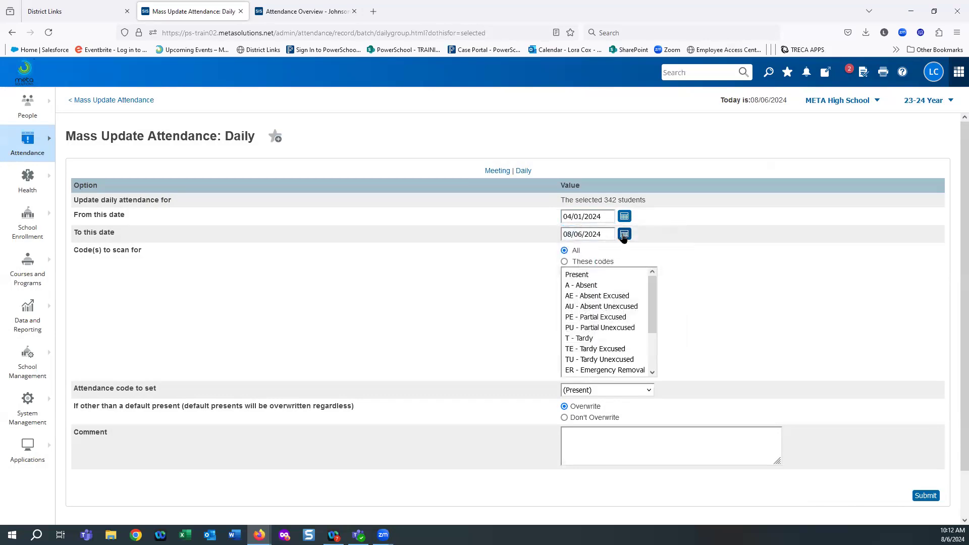
Set the mass update's ending date to 04/01/2024.
left_click(624, 233)
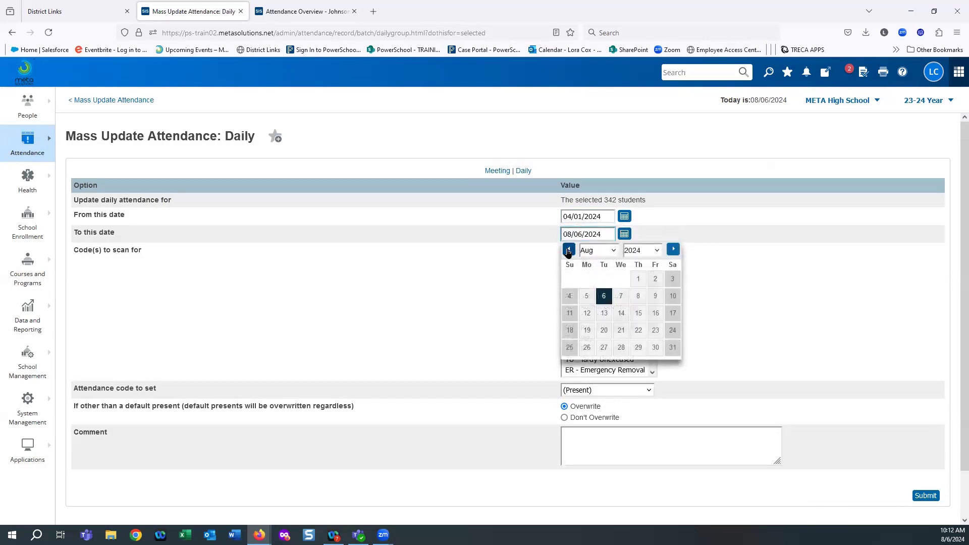
left_click(569, 249)
left_click(569, 249)
left_click(569, 249)
left_click(569, 249)
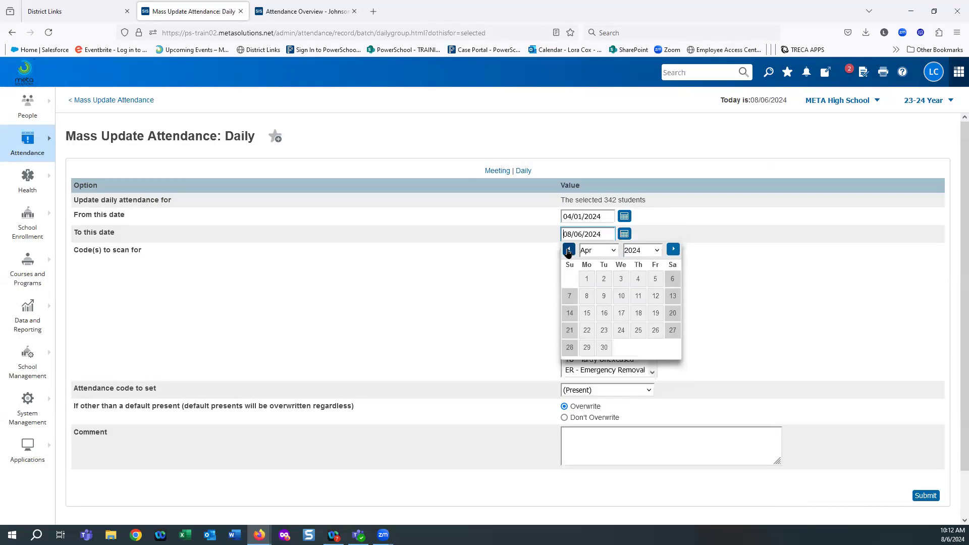
left_click(586, 284)
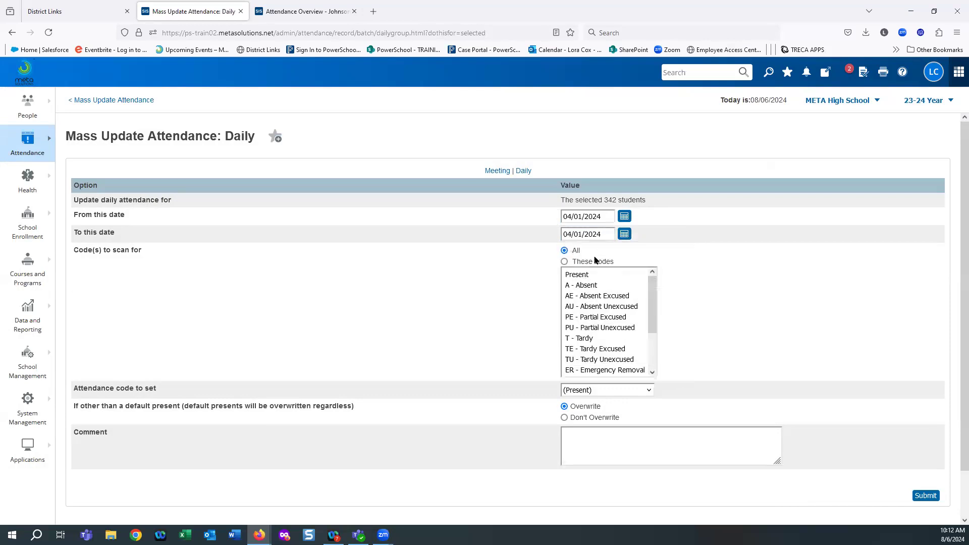
Set the attendance code to AP (Absent Present) and choose Don't Overwrite for existing codes.
scroll(668, 355, "down", 2)
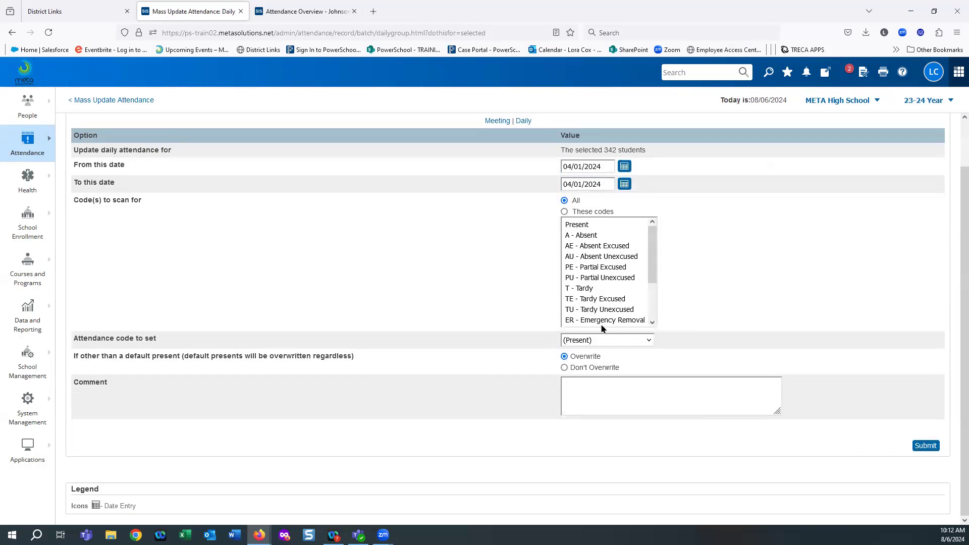
left_click(599, 341)
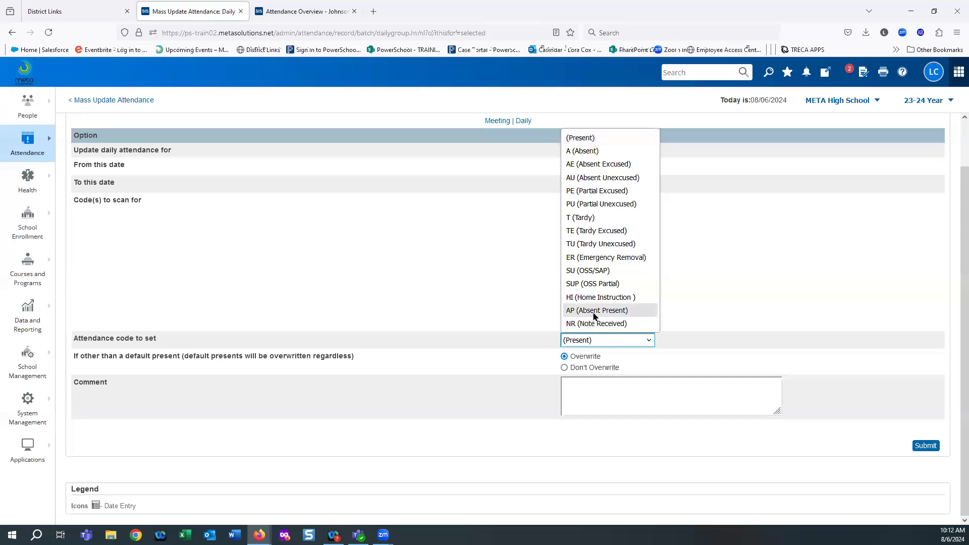
left_click(576, 310)
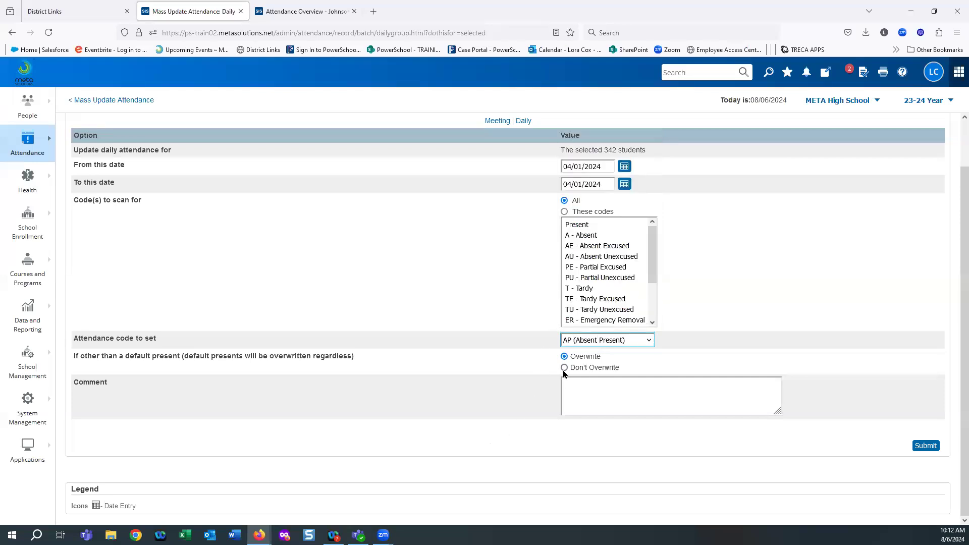
left_click(564, 368)
Enter the comment "Class Field trip" and submit the mass update.
left_click(595, 387)
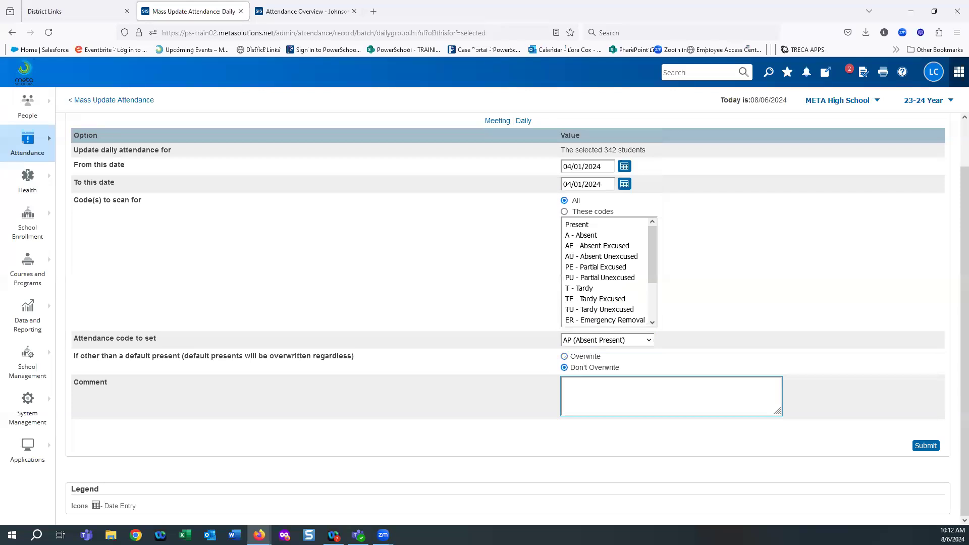
type("Field trip to museam")
key("BackSpace")
key("BackSpace")
key("BackSpace")
key("BackSpace")
key("BackSpace")
key("BackSpace")
left_click(563, 384)
type("Class")
left_click(926, 445)
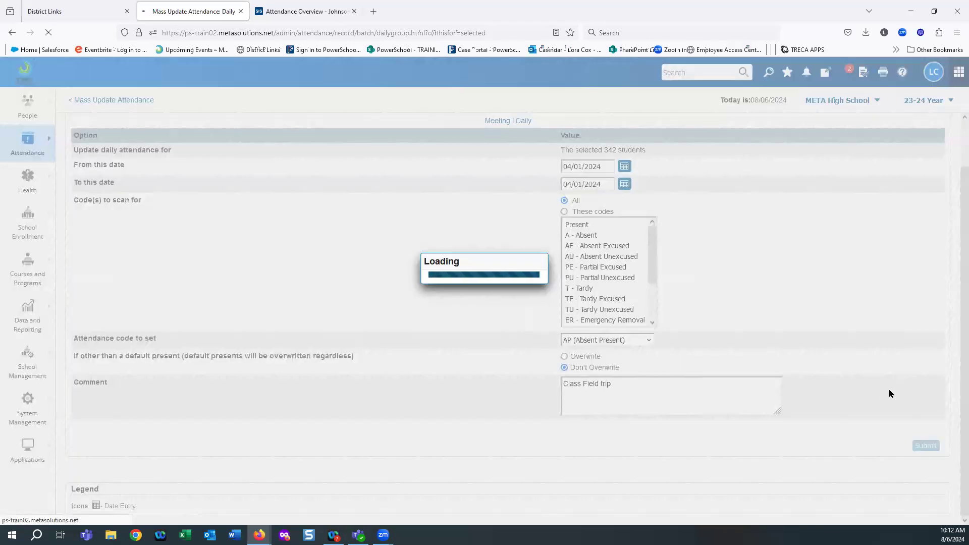
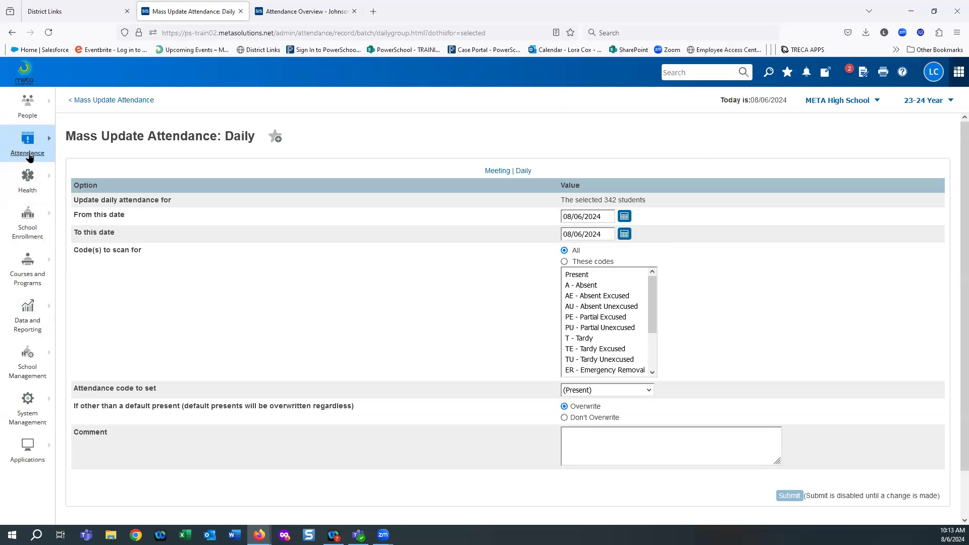
Open the Present Students Dashboard and show its student list for 04/01/2024.
left_click(28, 144)
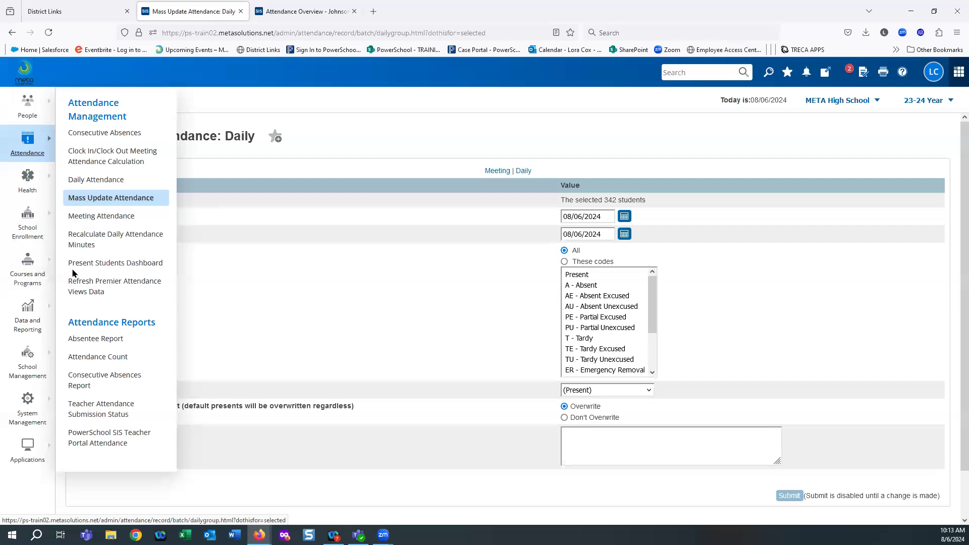
left_click(113, 263)
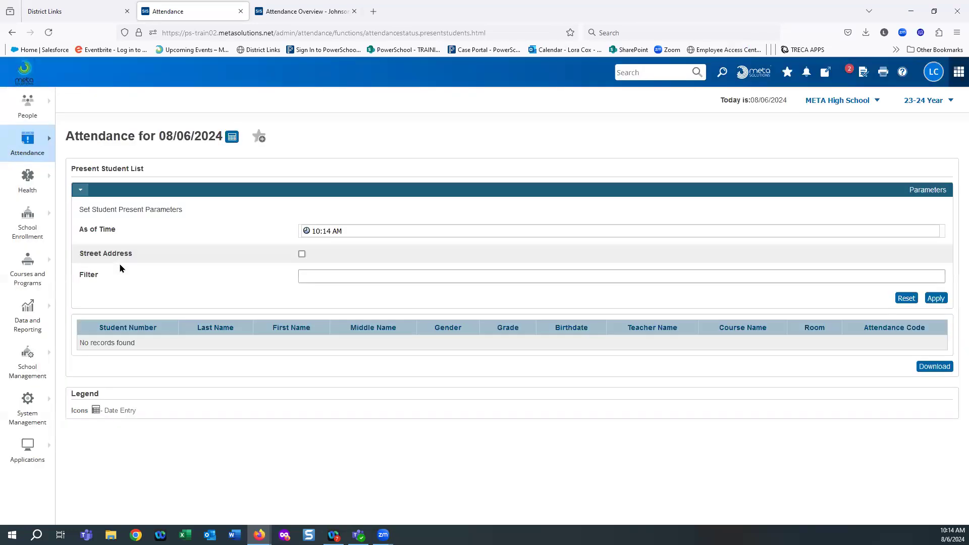
left_click(233, 138)
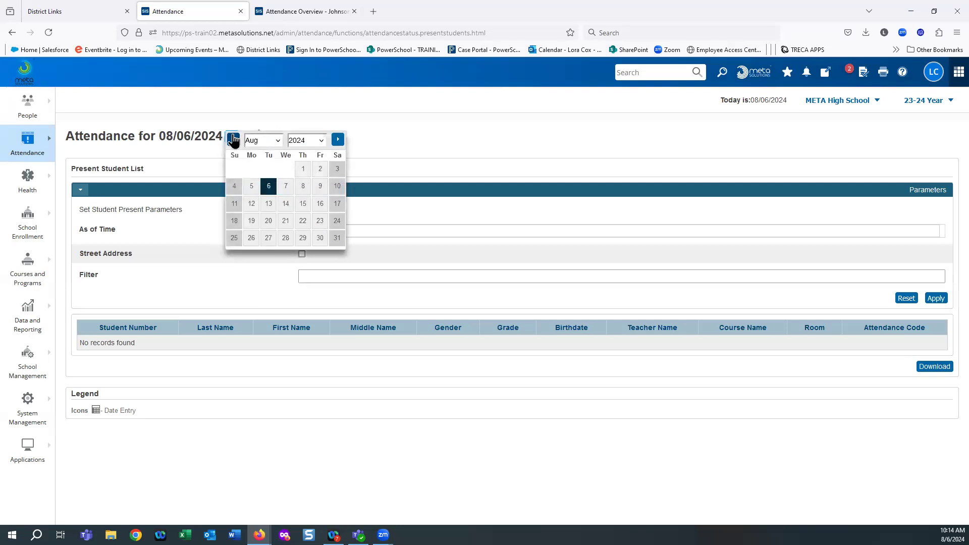
left_click(233, 140)
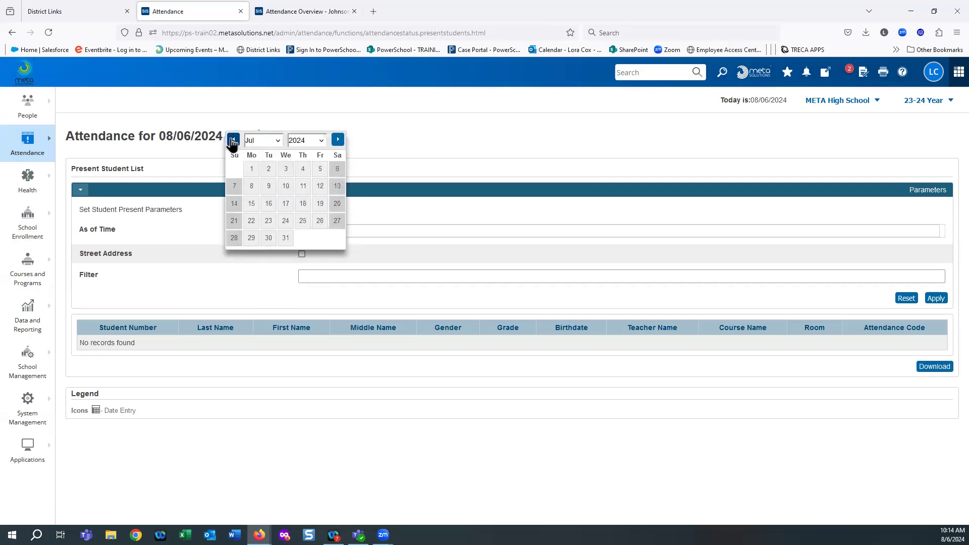
left_click(233, 140)
left_click(233, 139)
left_click(233, 139)
left_click(252, 169)
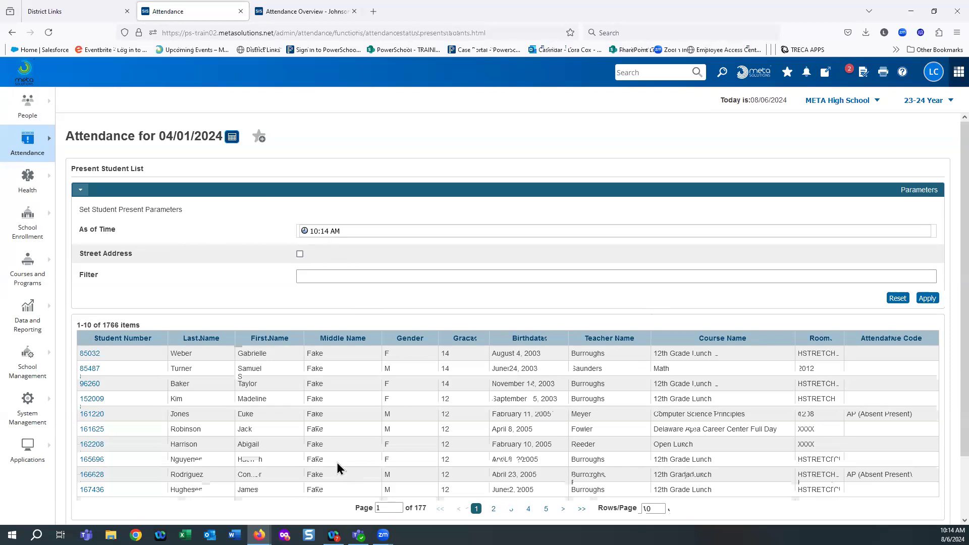
Apply an As of Time of 09:14 AM to the present student list and sort it by Course Name in descending order.
left_click(312, 236)
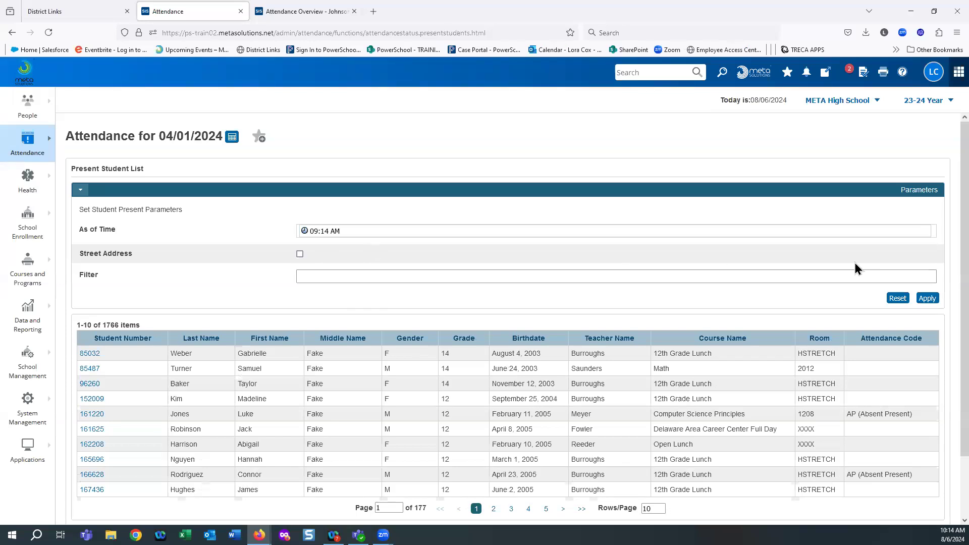
left_click(927, 298)
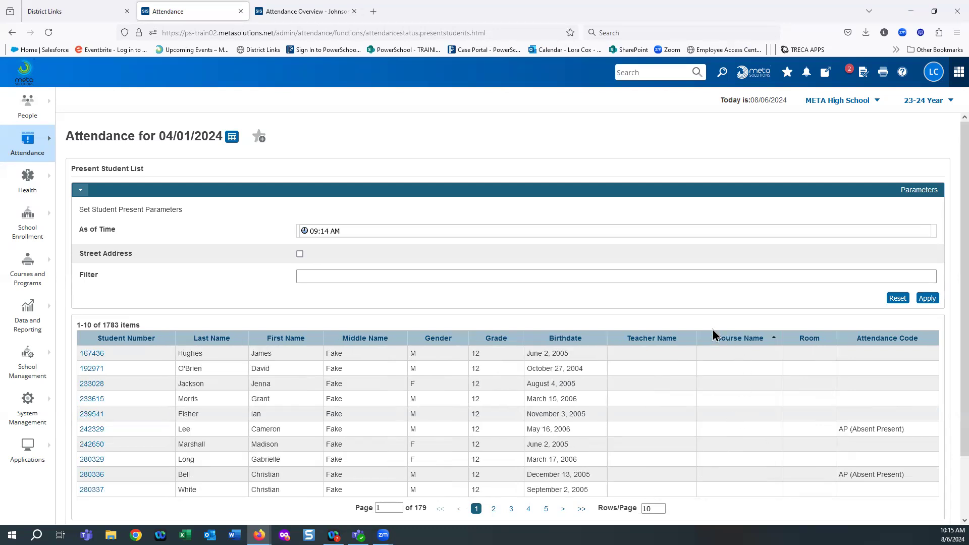
left_click(744, 341)
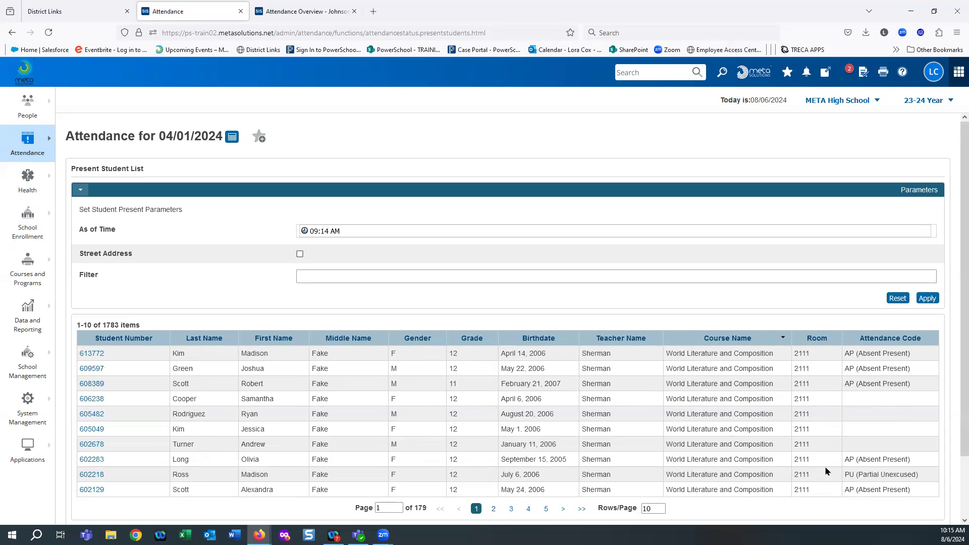
Set the present student list to show 100 rows per page.
scroll(822, 429, "down", 1)
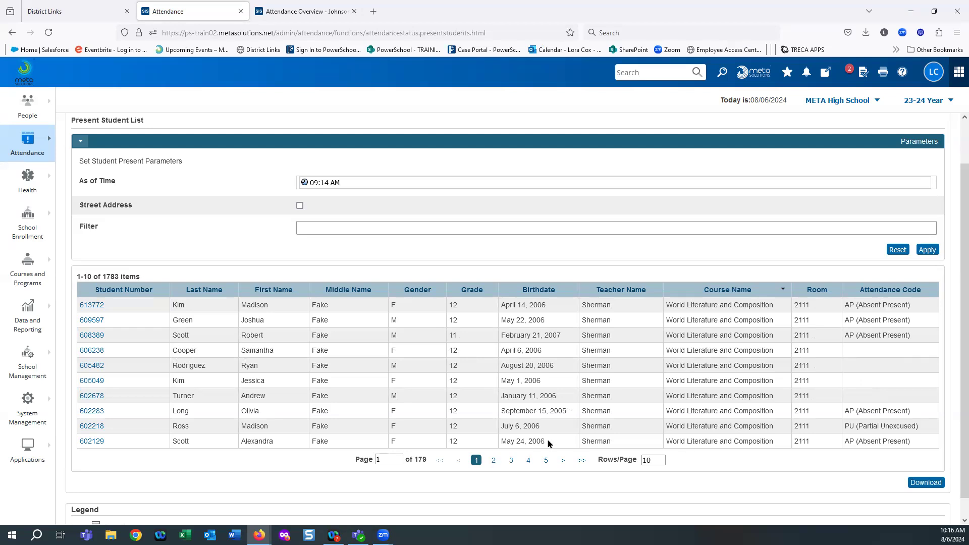
left_click(659, 459)
type("0")
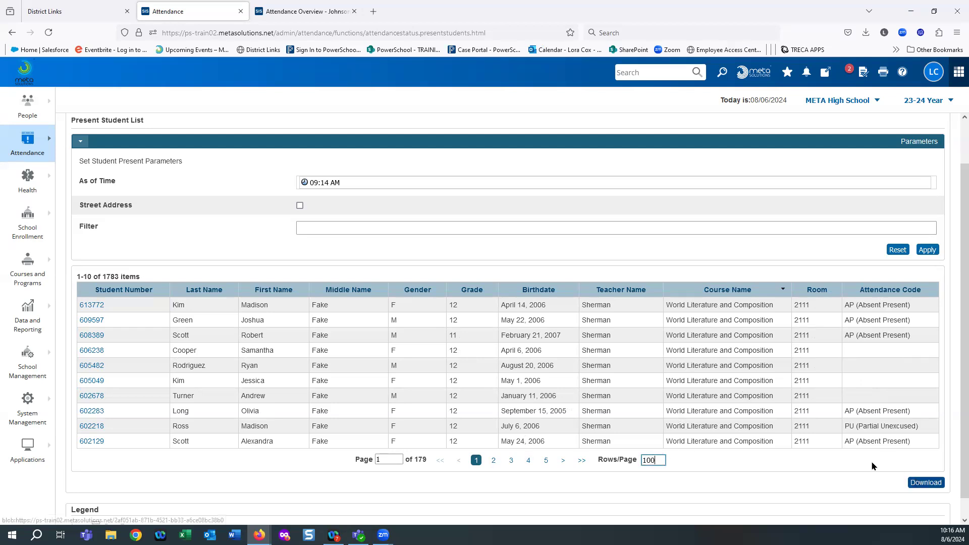
left_click(523, 449)
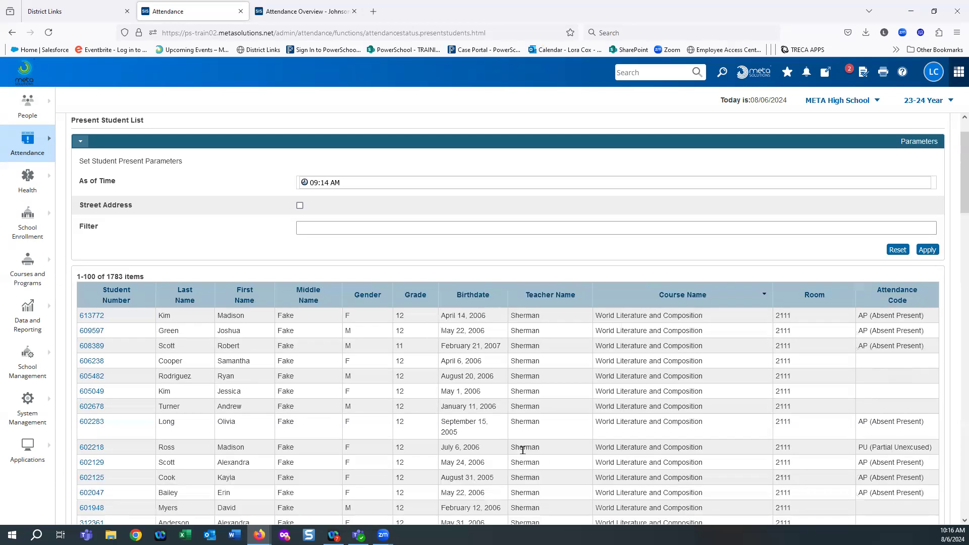
Include the Street Address column in the present student list and apply the parameters.
scroll(876, 354, "down", 3)
scroll(872, 361, "down", 7)
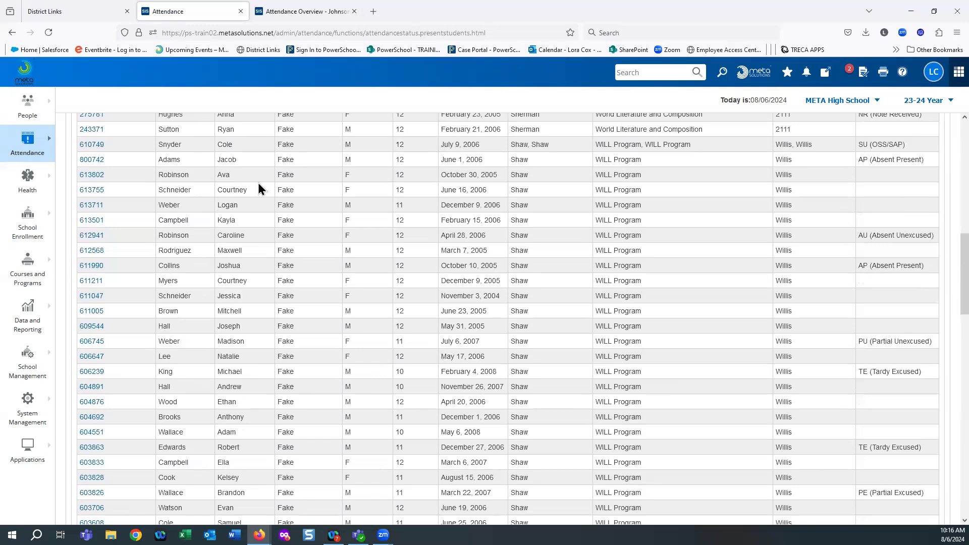
scroll(655, 243, "up", 4)
scroll(655, 243, "down", 1)
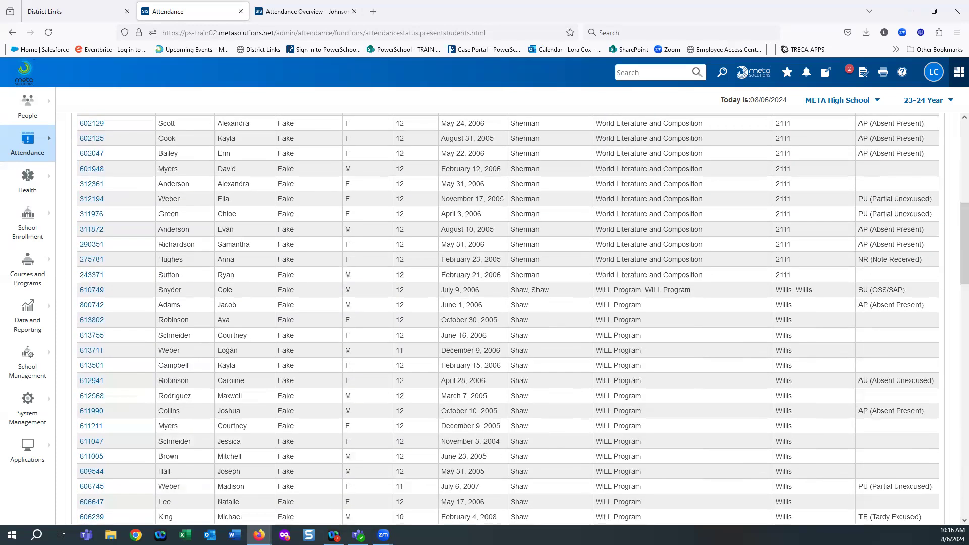
scroll(954, 252, "up", 8)
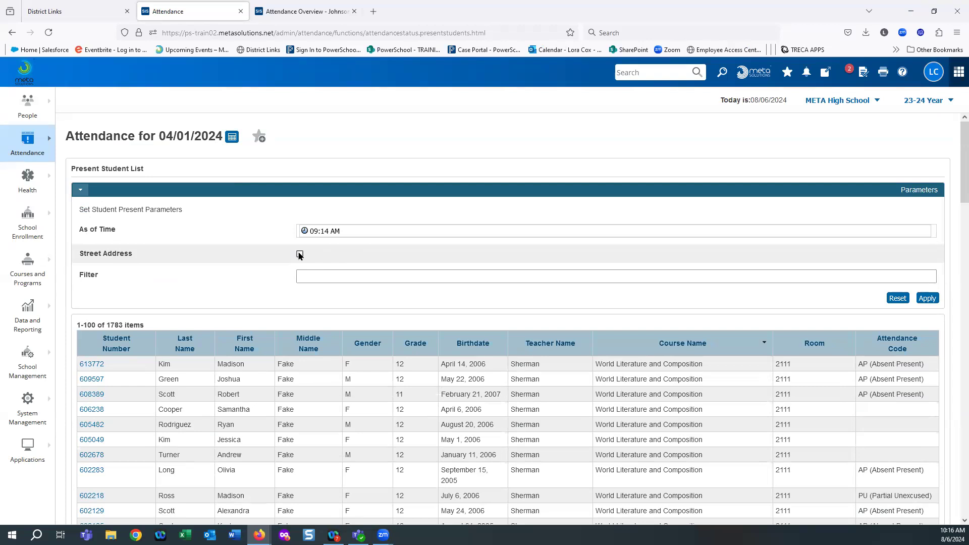
left_click(300, 254)
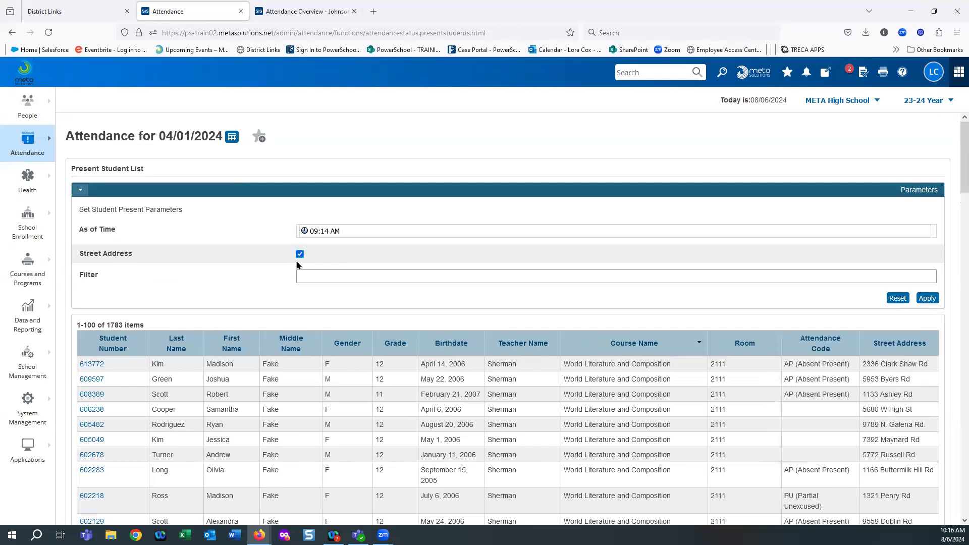
left_click(927, 299)
Try to download the present student list as the text file Present_Students_4_1_2024-09_14_AM.
scroll(931, 398, "down", 3)
left_click_drag(964, 183, 964, 470)
left_click(916, 513)
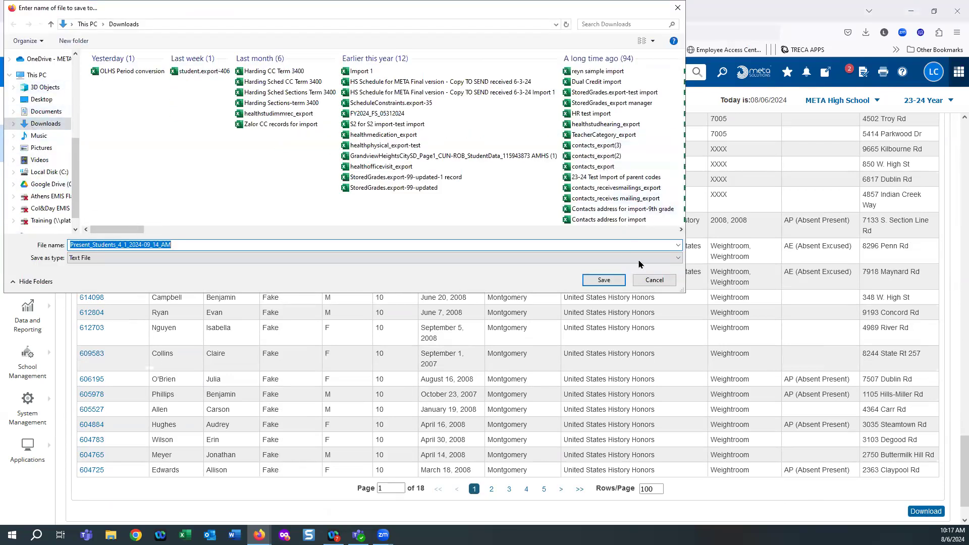
left_click(655, 281)
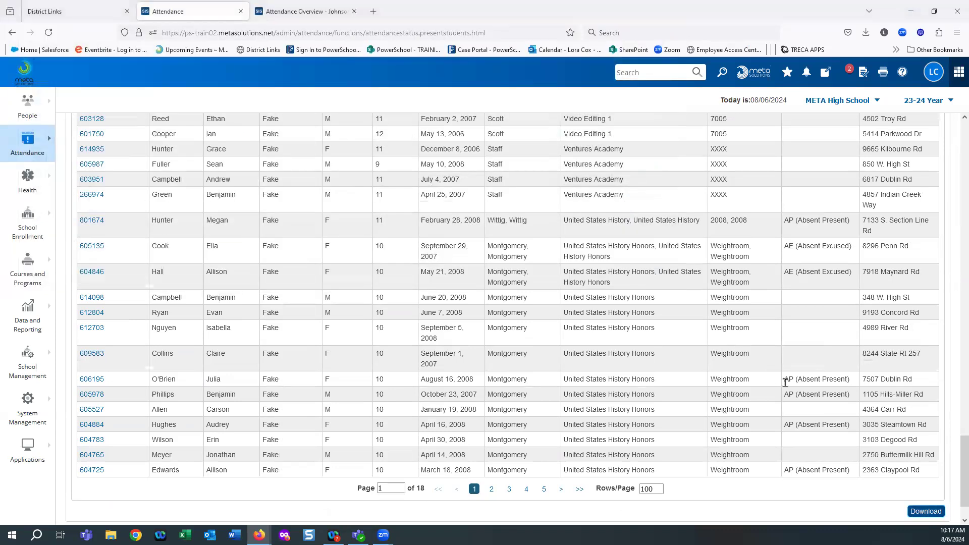
scroll(785, 382, "up", 15)
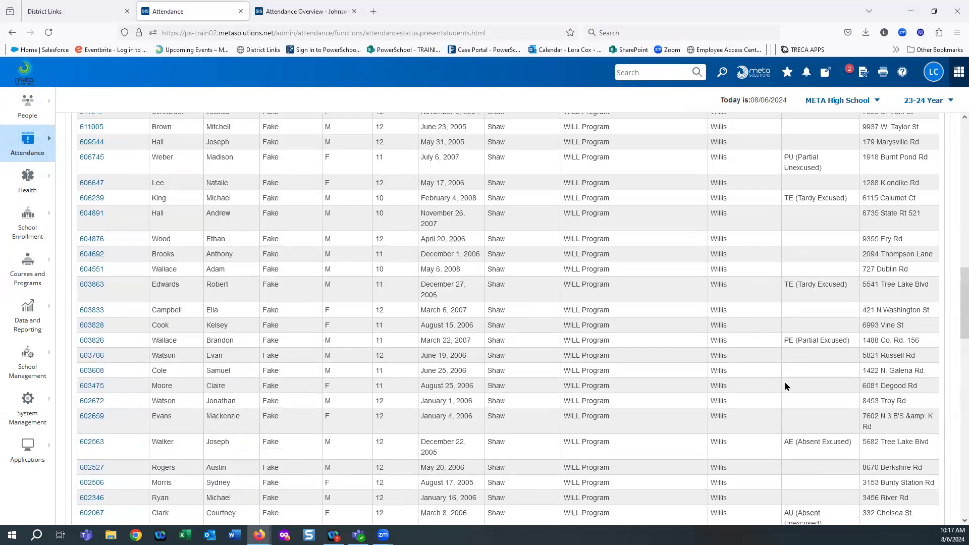
scroll(784, 386, "up", 15)
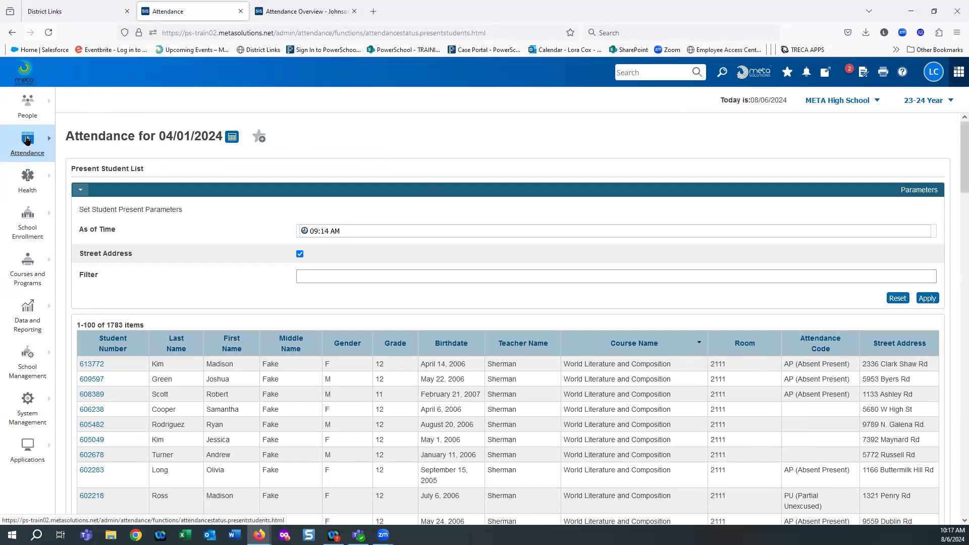
Open Teacher Attendance Submission Status and submit it for 04/01/2024, showing all teachers in alphabetic order.
mouse_move(27, 140)
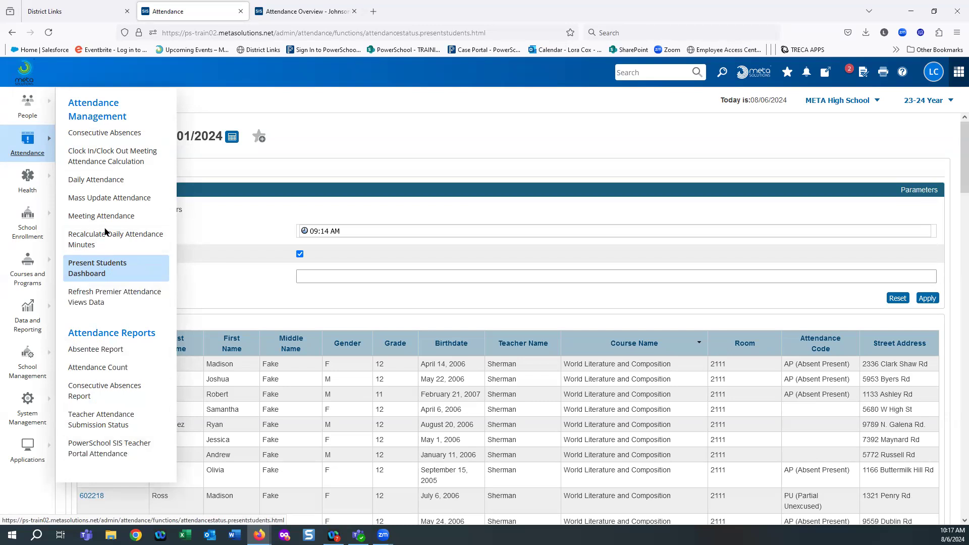
left_click(89, 418)
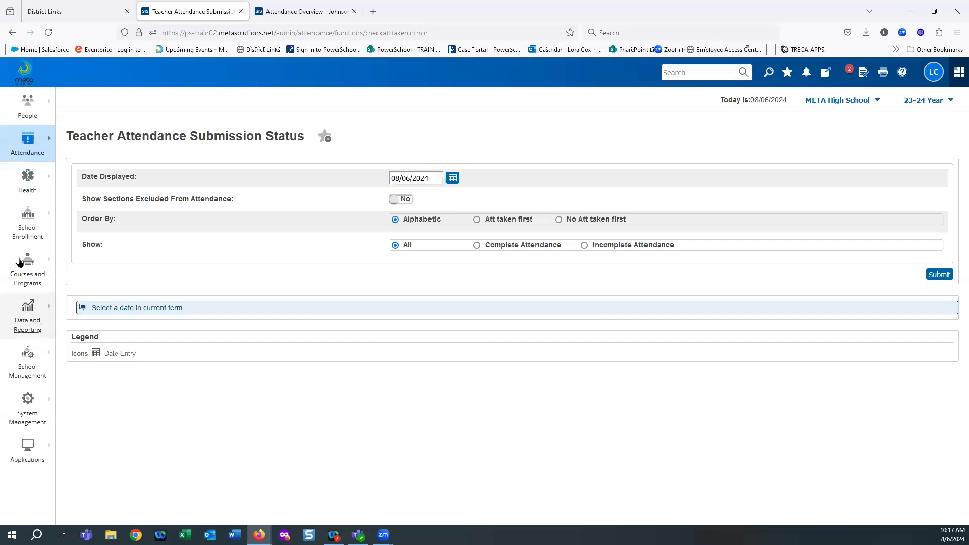
left_click(27, 144)
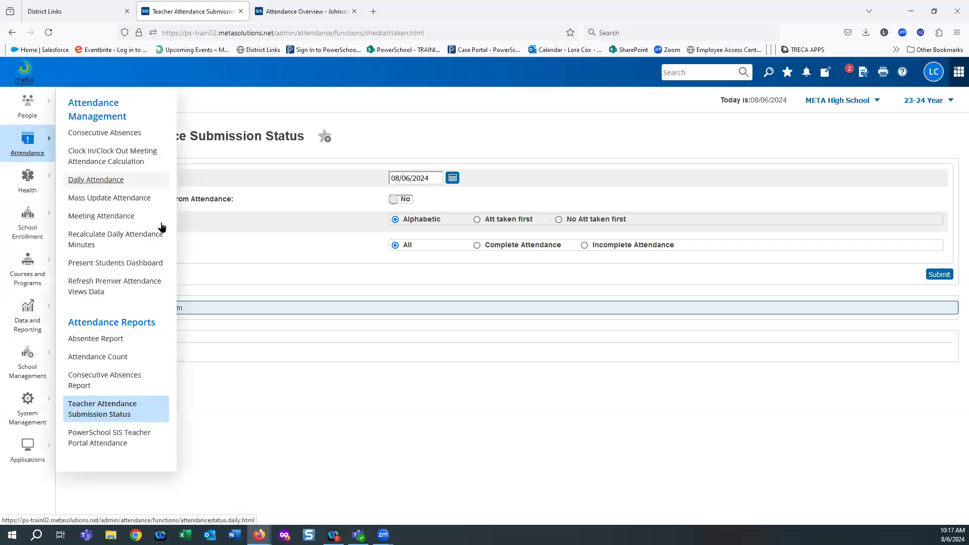
left_click(106, 416)
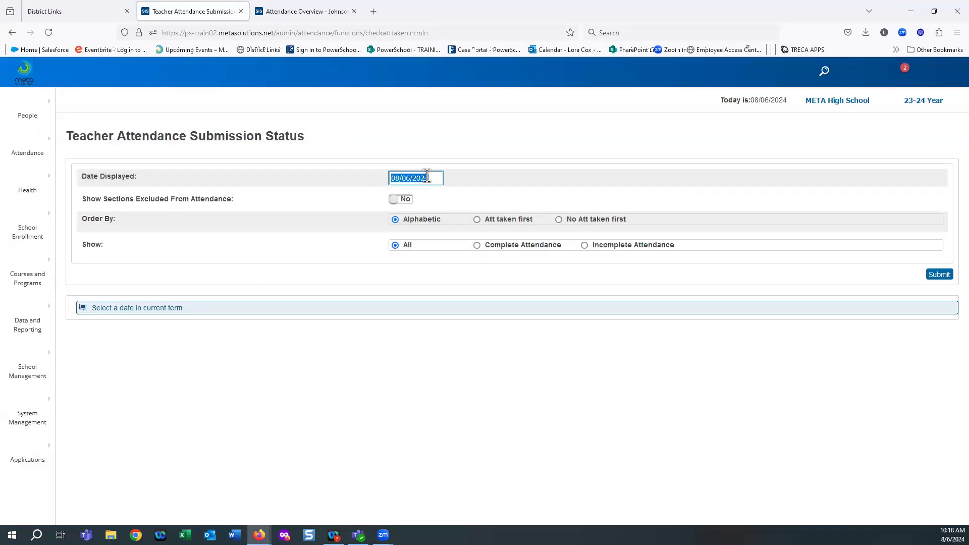
left_click(452, 181)
left_click(396, 194)
left_click(396, 194)
left_click(396, 194)
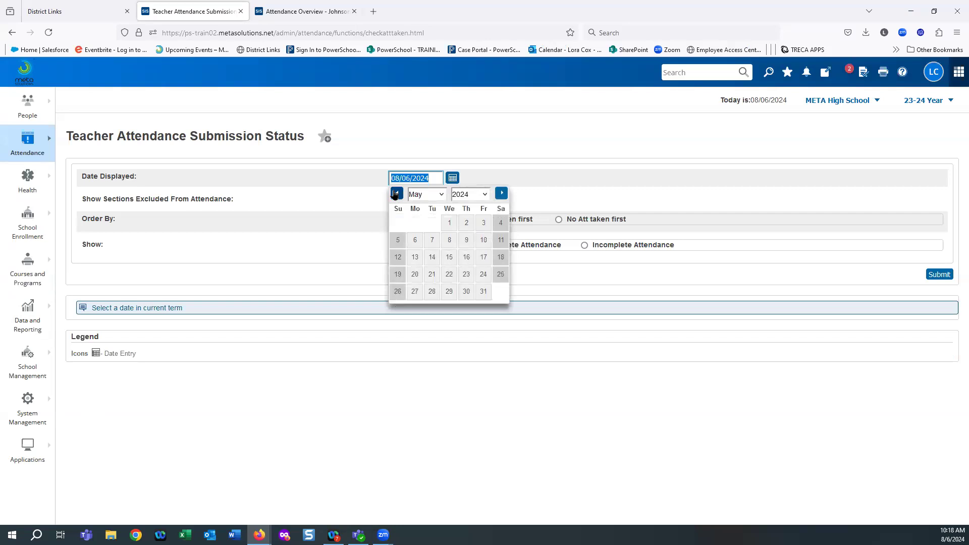
left_click(396, 194)
left_click(409, 307)
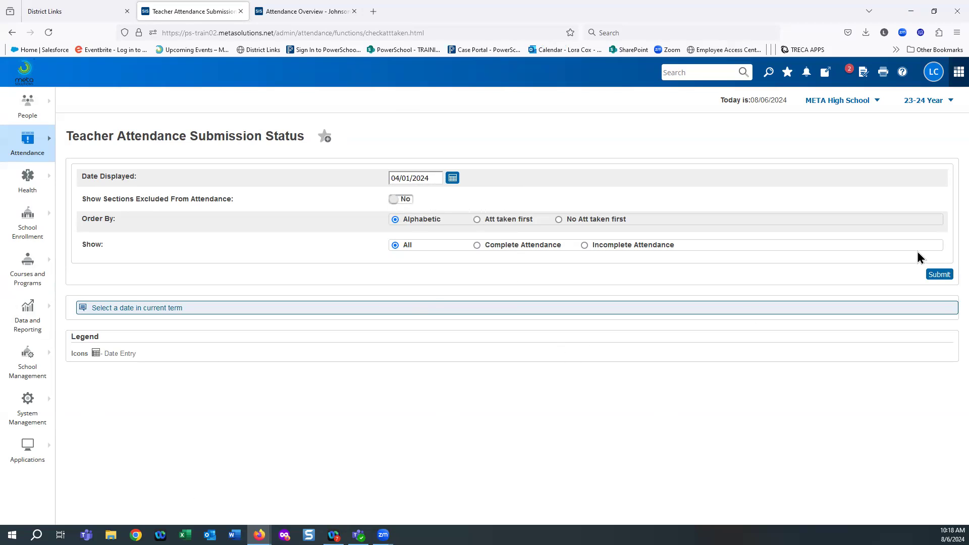
left_click(932, 277)
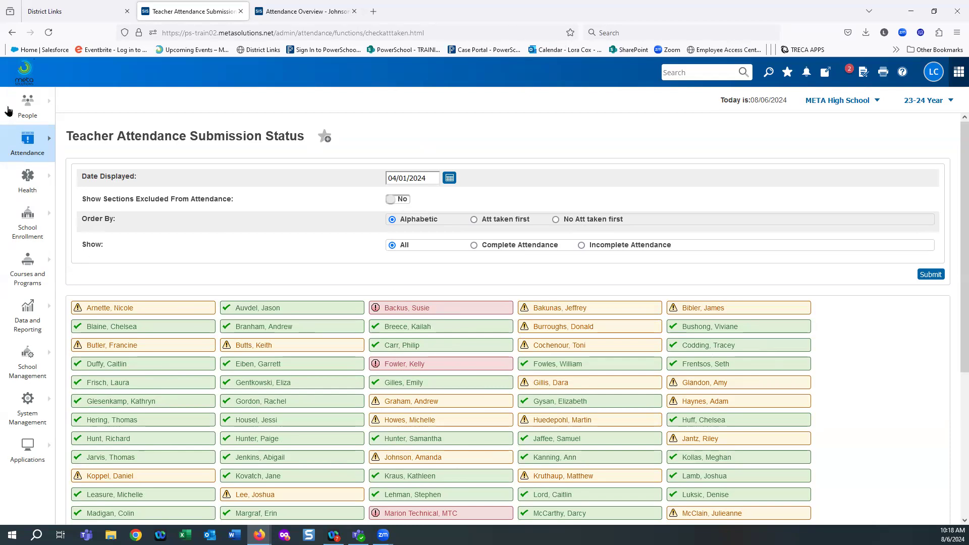
Open Daily Attendance and set its date to 04/01/2024.
left_click(31, 151)
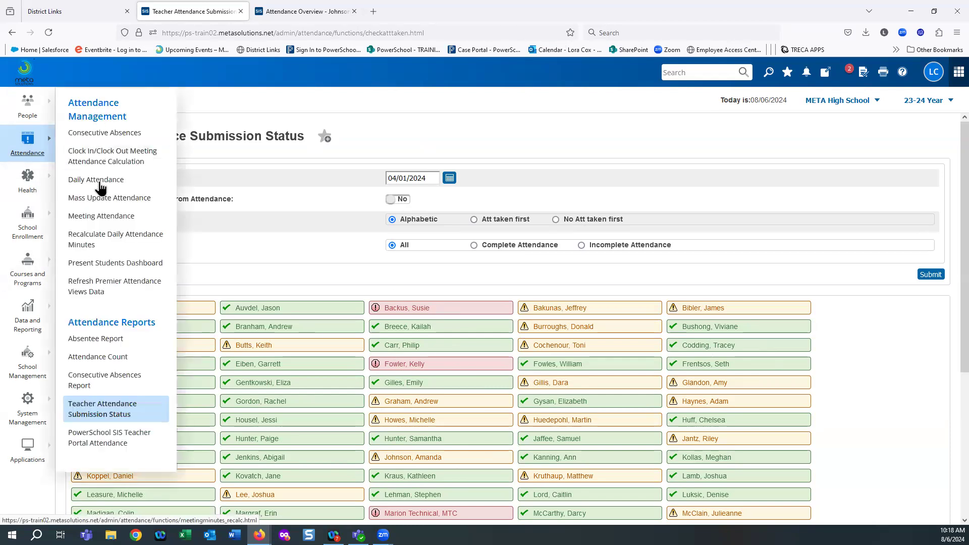
left_click(92, 342)
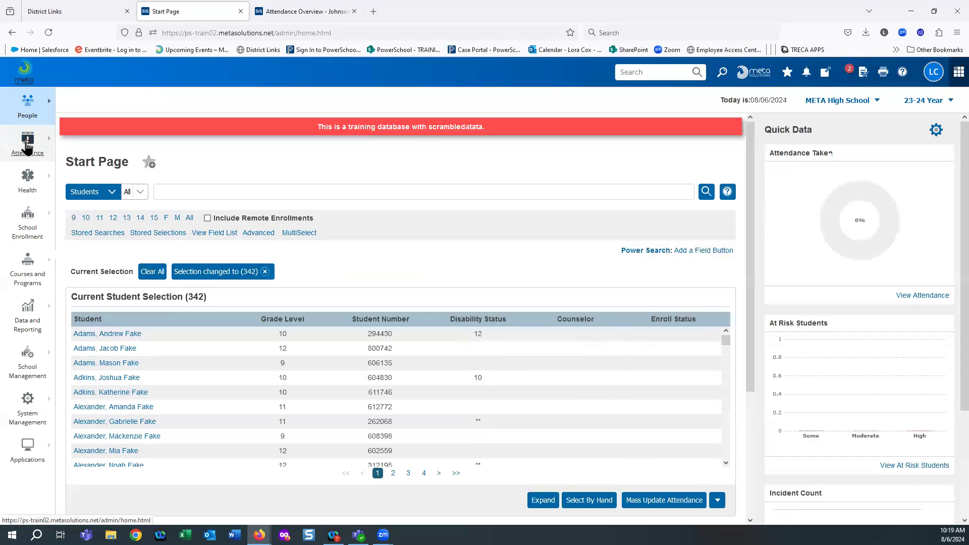
left_click(28, 147)
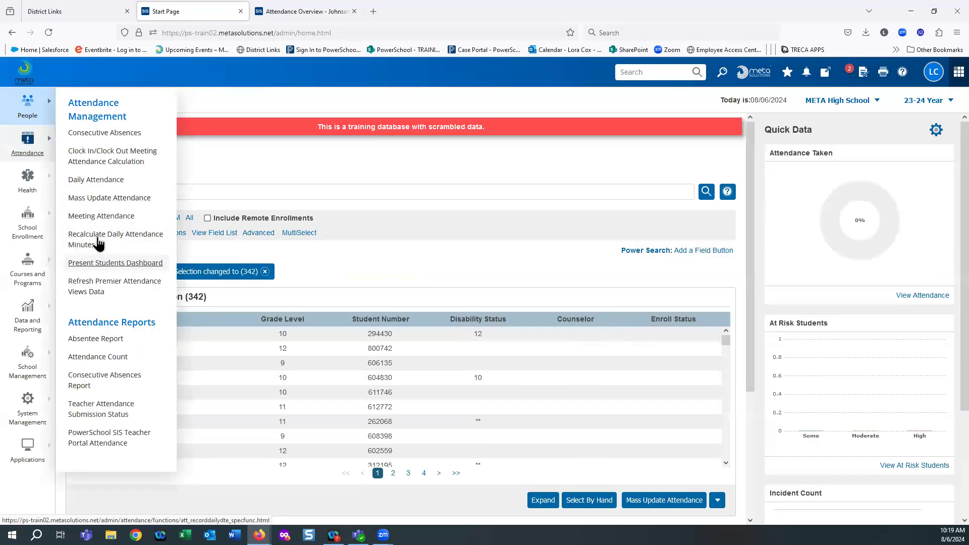
left_click(91, 180)
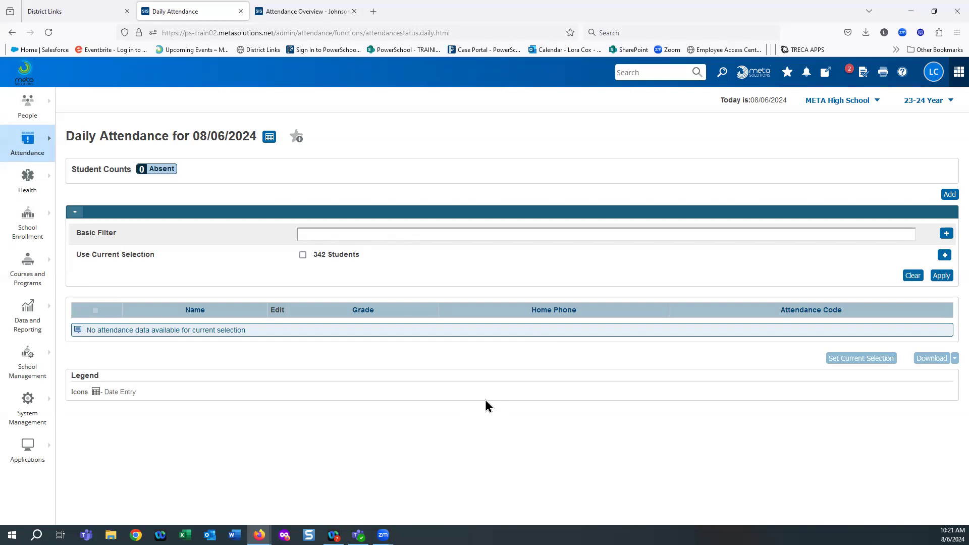
left_click(28, 137)
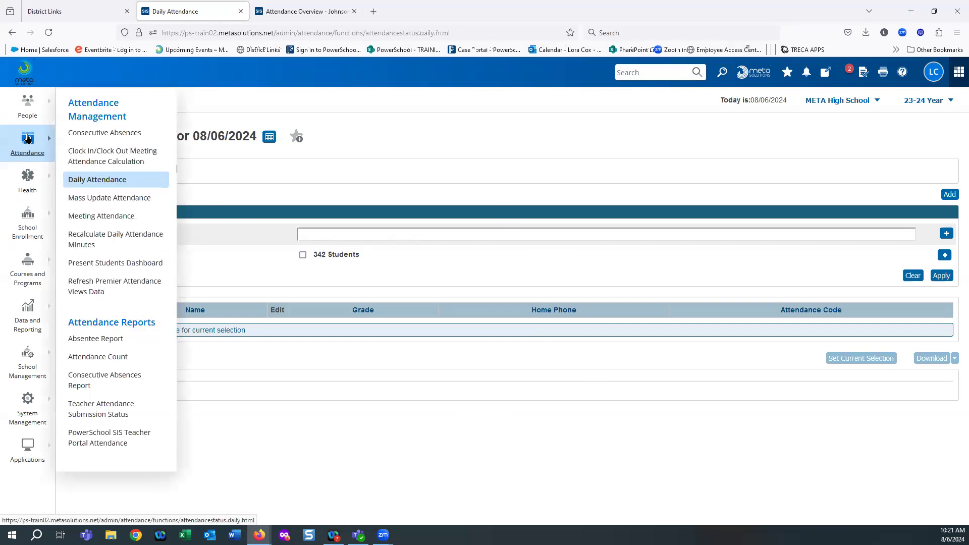
left_click(96, 182)
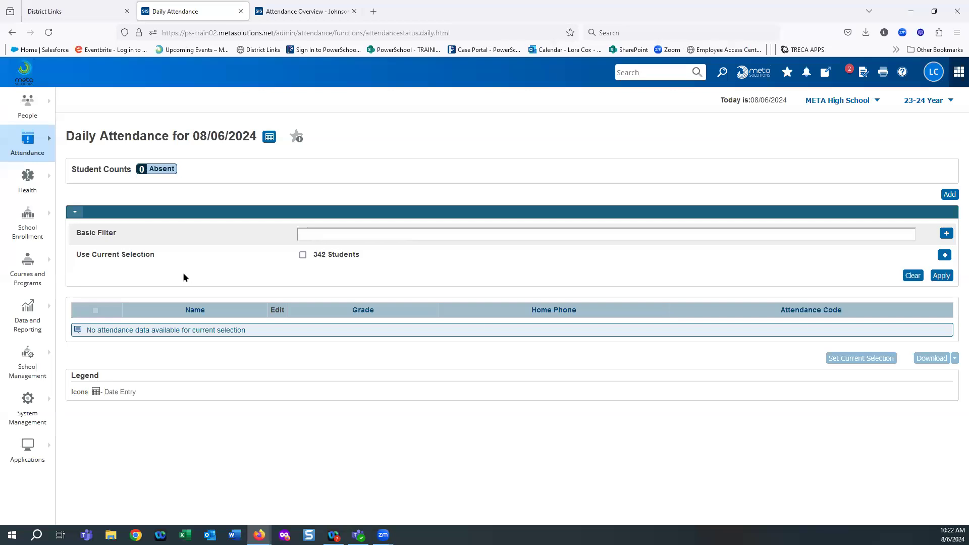
left_click(270, 137)
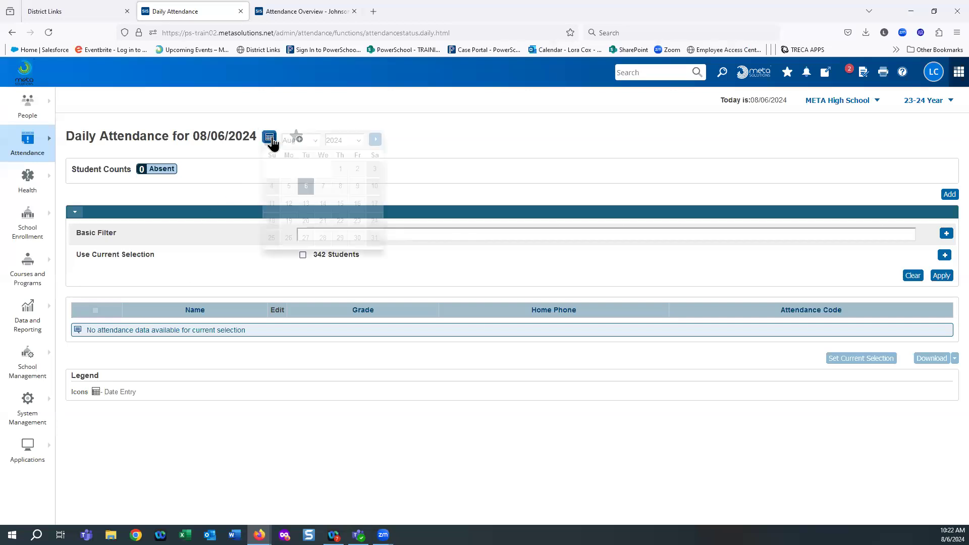
left_click(271, 139)
left_click(271, 140)
left_click(270, 139)
left_click(270, 140)
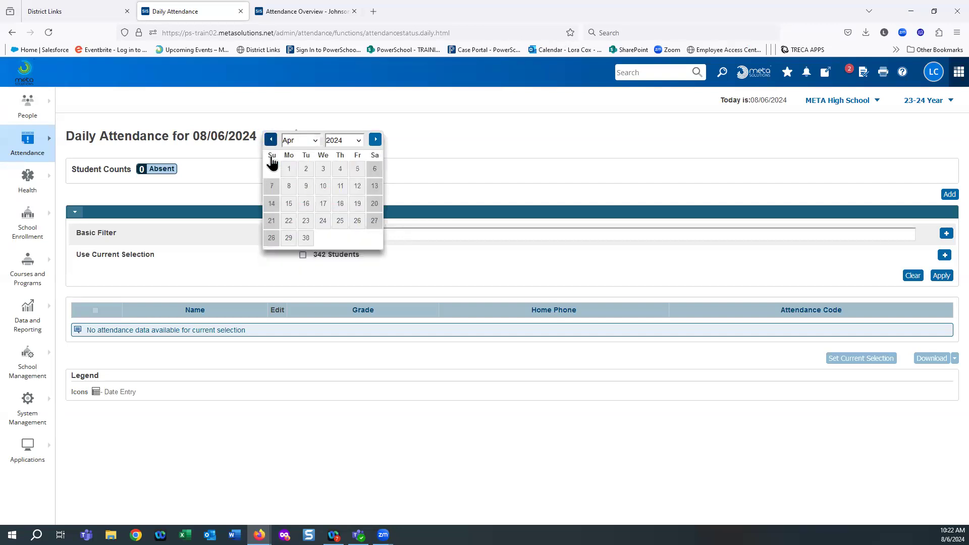
left_click(288, 170)
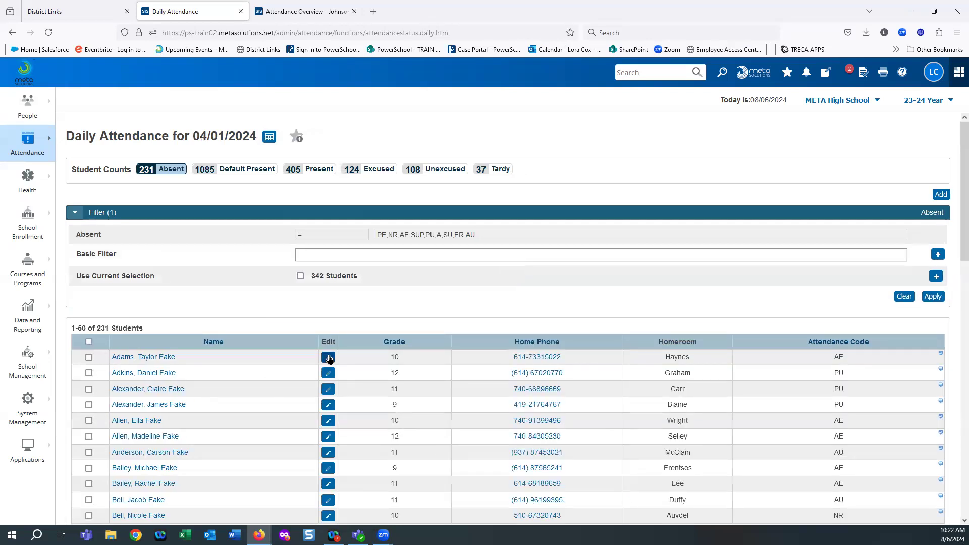
Open the first listed student's daily attendance and try to save a clock record from 09:00 AM to 03:00 PM.
left_click(328, 358)
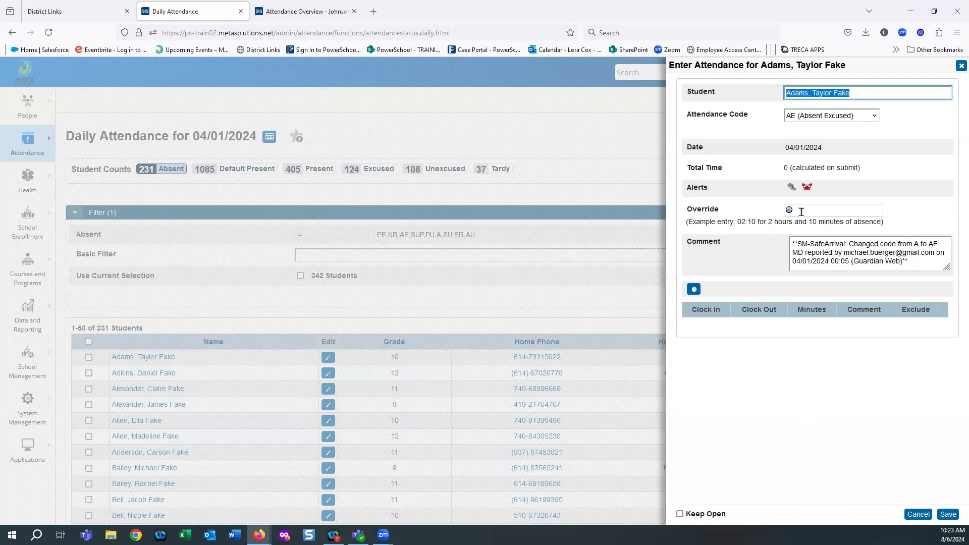
left_click(694, 288)
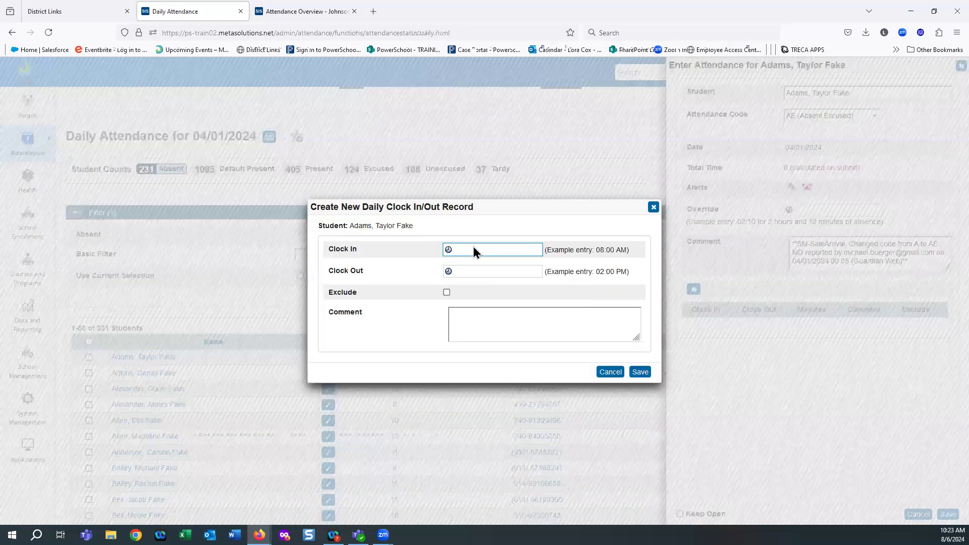
type("9:00 AM")
left_click(474, 270)
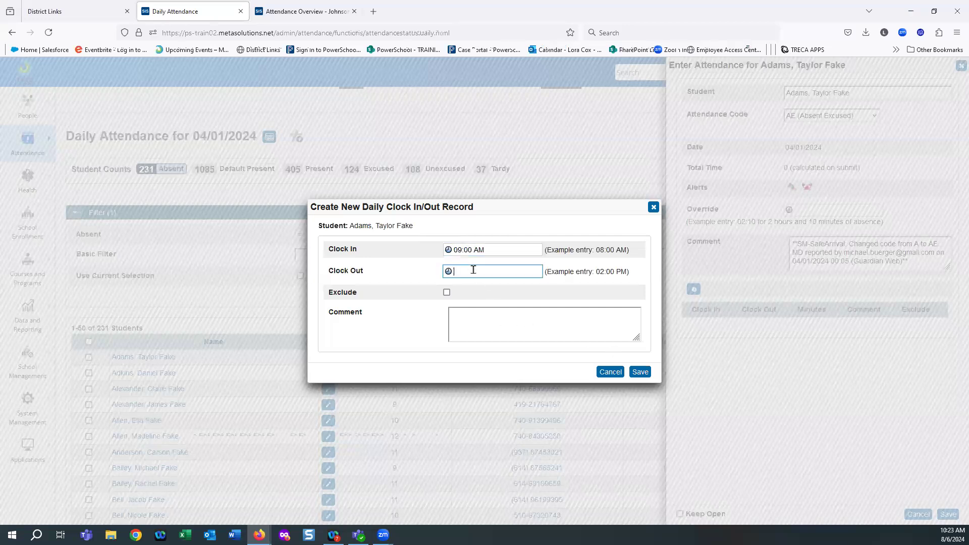
type("3:00 PM")
left_click(479, 271)
type("p")
left_click(639, 376)
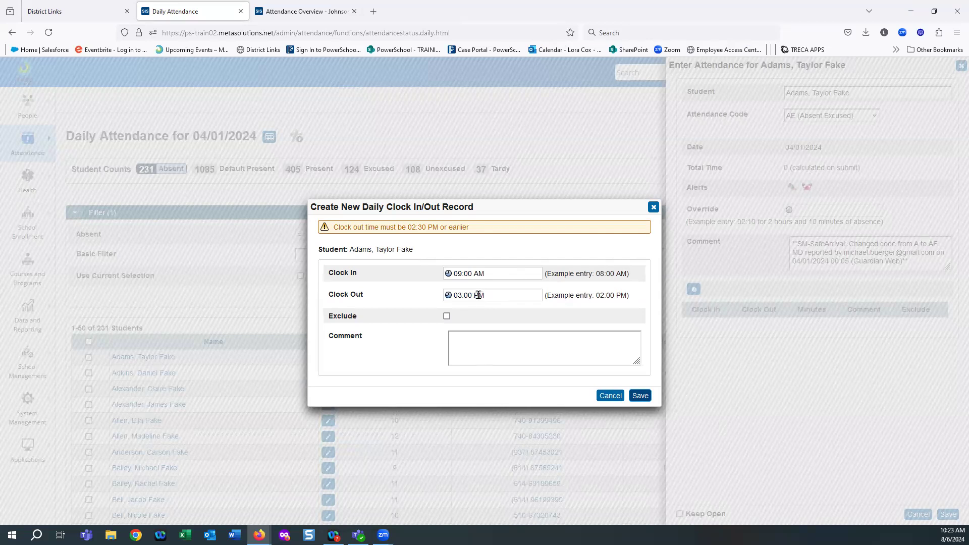
Set the clock record's Clock Out time to 02:30 PM and save the record.
left_click(458, 294)
type("2")
left_click(469, 271)
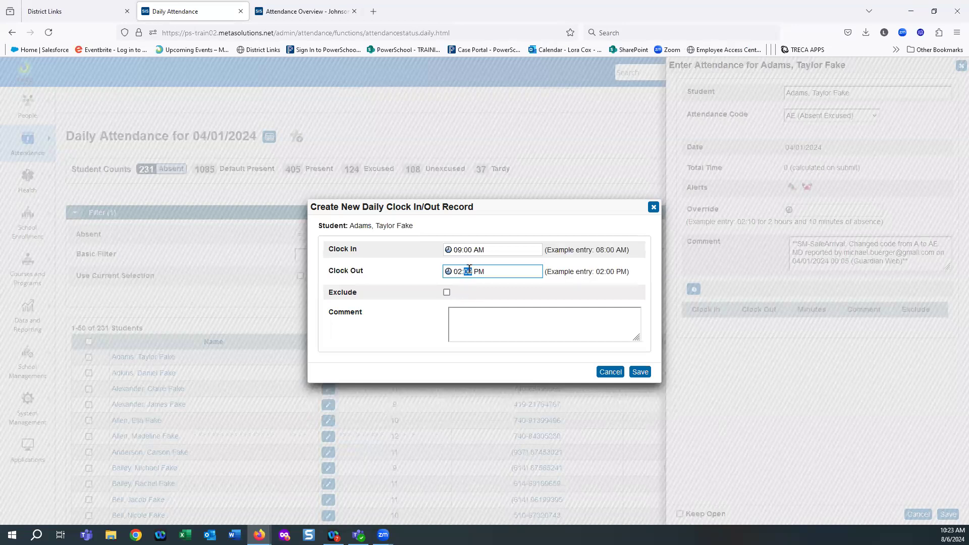
type("23")
key("BackSpace")
type("232")
key("Right")
key("Tab")
left_click(473, 273)
key("Right")
key("Right")
left_click(467, 274)
left_click(637, 374)
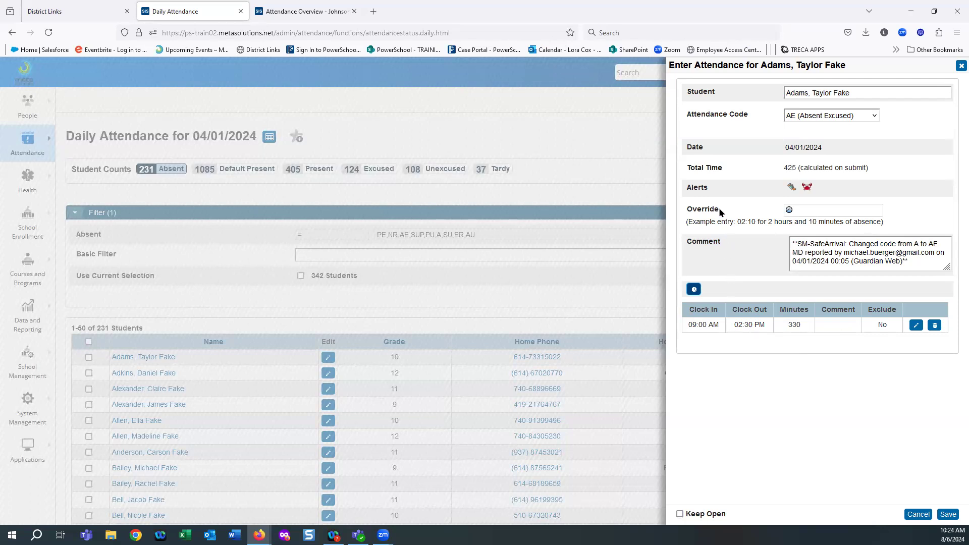
Enter an absence Override of 01:00 in the student's daily attendance and cancel the form without saving.
left_click(801, 211)
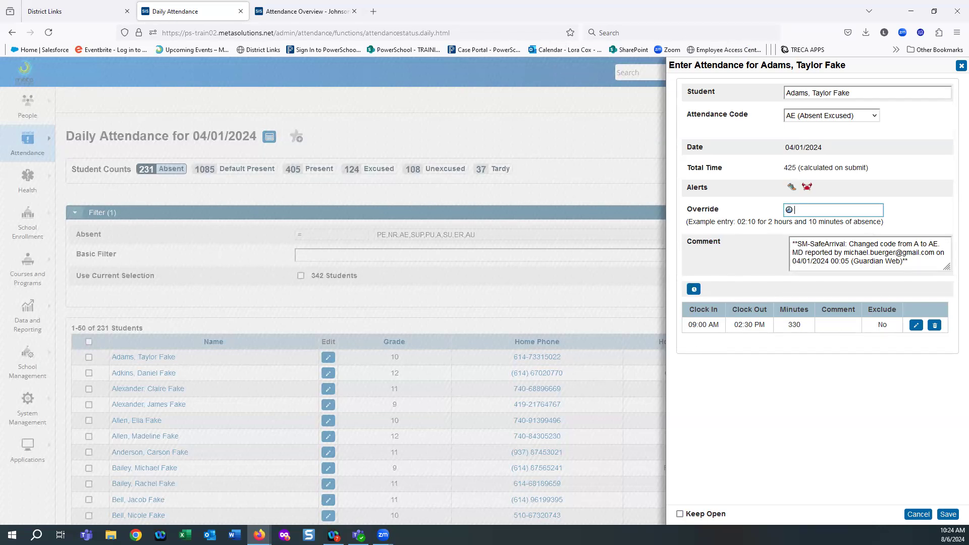
type("1:00")
left_click(814, 425)
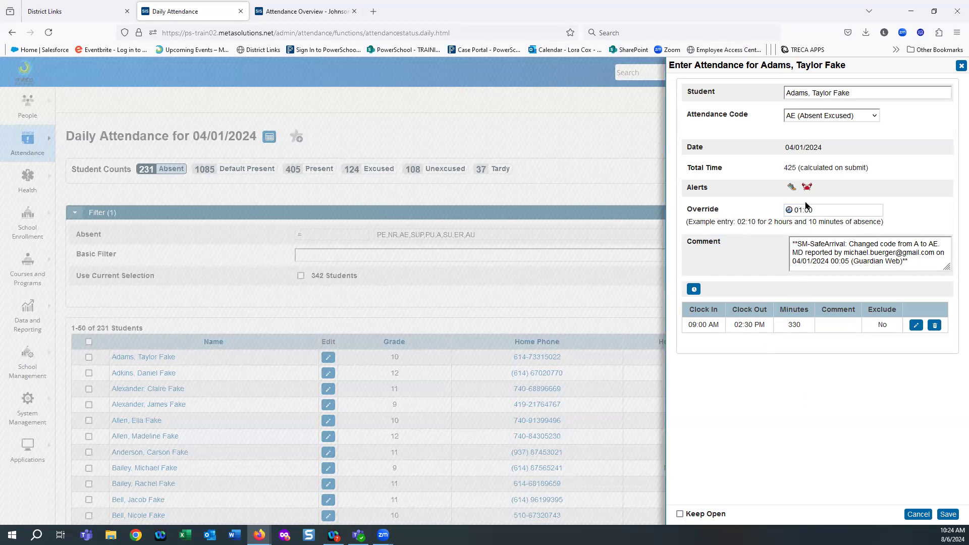
left_click(827, 209)
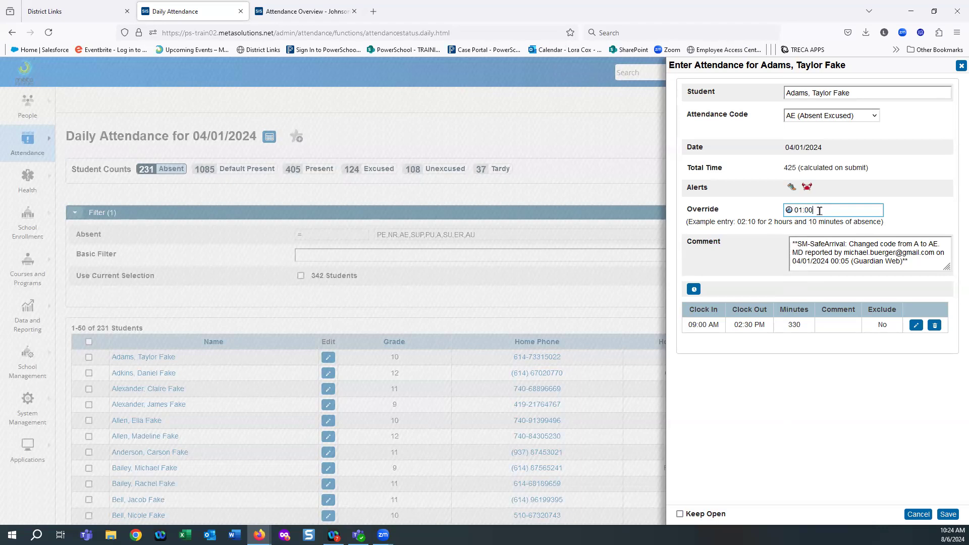
left_click(789, 445)
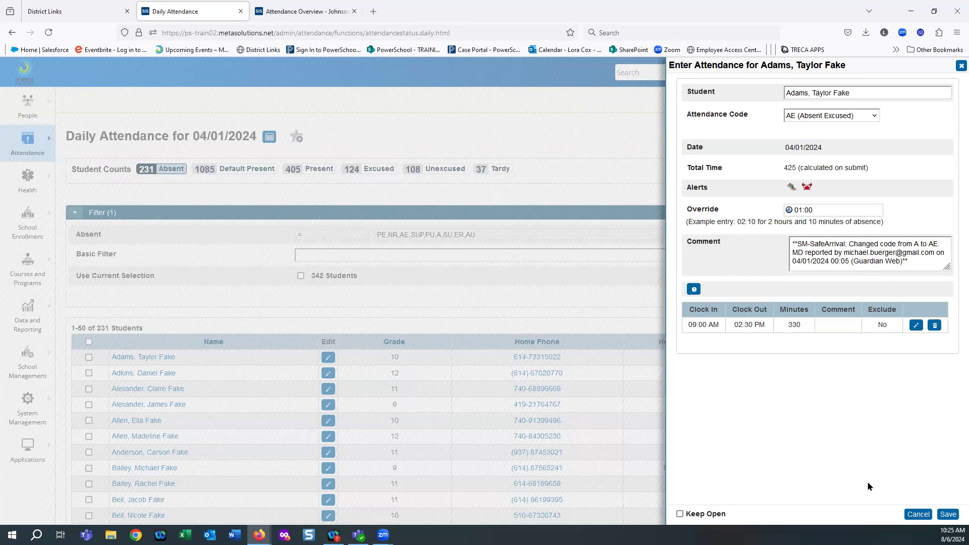
left_click(918, 514)
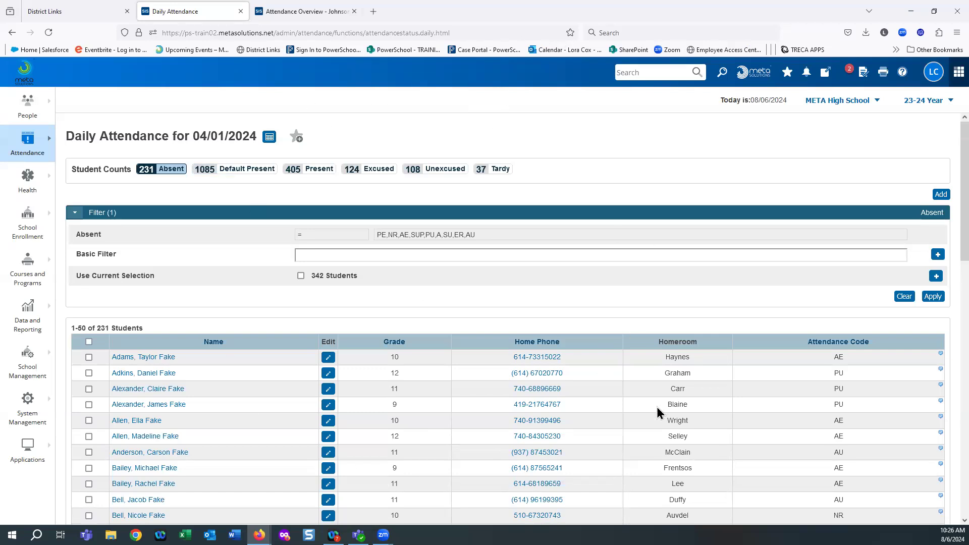
Open the Attendance Overview of the first student in the Daily Attendance list.
scroll(700, 396, "down", 1)
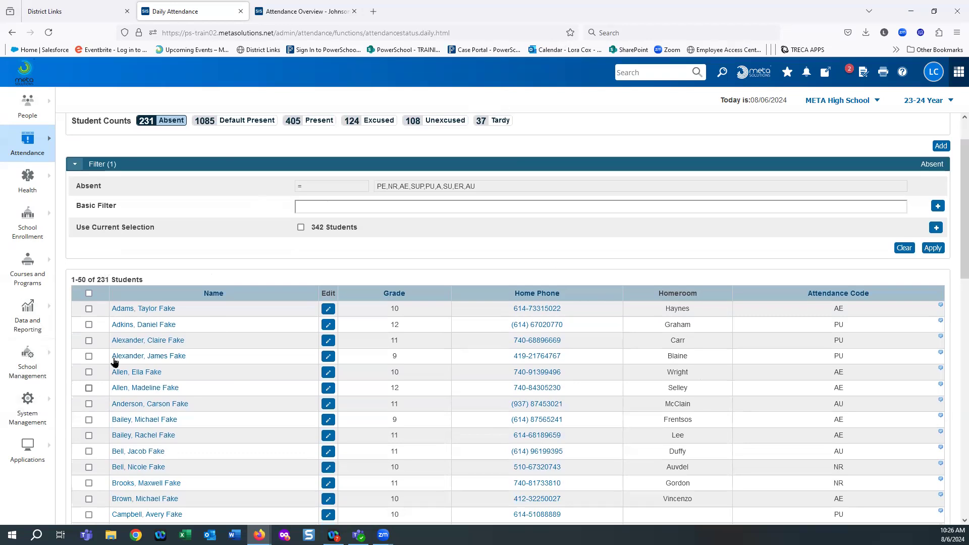
left_click(145, 310)
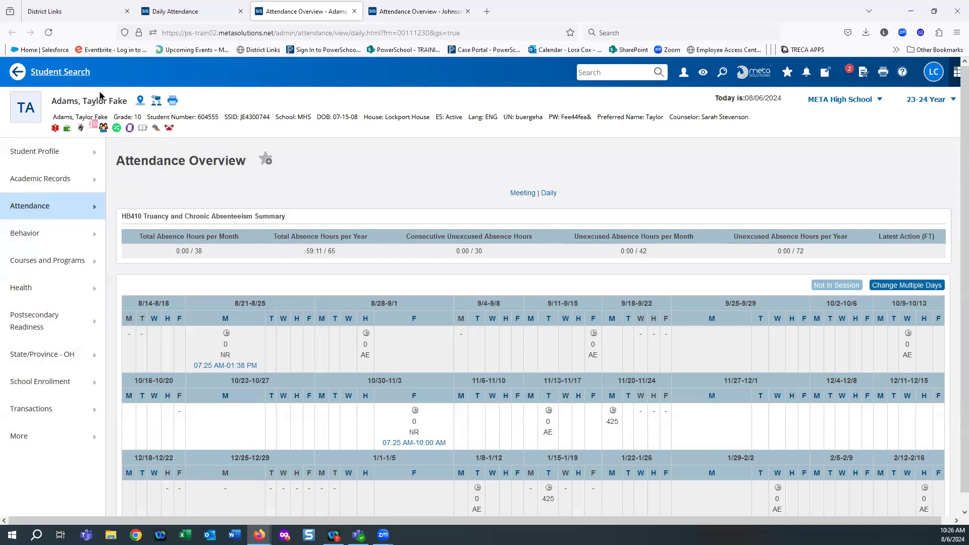
left_click(20, 211)
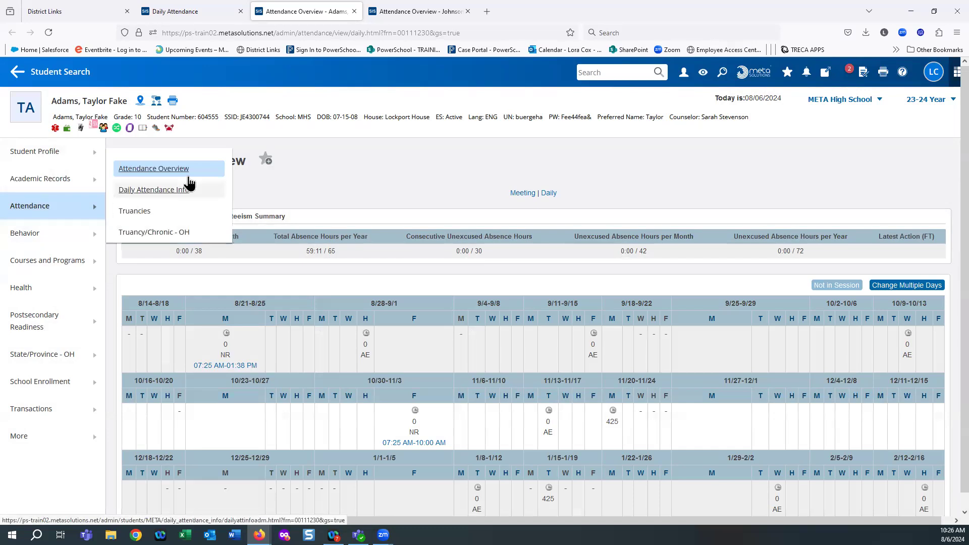
left_click(168, 173)
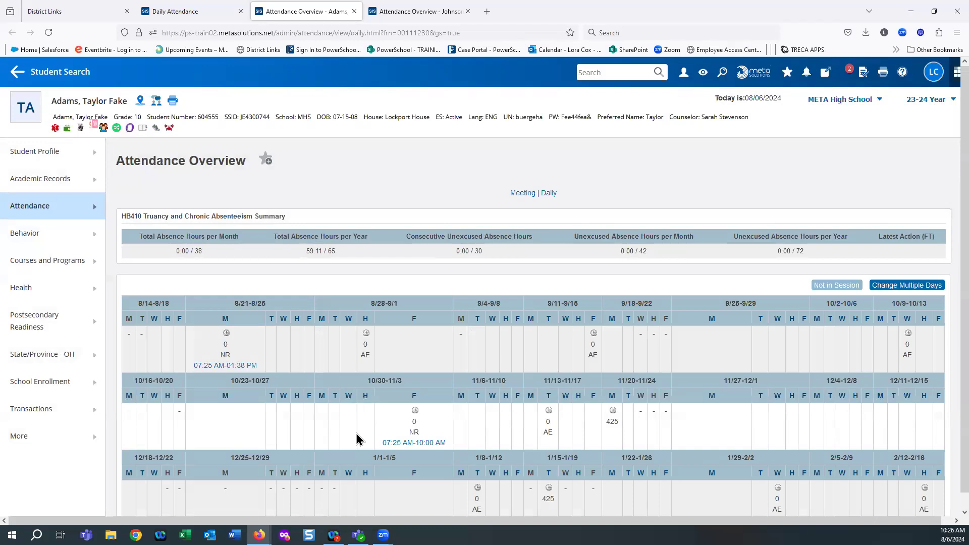
Examine the student's Daily attendance view, including the HB410 absence summary, attendance codes and clock times across the year's weeks.
scroll(573, 378, "down", 2)
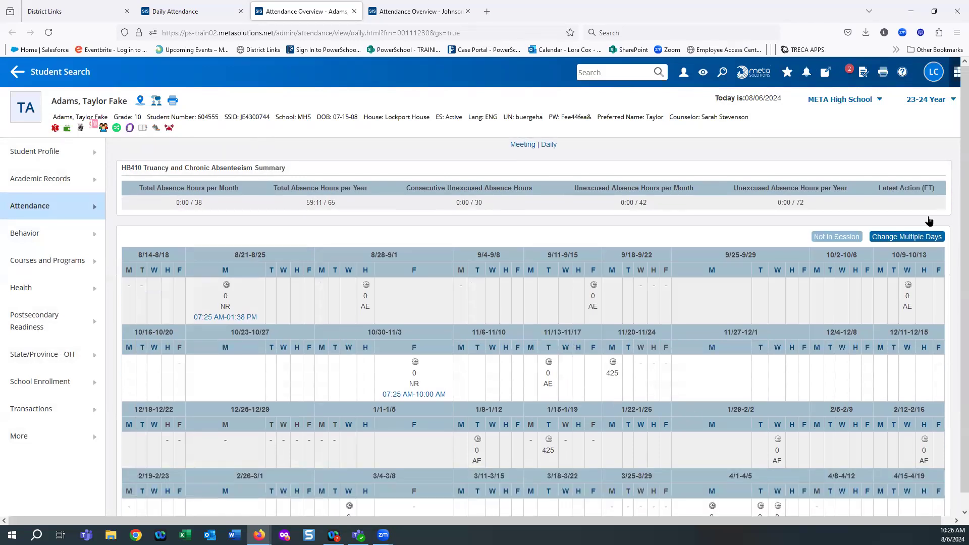
scroll(858, 283, "up", 2)
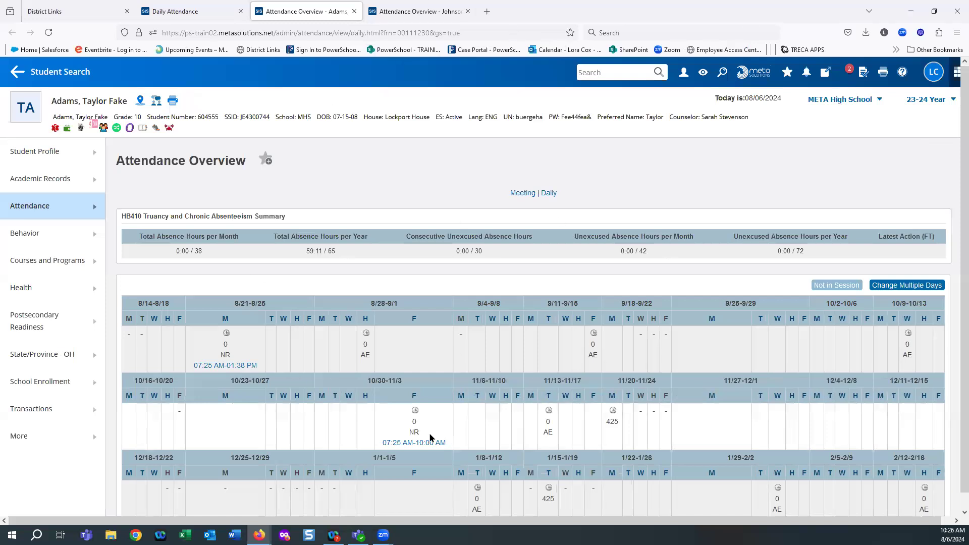
scroll(761, 400, "down", 2)
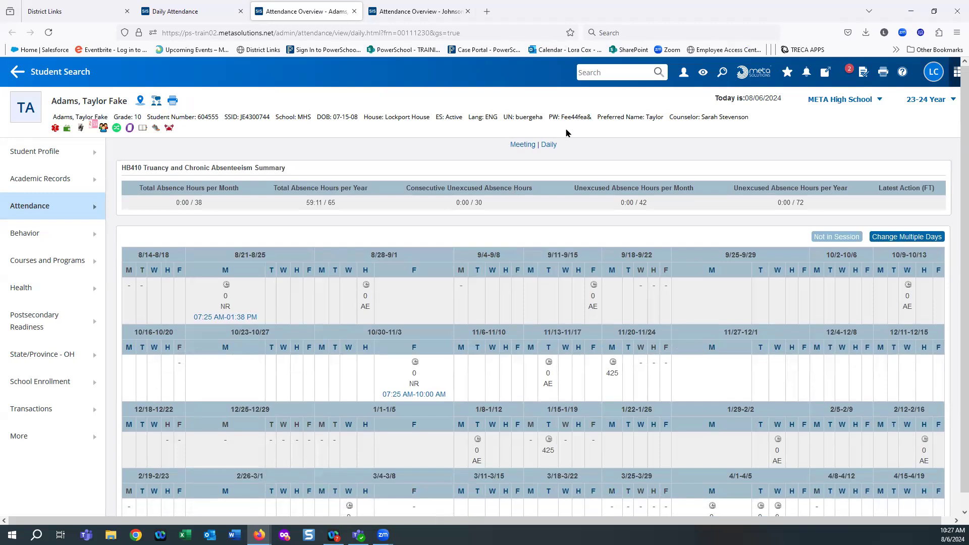
left_click(549, 145)
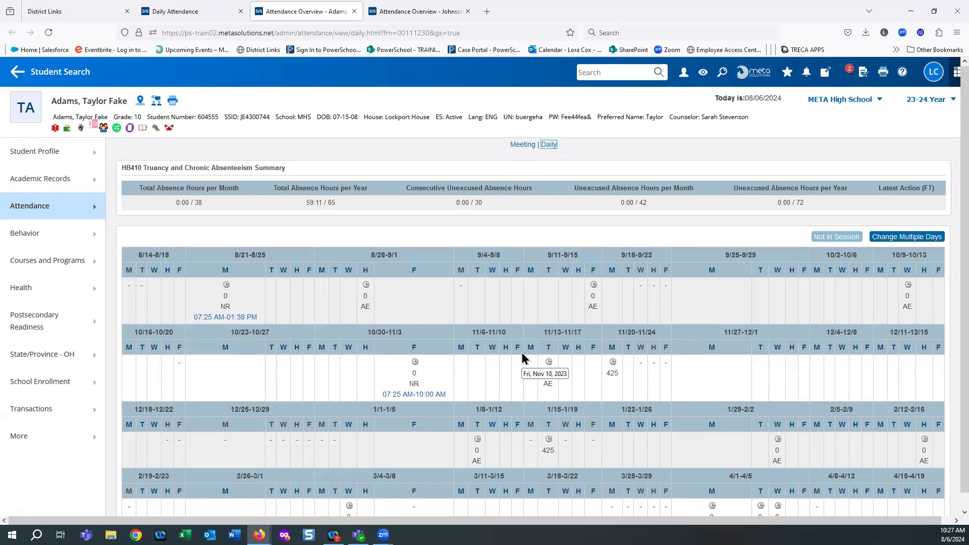
scroll(696, 383, "down", 3)
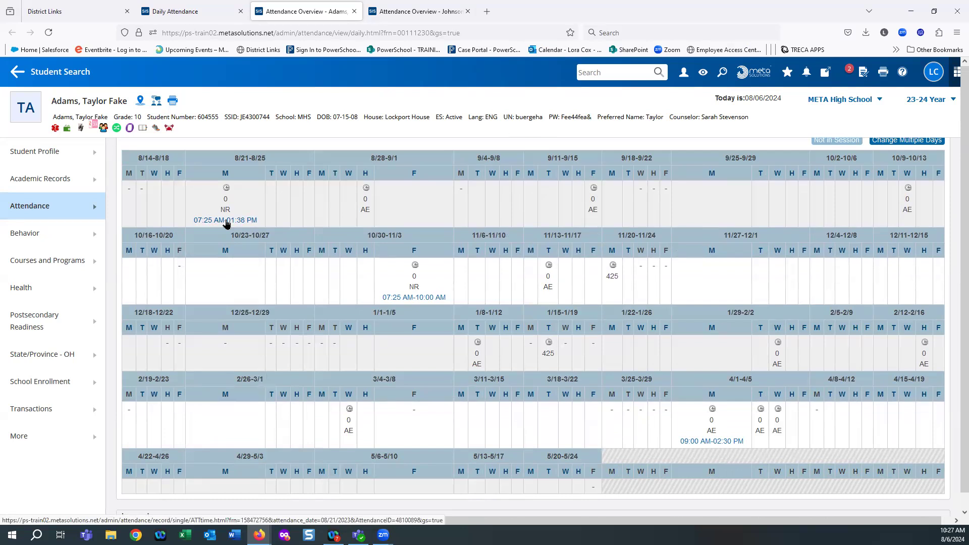
scroll(380, 286, "down", 2)
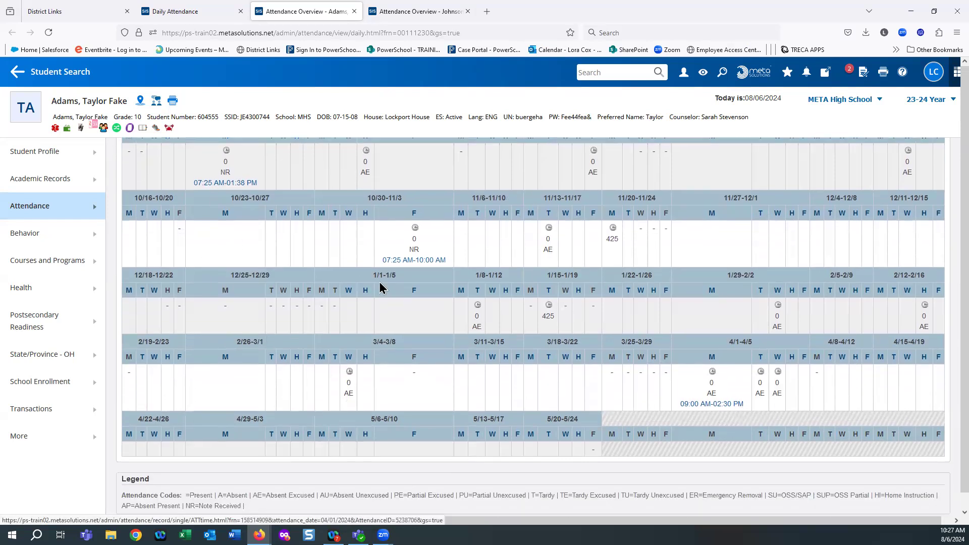
scroll(687, 512, "up", 5)
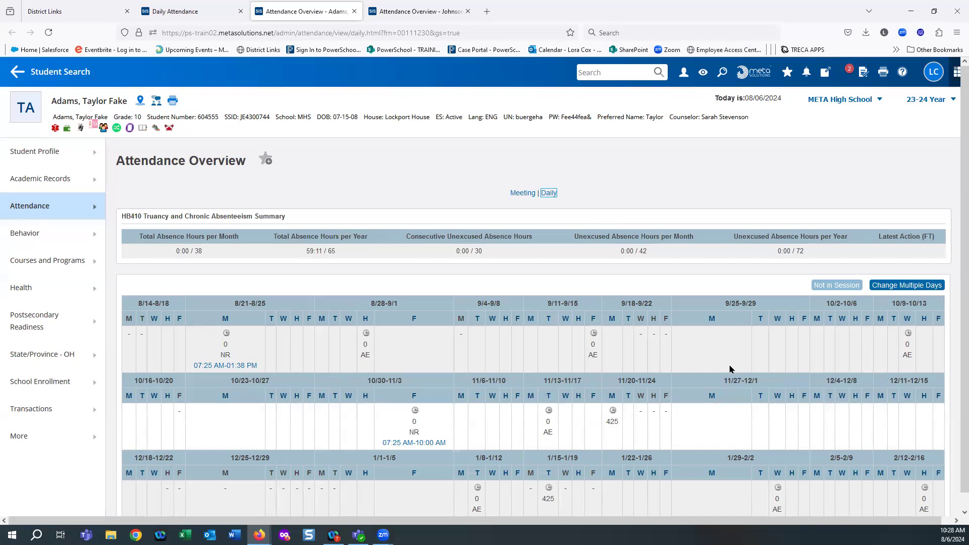
Open the existing 07:25 AM–01:38 PM time entry for Monday 08/21/2023 in the student's daily attendance overview.
scroll(729, 369, "down", 1)
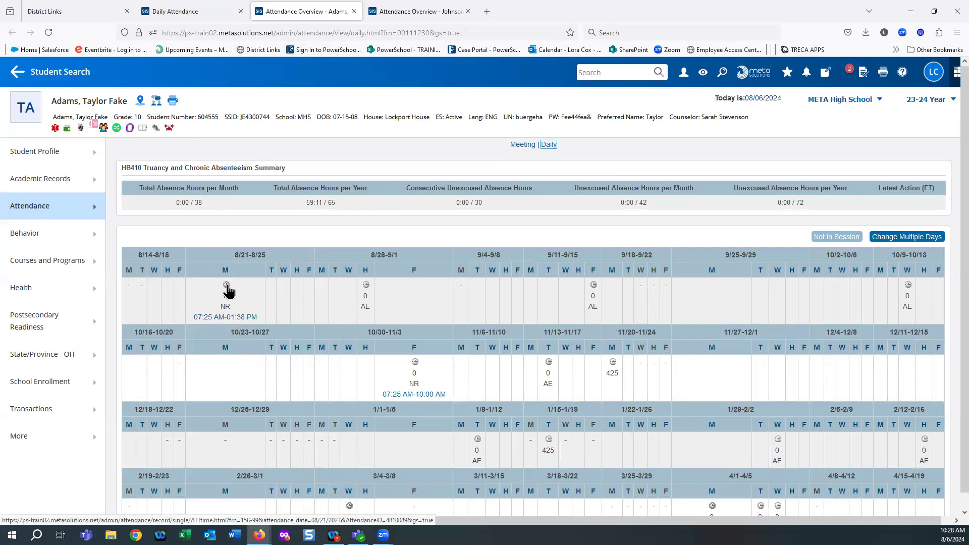
left_click(227, 289)
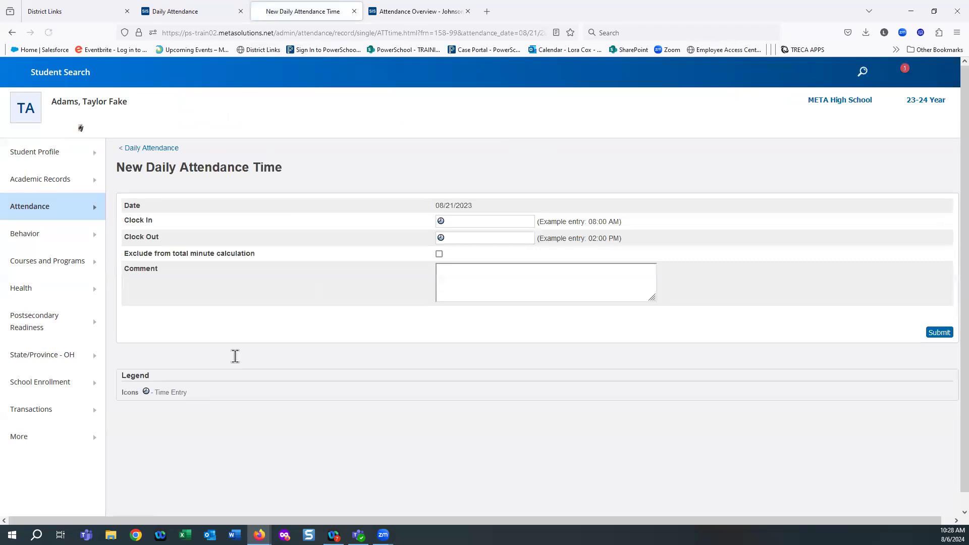
left_click(163, 150)
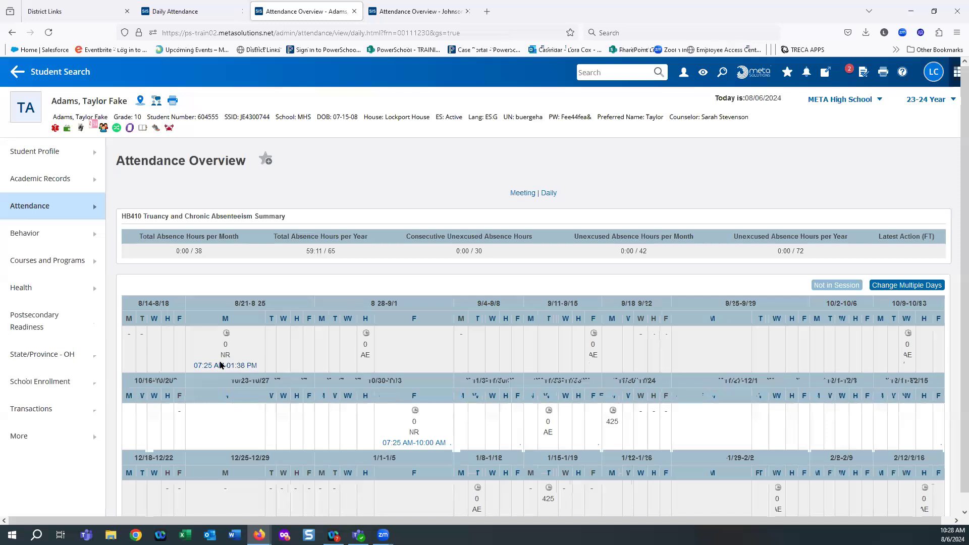
left_click(226, 366)
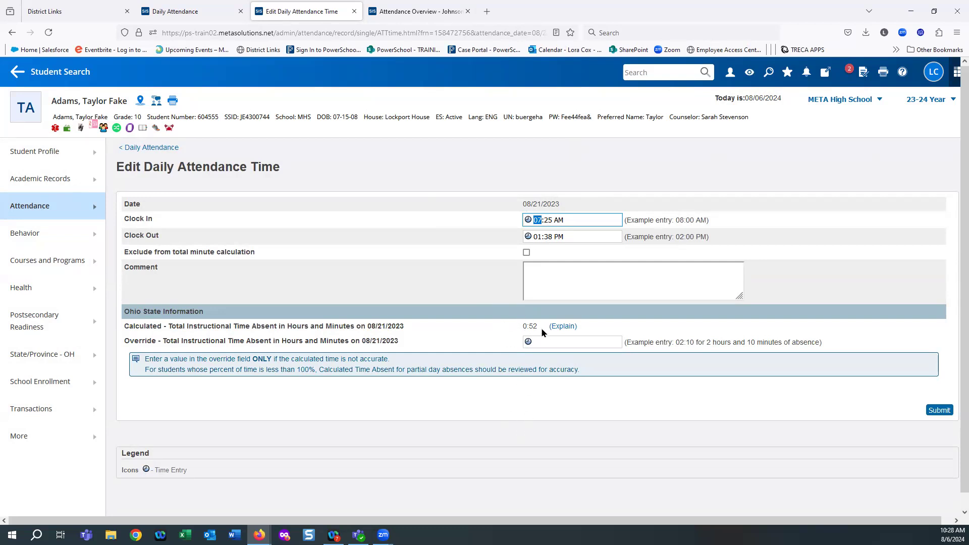
Examine the explanation of the calculated instructional time absent on 08/21/2023, down to the last periods of the schedule.
left_click(552, 414)
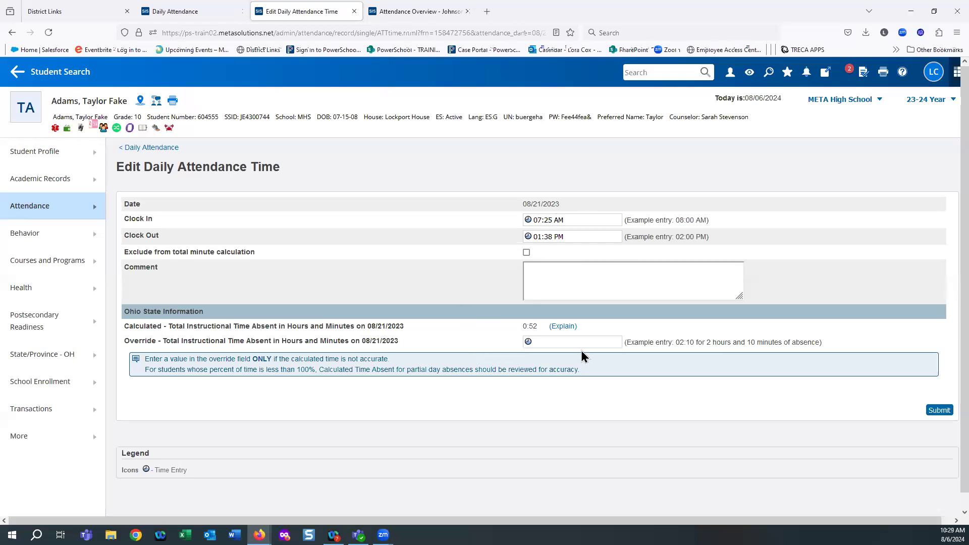
left_click(564, 327)
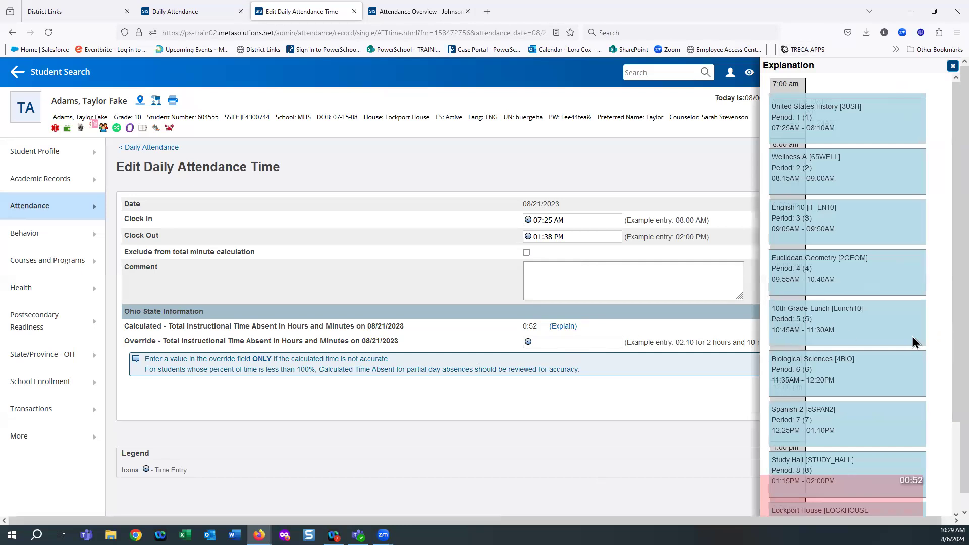
scroll(913, 336, "down", 2)
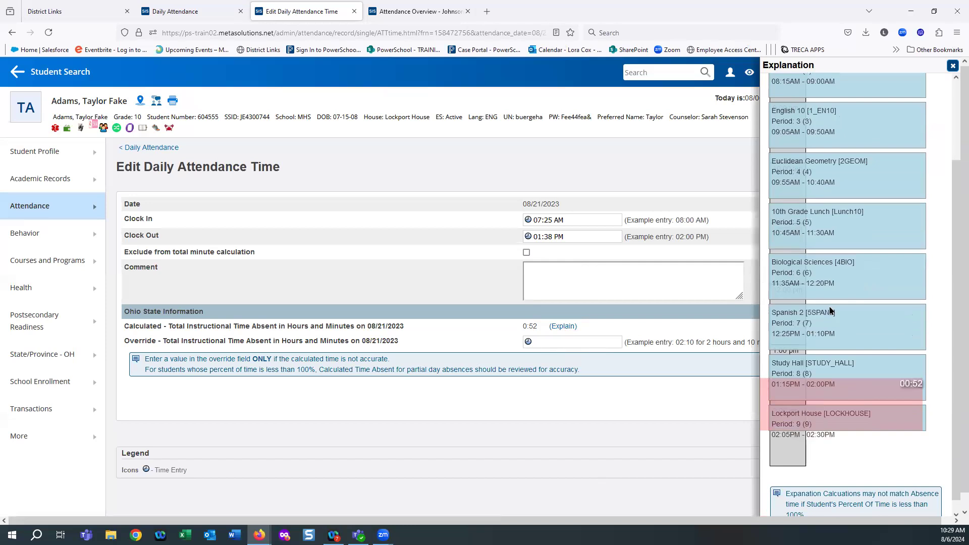
scroll(827, 343, "down", 1)
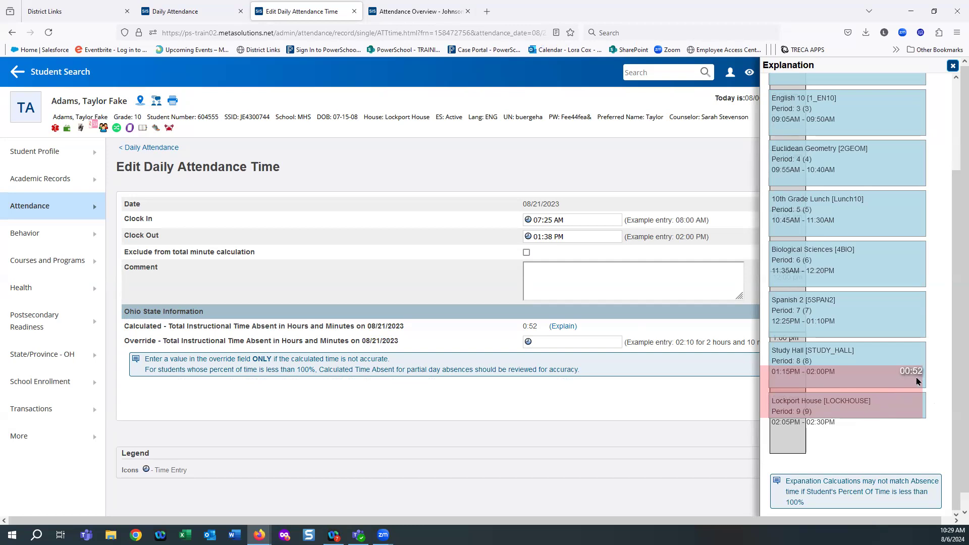
Try an override of 00:32 for the total instructional time absent on 08/21/2023.
left_click(571, 341)
type("3:00")
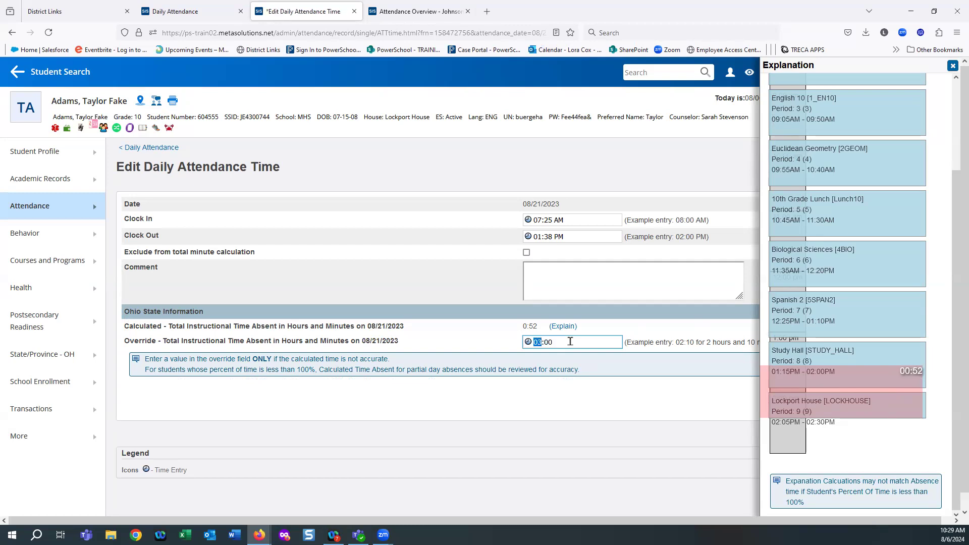
left_click(571, 402)
left_click(539, 342)
type("0")
key("Tab")
type("3")
left_click(578, 392)
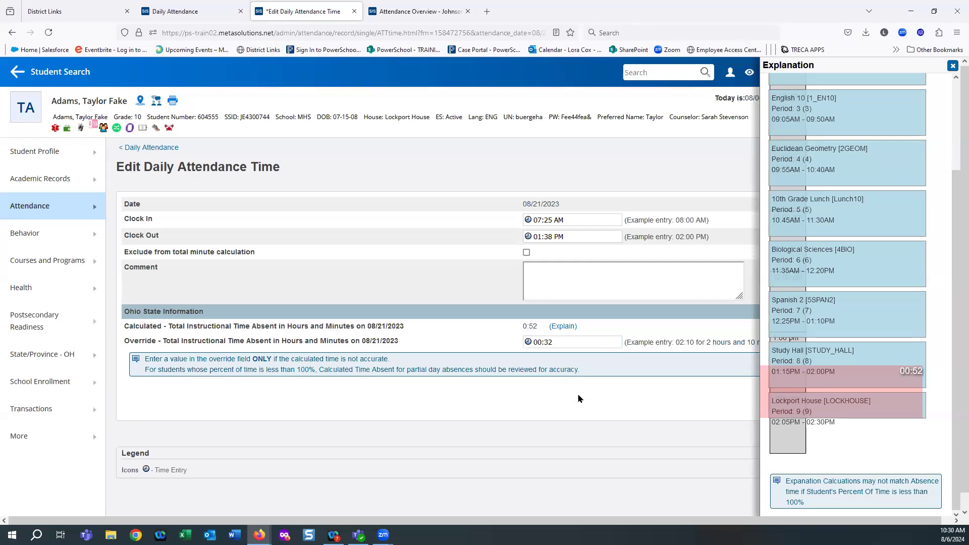
Clear the override value for the total instructional time absent.
left_click(553, 344)
key("Delete")
left_click(474, 331)
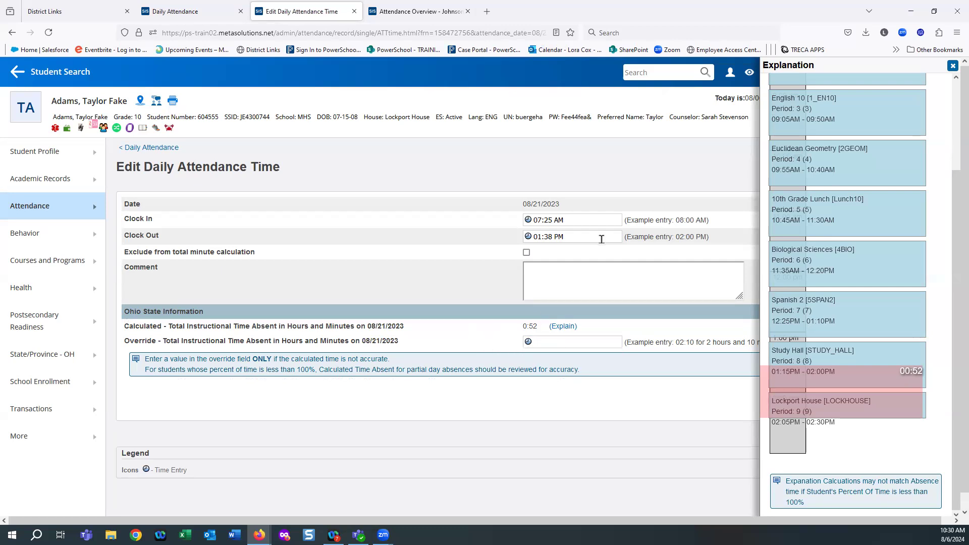
Set the Clock Out time for 08/21/2023 to 01:15 PM, close the explanation and submit the entry.
left_click(549, 237)
left_click(549, 237)
type("15")
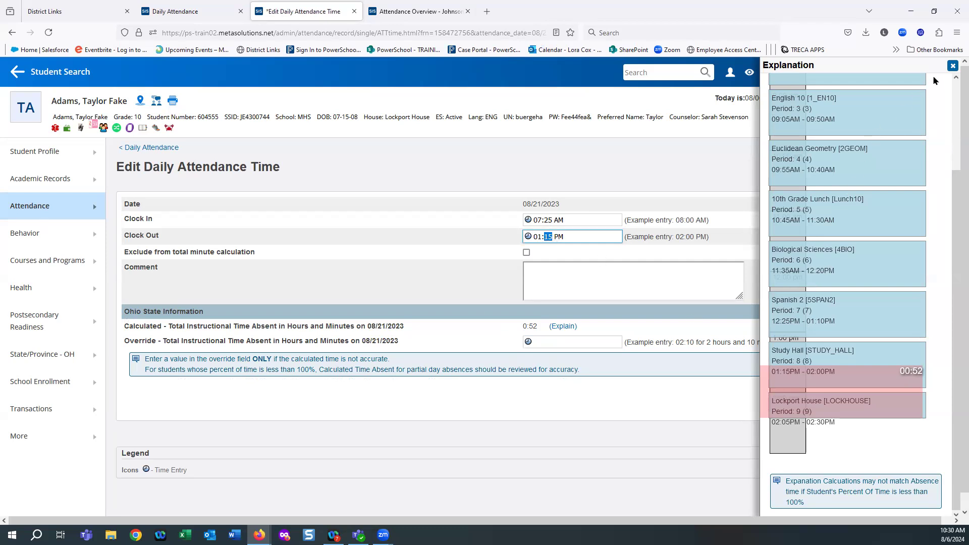
left_click(952, 67)
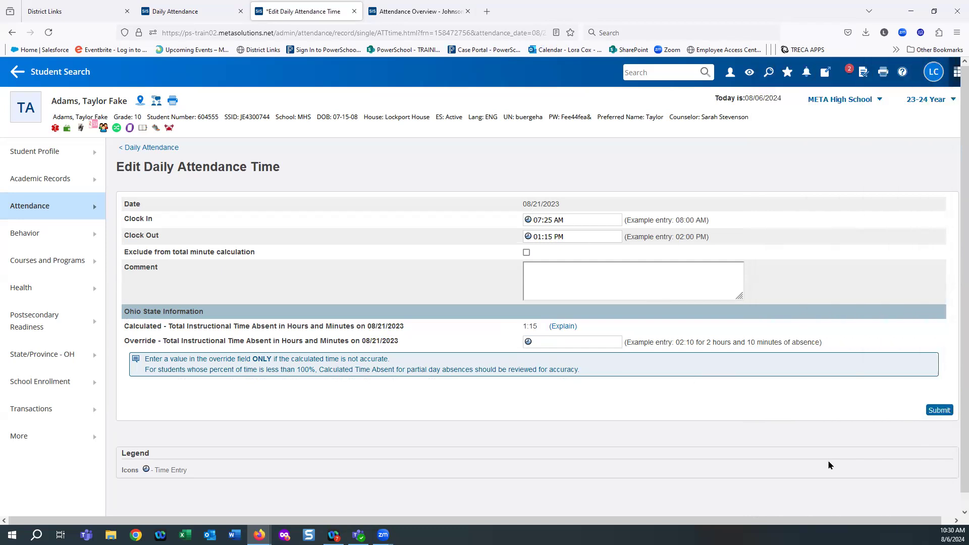
left_click(940, 411)
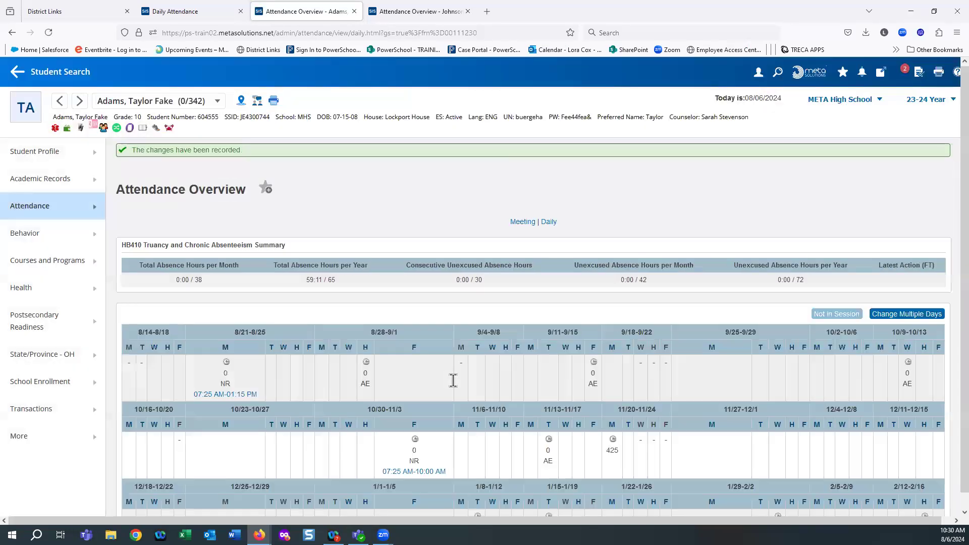
Reopen the 08/21/2023 time entry and examine how the absence time for the 01:15 PM clock-out is calculated.
left_click(240, 394)
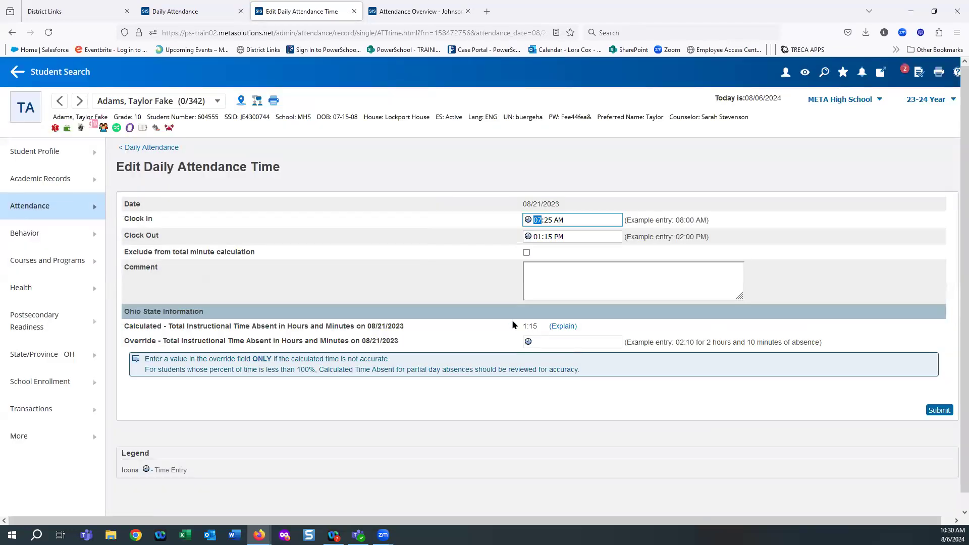
left_click(566, 328)
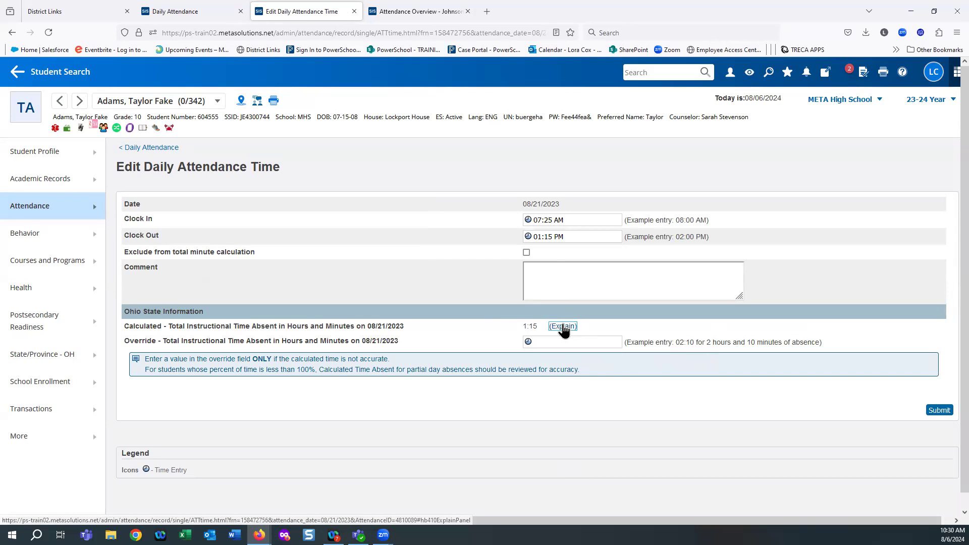
scroll(832, 258, "down", 2)
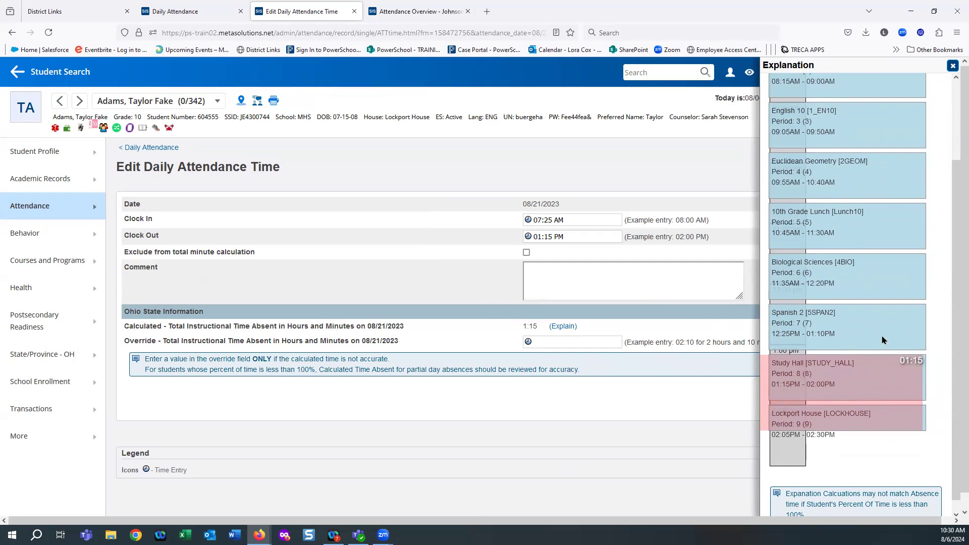
Set the Clock Out time for 08/21/2023 to 10:15 AM and close the explanation.
left_click(550, 238)
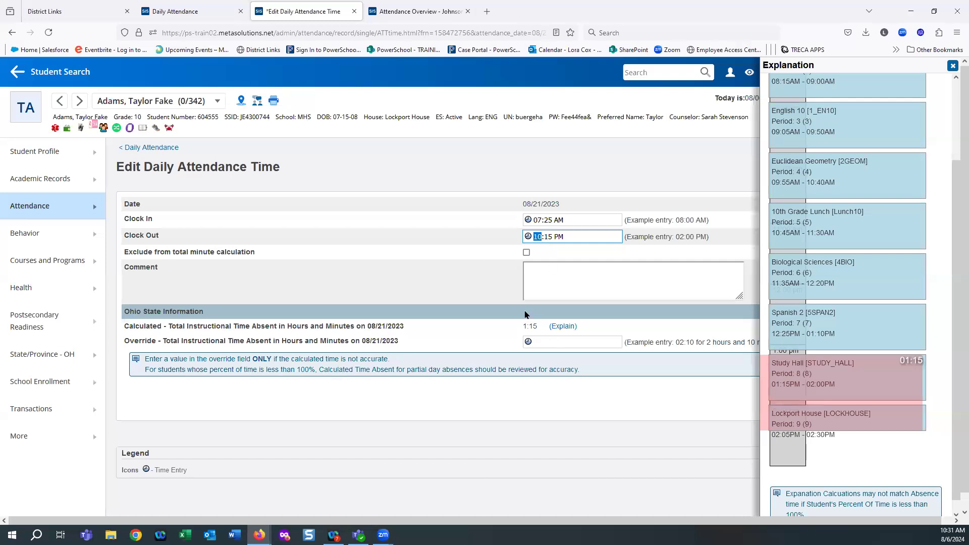
left_click(560, 237)
left_click(952, 65)
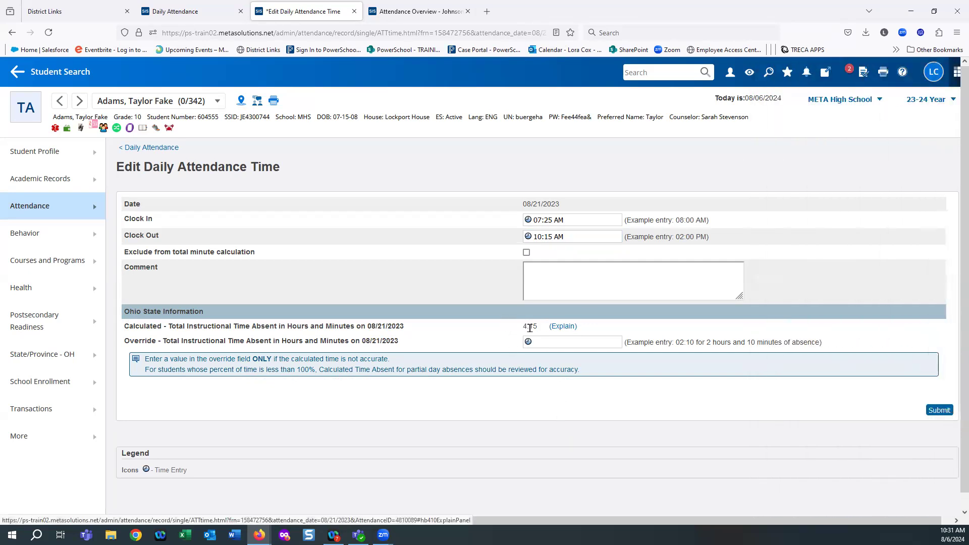
Review the absence explanation for the 10:15 AM clock-out against the class schedule and submit the time entry.
left_click(562, 327)
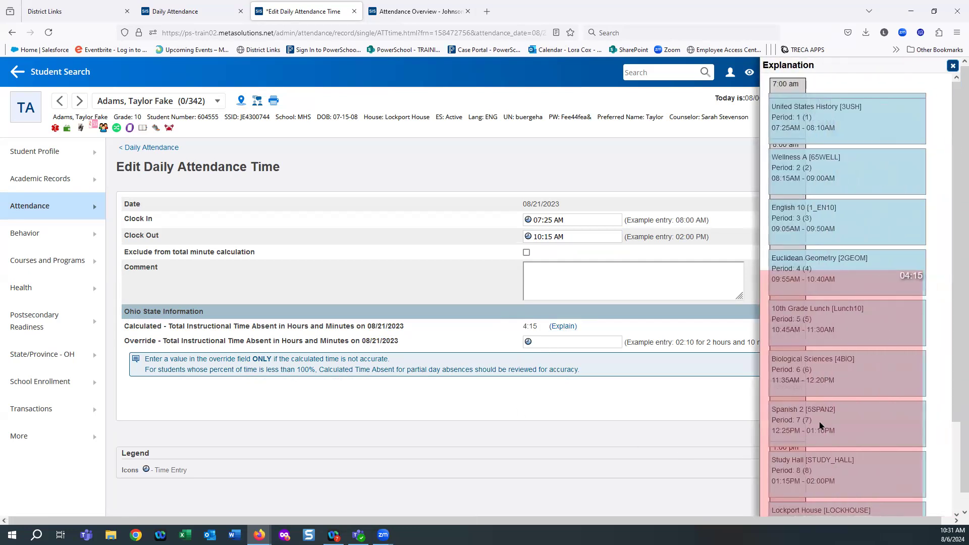
scroll(878, 183, "down", 2)
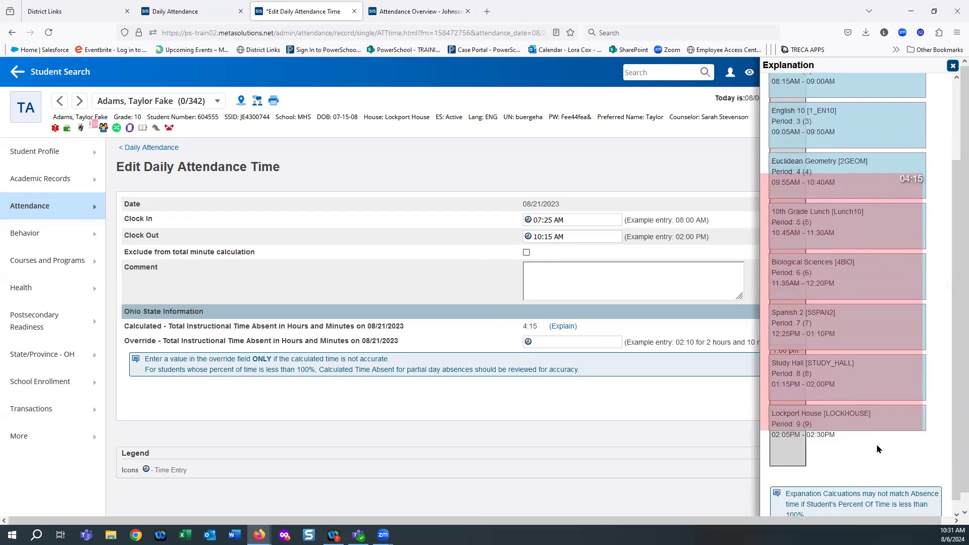
scroll(877, 449, "up", 1)
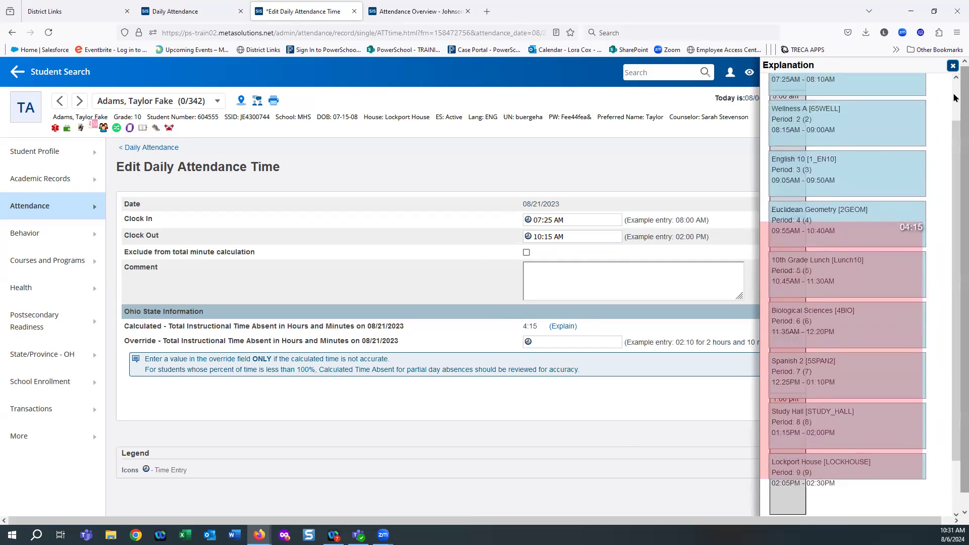
left_click(523, 392)
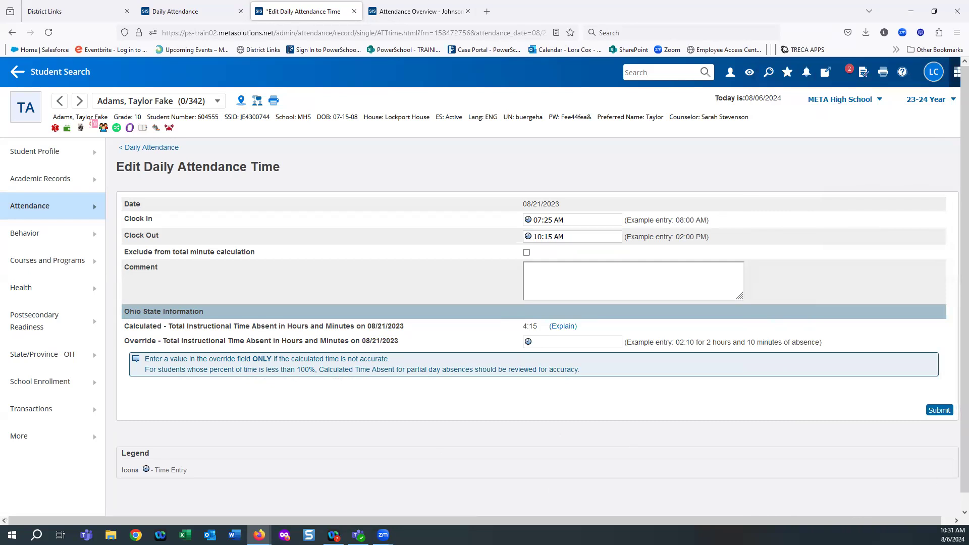
left_click(938, 411)
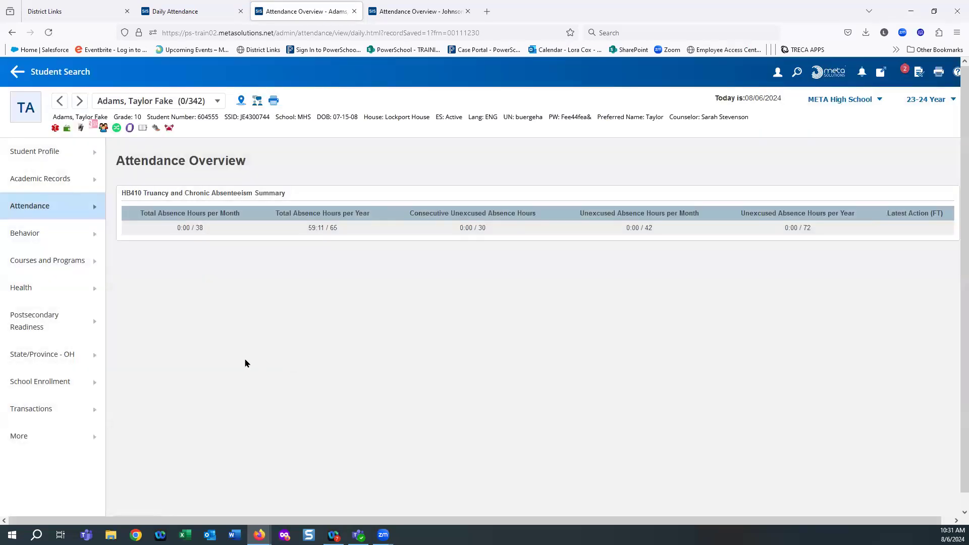
Reopen the saved 08/21/2023 time entry to check its clock times, and return to the attendance overview.
left_click(78, 102)
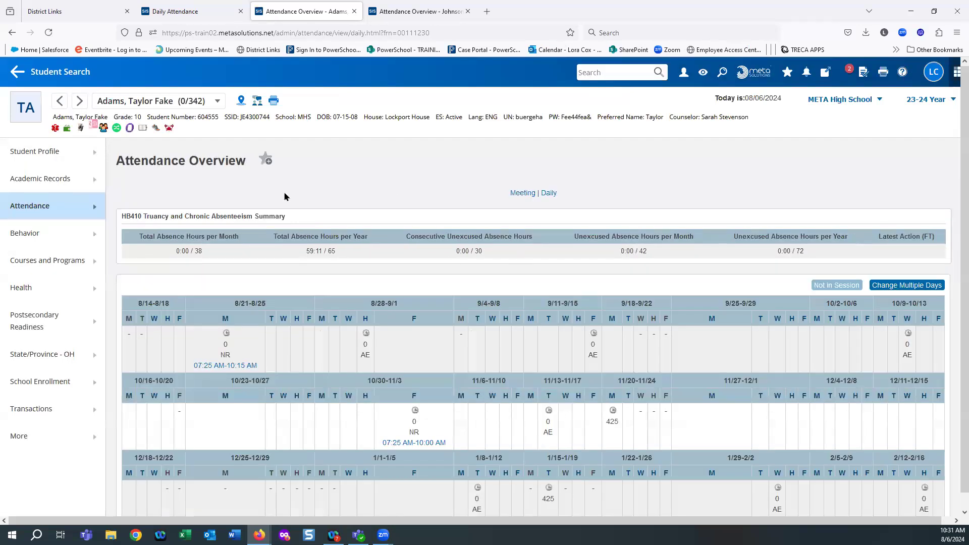
left_click(233, 367)
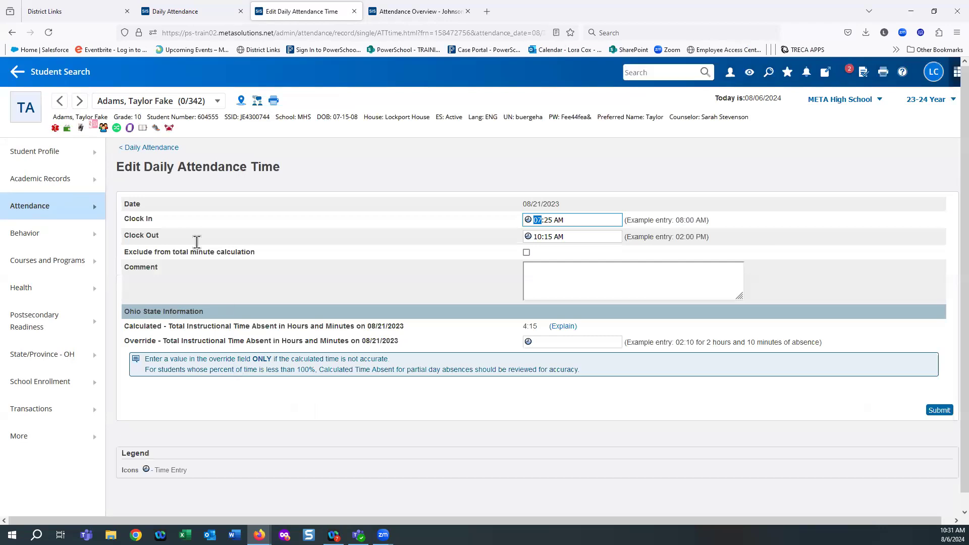
left_click(82, 103)
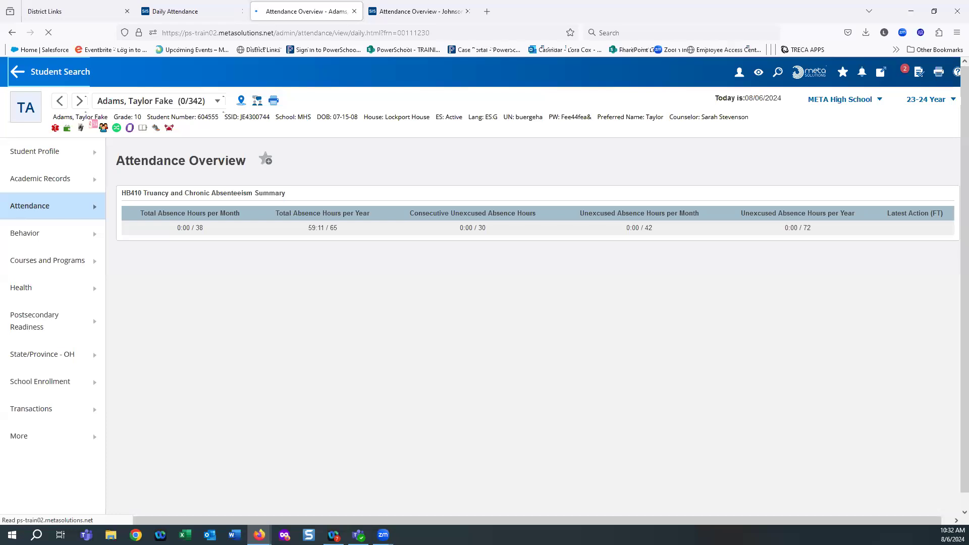
Open the 14th student in the current selection, look over the daily attendance grid and advance to the next student.
left_click(22, 73)
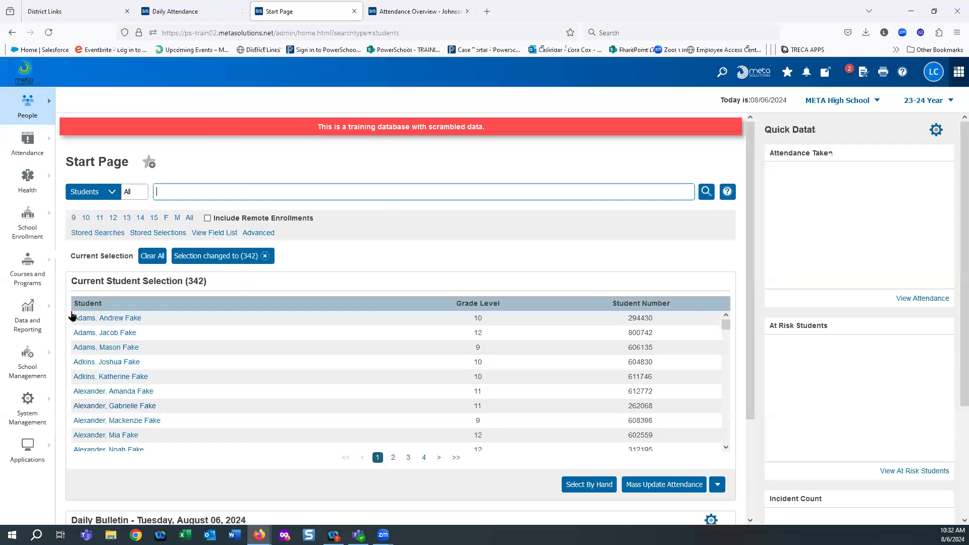
scroll(71, 425, "down", 3)
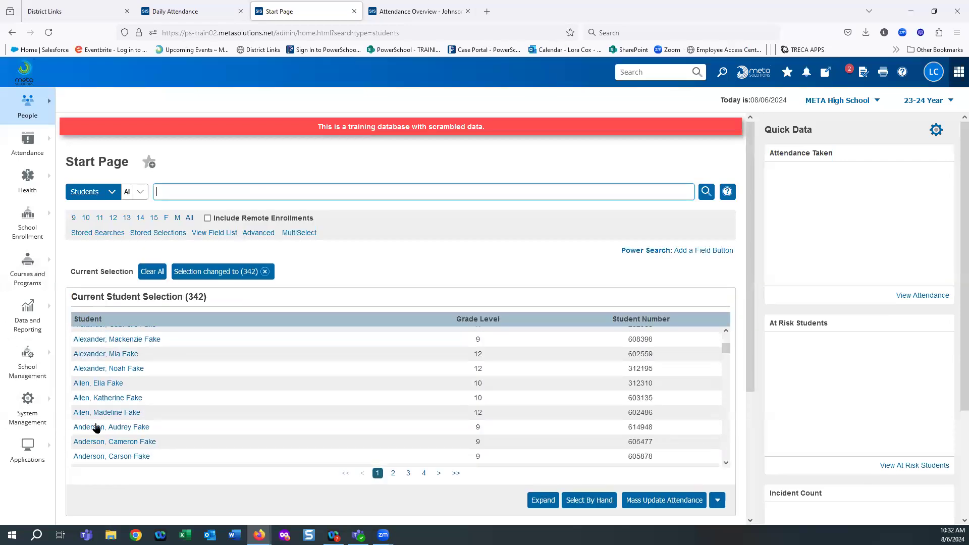
left_click(96, 427)
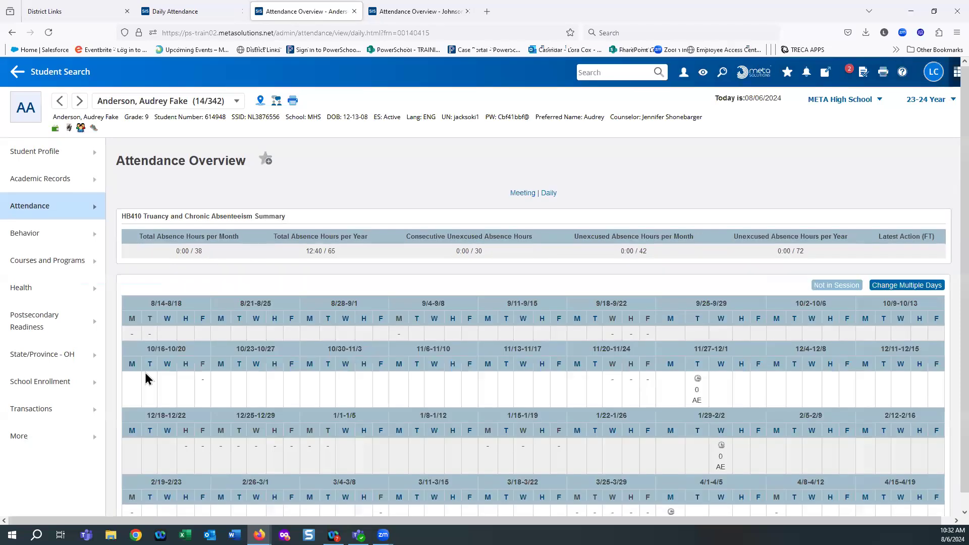
scroll(339, 409, "down", 3)
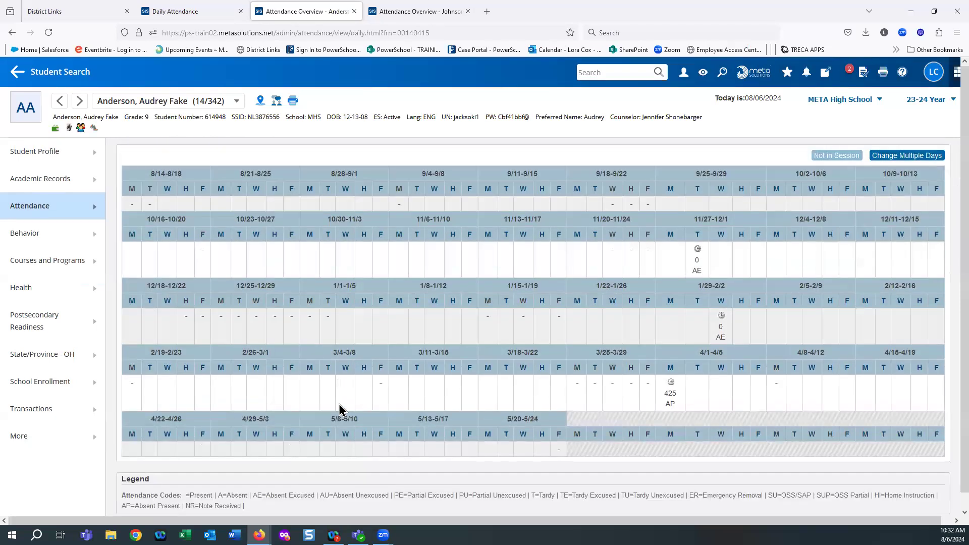
scroll(338, 406, "up", 1)
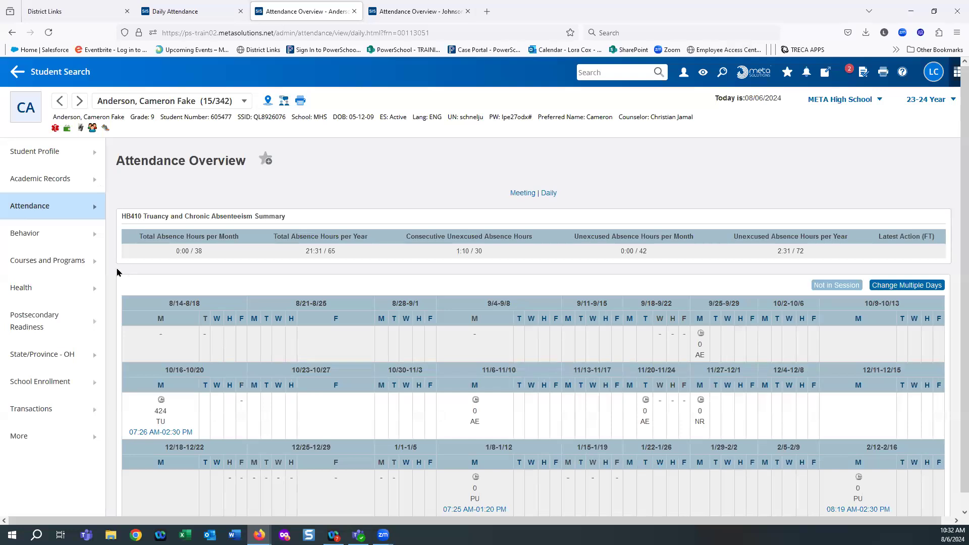
Open the student's 10/16/2023 time entry and display the explanation of the calculated absence time.
left_click(153, 433)
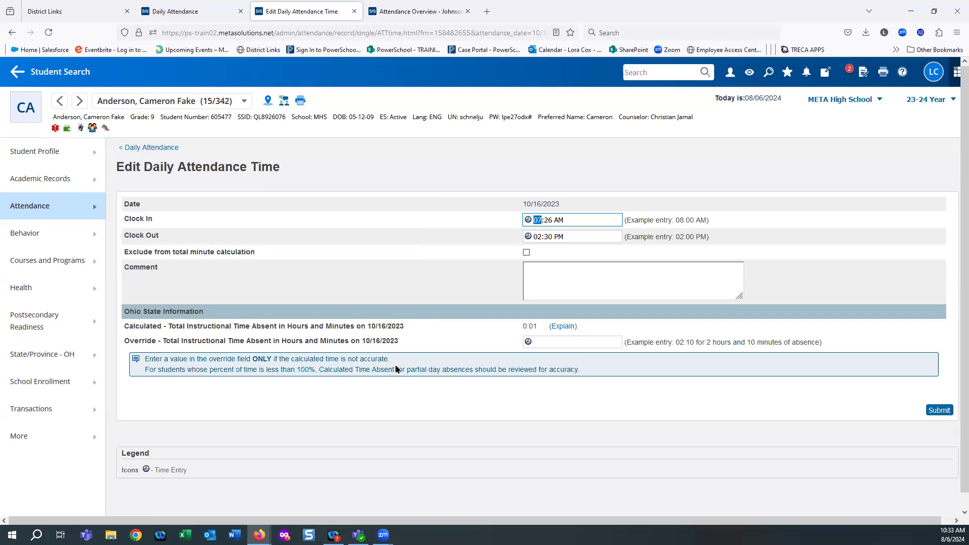
left_click(559, 329)
left_click(562, 327)
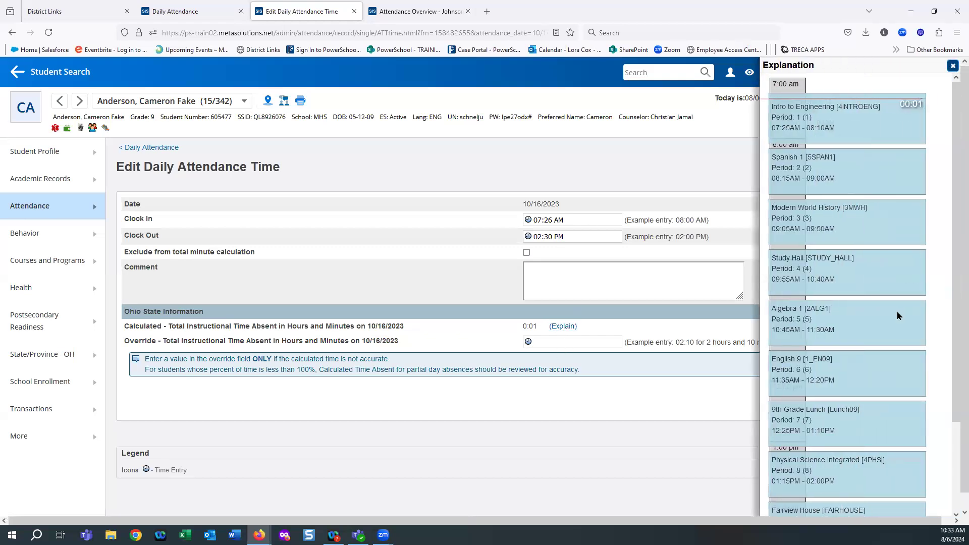
Set the Clock Out time for 10/16/2023 to 12:00 PM.
right_click(893, 437)
left_click(644, 402)
double_click(538, 236)
type("01")
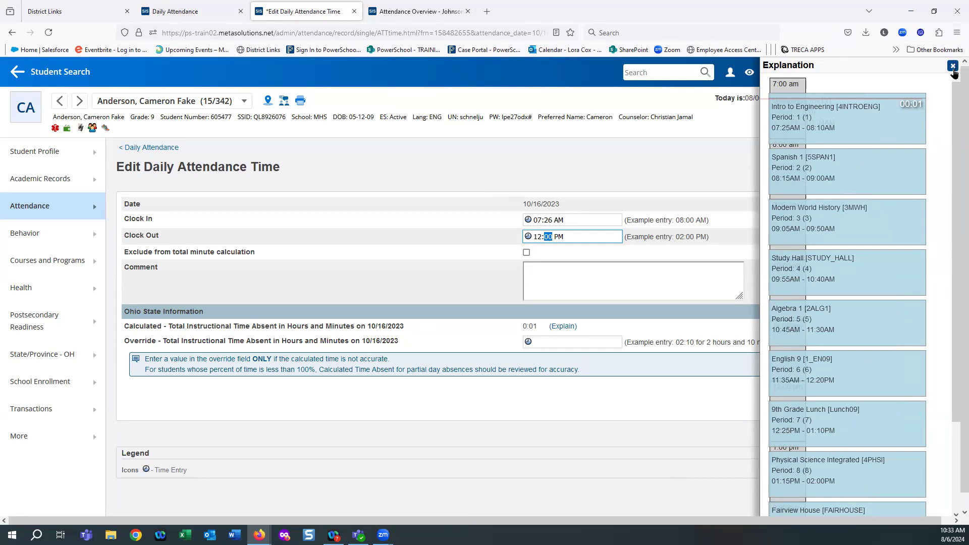
Reopen the absence explanation for 10/16/2023 with the new Clock Out time and examine the missed periods through the end of the day.
left_click(953, 67)
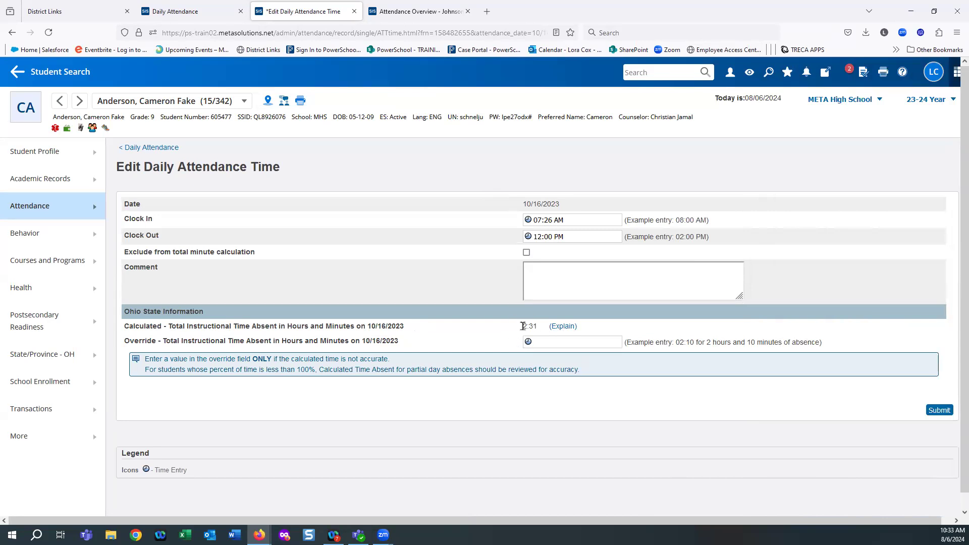
left_click(574, 327)
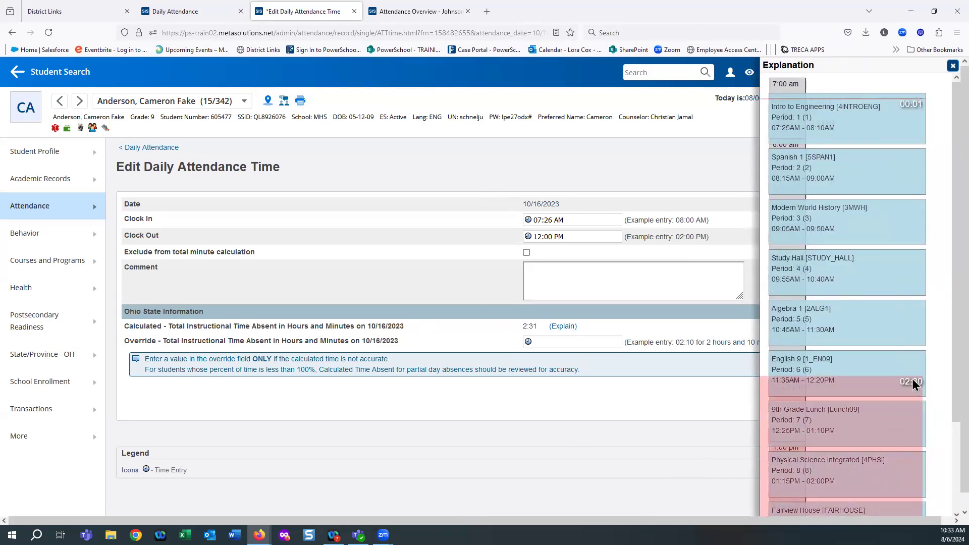
scroll(912, 383, "down", 3)
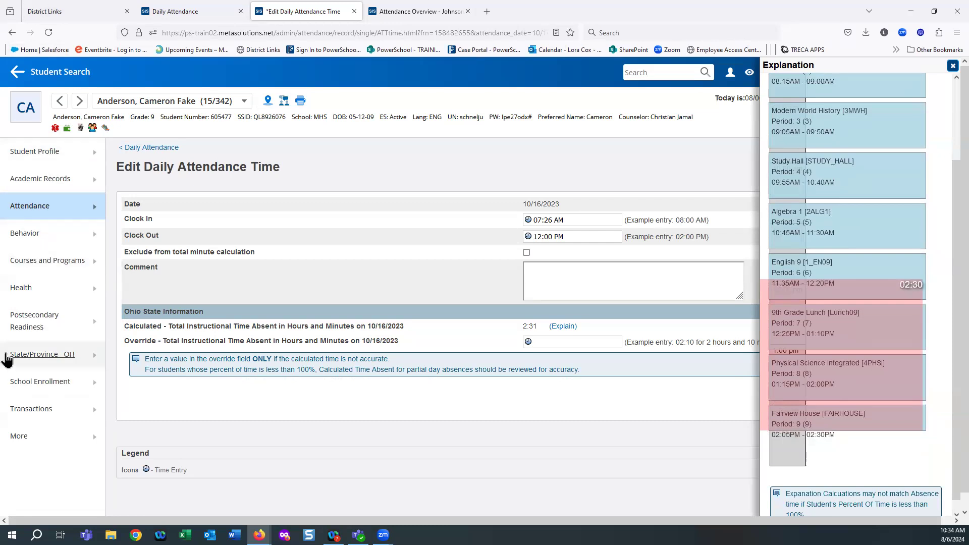
Leave the time entry without saving it and open META High School's course list under school management.
left_click(50, 72)
left_click(506, 312)
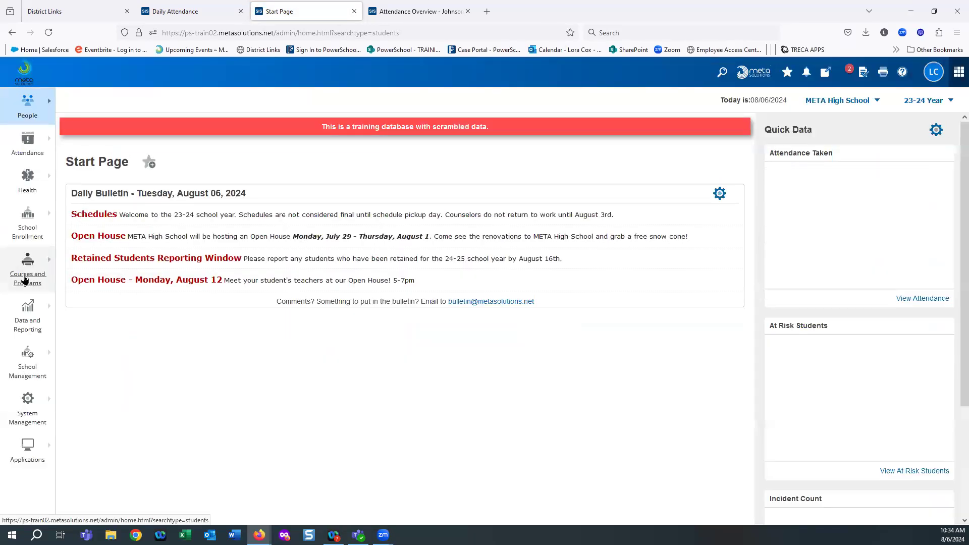
left_click(24, 279)
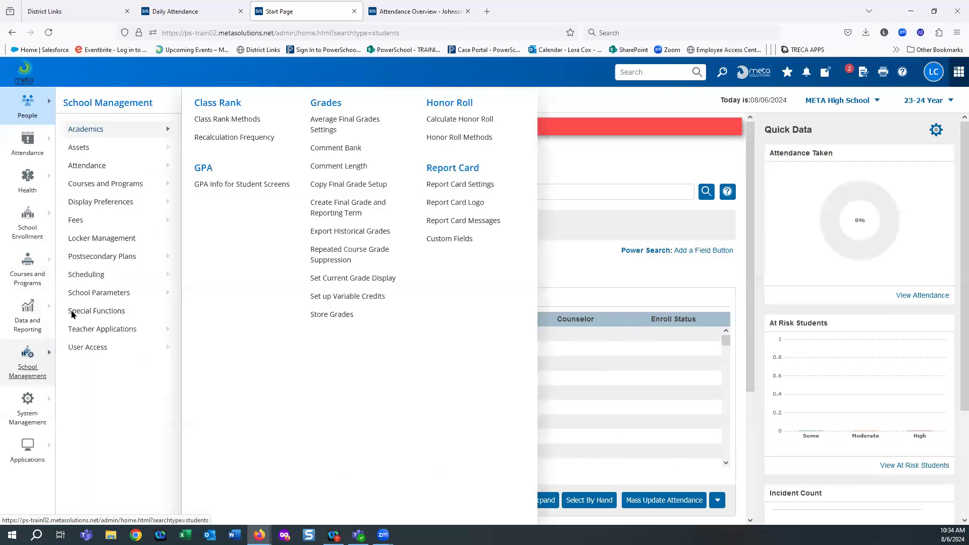
left_click(93, 183)
left_click(216, 147)
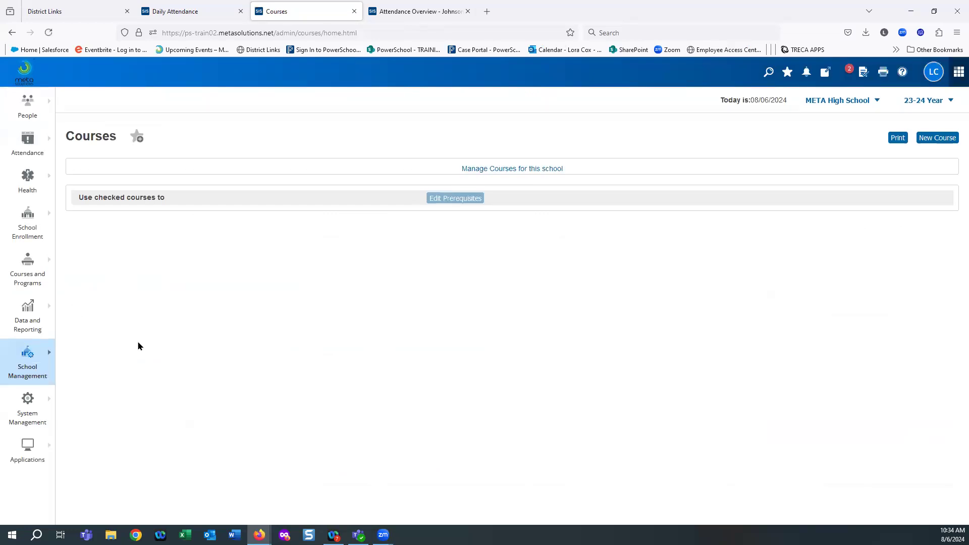
Search the high school's courses by the name "lunch" for the 2023-2024 year.
double_click(354, 249)
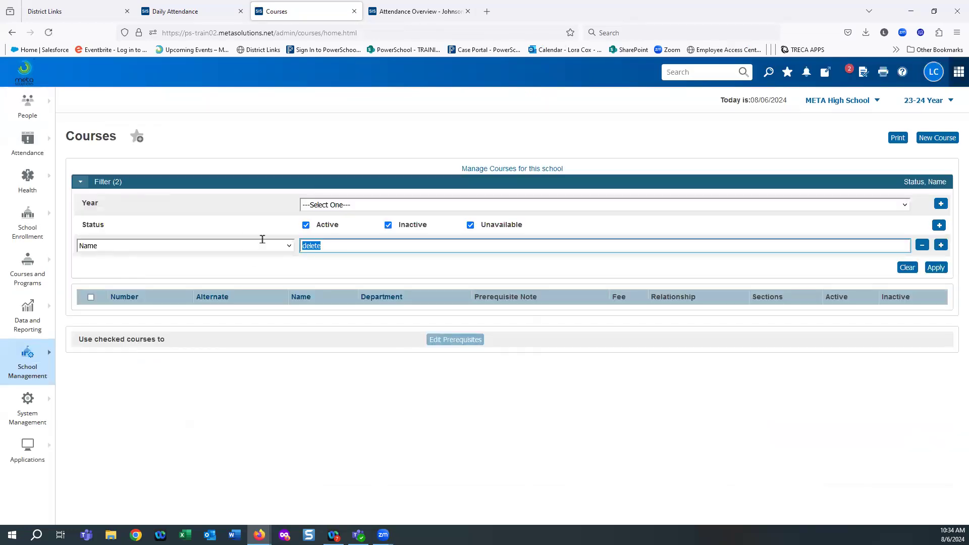
type("lunch")
left_click(935, 267)
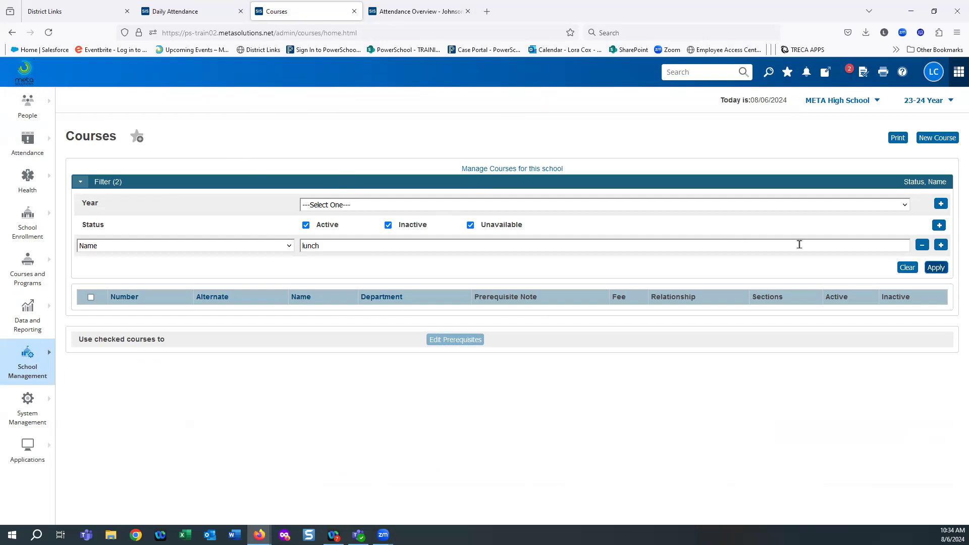
left_click(892, 204)
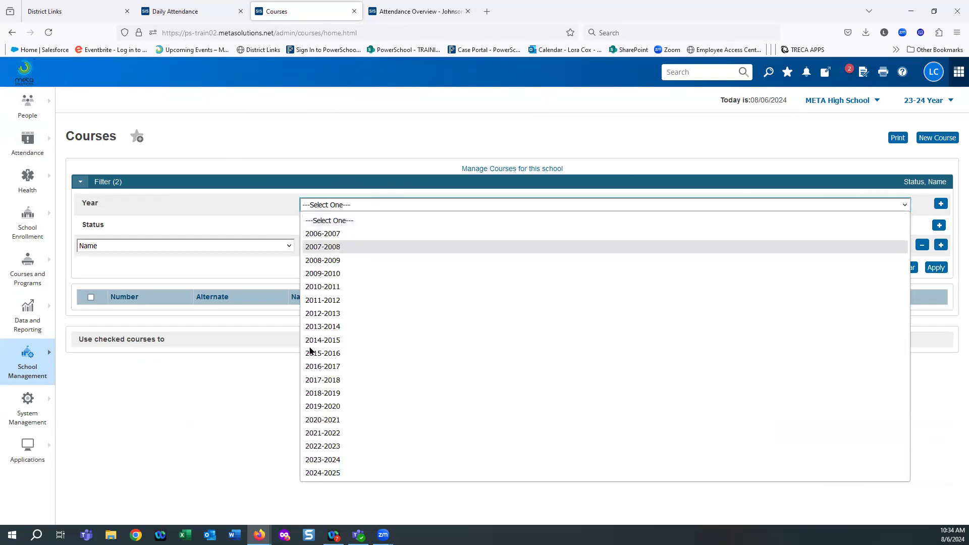
left_click(327, 460)
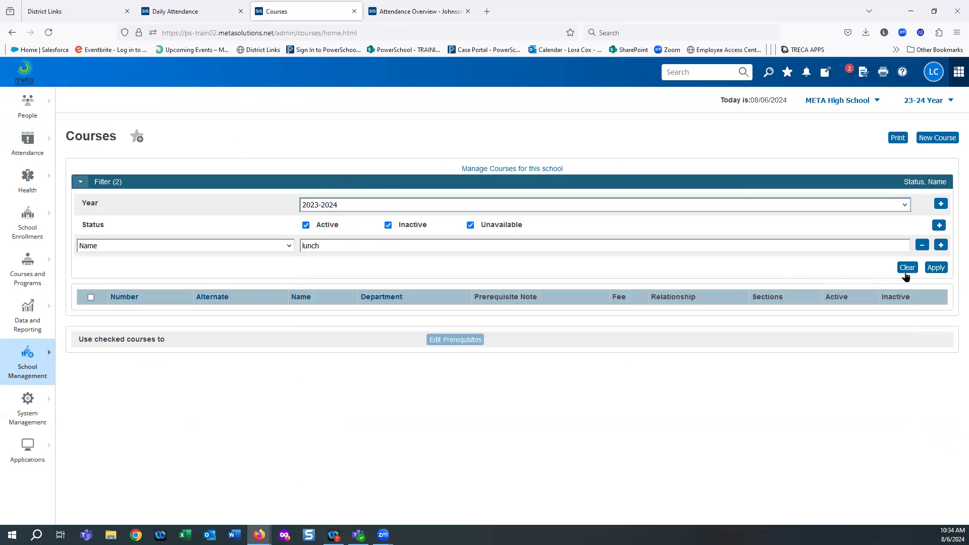
left_click(935, 268)
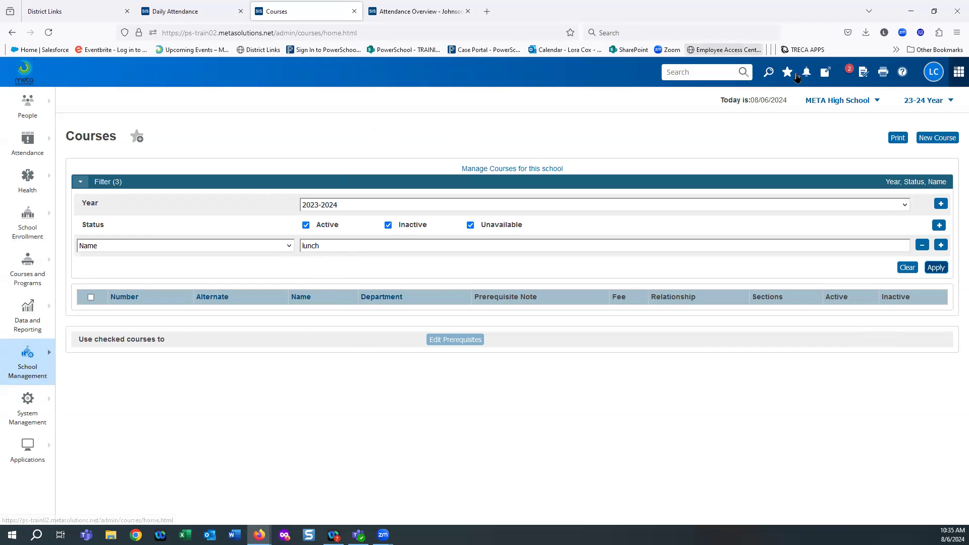
Switch from META High School to the District Office and open the district-level course list.
left_click(847, 102)
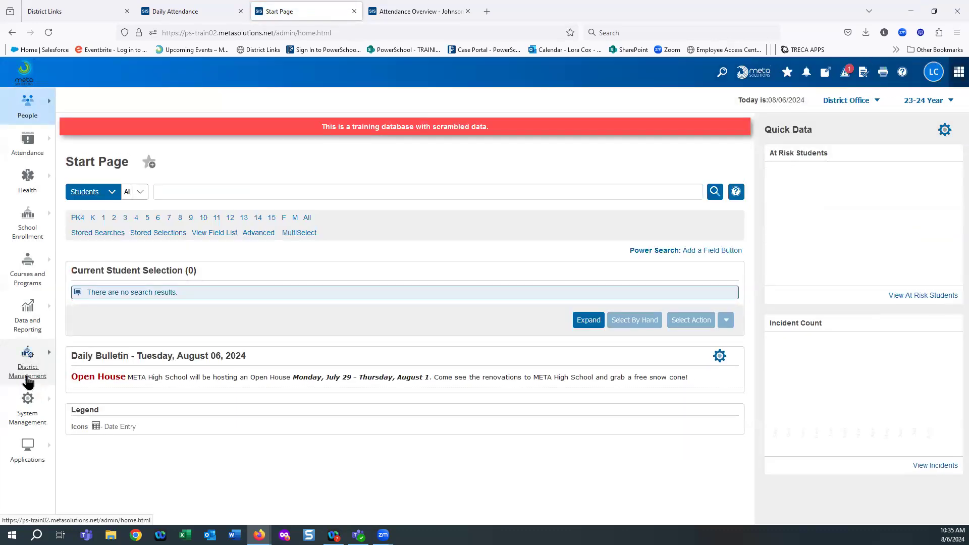
left_click(28, 374)
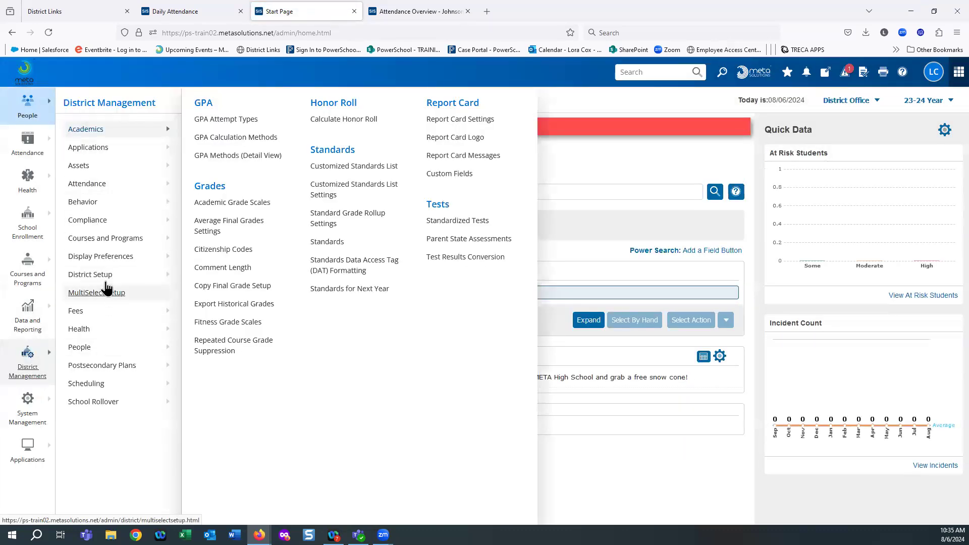
left_click(116, 386)
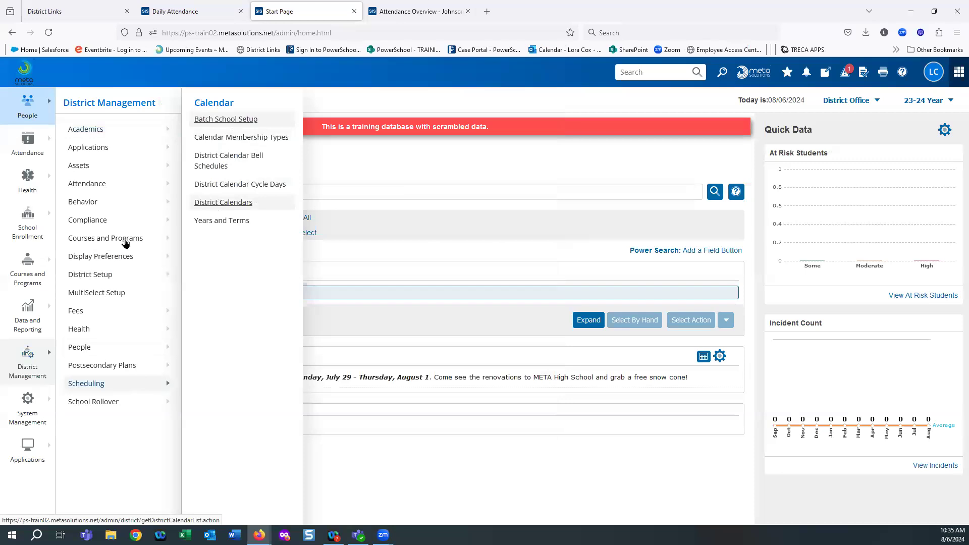
left_click(79, 241)
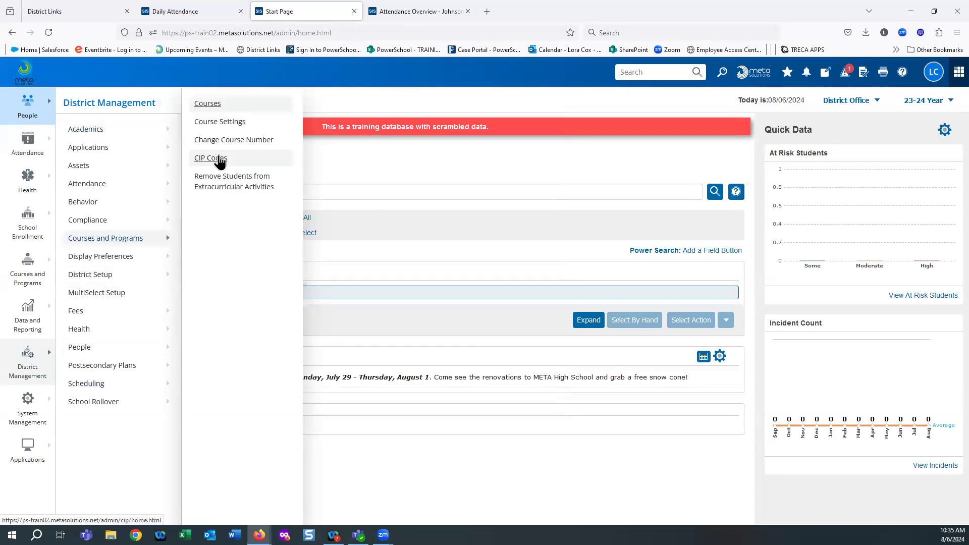
left_click(208, 103)
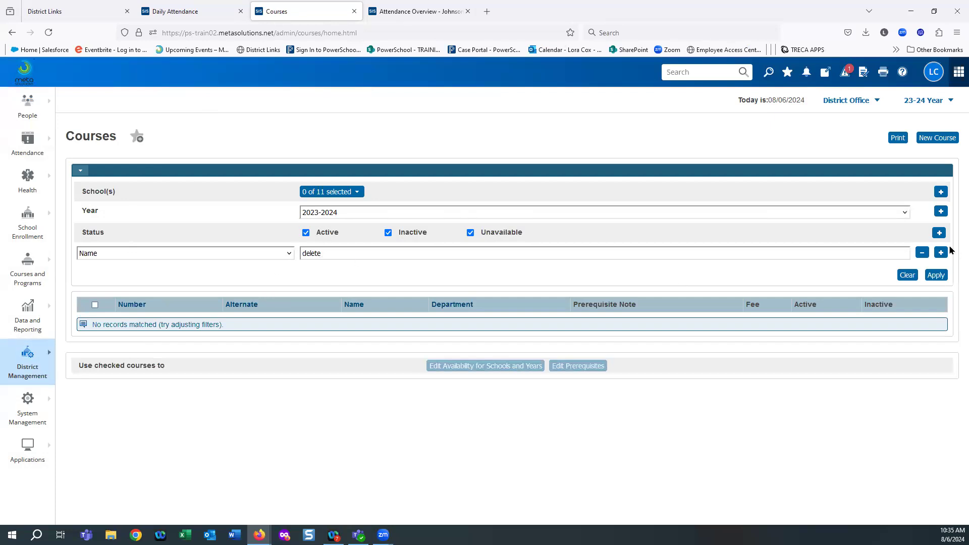
Remove the "delete" name filter from the district course list and include all schools in the filter.
left_click(922, 252)
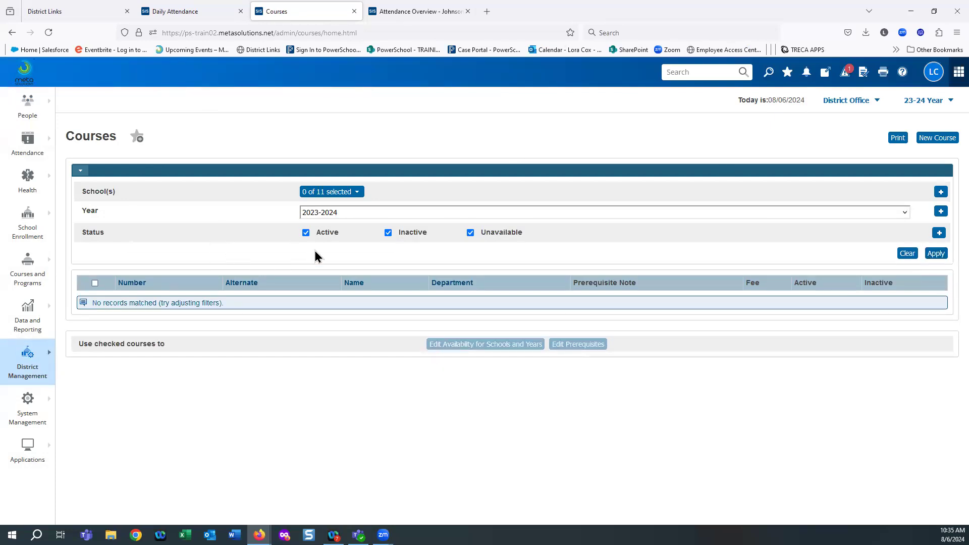
left_click(348, 192)
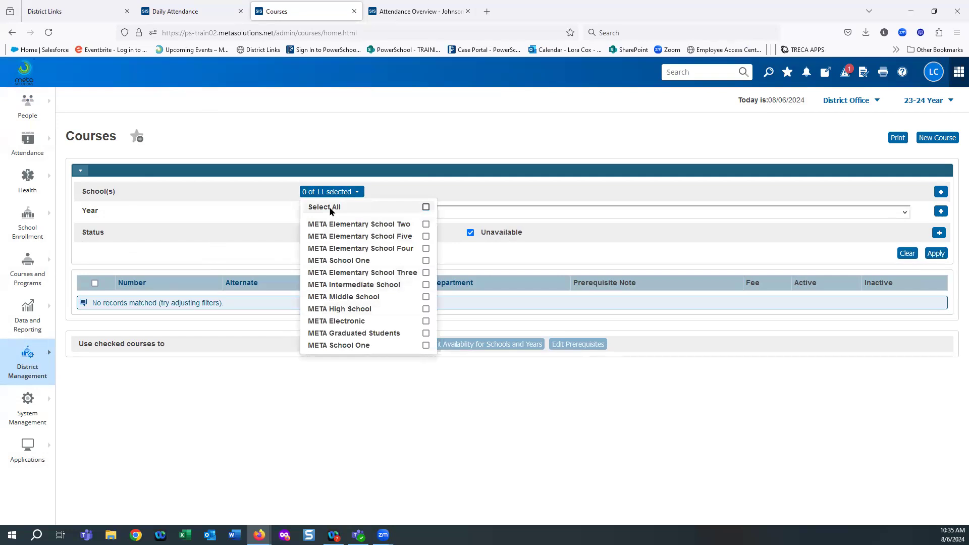
left_click(426, 208)
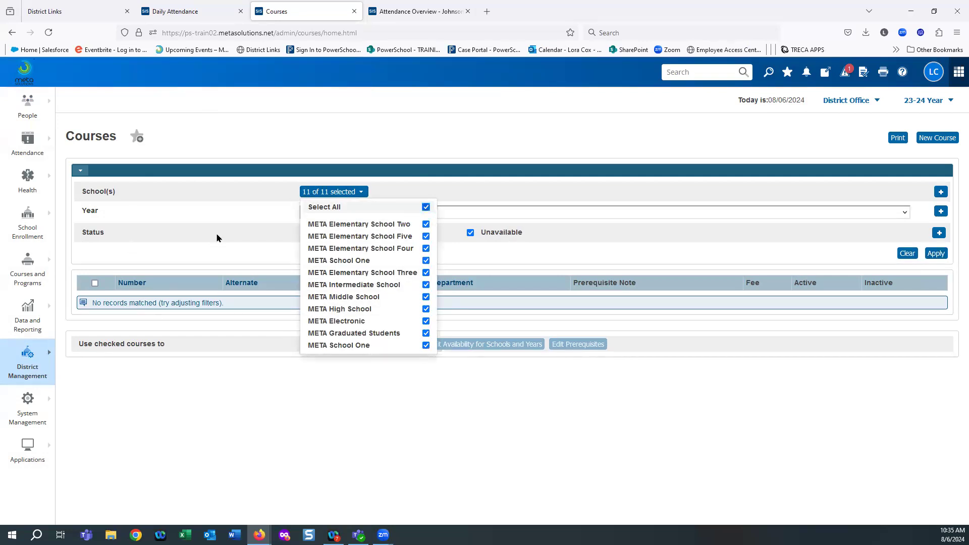
left_click(238, 389)
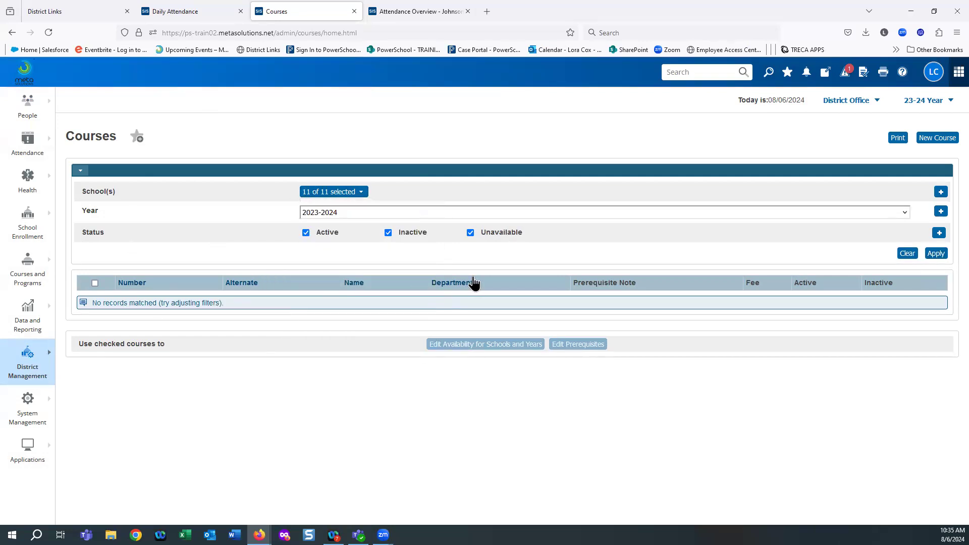
Add a Name filter with the value "lunch" to the district course list and apply it.
left_click(939, 233)
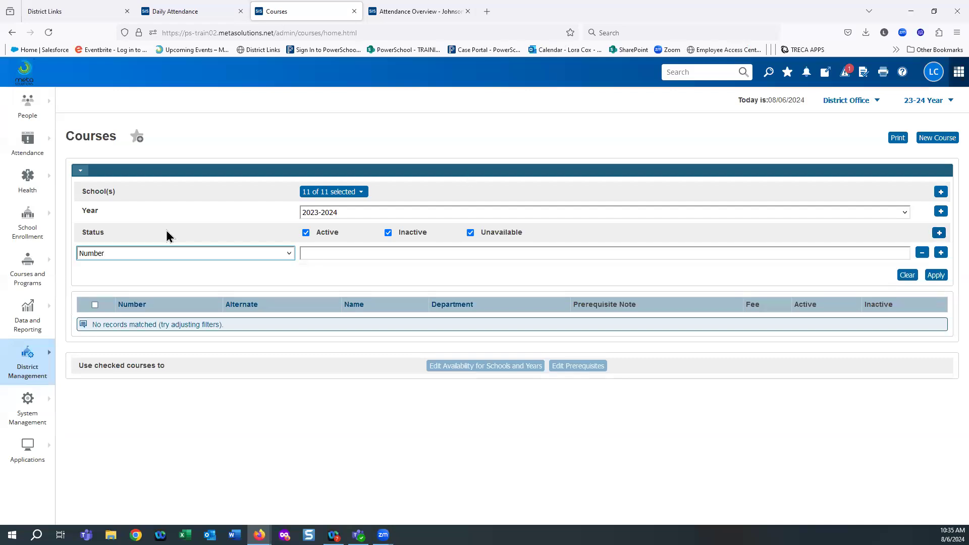
left_click(130, 253)
left_click(113, 295)
left_click(323, 249)
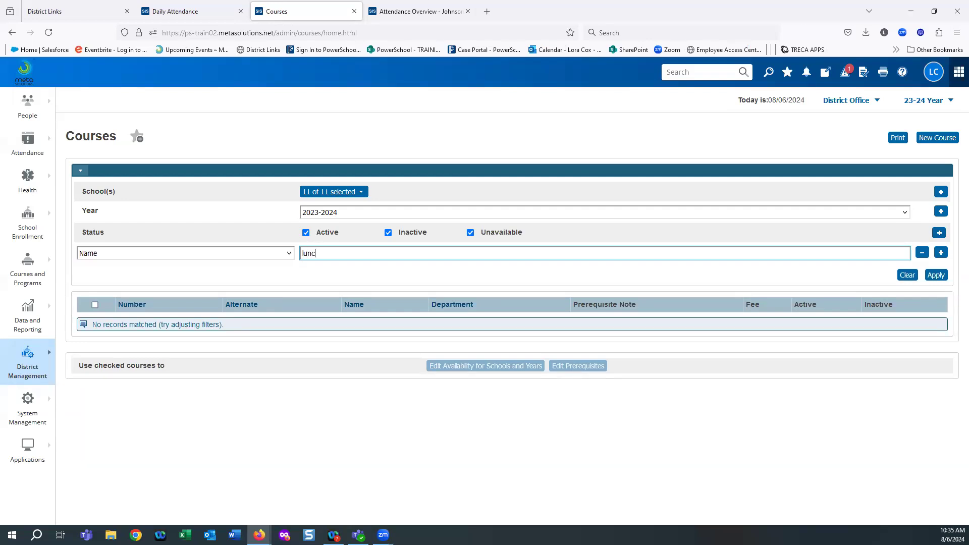
type("lunch")
left_click(937, 276)
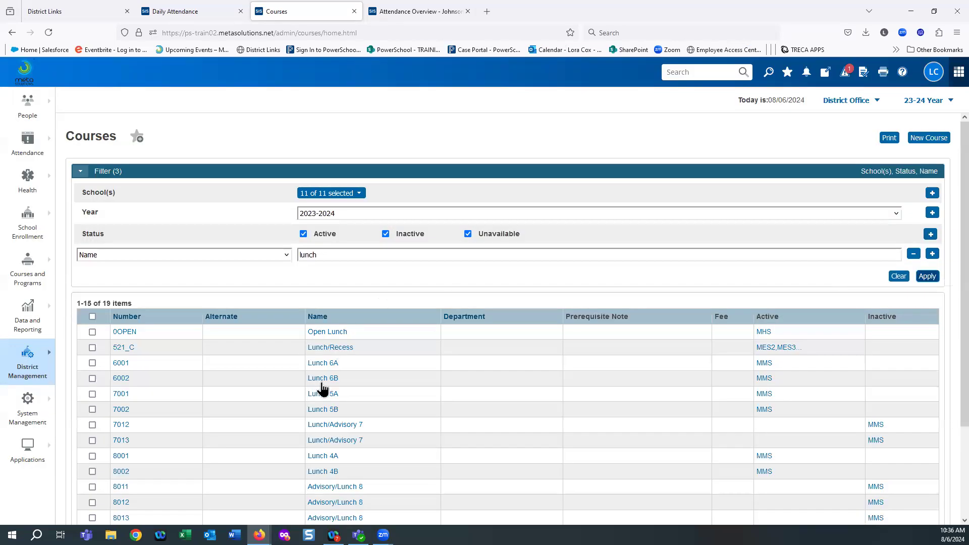
Open the 9th Grade Lunch (Lunch09) course from the second page of the filtered list.
scroll(429, 391, "down", 3)
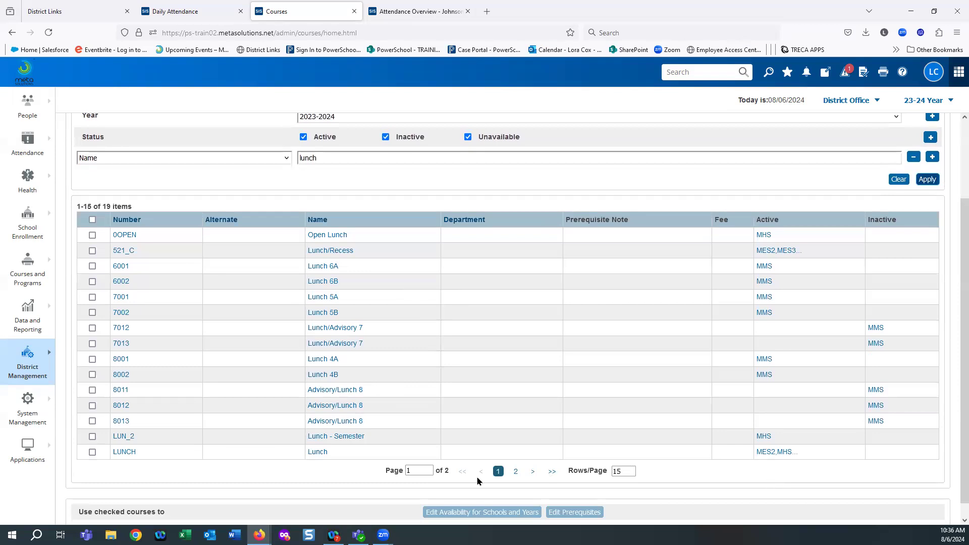
left_click(516, 471)
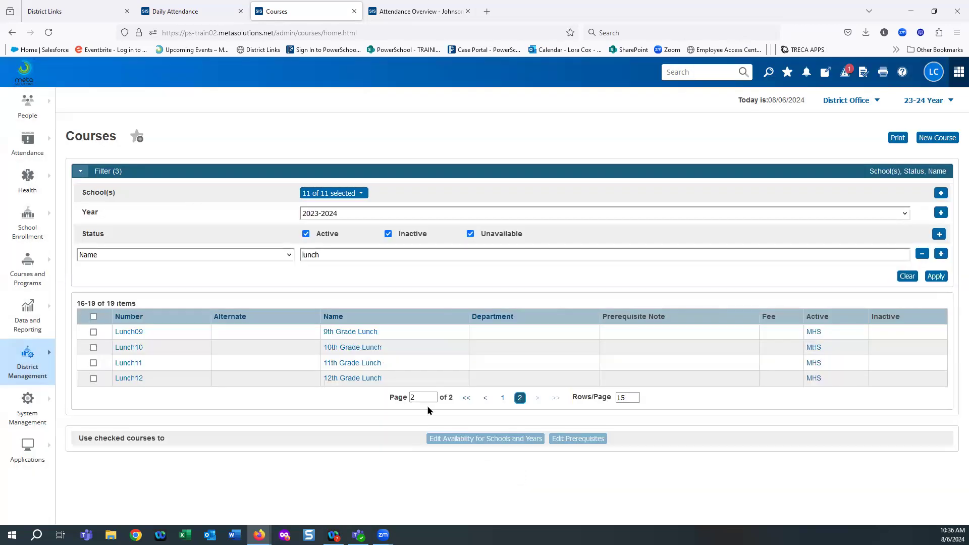
left_click(359, 333)
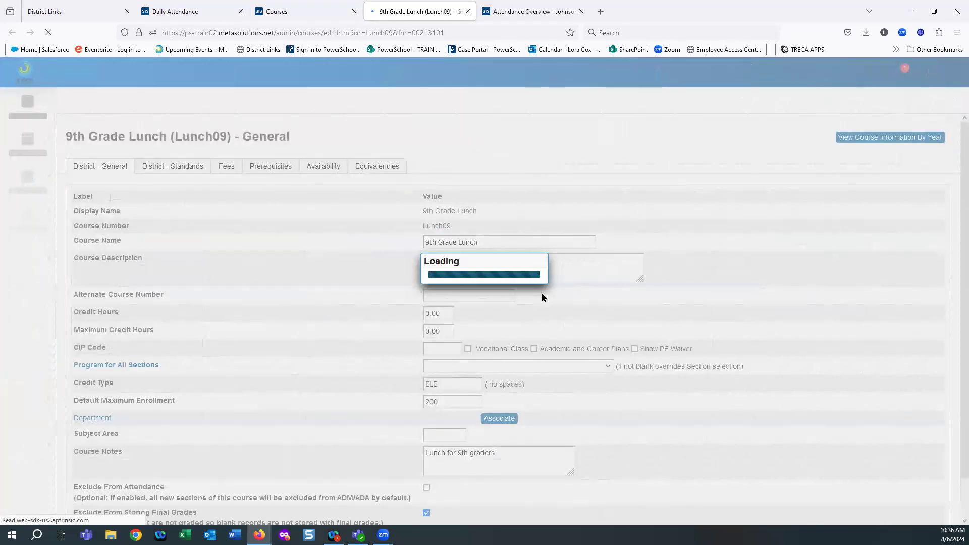
Exclude the 9th Grade Lunch course from Instructional Time attendance calculations in its HB410 settings and submit the change.
scroll(565, 360, "down", 5)
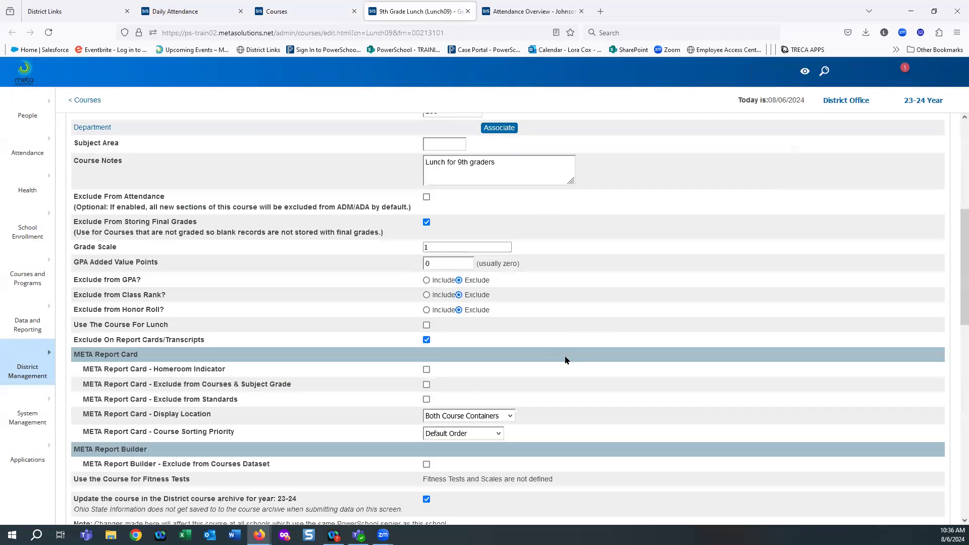
scroll(565, 360, "down", 12)
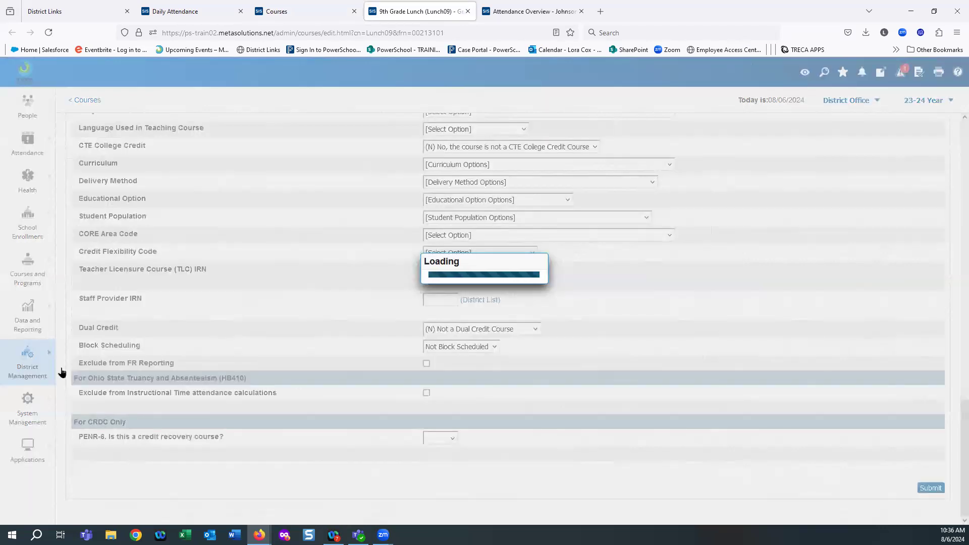
scroll(212, 402, "down", 8)
scroll(212, 402, "down", 7)
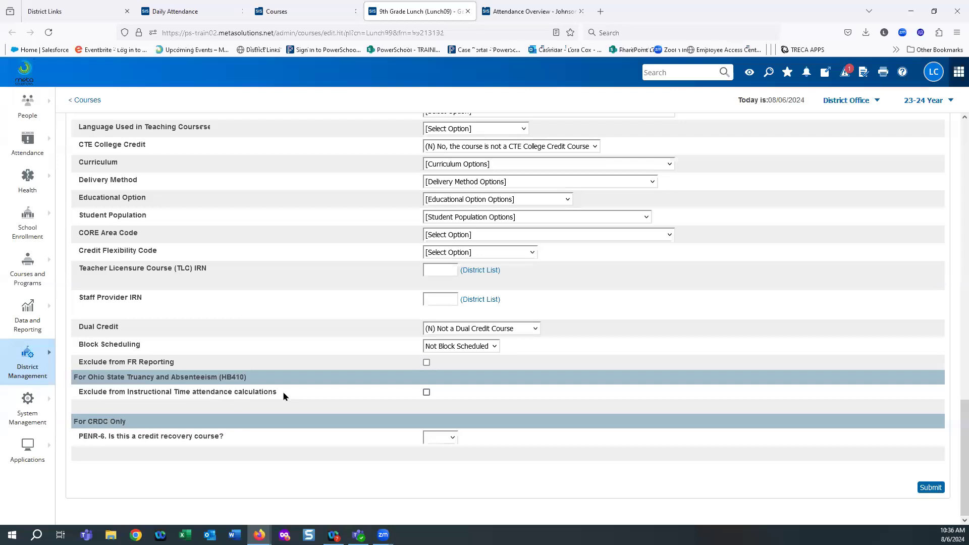
left_click(426, 393)
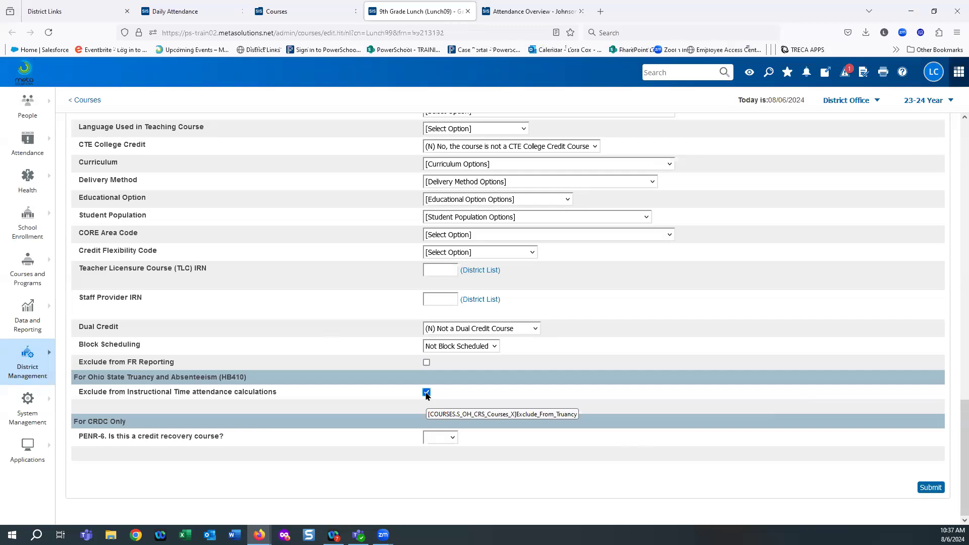
left_click(929, 487)
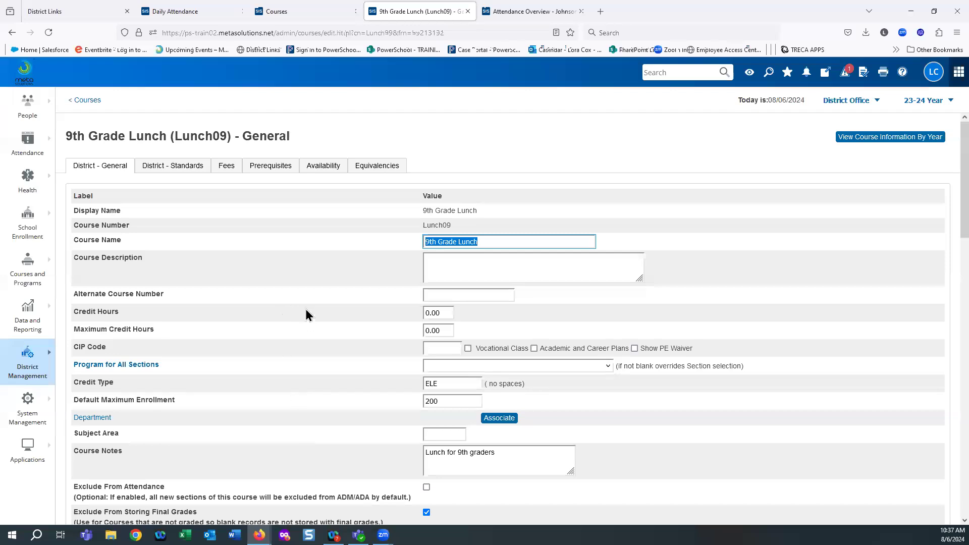
Switch to META High School, search students by last name and open the same 9th-grade student's attendance overview.
left_click(825, 101)
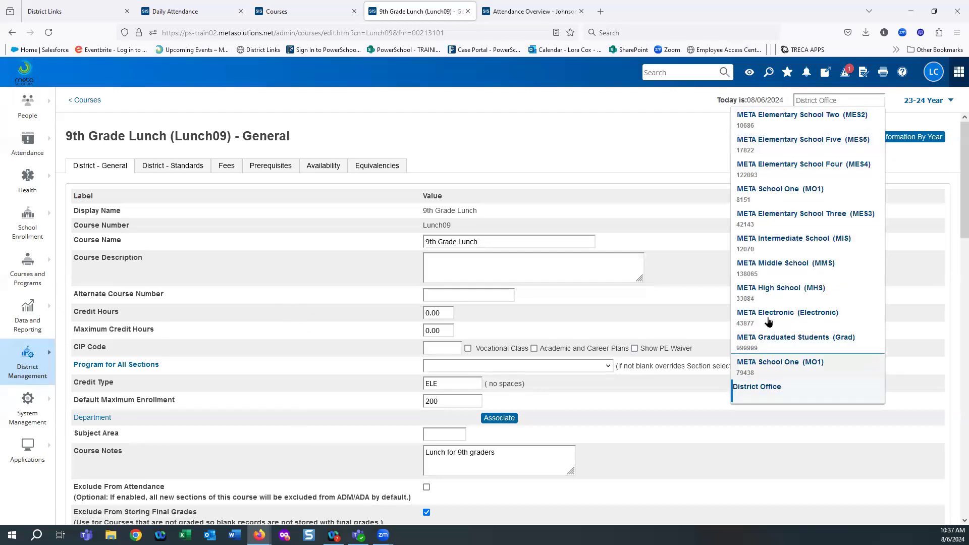
left_click(756, 289)
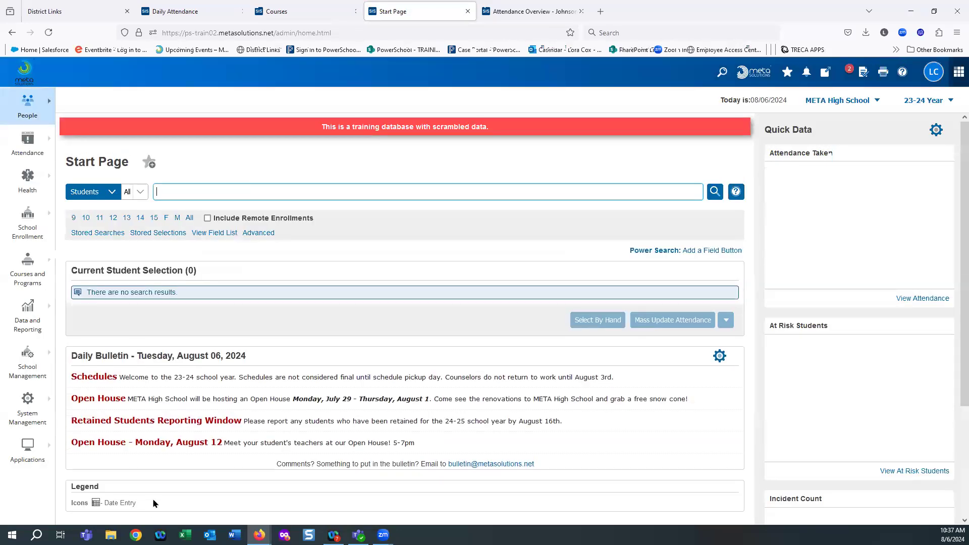
type("anderson")
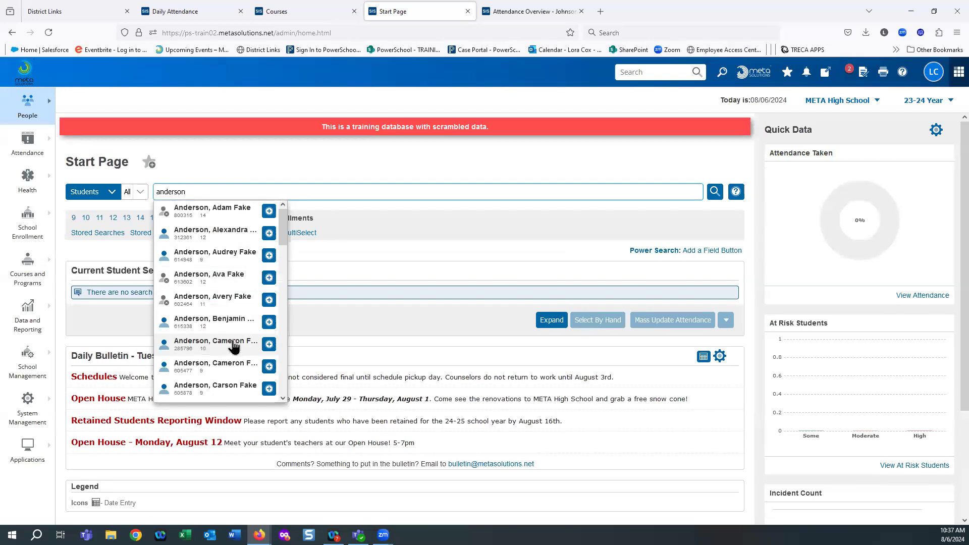
left_click(188, 373)
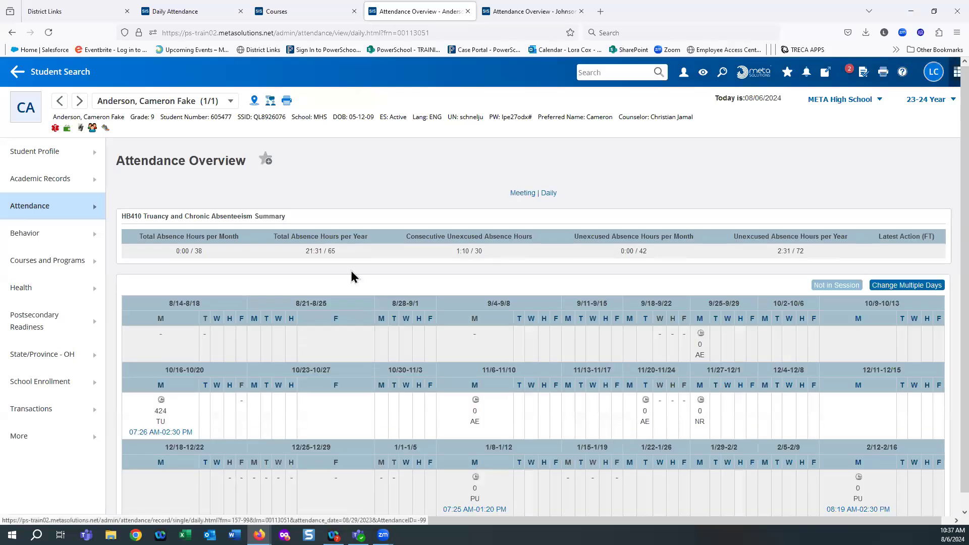
Open the 10/16/2023 attendance time entry and set the clock-out time to 12:00 PM.
left_click(156, 432)
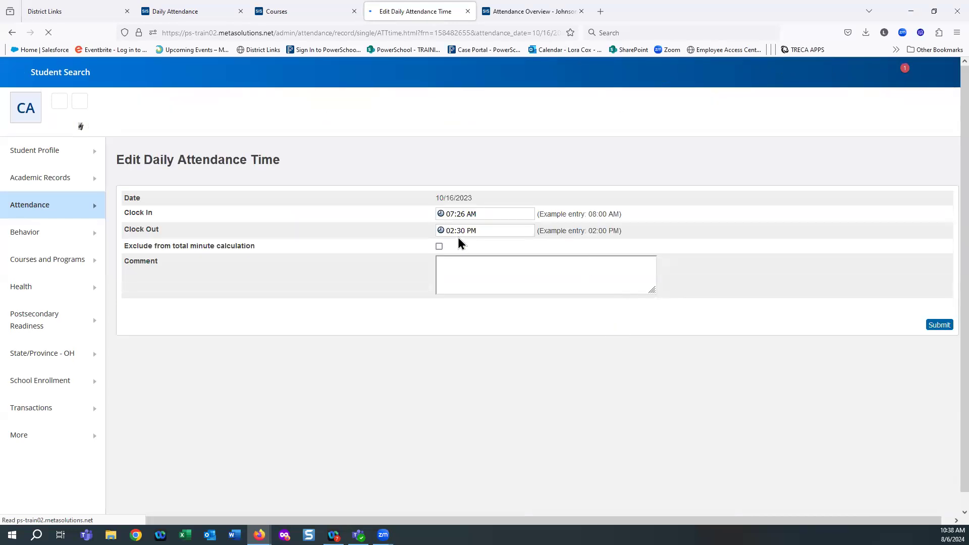
double_click(538, 220)
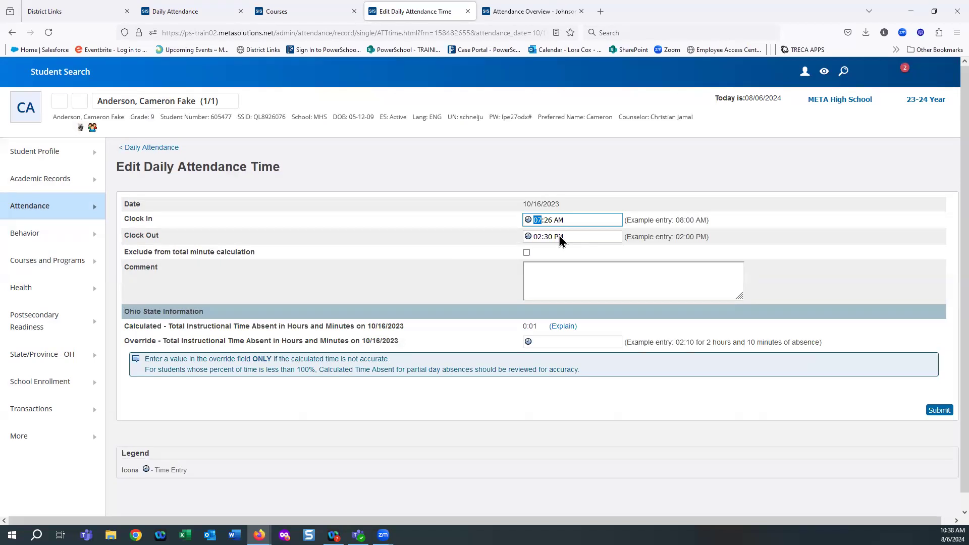
left_click(538, 238)
type("12:")
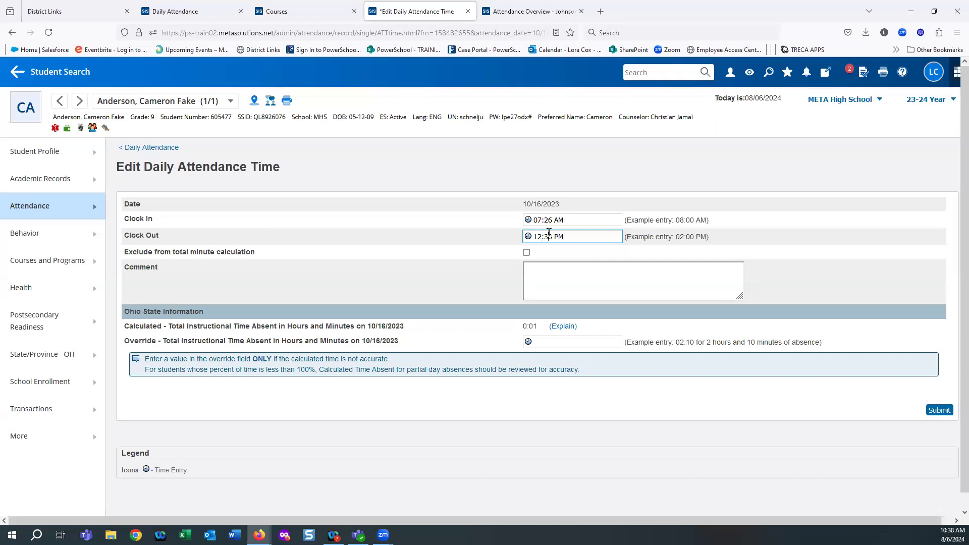
type("00")
left_click(459, 276)
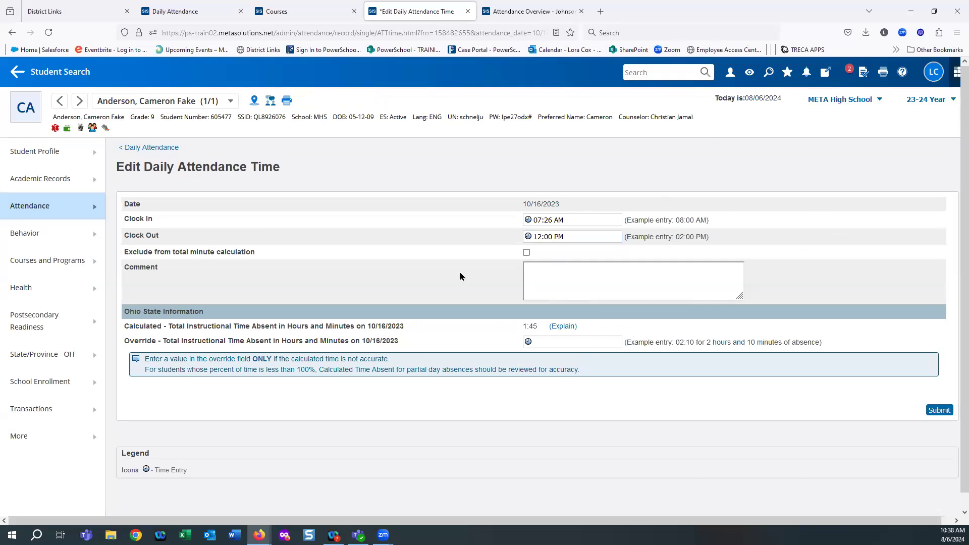
Examine the period-by-period explanation of the calculated instructional time absent, including how the 9th Grade Lunch period is treated.
left_click(563, 327)
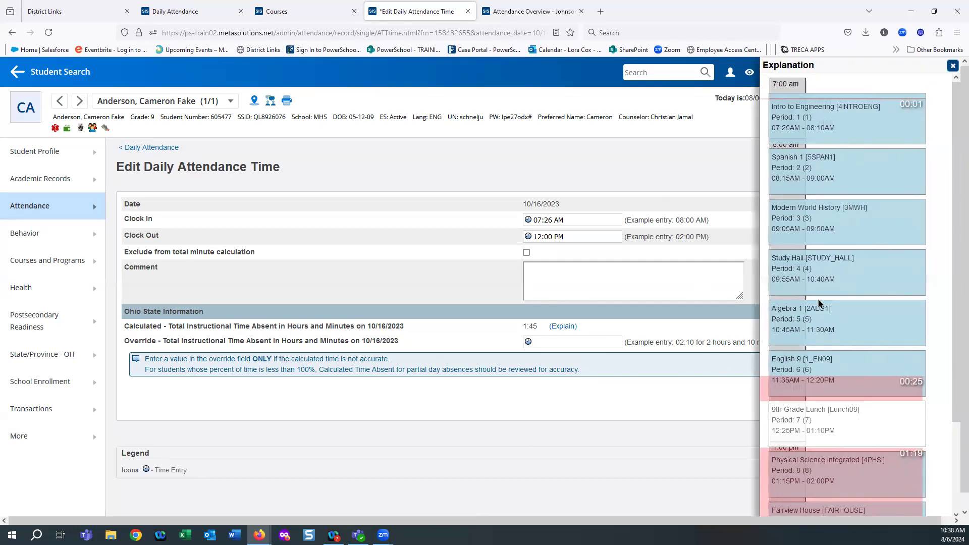
scroll(851, 269, "down", 2)
scroll(798, 180, "up", 2)
scroll(869, 420, "down", 2)
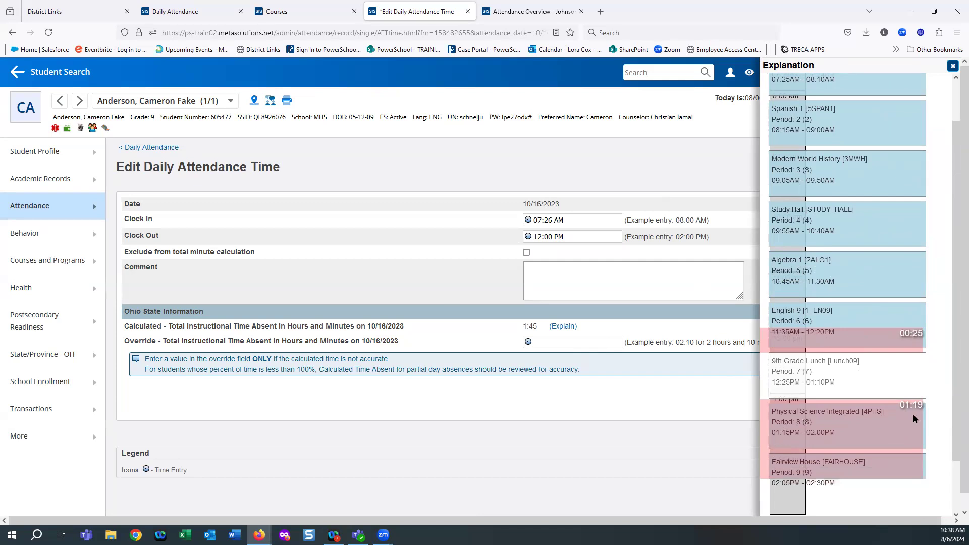
scroll(913, 416, "down", 2)
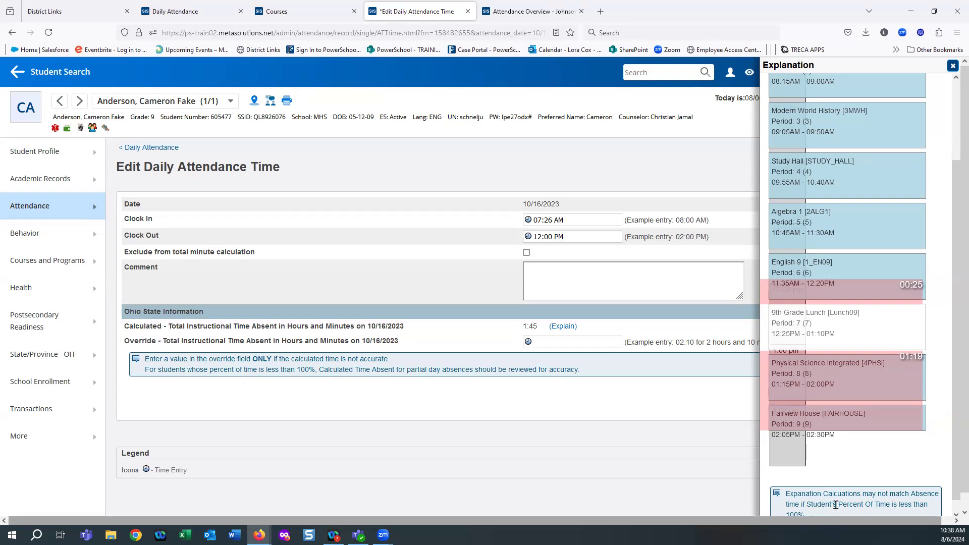
scroll(839, 428, "up", 2)
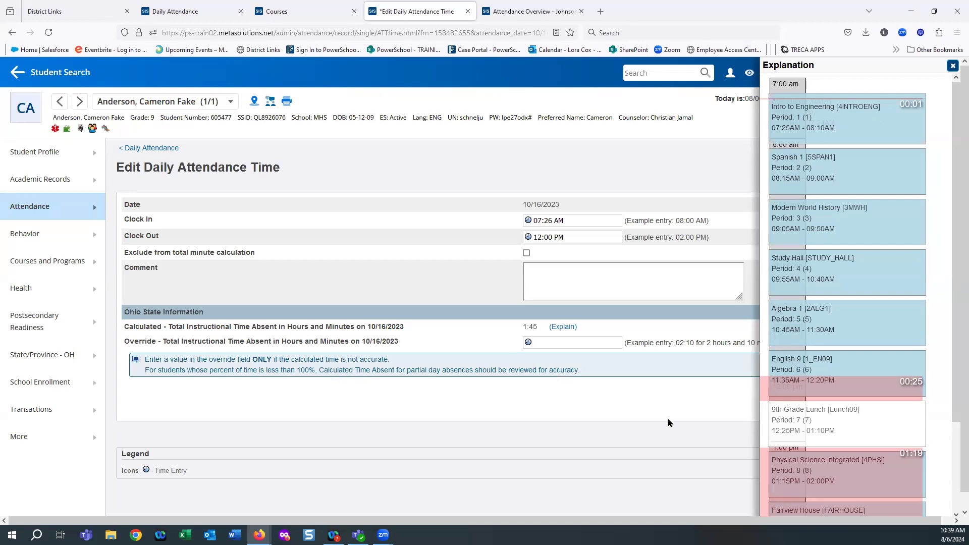
left_click(953, 66)
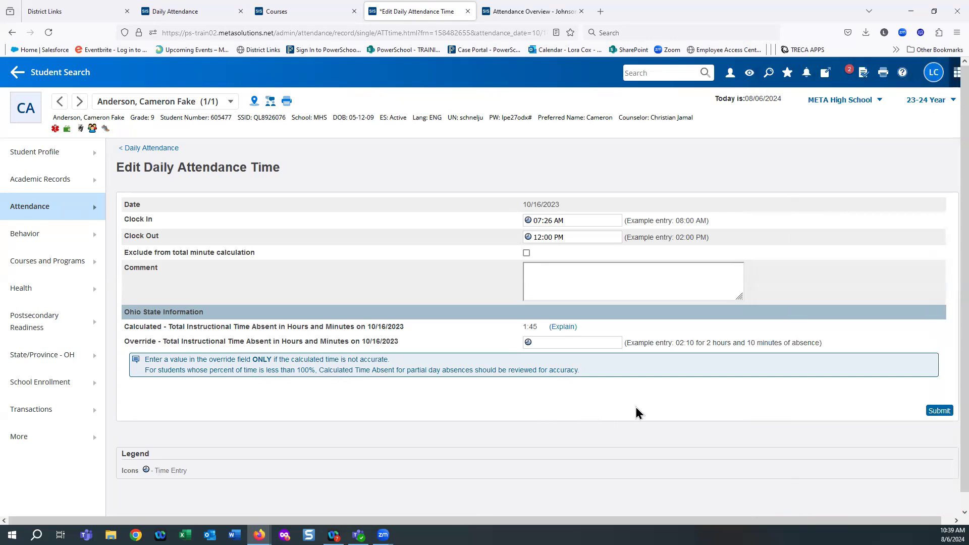
left_click(563, 327)
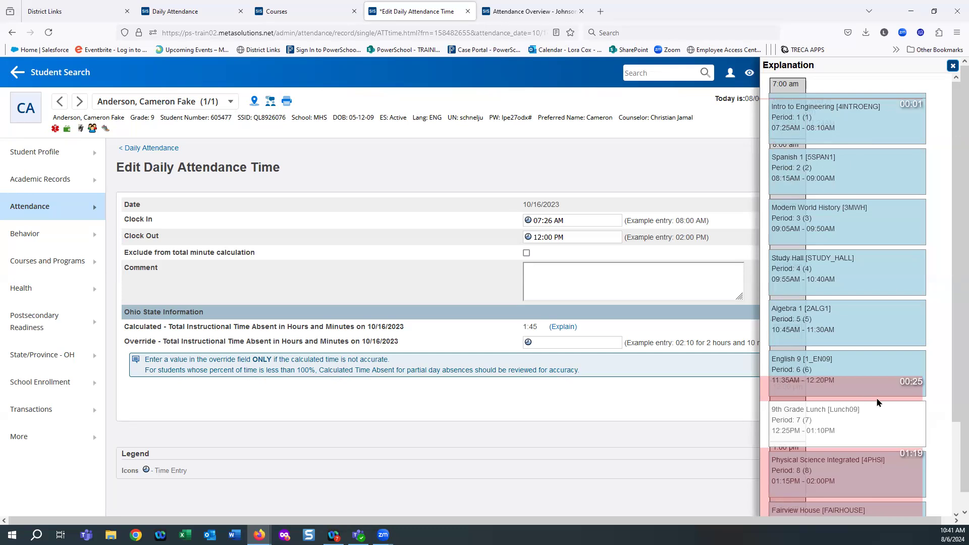
scroll(877, 403, "down", 2)
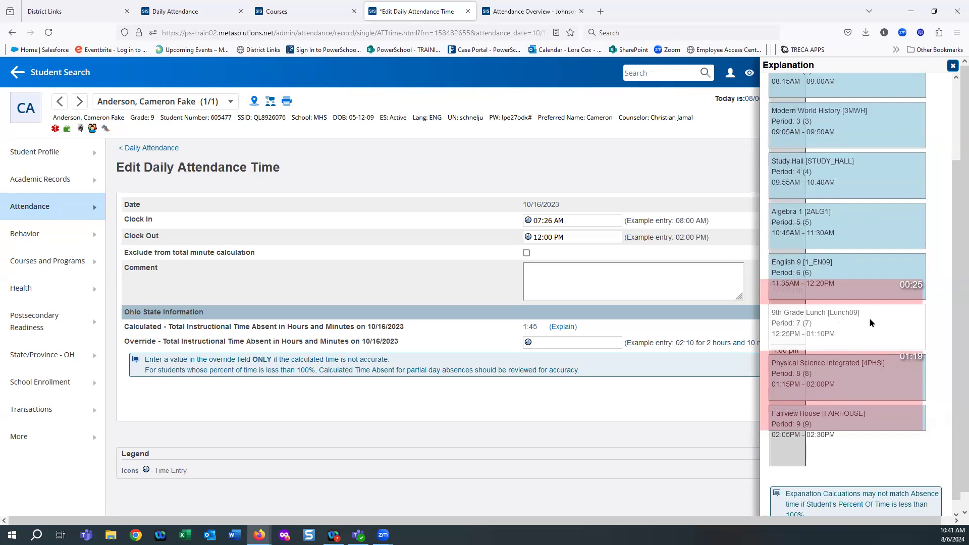
left_click(953, 66)
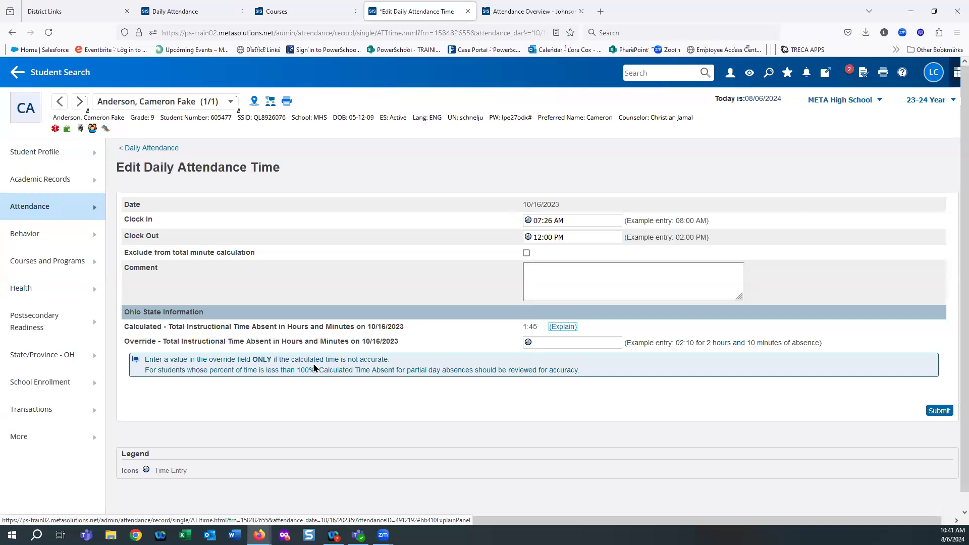
Leave the time entry without submitting it and return to the student's Attendance Overview.
left_click(39, 208)
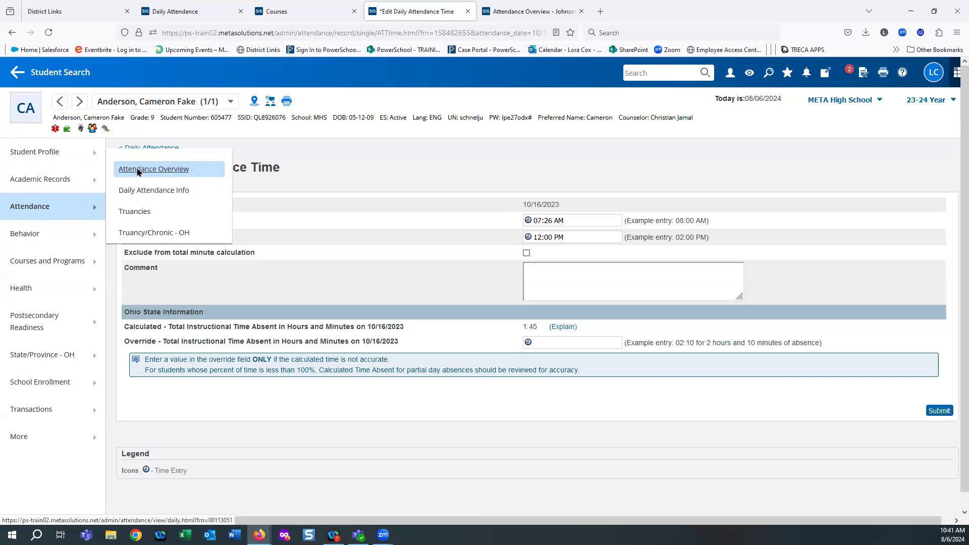
left_click(136, 169)
left_click(506, 312)
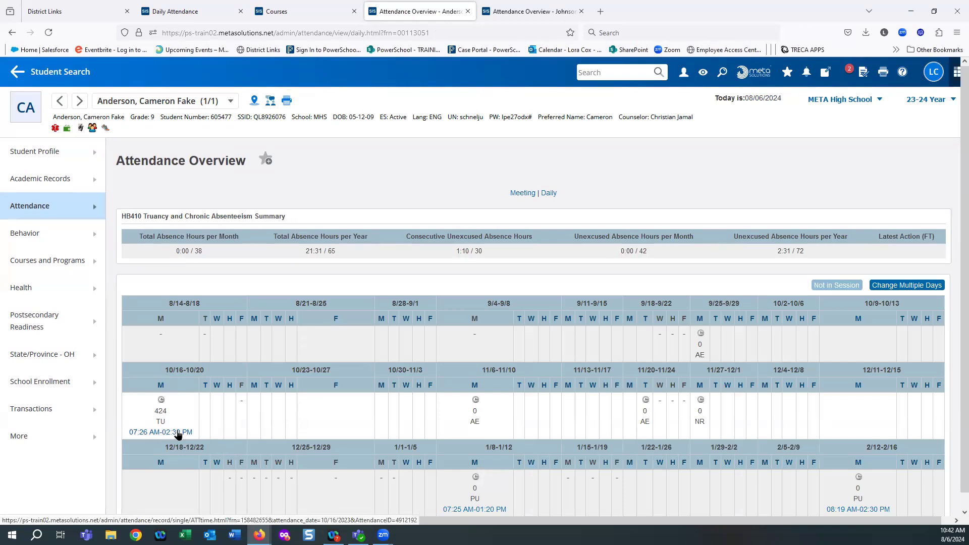
Change the clock-out time of the 10/16/2023 attendance time entry to 11:00 AM and submit it.
left_click(177, 435)
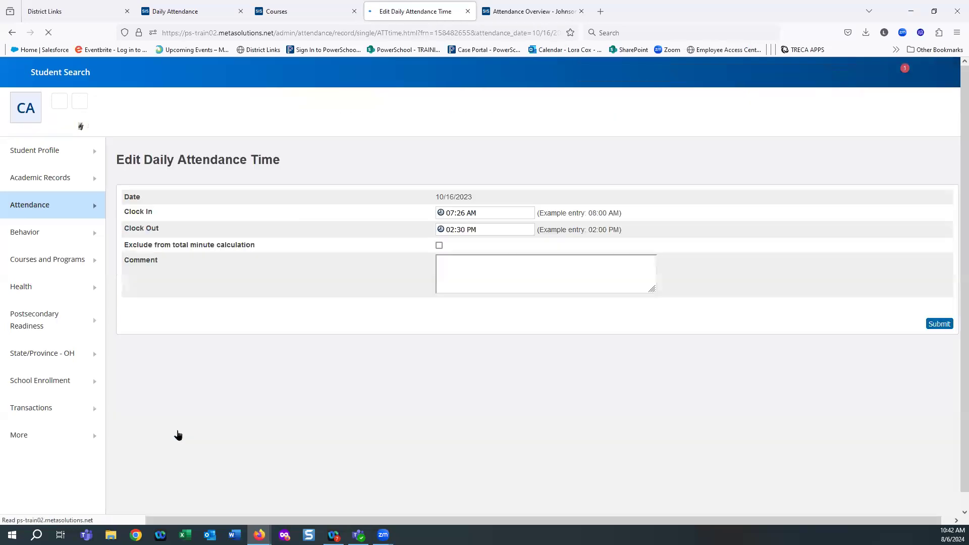
left_click(451, 236)
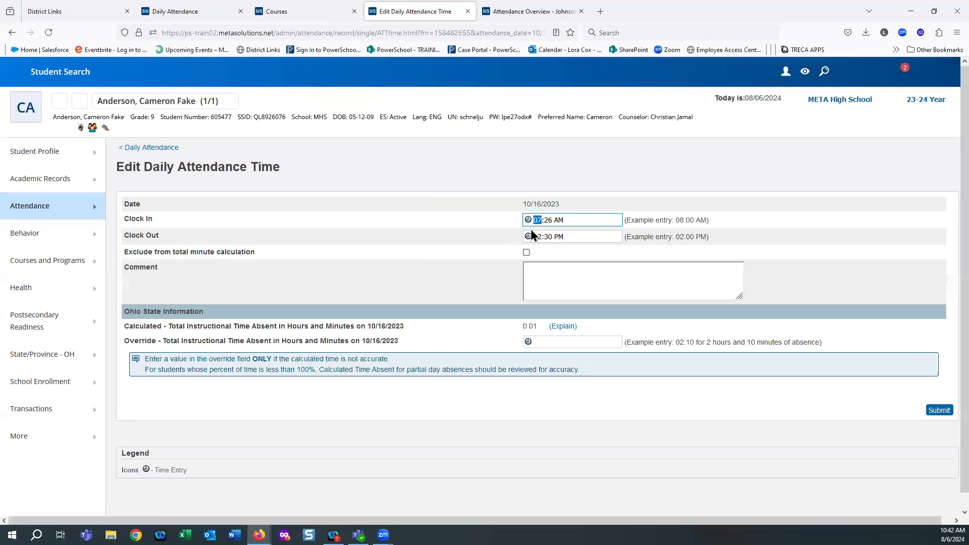
type("11")
left_click(547, 237)
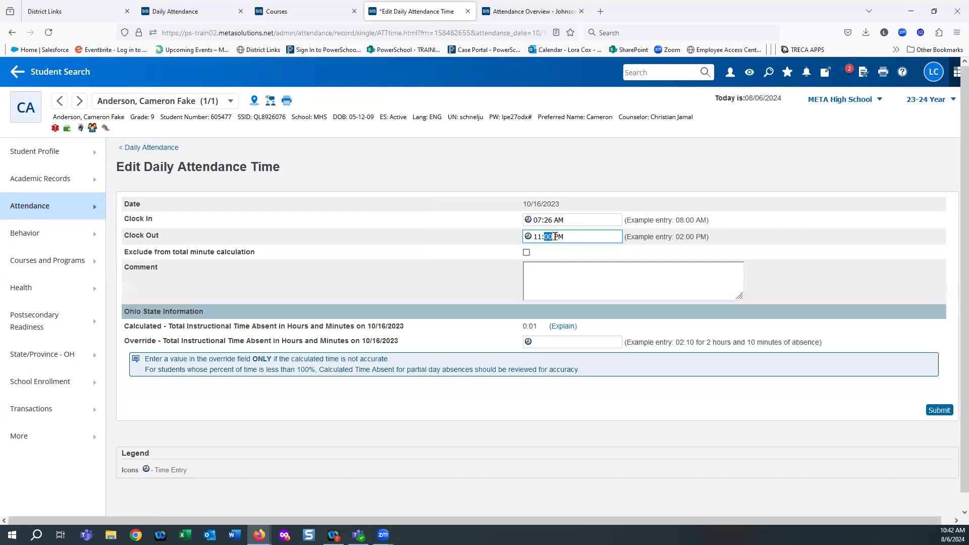
left_click(559, 237)
key("a")
left_click(567, 252)
left_click(948, 412)
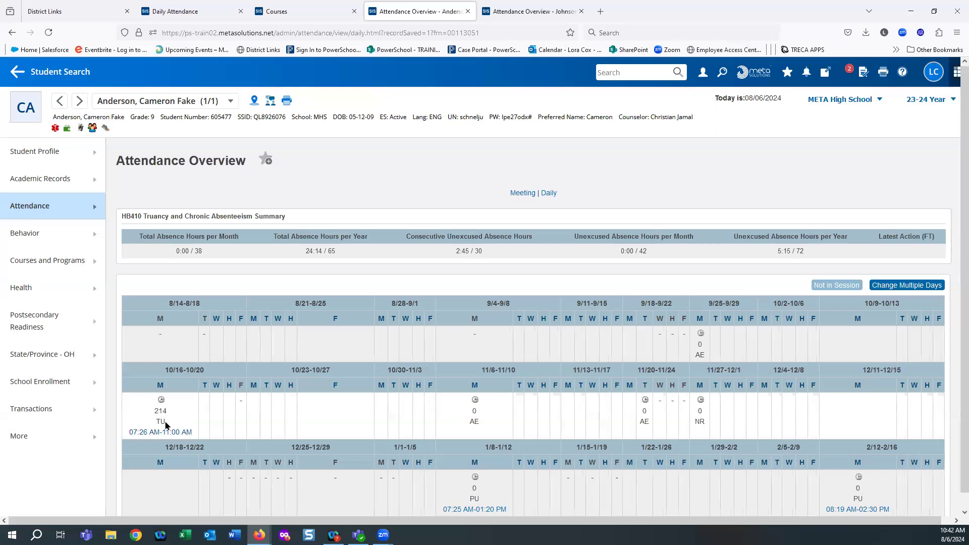
Change the 10/16/2023 attendance code to PU (Partial Unexcused), add the comment "went home ill at 11", submit, and return to the overview.
left_click(160, 387)
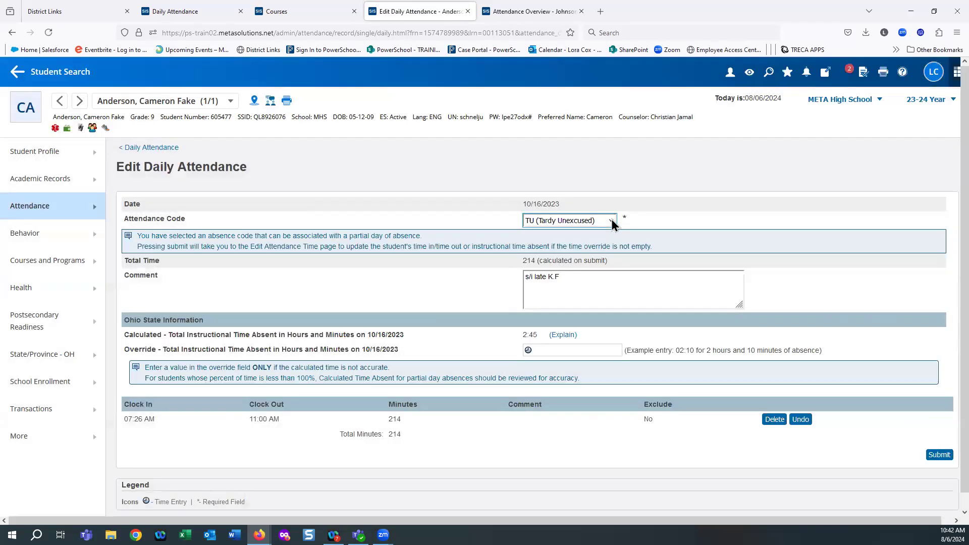
left_click(612, 221)
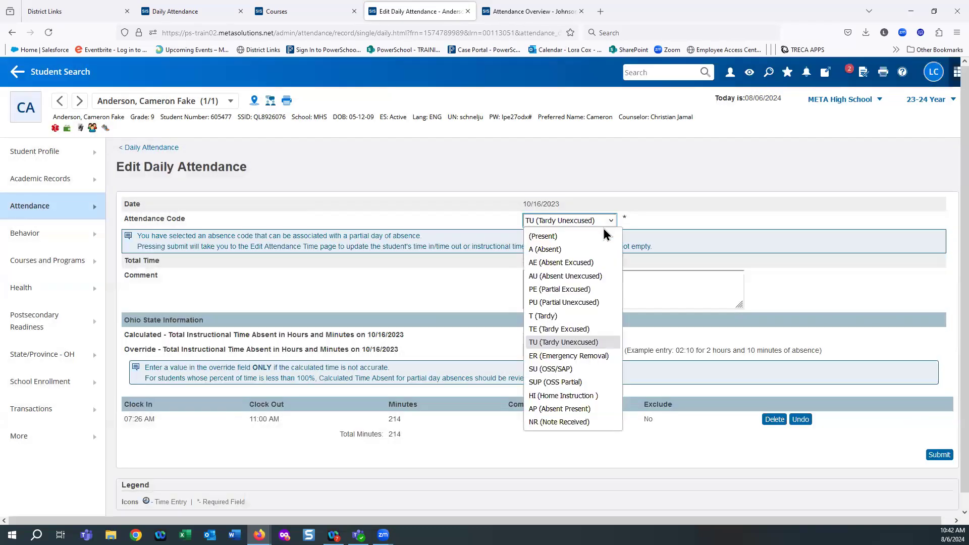
left_click(546, 299)
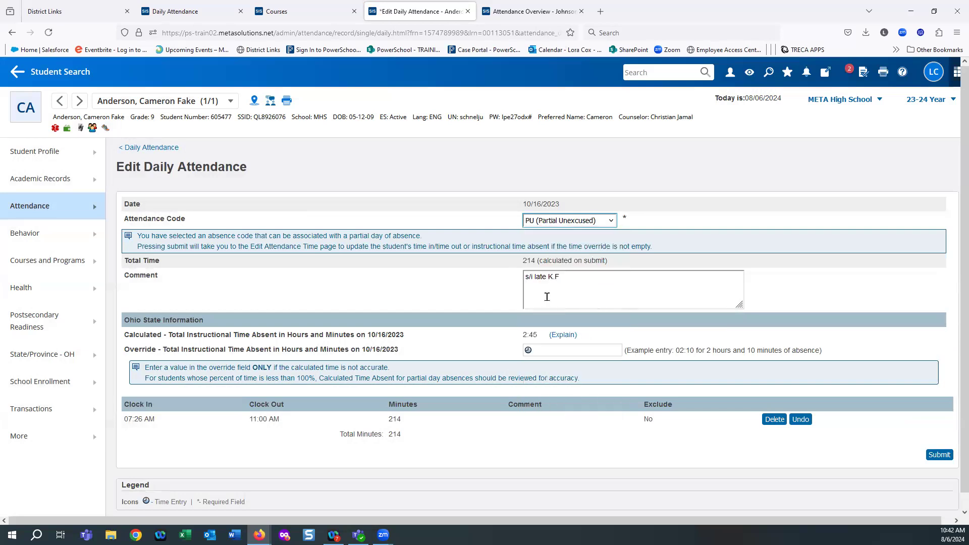
left_click(566, 276)
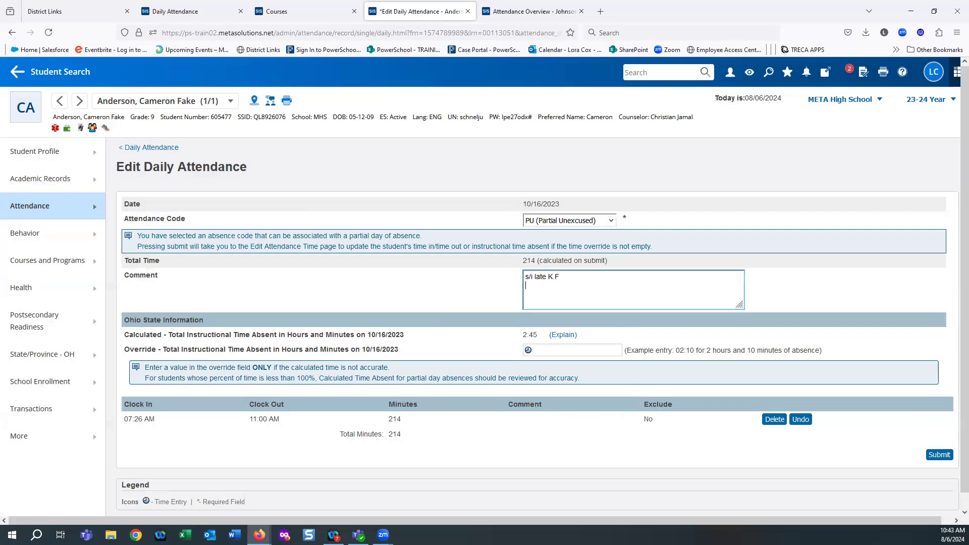
type("went home ill at 11")
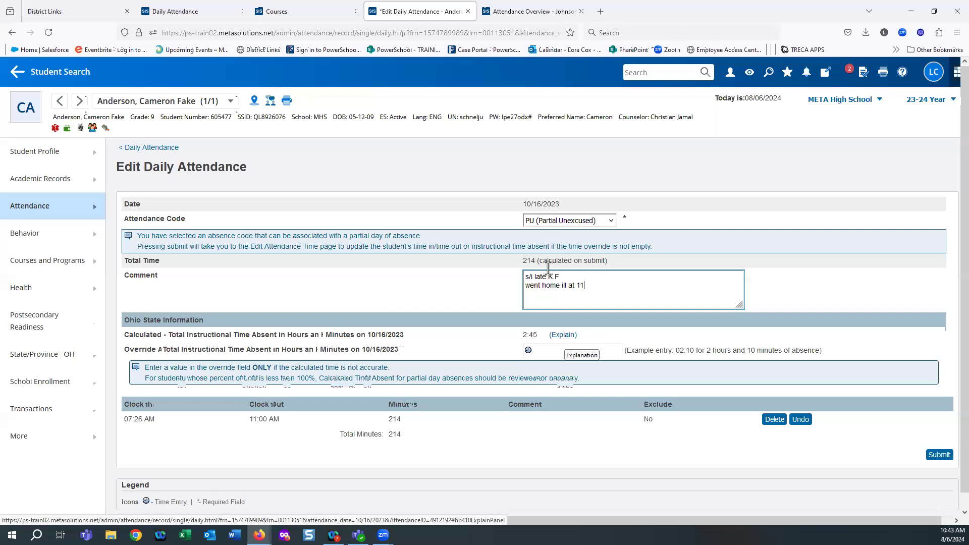
left_click(938, 454)
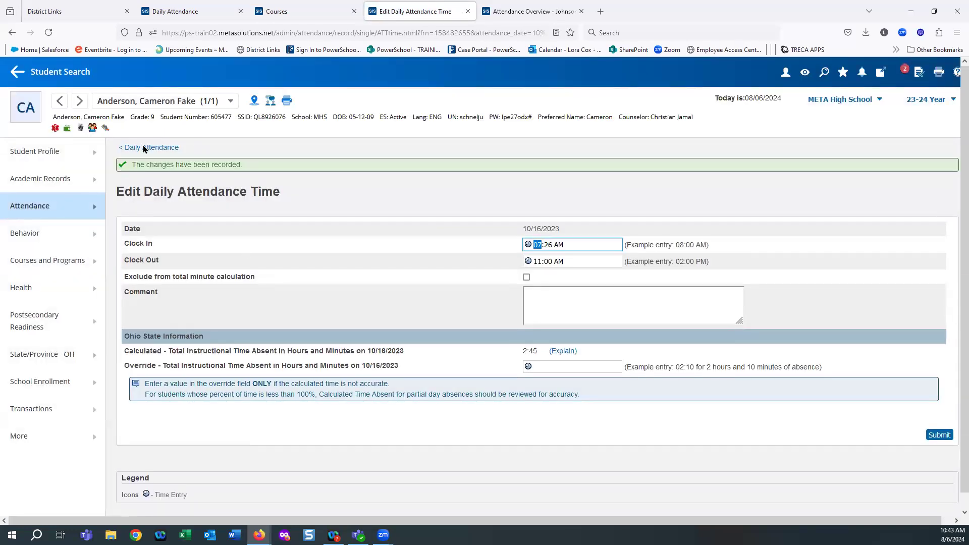
left_click(143, 148)
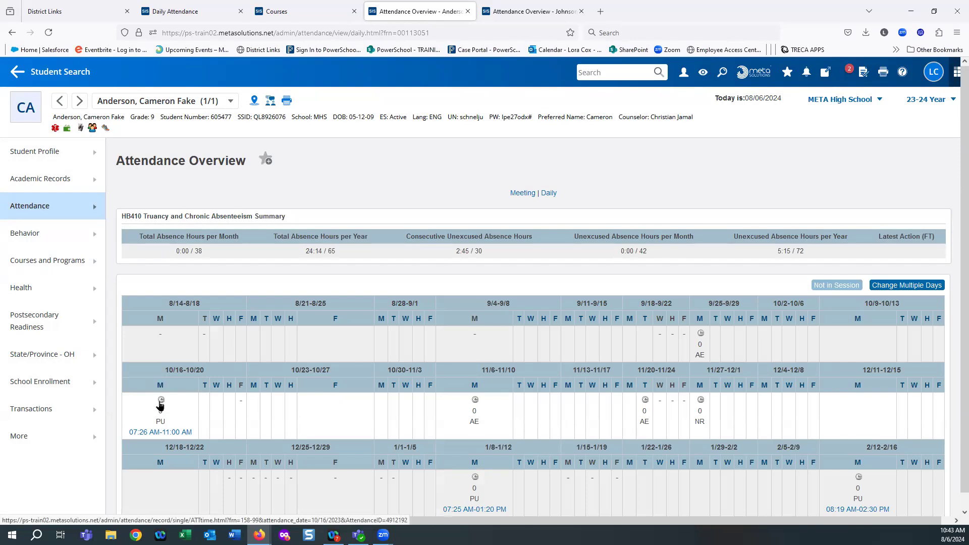
Start a second attendance time entry for 10/16/2023 with clock-in 11:30 AM and clock-out 02:30 PM.
scroll(227, 394, "down", 1)
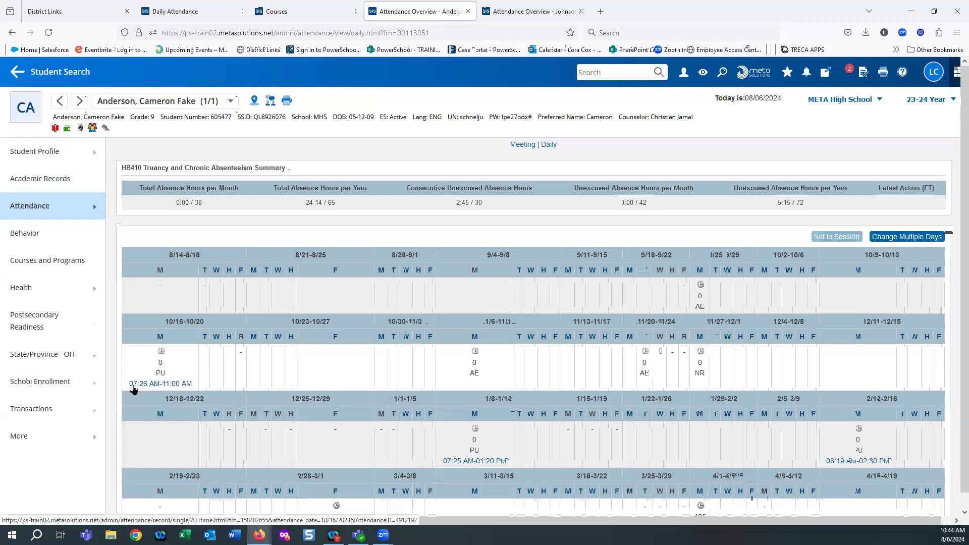
left_click(162, 352)
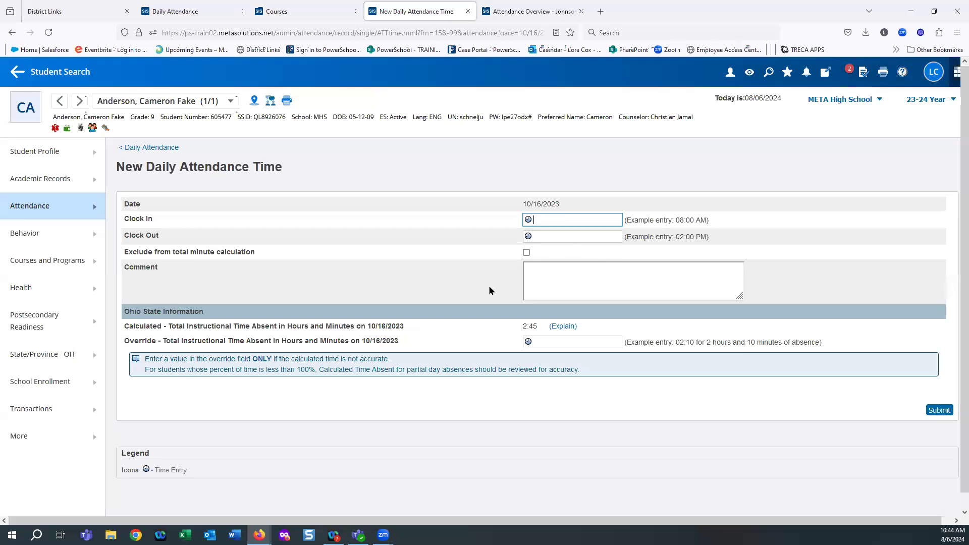
type("11:00 AM")
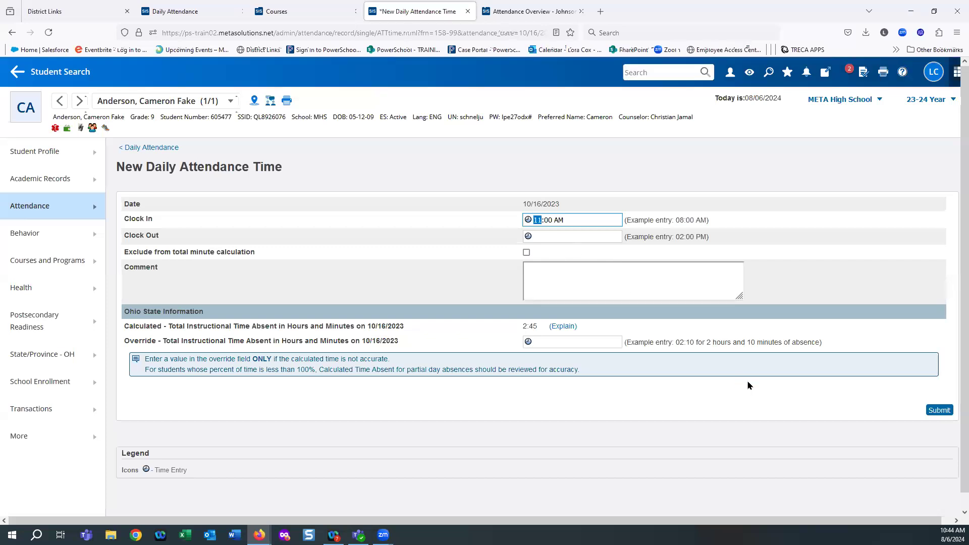
key("Tab")
left_click(596, 236)
type("02:30 AM")
key("Tab")
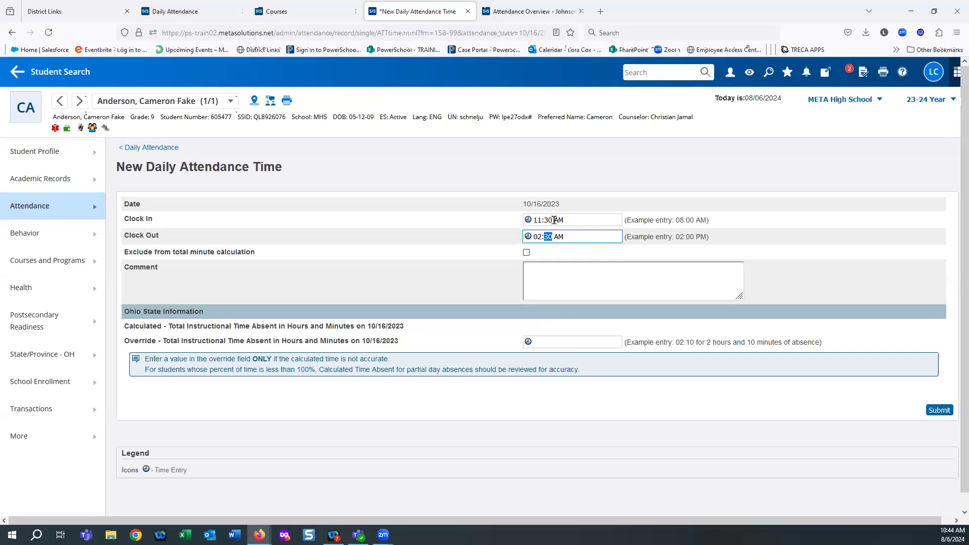
left_click(558, 237)
left_click(438, 275)
Add the comment "mom sent back to school" to the new time entry.
left_click(575, 273)
type("mom sent back to school")
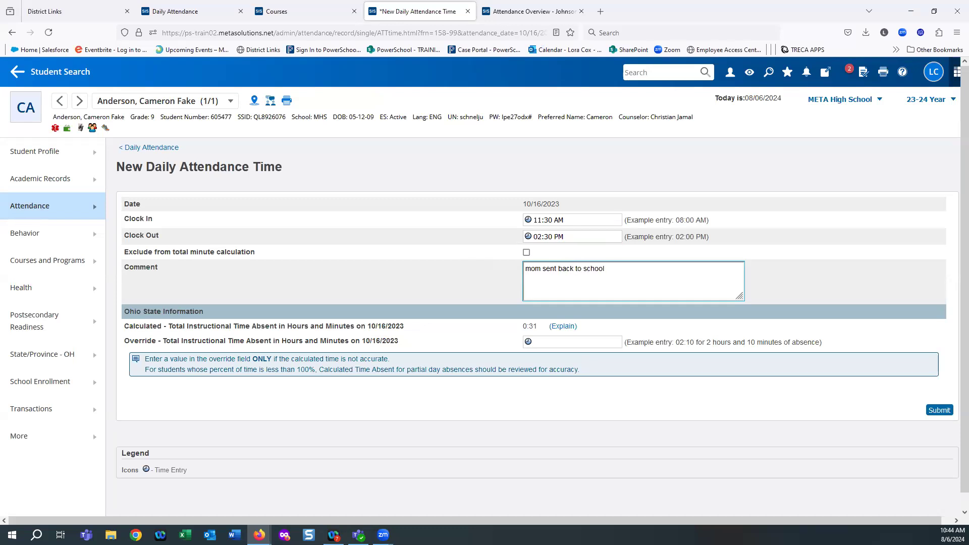
left_click(723, 414)
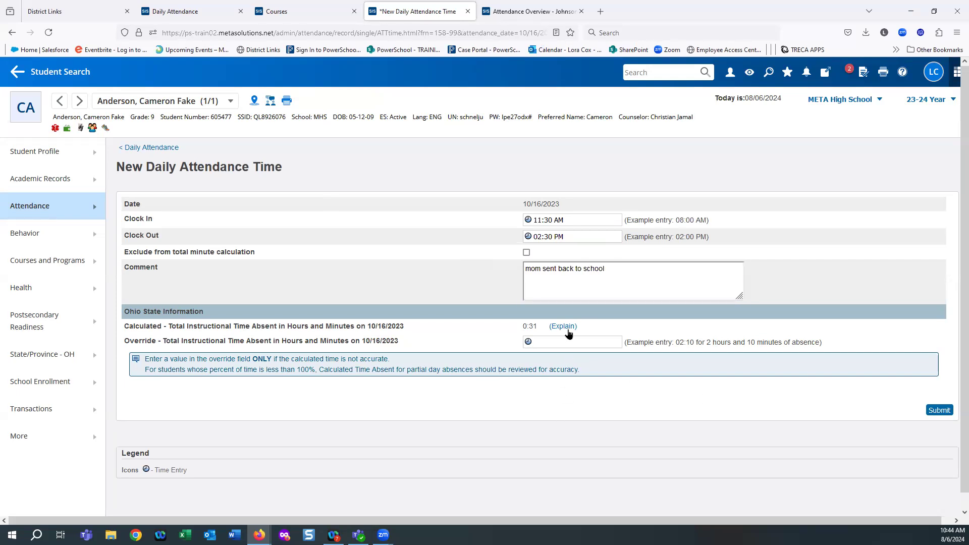
Review the explanation of the calculated instructional time absent for both time entries and submit the new entry.
left_click(563, 327)
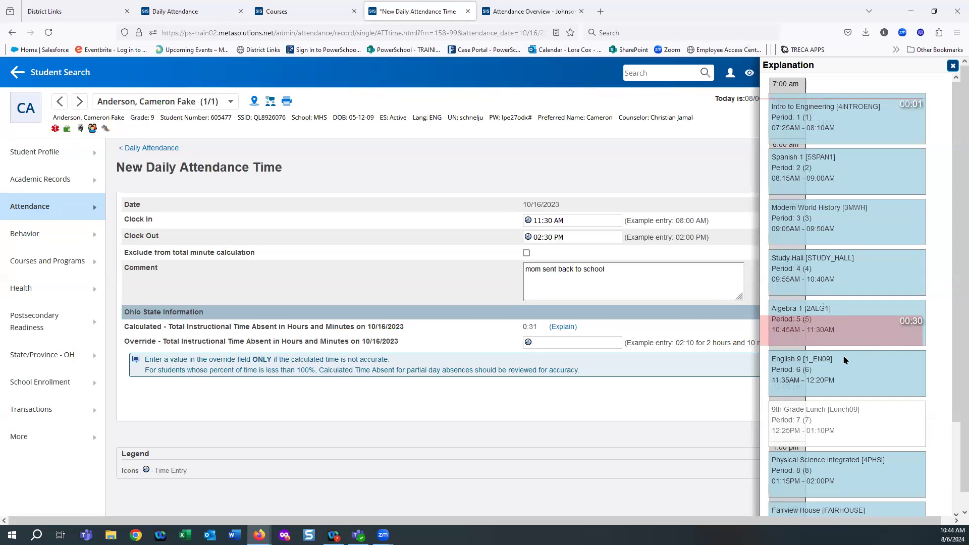
scroll(835, 373, "down", 2)
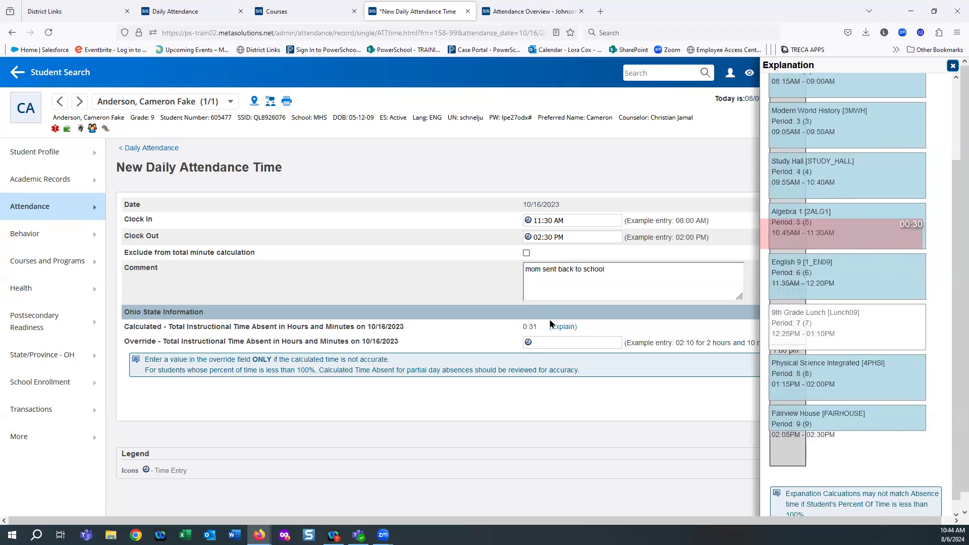
left_click(953, 67)
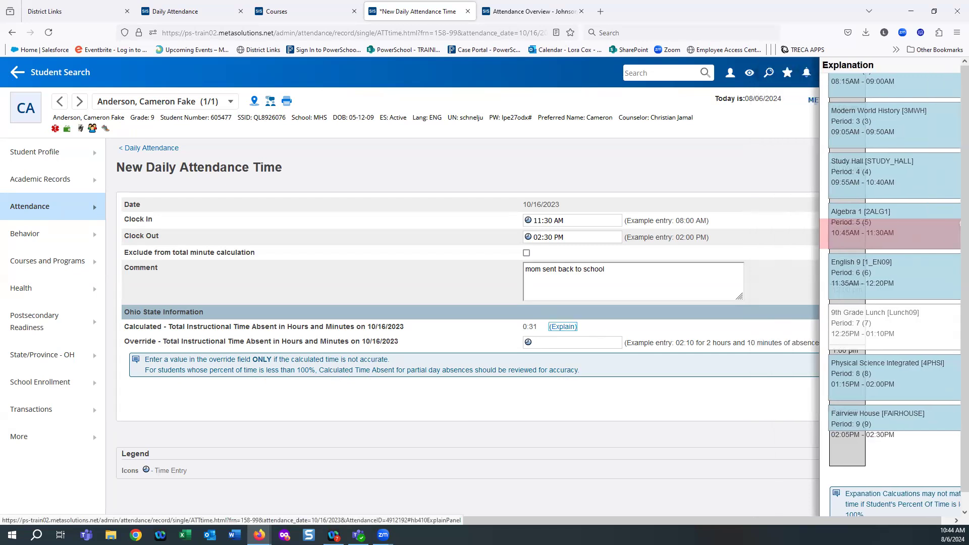
left_click(938, 411)
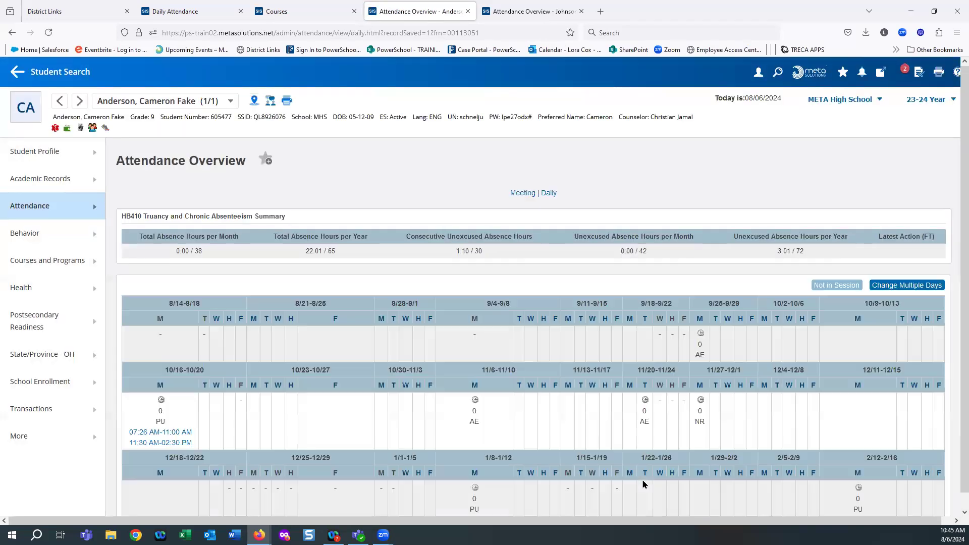
Set the clock-out of the 11:30 AM time entry on 10/16/2023 to 01:00 PM and add "Went back home-sick" to its comment.
scroll(220, 347, "down", 1)
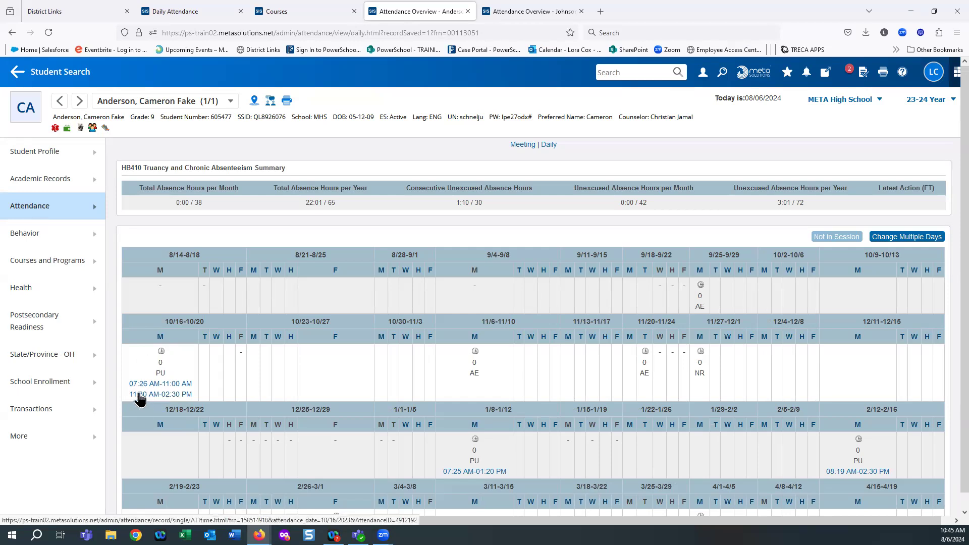
left_click(171, 394)
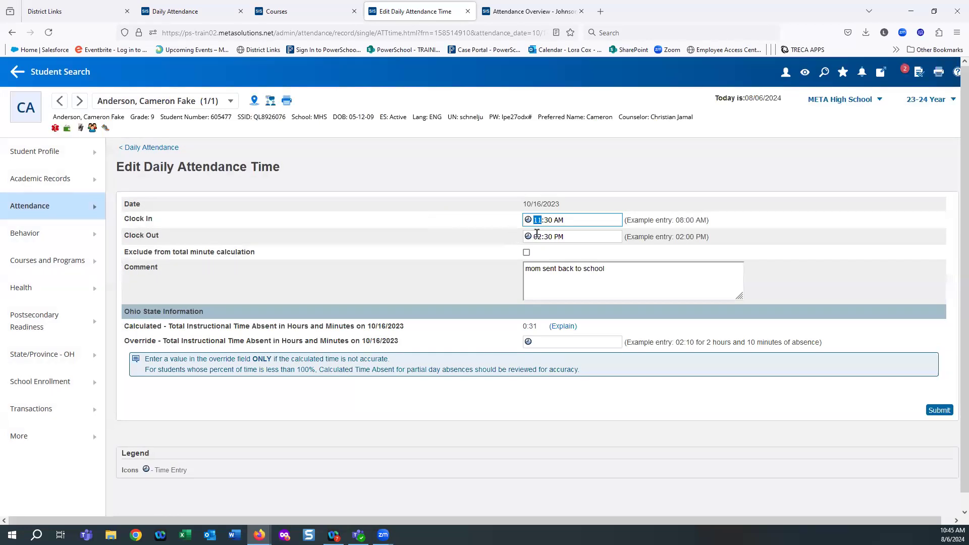
left_click(536, 233)
key("Down")
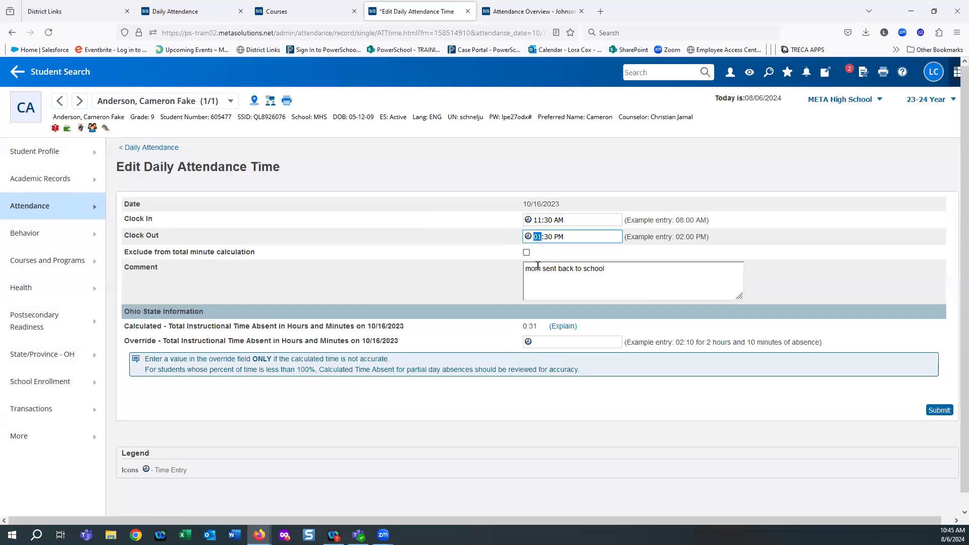
left_click(548, 237)
left_click(607, 268)
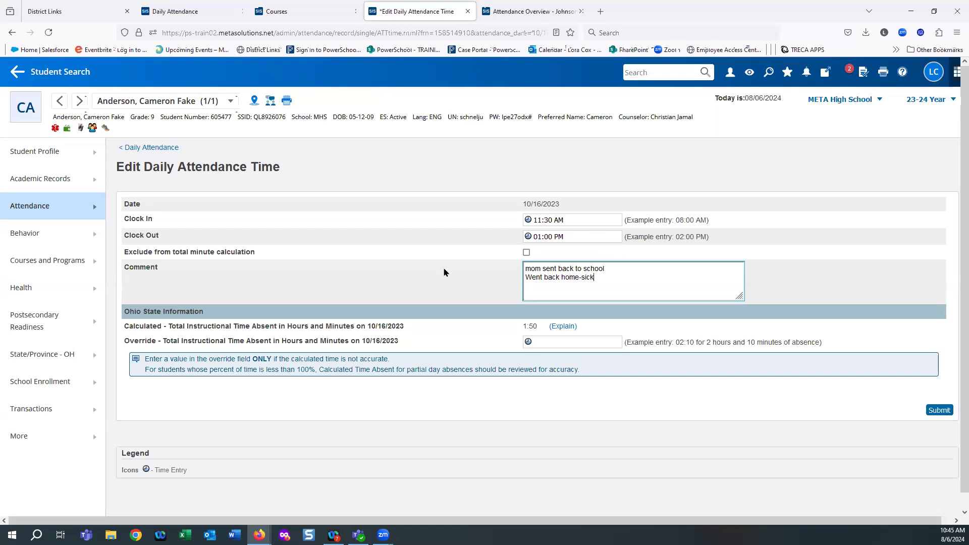
Review the explanation of the calculated absence time for the edited entry and submit the change.
left_click(563, 326)
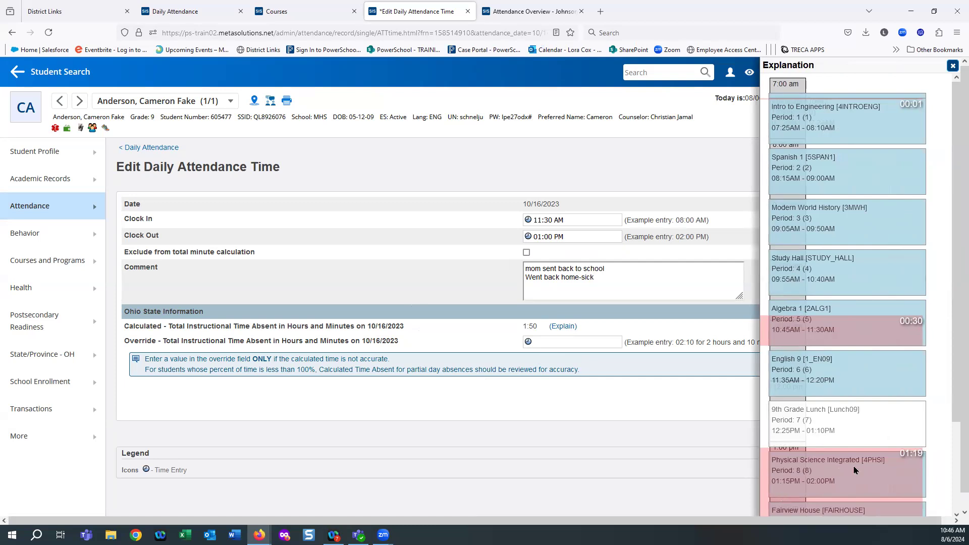
scroll(854, 471, "down", 2)
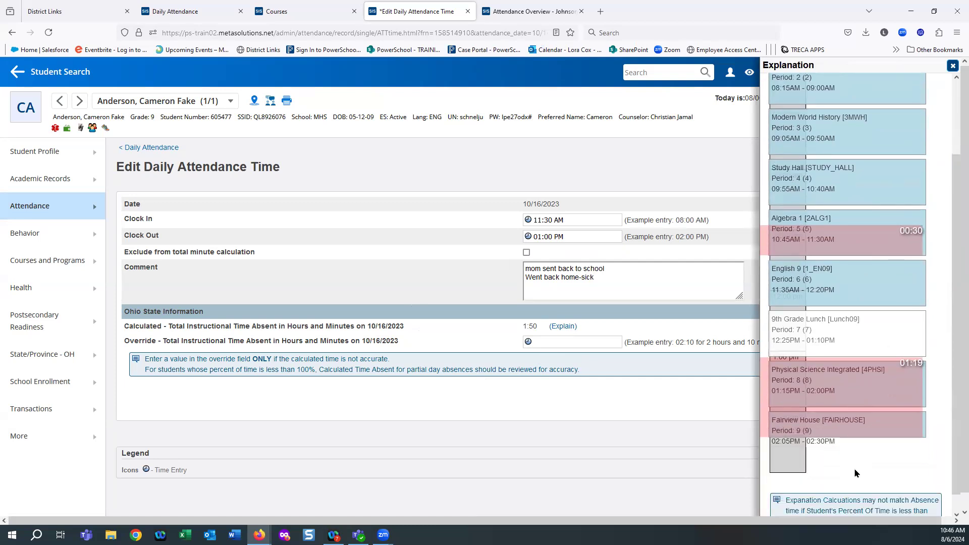
left_click(953, 66)
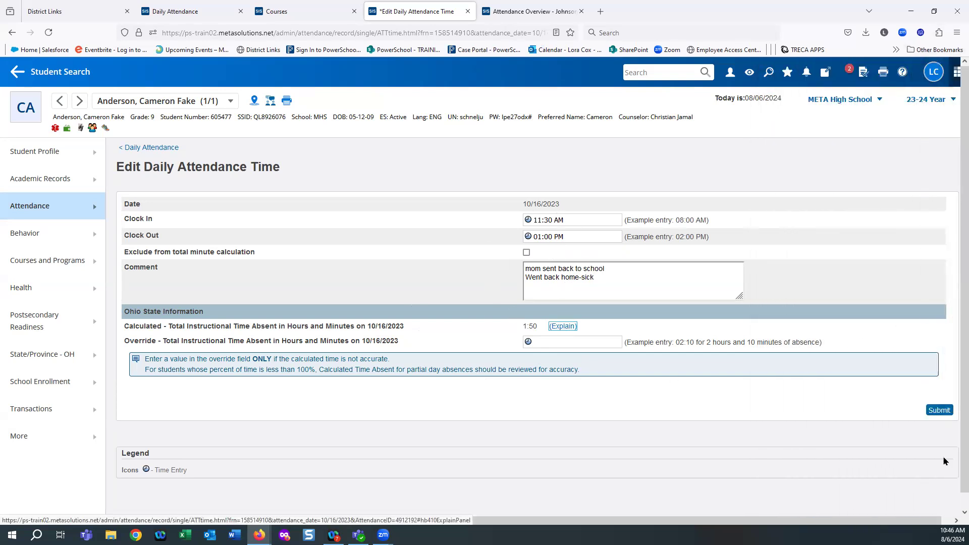
left_click(940, 411)
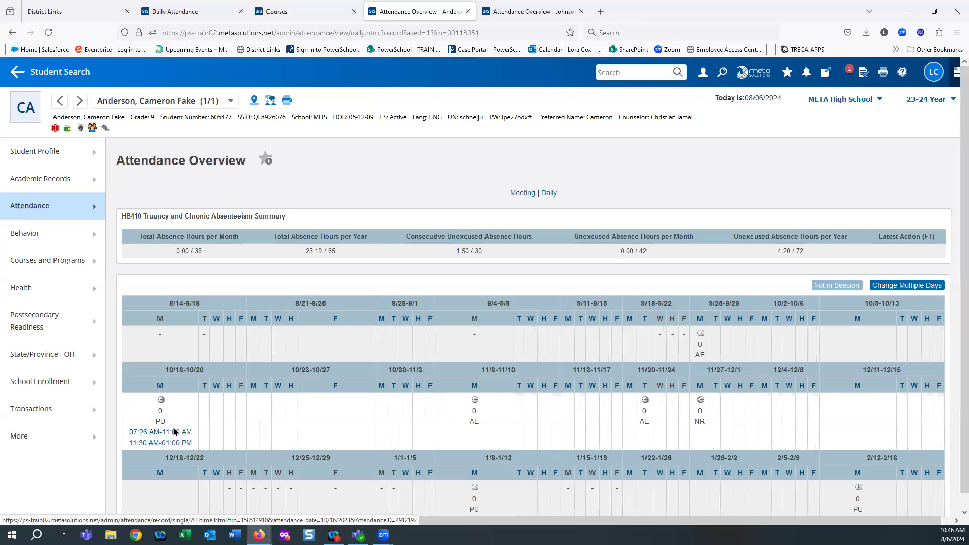
Start a third attendance time entry for 10/16/2023 with clock-in 01:15 PM and clock-out 02:30 PM.
left_click(161, 402)
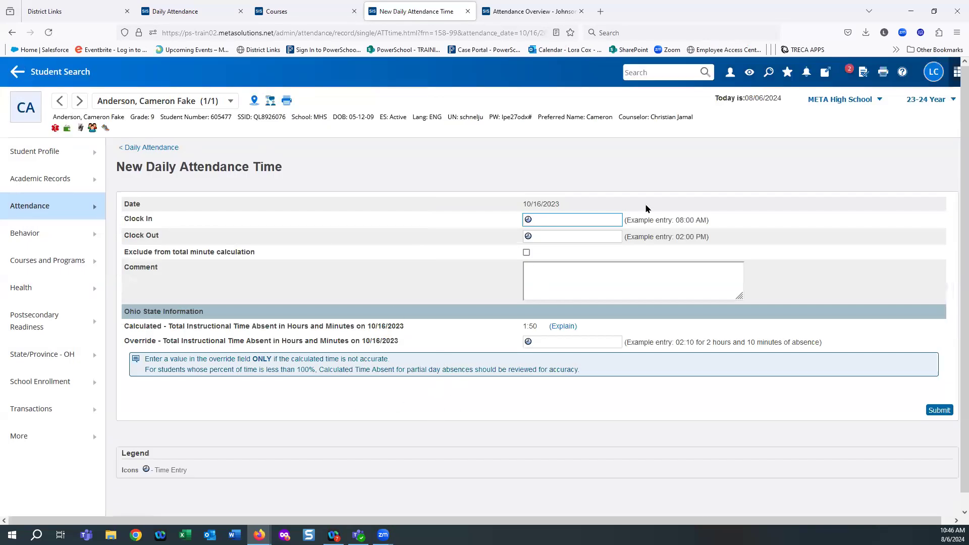
type("1:15 PM")
key("Tab")
left_click(559, 219)
left_click(559, 237)
type("02:")
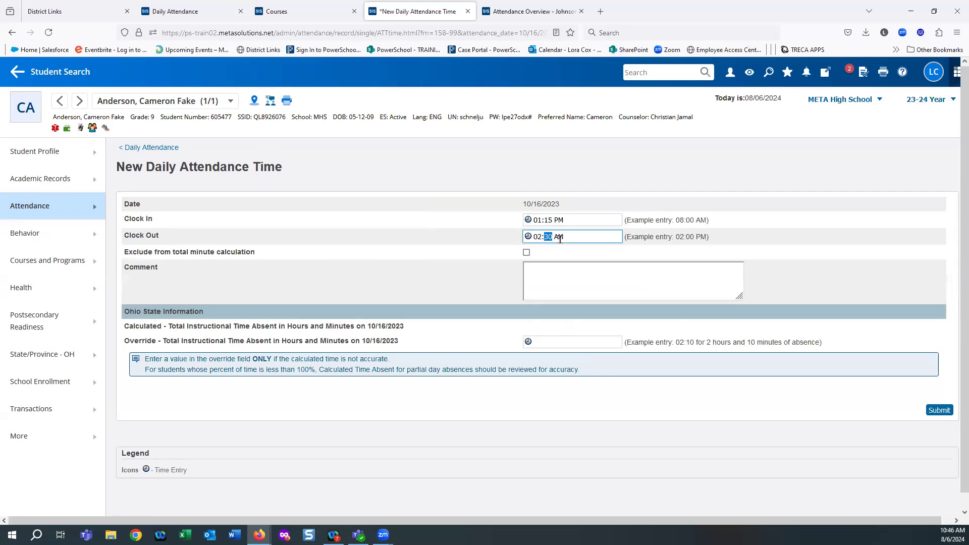
type("30")
left_click(559, 236)
type("p")
left_click(581, 257)
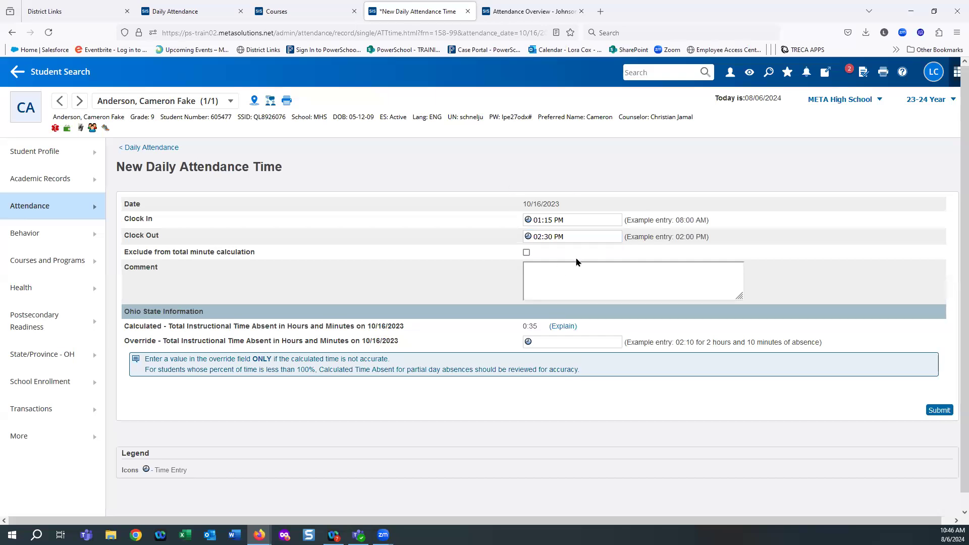
Check the absence time explanation with the third time entry included and submit that entry.
left_click(564, 326)
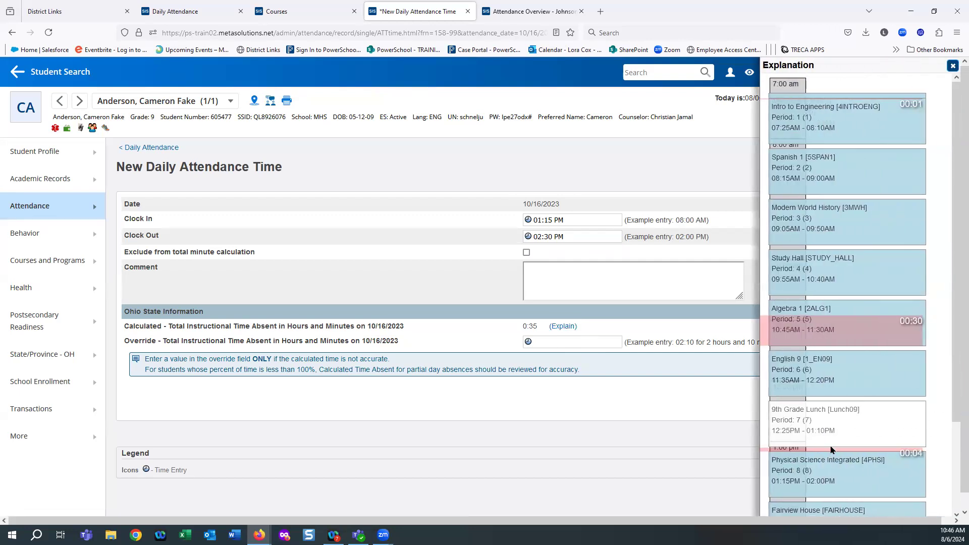
left_click(953, 66)
left_click(940, 410)
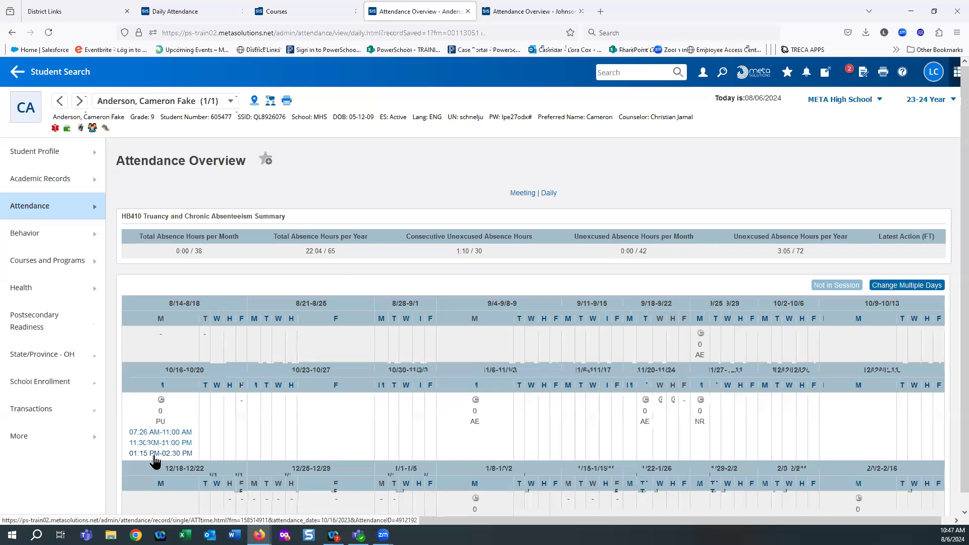
Start a daily attendance change for multiple days with 05/01/2024 as the start date.
scroll(412, 452, "down", 1)
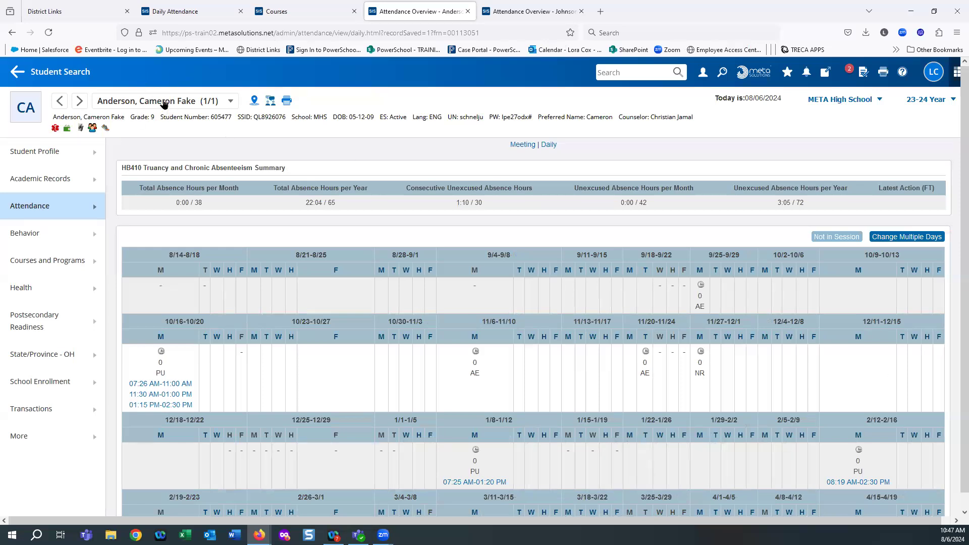
left_click(909, 347)
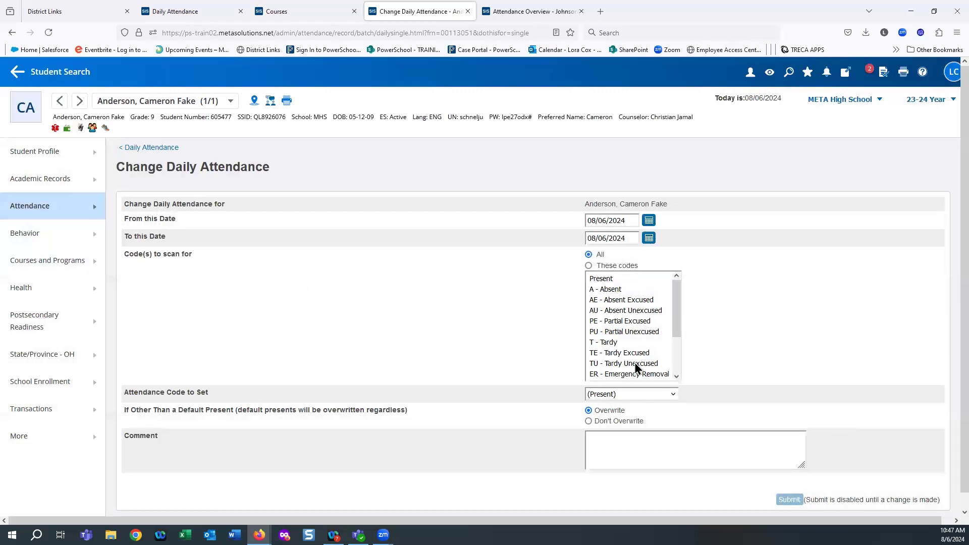
left_click(649, 221)
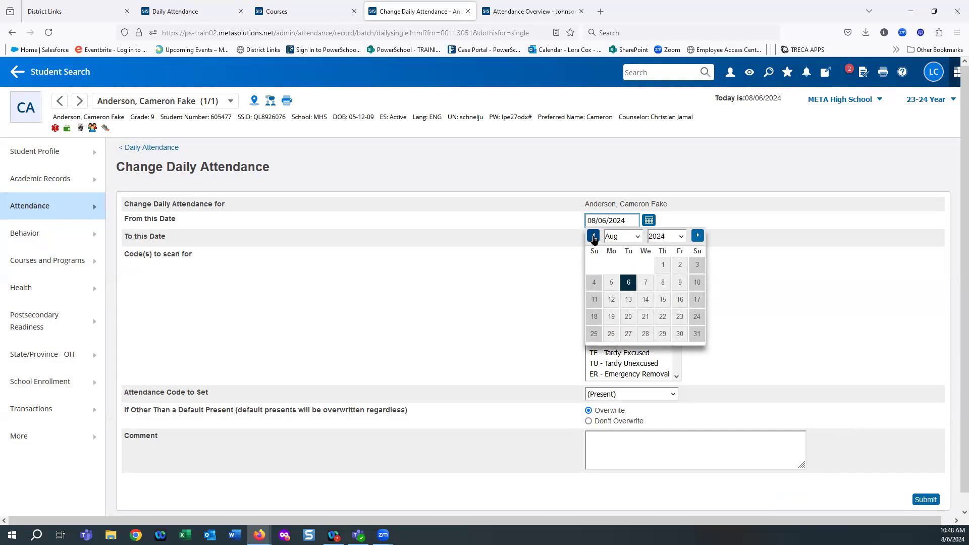
left_click(593, 235)
left_click(593, 235)
left_click(593, 235)
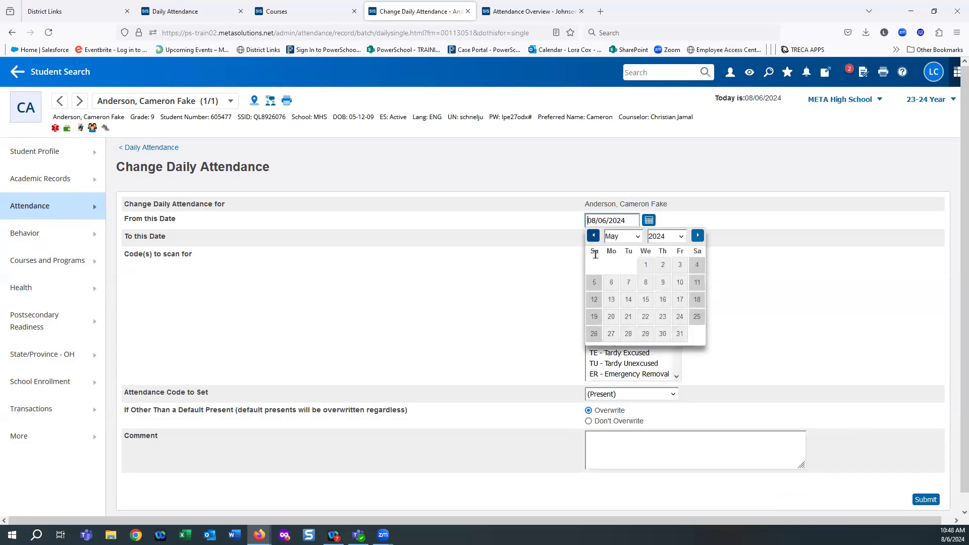
left_click(646, 264)
Set the end date of the multiple-day attendance change to 05/03/2024.
left_click(648, 237)
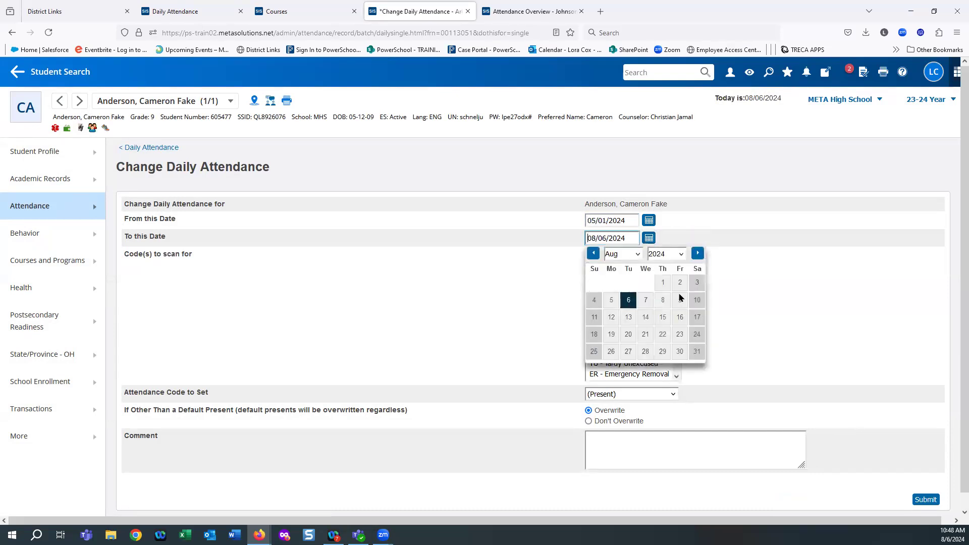
left_click(681, 300)
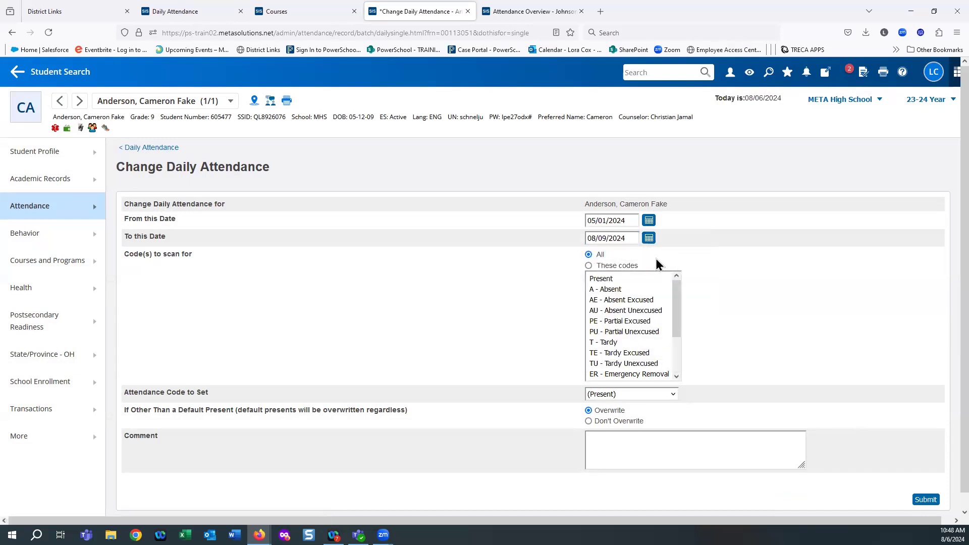
left_click(648, 241)
left_click(594, 254)
left_click(594, 254)
left_click(594, 254)
left_click(679, 282)
Set the attendance code to AU (Absent Unexcused) with the comment "Family Vacation" and submit the multiple-day change.
scroll(691, 298, "down", 2)
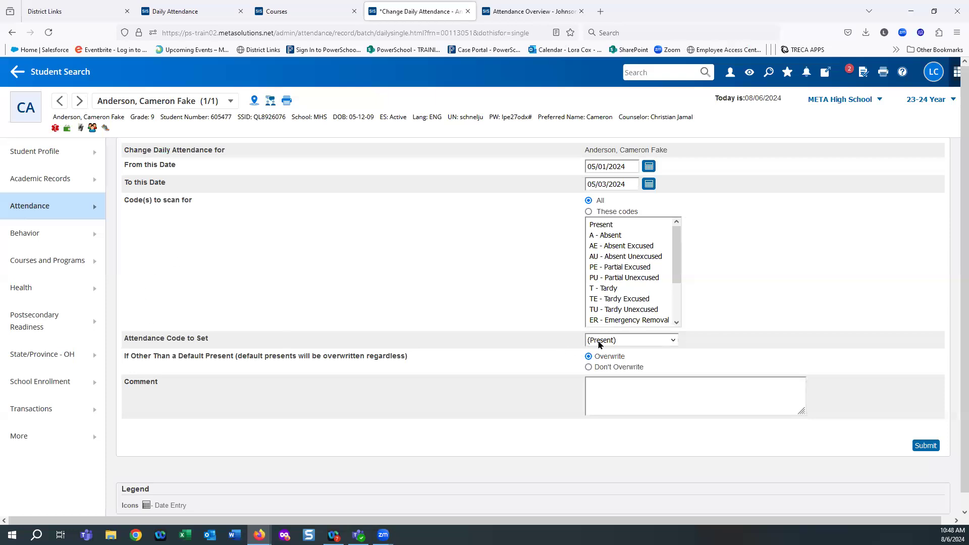
left_click(600, 341)
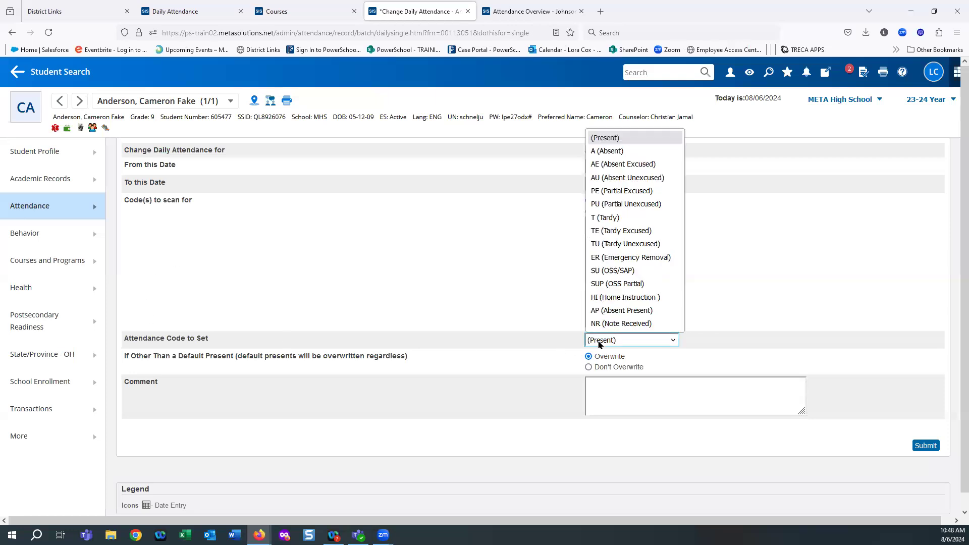
left_click(628, 178)
left_click(661, 394)
type("Family Vacation")
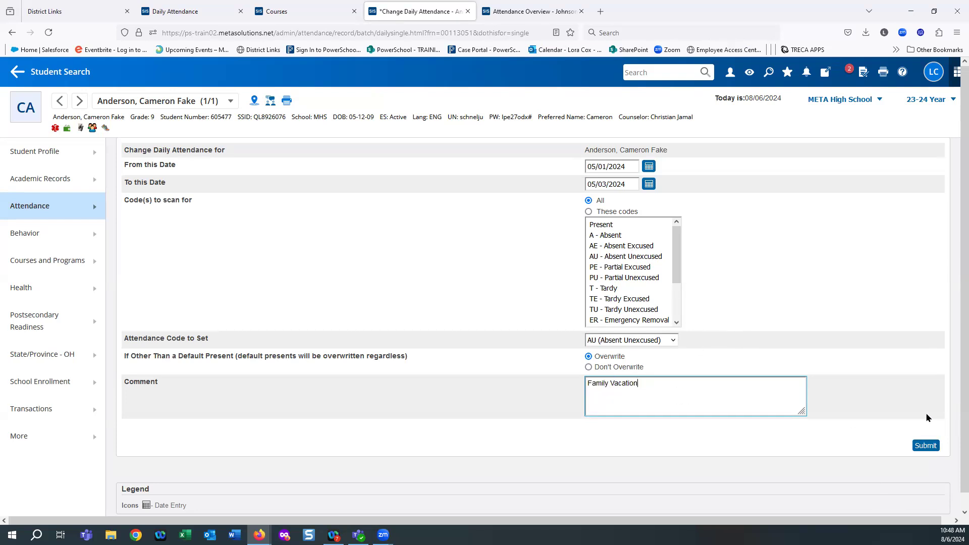
left_click(920, 451)
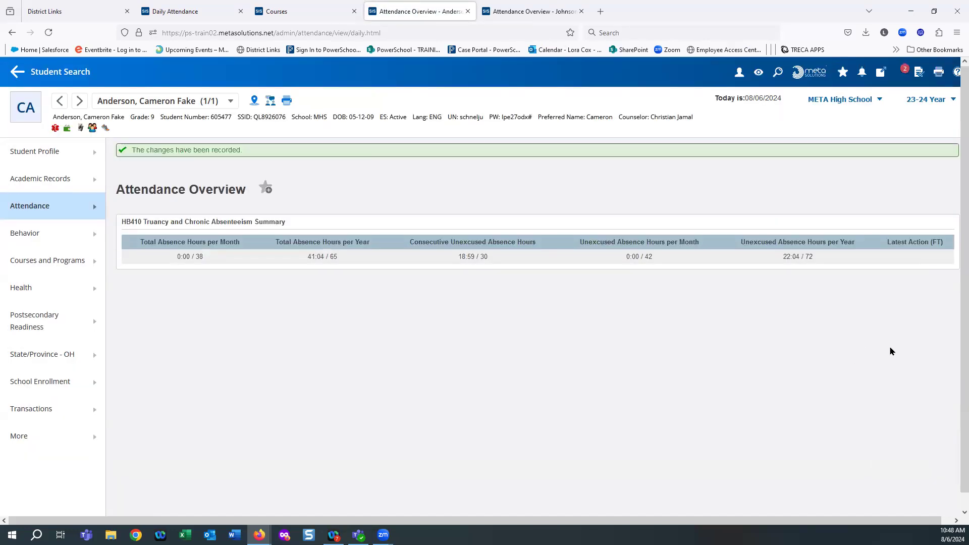
Examine the 05/03/2024 daily attendance record, then review the attendance overview and its absence hours summary.
scroll(889, 346, "down", 5)
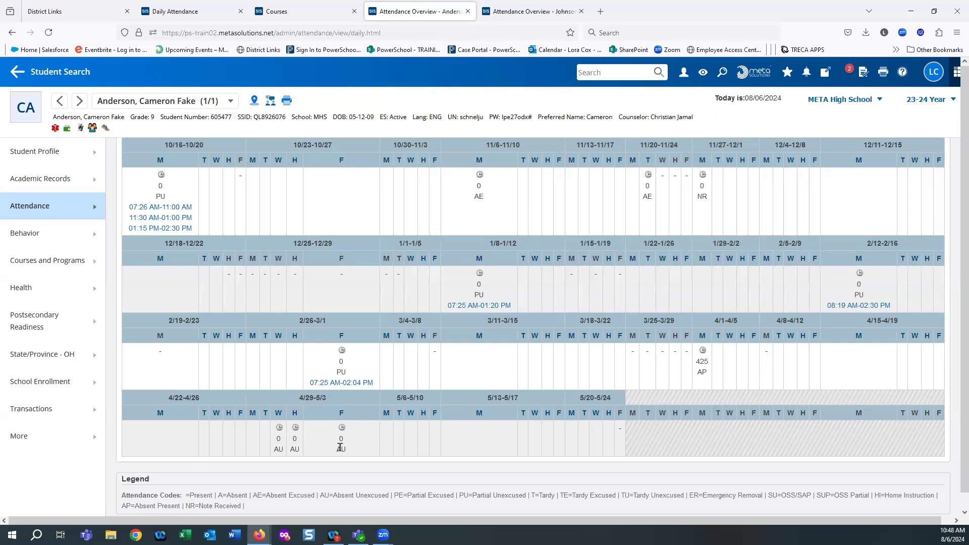
left_click(341, 413)
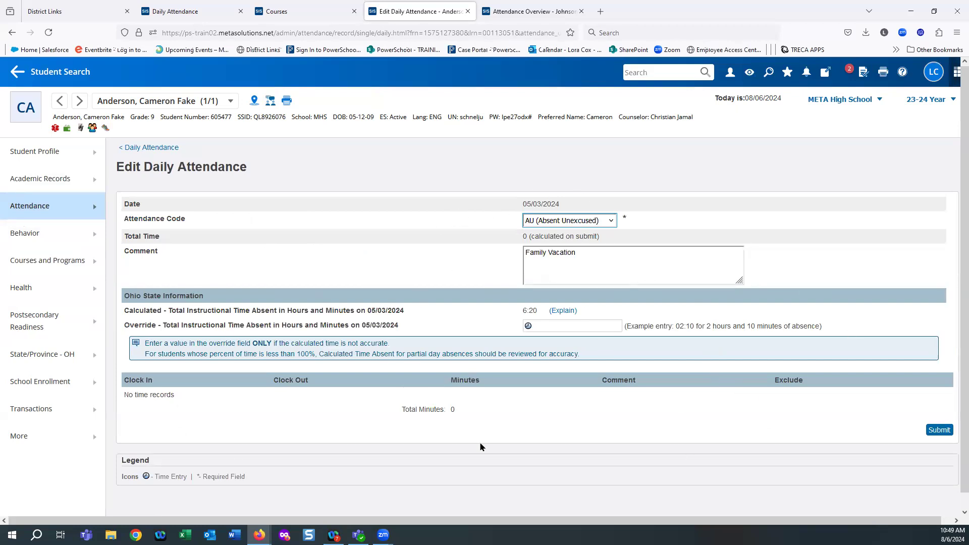
left_click(154, 147)
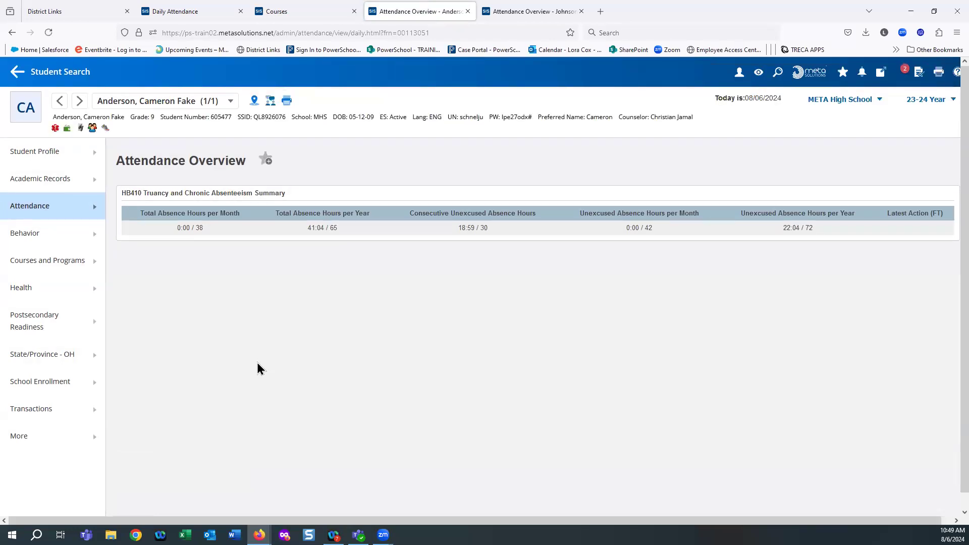
scroll(716, 405, "down", 5)
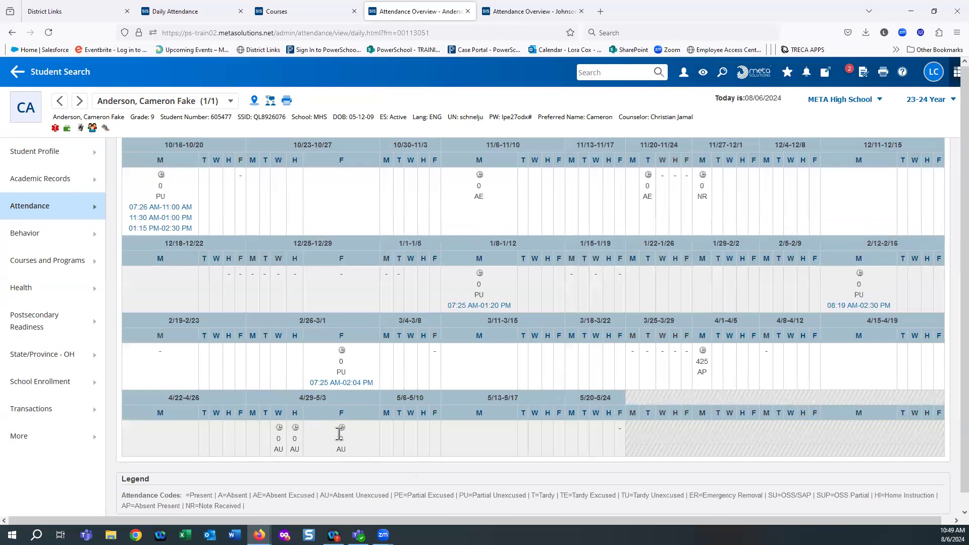
scroll(911, 198, "up", 3)
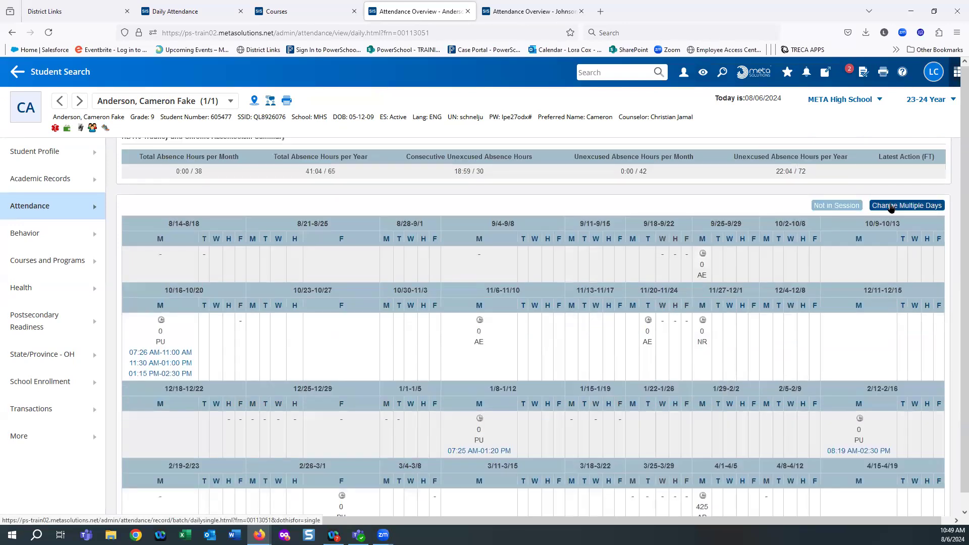
scroll(525, 395, "up", 2)
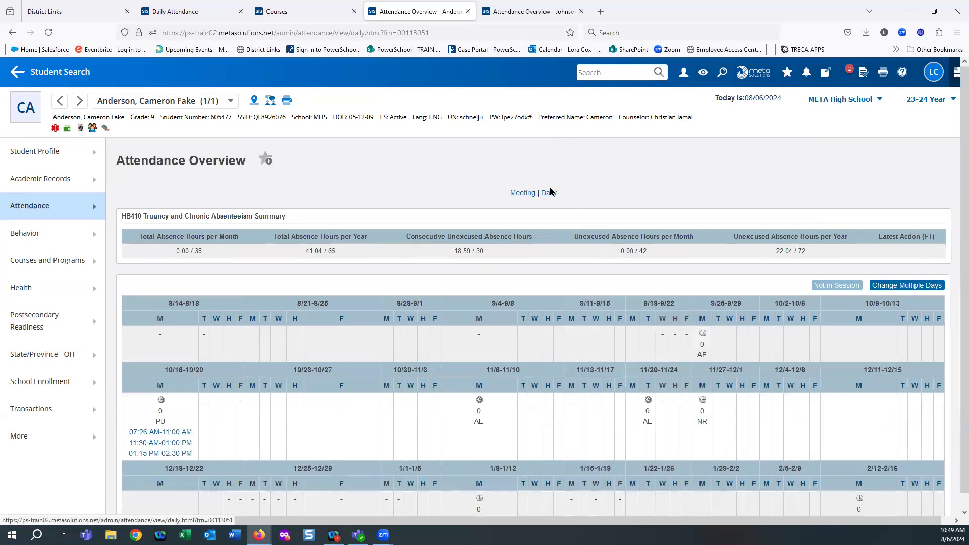
Switch to meeting attendance and review the class-by-class attendance page for the week of 8/14-8/18.
left_click(518, 193)
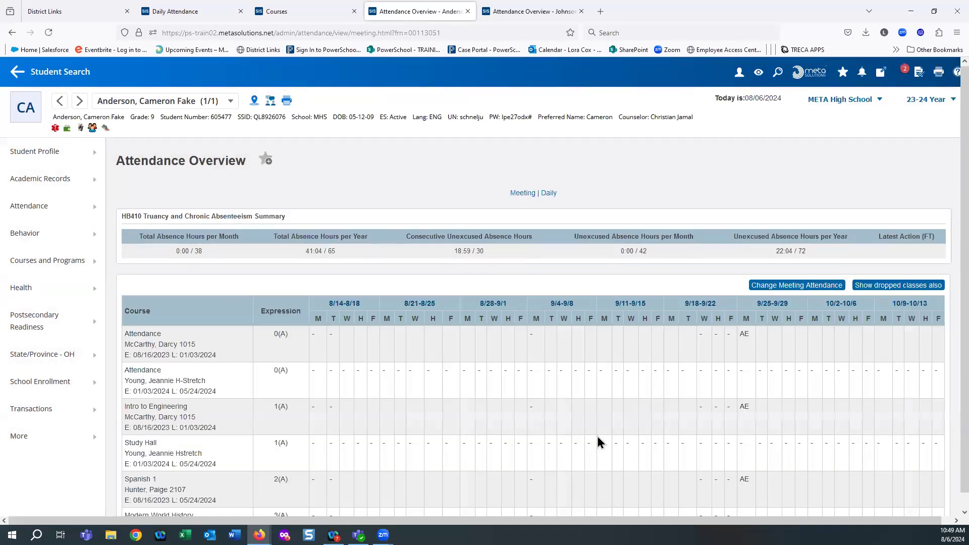
scroll(597, 441, "down", 3)
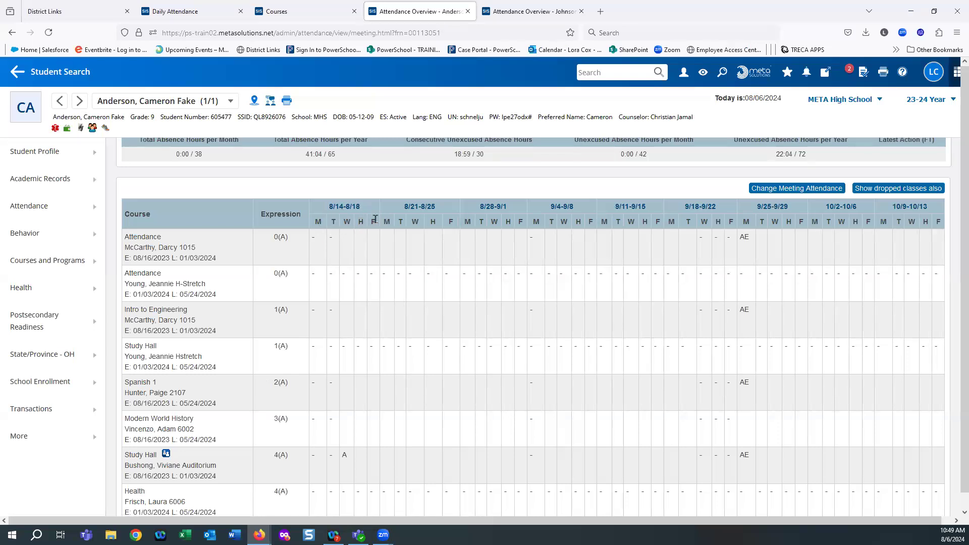
left_click(351, 208)
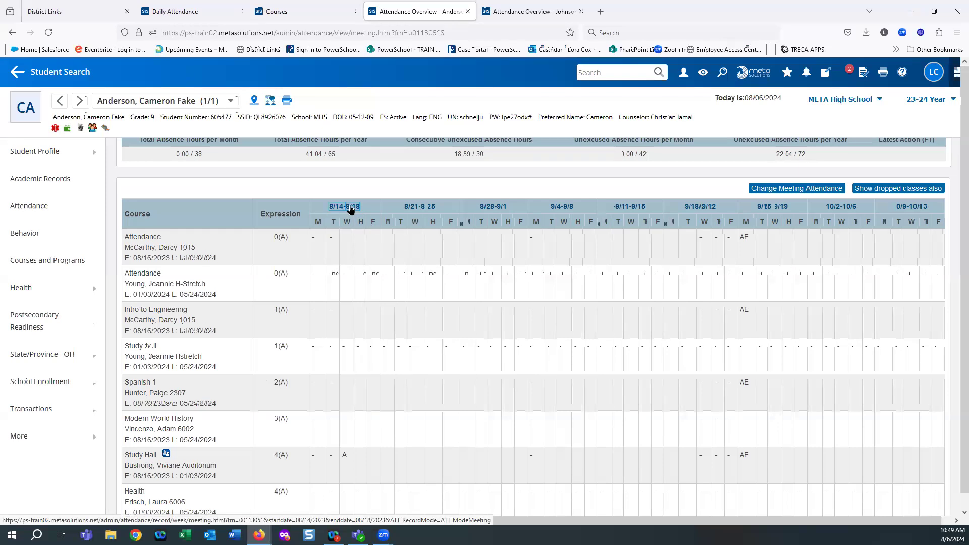
mouse_move(358, 535)
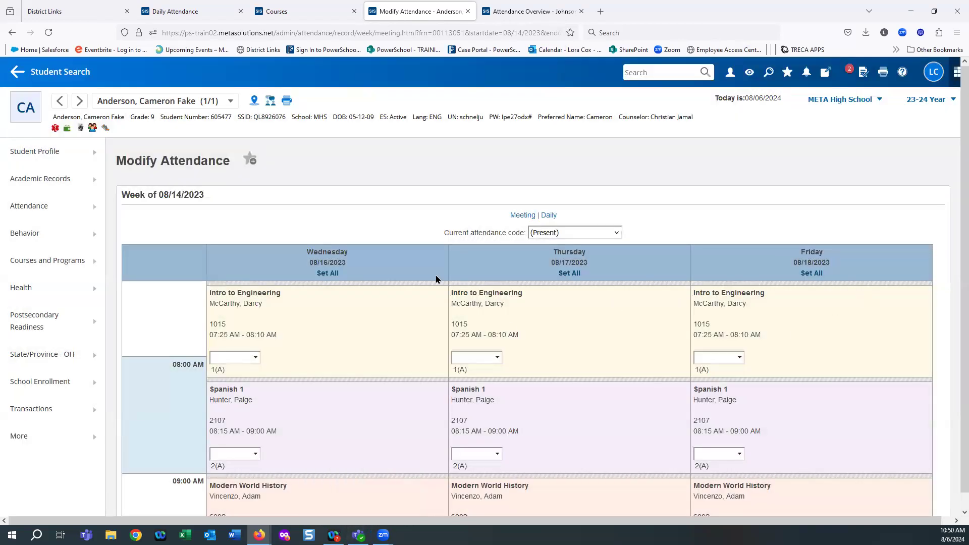
scroll(762, 394, "down", 4)
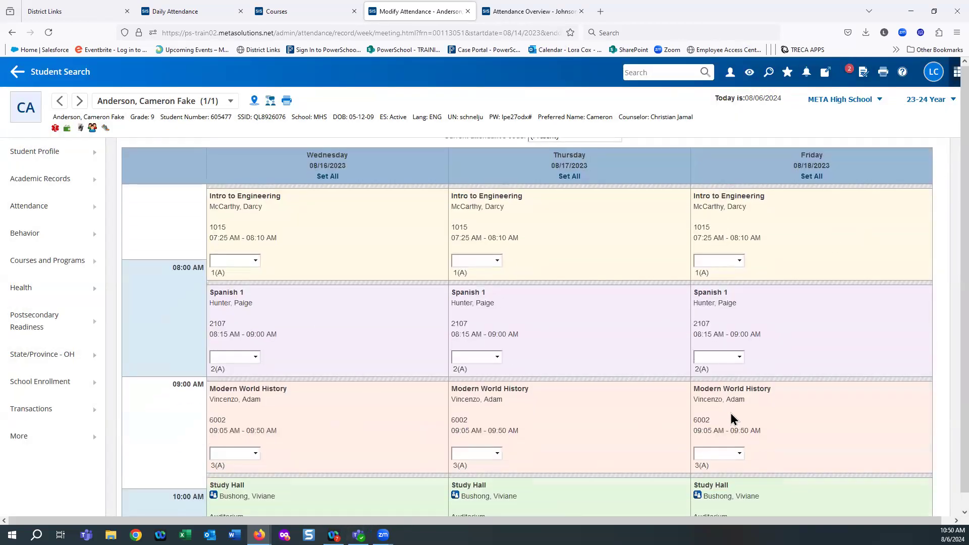
scroll(732, 416, "up", 4)
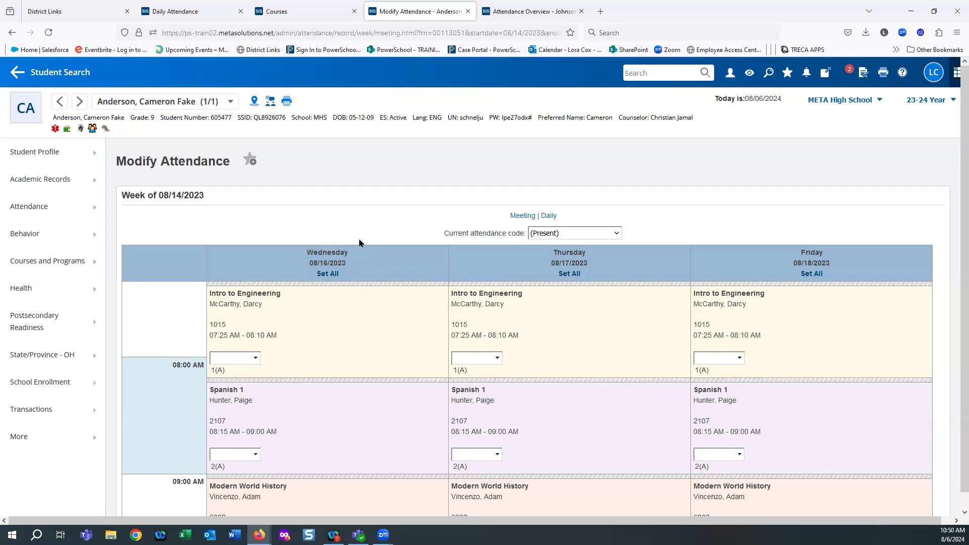
Choose the AU (Absent Unexcused) code and apply it to Intro to Engineering and Spanish 1 on Wednesday 08/16/2023.
left_click(551, 234)
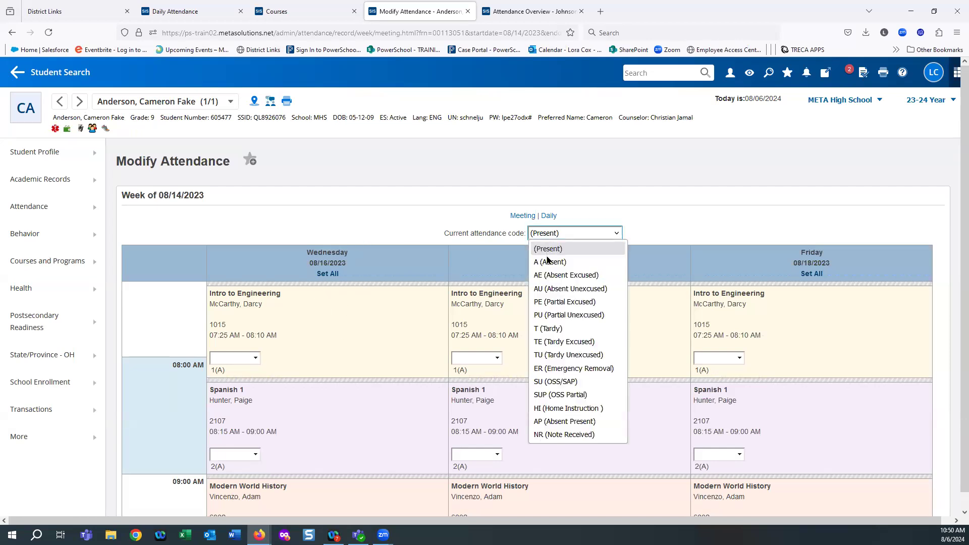
left_click(559, 290)
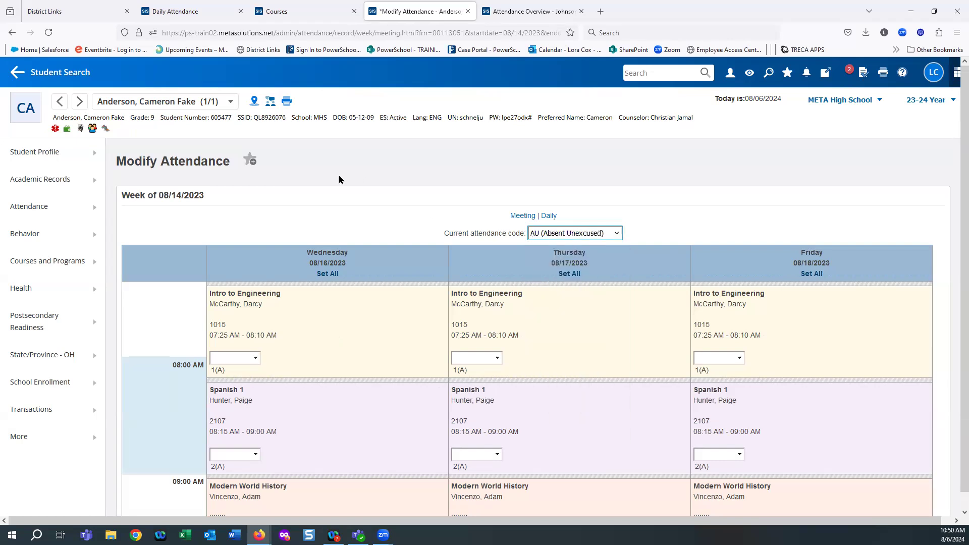
left_click(236, 360)
left_click(232, 465)
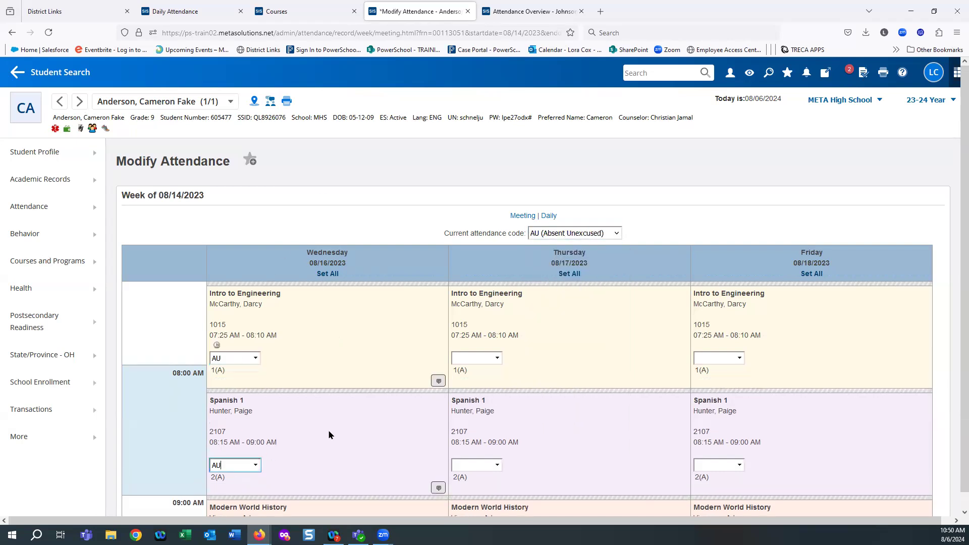
Apply the AU code to every class on Wednesday 08/16/2023 at once and check the day's entries.
scroll(329, 435, "down", 3)
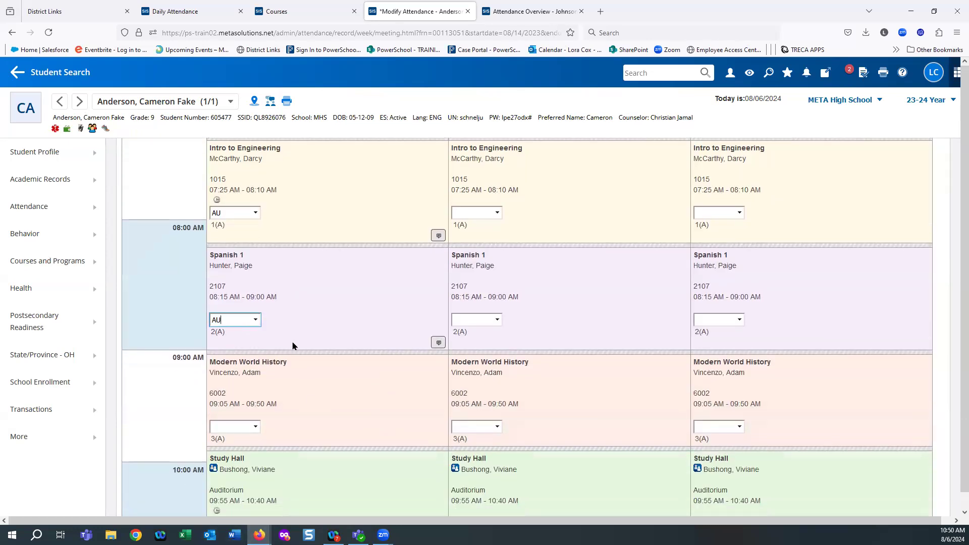
scroll(293, 346, "up", 3)
left_click(327, 274)
scroll(240, 317, "down", 3)
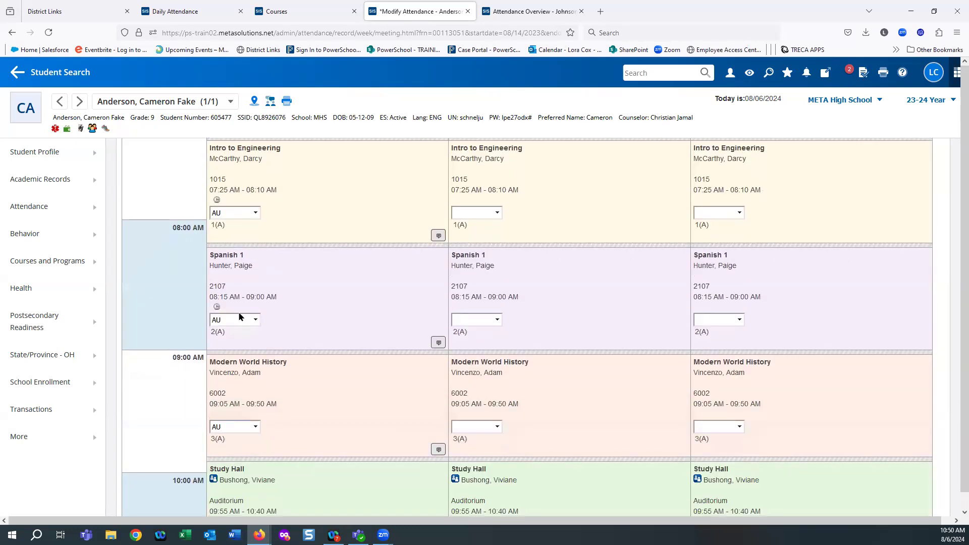
scroll(268, 459, "down", 8)
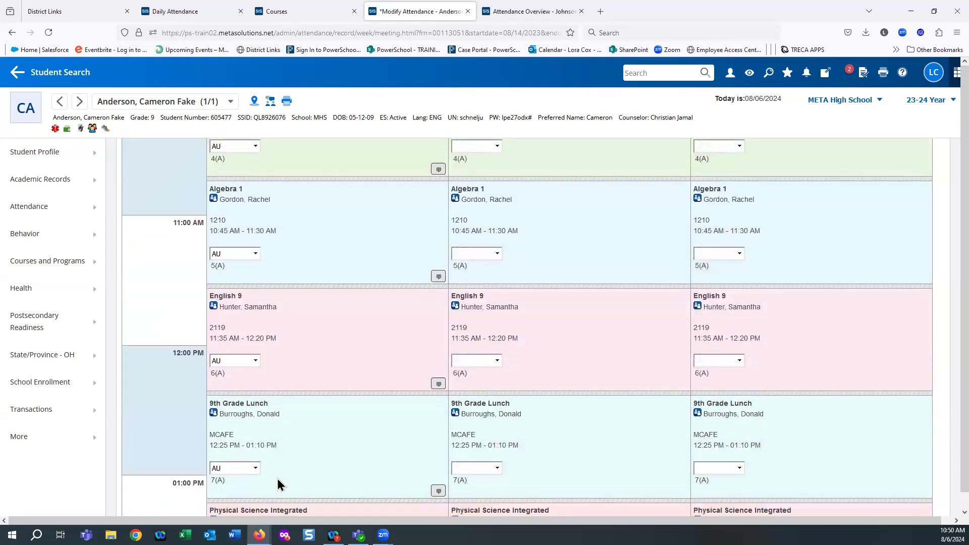
scroll(278, 485, "down", 3)
scroll(520, 281, "up", 9)
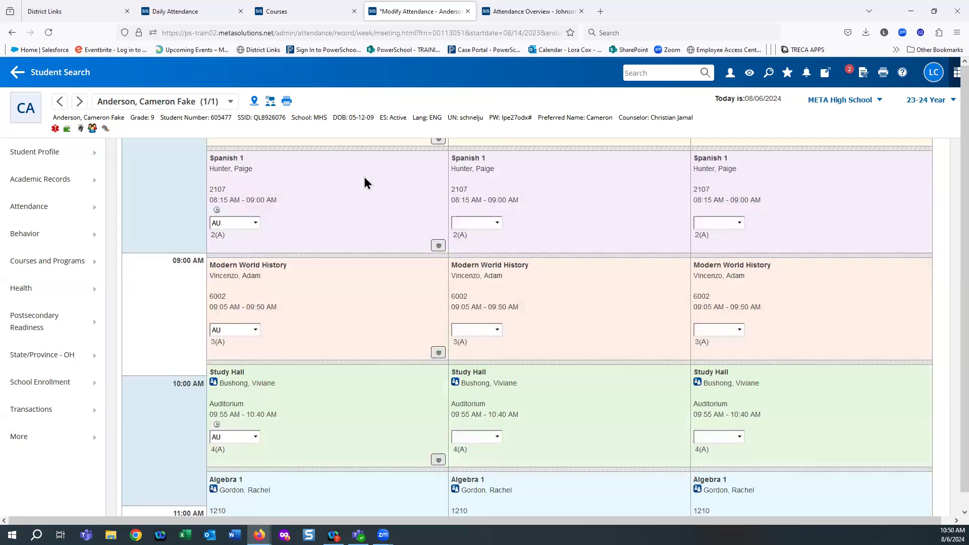
scroll(365, 182, "up", 3)
scroll(555, 222, "up", 2)
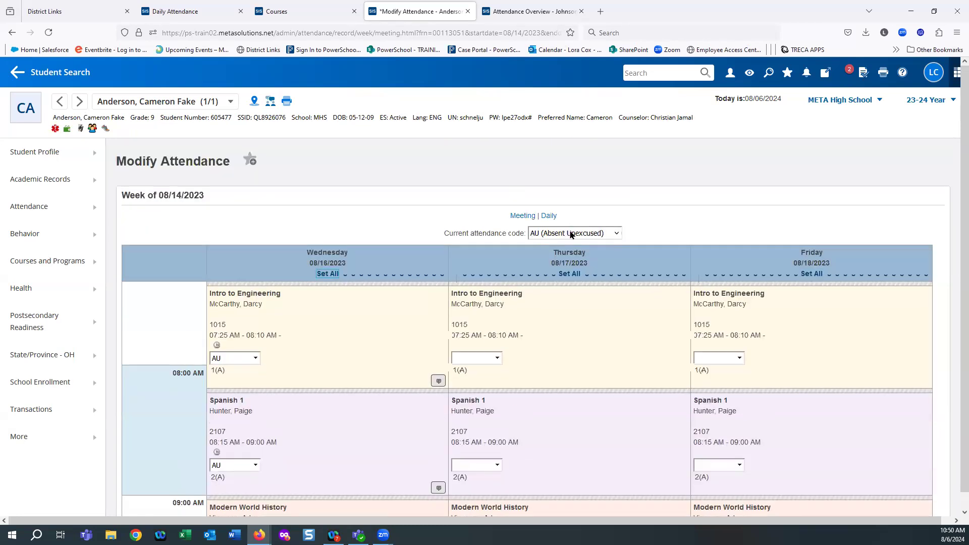
Reset Physical Science Integrated and Fairview House on Wednesday 08/16/2023 to (Present) and submit the meeting attendance.
left_click(571, 234)
left_click(554, 249)
scroll(242, 444, "down", 5)
scroll(242, 445, "down", 10)
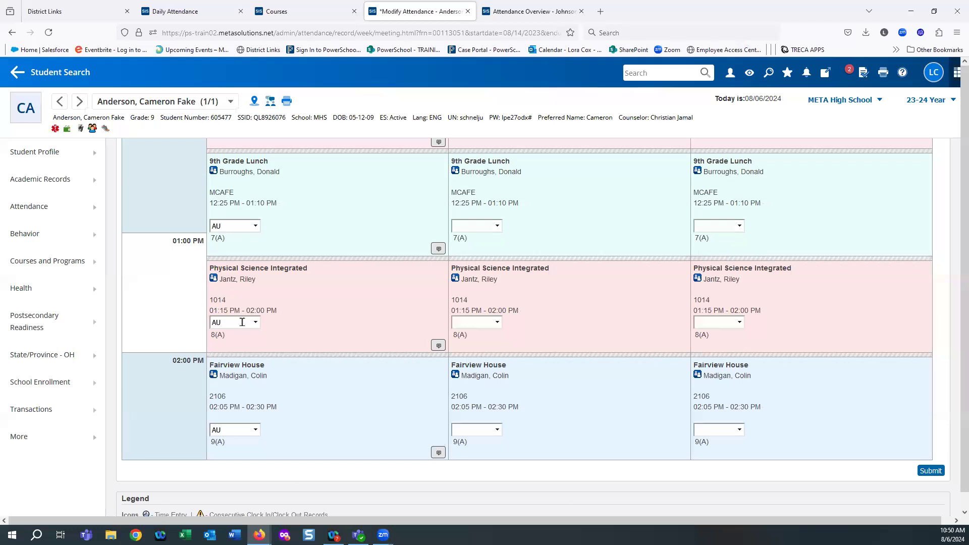
left_click(243, 322)
left_click(219, 418)
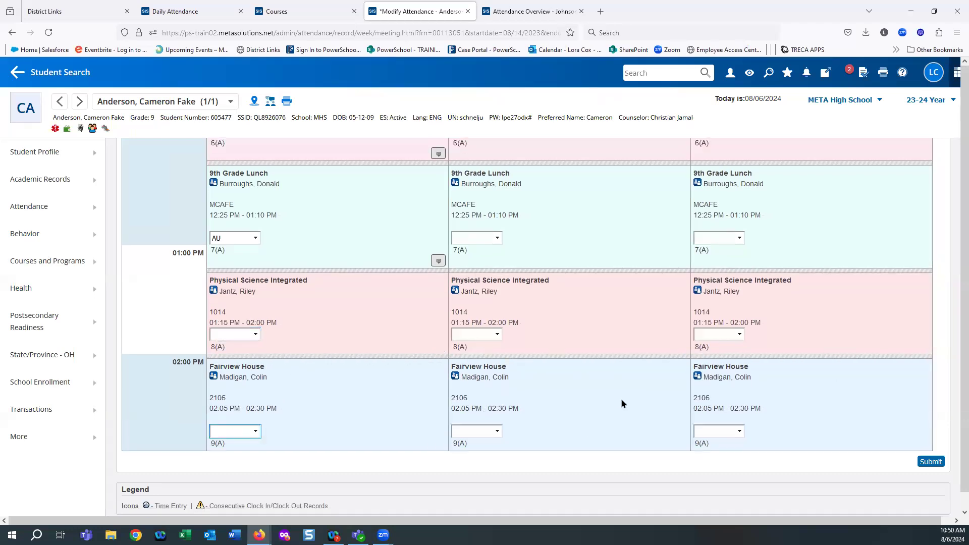
scroll(622, 404, "up", 15)
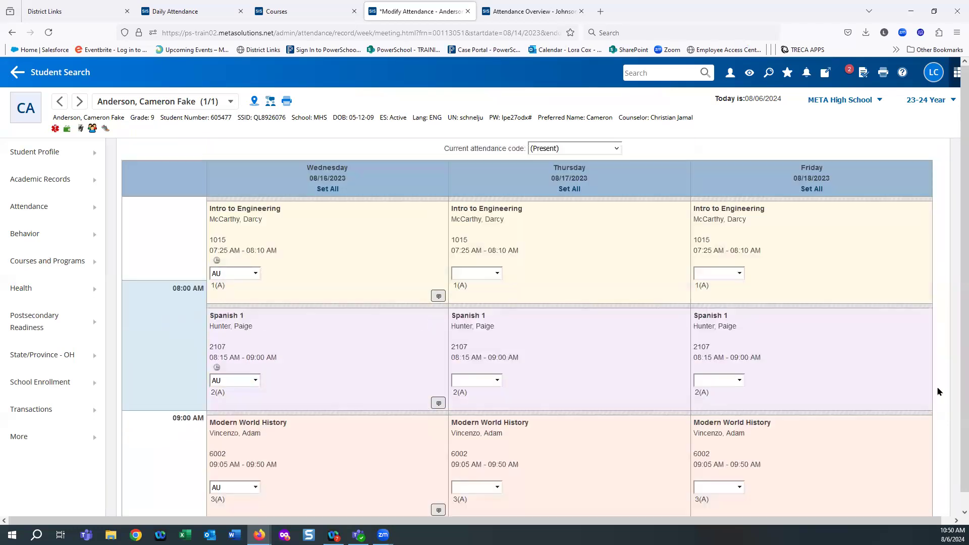
scroll(938, 388, "up", 3)
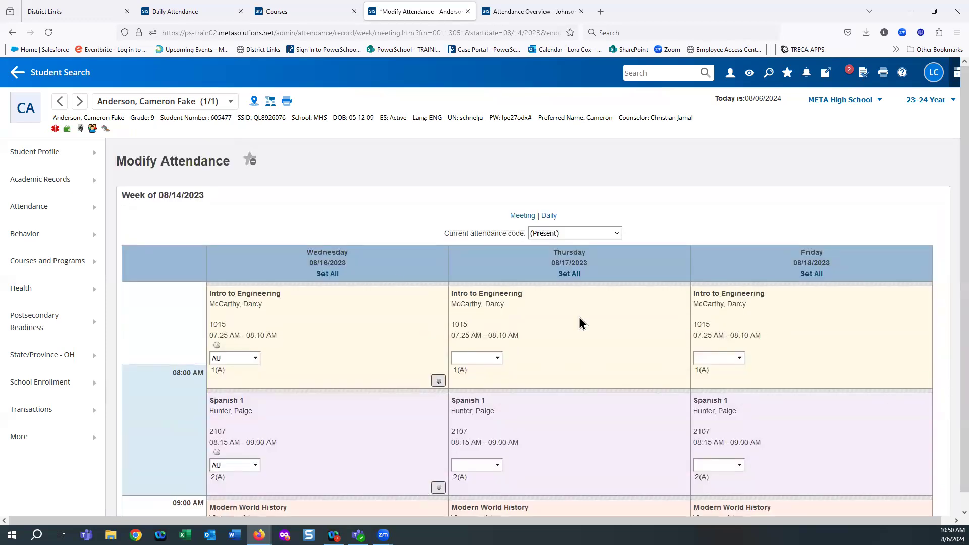
scroll(891, 433, "down", 5)
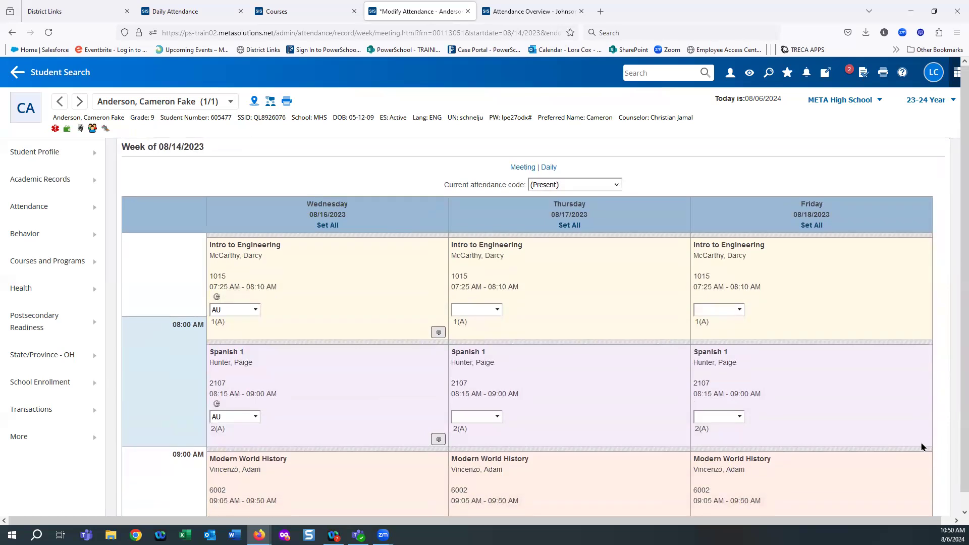
scroll(951, 452, "down", 15)
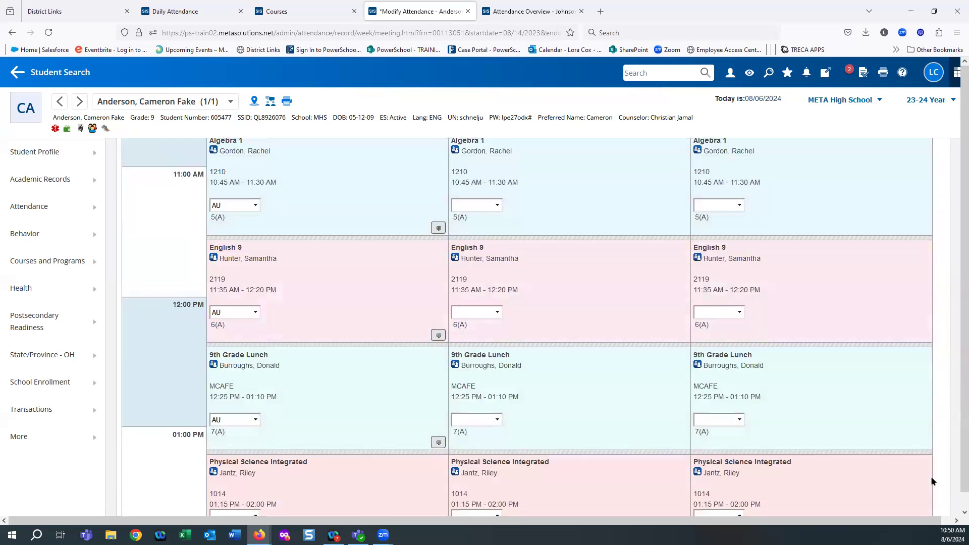
left_click(931, 462)
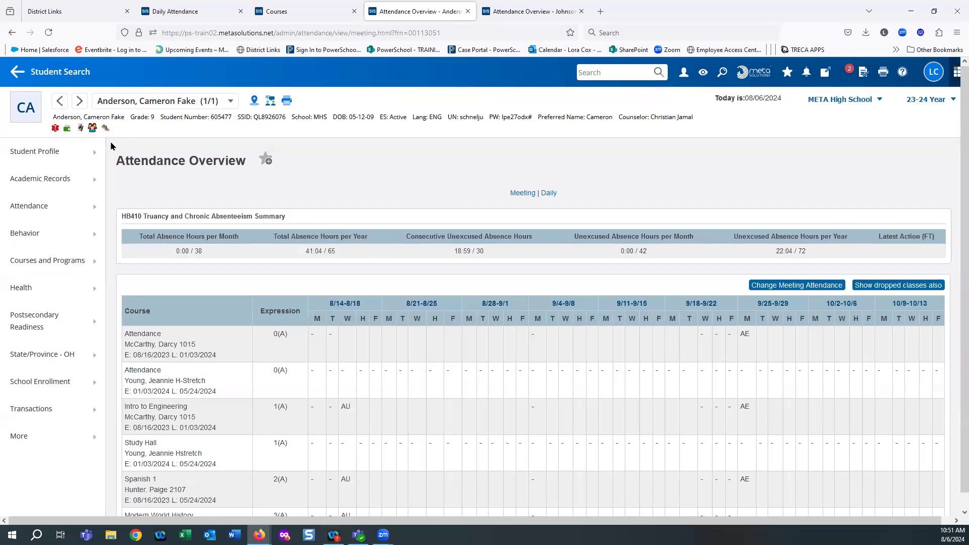
Switch the attendance overview to daily attendance and review the codes and absence hours for the school year.
left_click(550, 193)
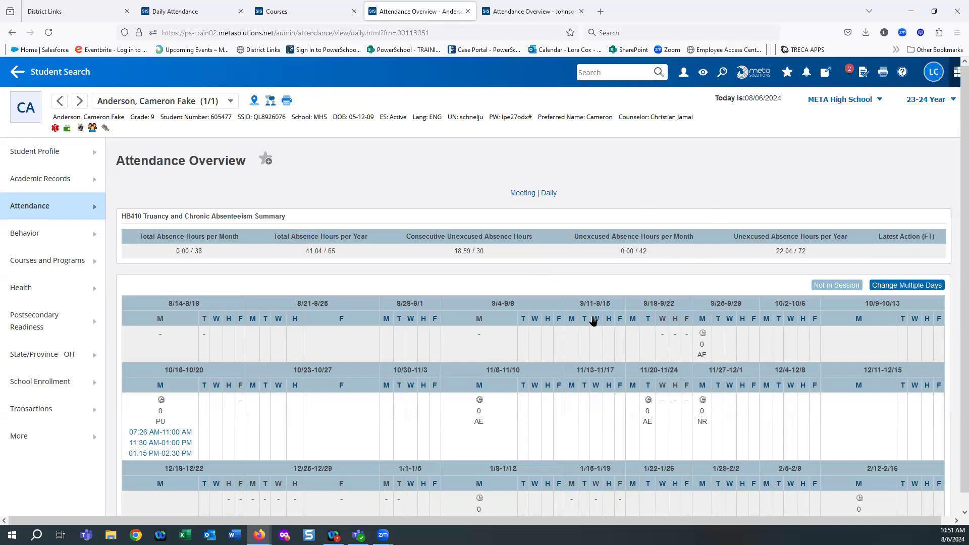
scroll(707, 315, "down", 4)
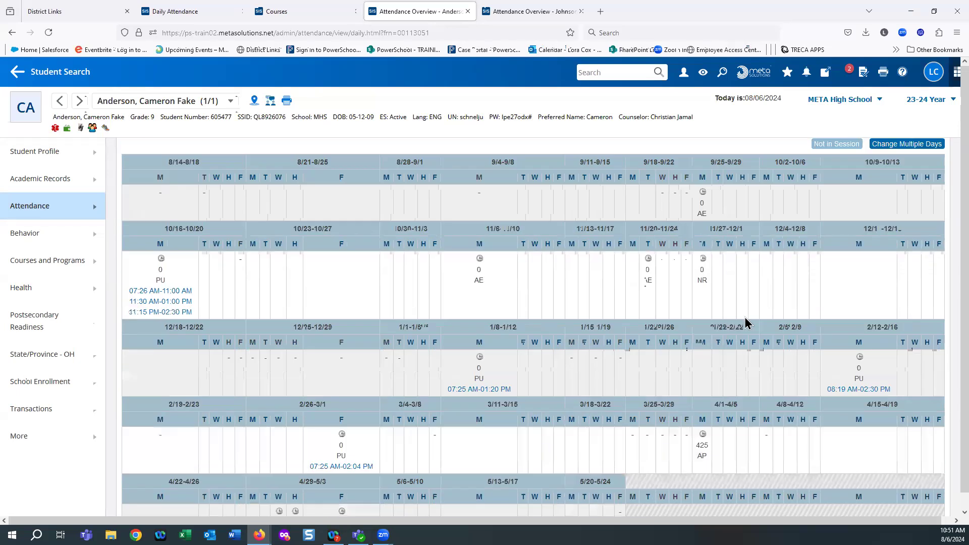
scroll(535, 352, "up", 4)
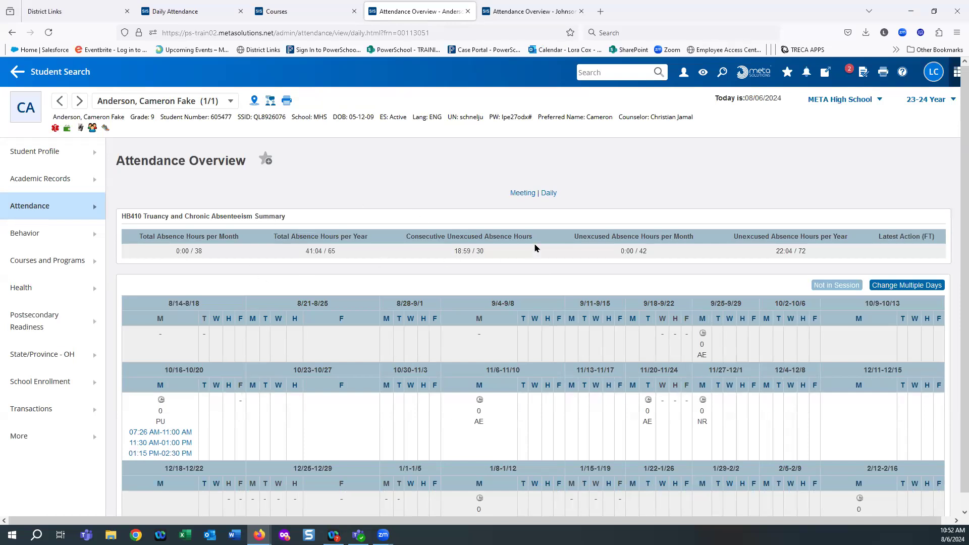
Return to the meeting attendance overview and review the attendance codes recorded for each course.
left_click(529, 193)
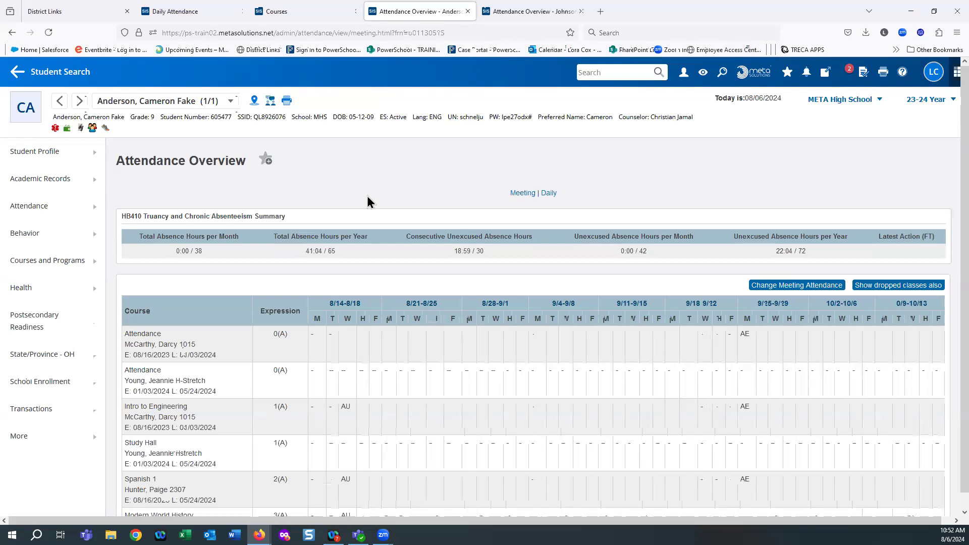
scroll(565, 218, "down", 1)
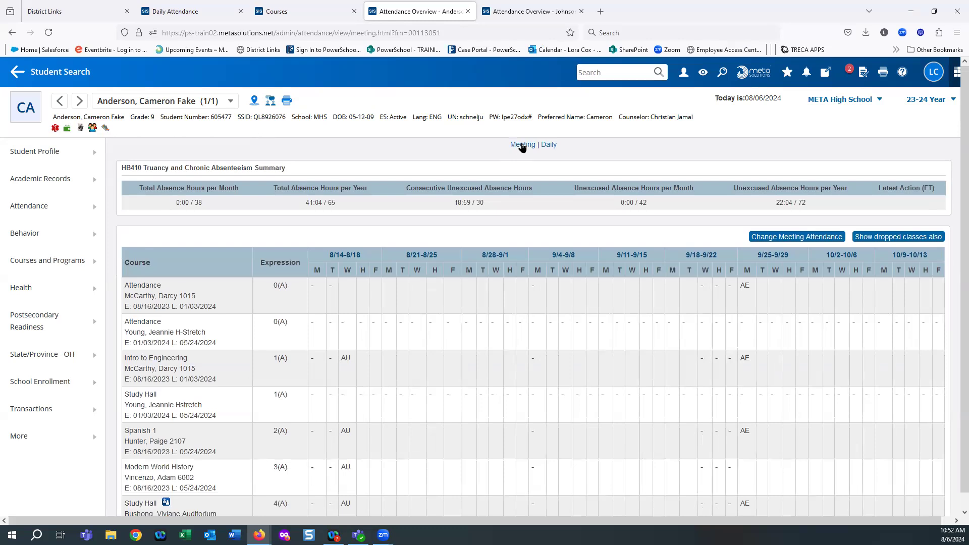
scroll(248, 316, "down", 1)
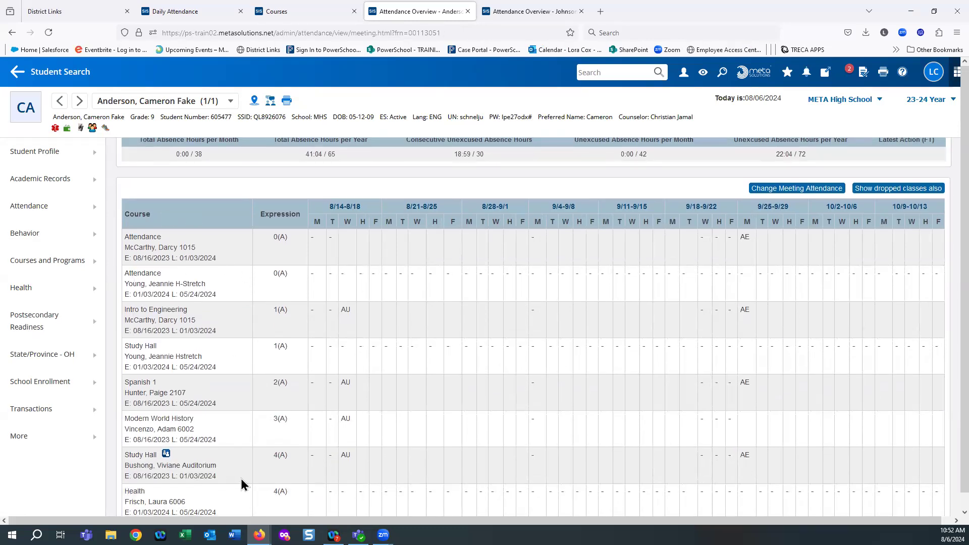
scroll(241, 483, "up", 2)
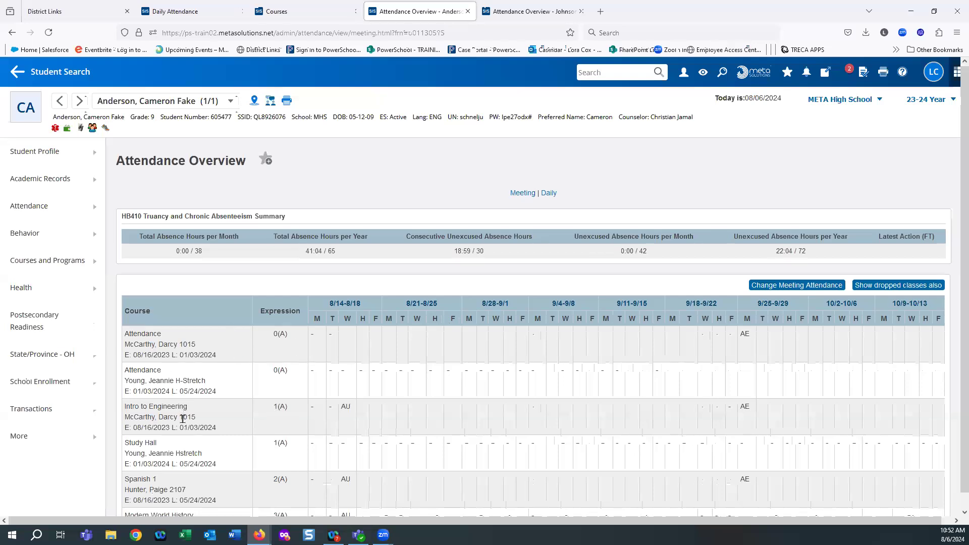
Include dropped classes in the meeting attendance overview and look through the course list.
left_click(877, 286)
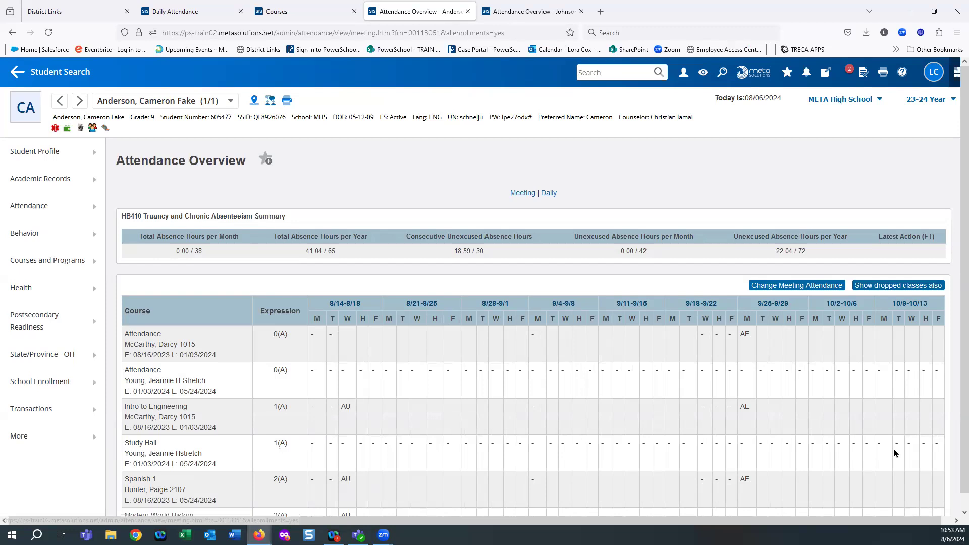
scroll(879, 427, "down", 2)
scroll(878, 426, "down", 4)
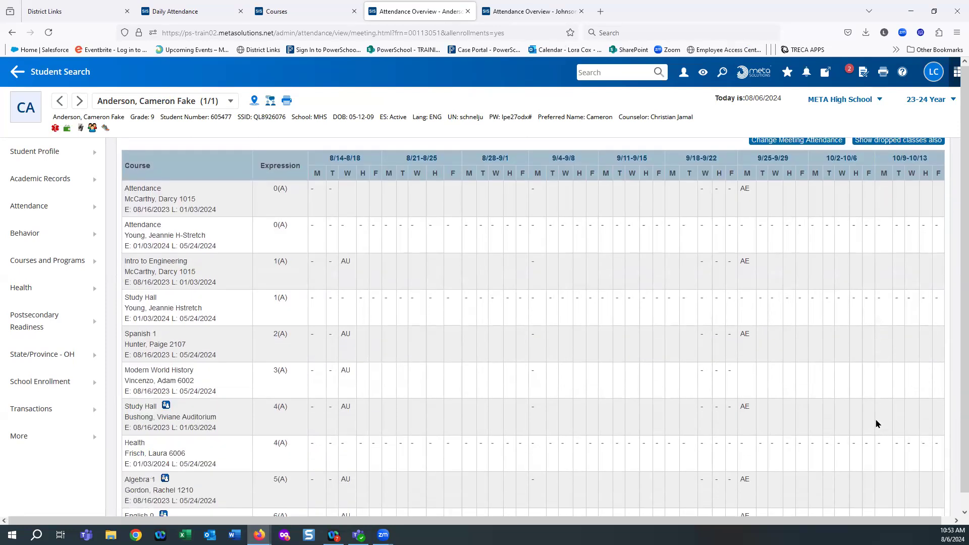
scroll(877, 424, "up", 6)
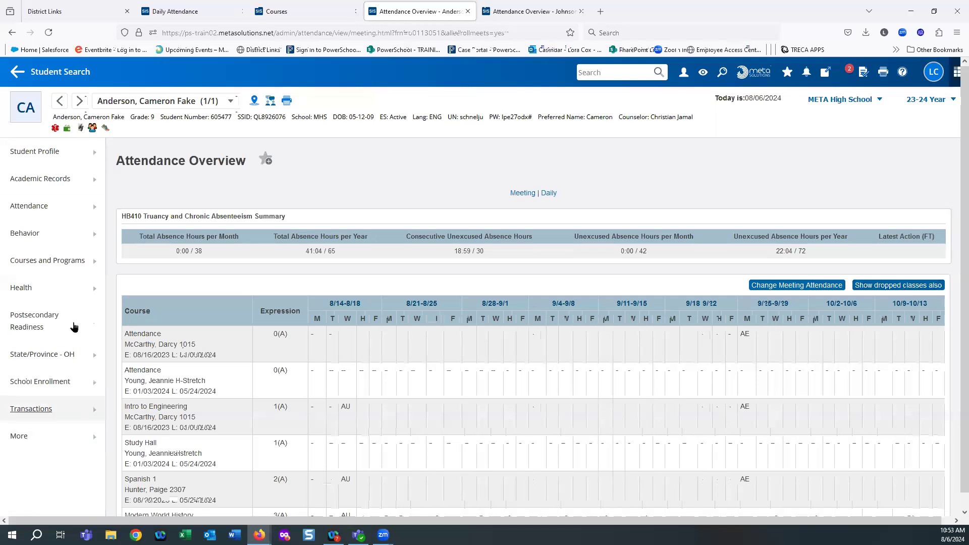
Open the student's Daily Attendance Info and examine the attendance detail, code summary, House Bill 410 hours and legend.
mouse_move(31, 207)
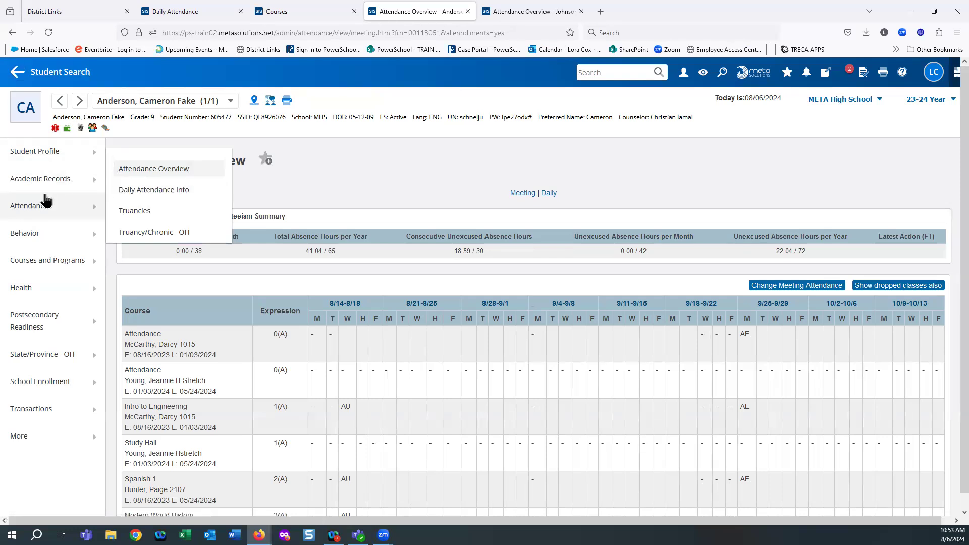
left_click(172, 192)
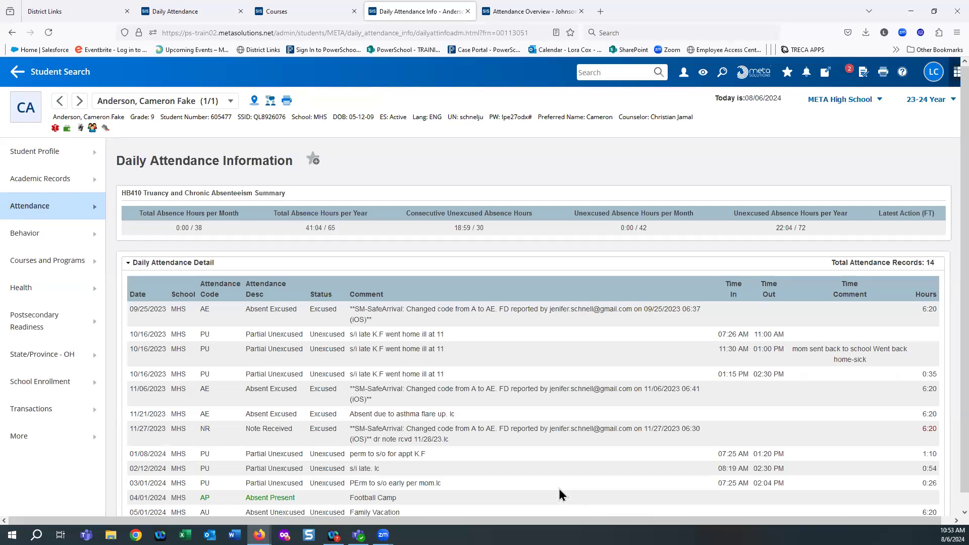
scroll(636, 329, "down", 1)
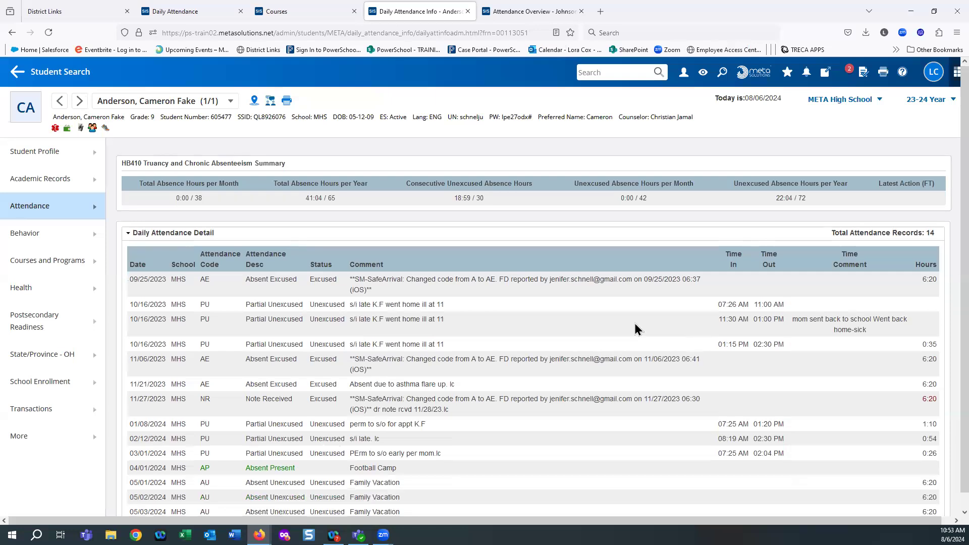
scroll(441, 362, "up", 1)
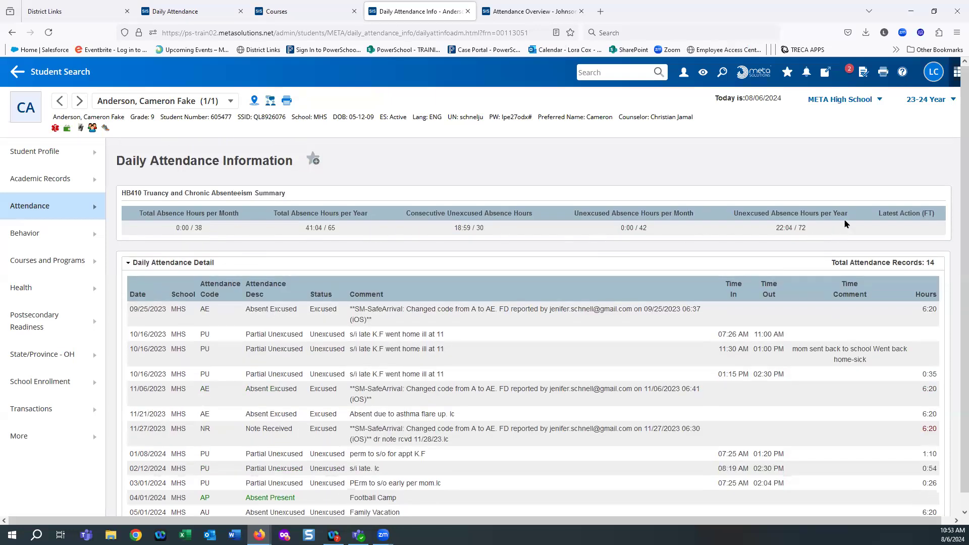
scroll(334, 252, "down", 3)
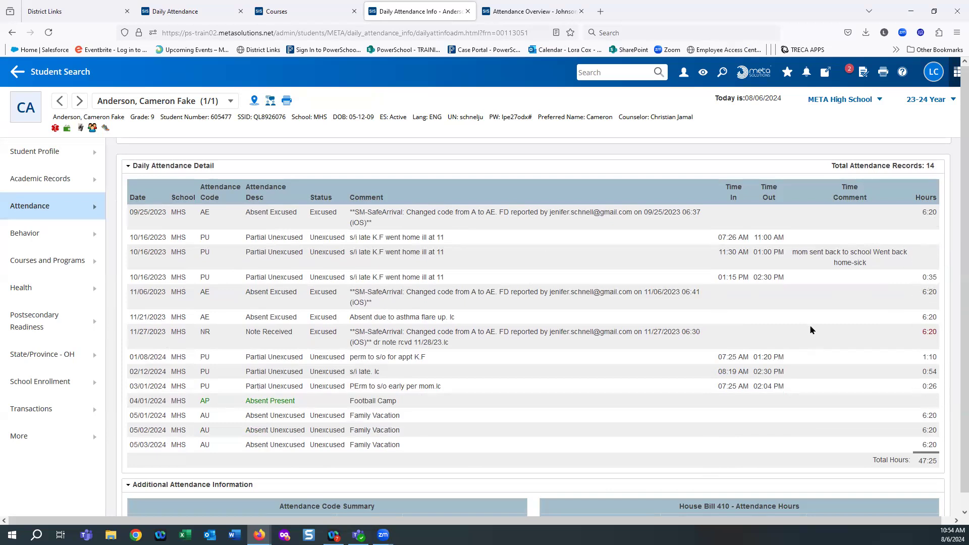
scroll(835, 343, "down", 2)
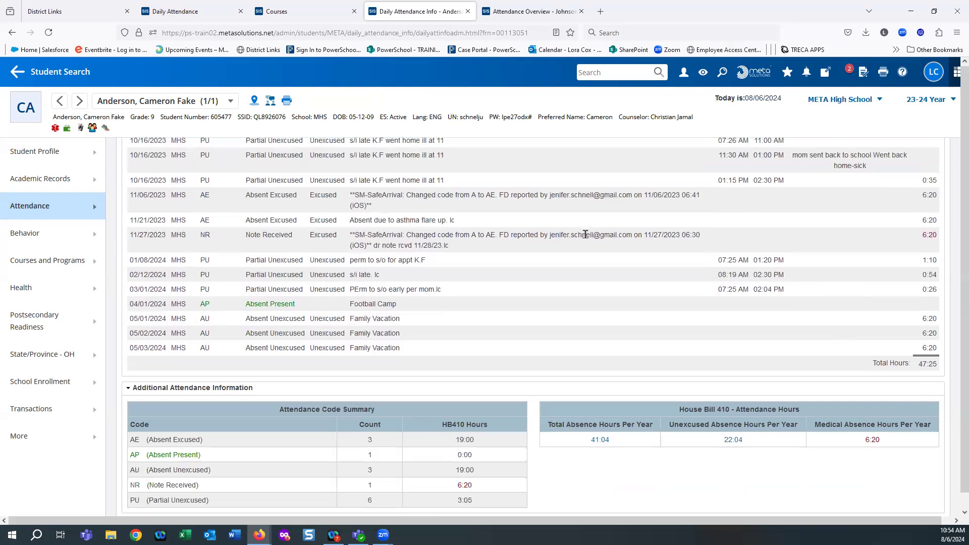
scroll(589, 242, "down", 3)
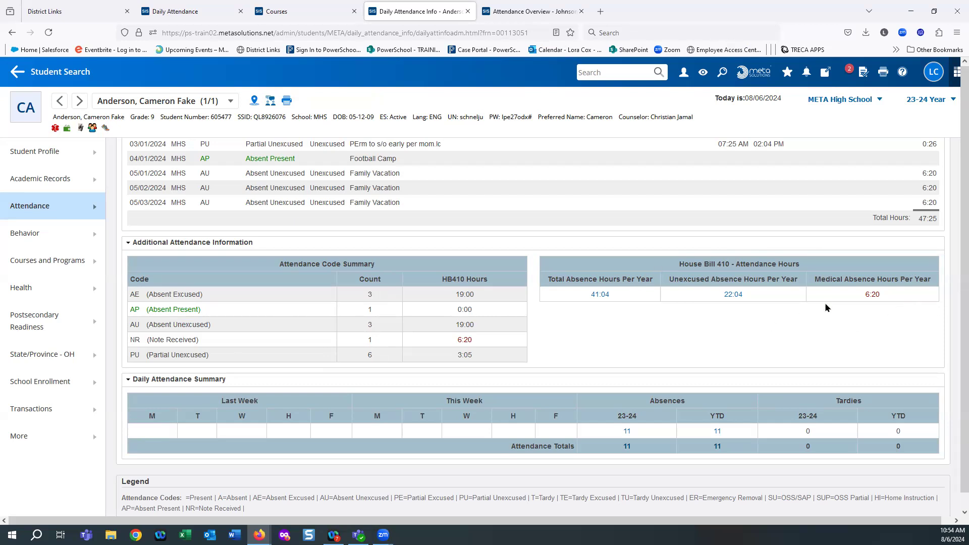
scroll(828, 310, "down", 2)
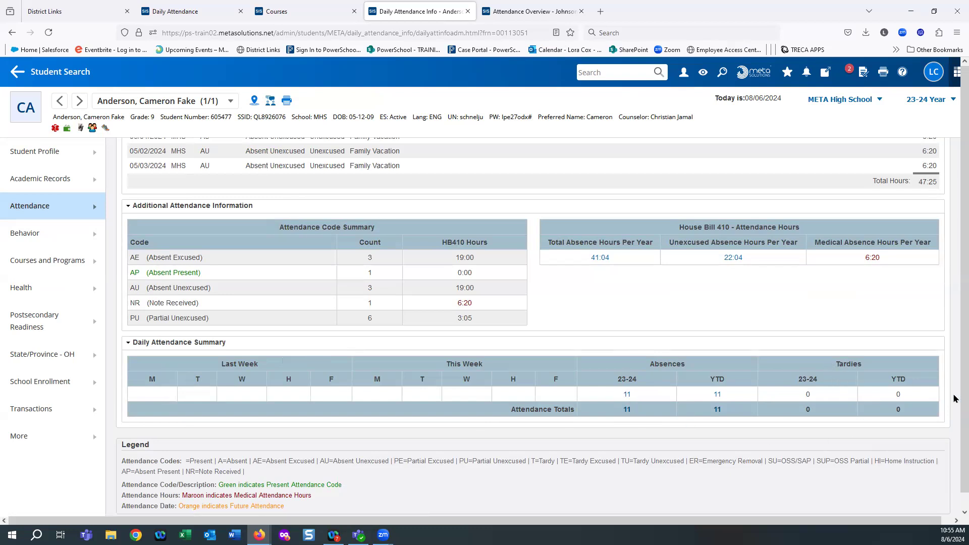
View the dates of all 23-24 absences from the Daily Attendance Summary, and return to Daily Attendance Info.
left_click(626, 395)
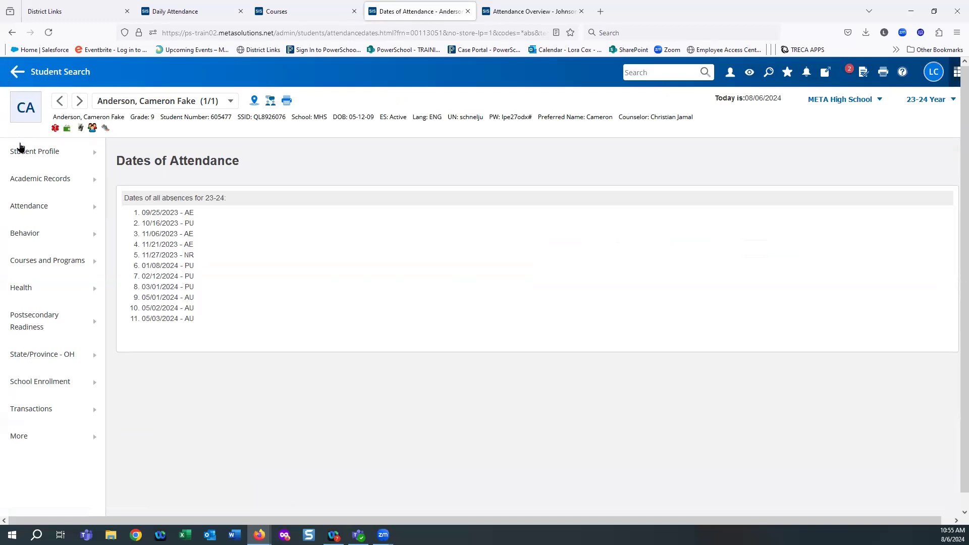
left_click(26, 207)
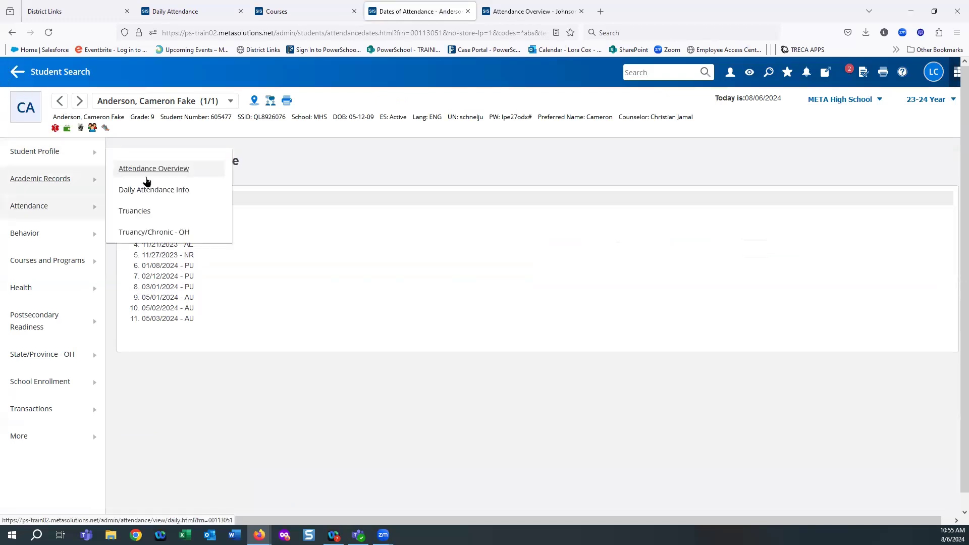
left_click(158, 191)
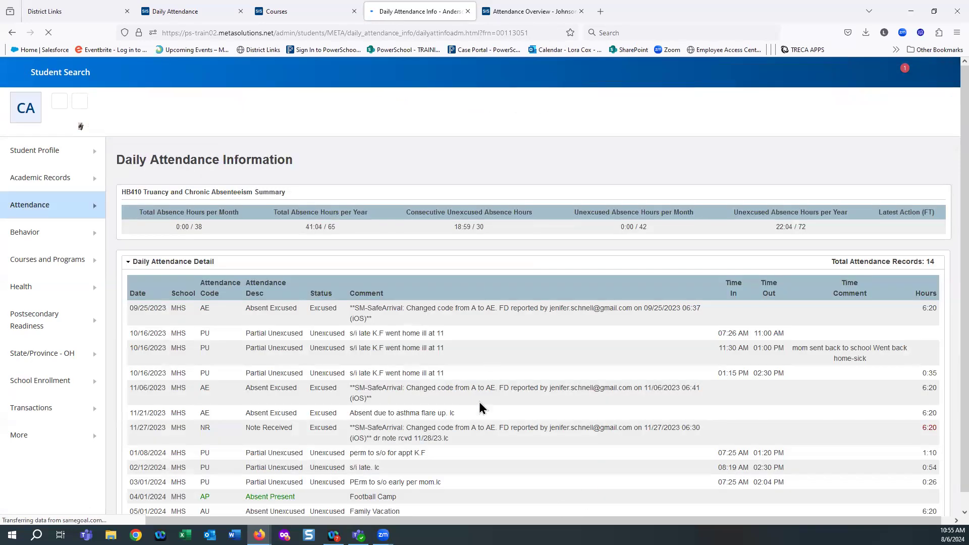
Review the legend's attendance codes and color meanings against the daily attendance detail and code summary.
scroll(632, 394, "down", 7)
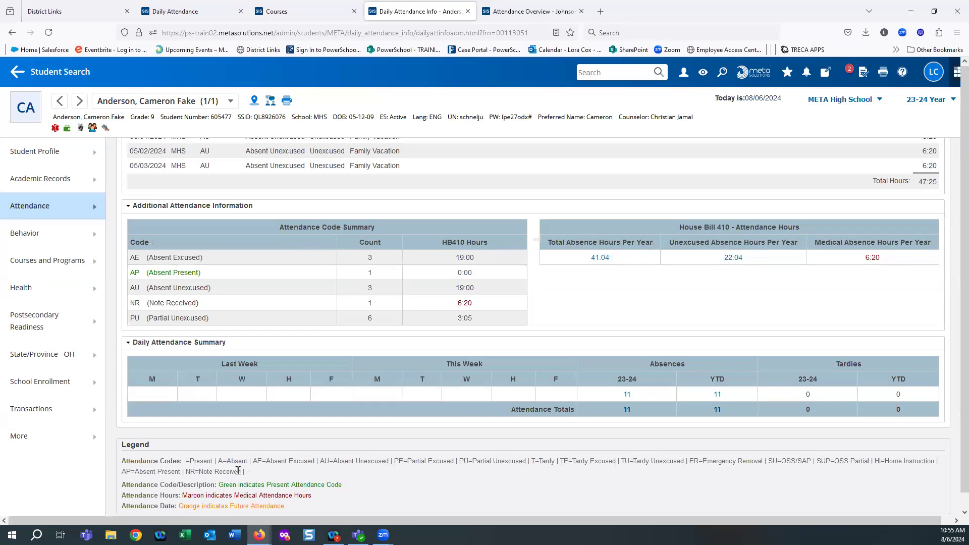
scroll(238, 471, "down", 1)
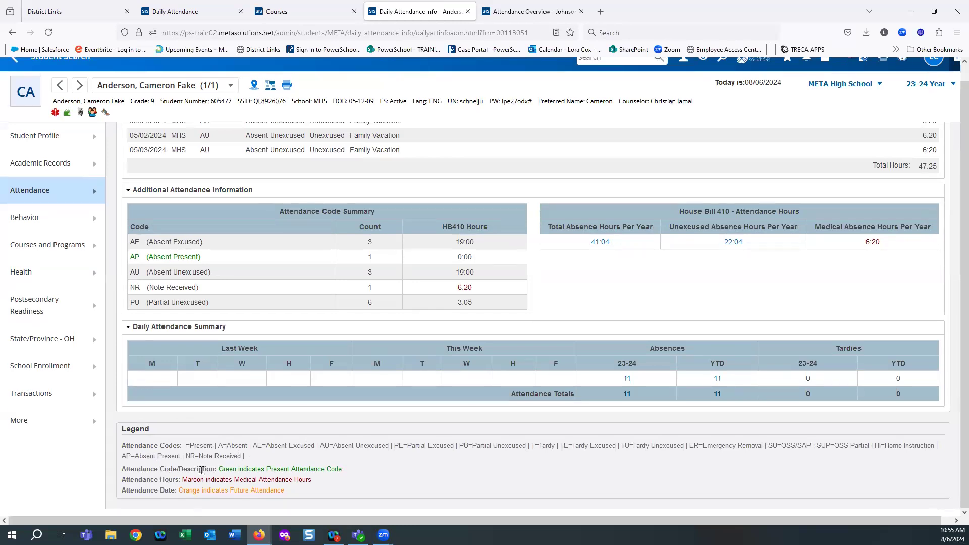
scroll(320, 303, "up", 5)
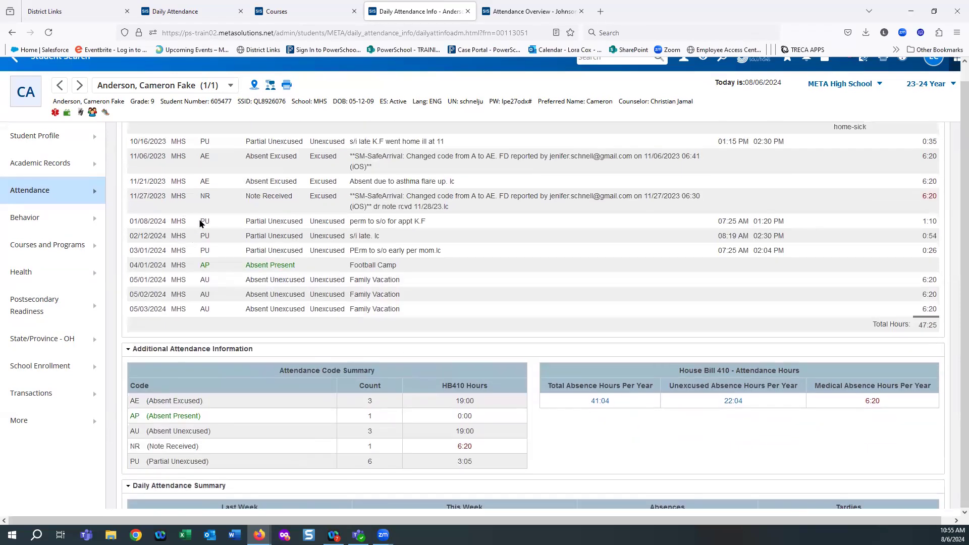
scroll(354, 328, "down", 3)
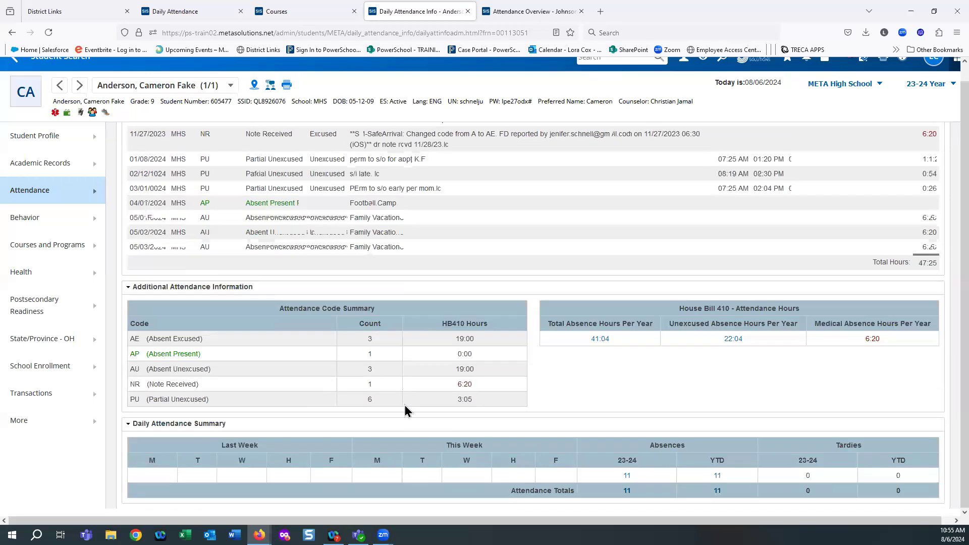
scroll(405, 410, "down", 3)
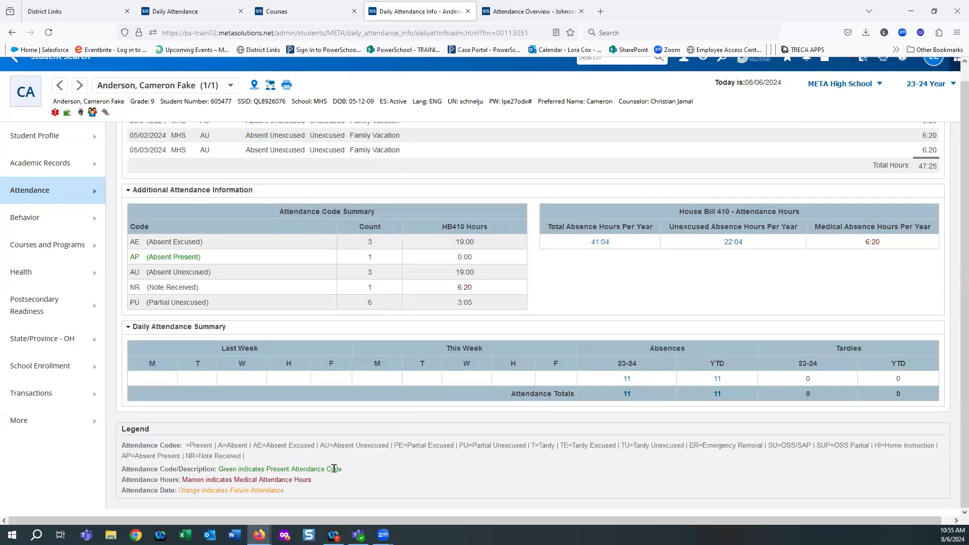
scroll(870, 207, "up", 5)
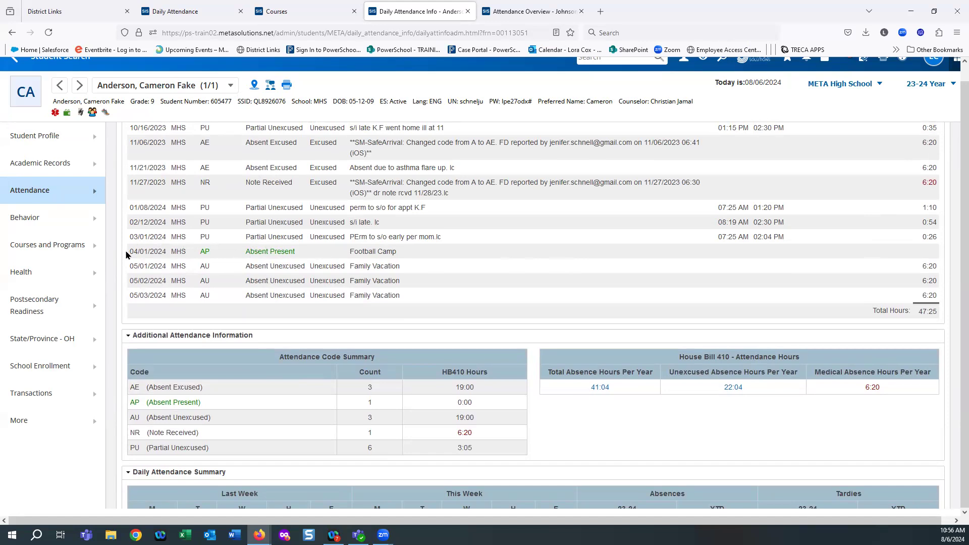
Highlight the 04/01/2024 Absent Present record for Football Camp and compare it with the code summary and legend.
left_click_drag(130, 252, 410, 261)
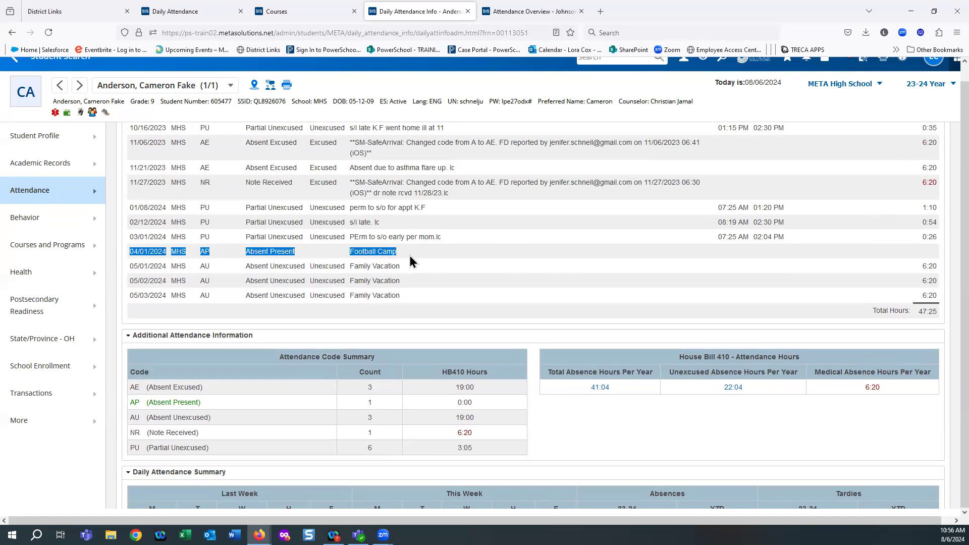
scroll(677, 407, "down", 3)
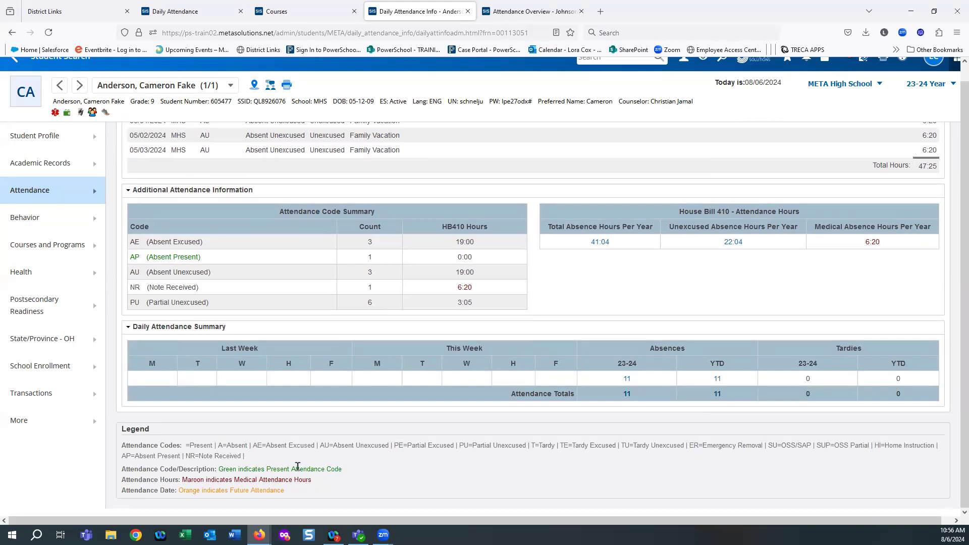
scroll(298, 467, "up", 4)
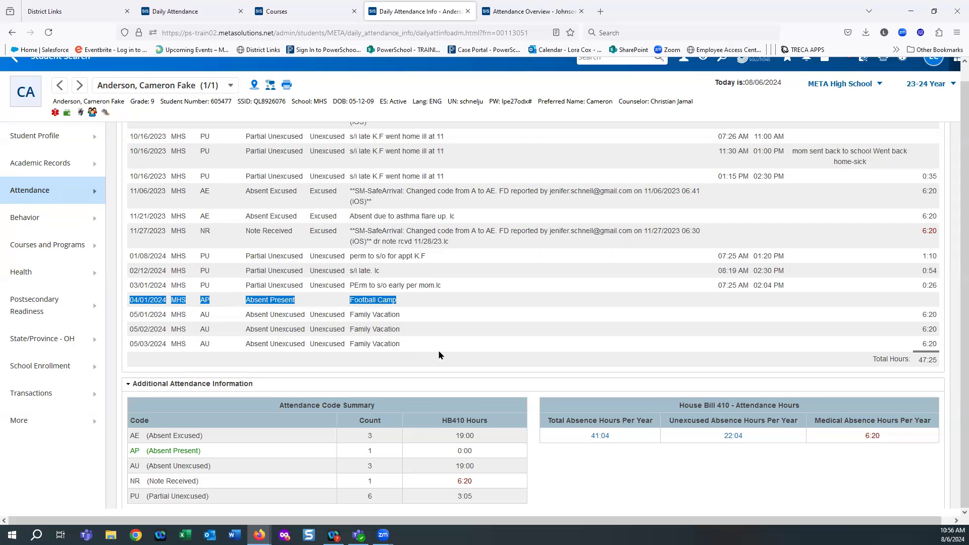
scroll(439, 356, "down", 4)
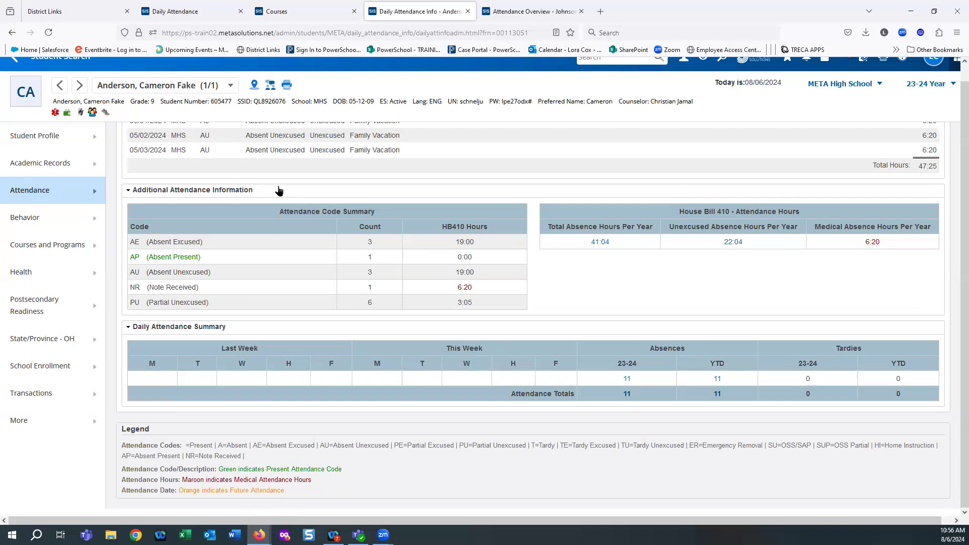
scroll(290, 186, "up", 2)
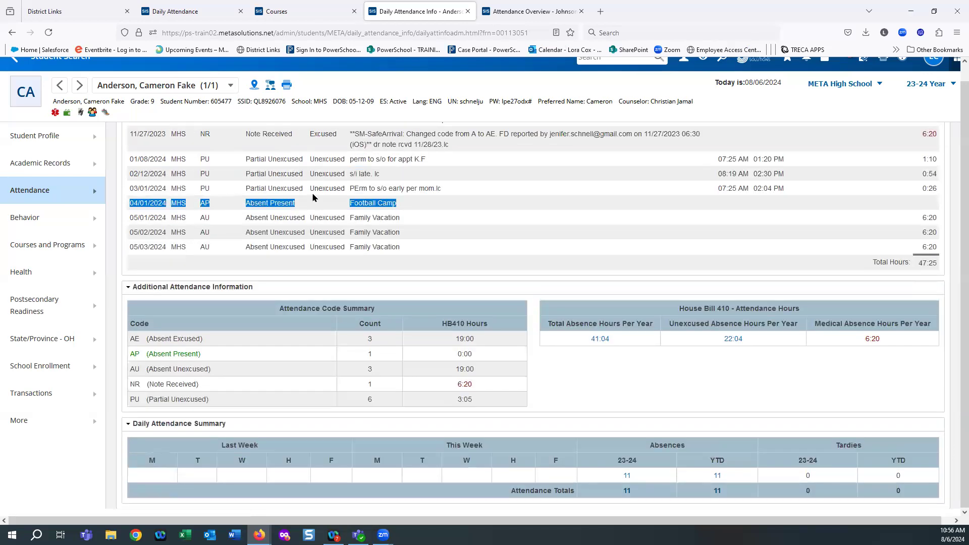
scroll(381, 376, "down", 2)
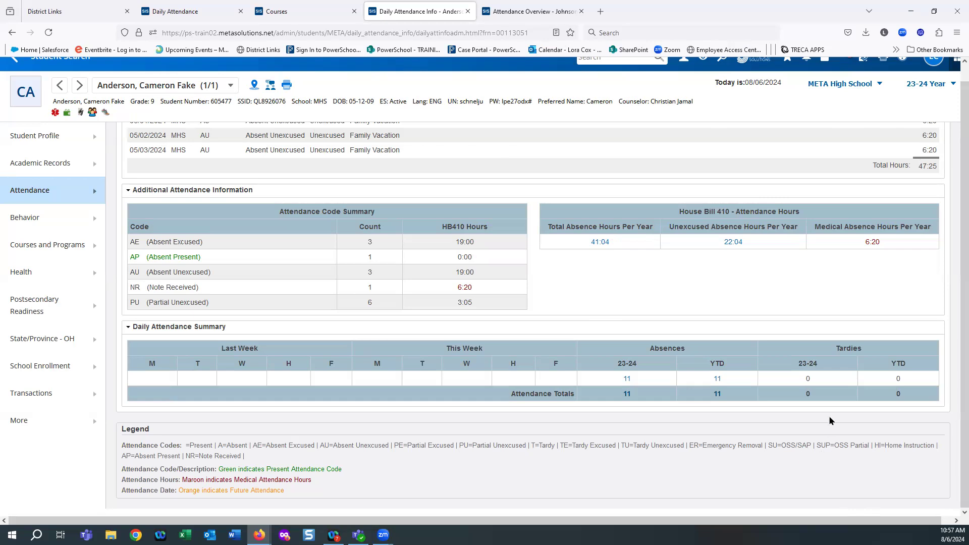
scroll(782, 379, "up", 6)
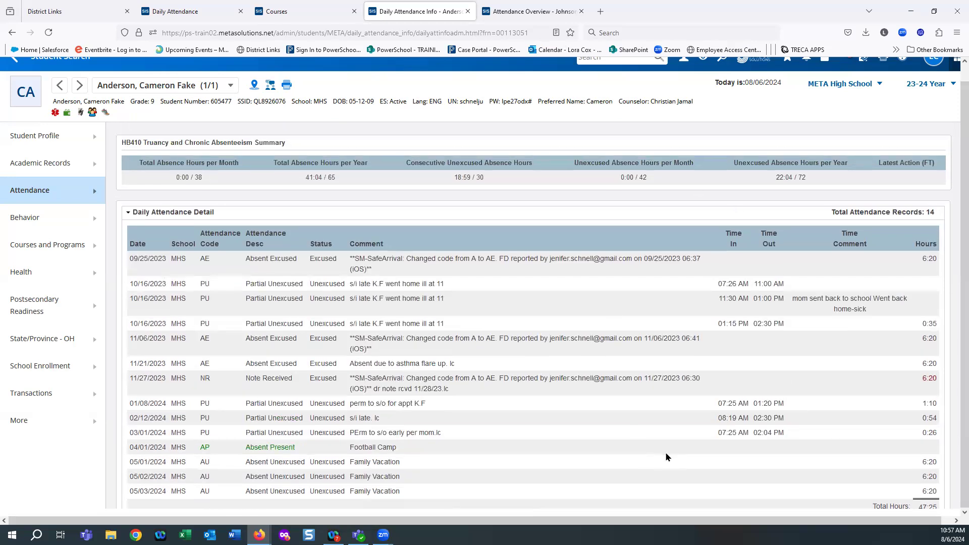
scroll(661, 454, "up", 1)
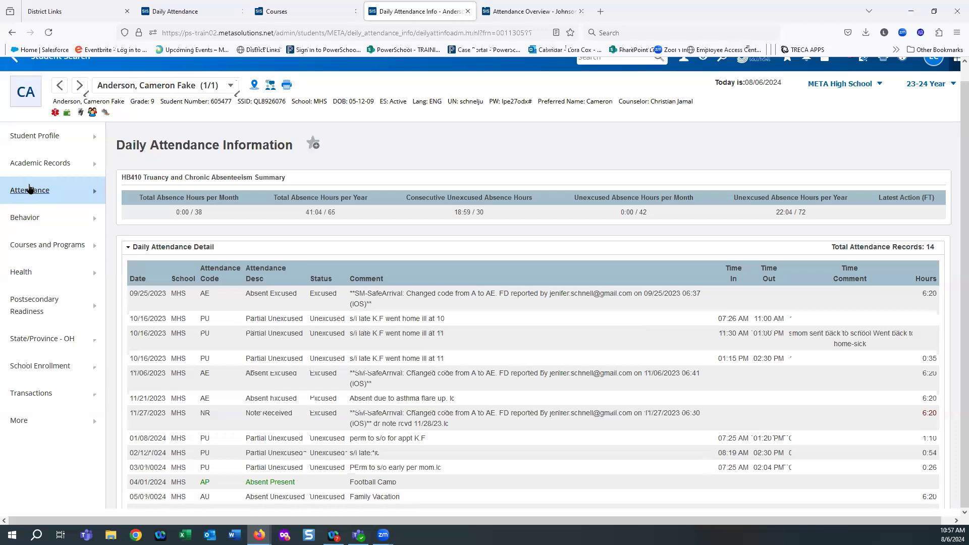
Open the student's Truancies page and view the blank New Truancy Record form.
mouse_move(29, 189)
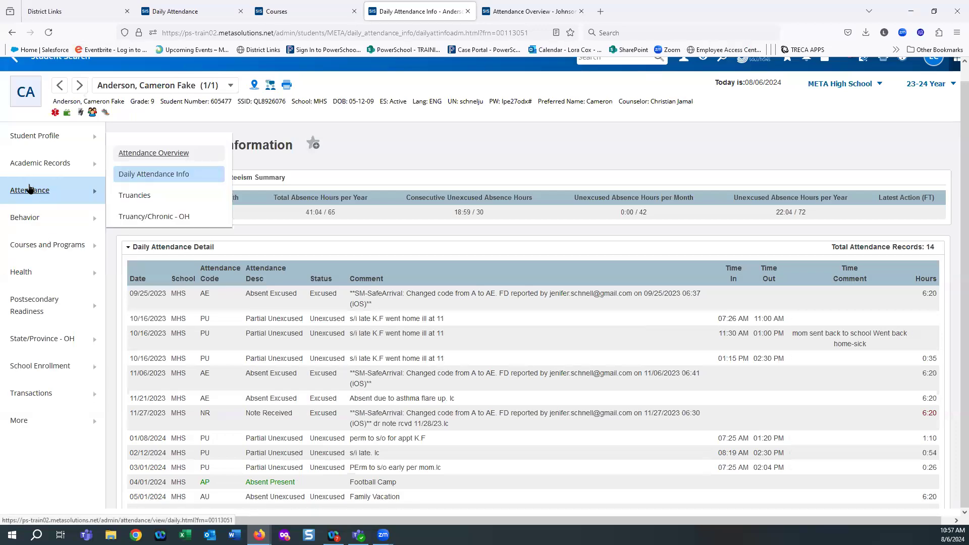
left_click(136, 196)
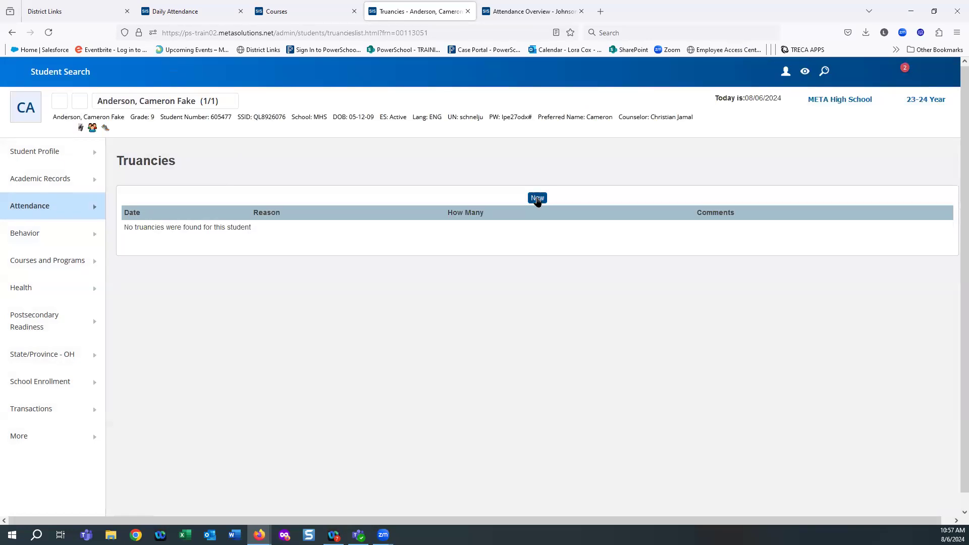
left_click(537, 199)
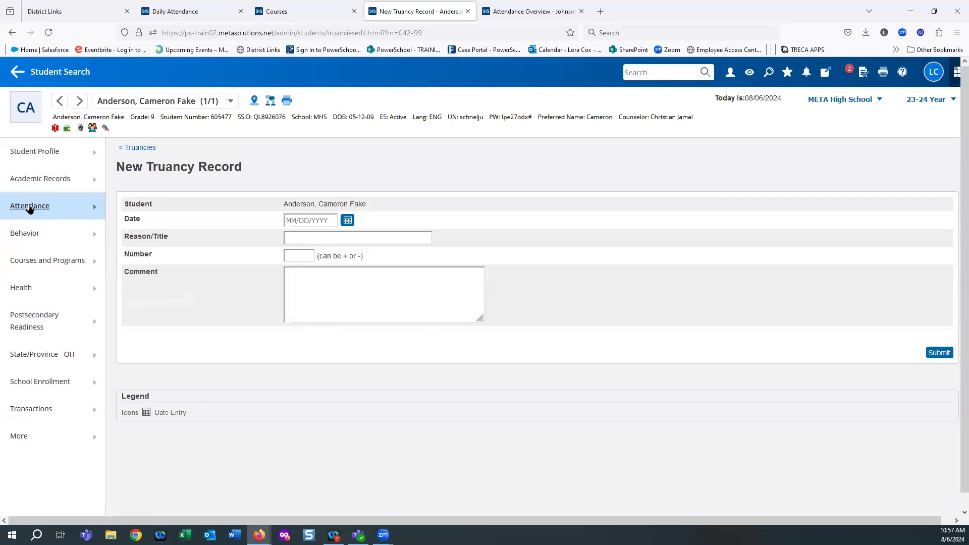
Open the student's Truancy/Chronic - OH page, review the absences, and expand the Student Truancy and Excessive Absence (FT) Record section.
mouse_move(29, 209)
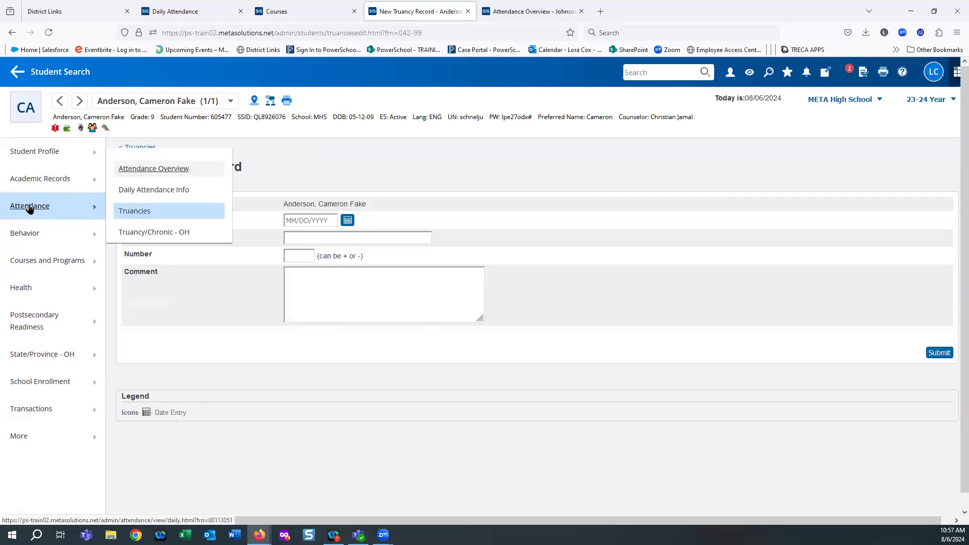
left_click(161, 233)
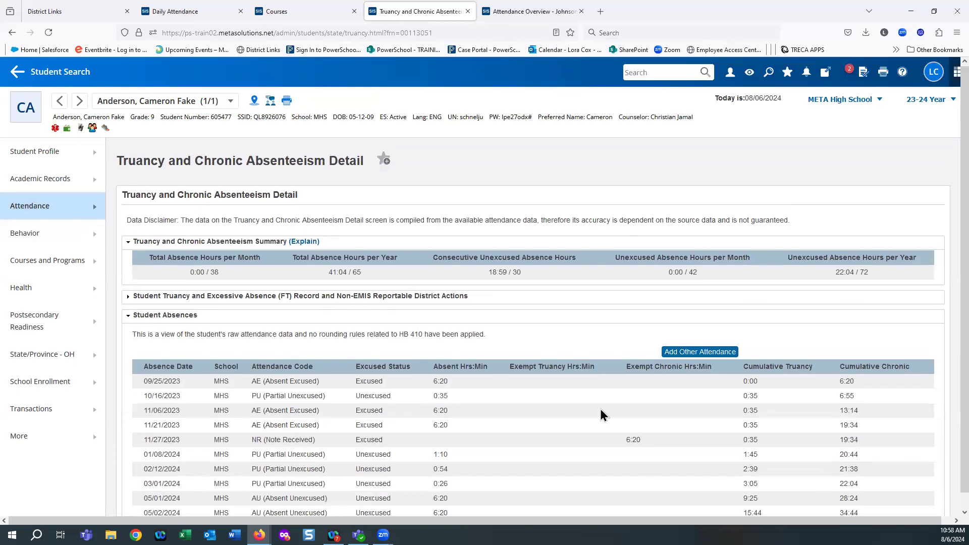
scroll(619, 432, "down", 2)
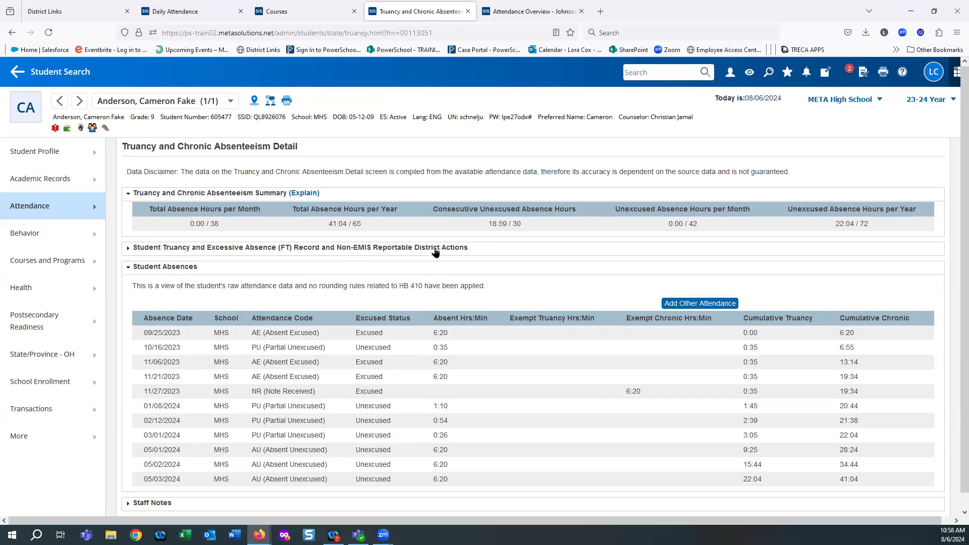
left_click(128, 249)
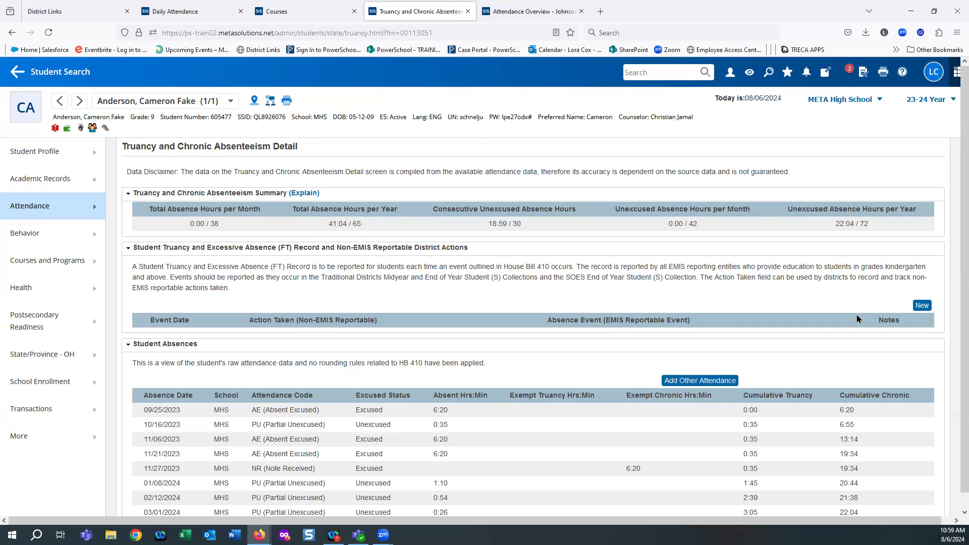
Create a new Student Truancy and Excessive Absence (FT) record with the event date 05/06/2024.
left_click(927, 305)
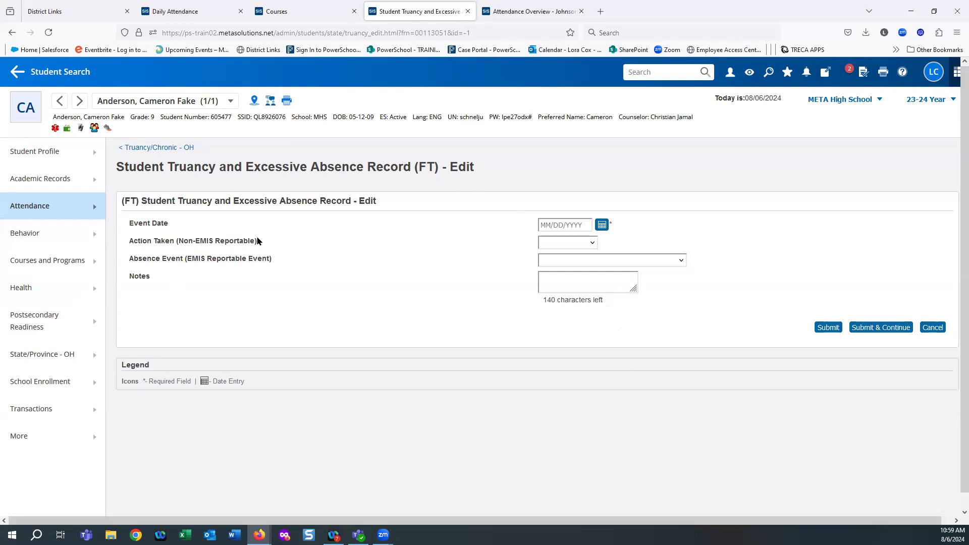
left_click(602, 225)
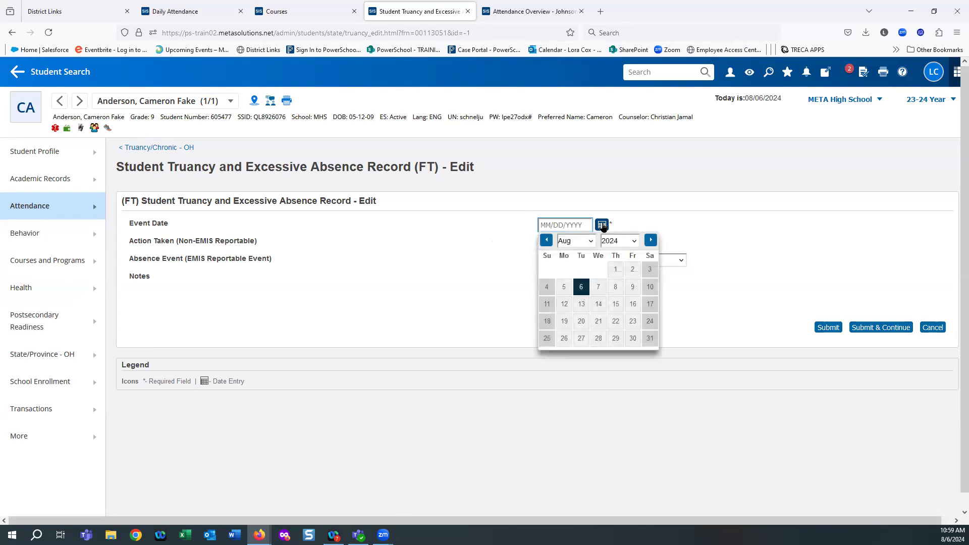
left_click(546, 241)
left_click(546, 240)
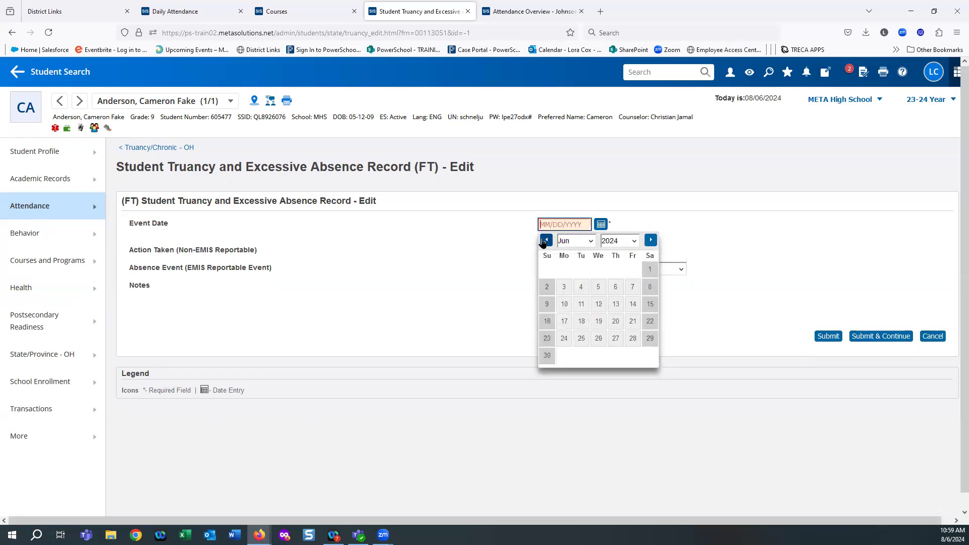
left_click(545, 241)
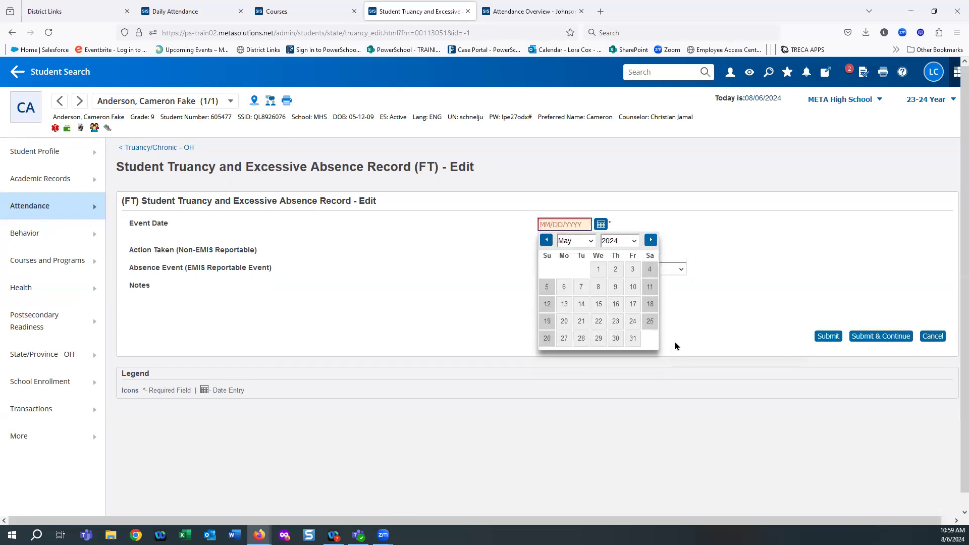
left_click(564, 290)
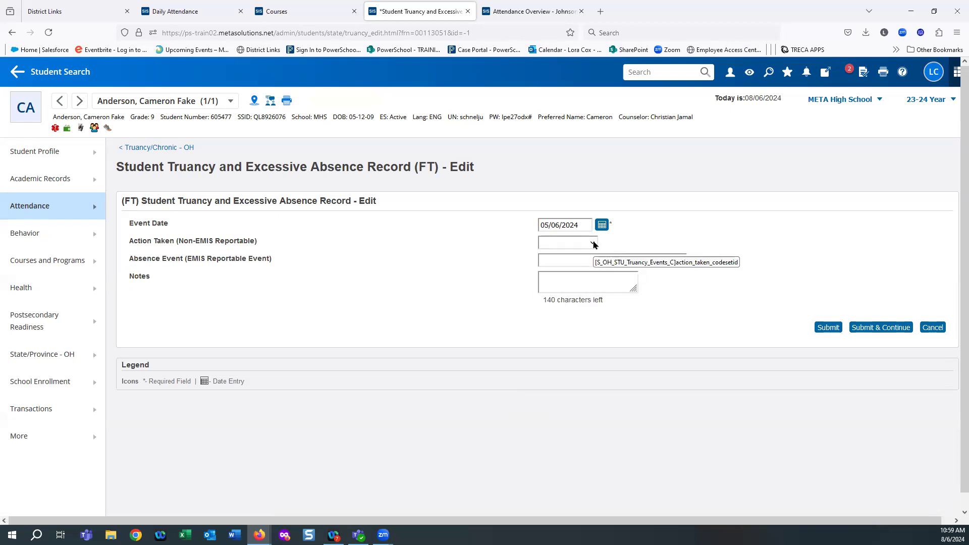
Set the FT record's absence event to (A) Parent Notified of Excessive Absences and submit it, continuing with a blank record.
left_click(587, 263)
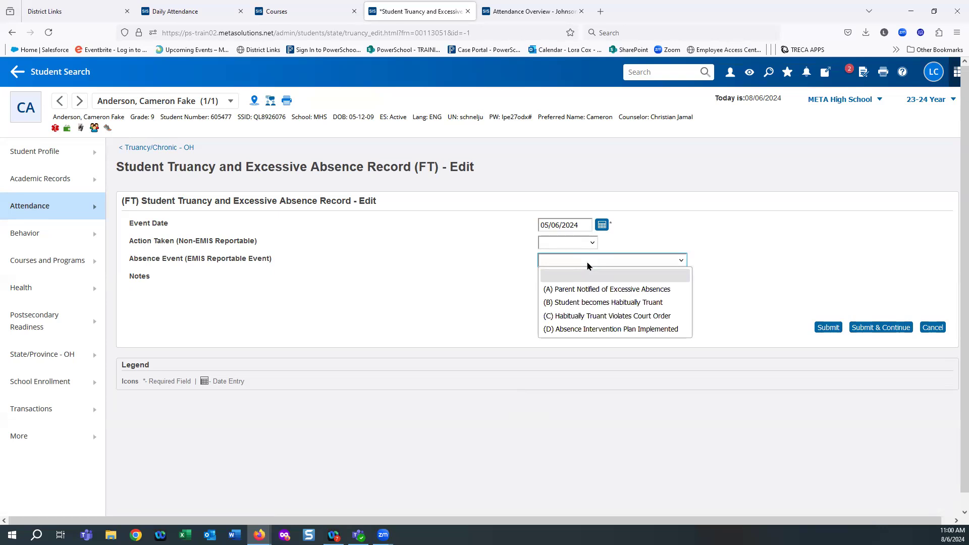
left_click(578, 290)
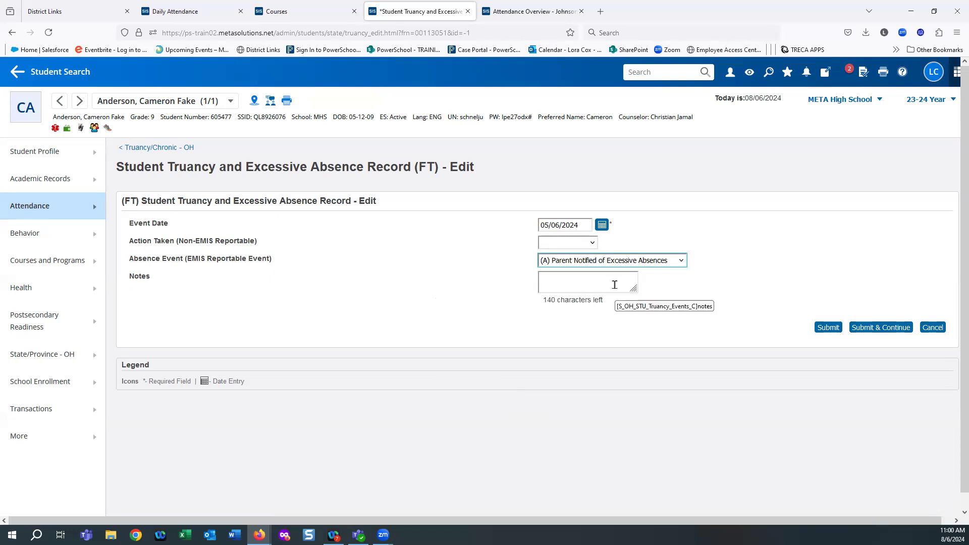
left_click(873, 331)
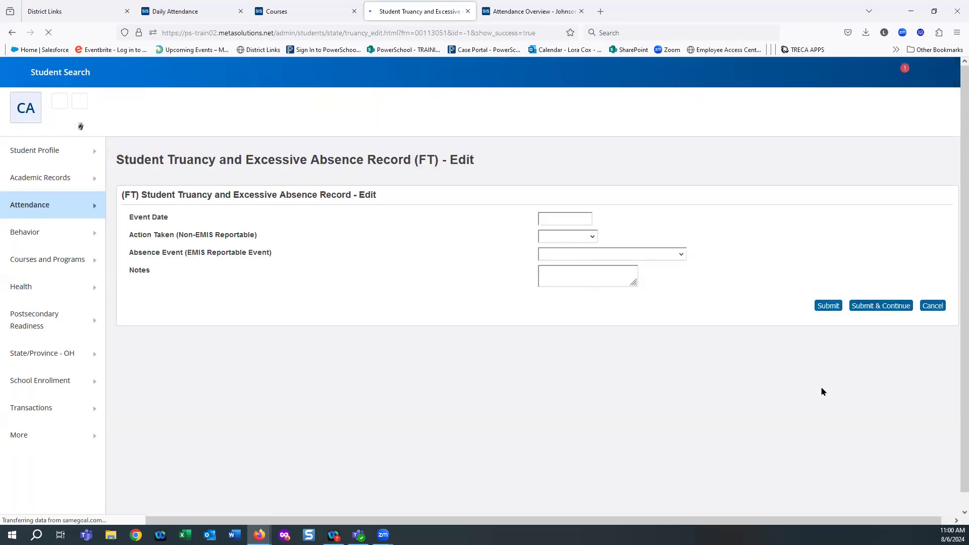
Return to the Truancy/Chronic - OH page and check the FT record entry and student absences.
left_click(47, 207)
left_click(129, 232)
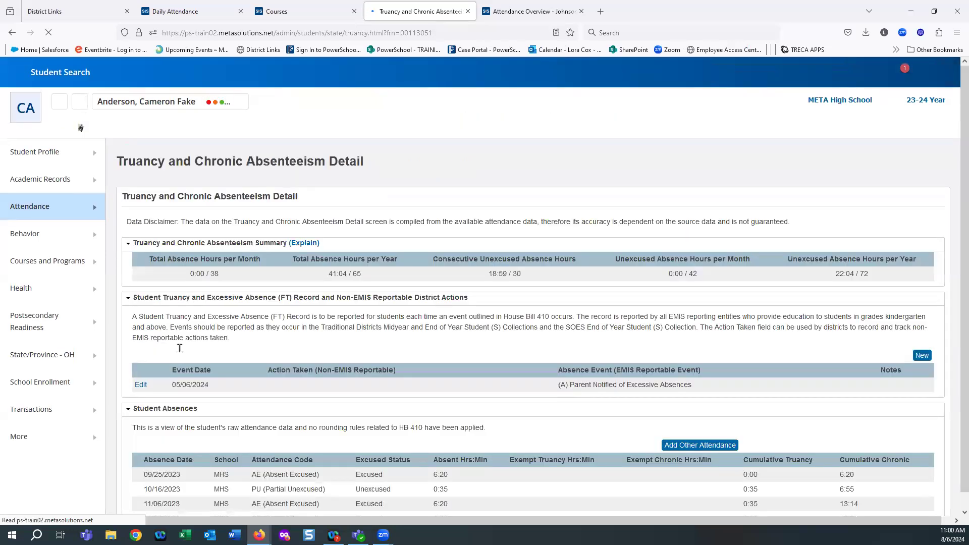
scroll(353, 328, "down", 3)
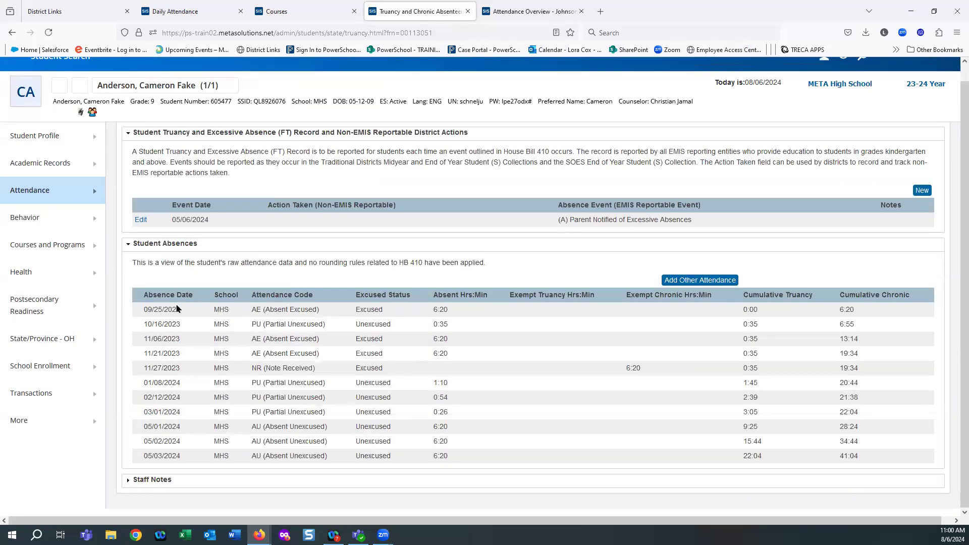
scroll(173, 236, "up", 1)
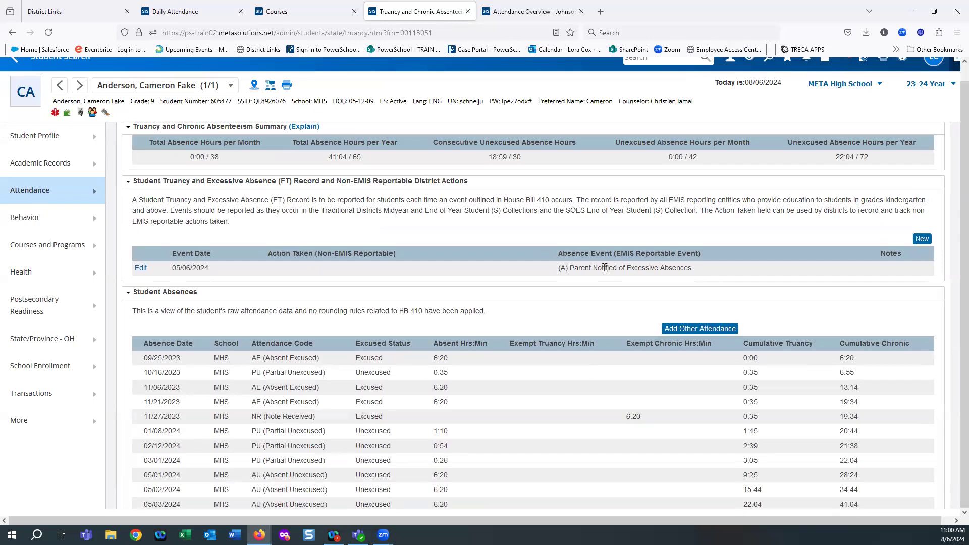
Start a new Student Truancy and Excessive Absence (FT) record with the event date 04/15/2024.
left_click(930, 241)
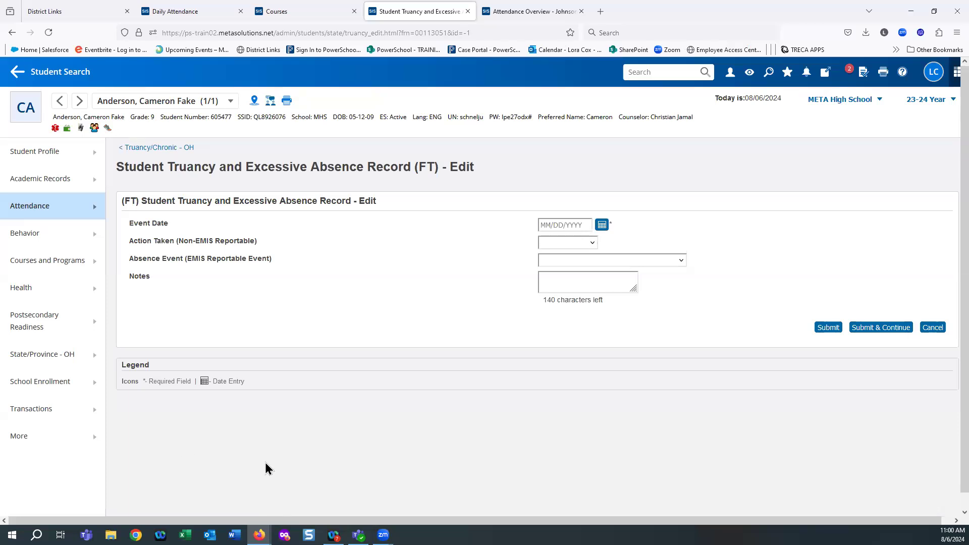
left_click(602, 225)
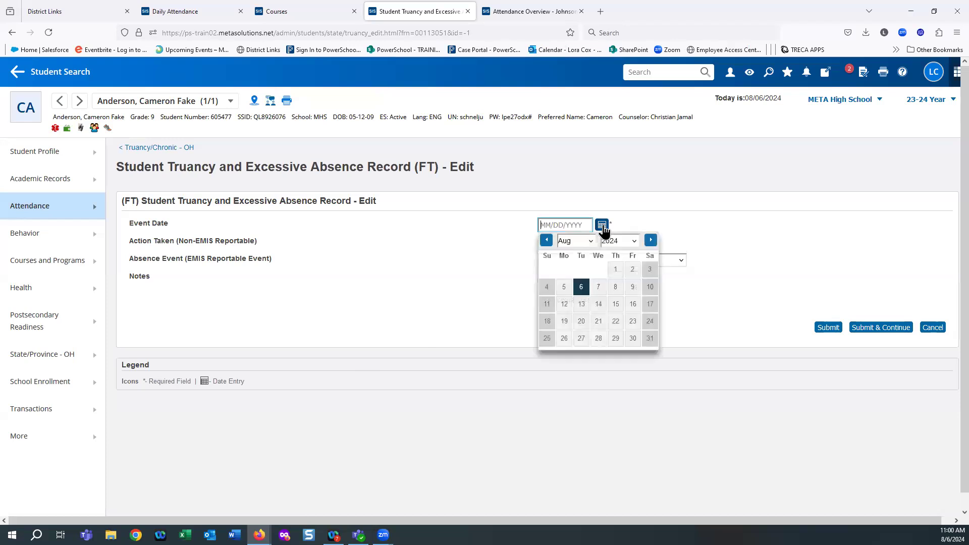
left_click(546, 240)
left_click(546, 241)
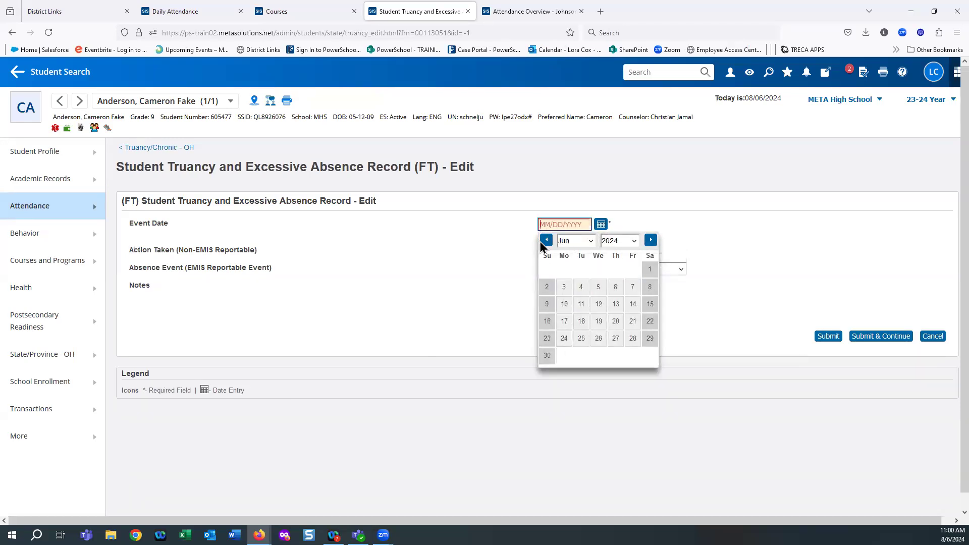
left_click(546, 241)
left_click(546, 240)
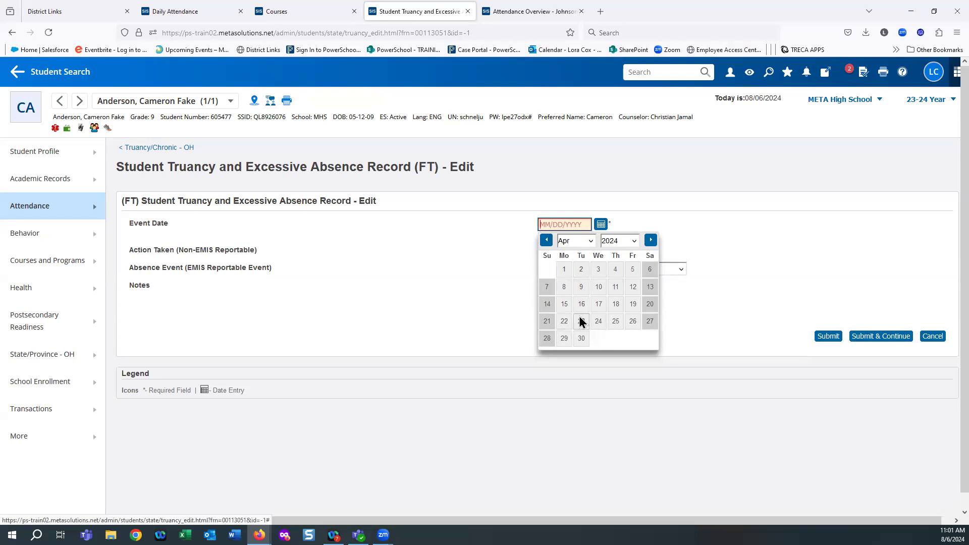
left_click(564, 305)
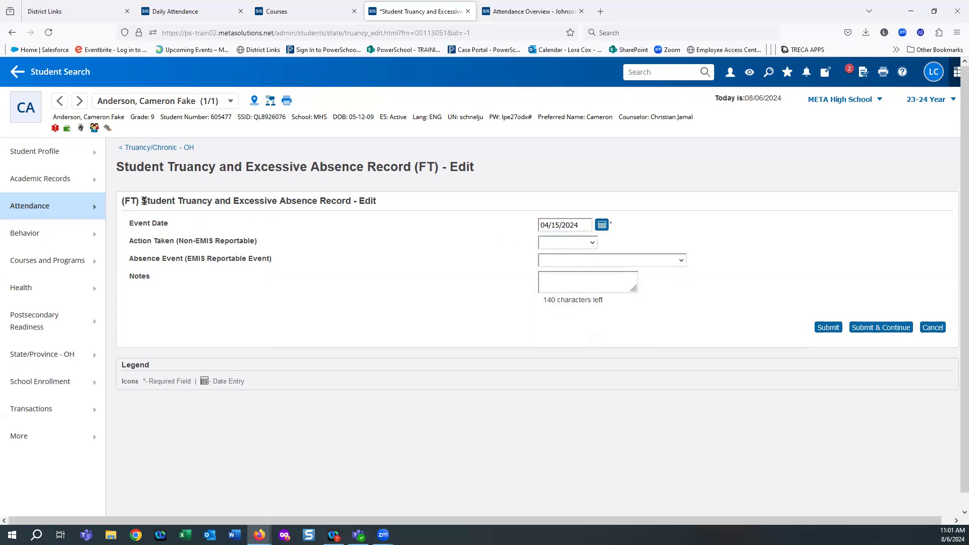
Set the action taken to Parent Called, add the note "Discussed attendance hours", and submit the FT record.
left_click(553, 244)
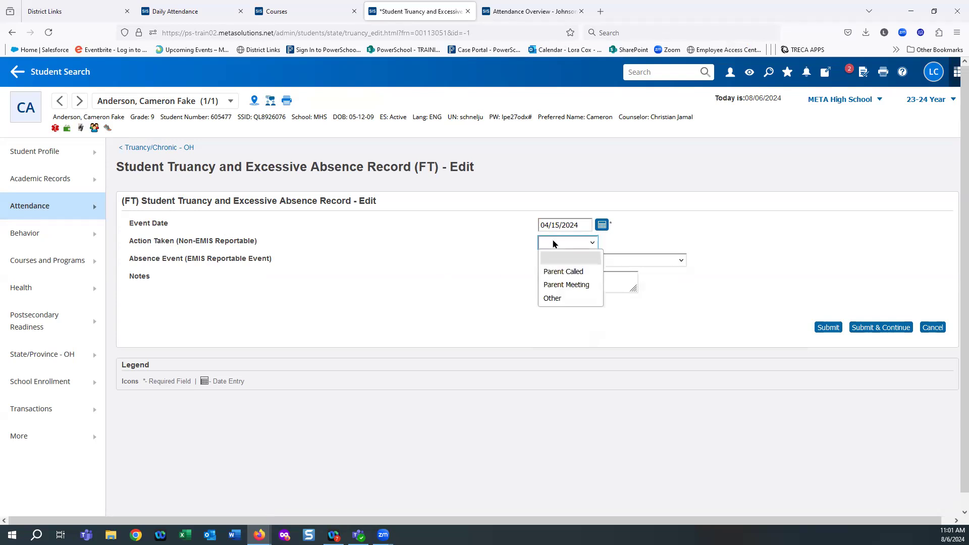
left_click(573, 271)
left_click(559, 286)
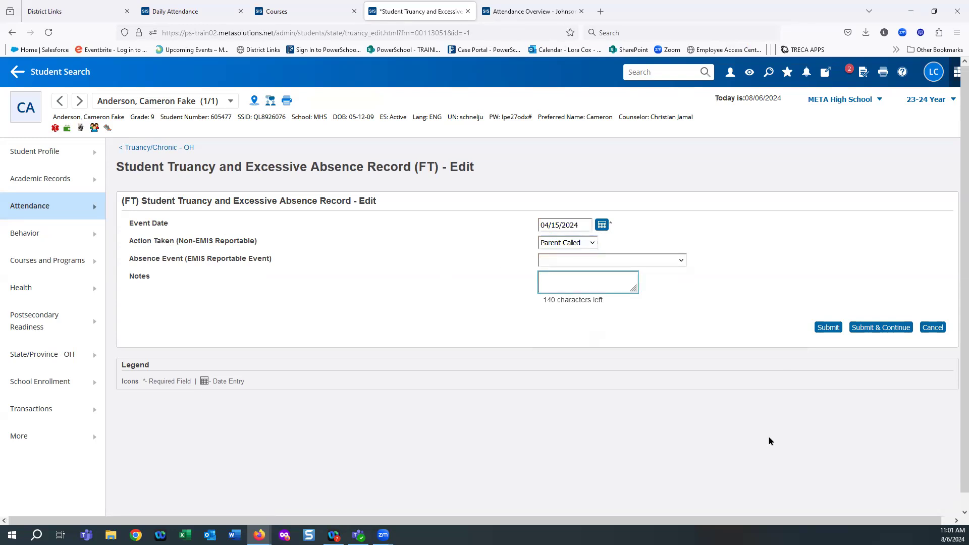
type("Discussed attendance hours")
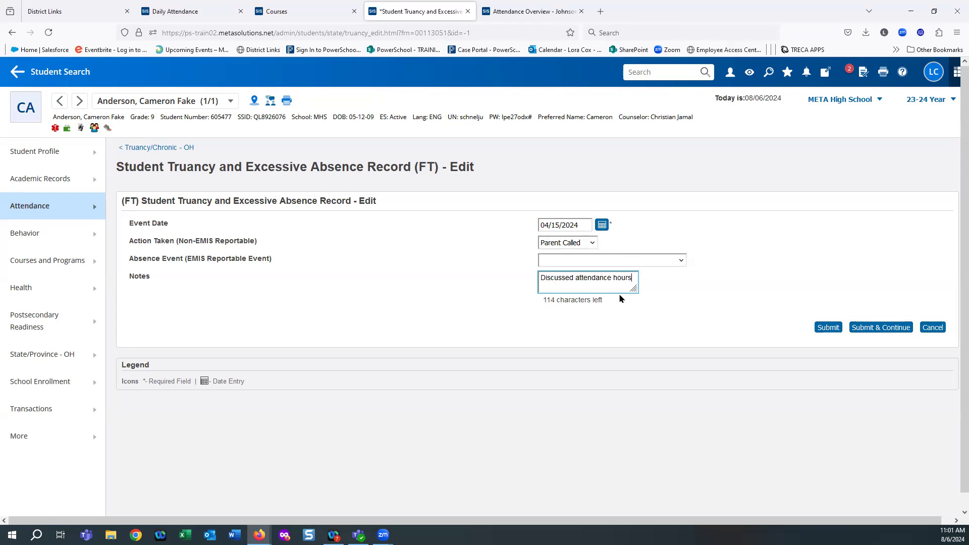
left_click(828, 327)
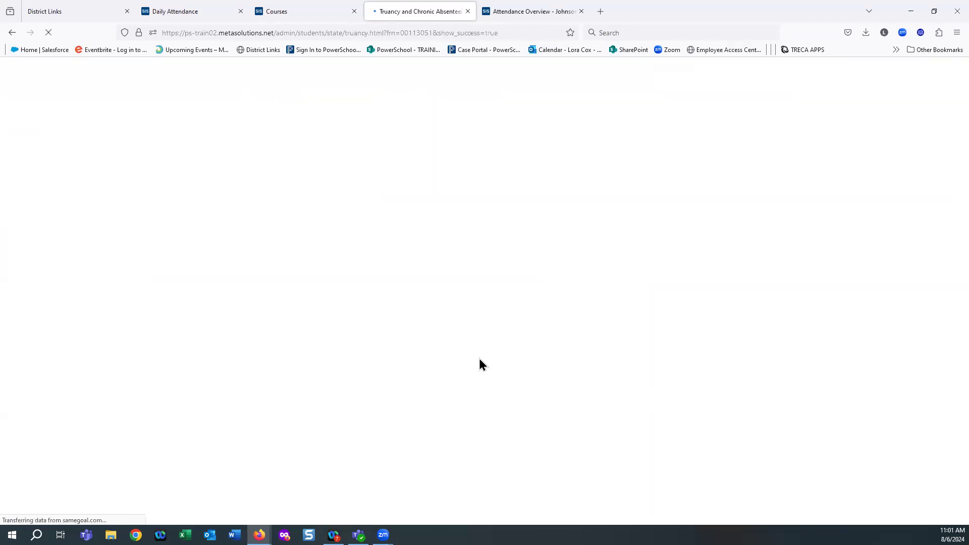
Edit the 04/15/2024 FT record to set its absence event to (A) Parent Notified of Excessive Absences, and submit it.
scroll(254, 372, "down", 3)
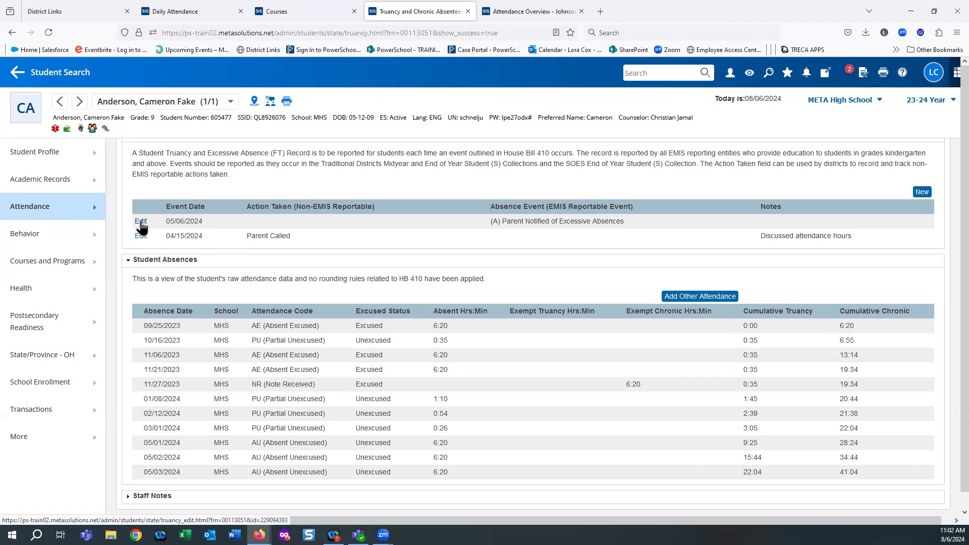
left_click(141, 236)
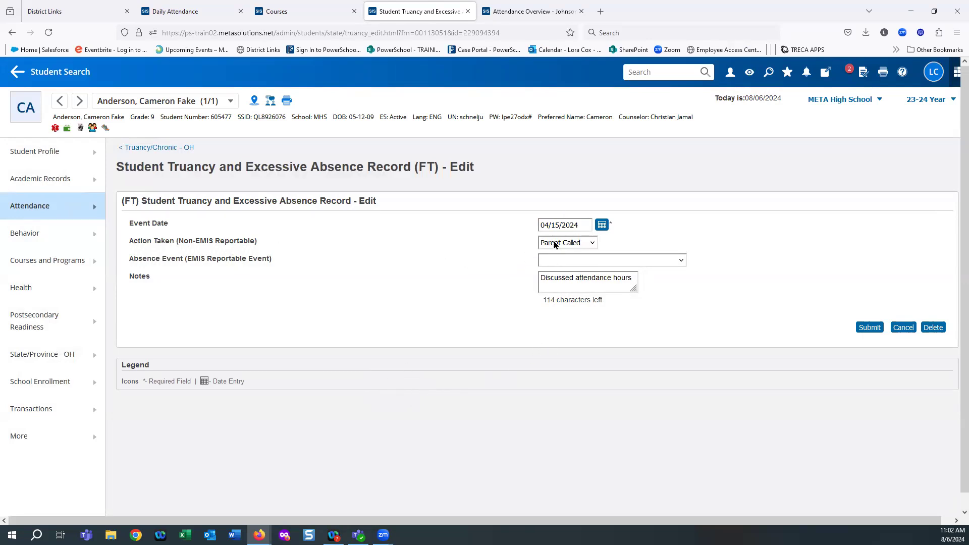
left_click(557, 258)
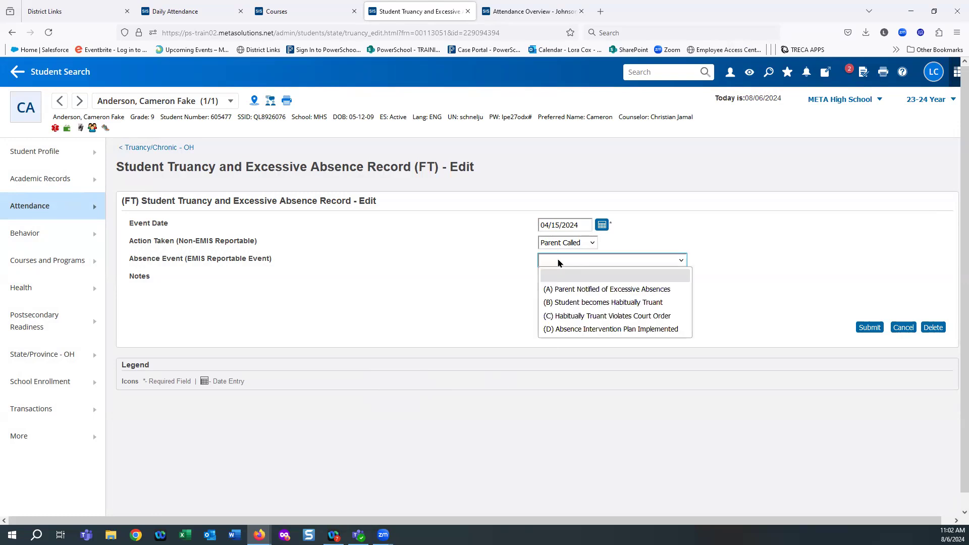
left_click(573, 288)
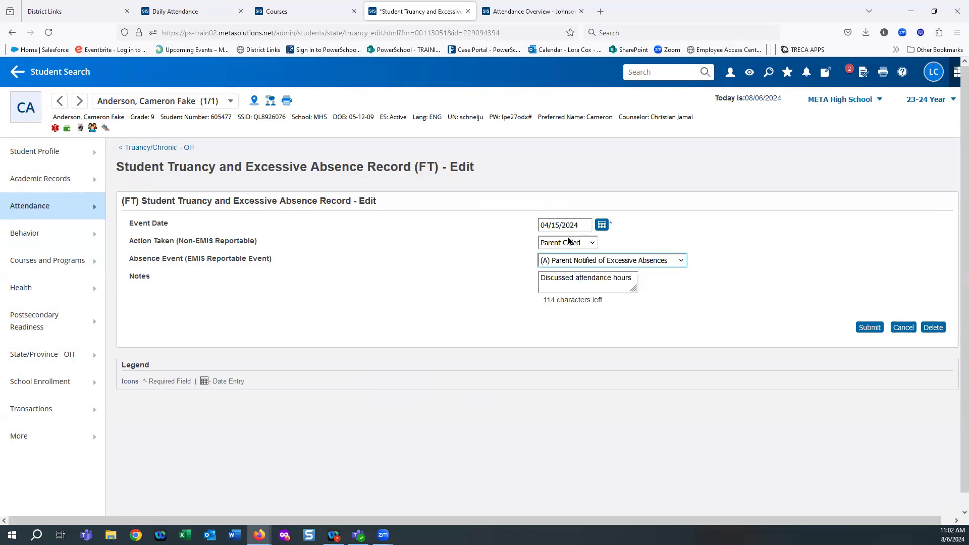
left_click(874, 329)
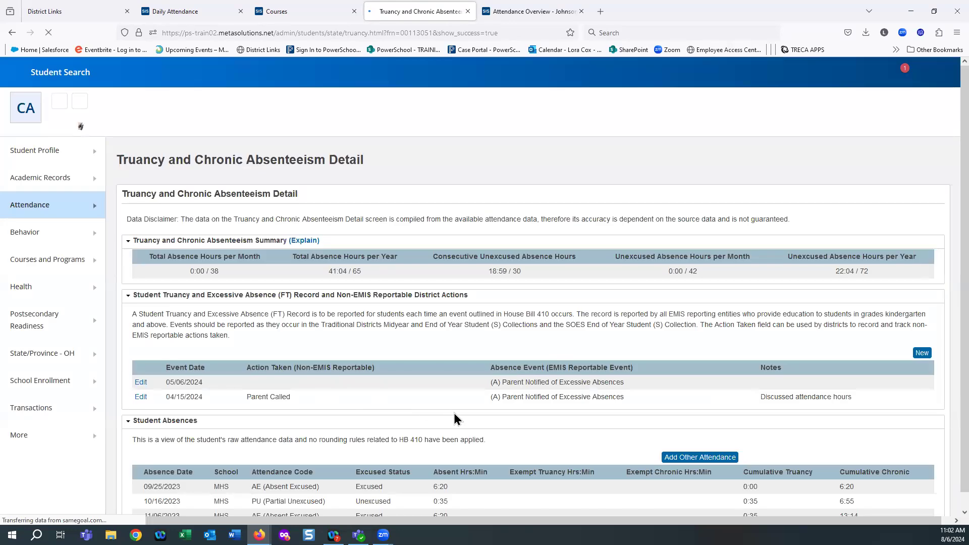
Add other attendance with Transferred as the source, entering 10 excused and 35 unexcused absence hours from the previous district.
scroll(453, 413, "down", 3)
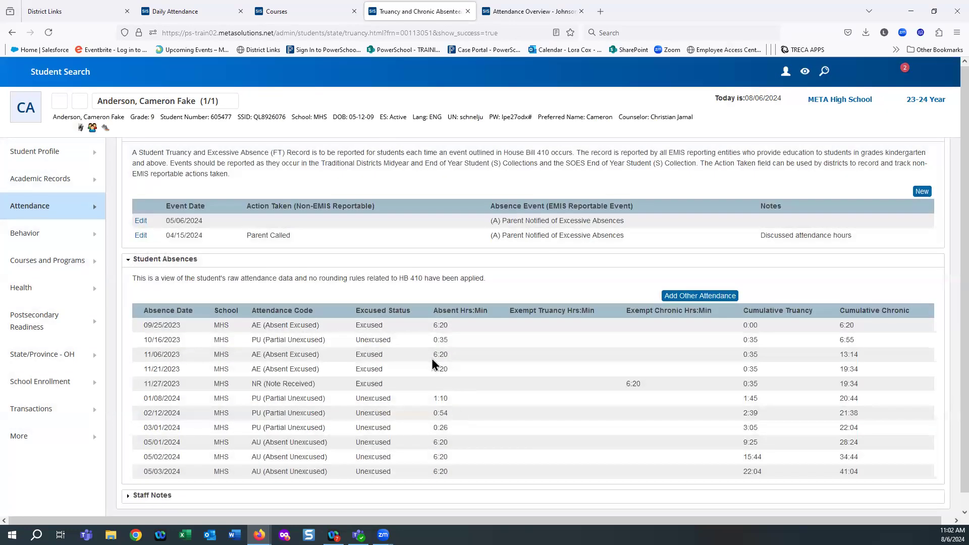
scroll(432, 359, "up", 2)
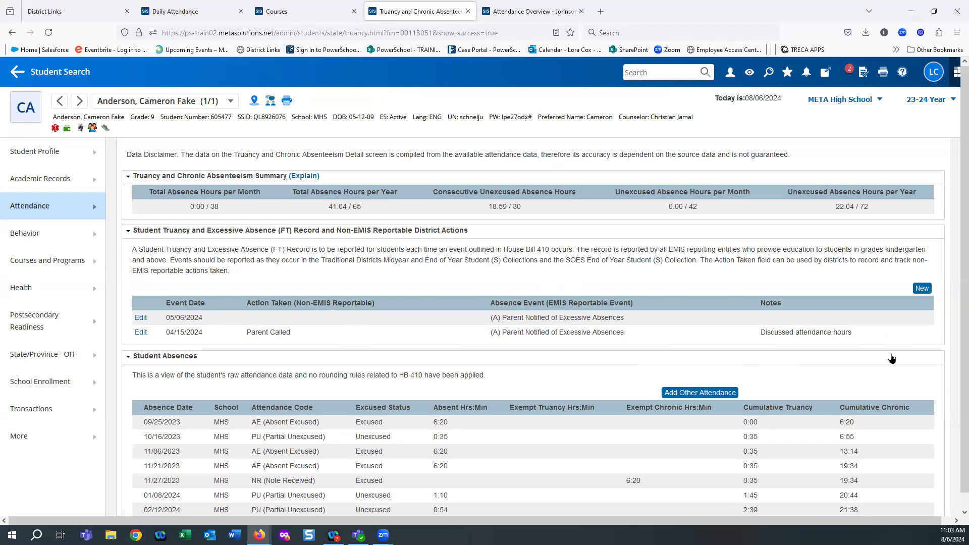
scroll(919, 359, "down", 1)
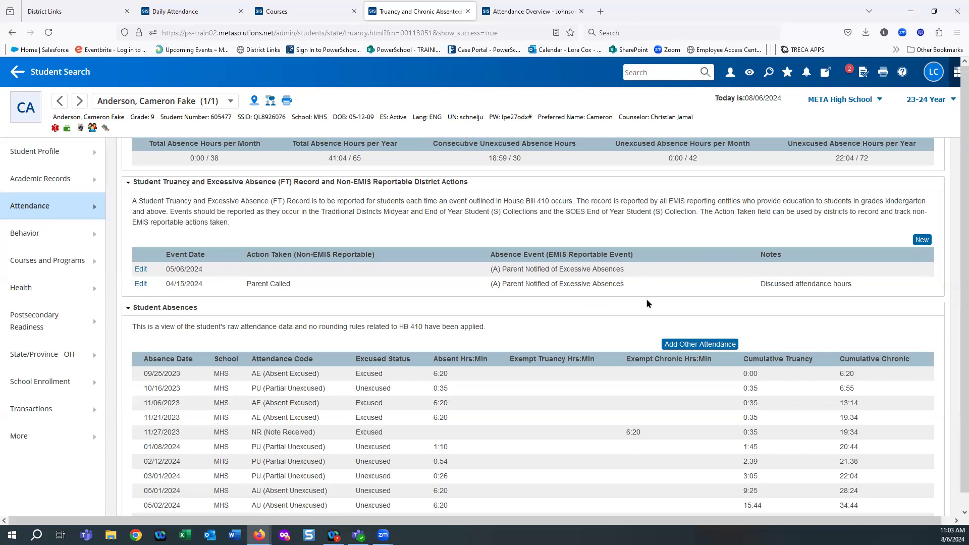
scroll(648, 304, "down", 1)
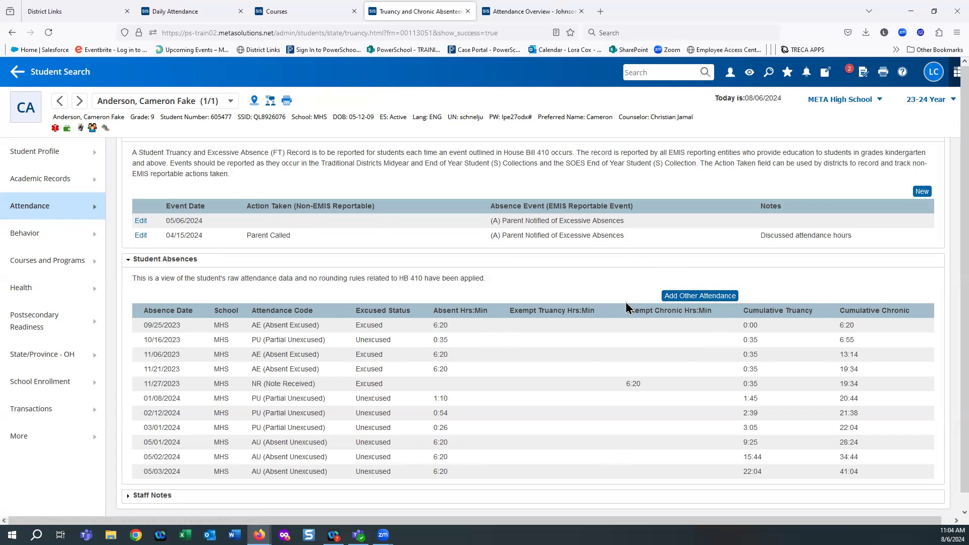
left_click(699, 296)
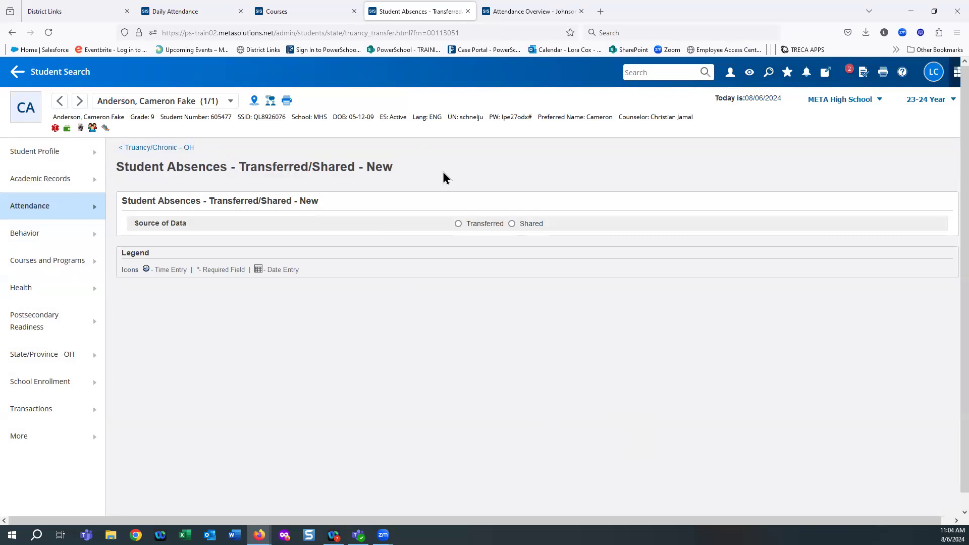
left_click(458, 224)
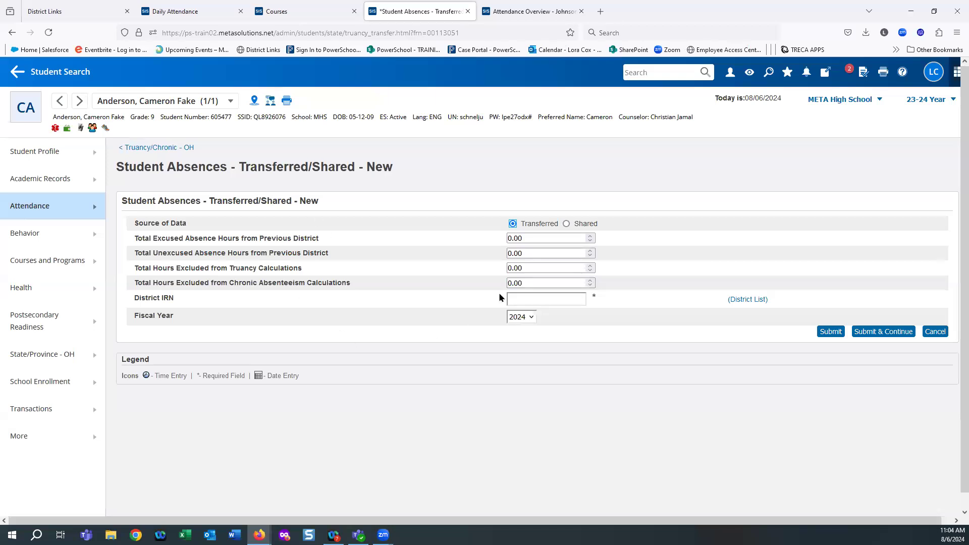
left_click(549, 238)
left_click_drag(549, 238, 446, 251)
type("10")
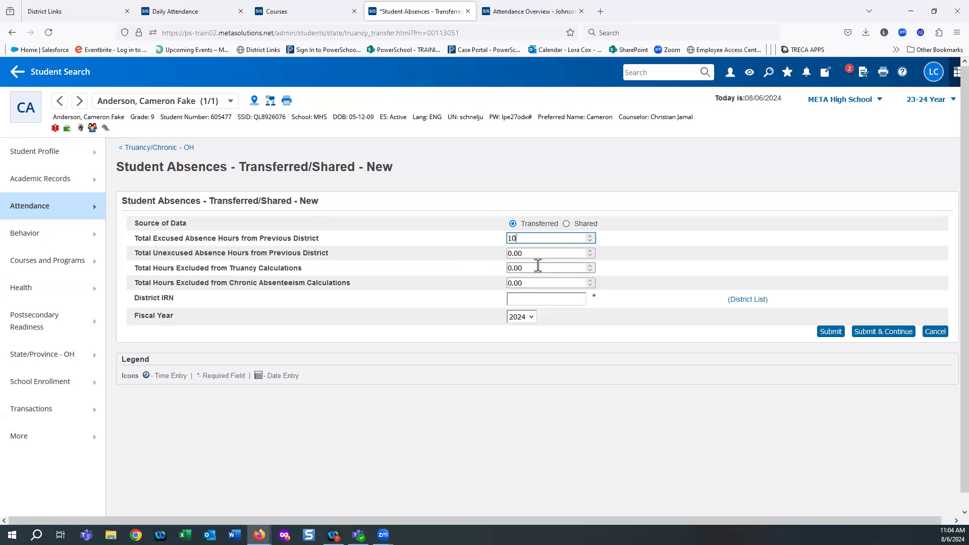
left_click_drag(531, 255, 480, 255)
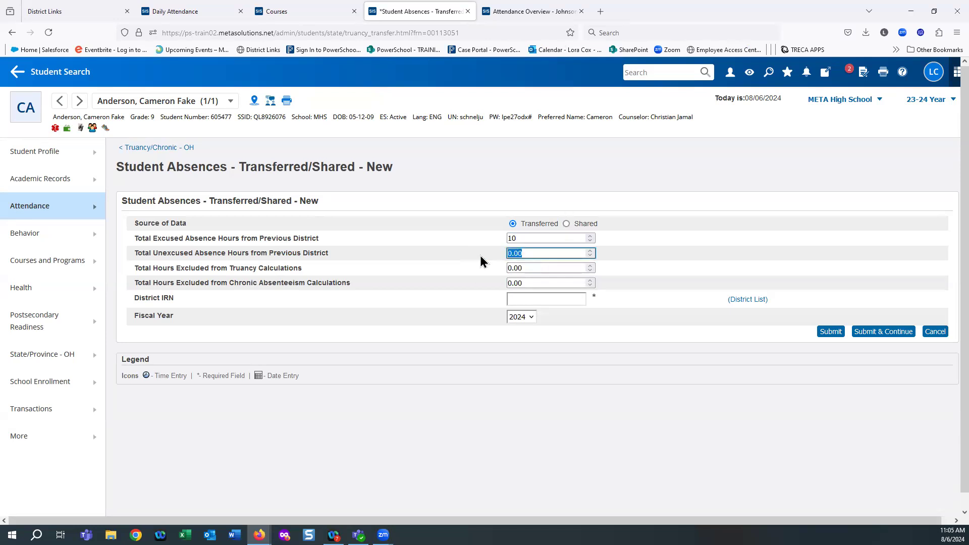
type("35")
Set the transferred hours excluded from truancy calculations to 5 and from chronic absenteeism calculations to 2.
left_click(527, 269)
left_click_drag(527, 269, 469, 266)
type("5")
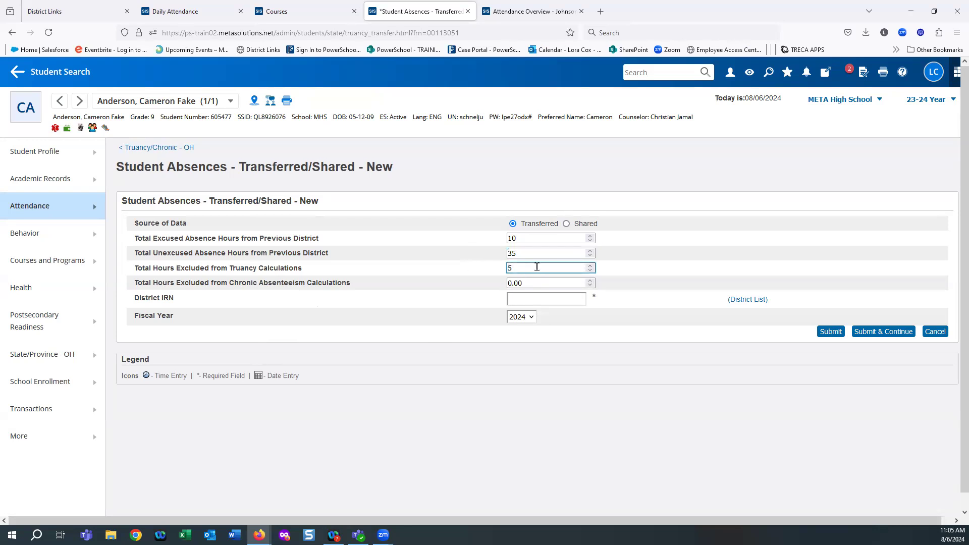
left_click(534, 283)
left_click_drag(534, 284, 498, 286)
type("2")
left_click(369, 429)
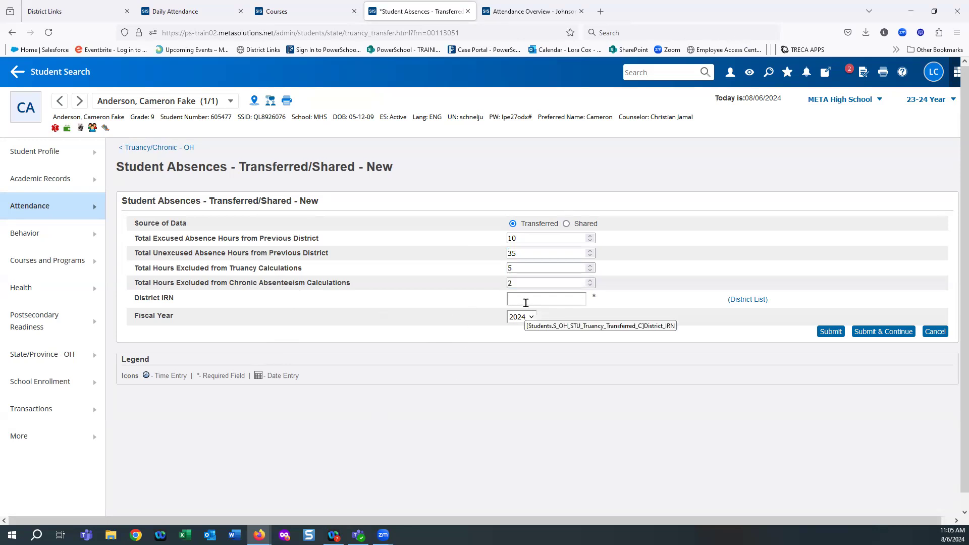
Choose Columbus City School District as the district IRN, select fiscal year 2024, and submit the transferred absences.
left_click(747, 299)
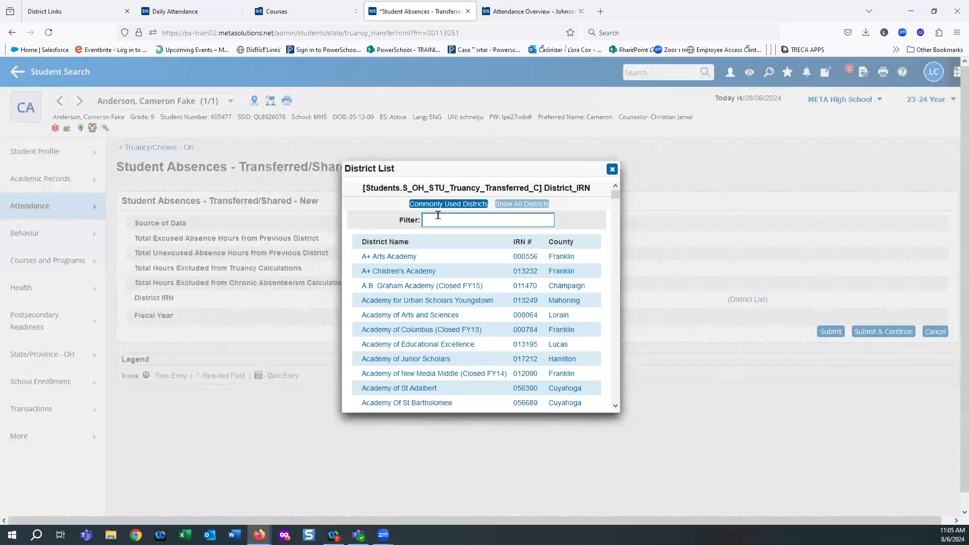
type("colum")
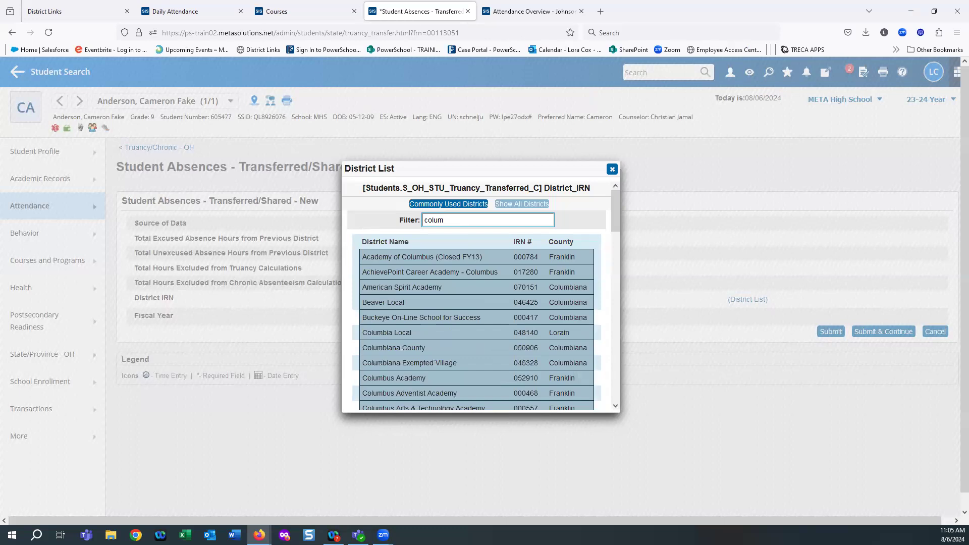
type("bus c")
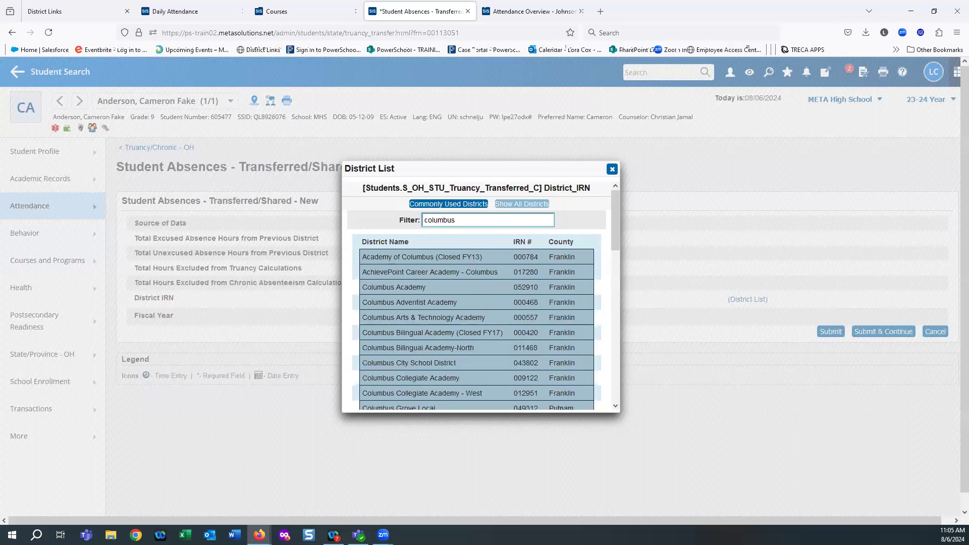
left_click(393, 363)
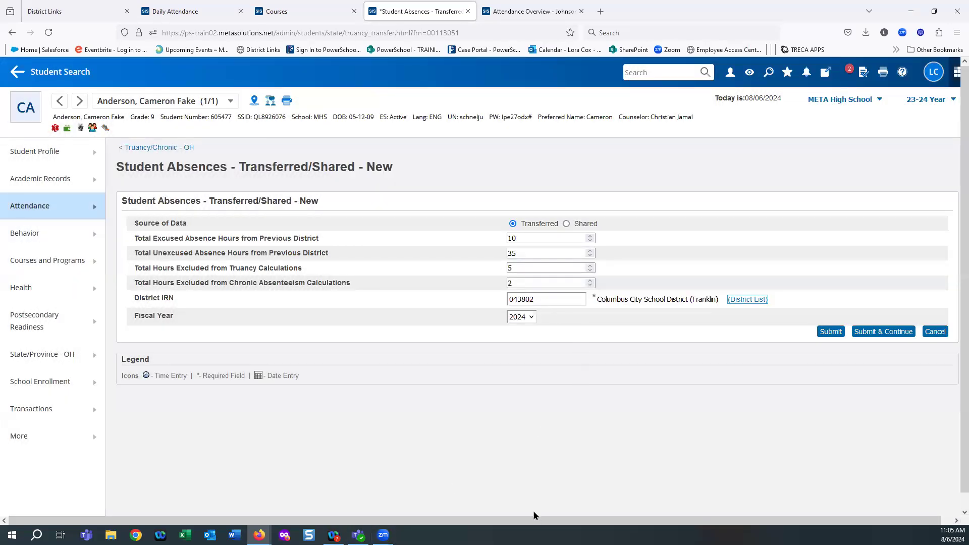
left_click(533, 319)
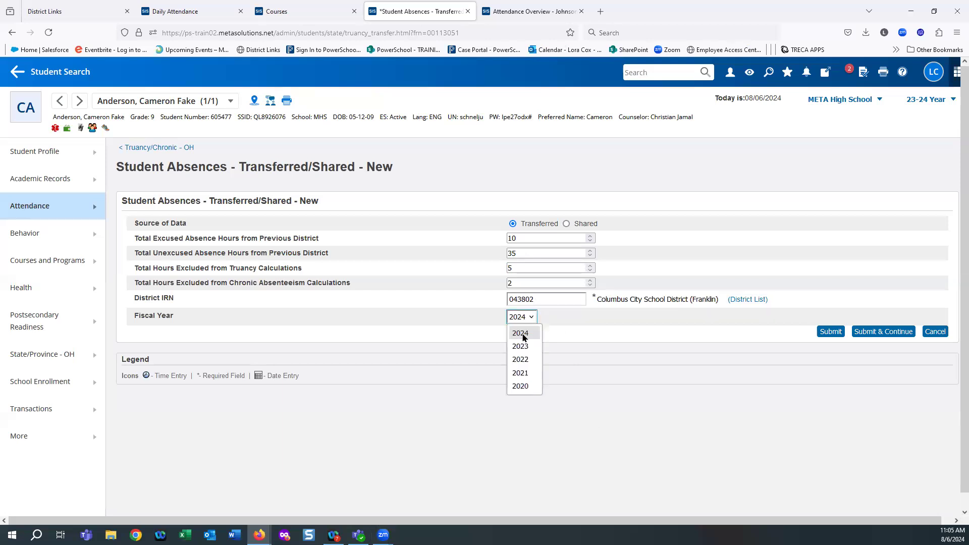
left_click(525, 334)
left_click(824, 332)
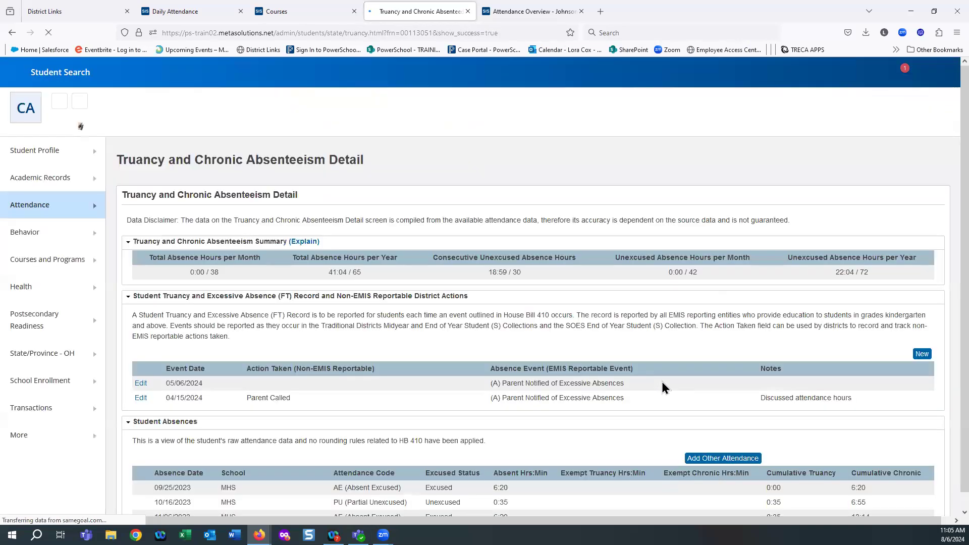
Add other attendance with Shared as the source of data and set its date of absence to 05/06/2024.
scroll(443, 337, "down", 5)
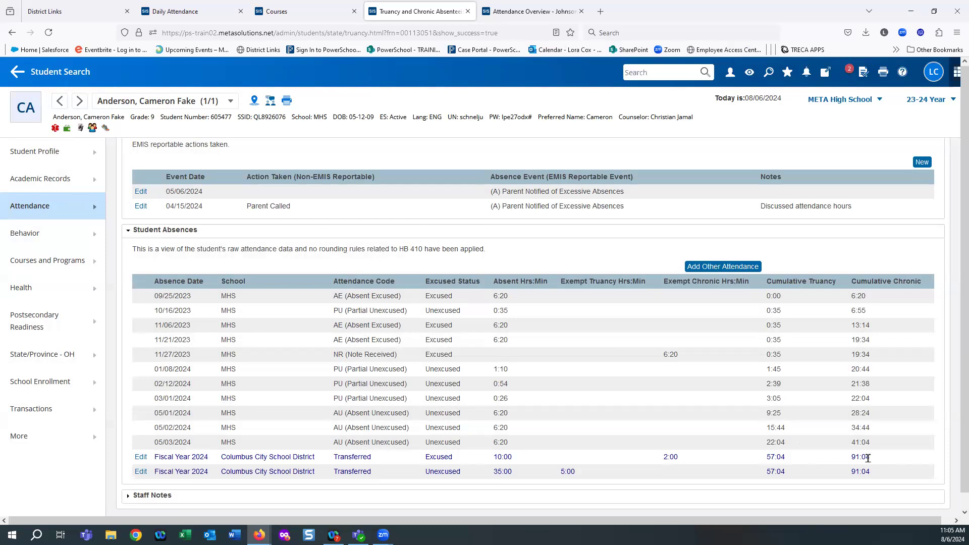
scroll(922, 450, "down", 1)
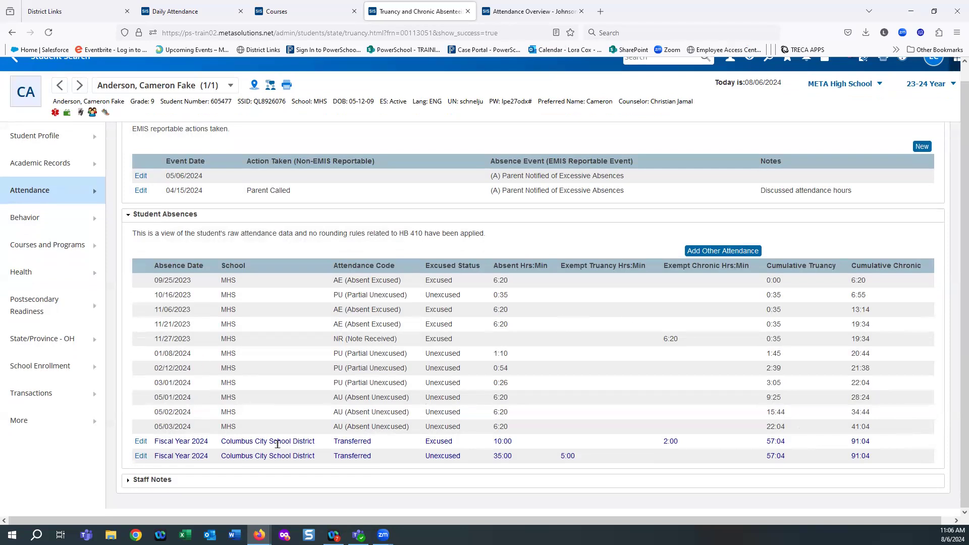
left_click(722, 254)
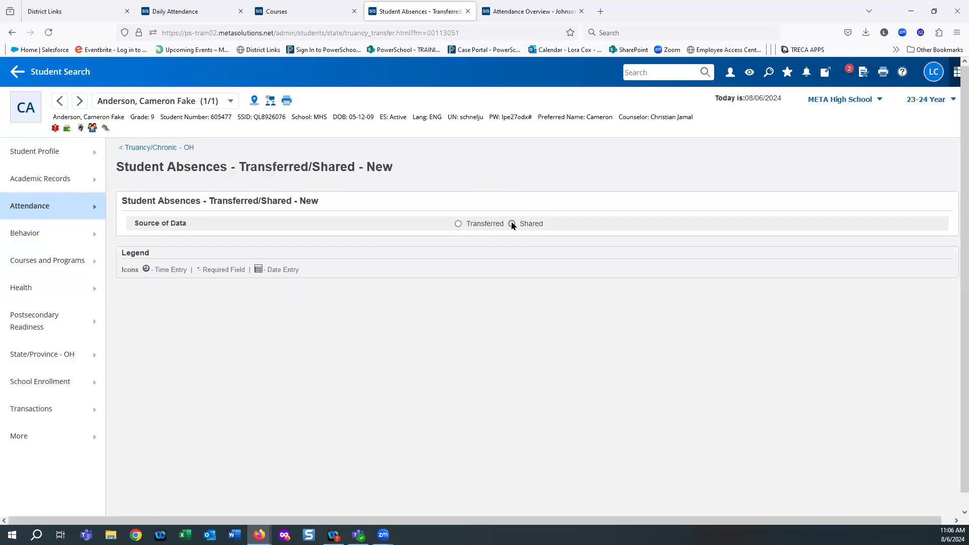
left_click(513, 224)
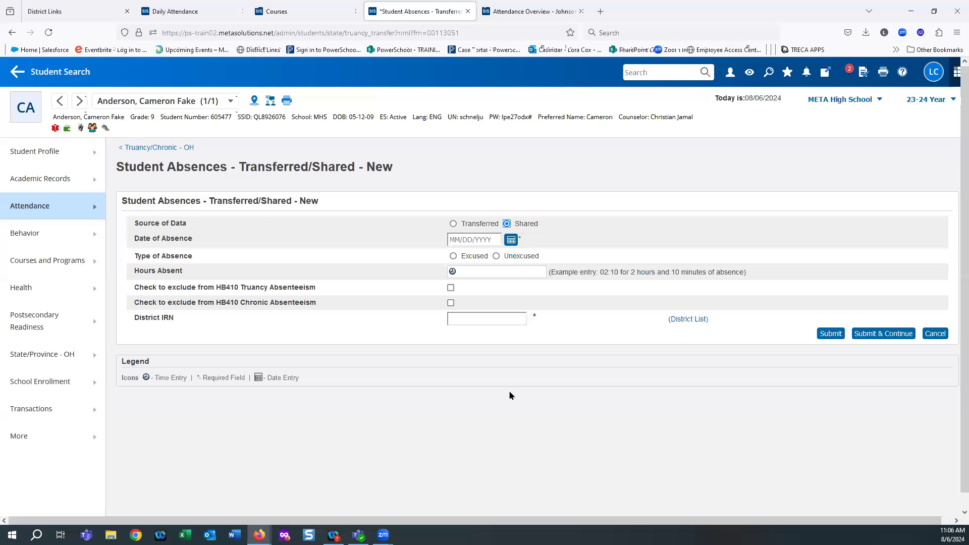
left_click(511, 240)
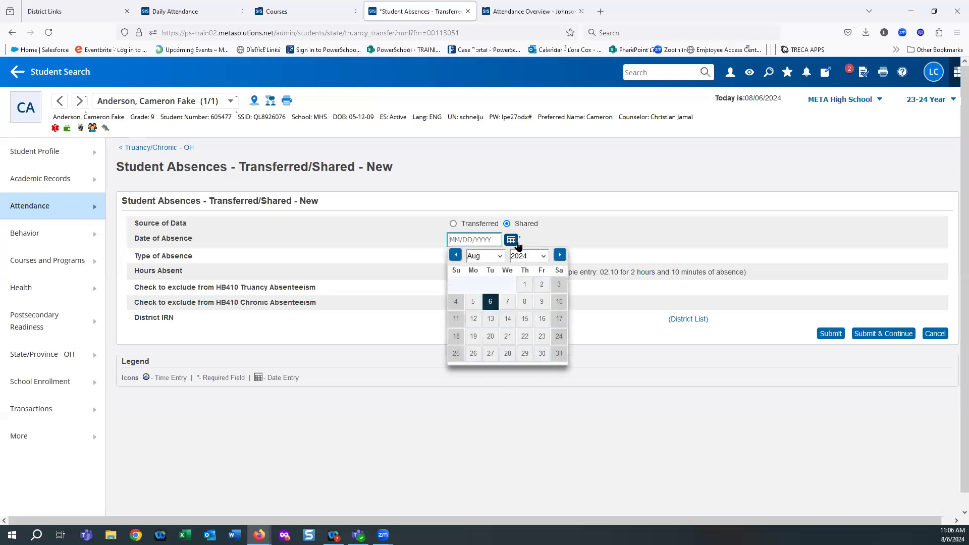
left_click(454, 258)
left_click(455, 257)
left_click(455, 257)
left_click(454, 258)
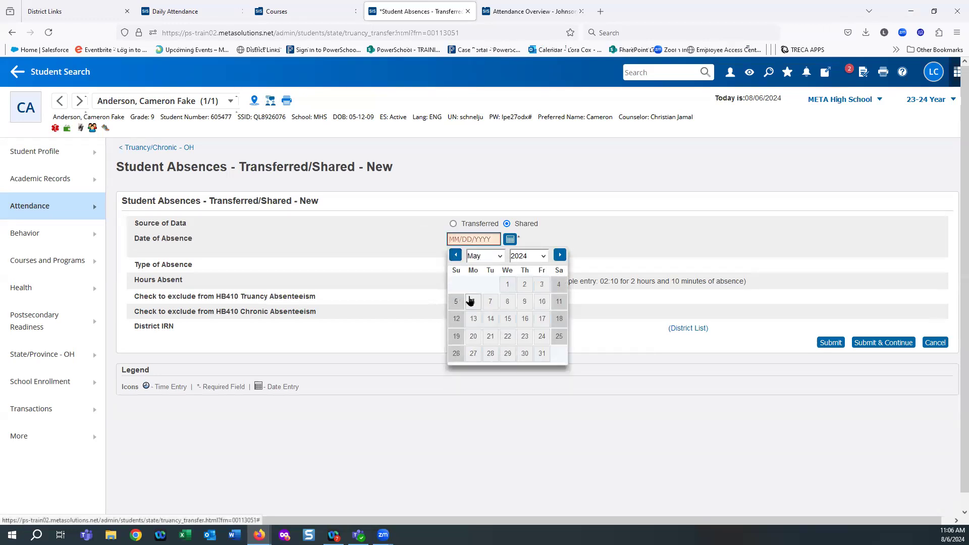
left_click(472, 301)
Mark the shared absence as Excused with 2:00 hours absent.
left_click(454, 256)
left_click(470, 272)
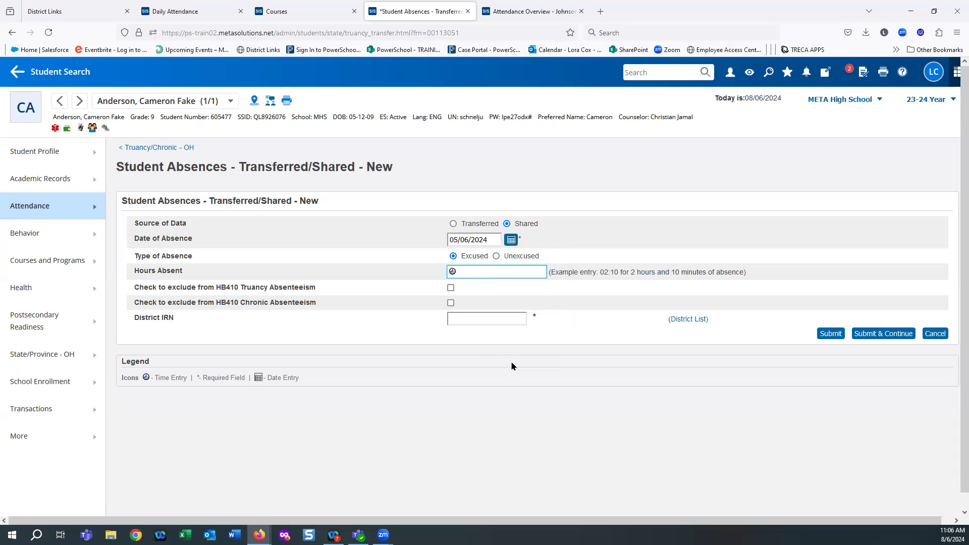
type("2:00")
left_click(291, 318)
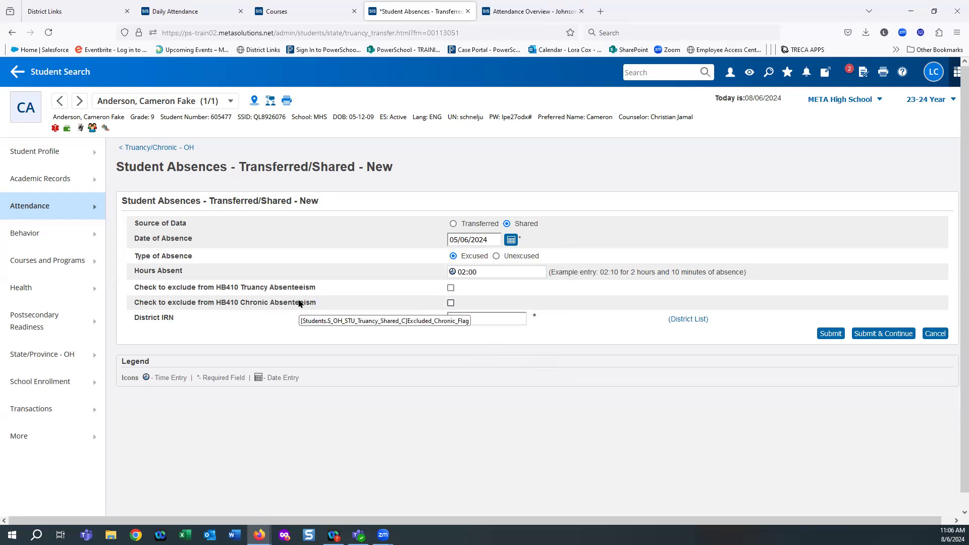
Choose Tri-Rivers (Marion) from the district list as the district IRN and submit the shared absence.
left_click(694, 320)
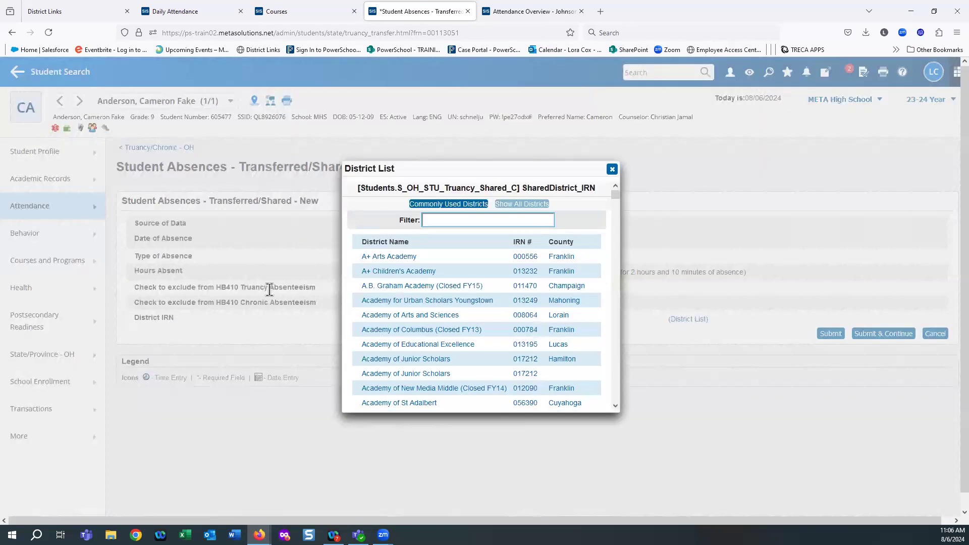
scroll(492, 316, "down", 4)
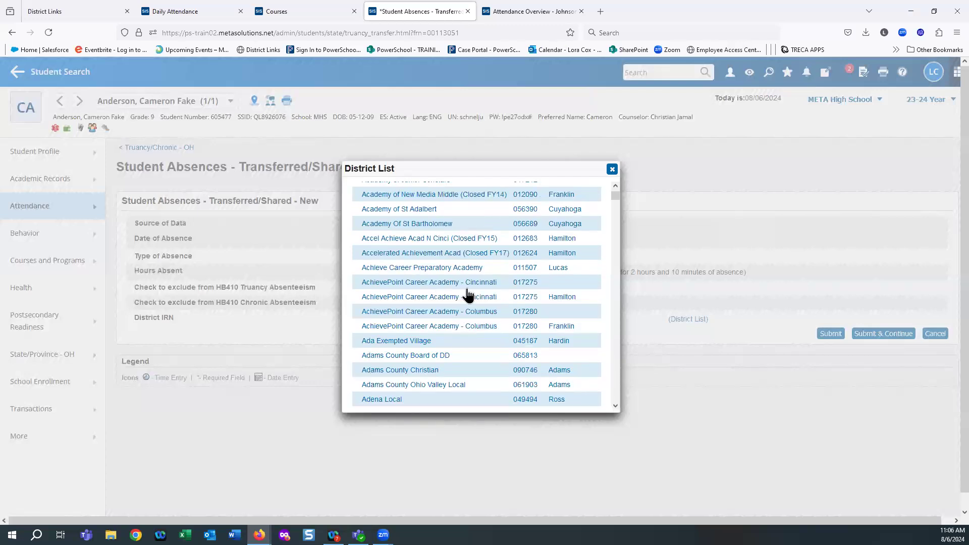
scroll(468, 295, "up", 5)
left_click(455, 221)
type("tri r")
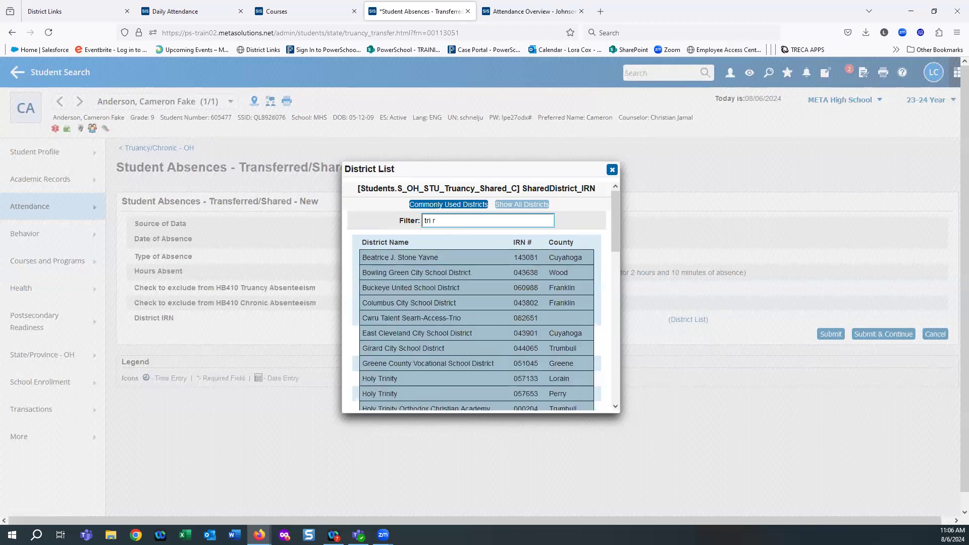
type("ivers")
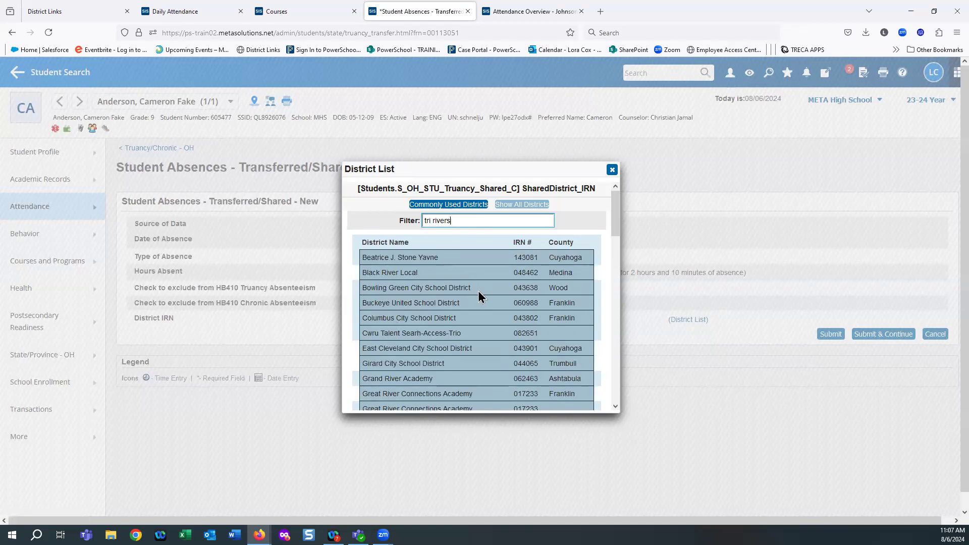
scroll(479, 293, "down", 2)
scroll(478, 291, "down", 7)
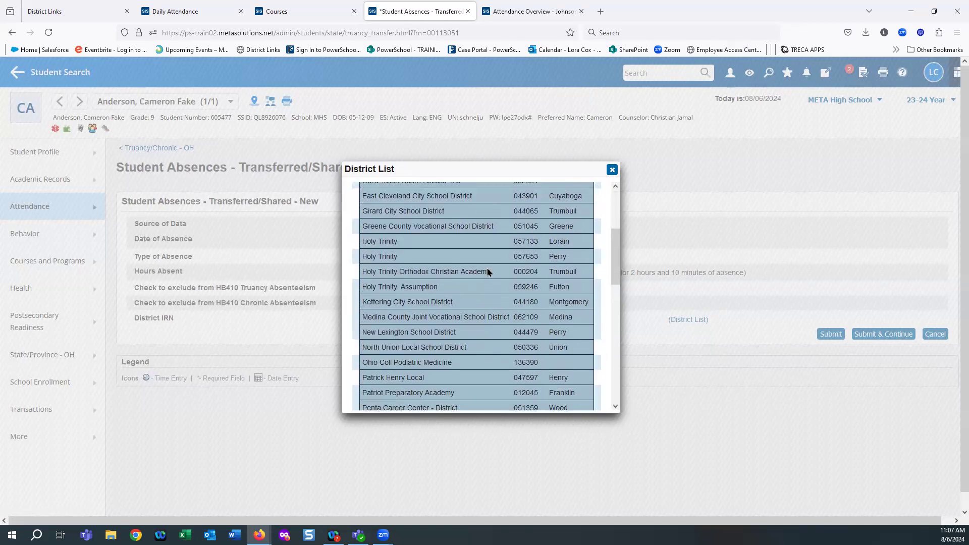
scroll(487, 274, "down", 8)
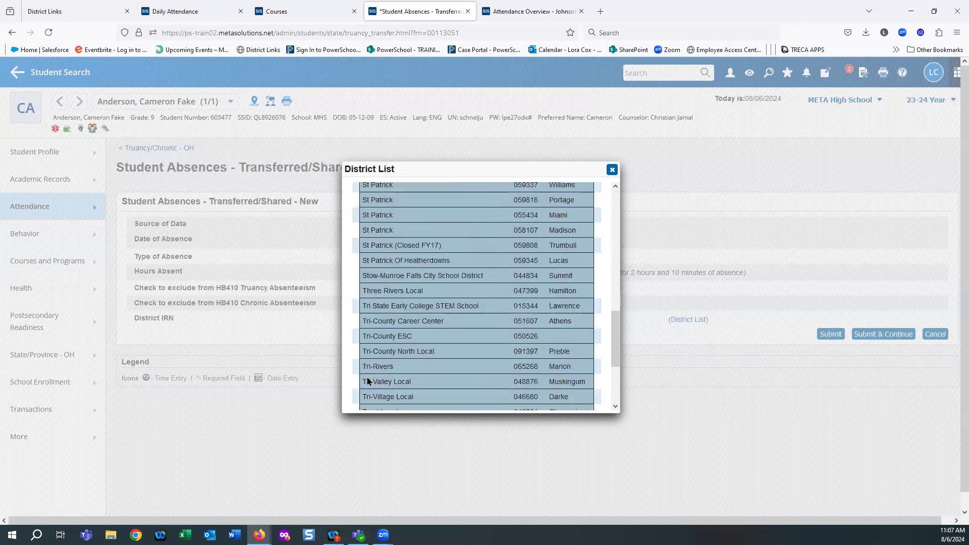
left_click(368, 369)
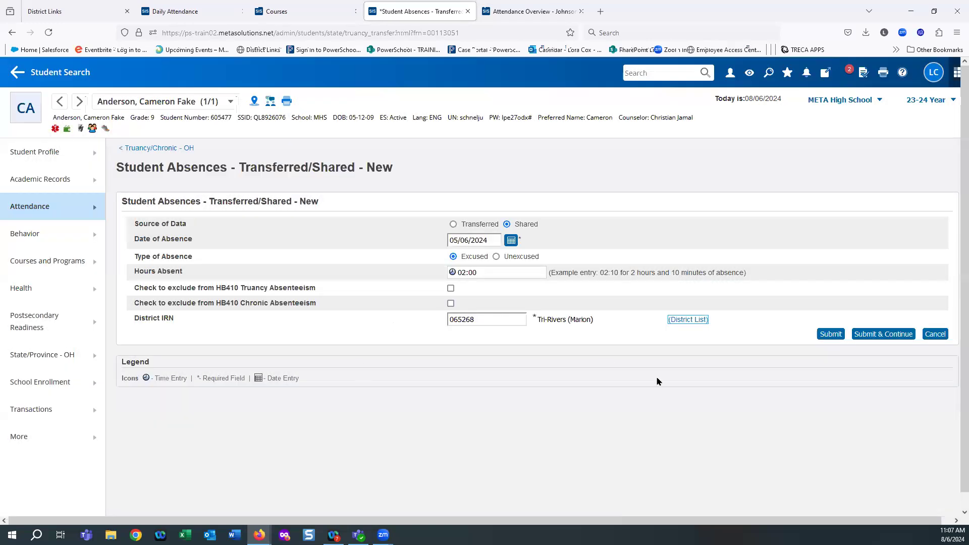
left_click(830, 335)
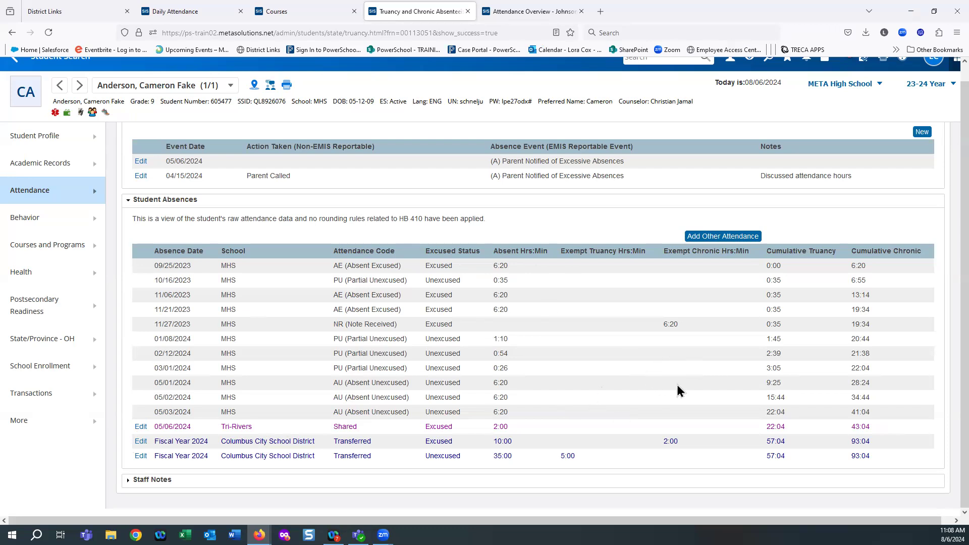
Expand the Staff Notes section, then review the student absences, FT records and truancy summary.
left_click(141, 479)
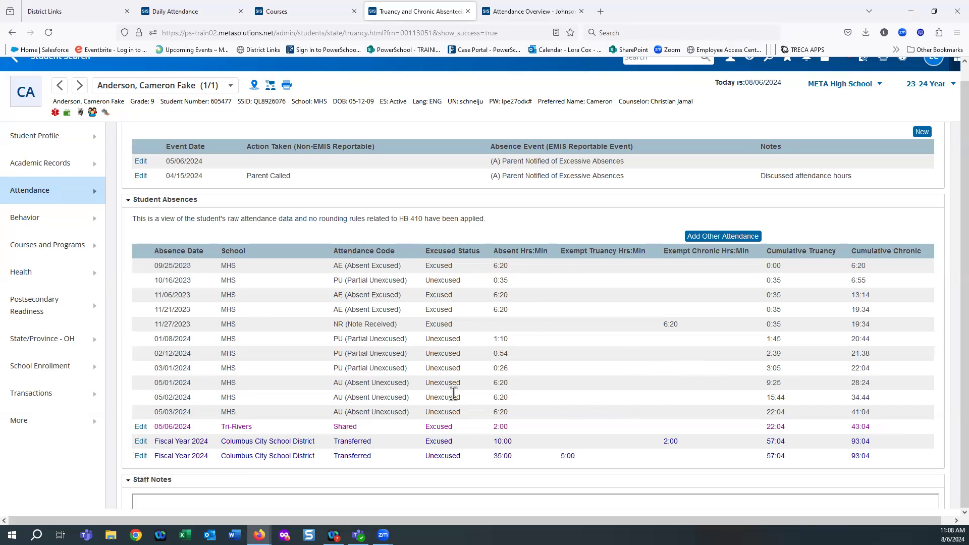
scroll(151, 426, "down", 3)
left_click(152, 426)
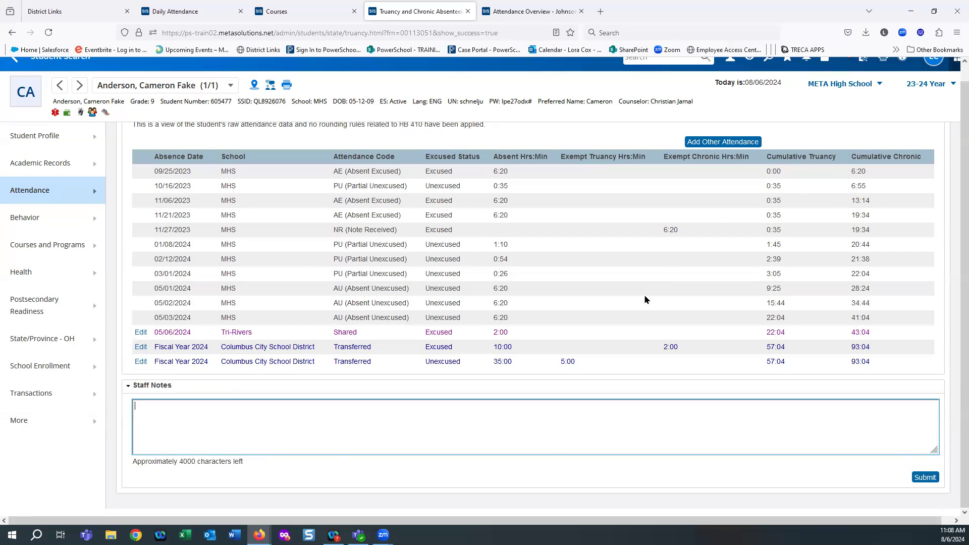
scroll(646, 300, "up", 3)
scroll(646, 300, "up", 3)
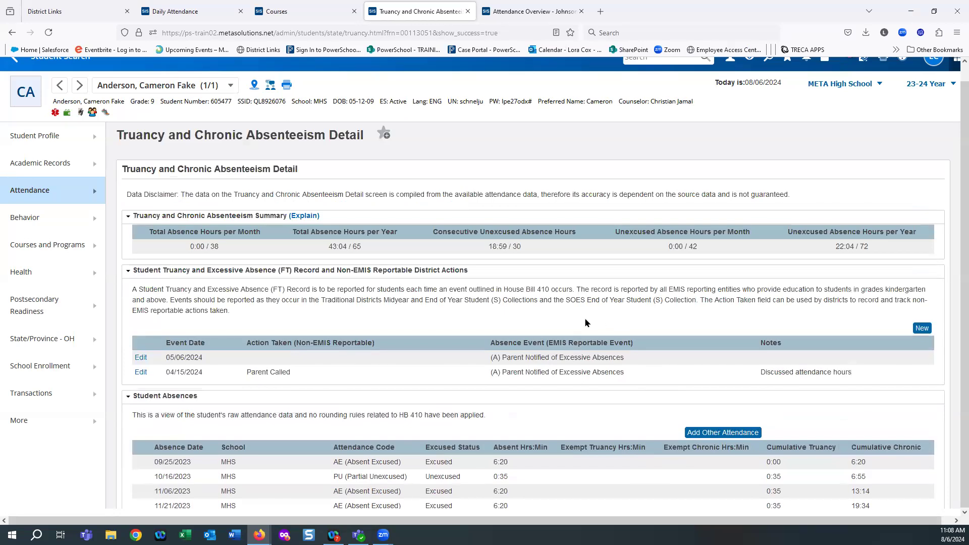
scroll(771, 428, "down", 3)
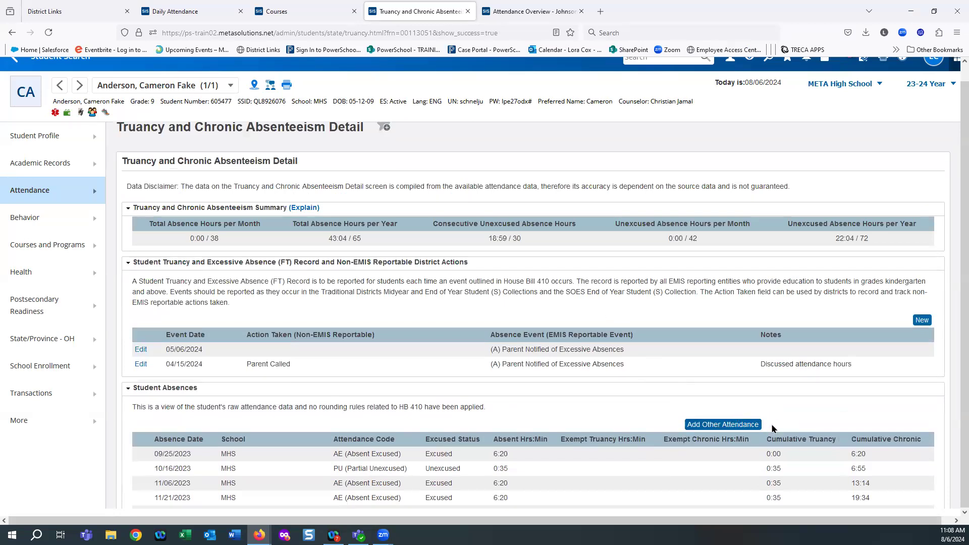
scroll(772, 429, "up", 2)
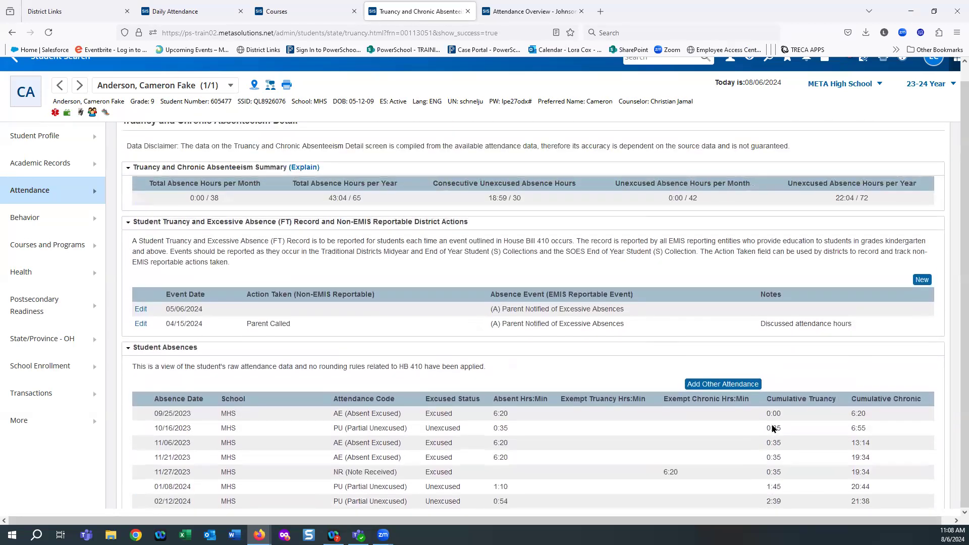
scroll(772, 428, "down", 4)
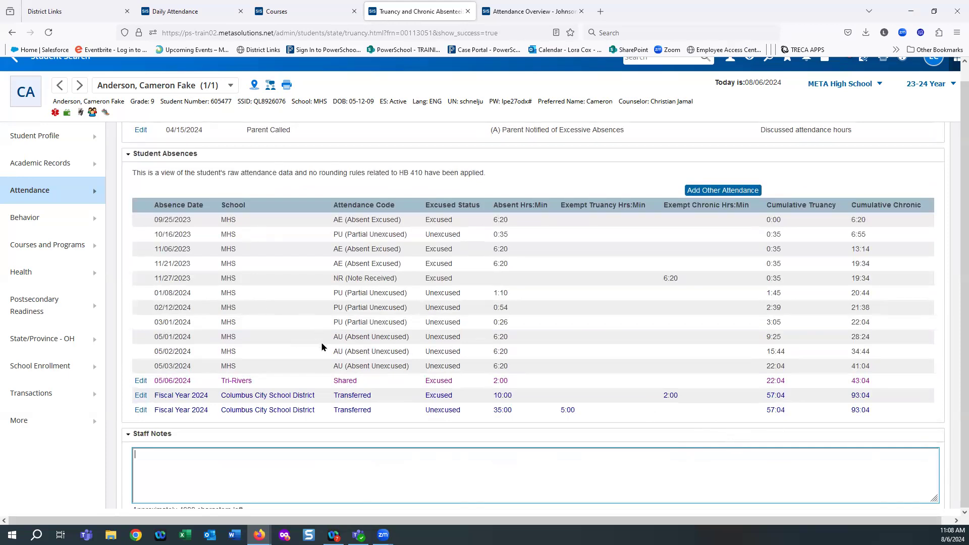
scroll(325, 339, "up", 3)
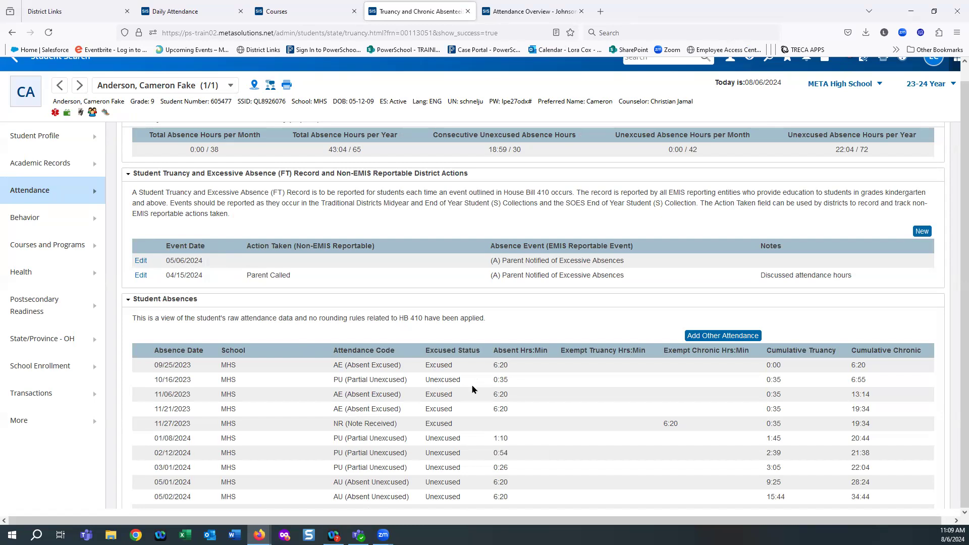
scroll(473, 389, "up", 3)
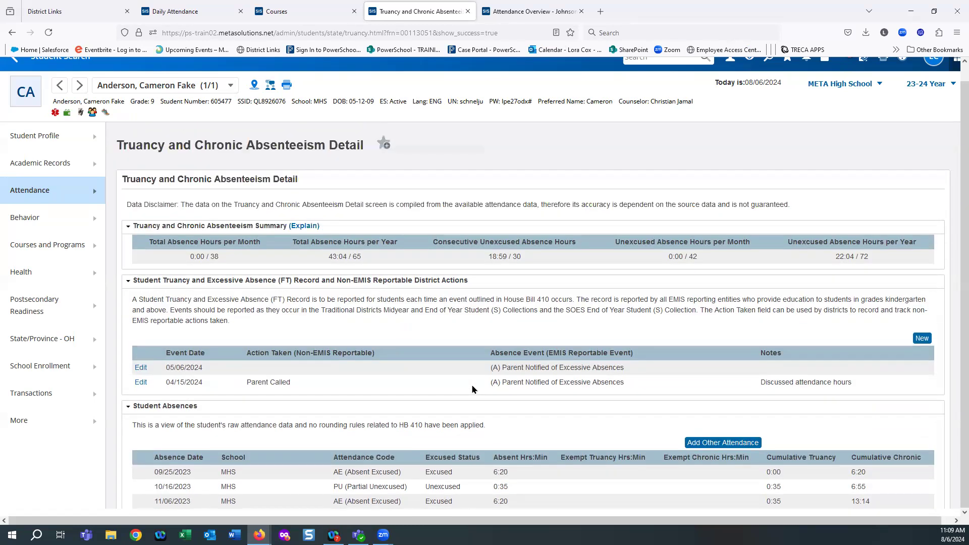
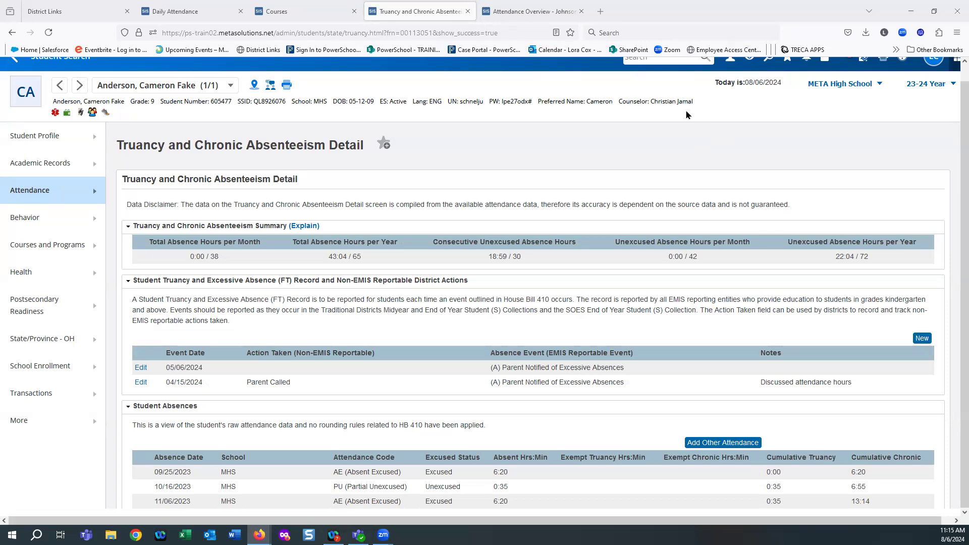
Leave the student's record and open the Search by Attendance and Grades student search.
scroll(59, 124, "up", 1)
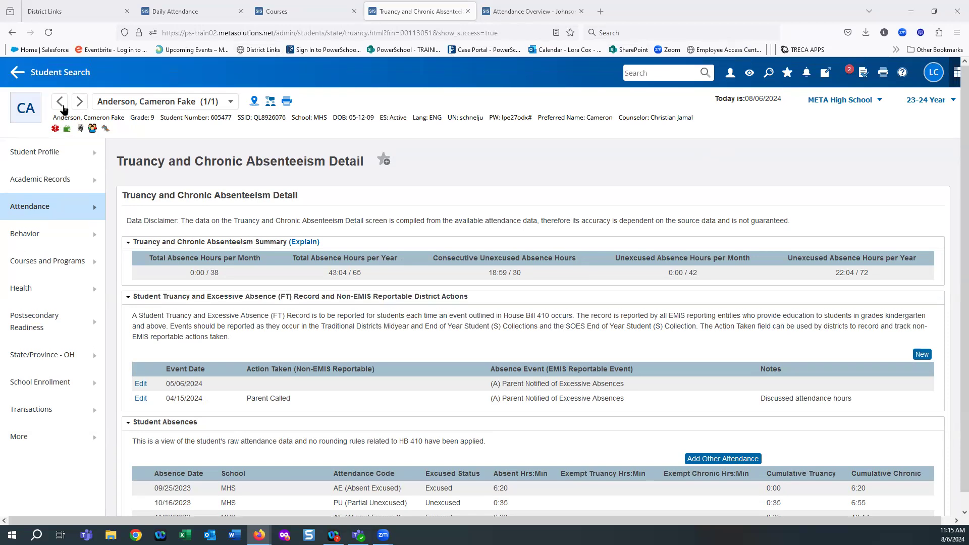
left_click(61, 74)
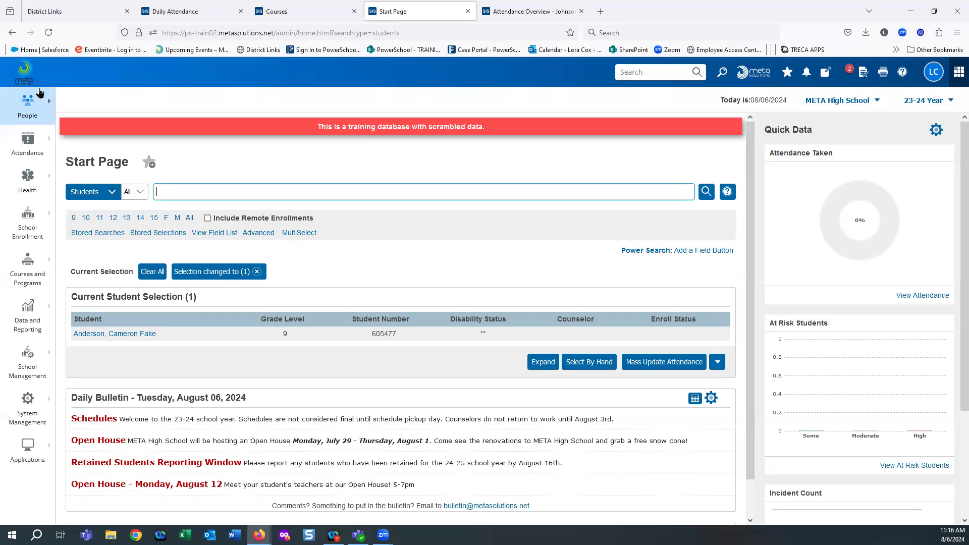
left_click(28, 108)
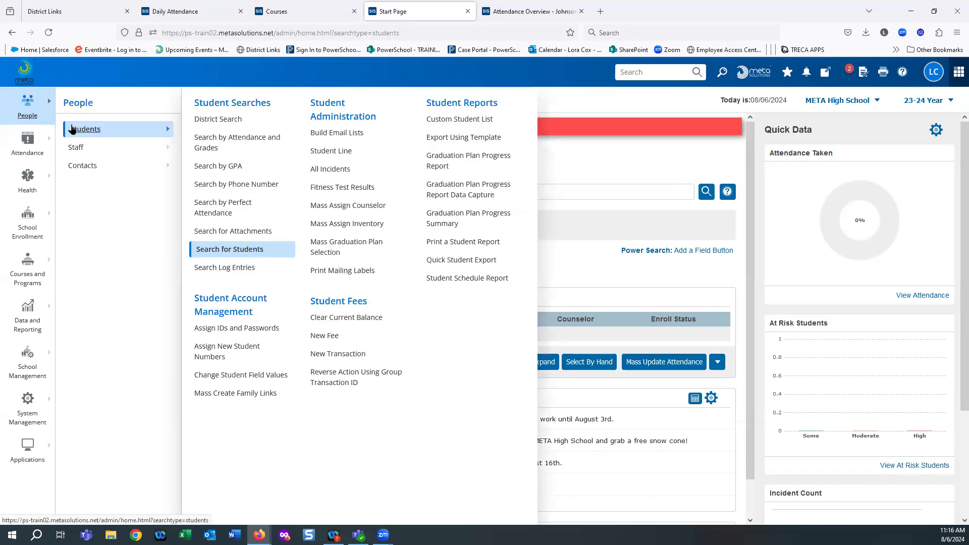
left_click(211, 143)
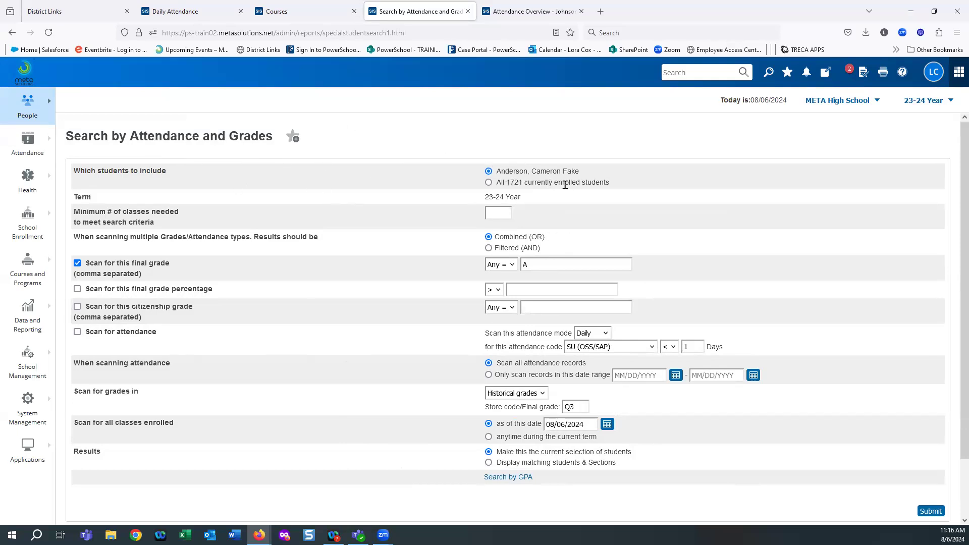
Include all currently enrolled students, require a minimum of 3 classes, use Filtered (AND) results, and exclude final grades from the scan.
left_click(488, 182)
left_click(494, 210)
left_click(488, 247)
left_click(76, 264)
Enable the attendance scan in Daily mode and set its attendance code to All Absent Codes.
left_click(77, 333)
left_click(600, 334)
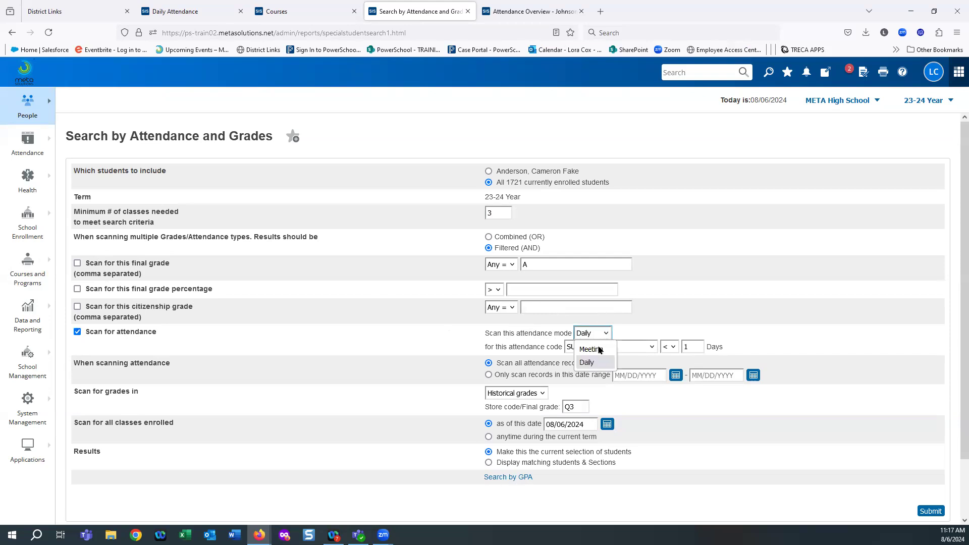
left_click(580, 362)
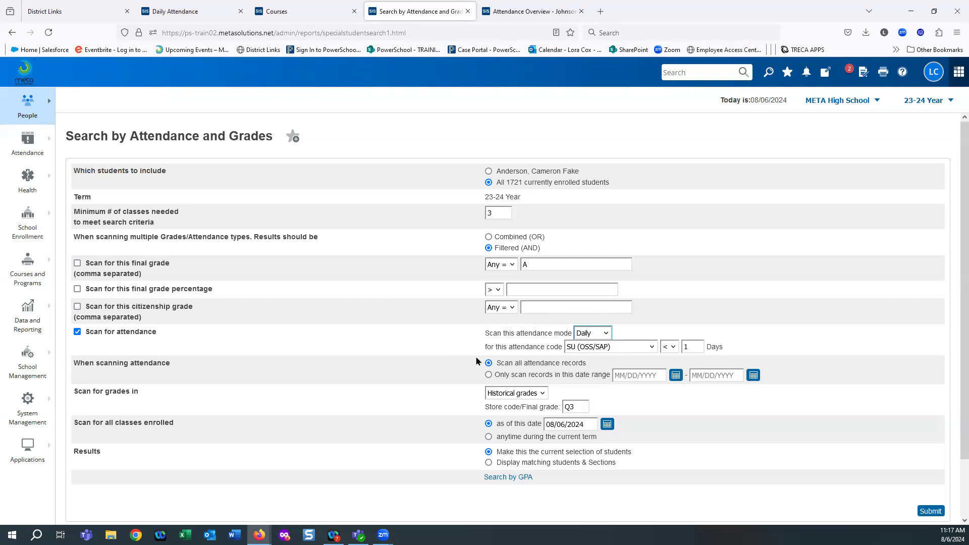
left_click(654, 350)
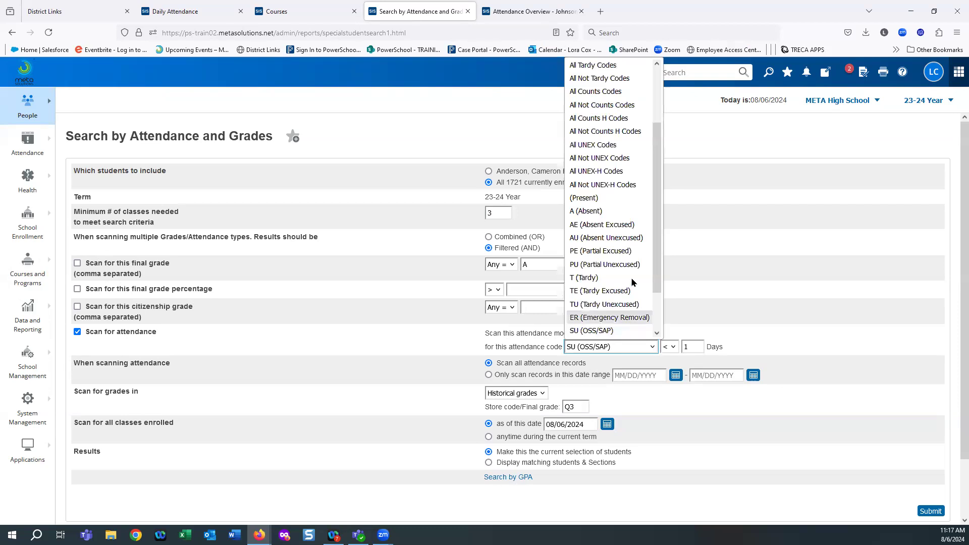
scroll(636, 212, "up", 2)
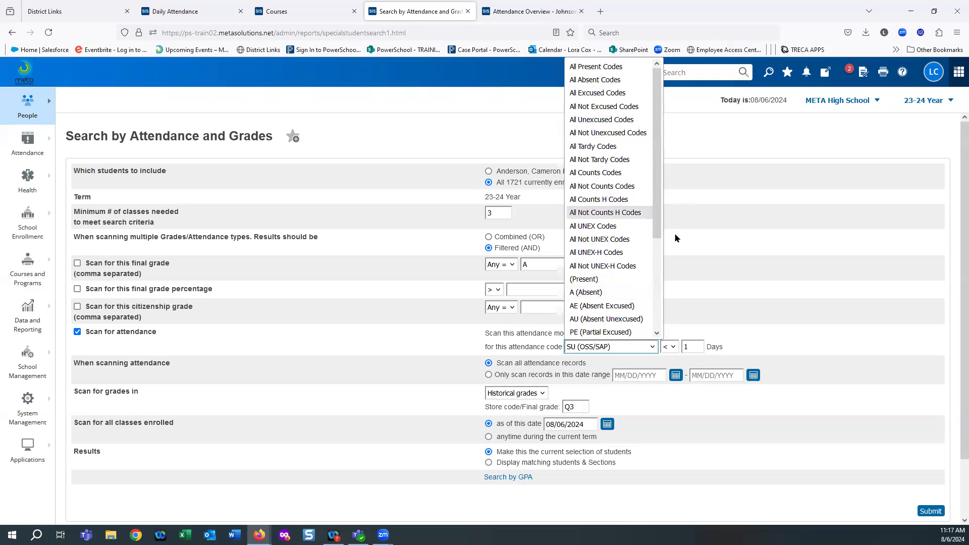
left_click(607, 81)
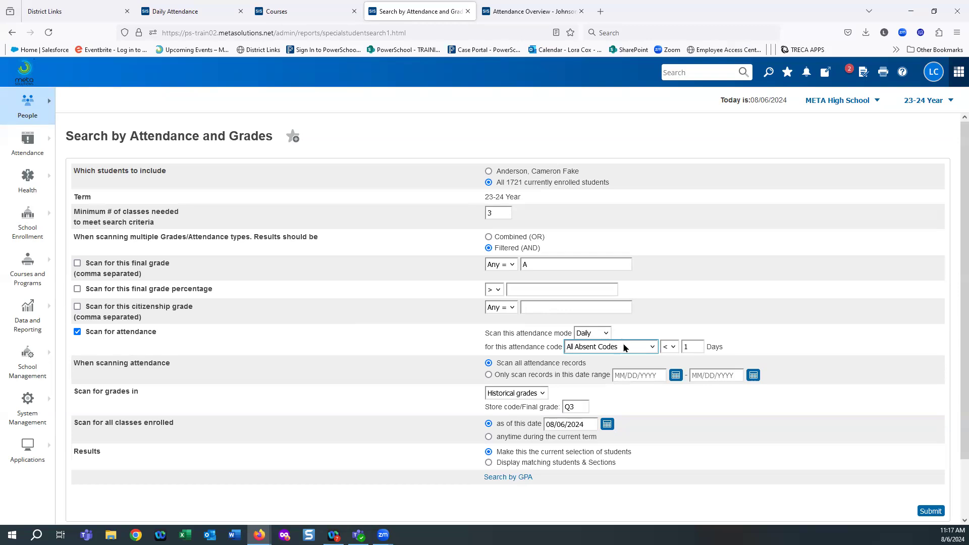
Set the attendance criterion to more than 3 days and submit the search.
left_click(674, 347)
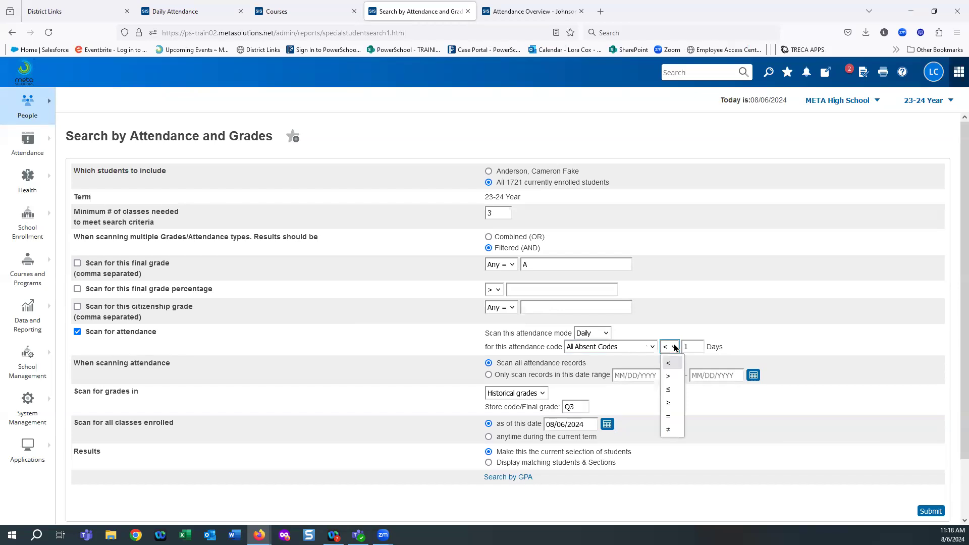
left_click(672, 377)
key("Tab")
type("3")
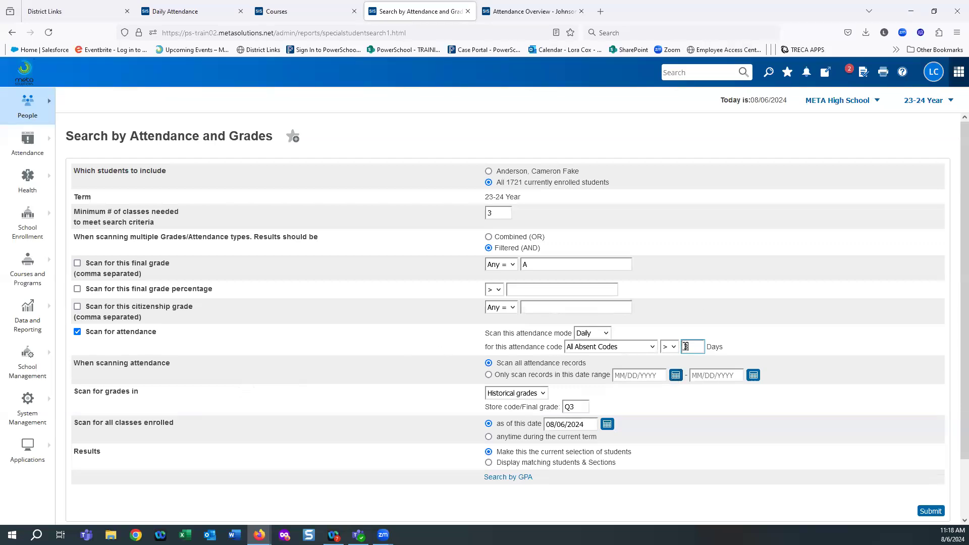
scroll(688, 348, "down", 2)
scroll(703, 326, "down", 1)
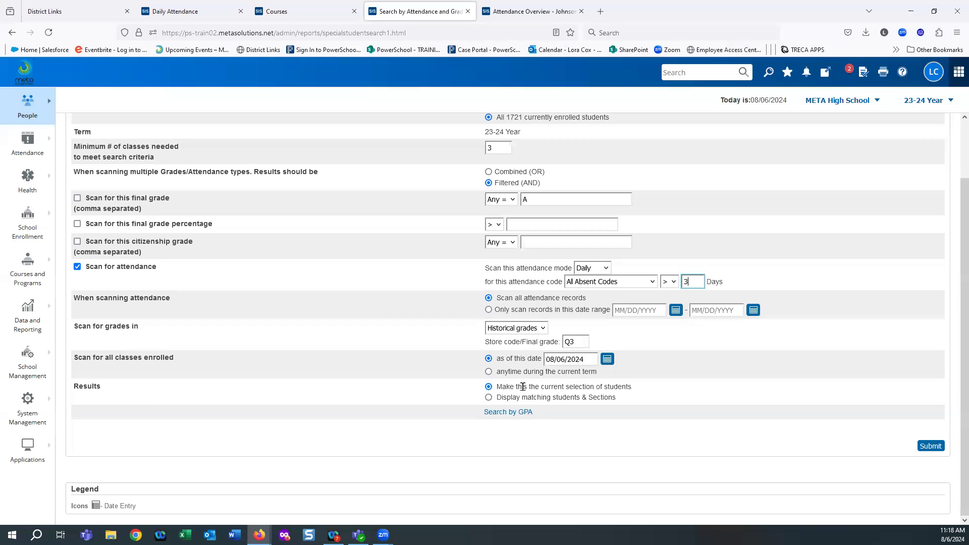
left_click(930, 447)
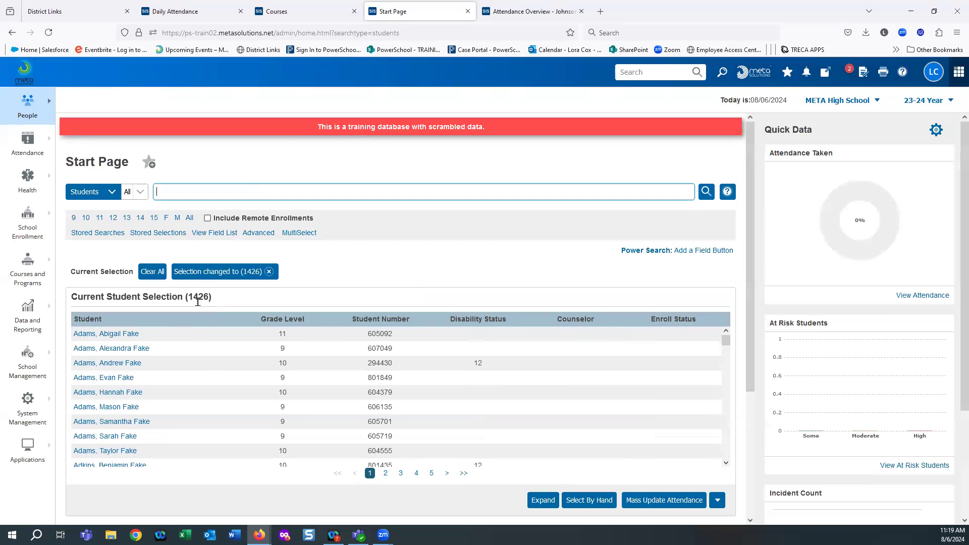
Review the first found student's truancy detail and Daily Attendance Information, then view the same attendance page for the second student.
left_click(86, 335)
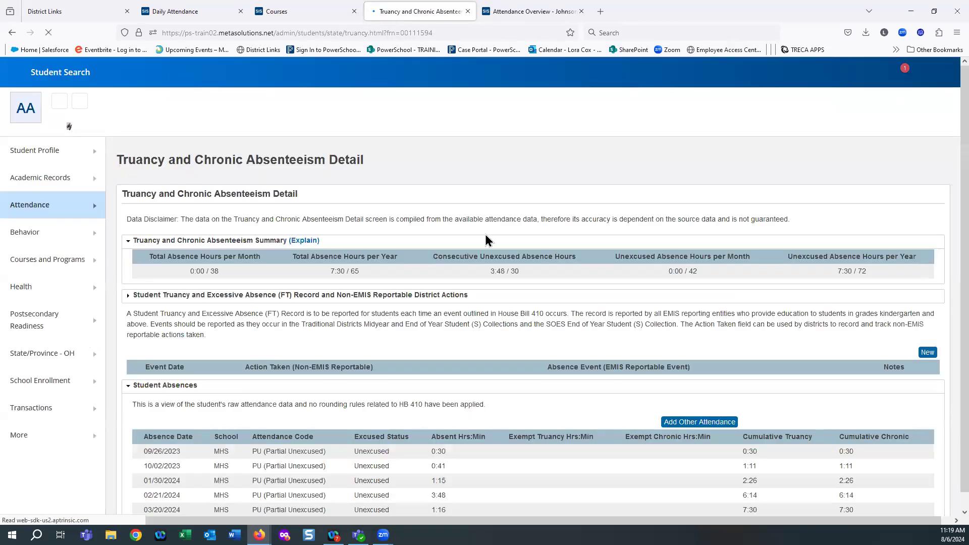
scroll(586, 268, "down", 3)
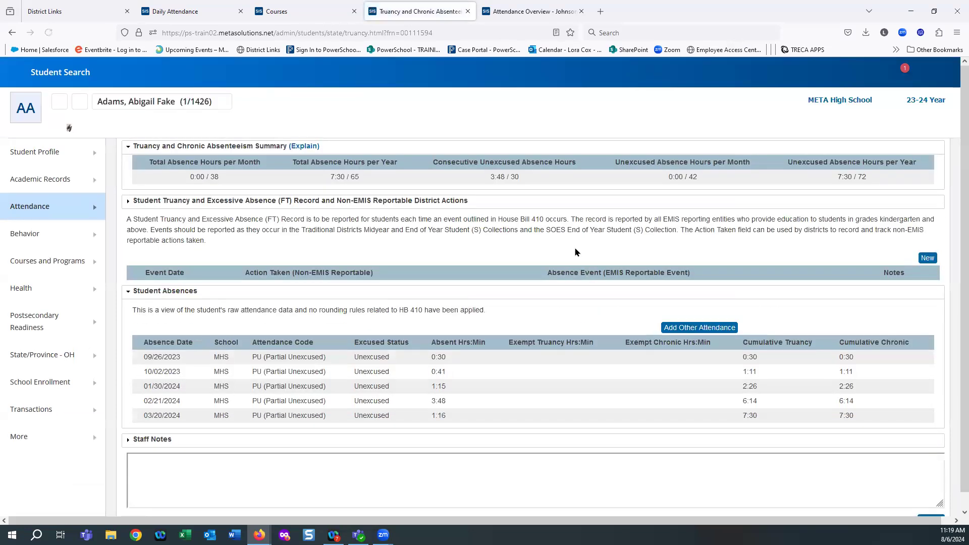
left_click(63, 208)
left_click(125, 189)
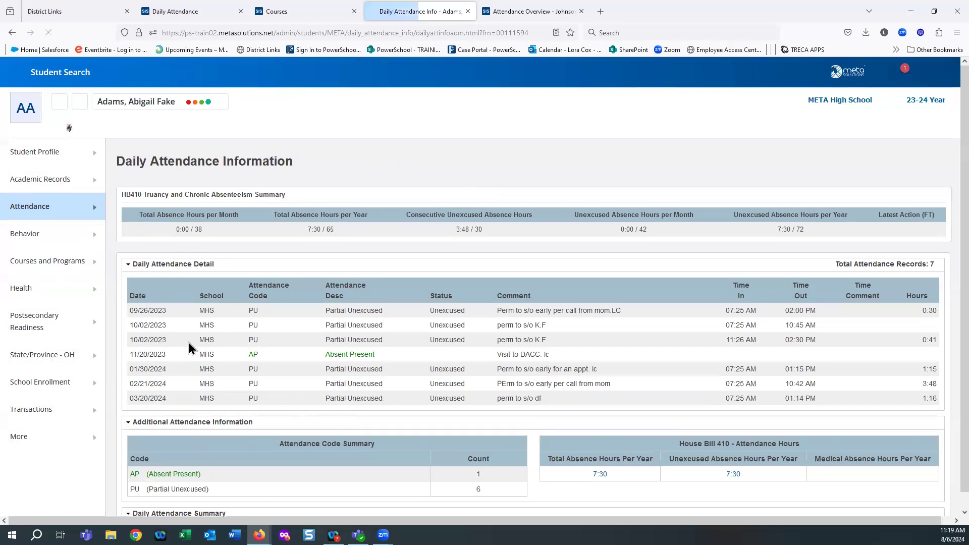
left_click(80, 101)
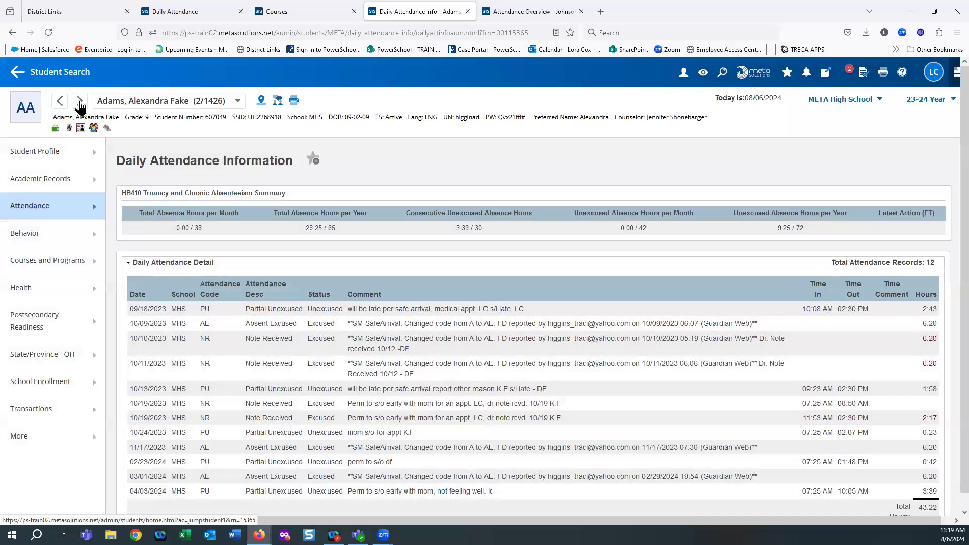
Return to the current student selection and open Mass Print a Student Screen for it.
left_click(20, 73)
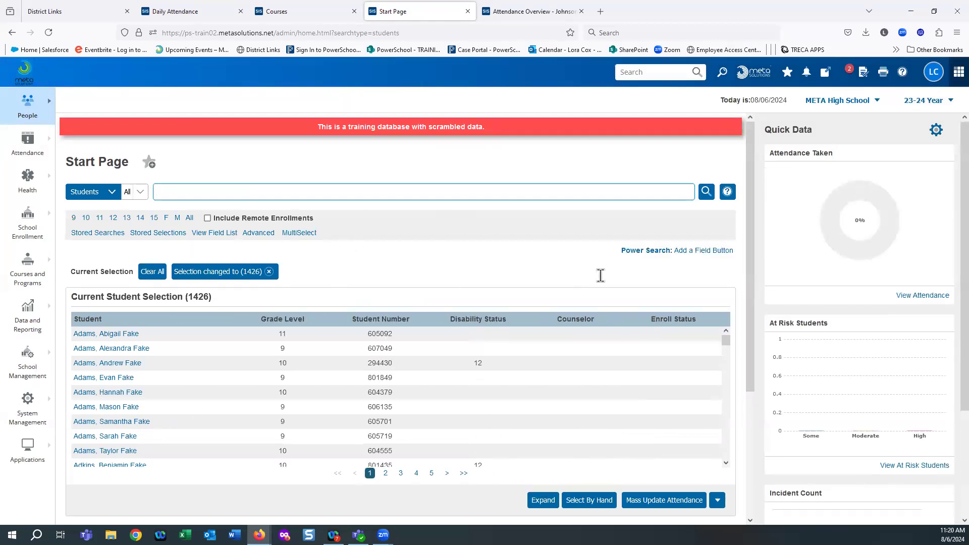
scroll(946, 293, "down", 2)
left_click(717, 502)
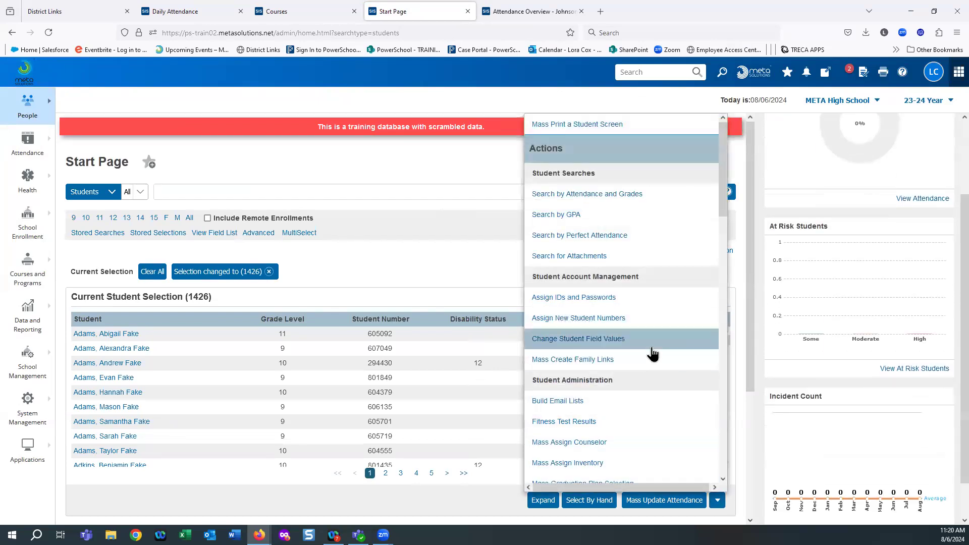
left_click(579, 126)
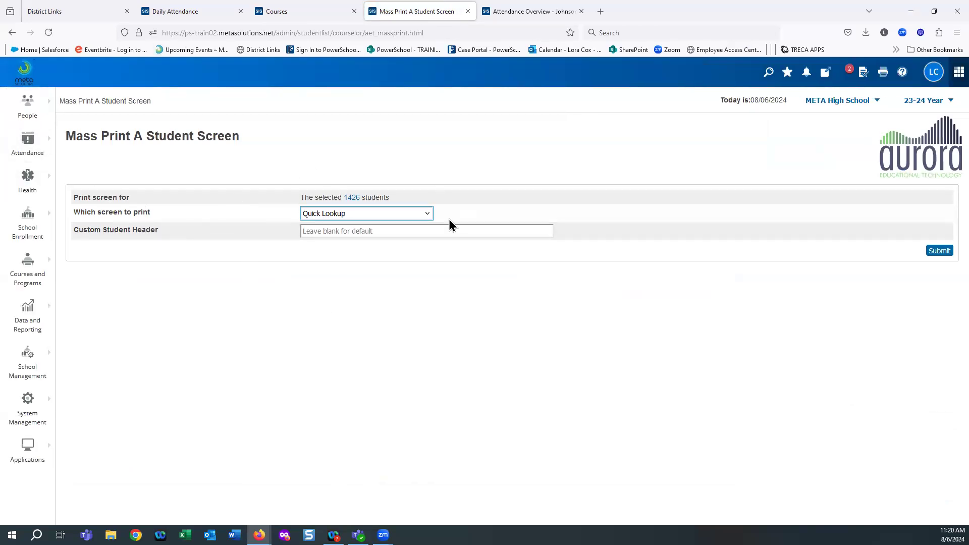
Choose Daily Attendance Info as the screen to print and submit the mass print.
left_click(429, 215)
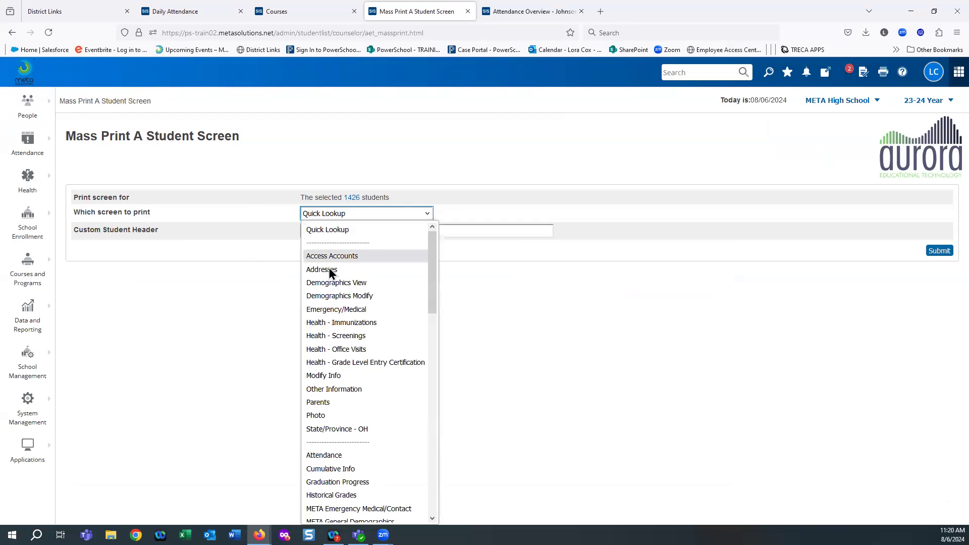
scroll(392, 414, "down", 2)
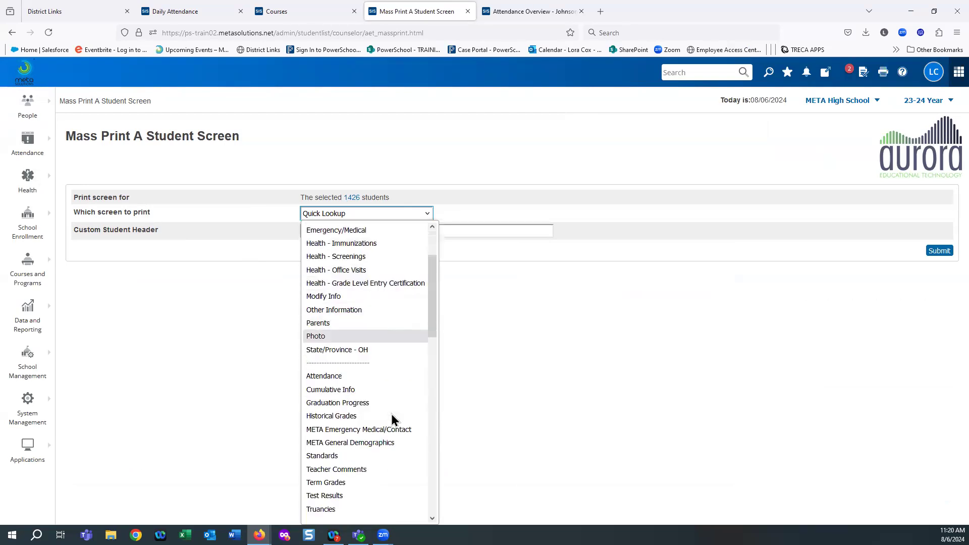
scroll(394, 475, "down", 2)
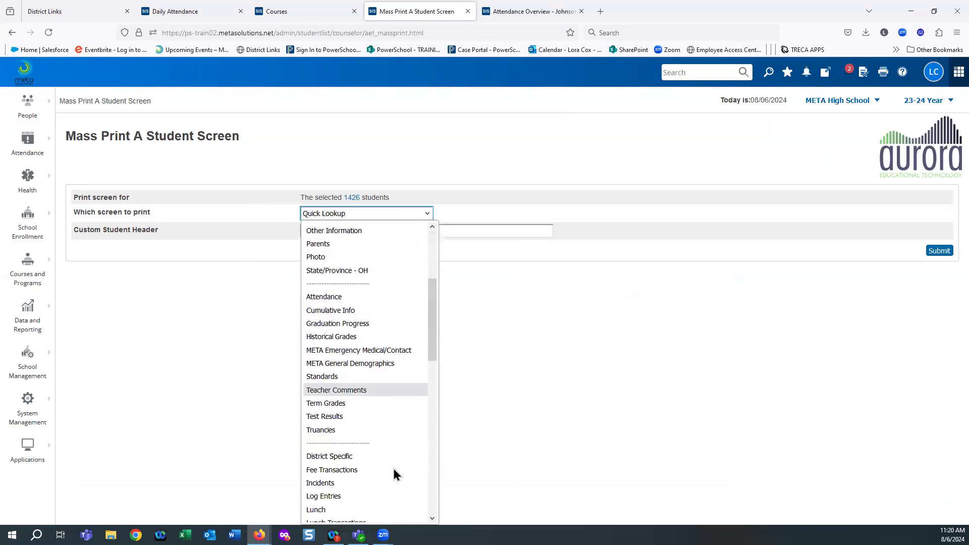
scroll(392, 469, "down", 2)
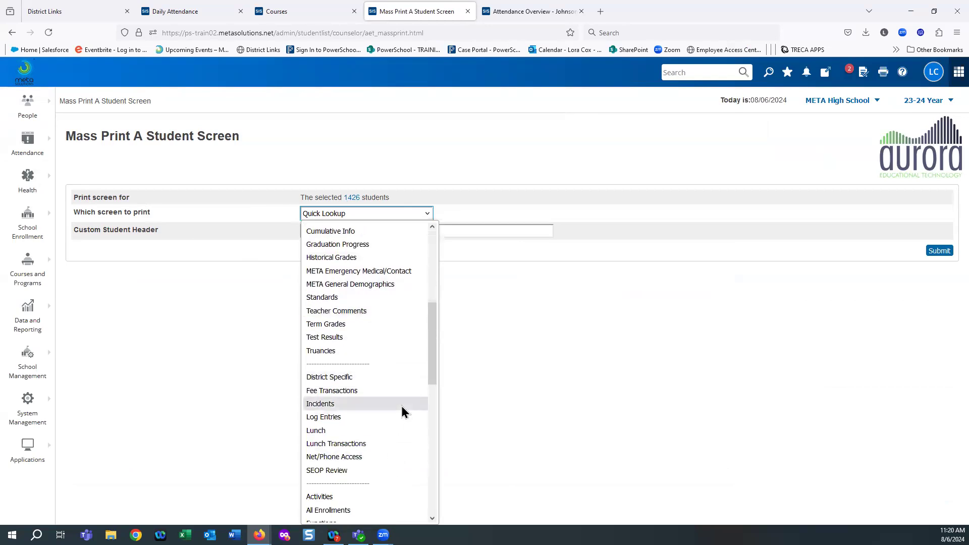
scroll(401, 407, "down", 10)
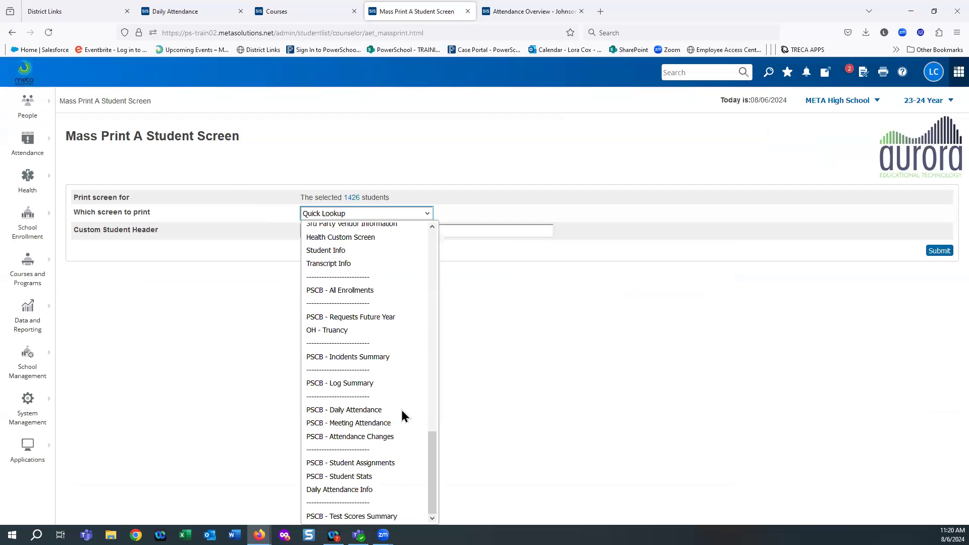
left_click(339, 489)
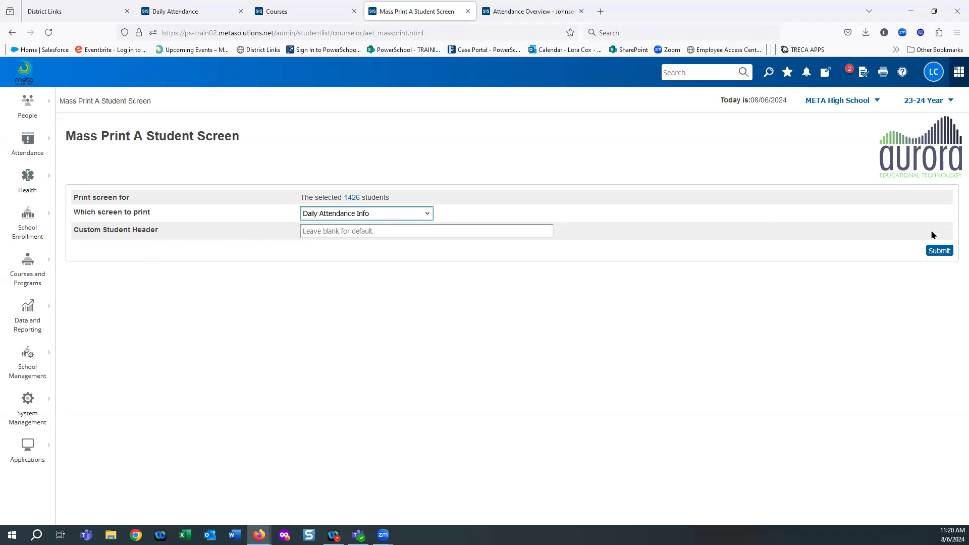
left_click(942, 252)
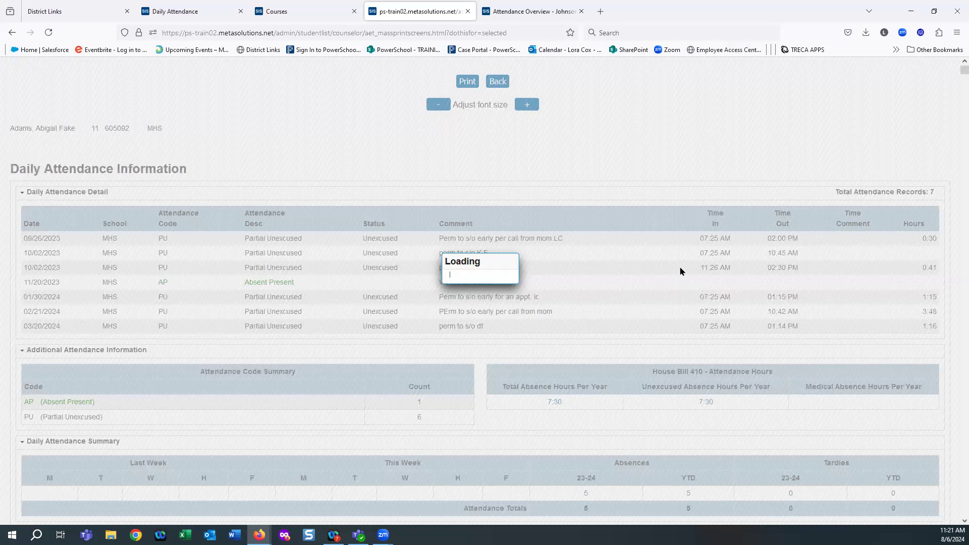
Look through the generated Daily Attendance Information pages for the selected students and return to the beginning.
scroll(681, 272, "down", 10)
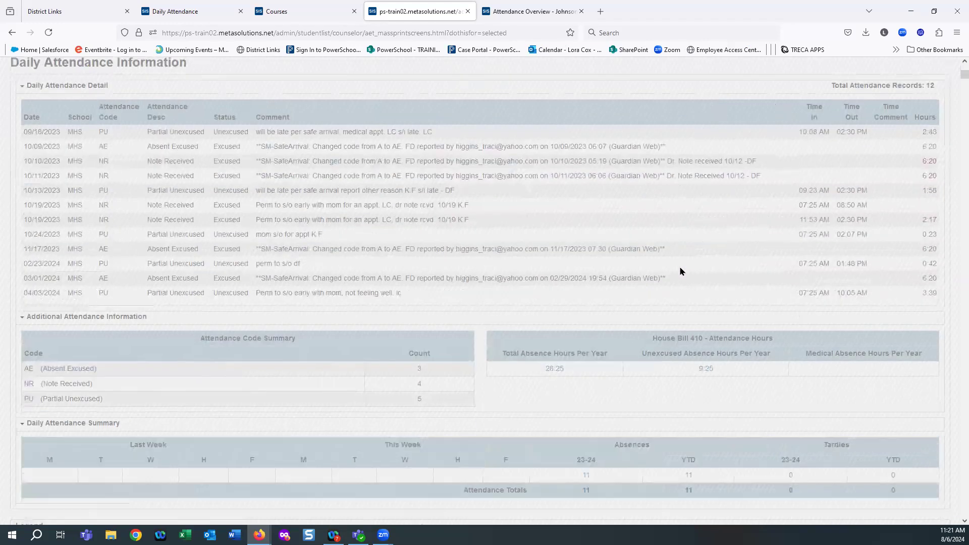
scroll(680, 271, "down", 5)
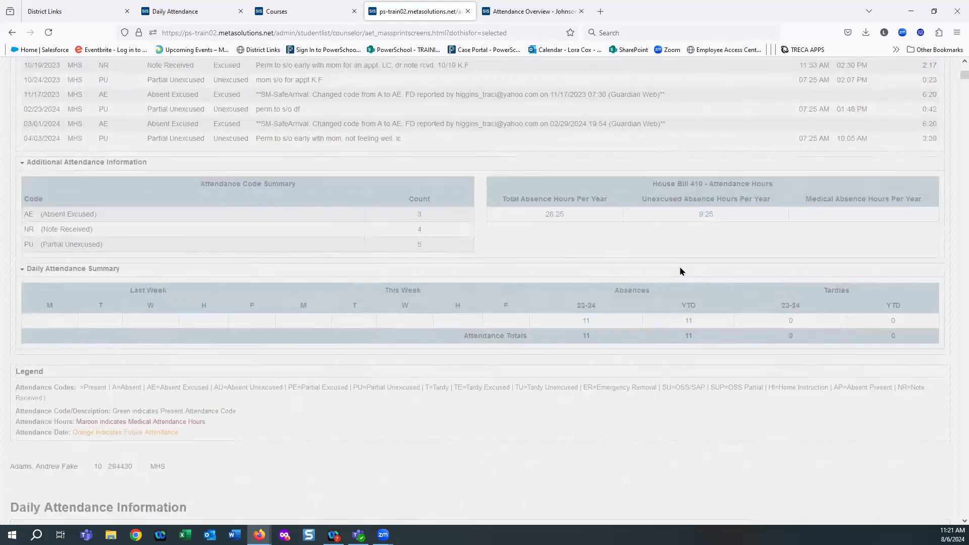
key("Home")
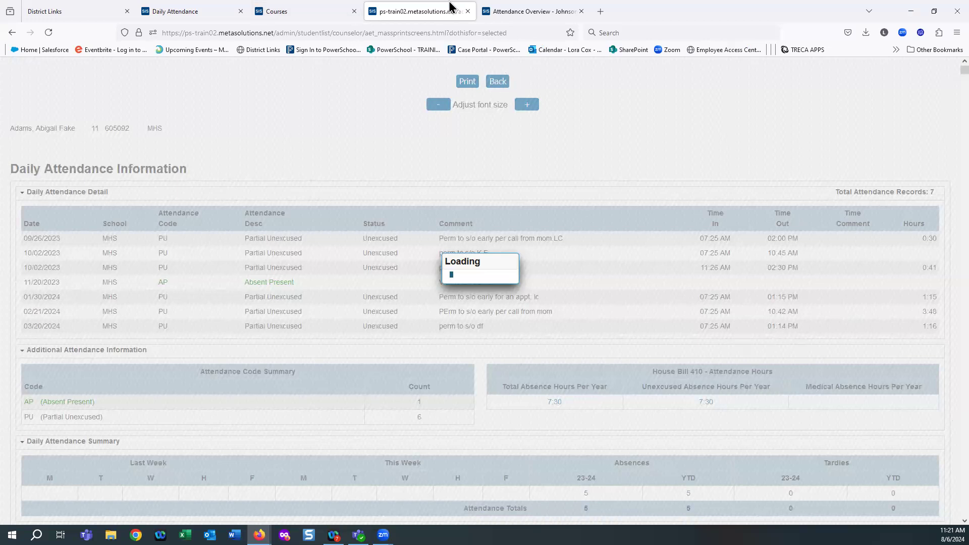
Switch to the other open PowerSchool page, search pages for "perfect" and open Search by Perfect Attendance.
left_click(504, 10)
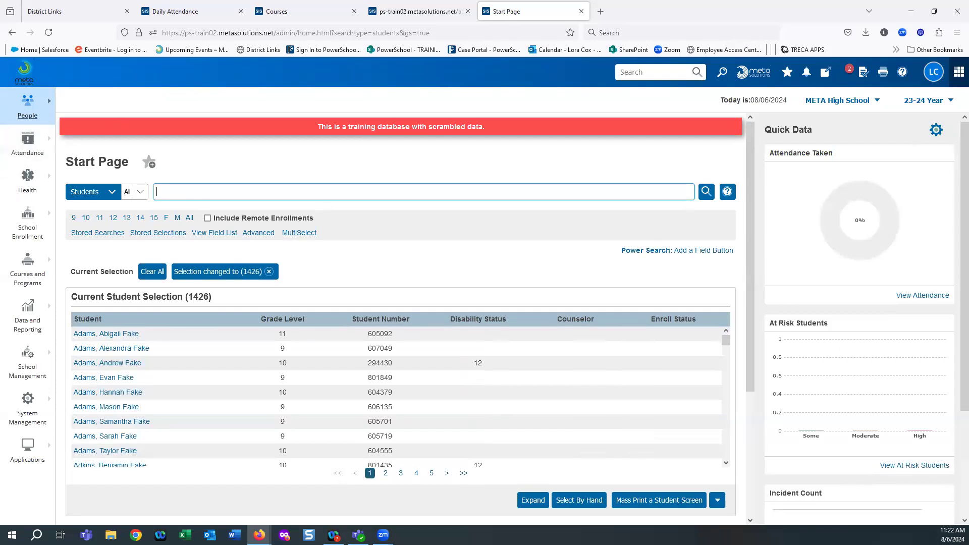
left_click(27, 104)
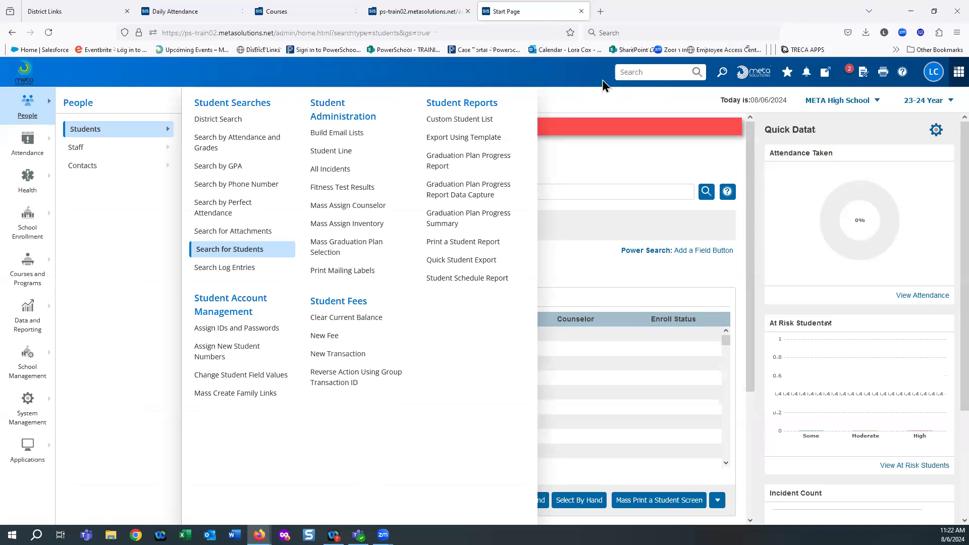
left_click(637, 72)
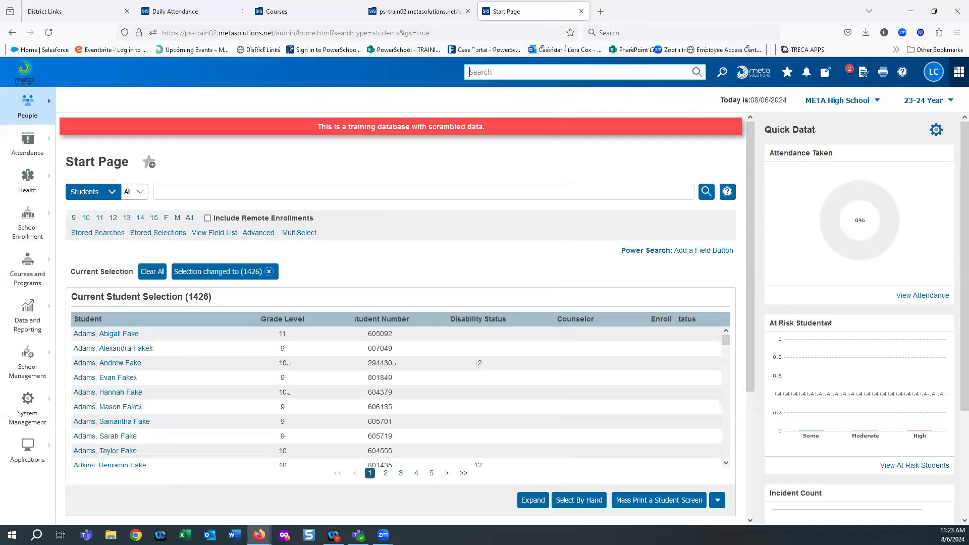
type("perfect")
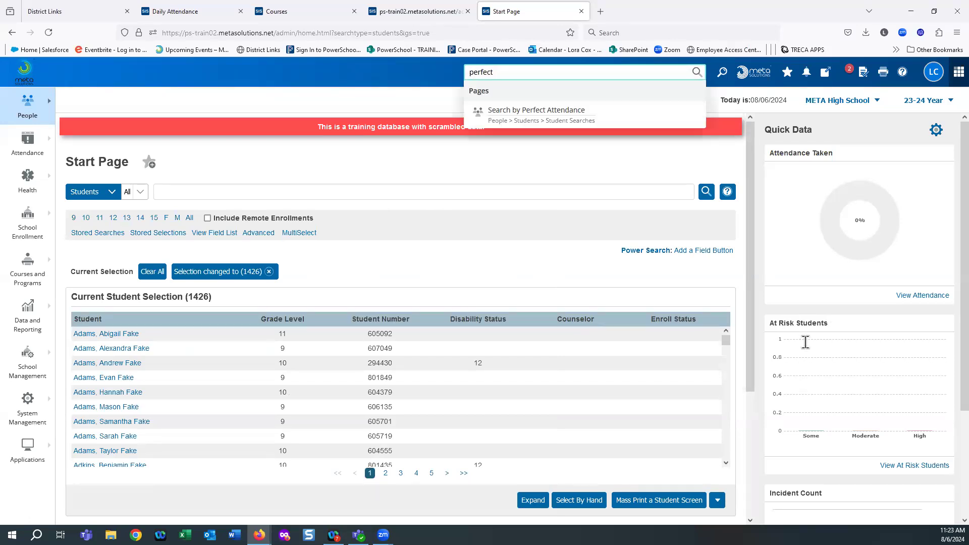
left_click(535, 109)
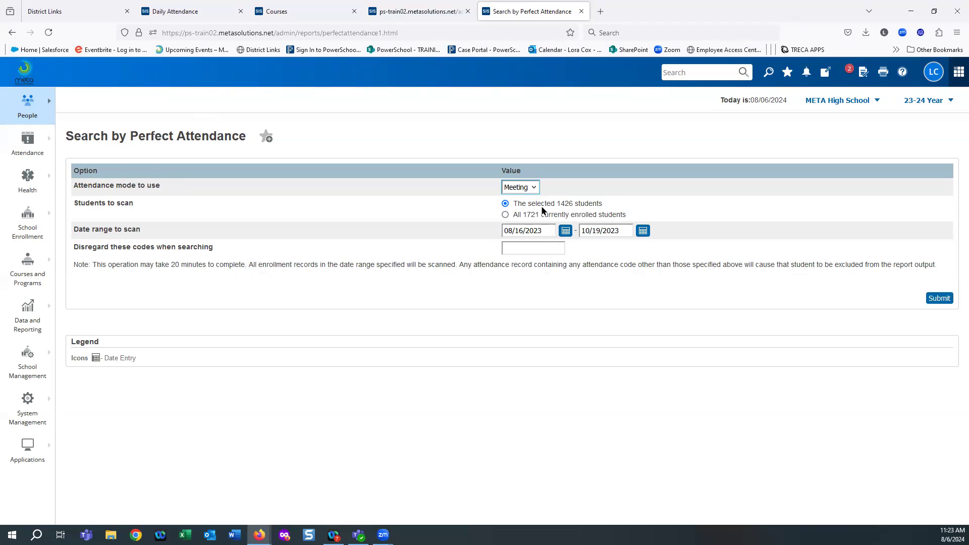
Set the attendance mode to Daily and the end of the date range to scan to 01/03/2024.
left_click(535, 187)
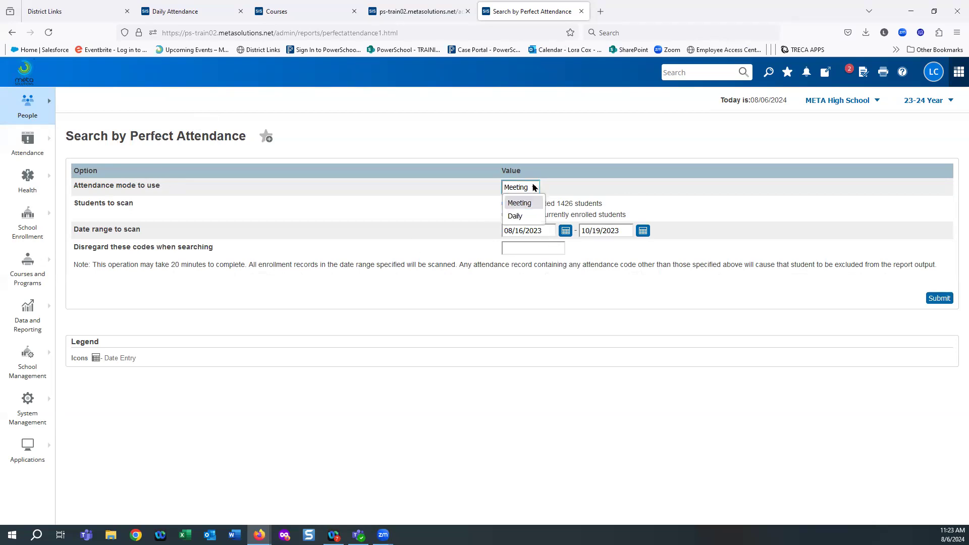
left_click(518, 214)
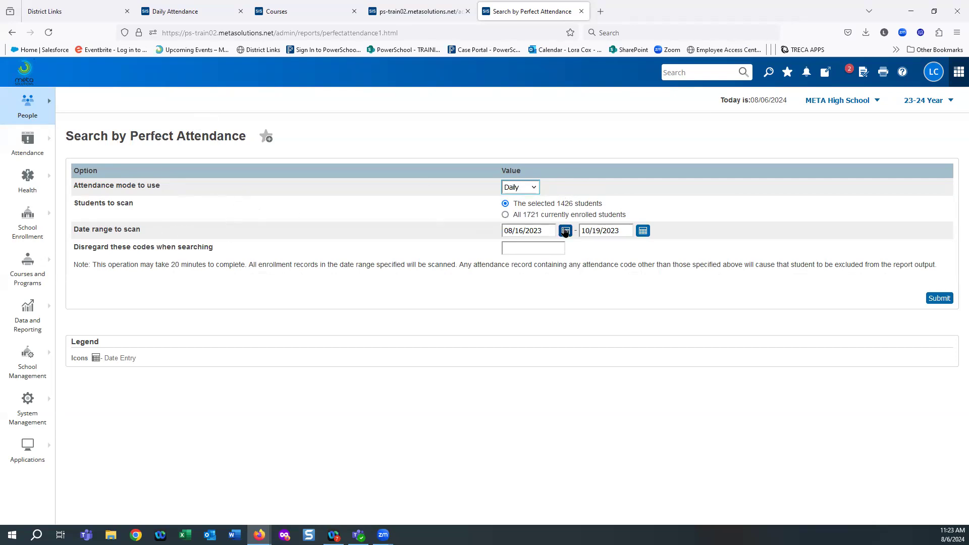
left_click(642, 231)
left_click(691, 246)
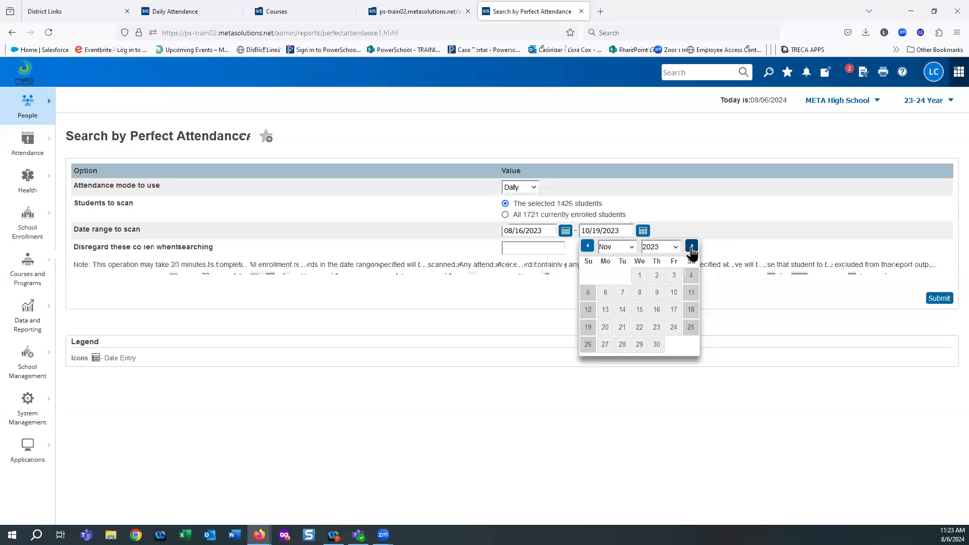
left_click(692, 246)
left_click(691, 246)
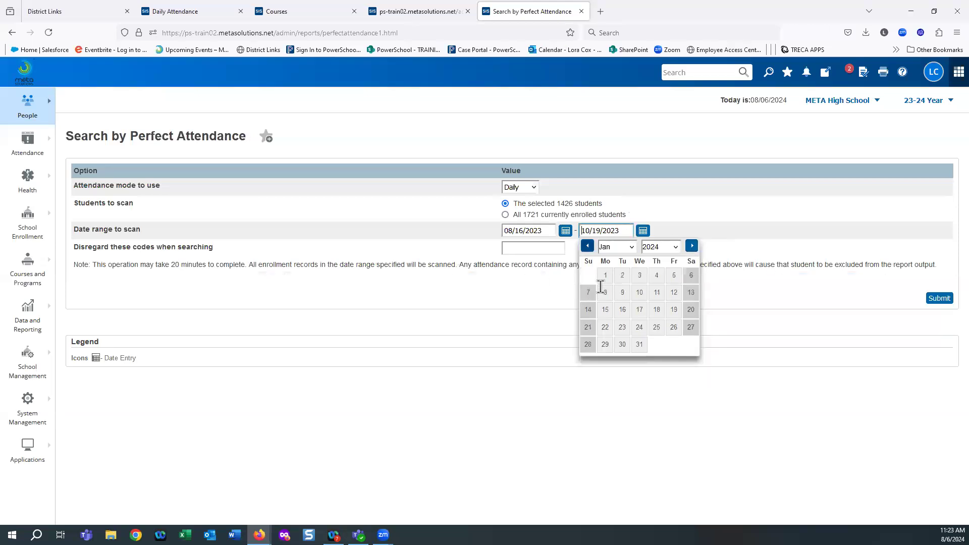
left_click(639, 276)
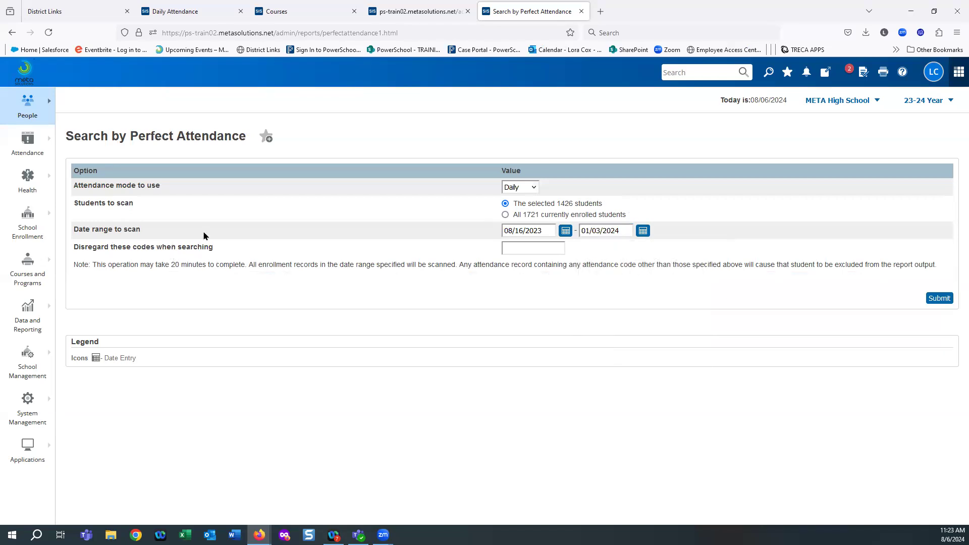
Enter SA,T as the codes to disregard, revise the entry with AP, and submit the perfect attendance search.
left_click(509, 252)
type("SA,T")
left_click_drag(511, 248, 501, 248)
type("AP")
left_click(660, 295)
left_click(937, 298)
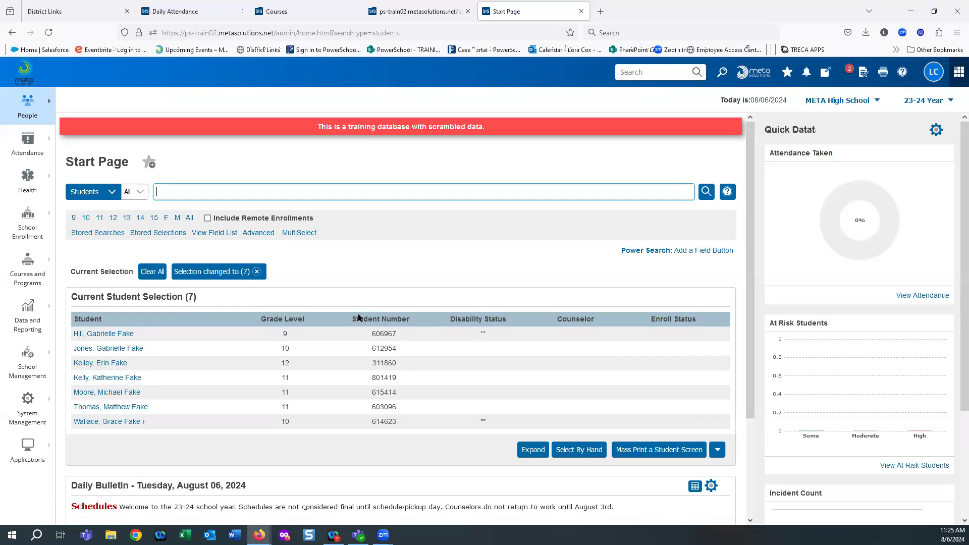
Open the first student in the selection, view the Truancy/Chronic - OH attendance page and return to the student search.
left_click(94, 337)
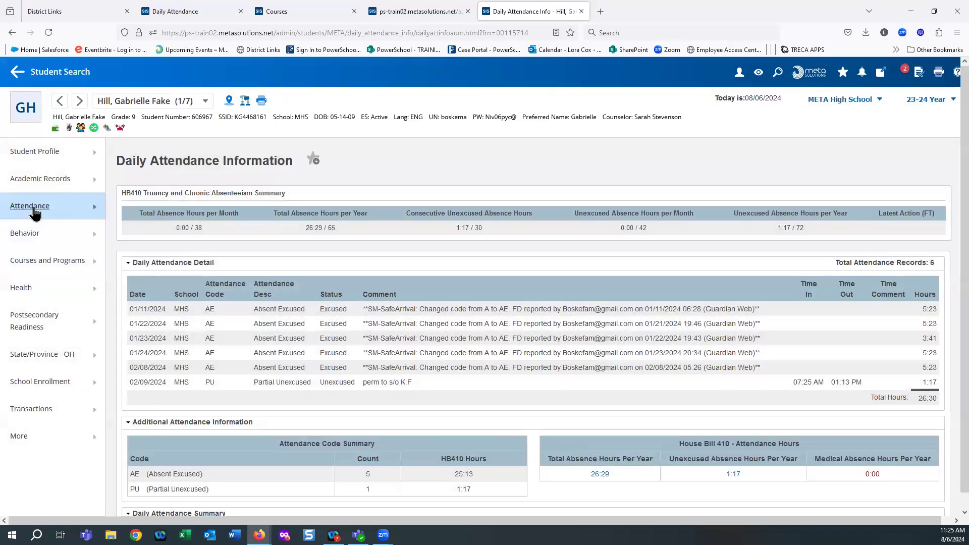
mouse_move(34, 212)
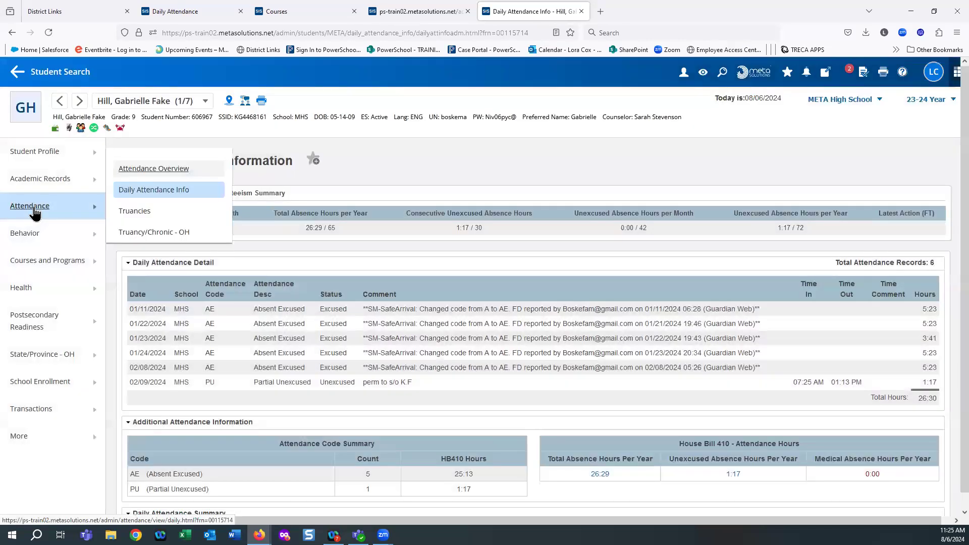
left_click(151, 233)
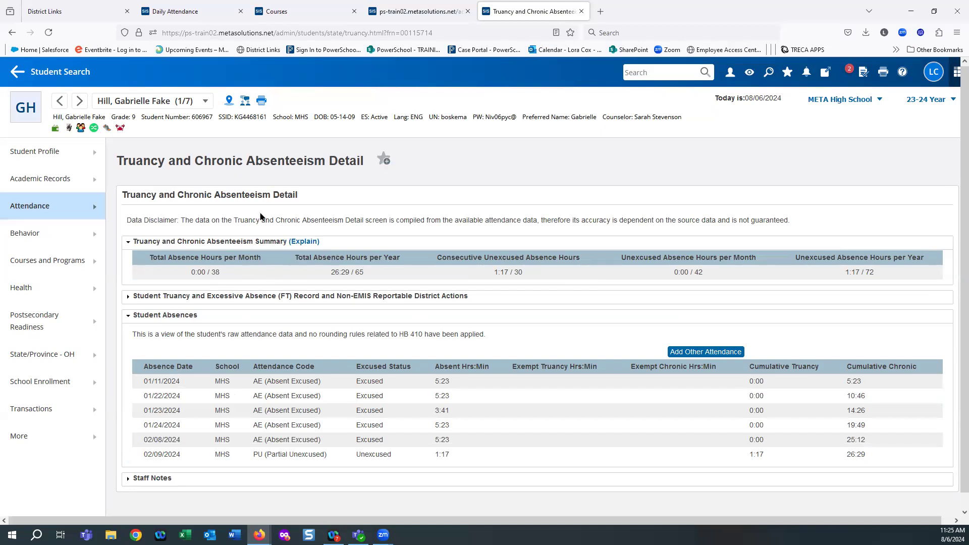
left_click(18, 71)
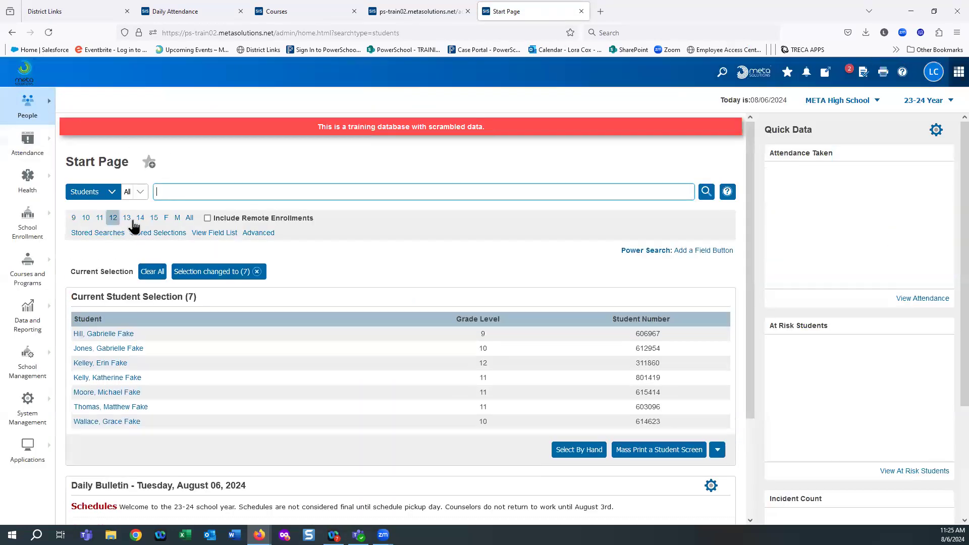
Replace the current selection with the grade 12 students and open the Truancy and Chronic Absenteeism Summary for them.
left_click(152, 271)
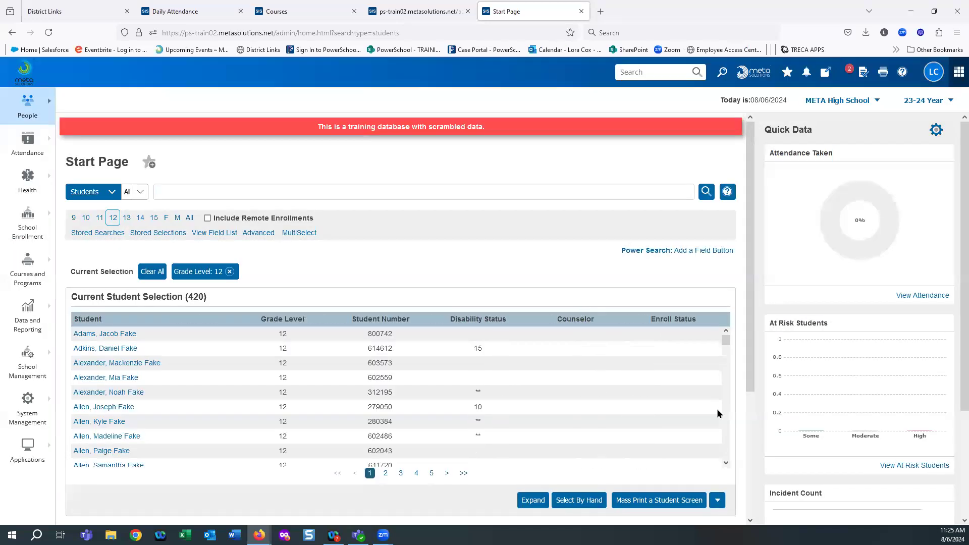
scroll(721, 491, "down", 2)
left_click(717, 403)
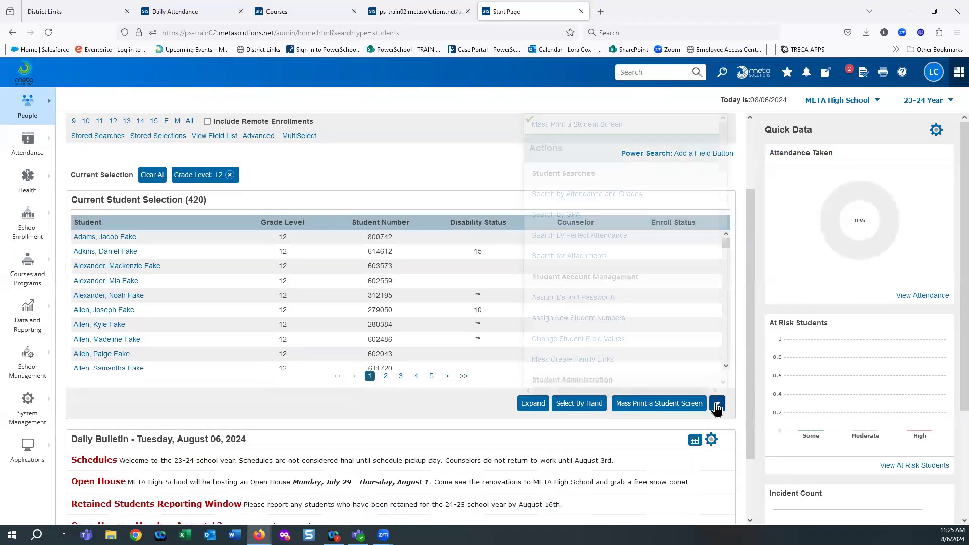
left_click_drag(722, 137, 729, 371)
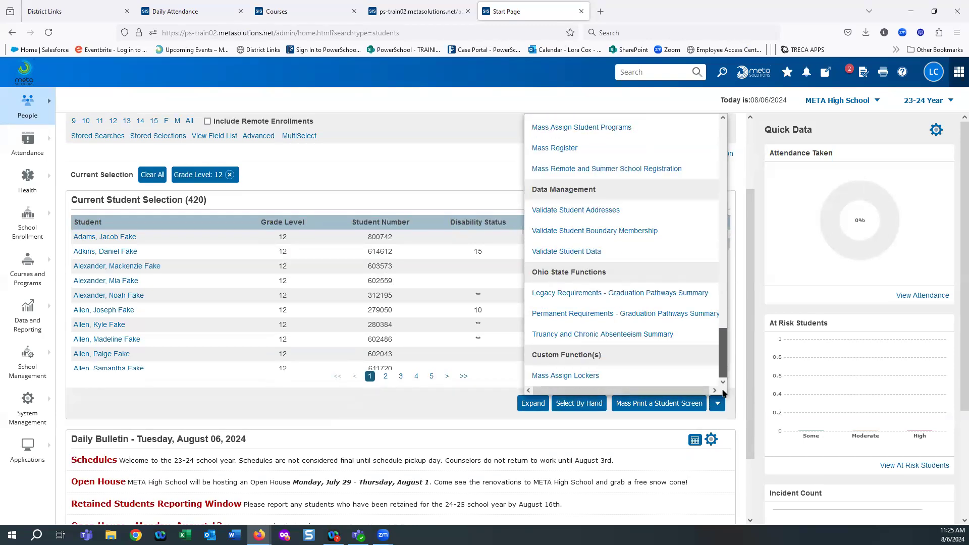
left_click(544, 334)
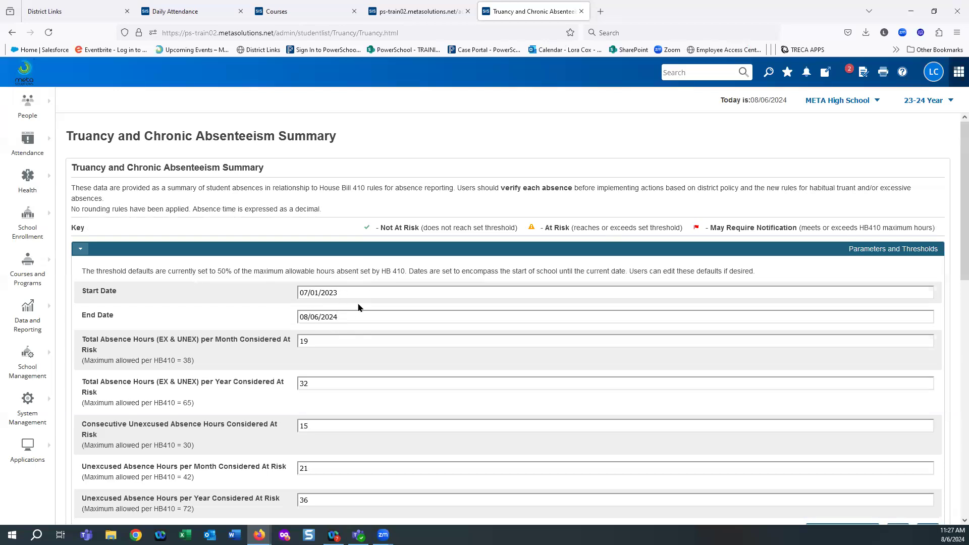
Set the total absence hours considered at risk to 25 per month and 50 per year.
scroll(370, 292, "down", 1)
scroll(370, 291, "down", 1)
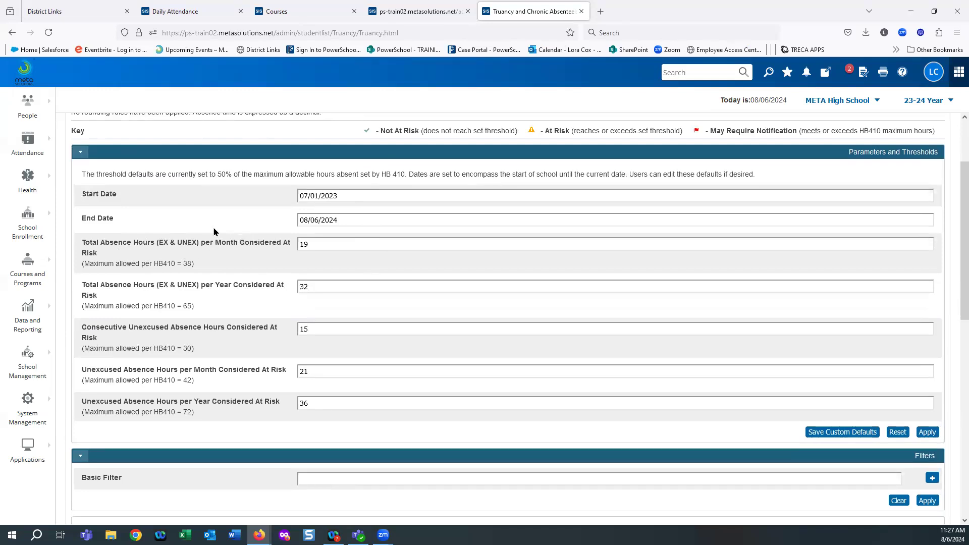
scroll(261, 246, "up", 1)
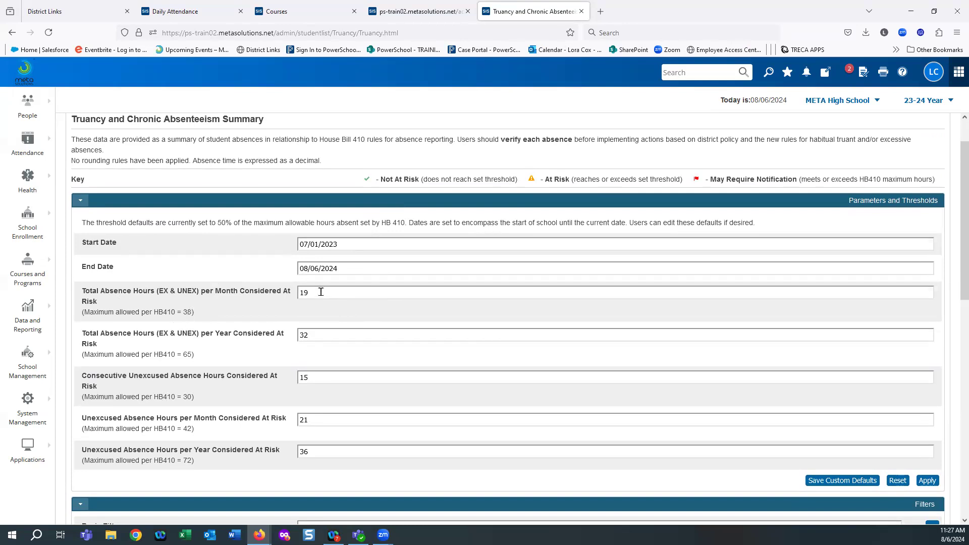
left_click_drag(321, 292, 266, 277)
type("25")
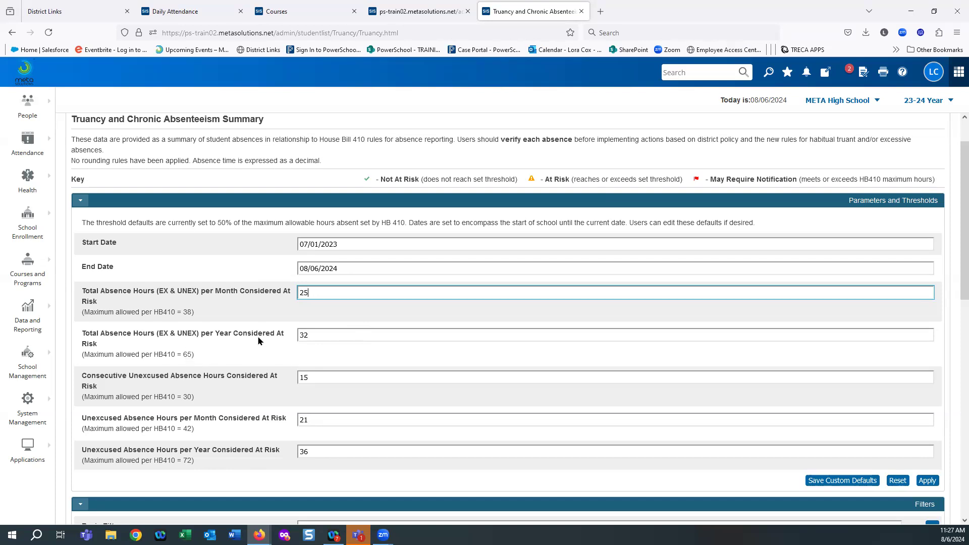
double_click(310, 336)
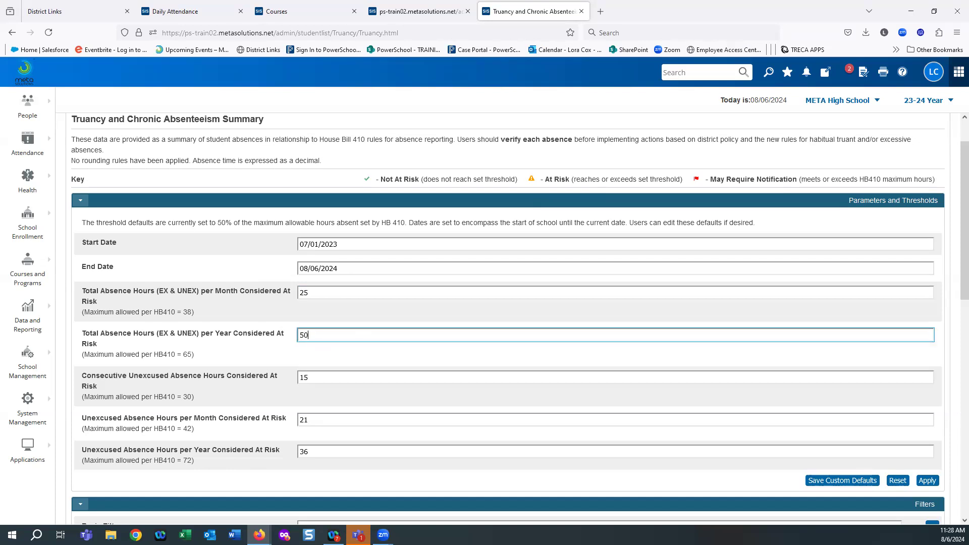
left_click(315, 378)
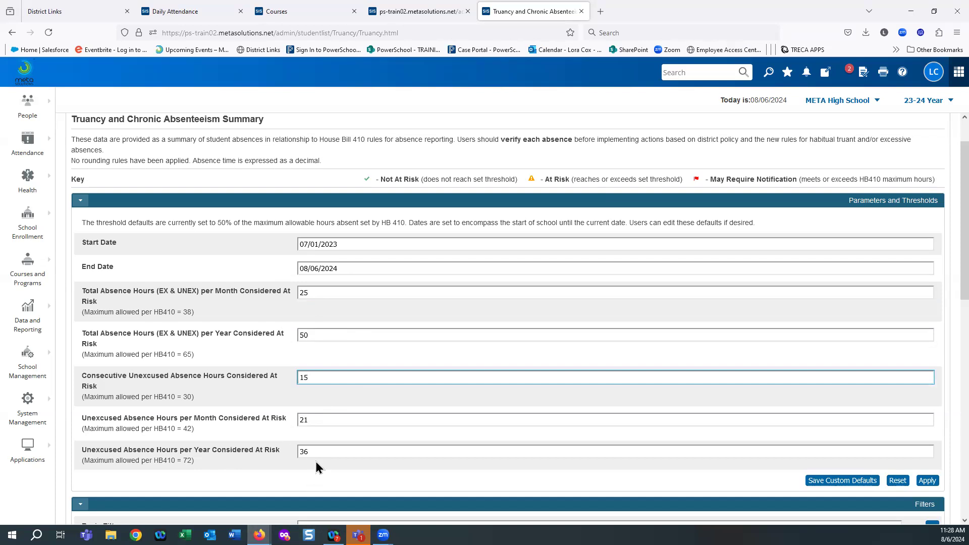
Save the thresholds as custom defaults and apply them to the truancy summary's student list.
scroll(363, 335, "down", 1)
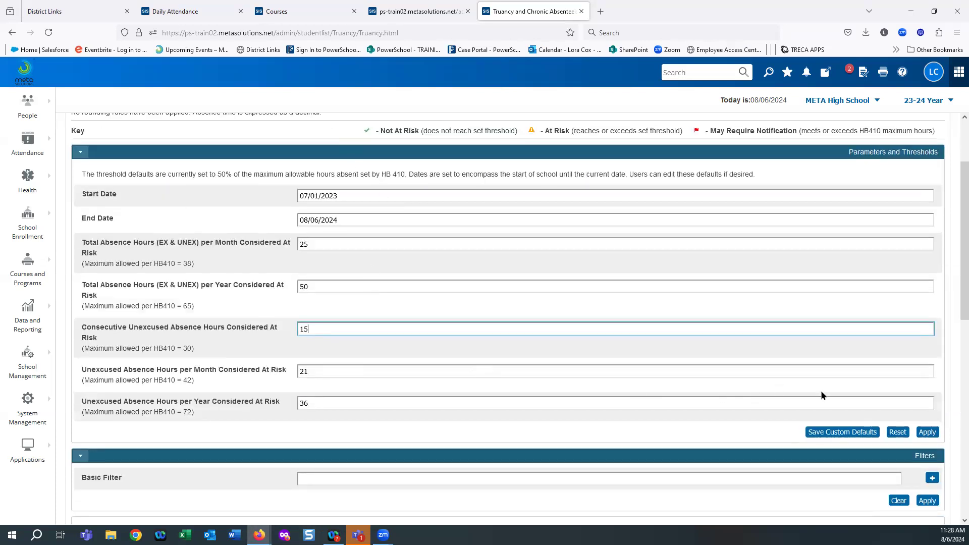
left_click(841, 432)
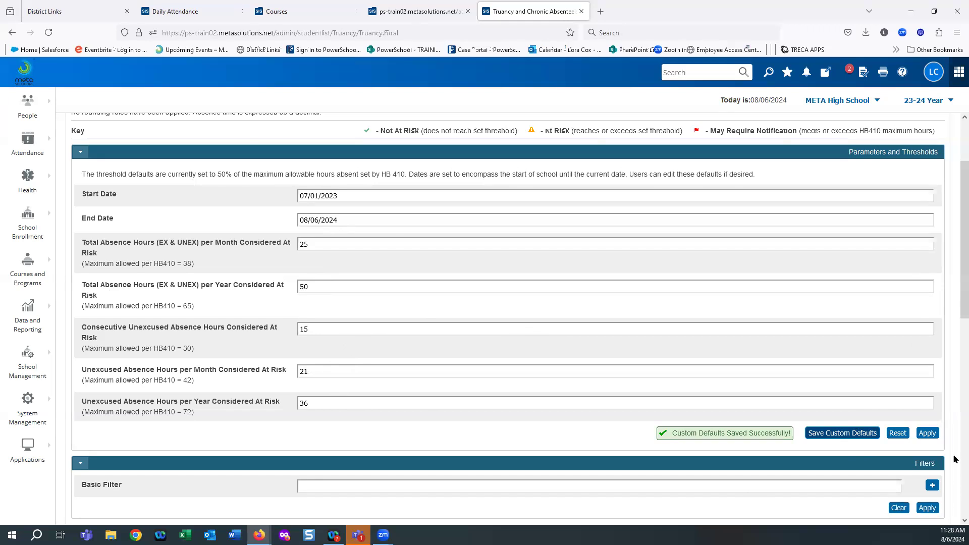
left_click(927, 433)
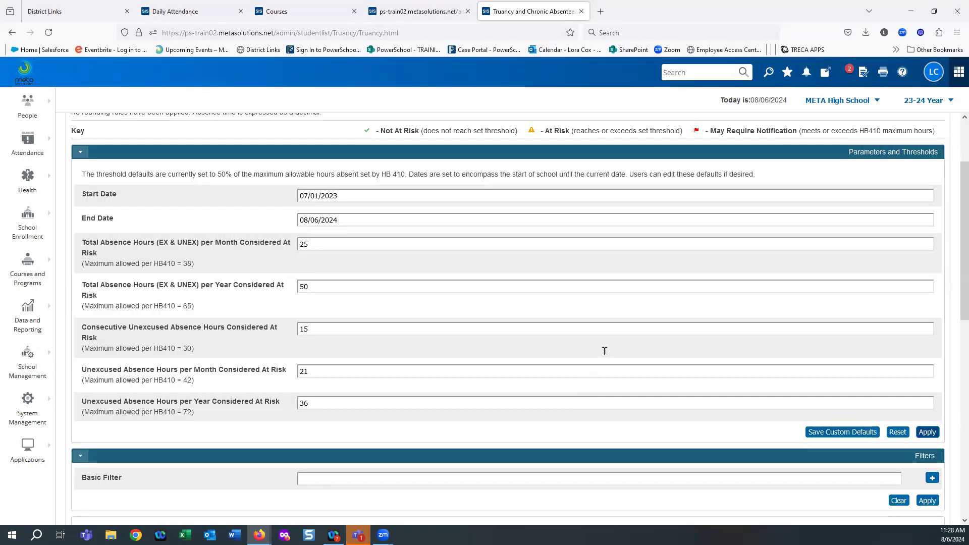
scroll(605, 356, "down", 5)
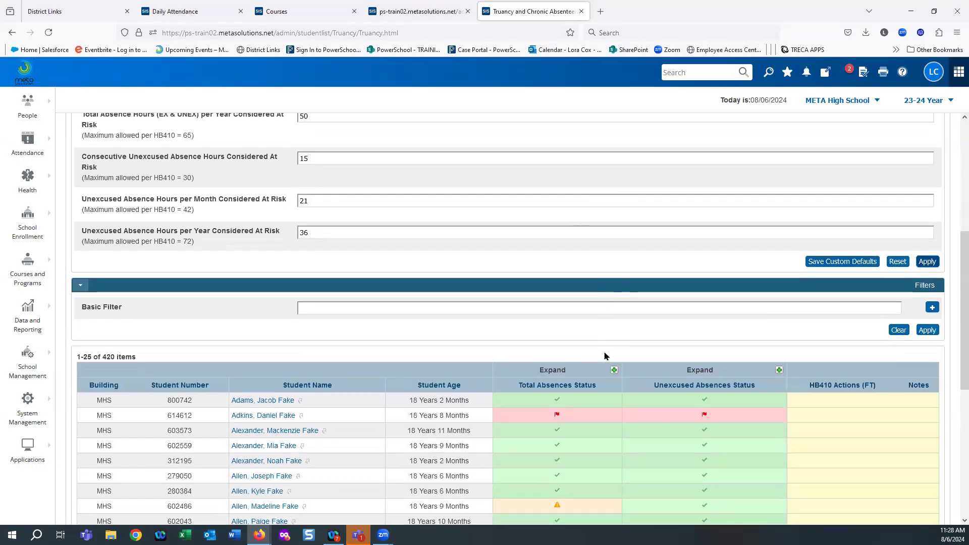
Check the student list against the at-risk thresholds and expand the first student's inline detail to view the Student Absences columns.
scroll(605, 355, "down", 1)
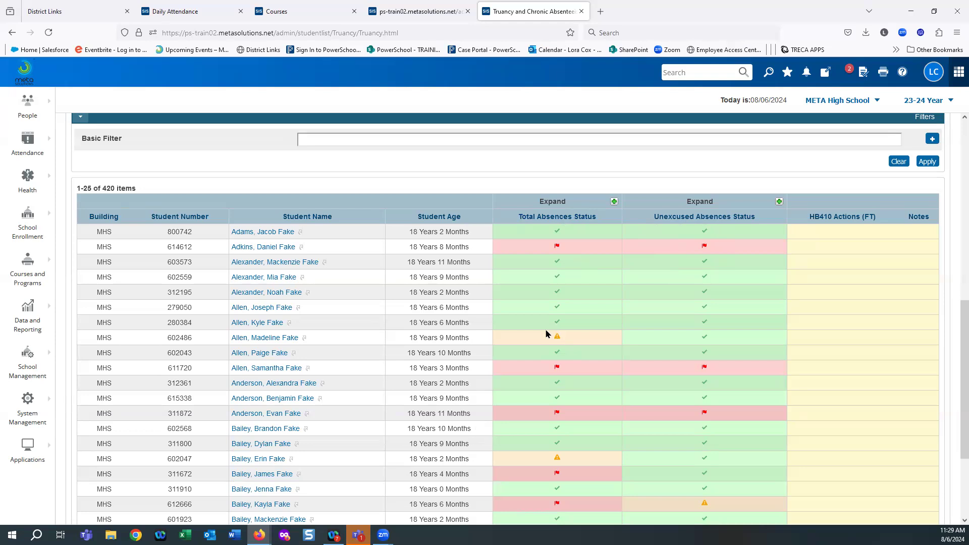
scroll(355, 162, "up", 3)
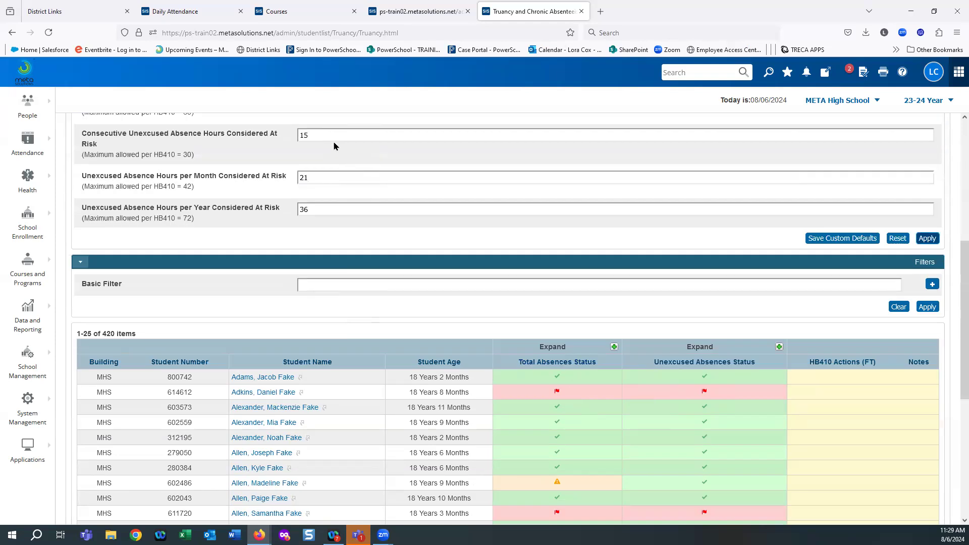
scroll(713, 370, "down", 3)
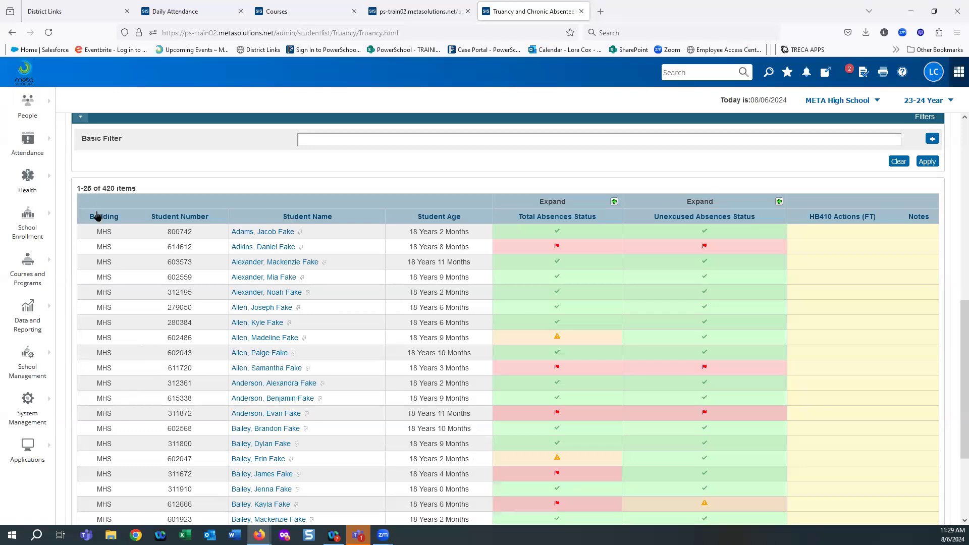
left_click(256, 238)
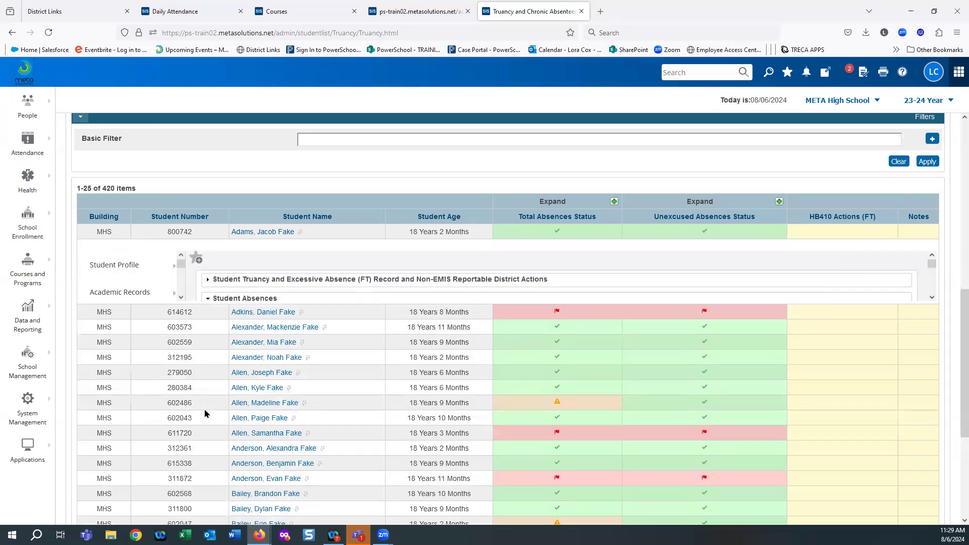
scroll(243, 281, "down", 3)
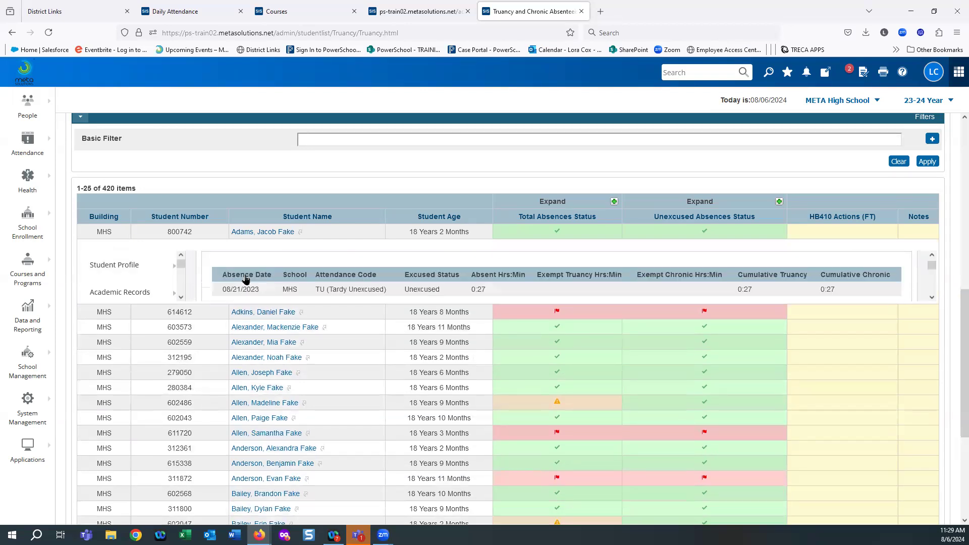
scroll(367, 283, "up", 2)
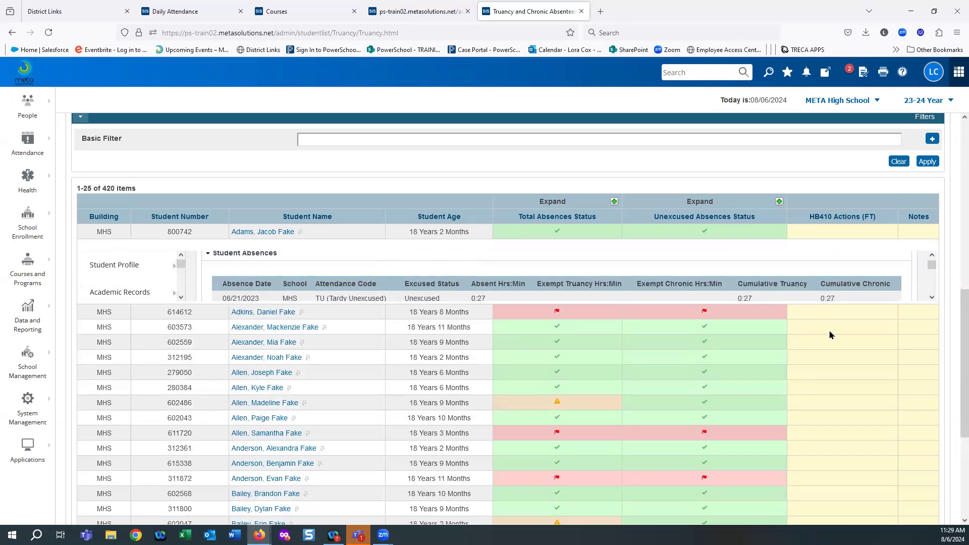
scroll(494, 293, "up", 2)
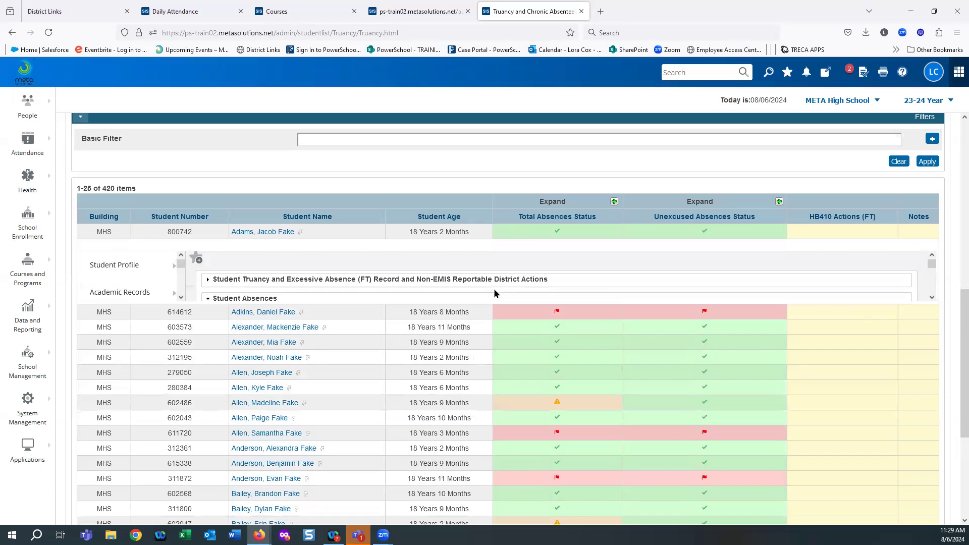
Examine the FT record section and dated absences in the first student's inline detail, and collapse that student's row.
left_click(209, 281)
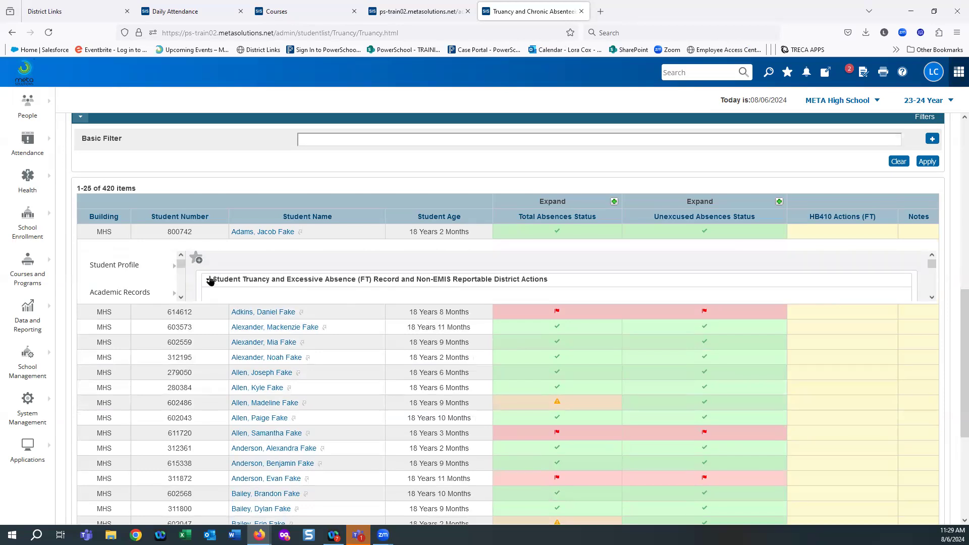
scroll(222, 275, "down", 1)
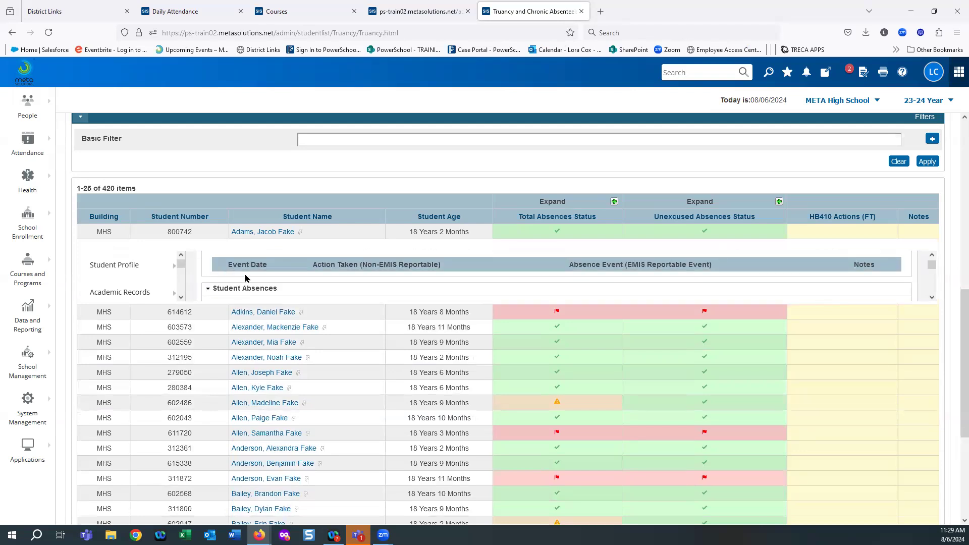
scroll(245, 278, "down", 1)
scroll(245, 278, "down", 1)
scroll(245, 275, "down", 2)
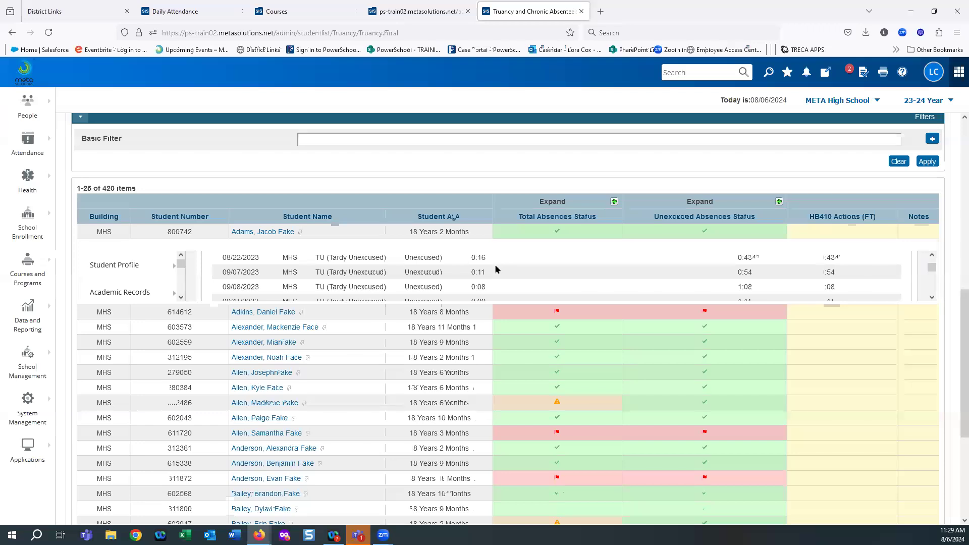
scroll(497, 270, "down", 2)
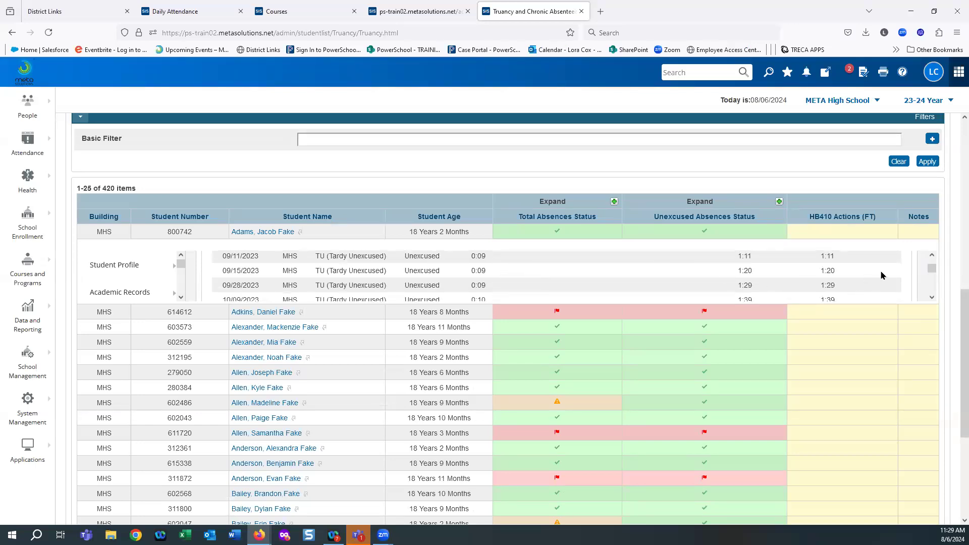
scroll(387, 281, "down", 1)
scroll(387, 281, "down", 2)
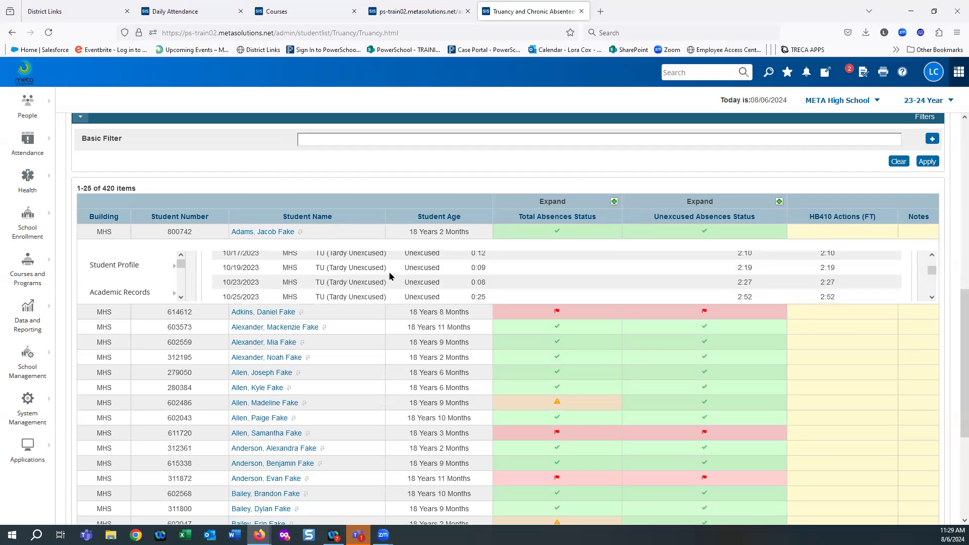
scroll(390, 276, "down", 4)
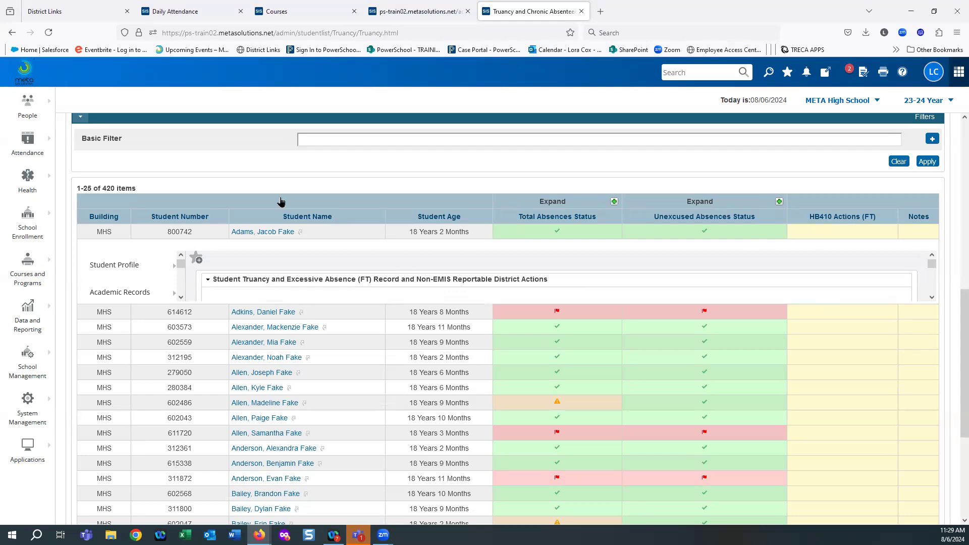
left_click(249, 234)
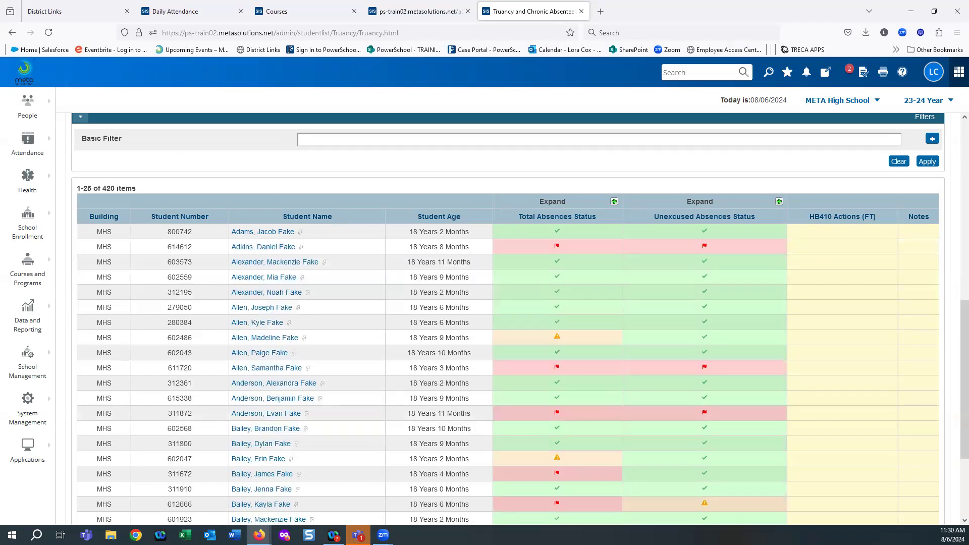
Open the first student's Truancy and Chronic Absenteeism Detail page in a separate tab and skim its full absence list.
left_click(302, 234)
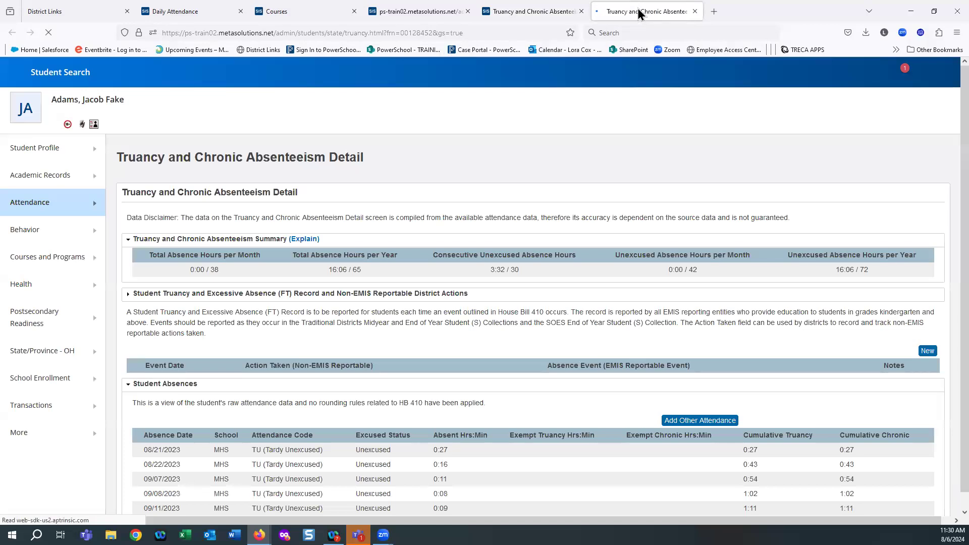
scroll(475, 337, "down", 10)
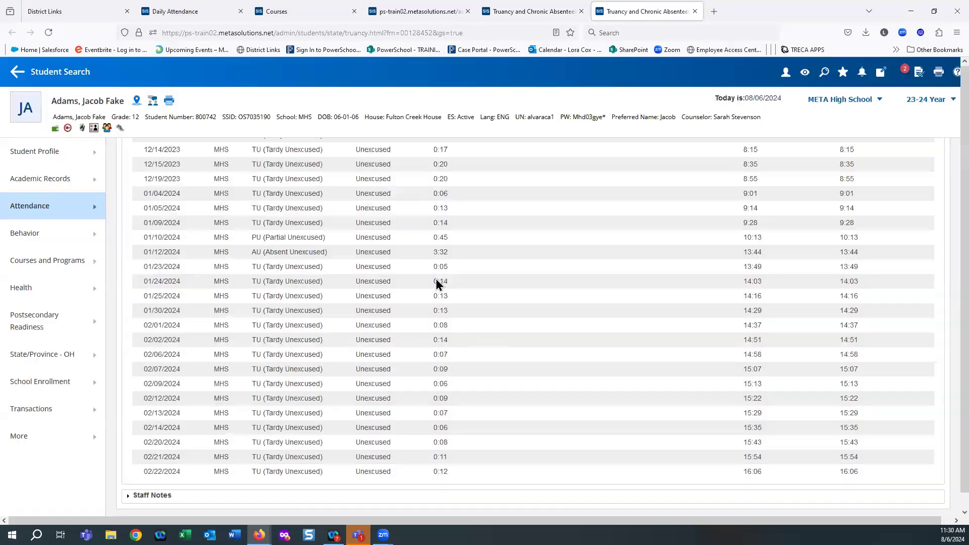
scroll(444, 310, "up", 8)
scroll(447, 309, "up", 8)
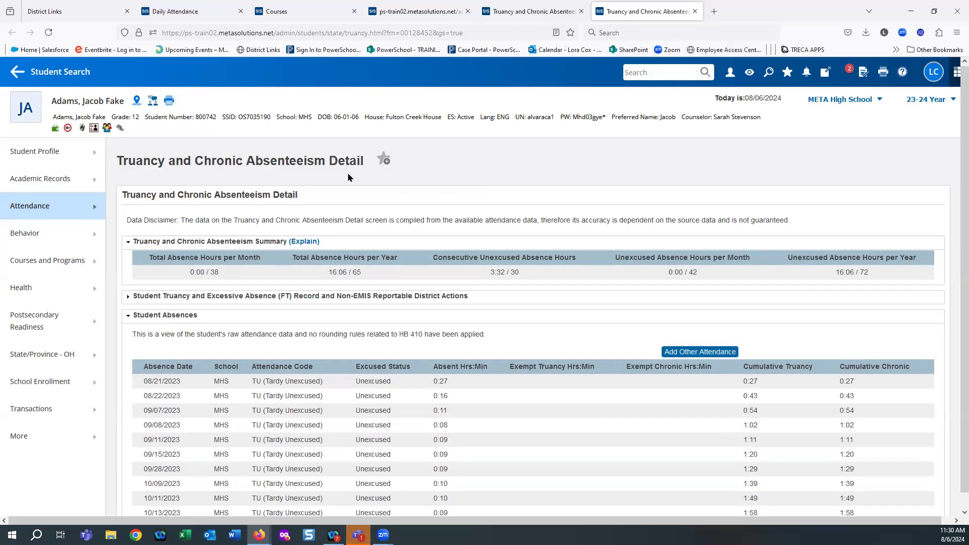
Review the cumulative truancy and chronic hours on the detail page and expand the Student Truancy and Excessive Absence (FT) Record section.
scroll(624, 295, "down", 3)
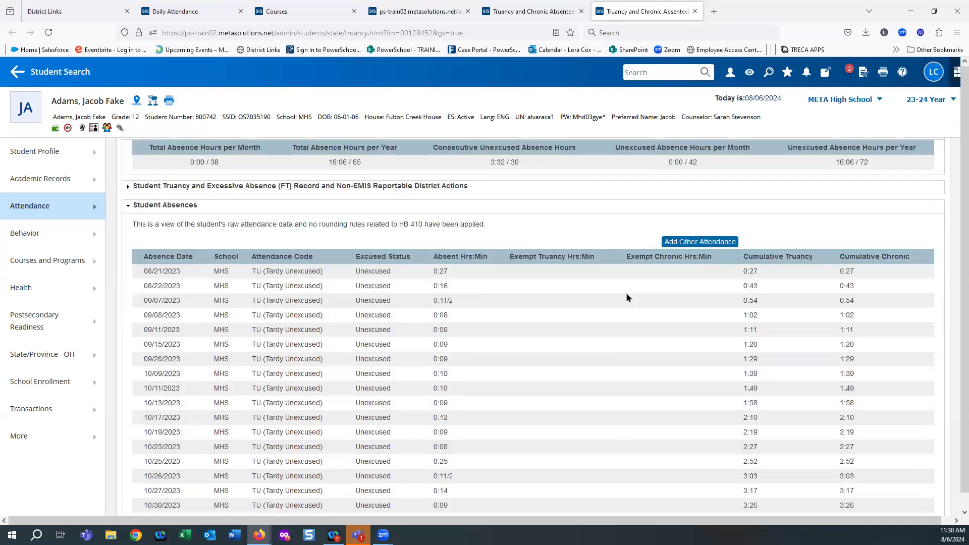
scroll(813, 227, "down", 3)
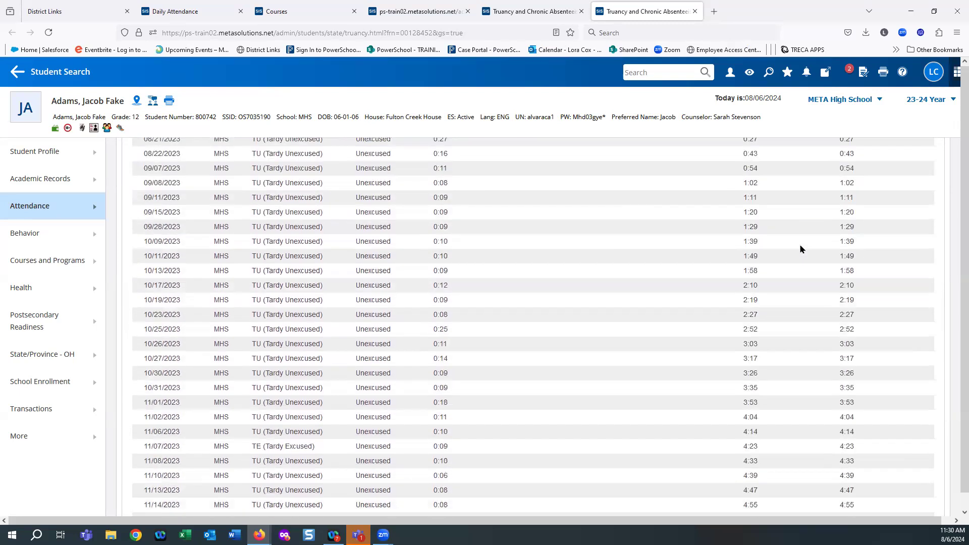
scroll(686, 187, "down", 5)
scroll(696, 209, "down", 5)
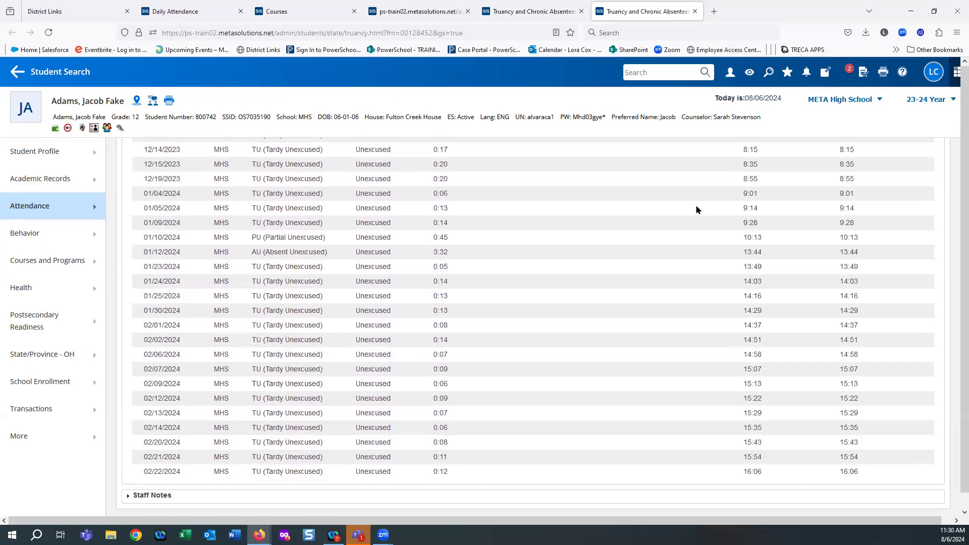
scroll(696, 209, "up", 12)
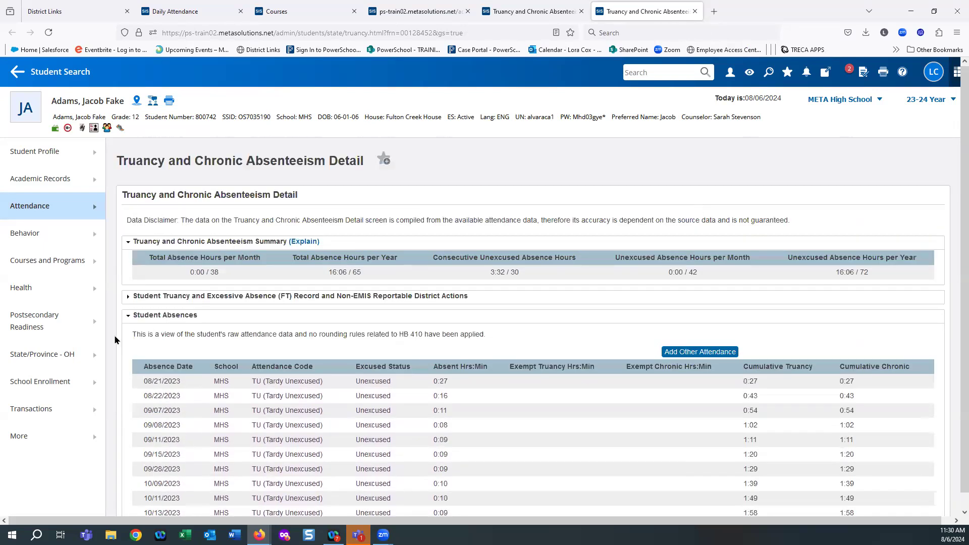
left_click(129, 296)
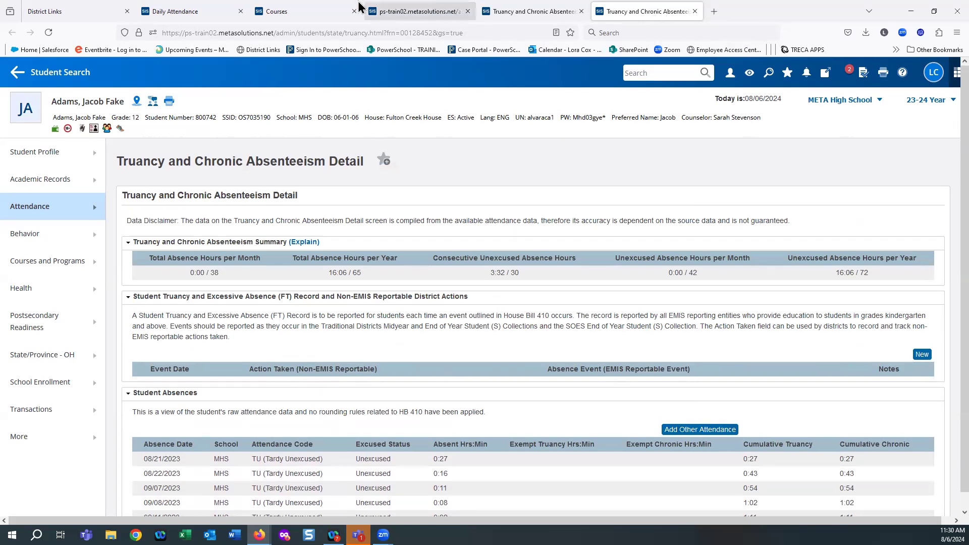
Return to the student list and examine the hour breakdowns for total and unexcused absences, collapsing each column group after viewing.
left_click(495, 12)
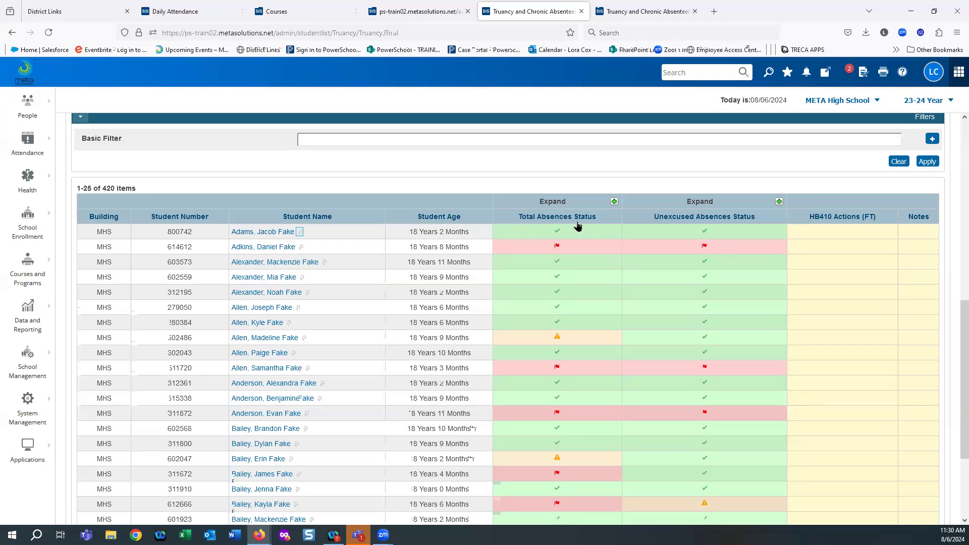
left_click(614, 201)
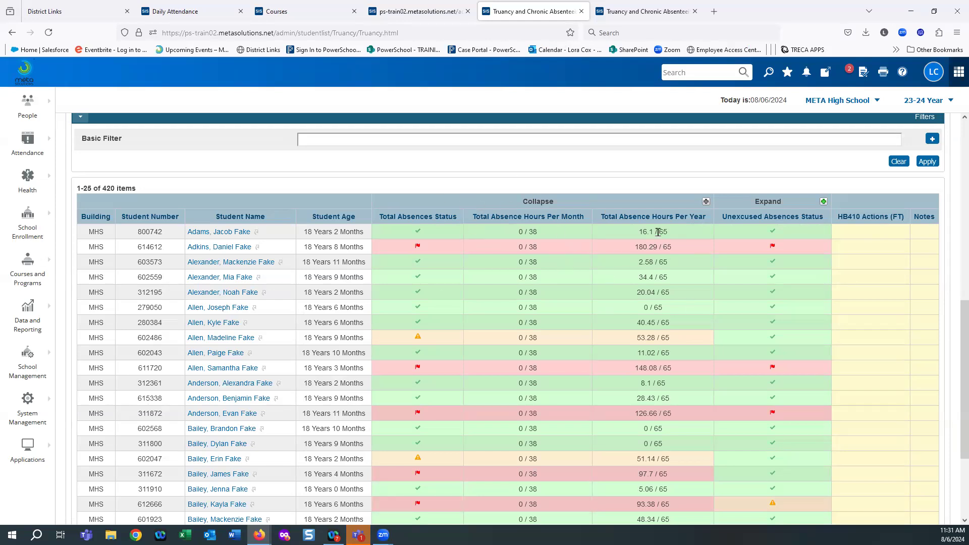
left_click(705, 202)
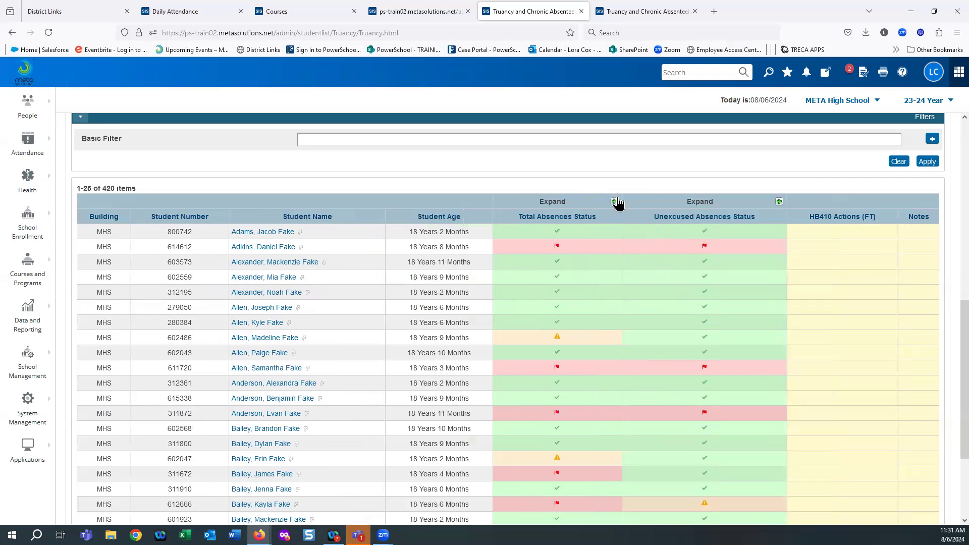
left_click(779, 202)
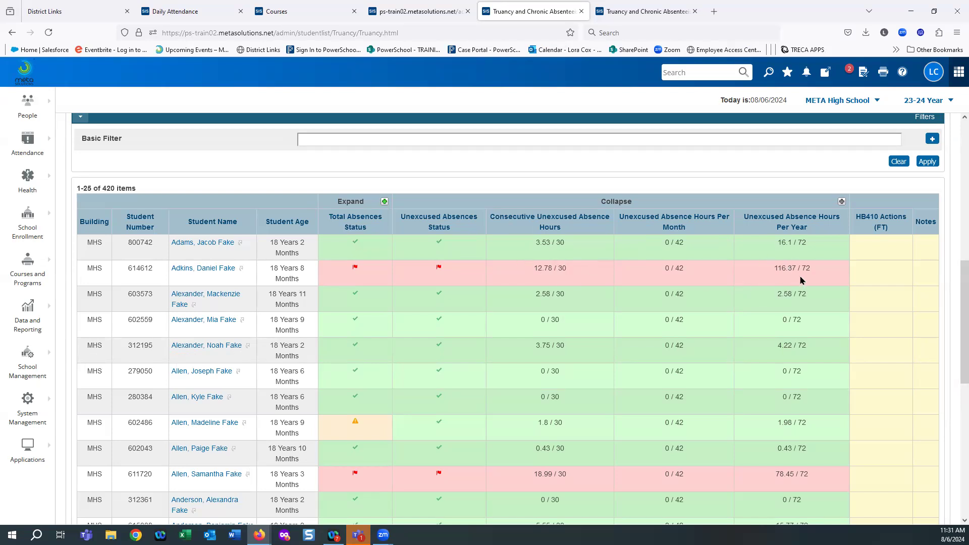
left_click(841, 202)
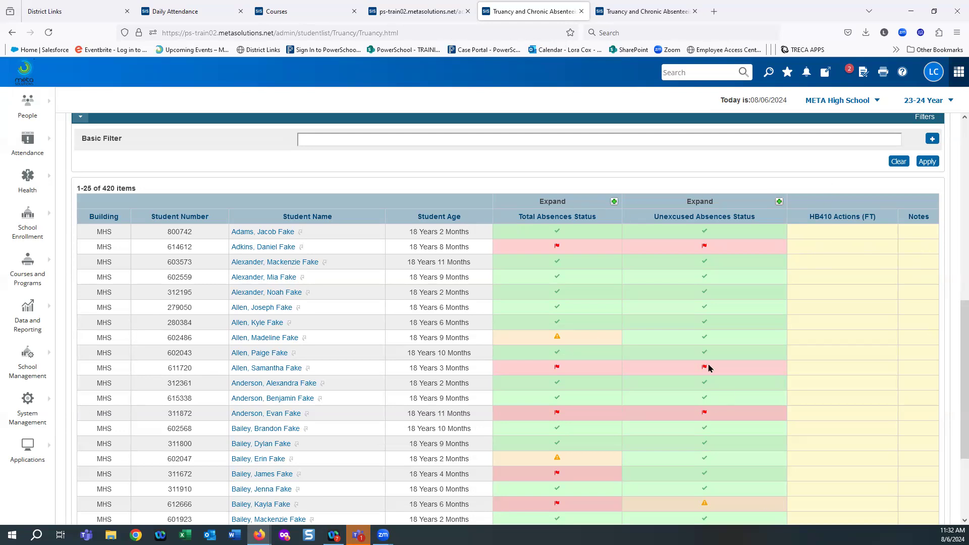
Sort the student list by student age and return it to ascending order by student name.
scroll(717, 366, "up", 2)
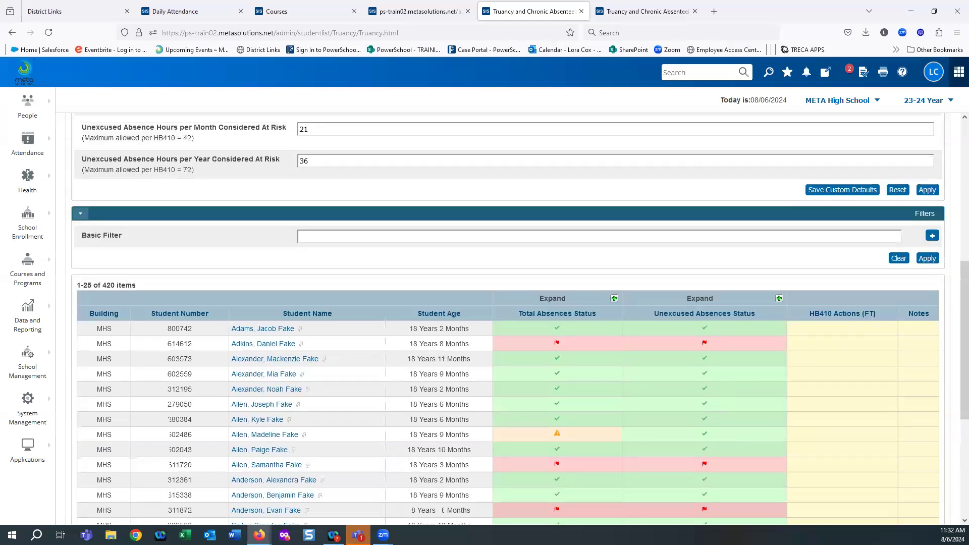
left_click(453, 318)
left_click(317, 319)
Filter the list by Total Absences Status set to May Require Notification and look through the filtered students.
left_click(932, 236)
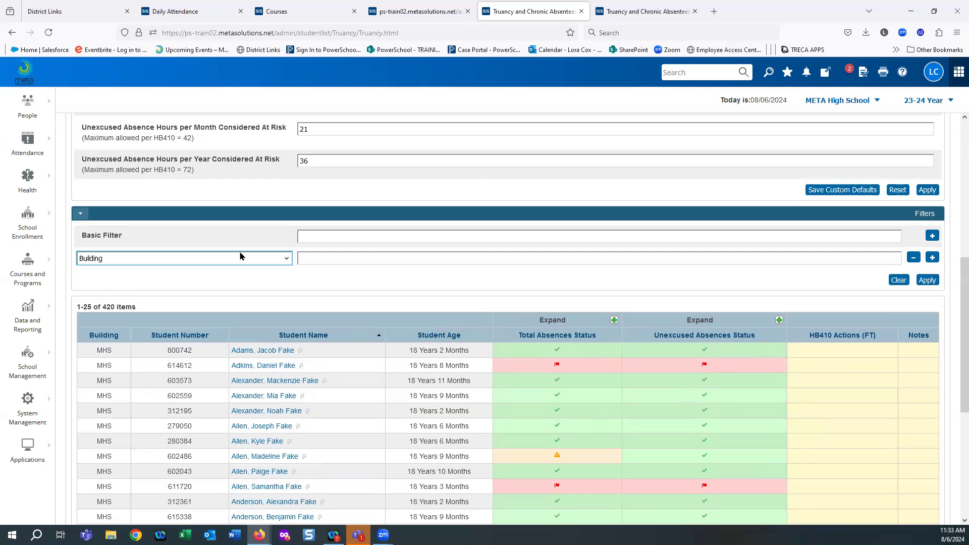
left_click(231, 262)
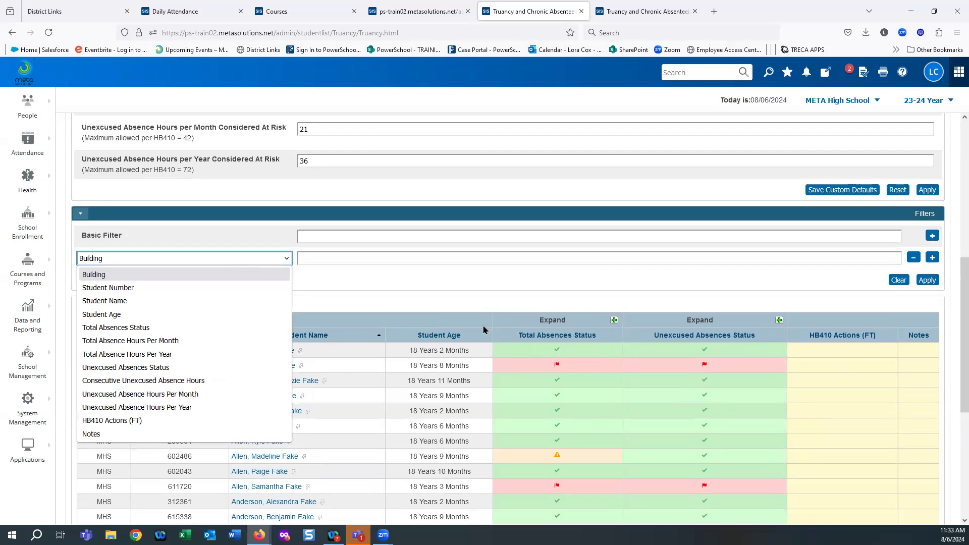
left_click(113, 328)
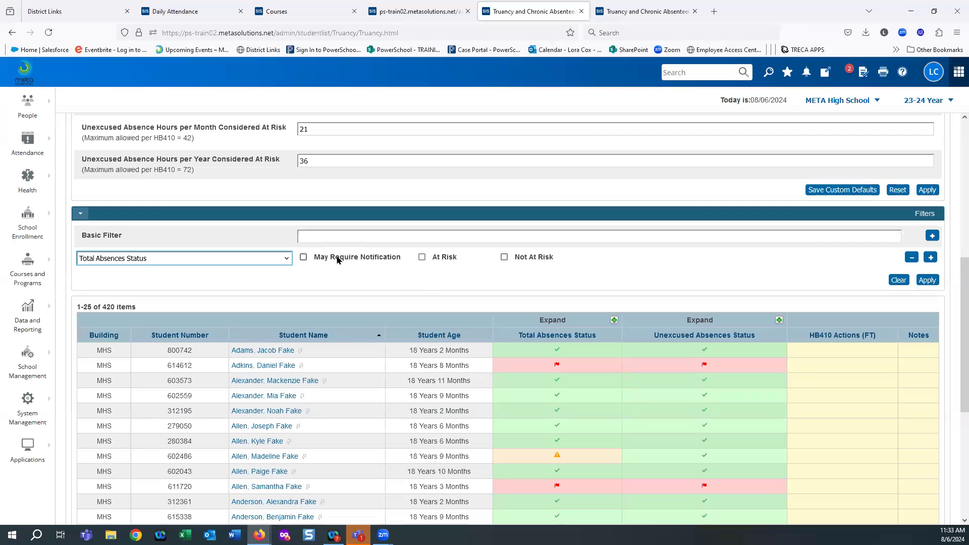
left_click(303, 259)
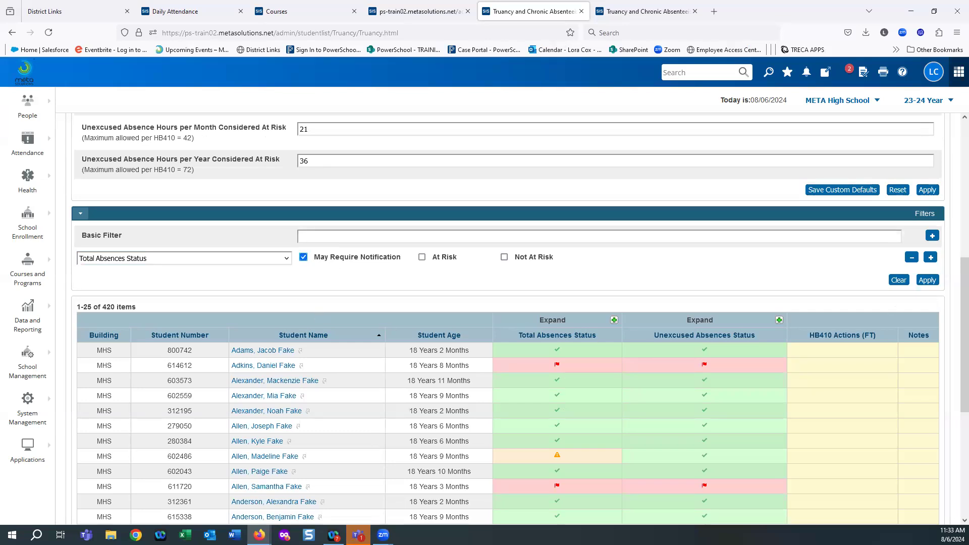
left_click(926, 280)
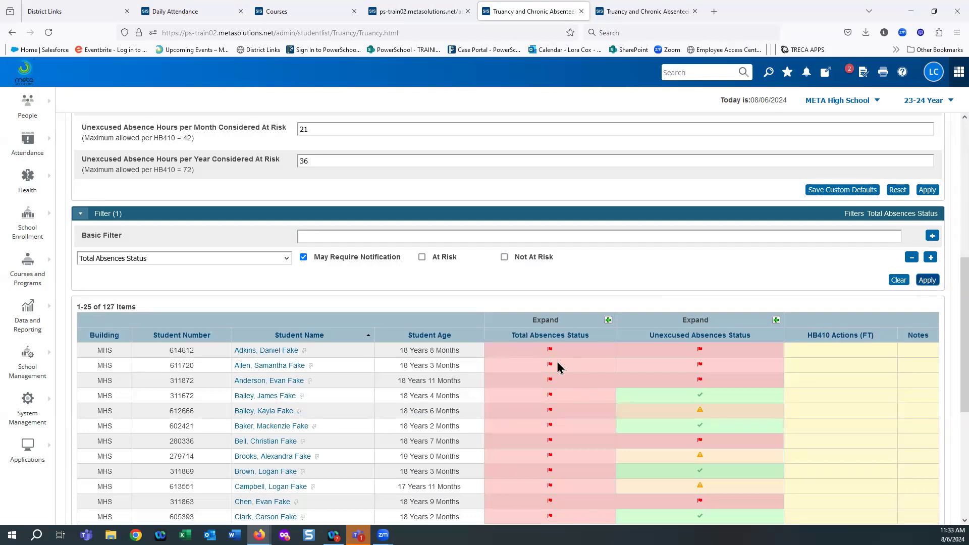
scroll(569, 280, "down", 3)
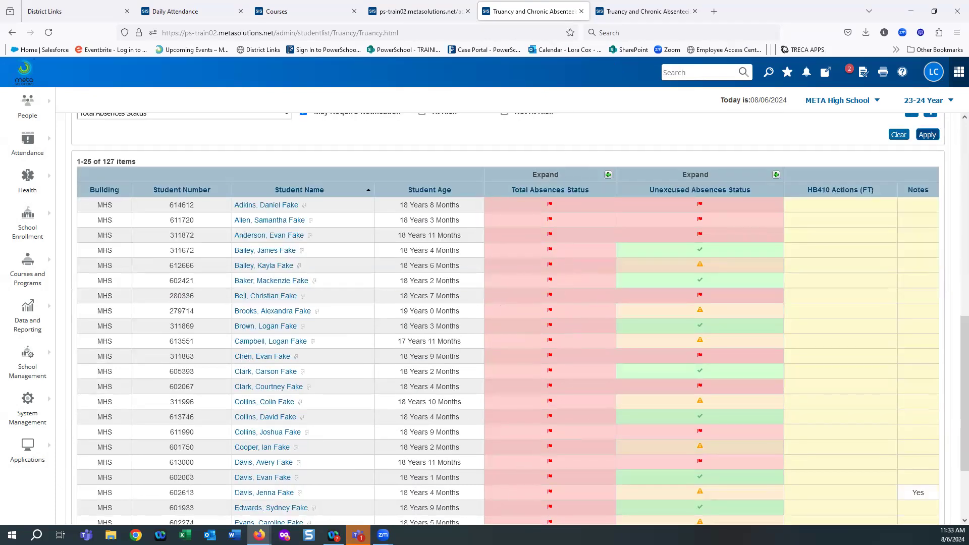
scroll(547, 492, "down", 2)
scroll(579, 394, "up", 9)
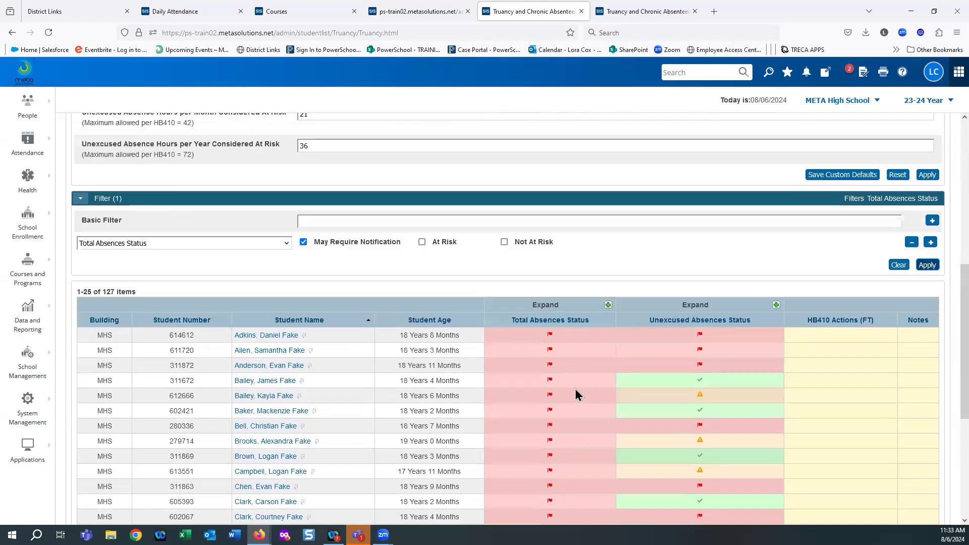
Add a filter condition limiting HB410 Actions (FT) to No Action Taken alongside the Total Absences Status condition, and apply it.
scroll(555, 387, "down", 3)
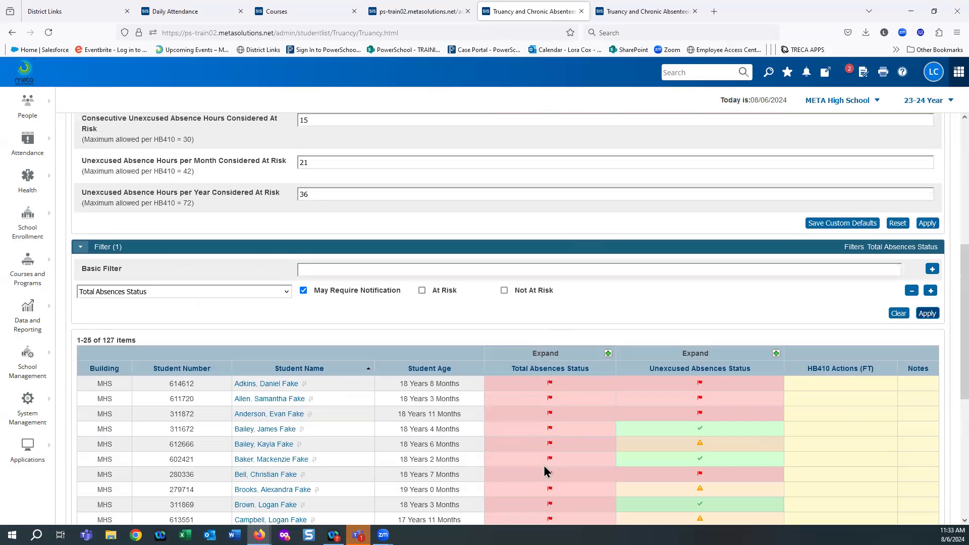
left_click(930, 291)
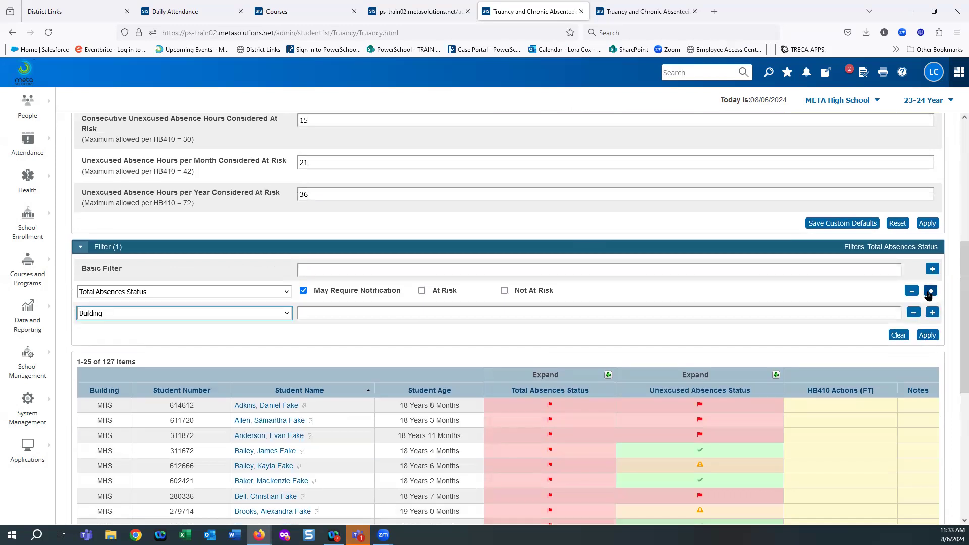
left_click(108, 315)
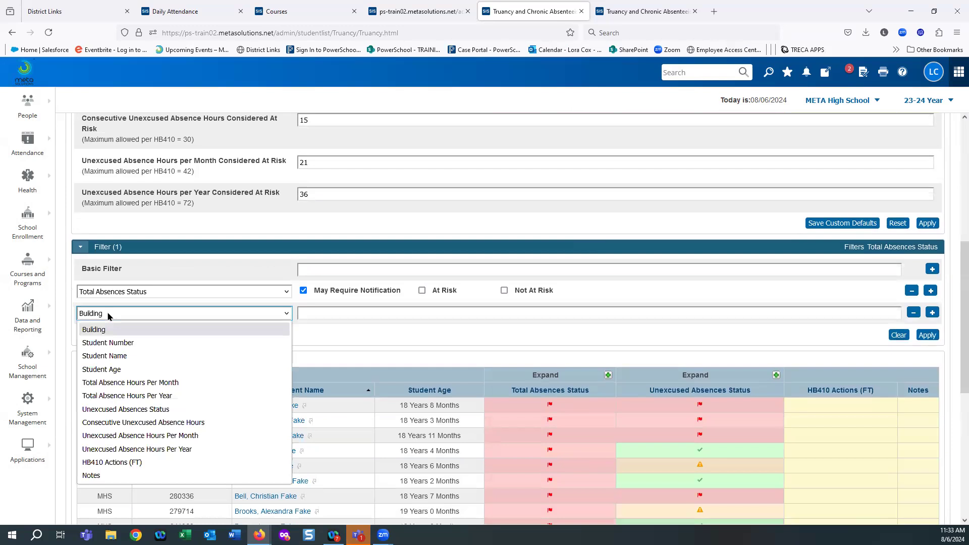
left_click(109, 464)
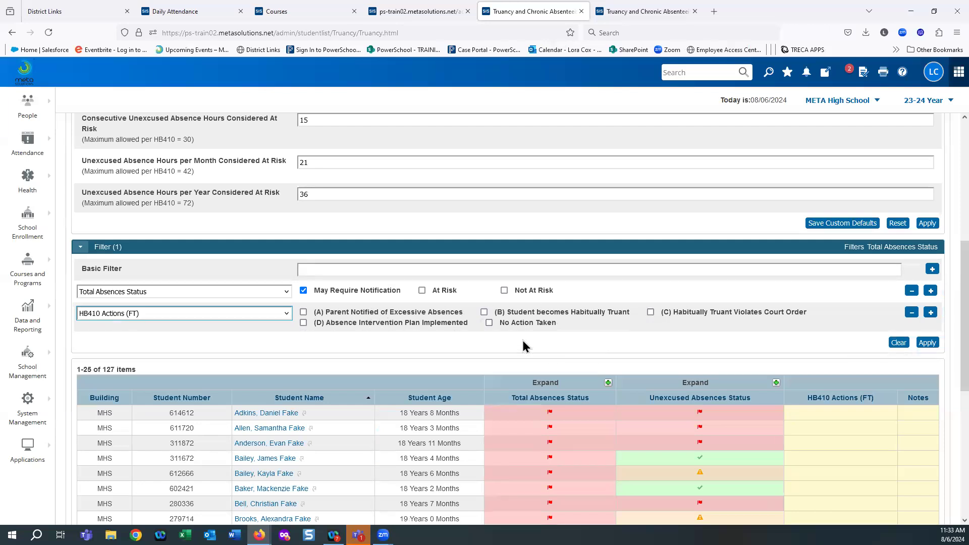
left_click(489, 323)
left_click(927, 342)
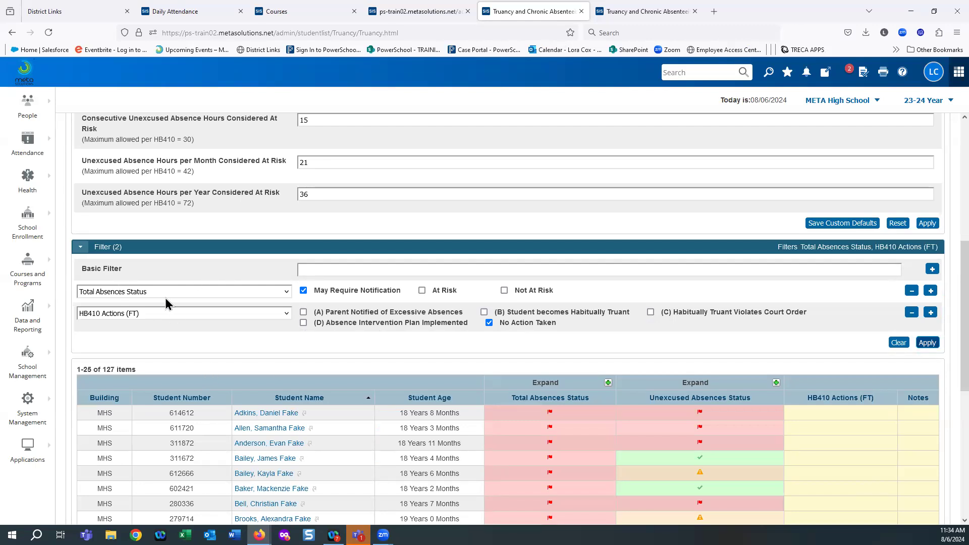
Replace the Total Absences Status condition with Total Absence Hours Per Year > 65, remove the HB410 Actions (FT) condition, and apply the filter.
left_click(147, 291)
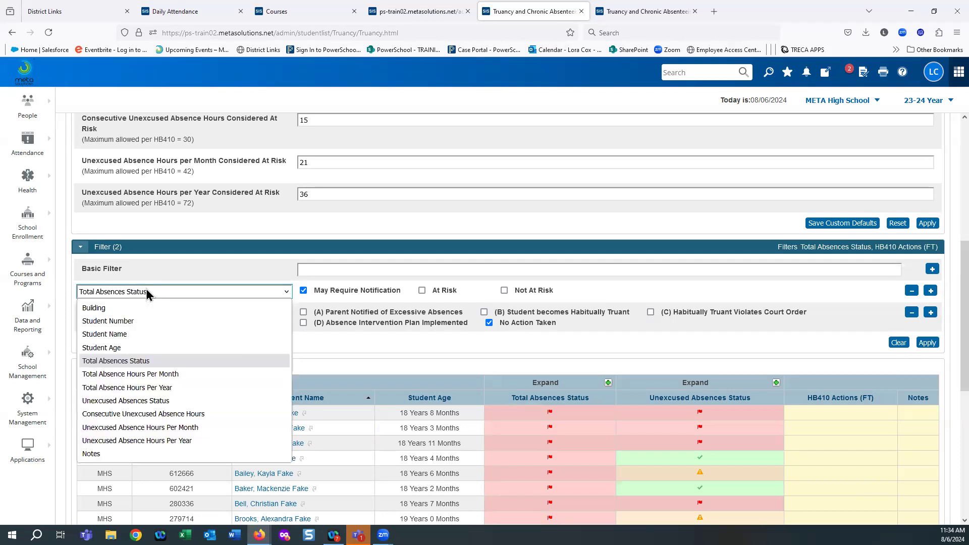
left_click(101, 387)
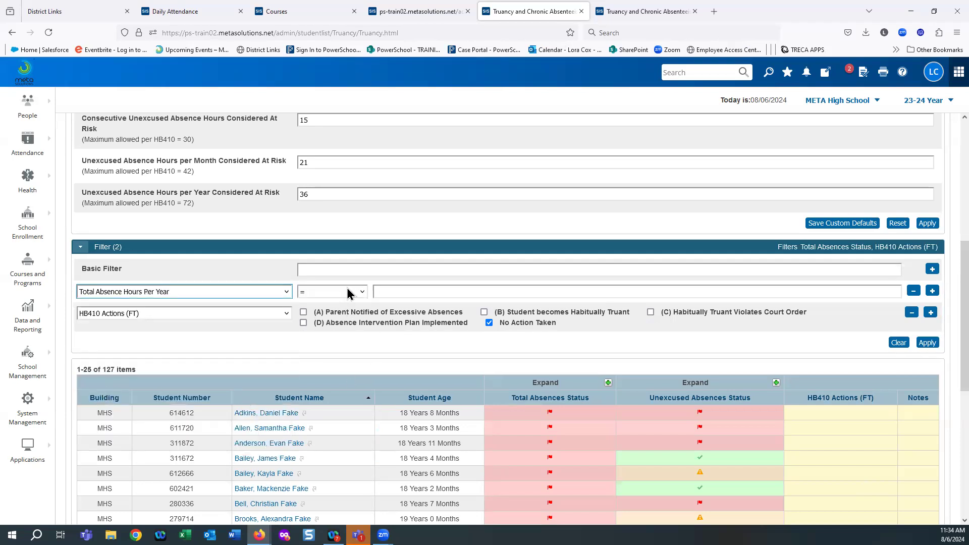
left_click(347, 287)
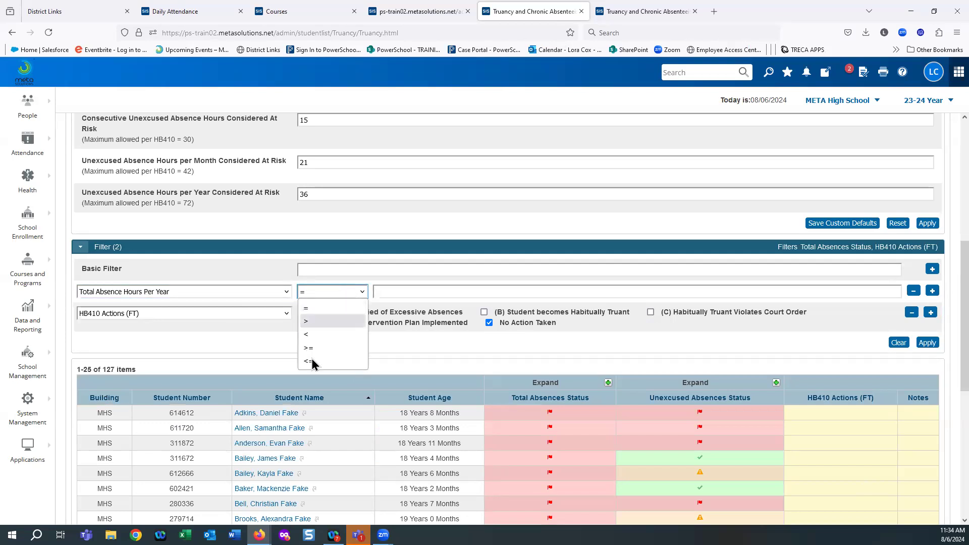
left_click(306, 322)
left_click(422, 288)
type("65")
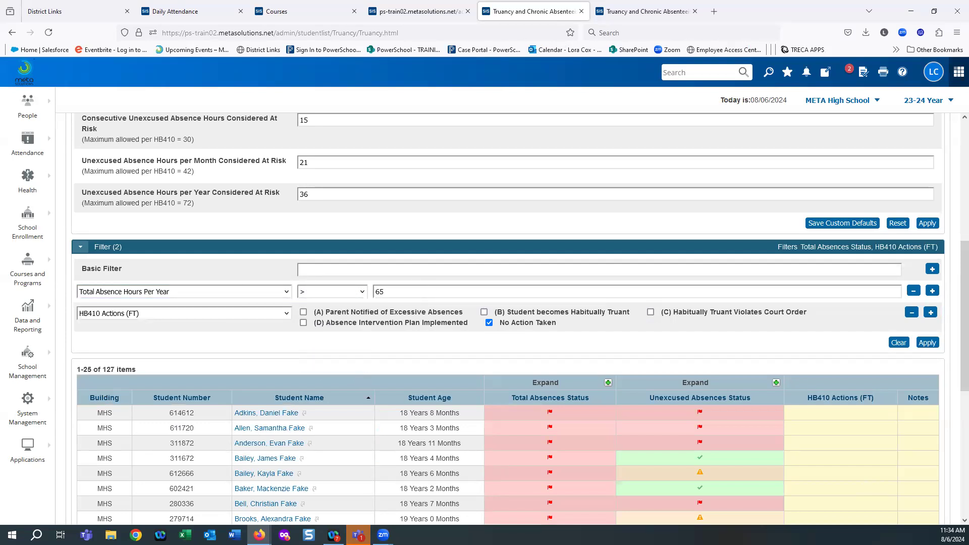
left_click(912, 312)
left_click(927, 313)
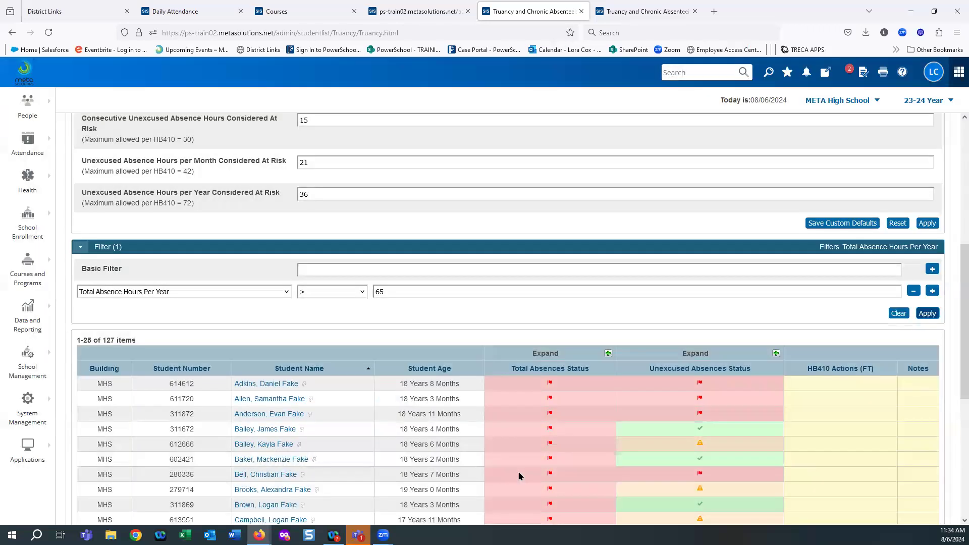
left_click(927, 314)
Open the first listed student's Truancy and Chronic Absenteeism Detail page in a separate tab and review the absences and cumulative hours.
scroll(658, 404, "down", 2)
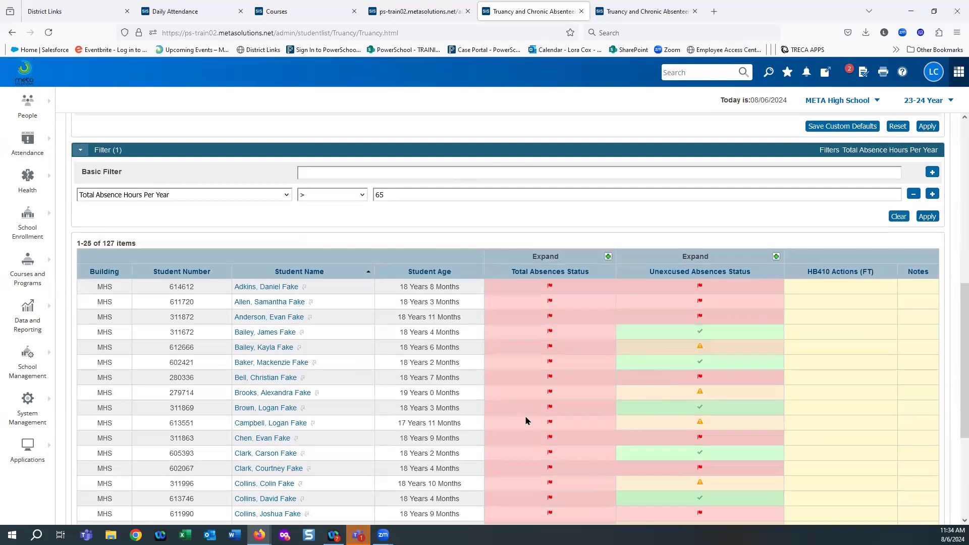
scroll(526, 421, "up", 3)
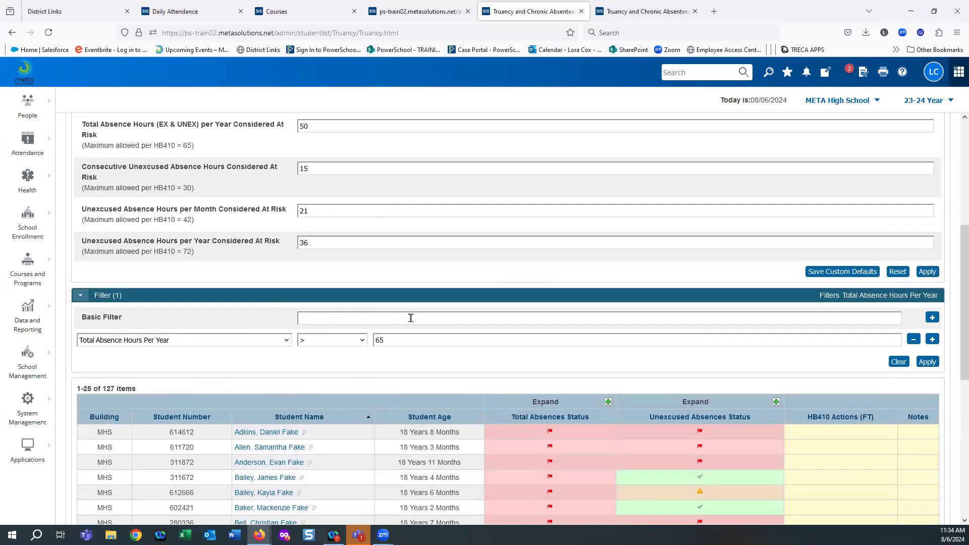
scroll(868, 404, "down", 2)
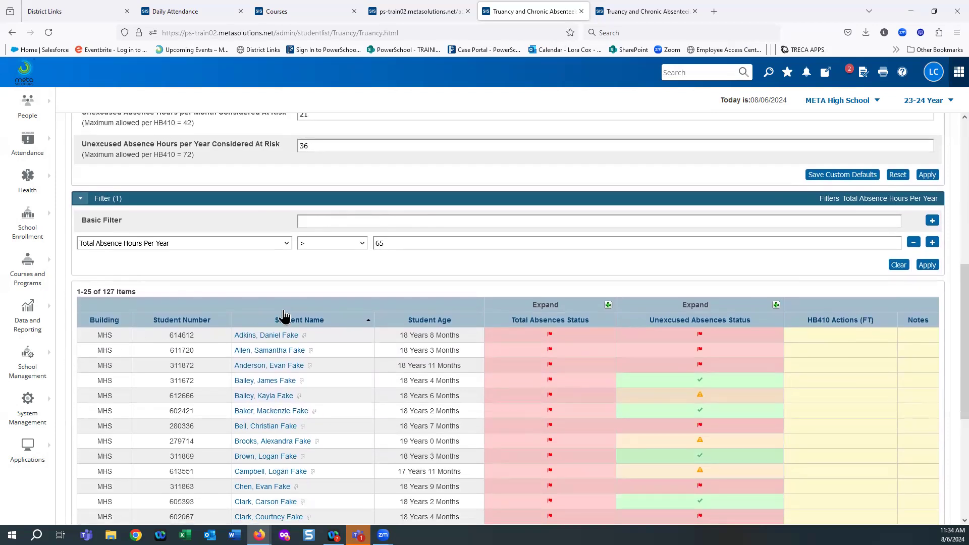
left_click(264, 336)
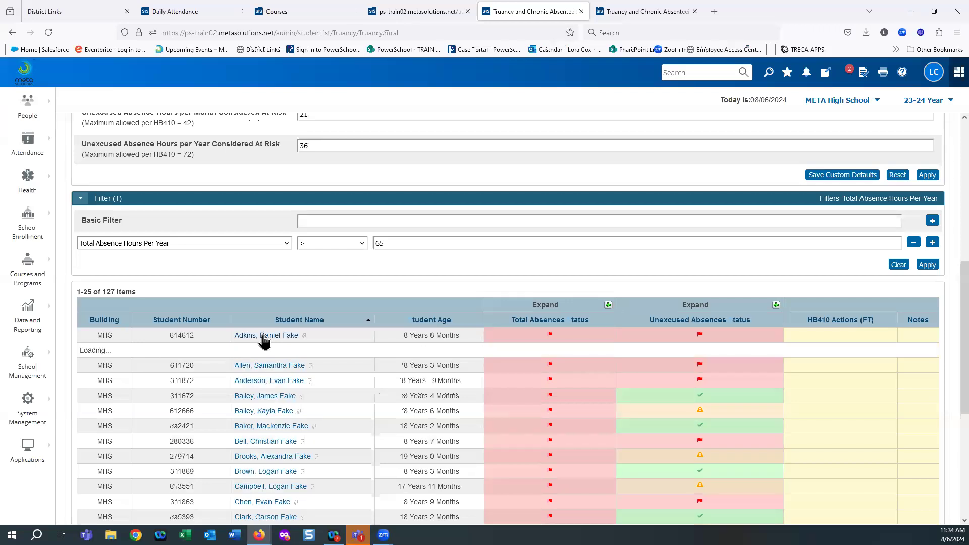
left_click(303, 336)
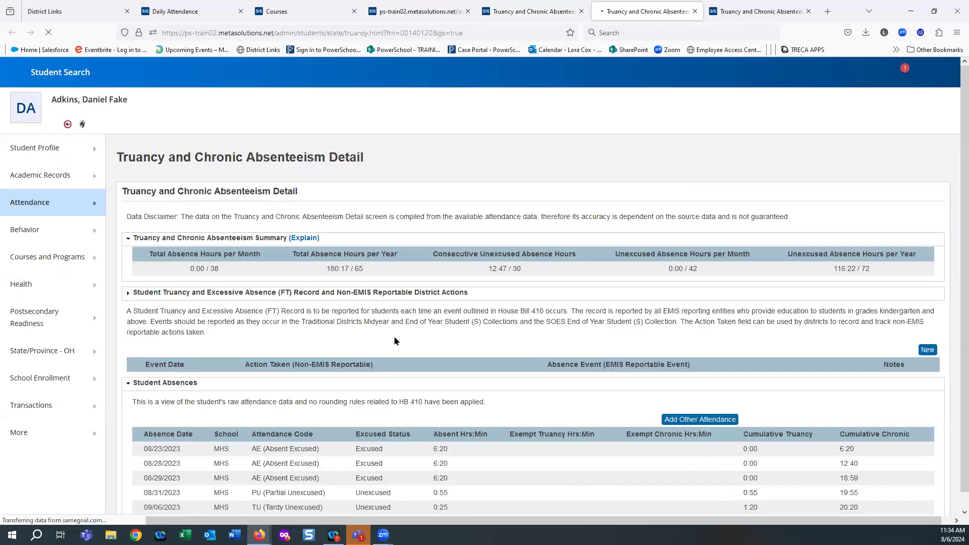
scroll(757, 422, "down", 3)
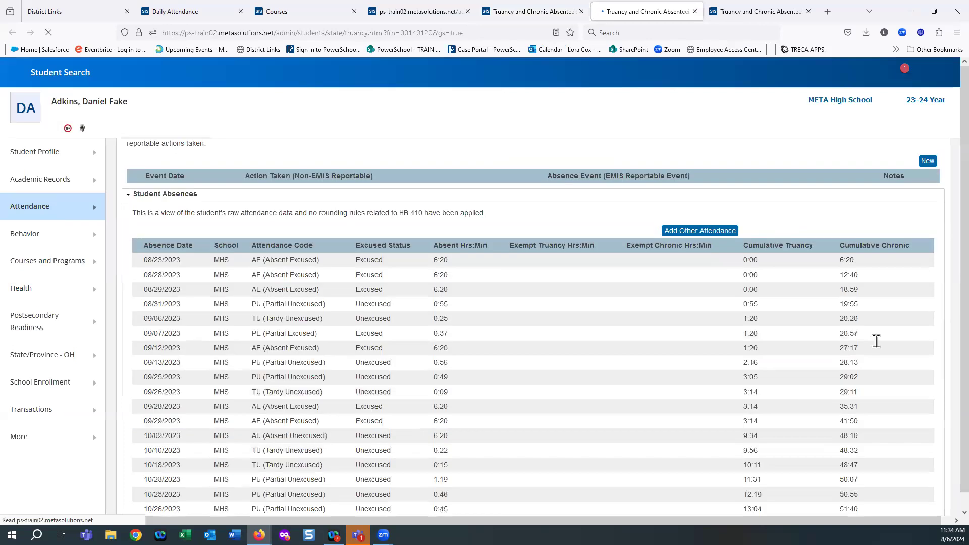
scroll(928, 171, "down", 10)
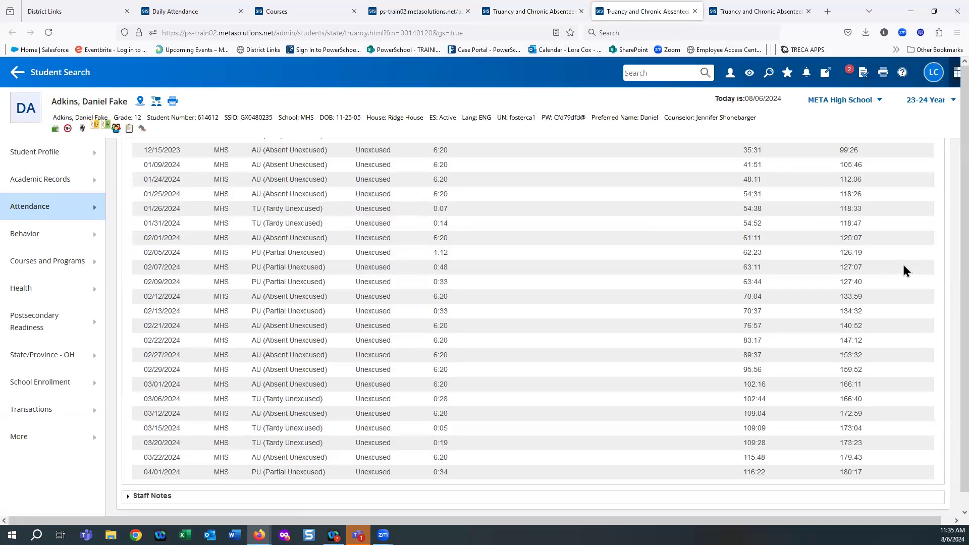
scroll(910, 268, "up", 12)
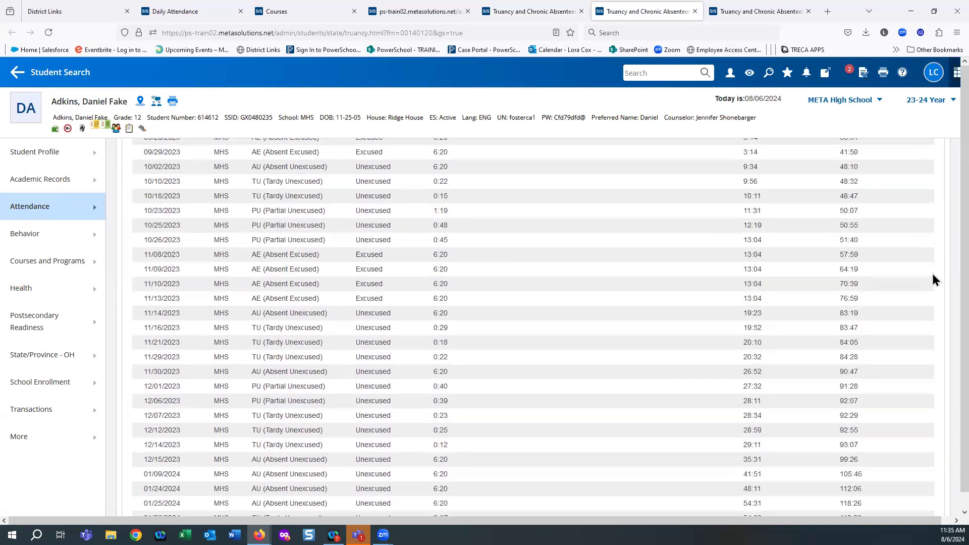
scroll(915, 292, "up", 1)
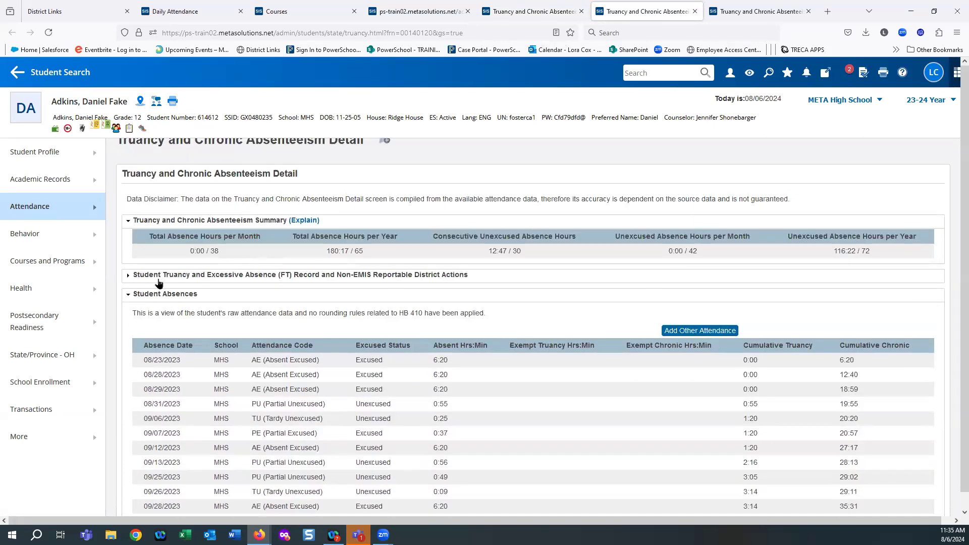
Start a new Student Truancy and Excessive Absence (FT) record for the student and set its Event Date to 05/01/2024.
left_click(139, 276)
left_click(923, 336)
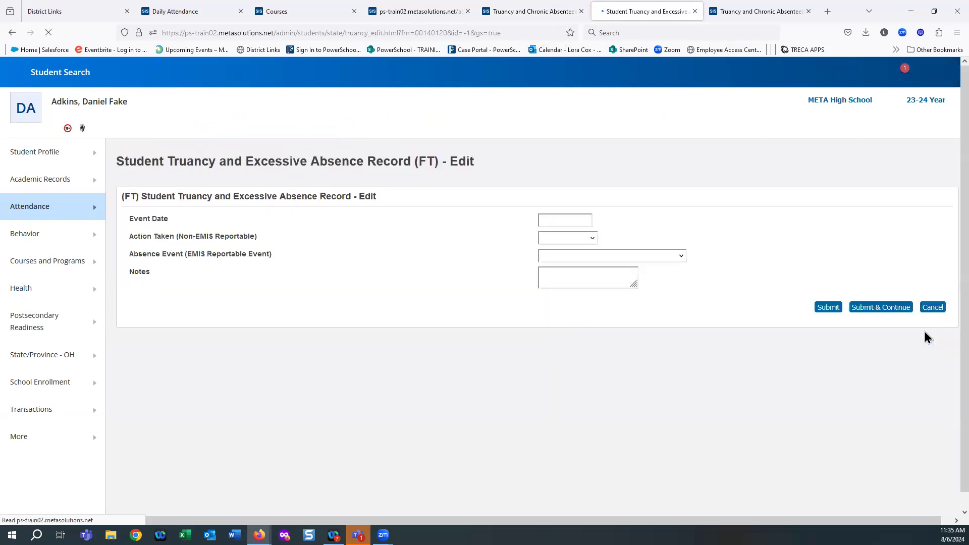
left_click(546, 221)
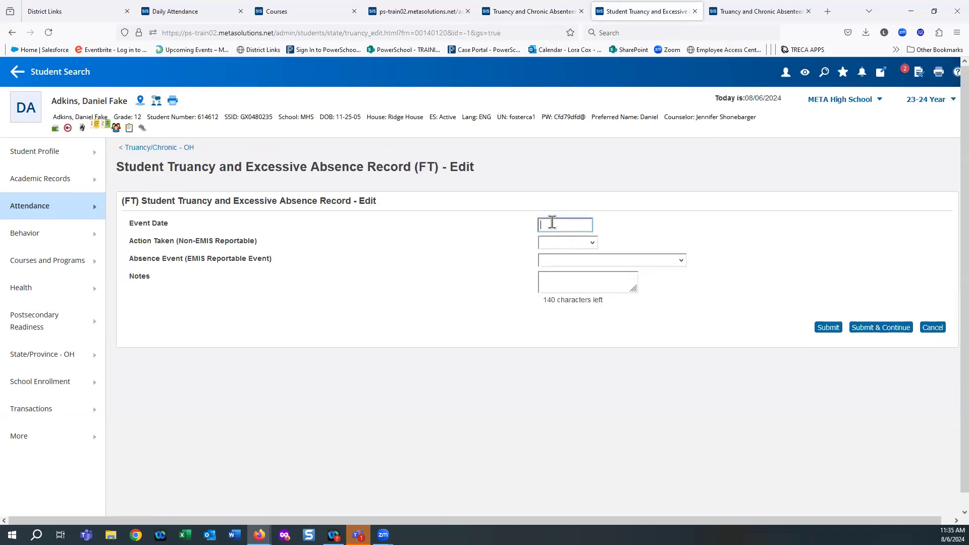
key("ctrl+f")
type("1")
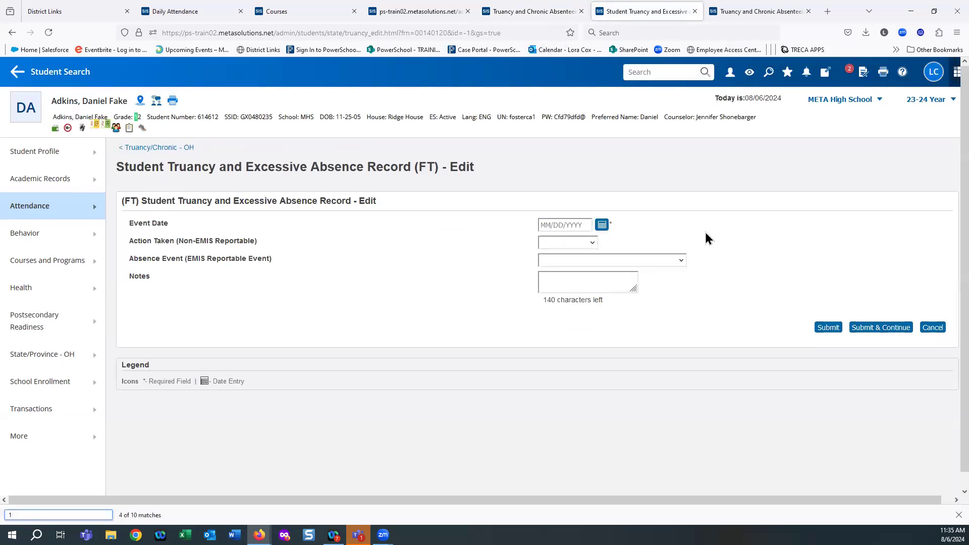
left_click(601, 224)
left_click(545, 240)
left_click(546, 240)
left_click(546, 240)
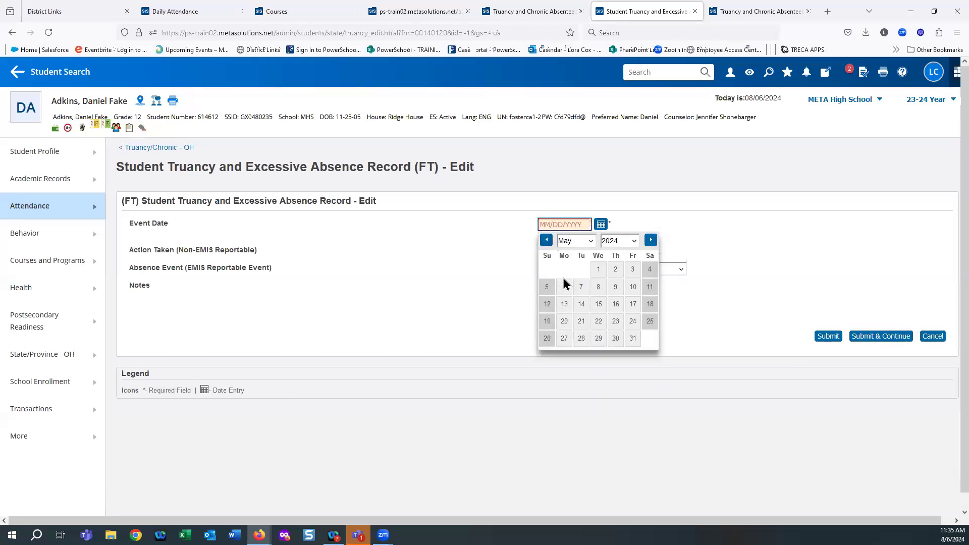
left_click(598, 269)
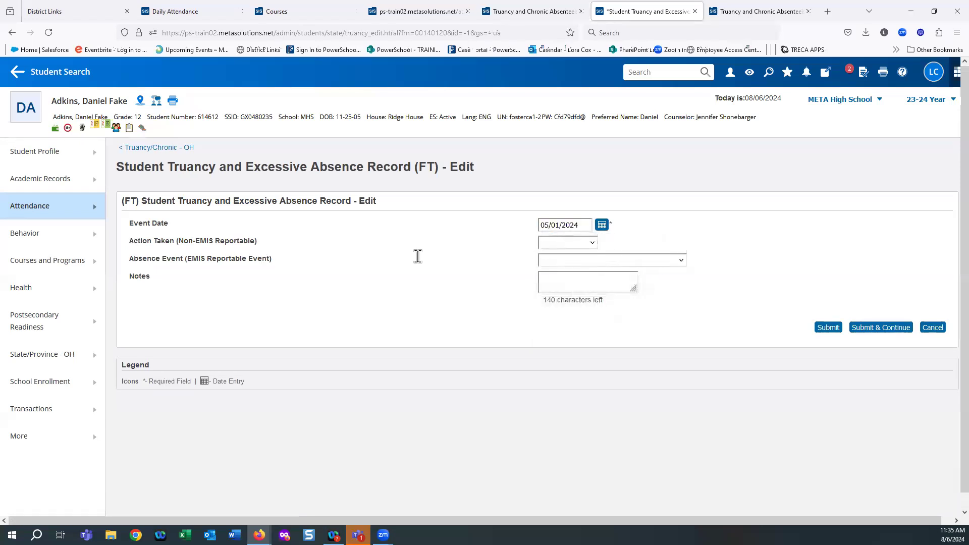
Set the Absence Event to (A) Parent Notified of Excessive Absences, enter the note "test", and submit the record.
left_click(568, 258)
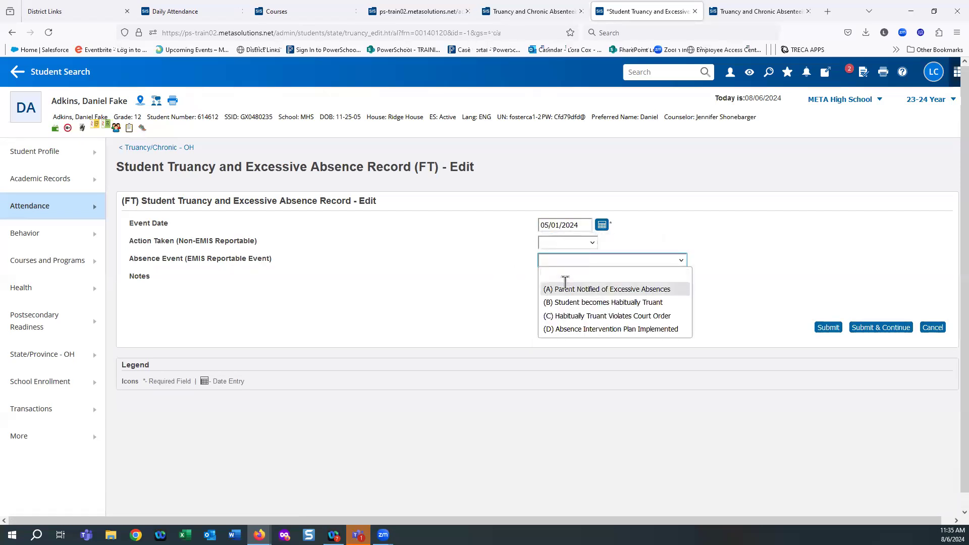
left_click(556, 289)
left_click(561, 276)
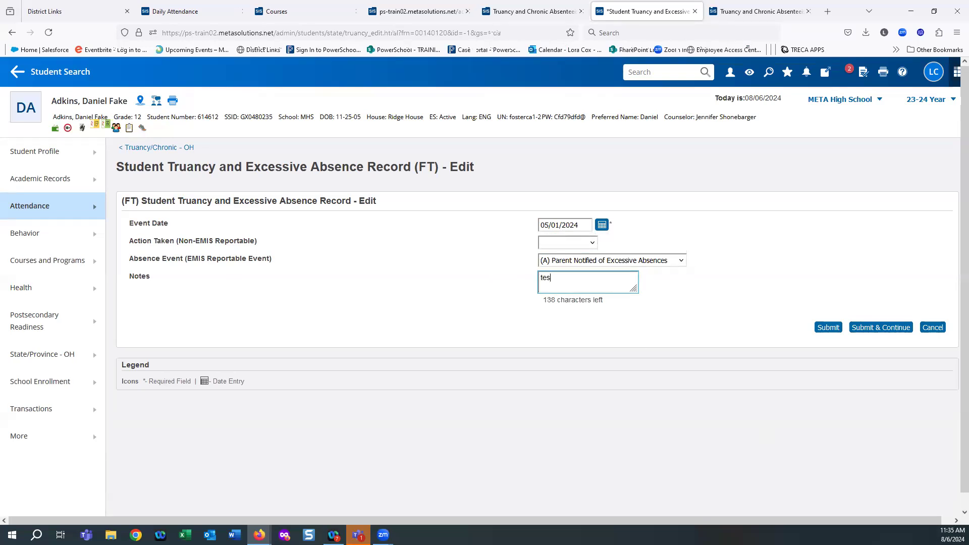
left_click(827, 327)
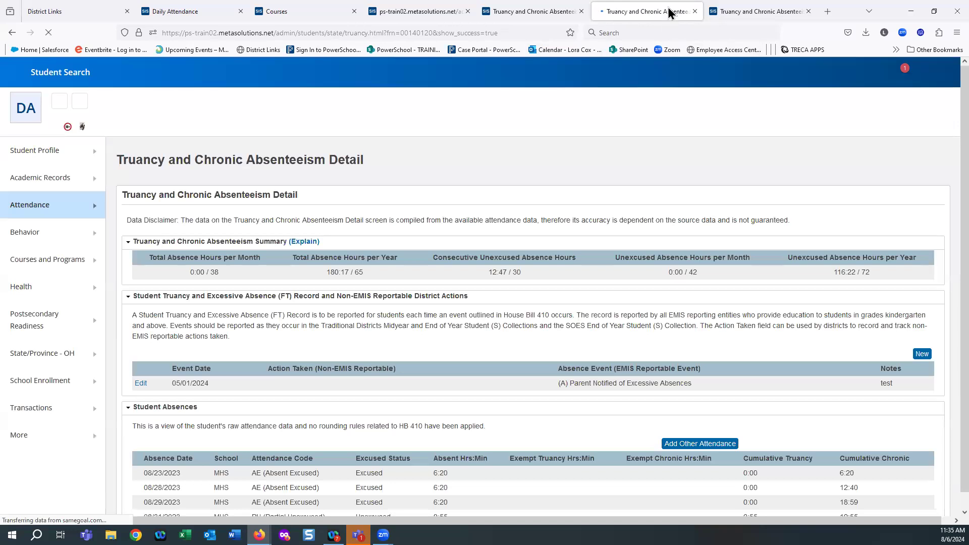
Return to the filtered student list and reapply the Total Absence Hours Per Year filter to refresh the results.
left_click(550, 13)
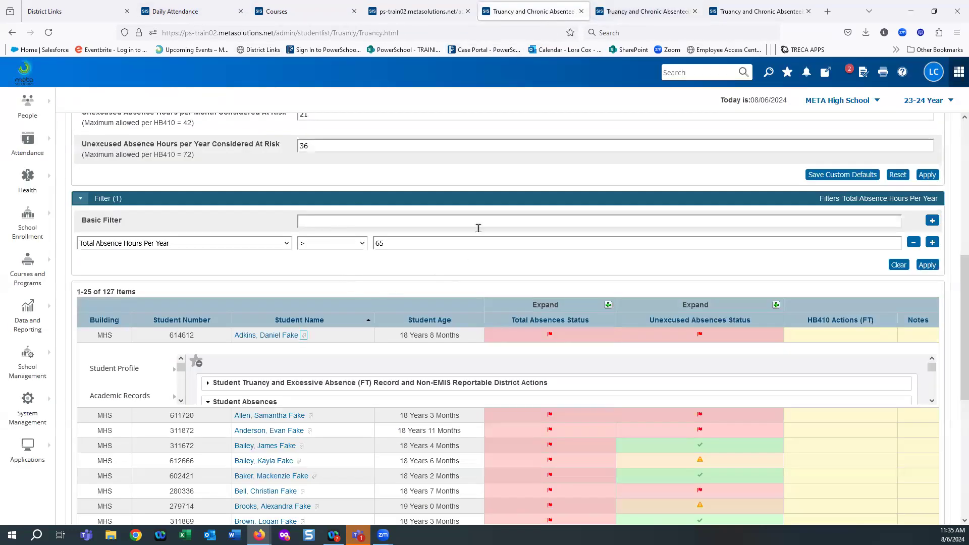
left_click(726, 12)
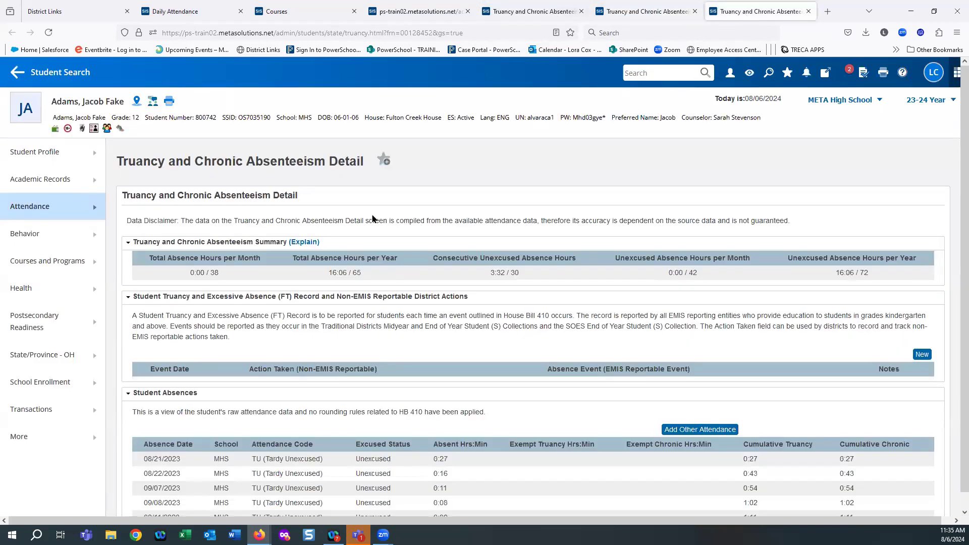
left_click(541, 15)
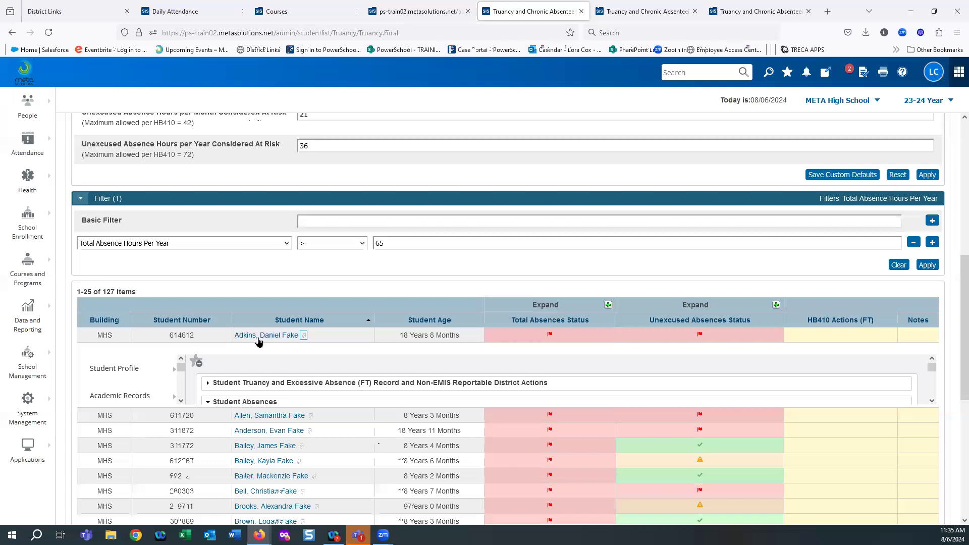
left_click(928, 265)
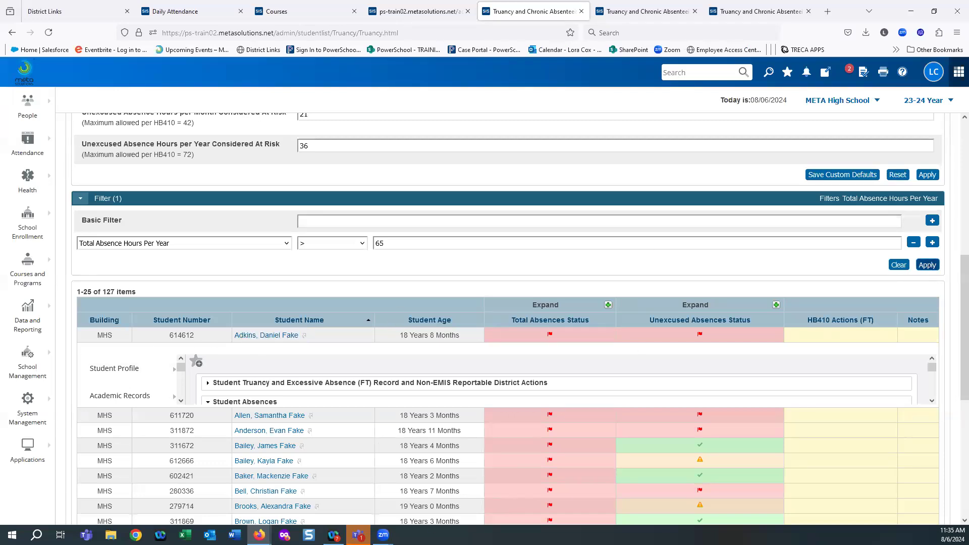
left_click(929, 267)
left_click(923, 267)
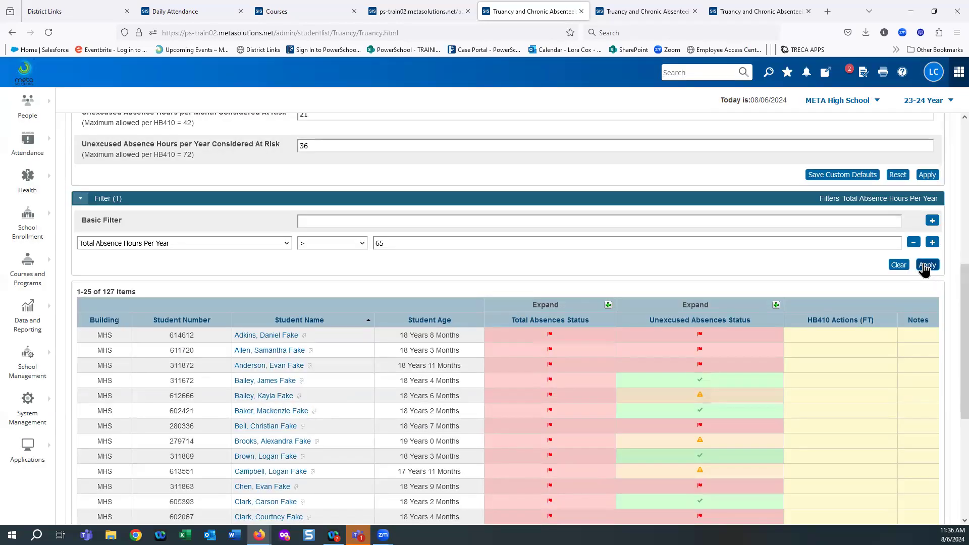
Return to the first student's Truancy and Chronic Absenteeism Detail page and check the submitted FT record.
scroll(786, 418, "up", 2)
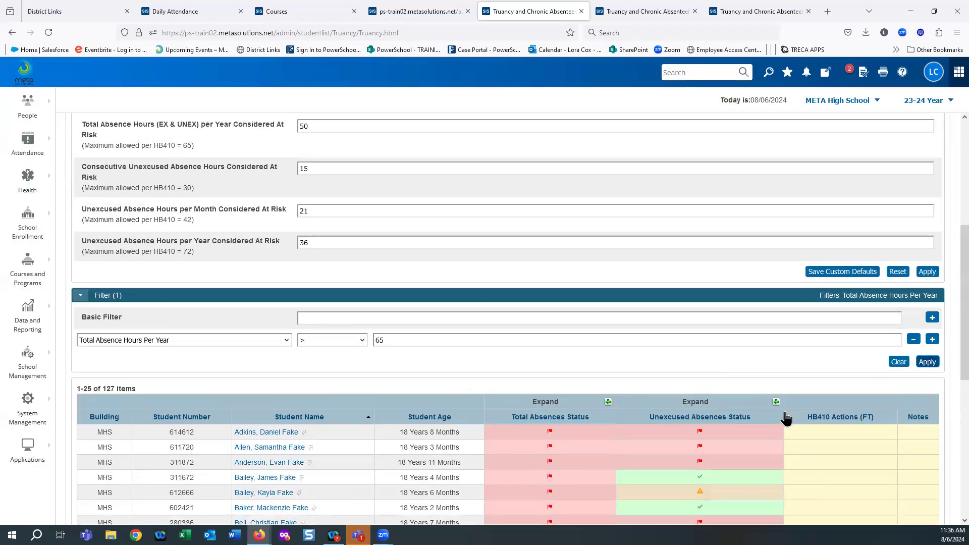
scroll(786, 418, "down", 2)
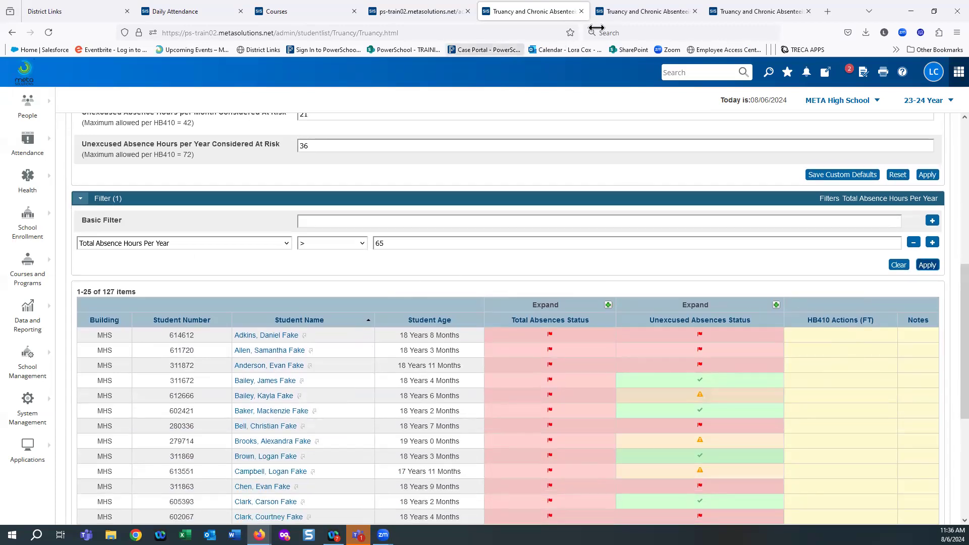
left_click(628, 16)
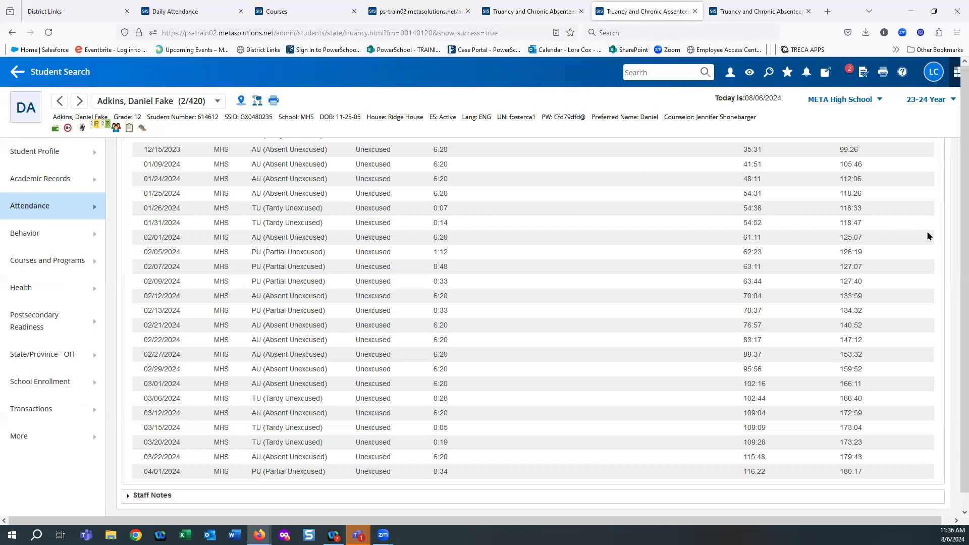
scroll(852, 272, "up", 15)
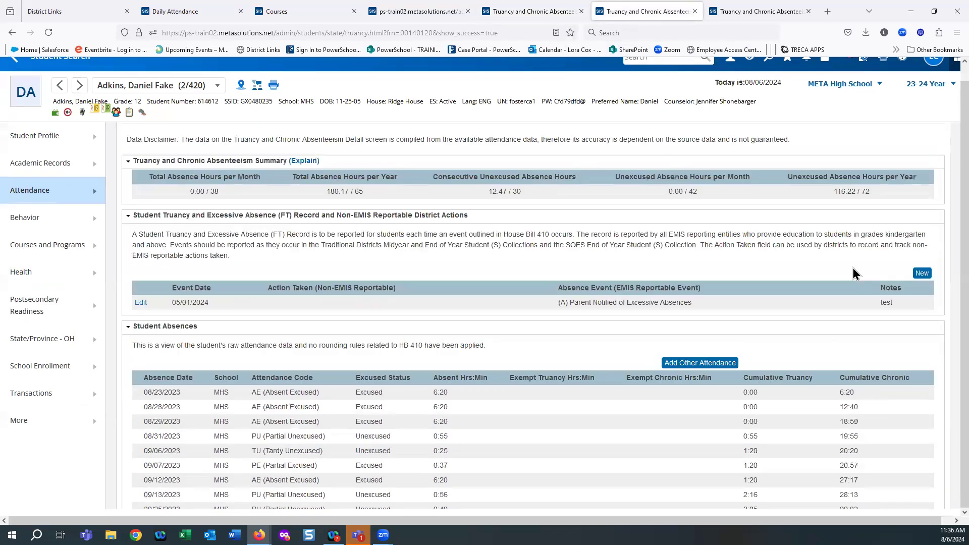
scroll(853, 268, "up", 2)
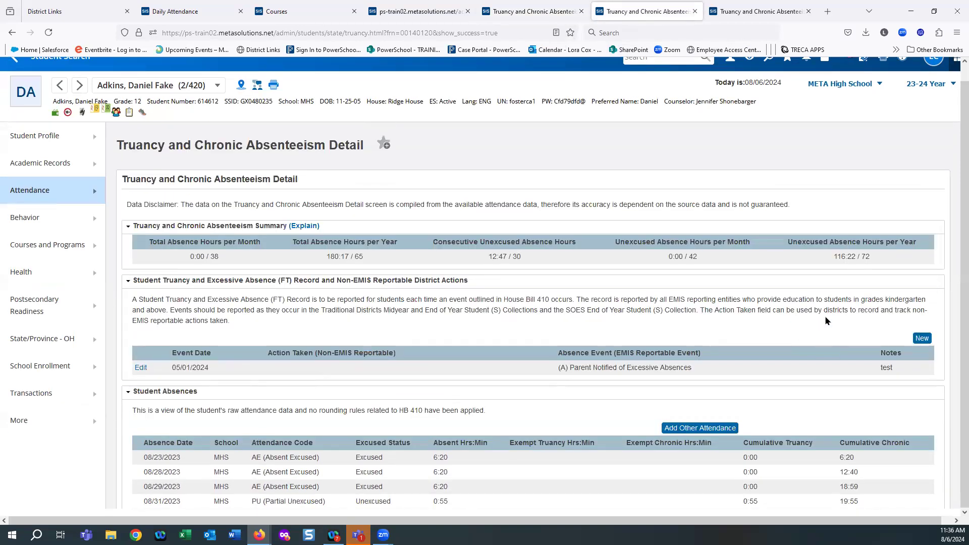
scroll(731, 117, "up", 1)
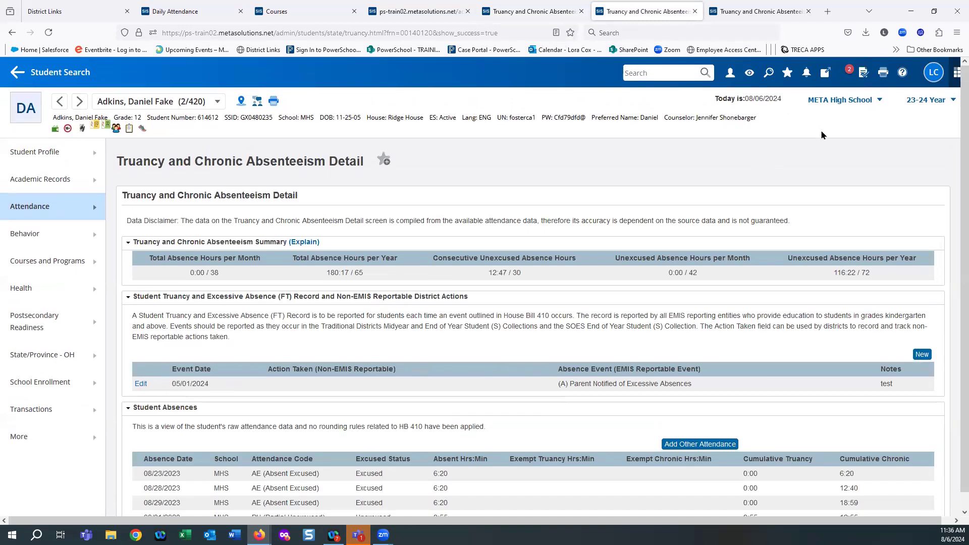
Close the other student's Truancy and Chronic Absenteeism Detail page and look over the first student's FT record and absences.
left_click(750, 8)
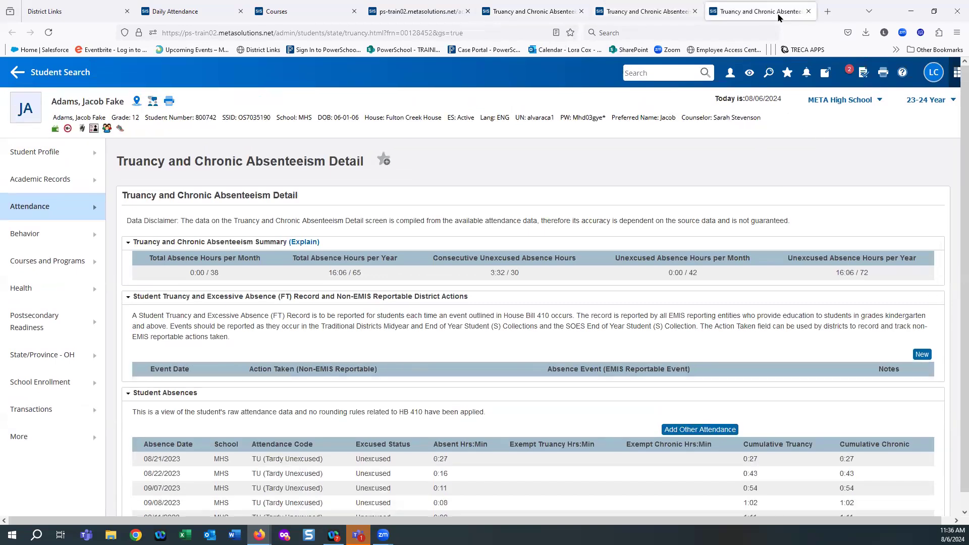
left_click(808, 11)
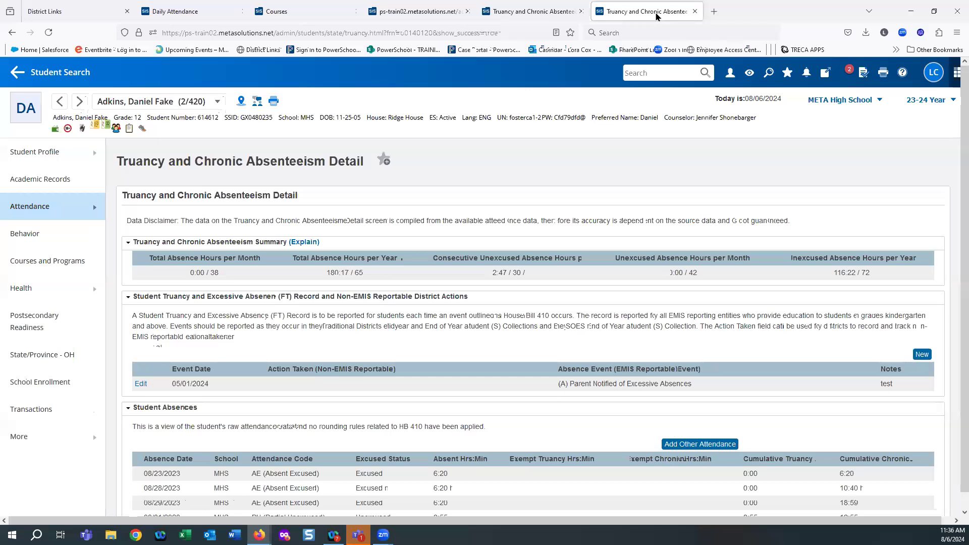
scroll(616, 255, "down", 3)
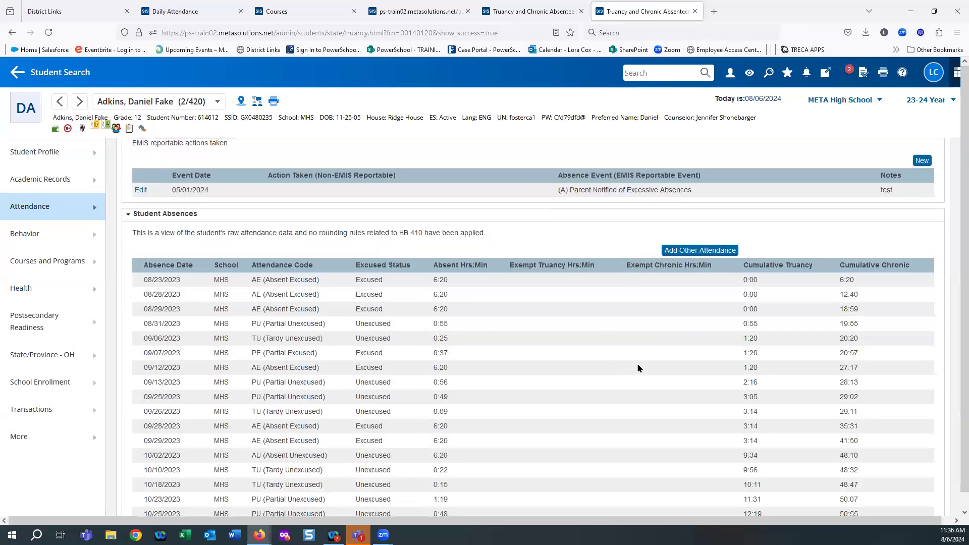
scroll(645, 365, "up", 3)
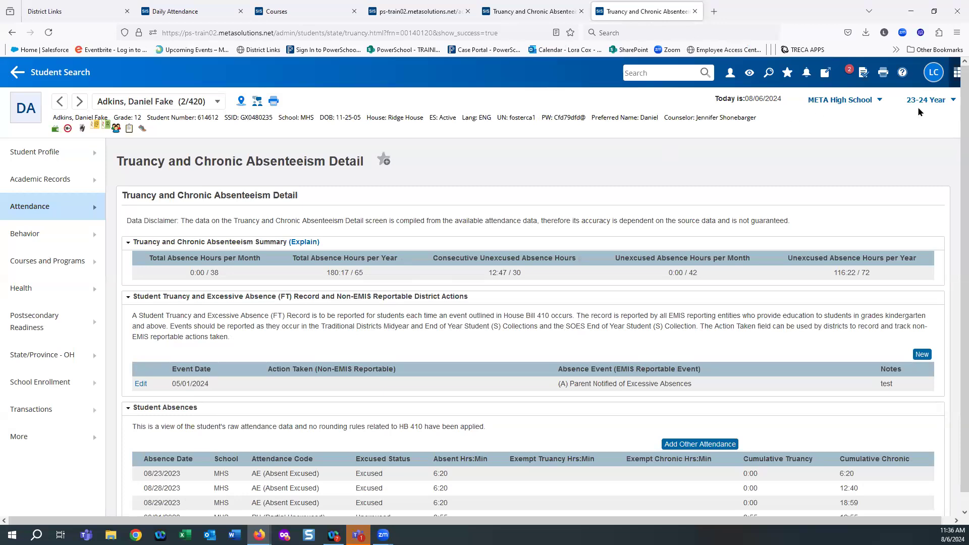
Close the Courses page and return to the filtered Truancy and Chronic Absenteeism Summary.
left_click(399, 19)
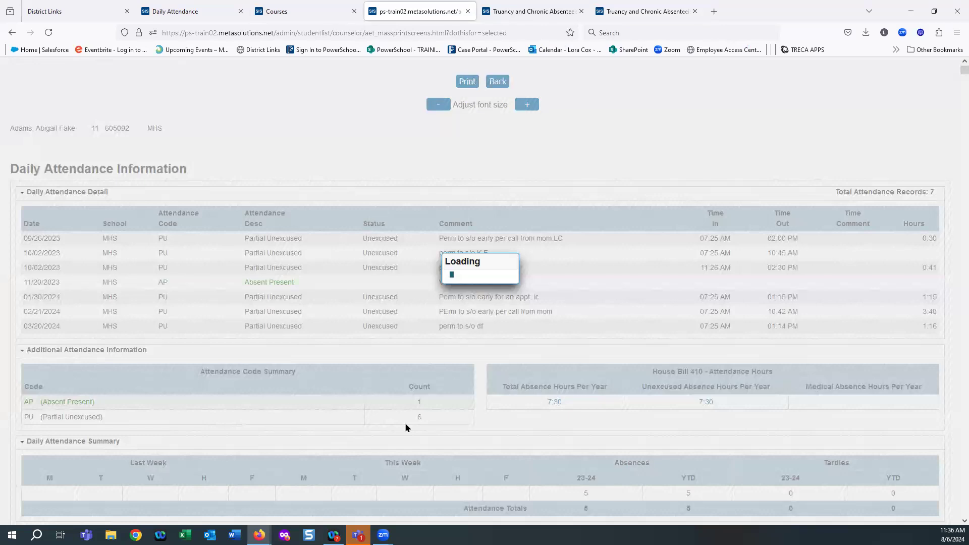
left_click(310, 11)
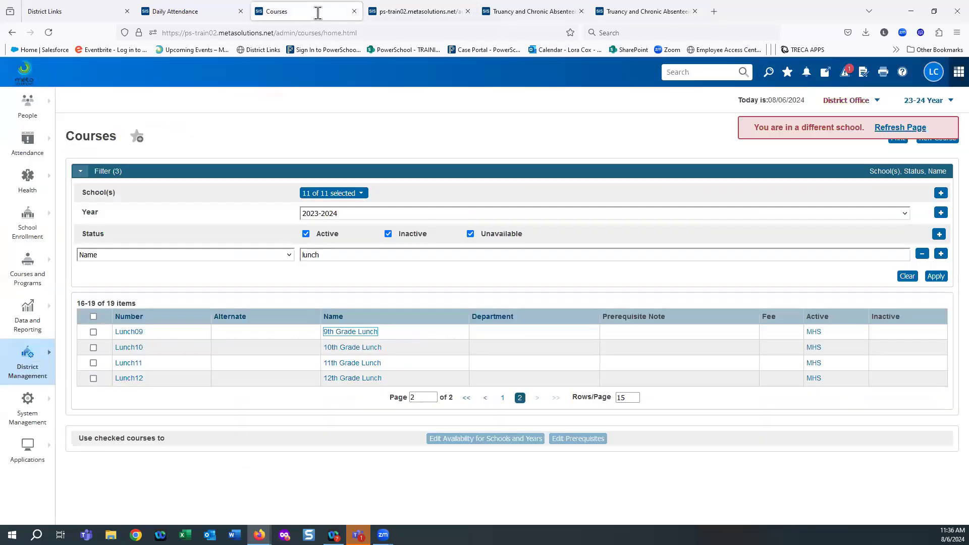
left_click(354, 11)
left_click(416, 11)
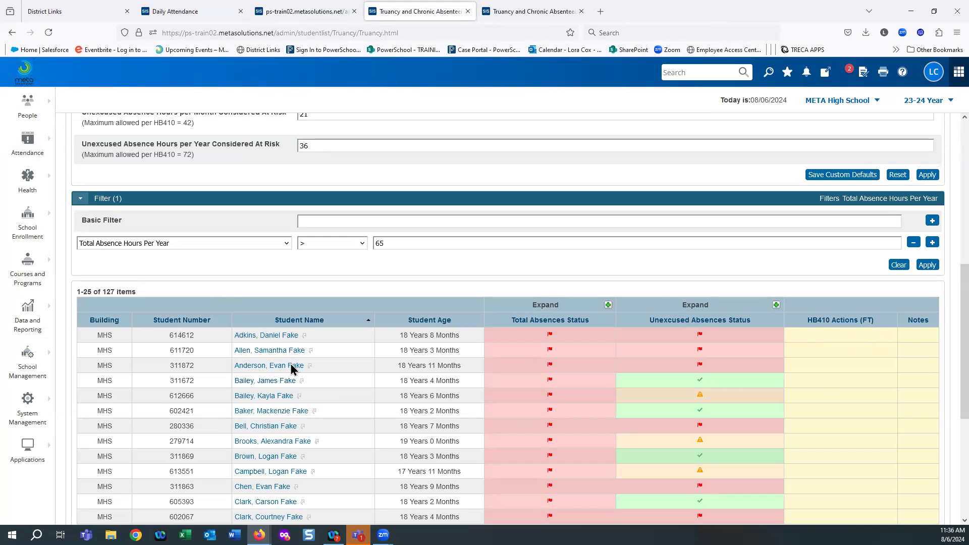
Review the thresholds and filtered student list, and set the filtered students as the current selection.
scroll(453, 376, "down", 5)
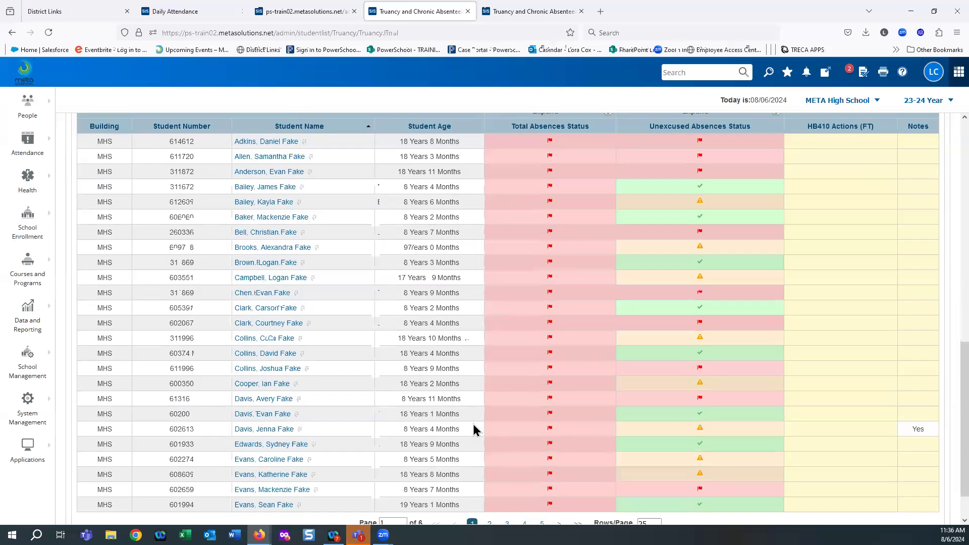
scroll(477, 429, "up", 8)
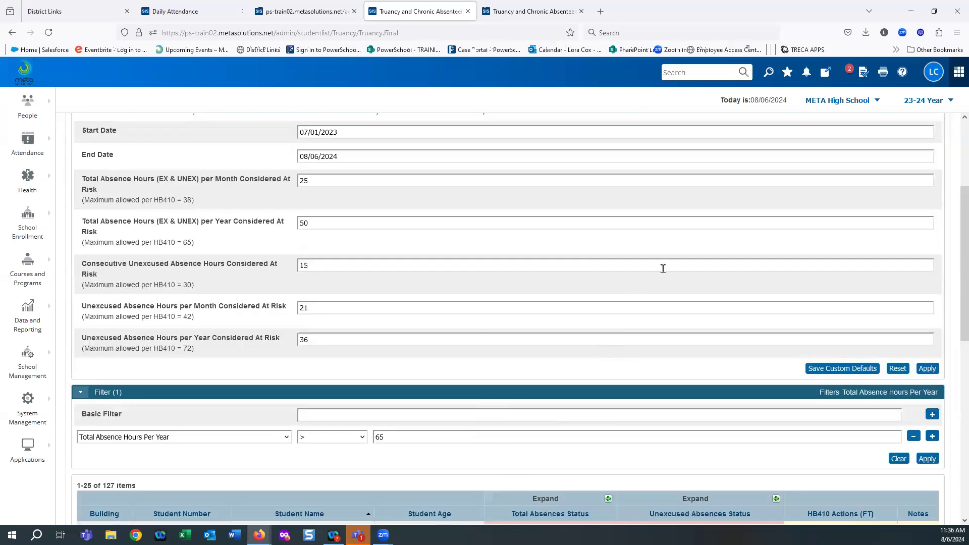
scroll(682, 260, "down", 8)
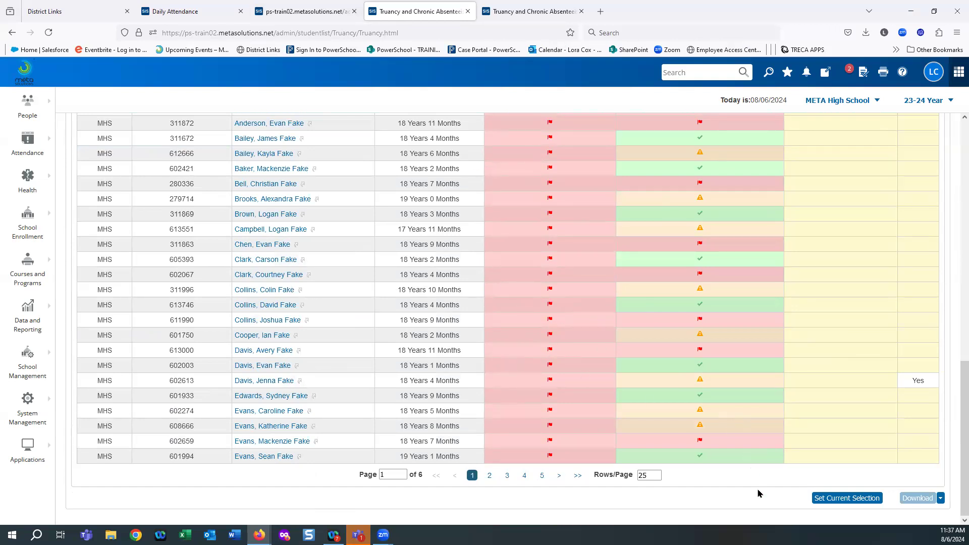
left_click(849, 499)
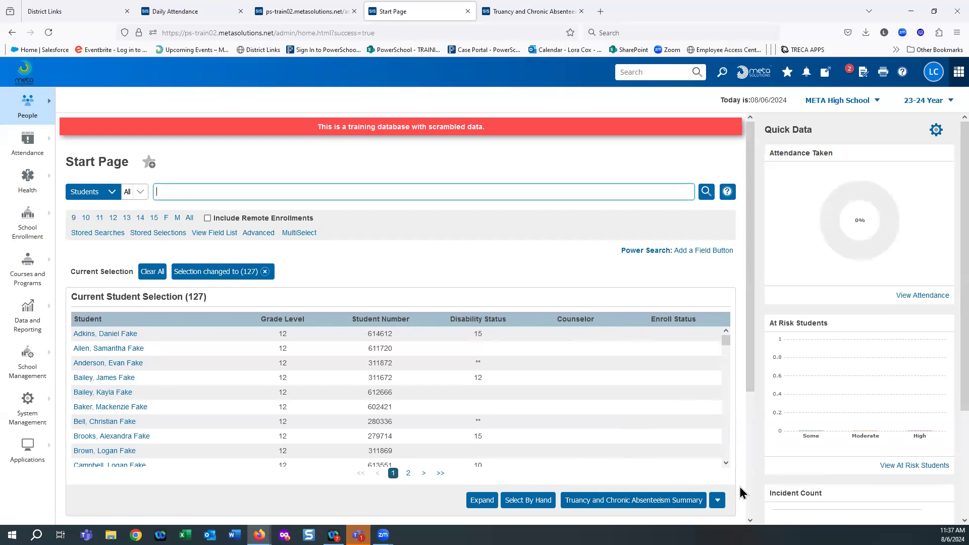
Open Mass Print a Student Screen for the selected students and examine which student screens can be printed.
left_click(719, 501)
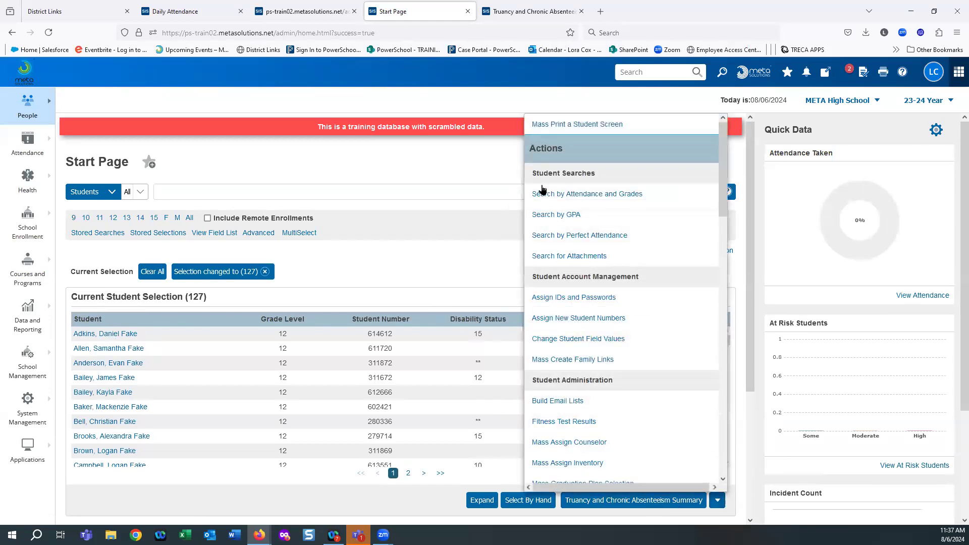
left_click(555, 127)
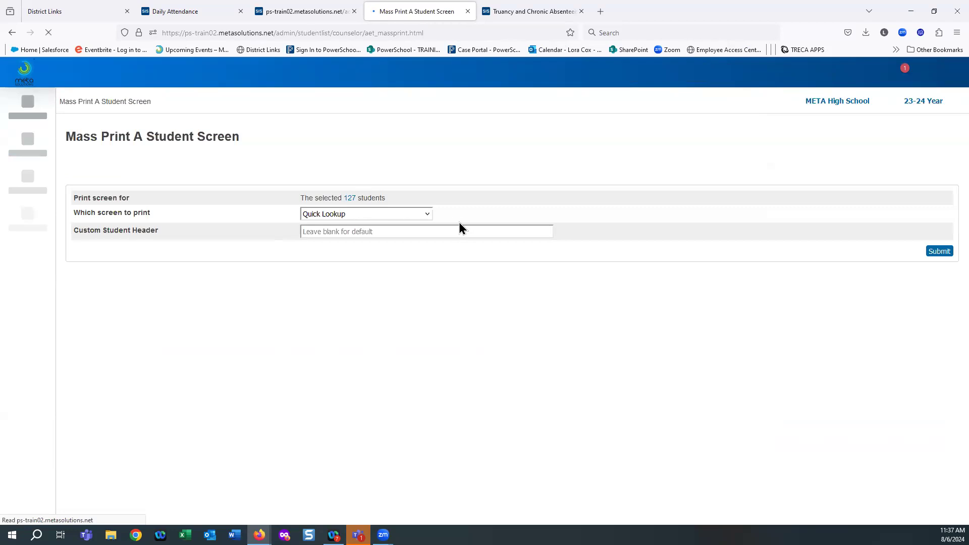
left_click(428, 212)
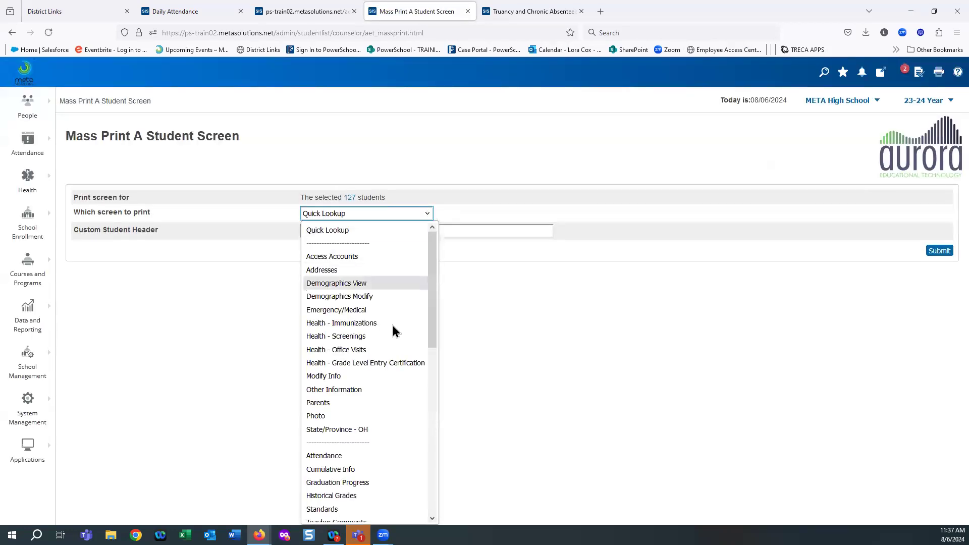
scroll(389, 352, "down", 10)
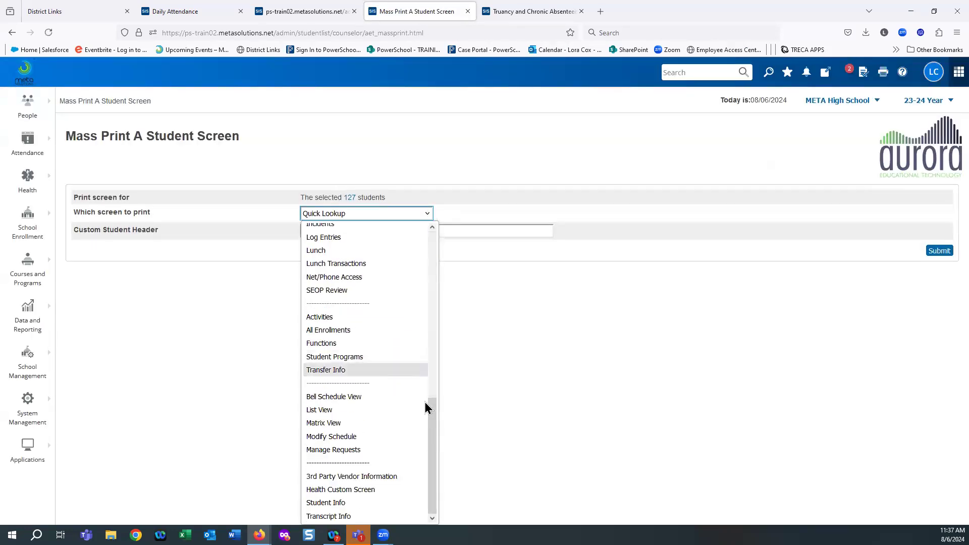
scroll(390, 448, "up", 6)
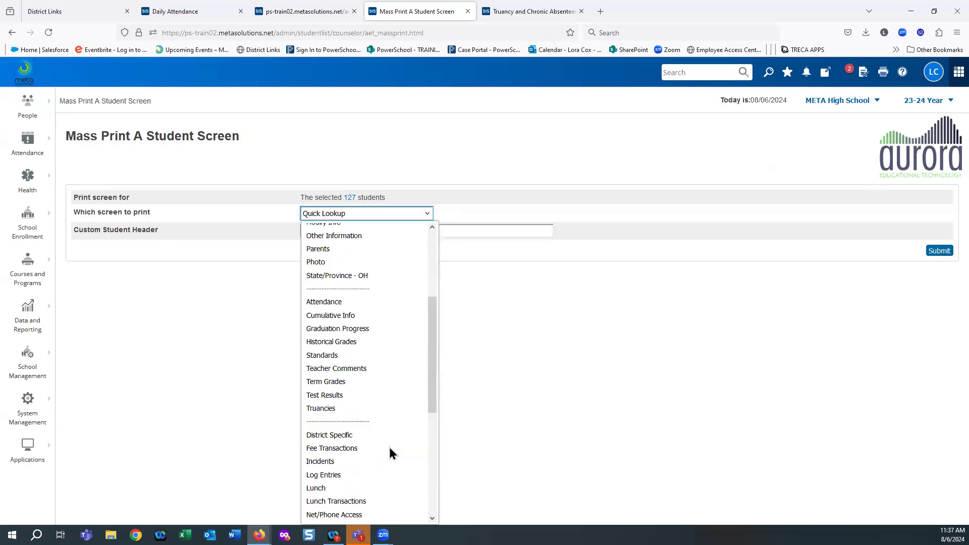
scroll(384, 345, "up", 4)
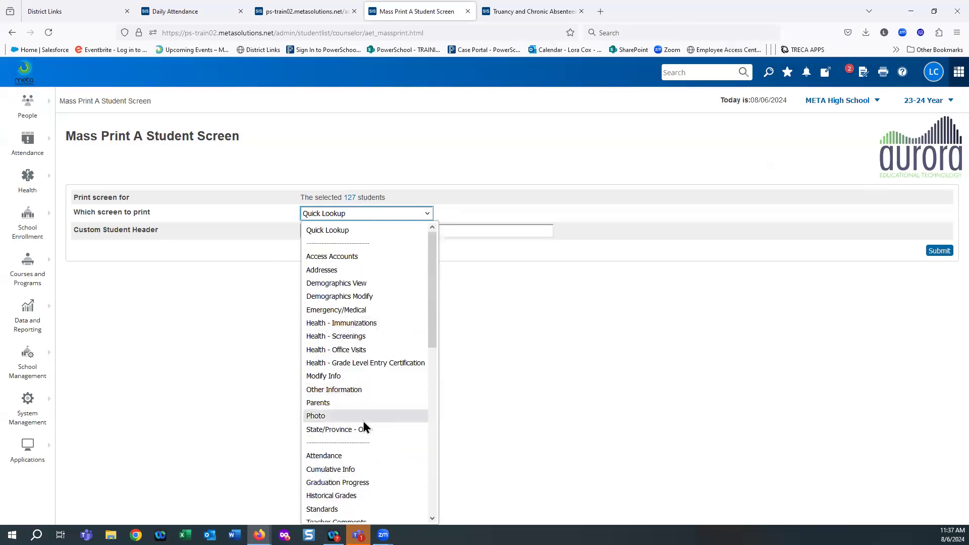
scroll(365, 427, "down", 2)
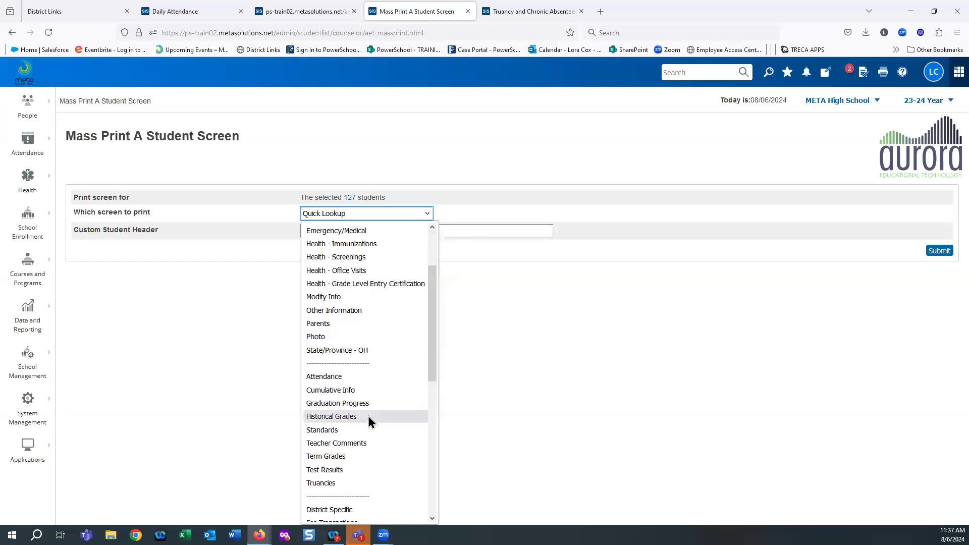
scroll(367, 416, "down", 6)
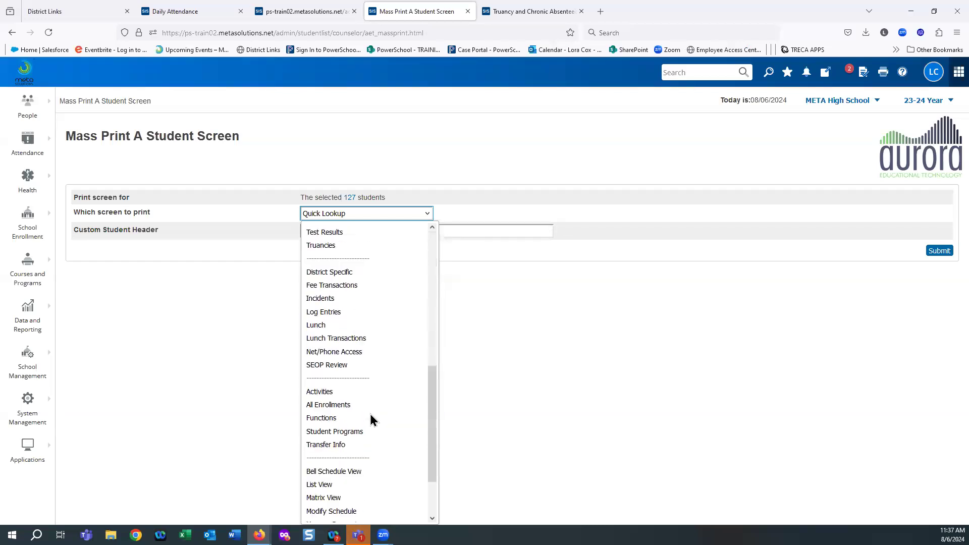
scroll(382, 395, "down", 2)
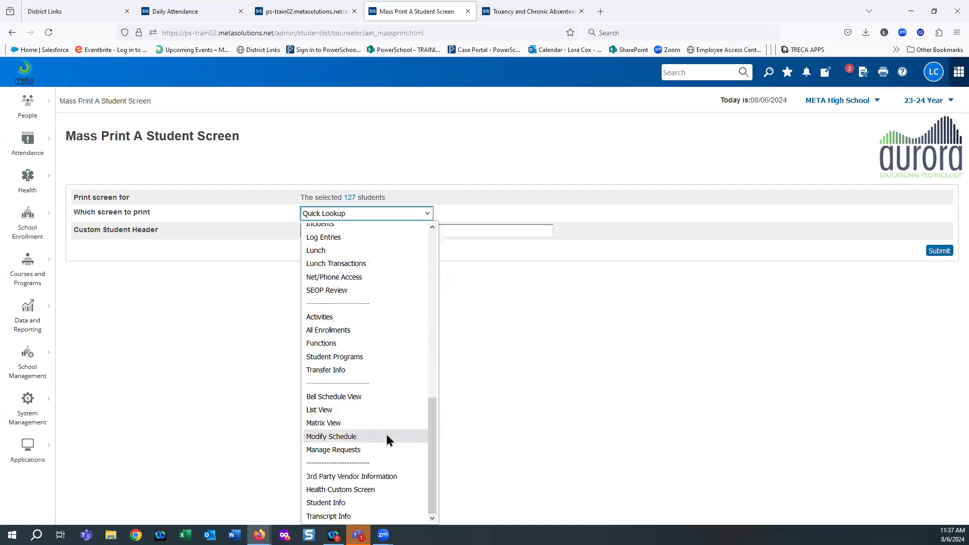
left_click(562, 335)
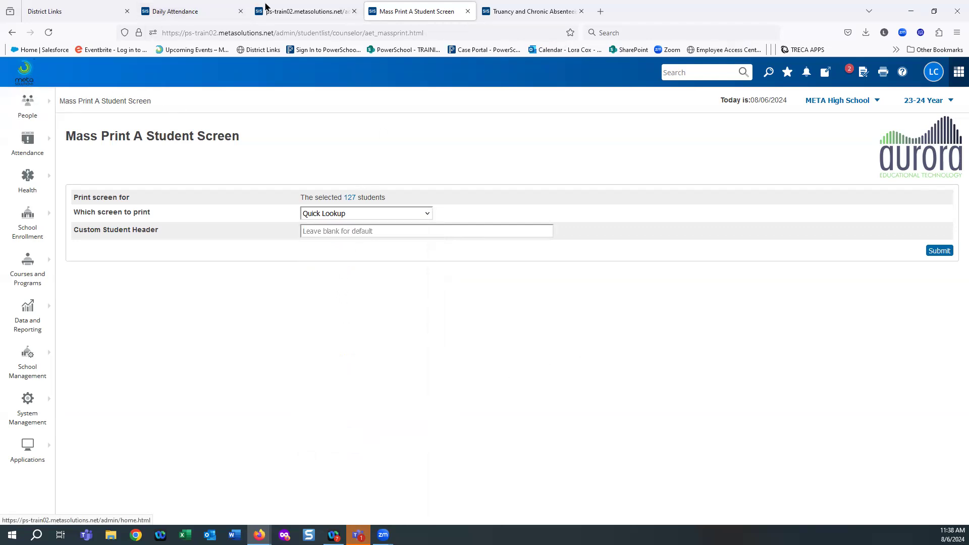
left_click(519, 11)
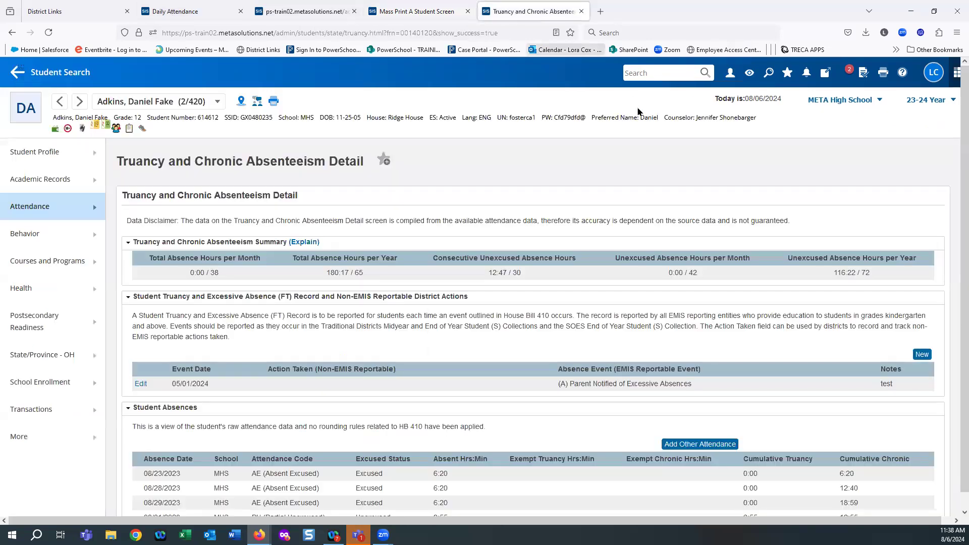
left_click(423, 11)
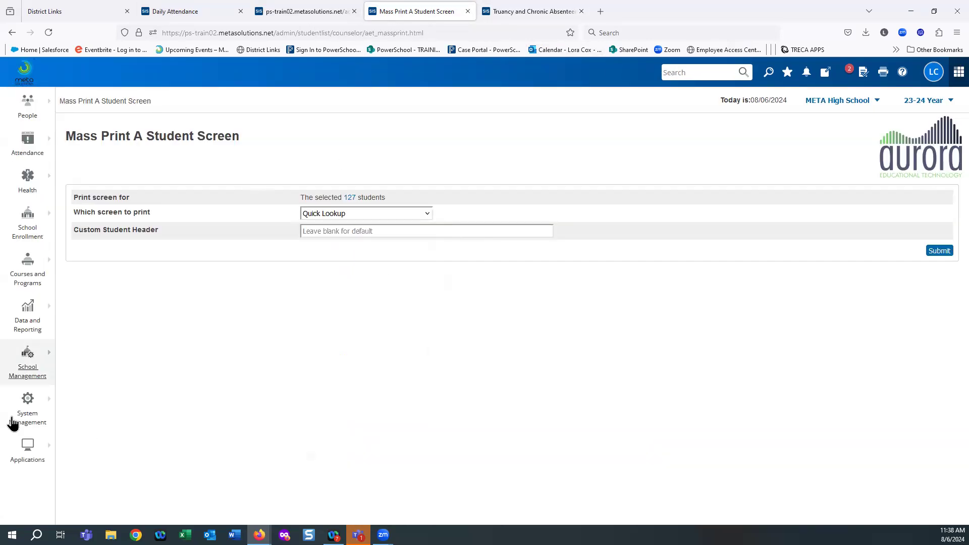
Return to the Start Page and open the Truancy and Chronic Absenteeism Summary for the current student selection.
left_click(24, 72)
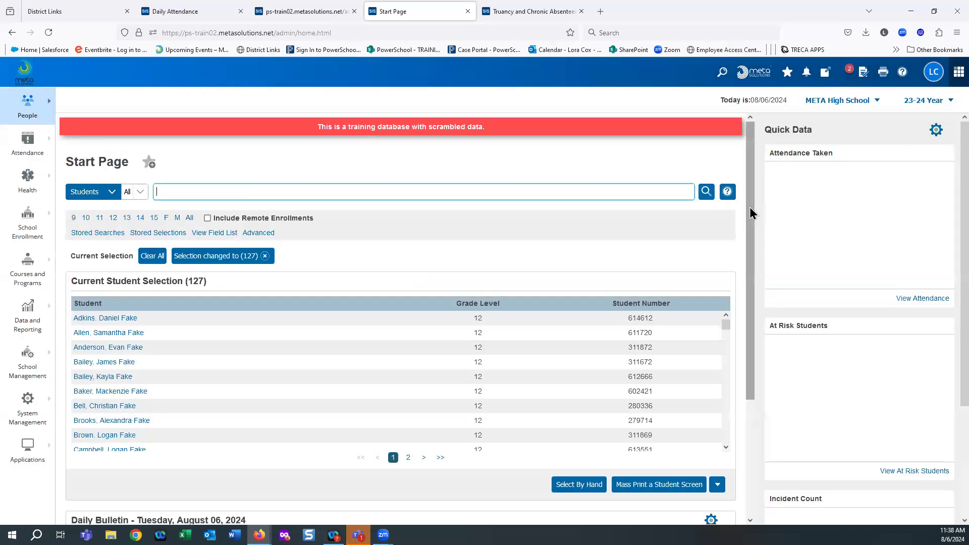
left_click_drag(754, 210, 737, 444)
left_click(717, 322)
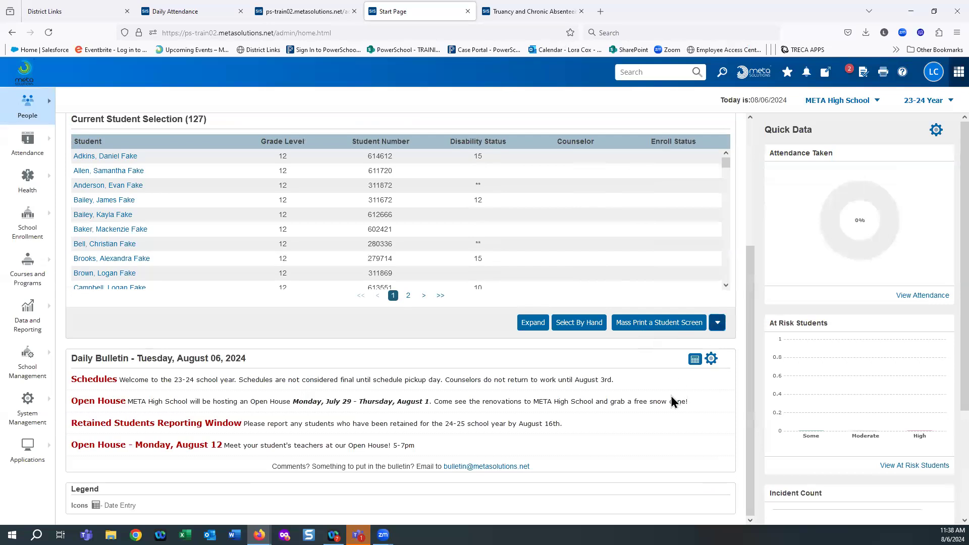
scroll(651, 429, "down", 5)
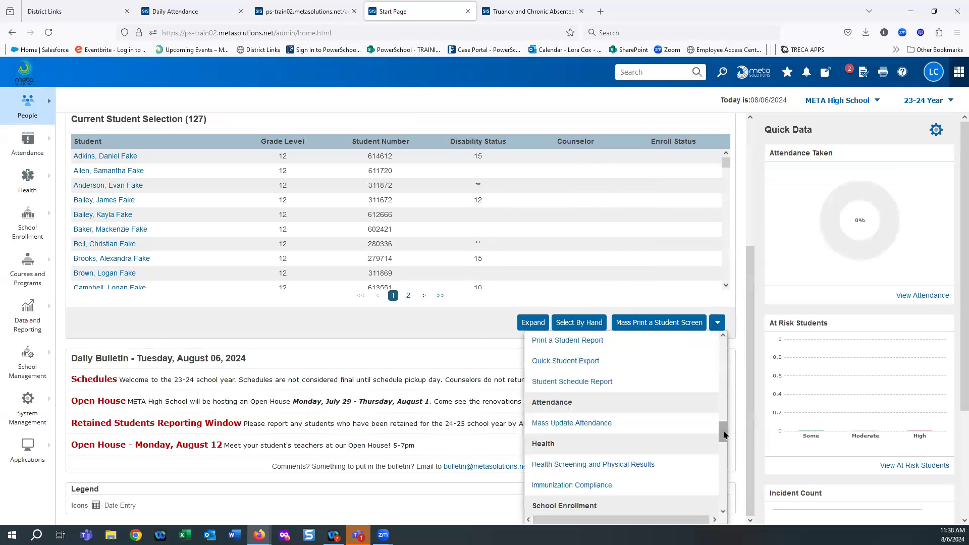
left_click_drag(723, 427, 724, 489)
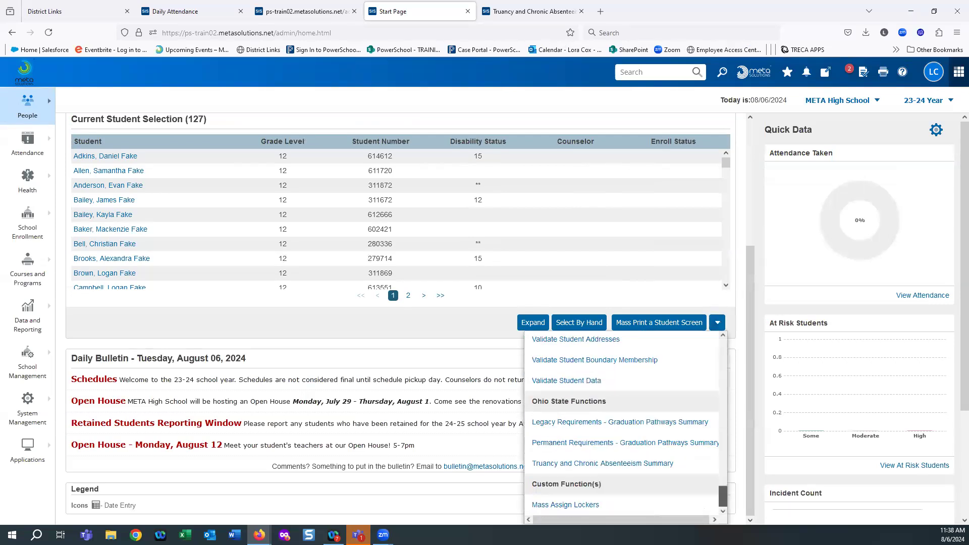
left_click(550, 462)
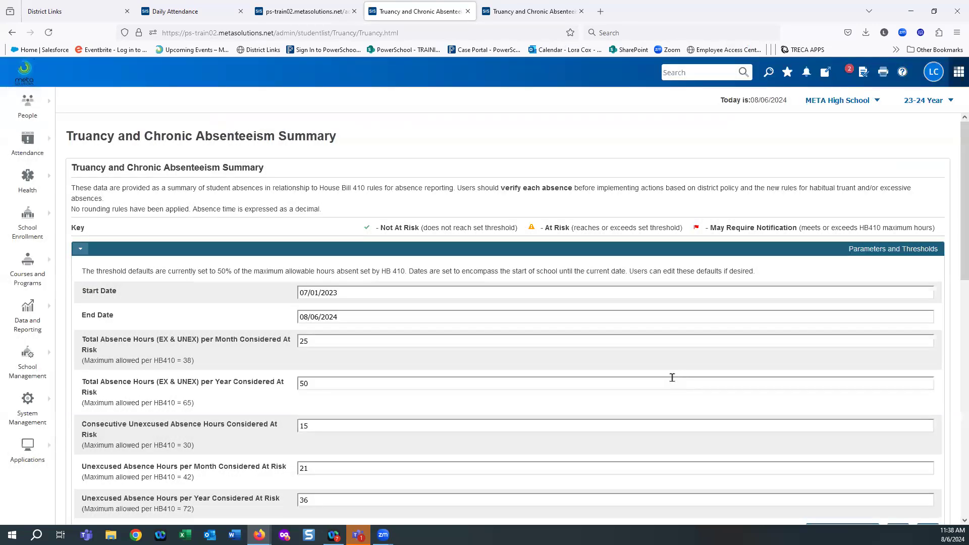
scroll(498, 431, "down", 3)
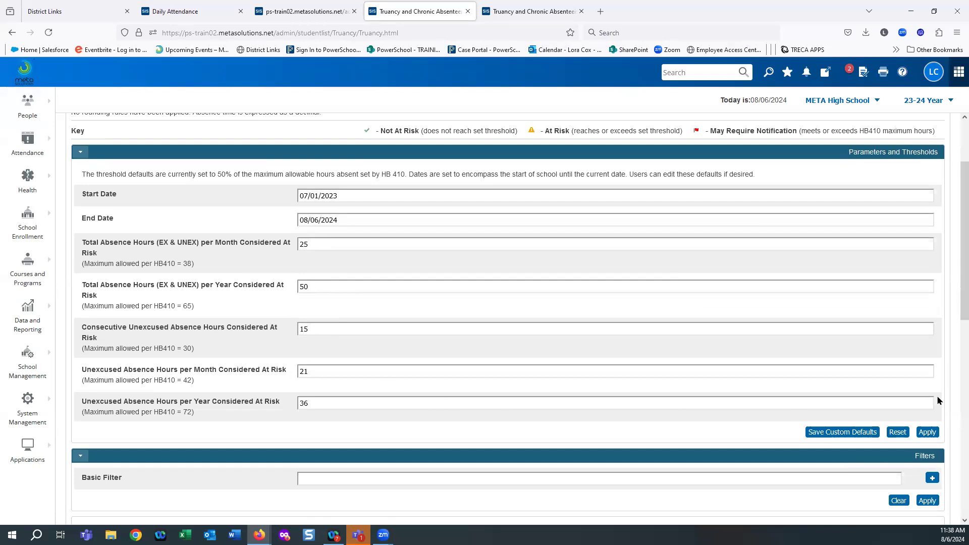
Download the Truancy and Chronic Absenteeism Summary list as an Excel spreadsheet and save it in the Downloads folder.
scroll(955, 417, "down", 3)
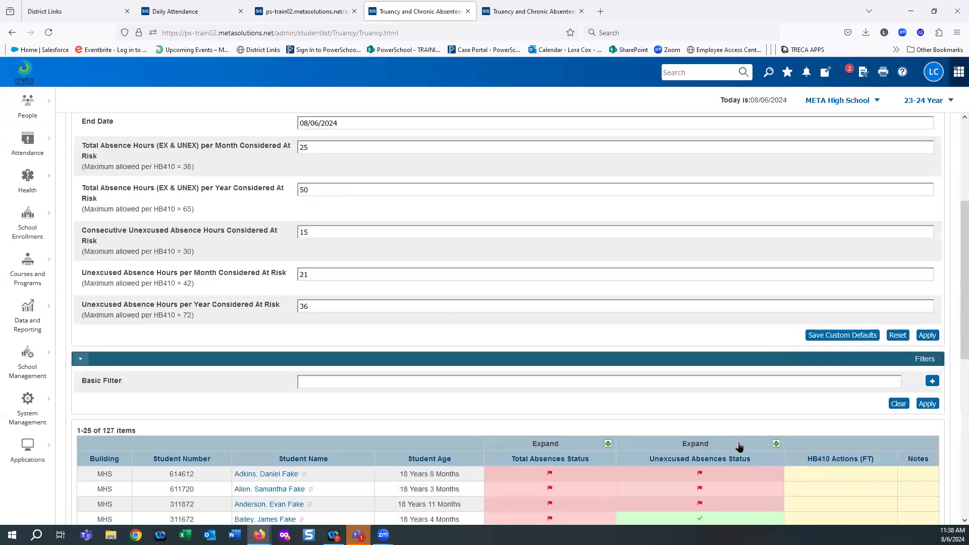
scroll(852, 452, "down", 10)
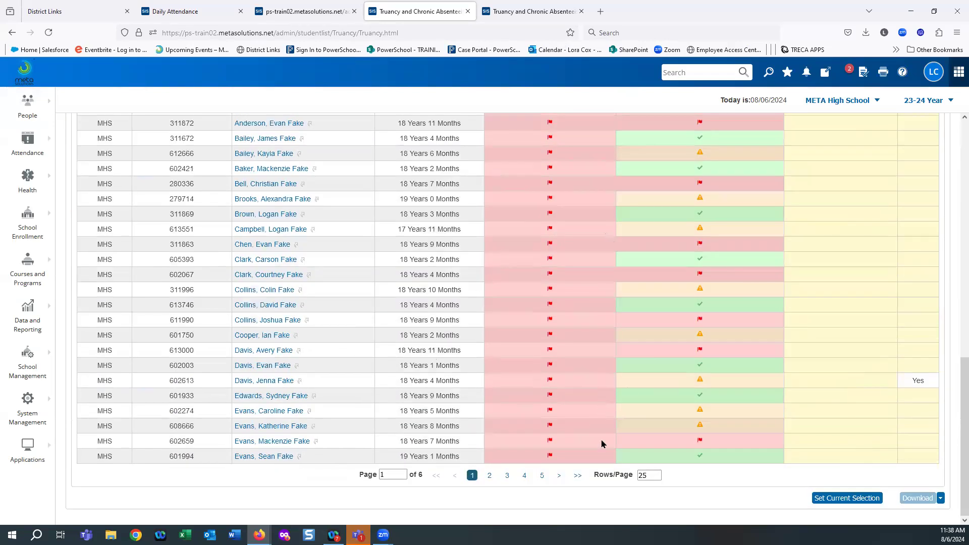
left_click(941, 499)
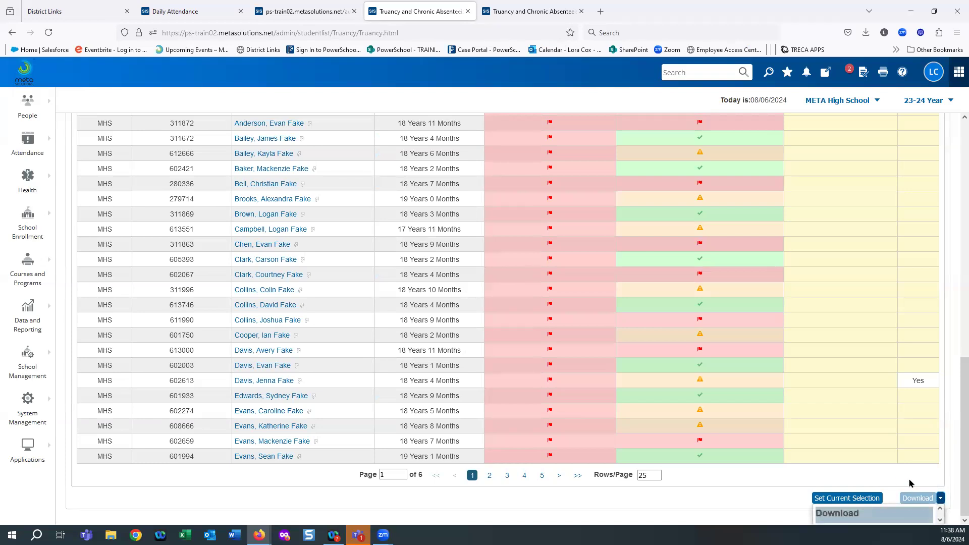
left_click(831, 513)
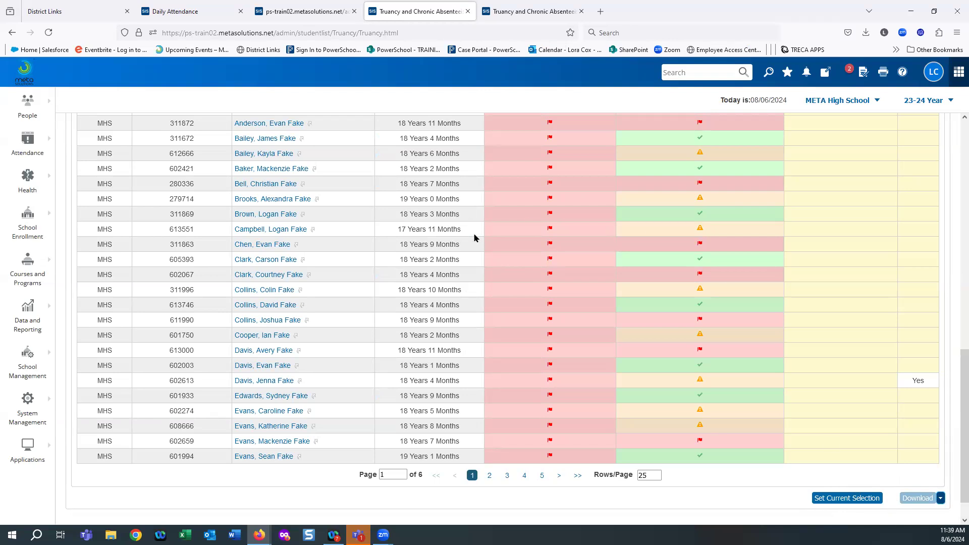
left_click(866, 32)
left_click(867, 33)
scroll(878, 353, "down", 2)
left_click(942, 465)
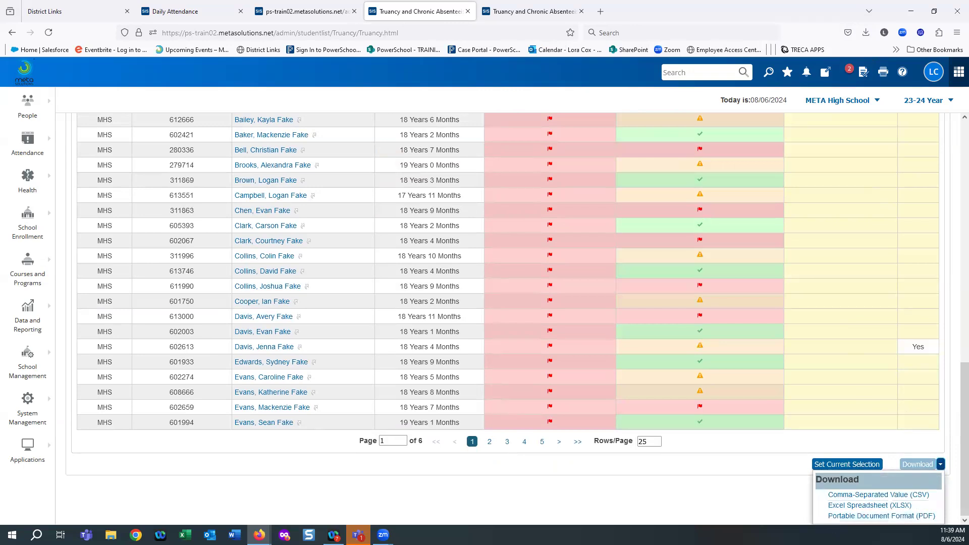
left_click(832, 506)
left_click(898, 466)
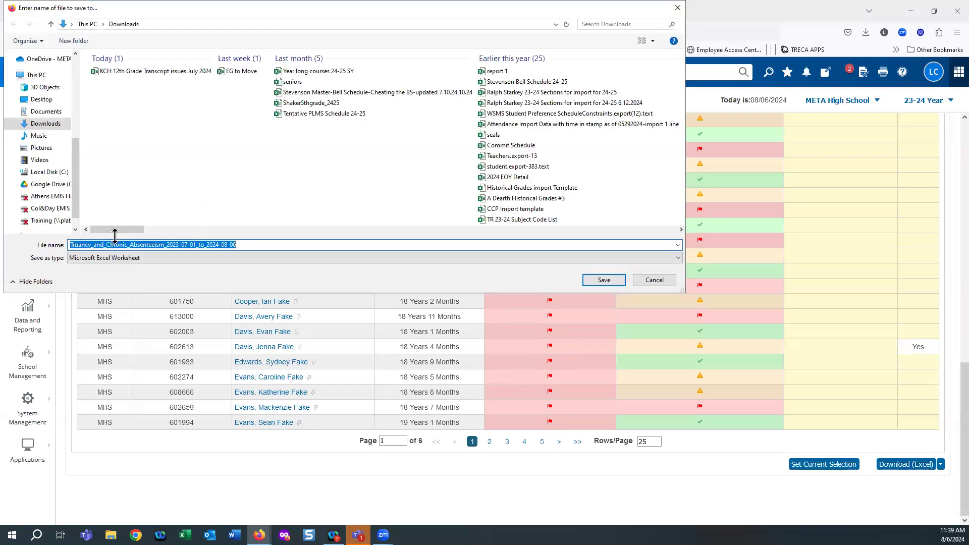
left_click(36, 125)
left_click(602, 280)
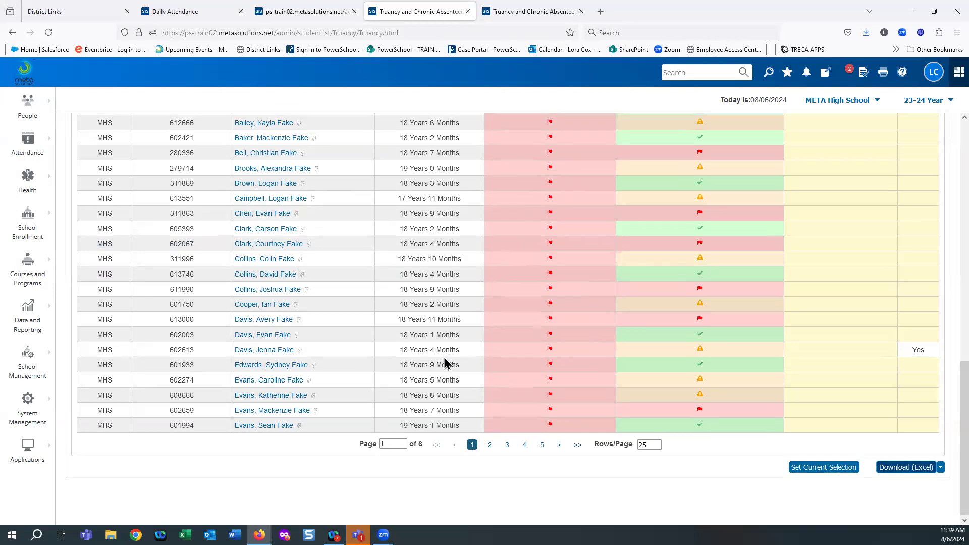
Return to the Start Page with the current student selection and open the Absentee Report.
scroll(444, 357, "up", 8)
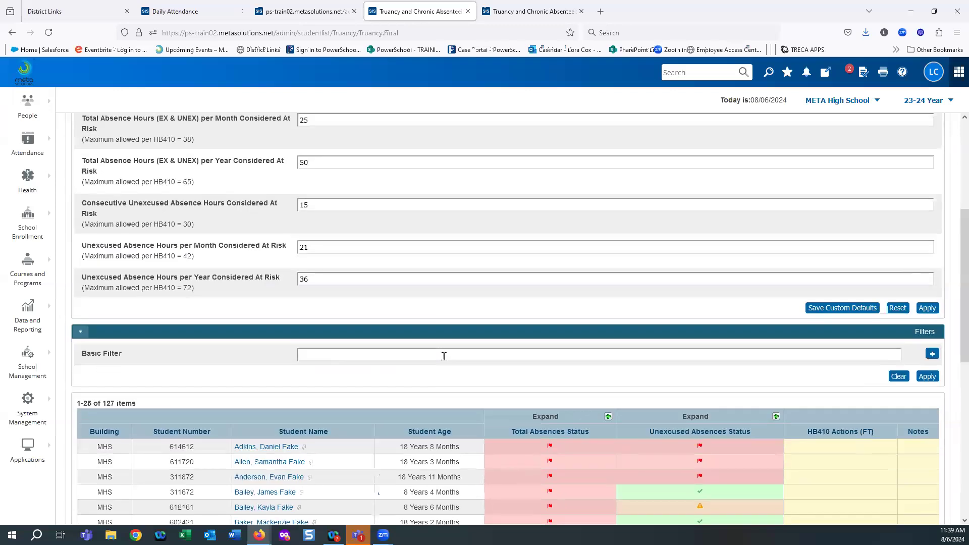
scroll(443, 356, "up", 2)
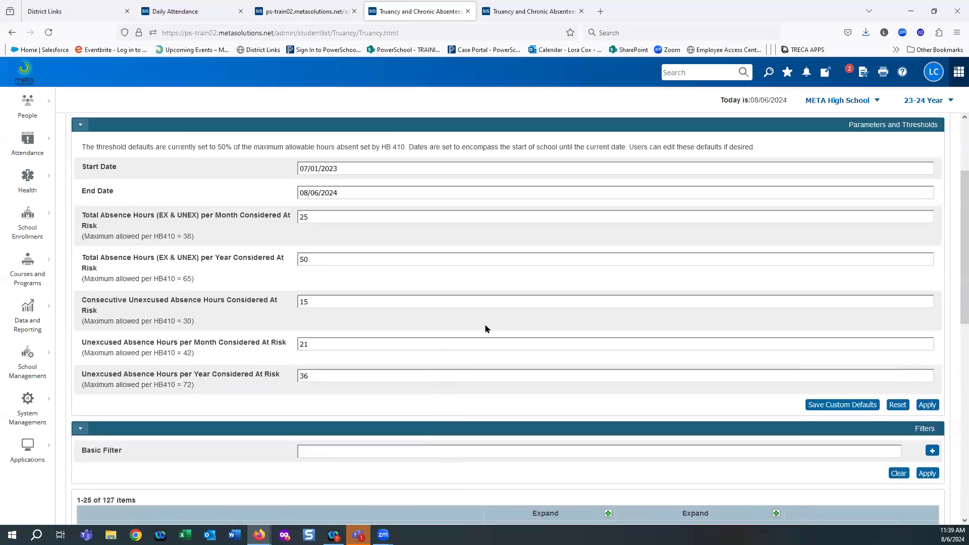
scroll(486, 329, "up", 2)
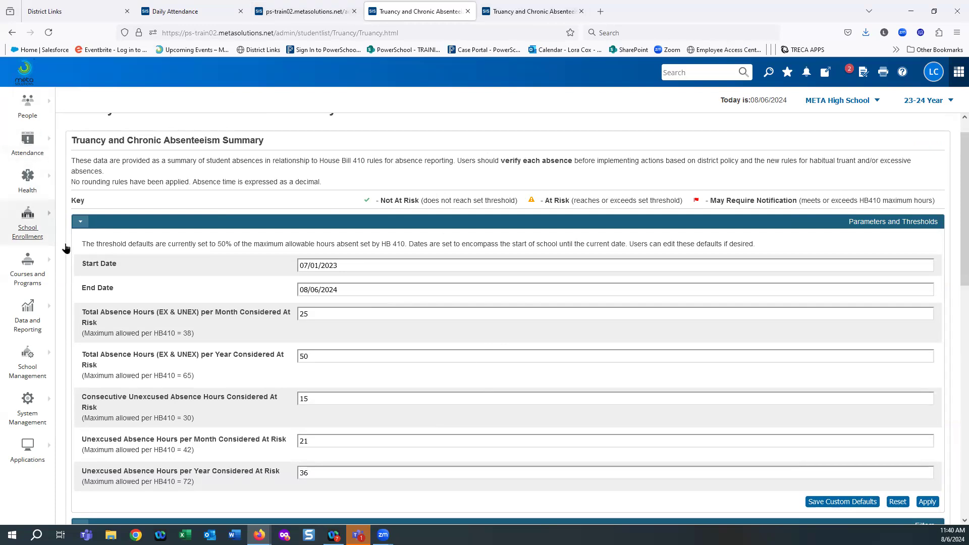
left_click(28, 147)
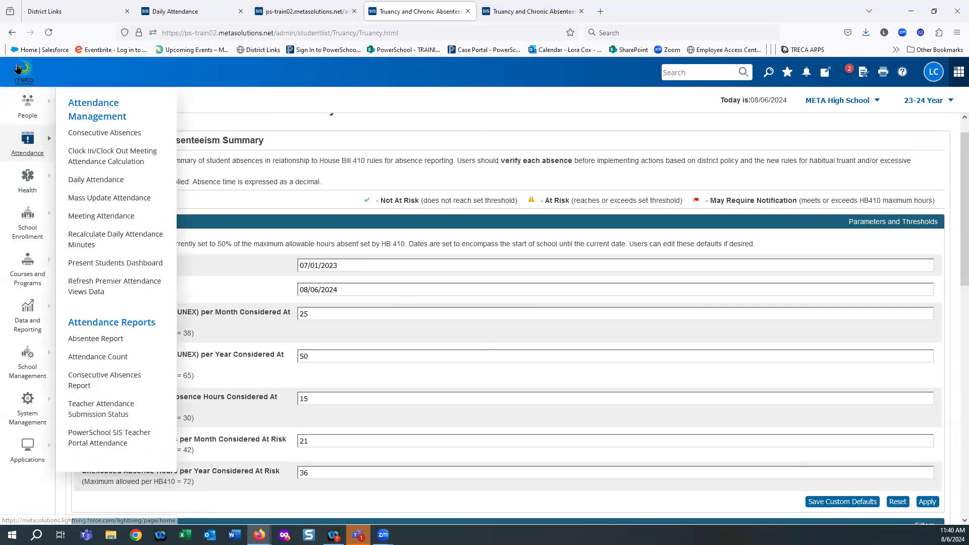
left_click(28, 137)
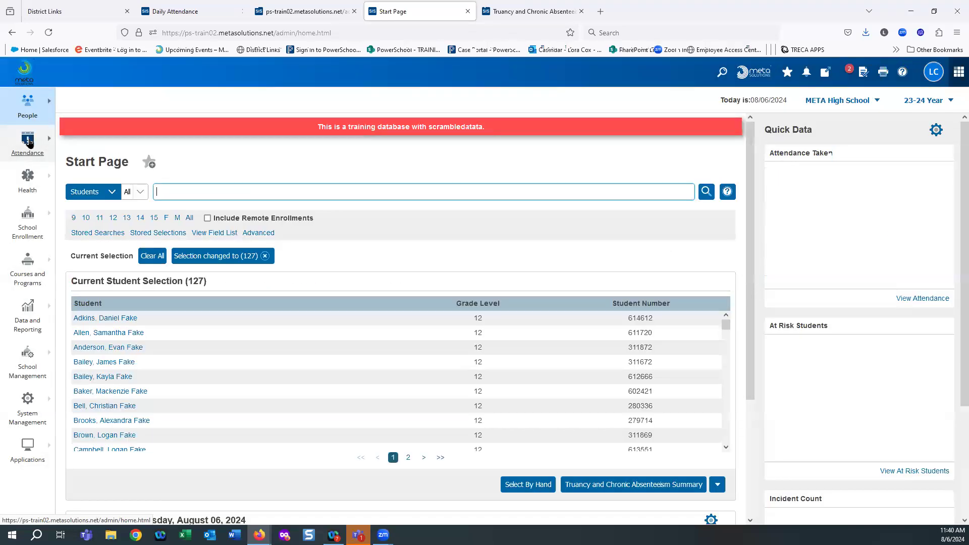
left_click(28, 143)
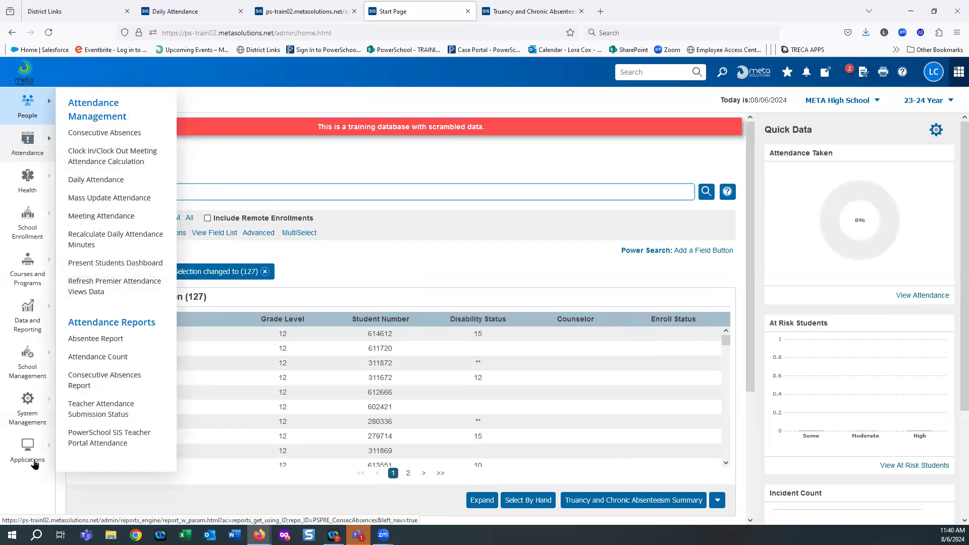
left_click(89, 342)
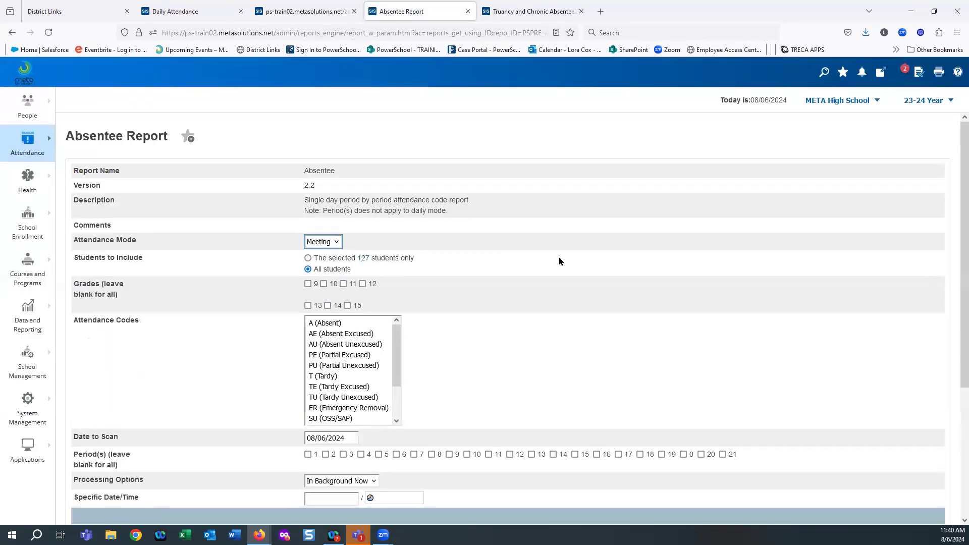
Set the report's attendance mode to Daily and include the selected students only.
left_click(337, 242)
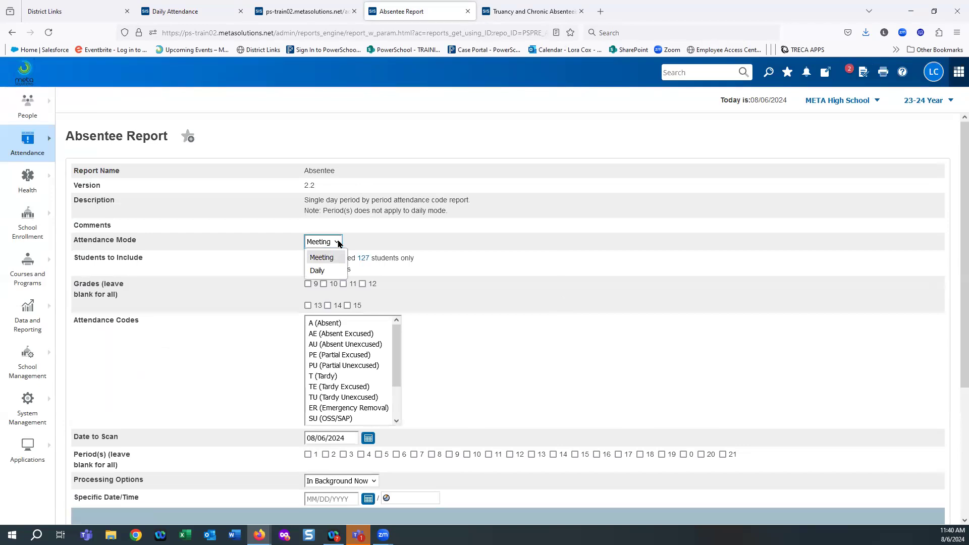
left_click(320, 271)
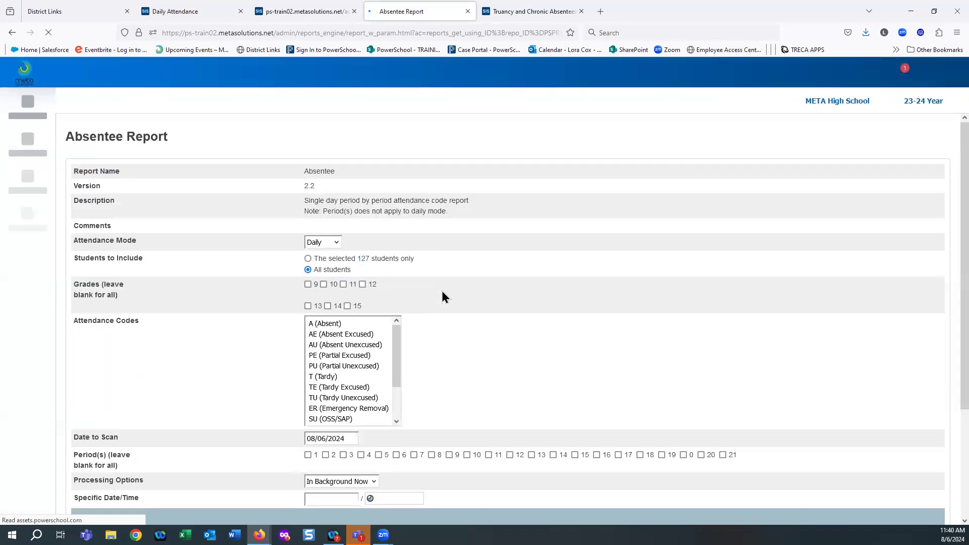
left_click(307, 258)
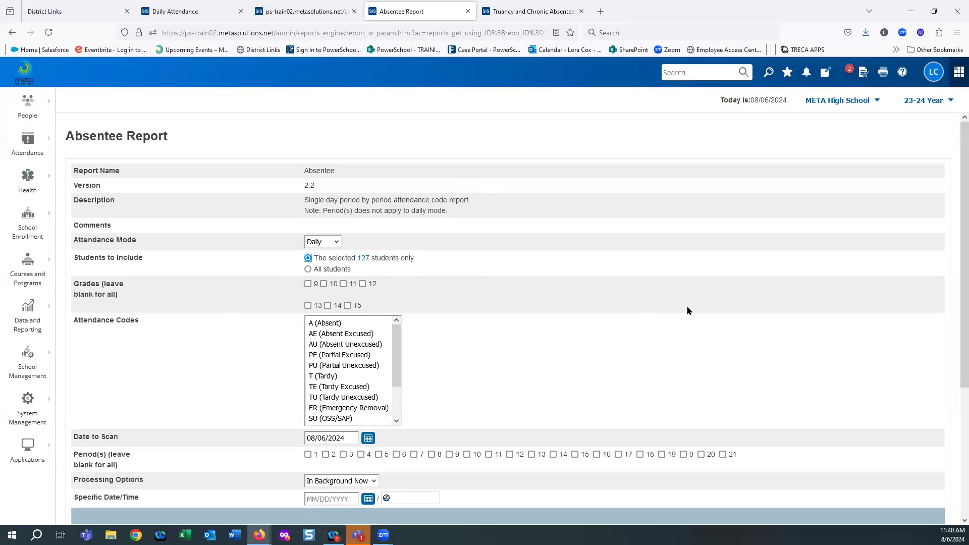
Select the attendance codes A (Absent), AE (Absent Excused), AU (Absent Unexcused) and ER (Emergency Removal) for the report.
scroll(659, 335, "down", 2)
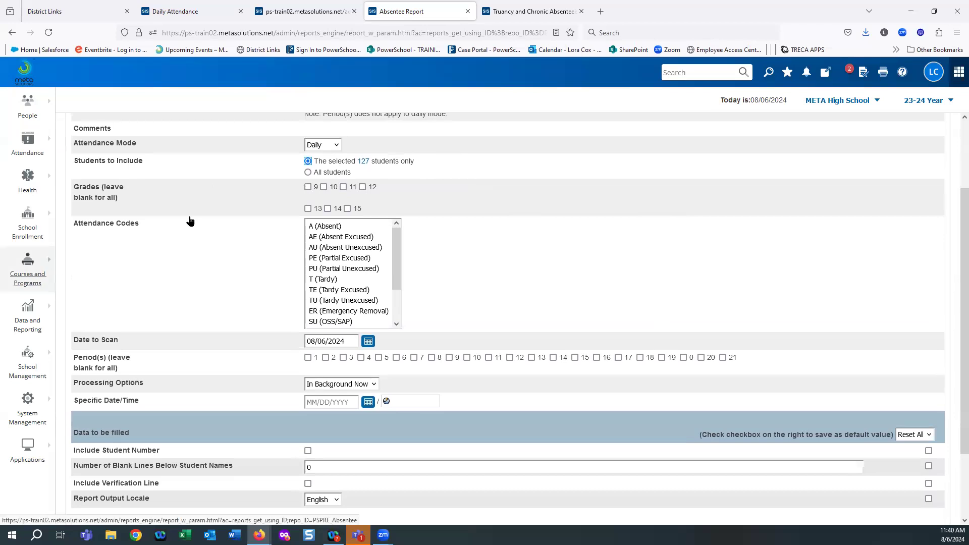
left_click(396, 240)
left_click_drag(397, 240, 365, 210)
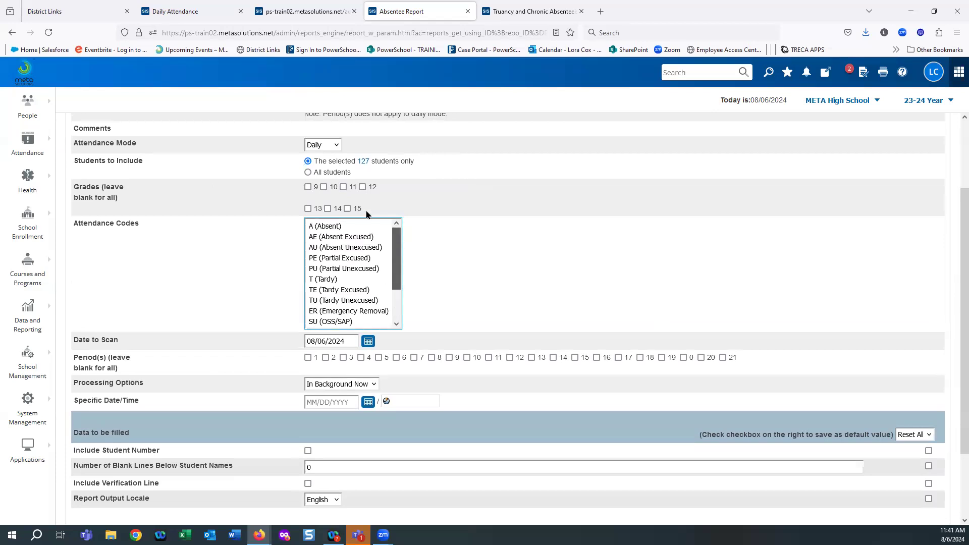
left_click(323, 227)
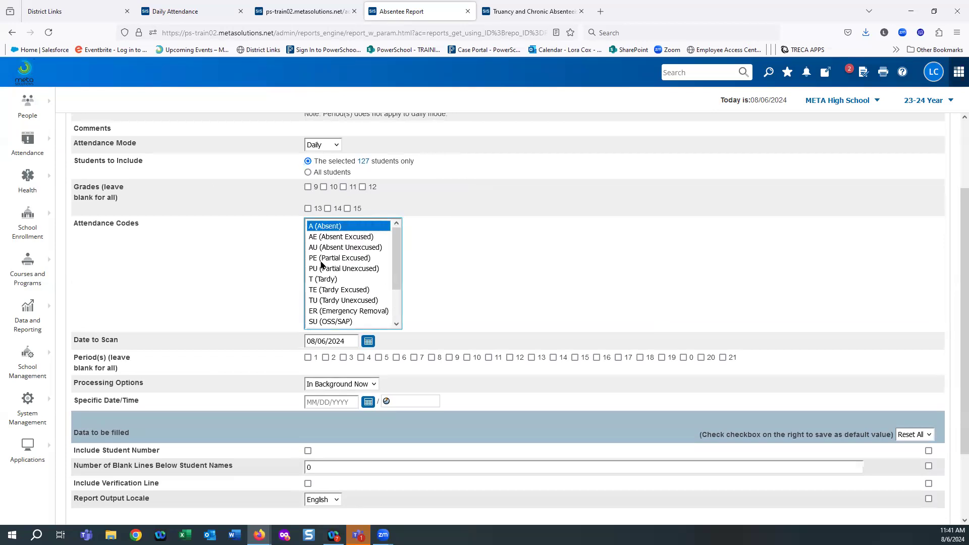
left_click(324, 249, "shift")
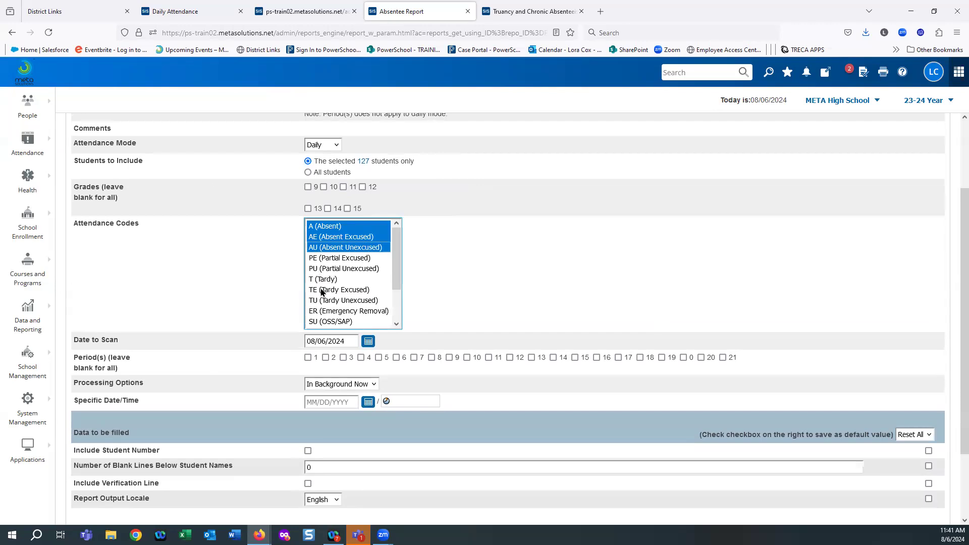
left_click(318, 312, "ctrl")
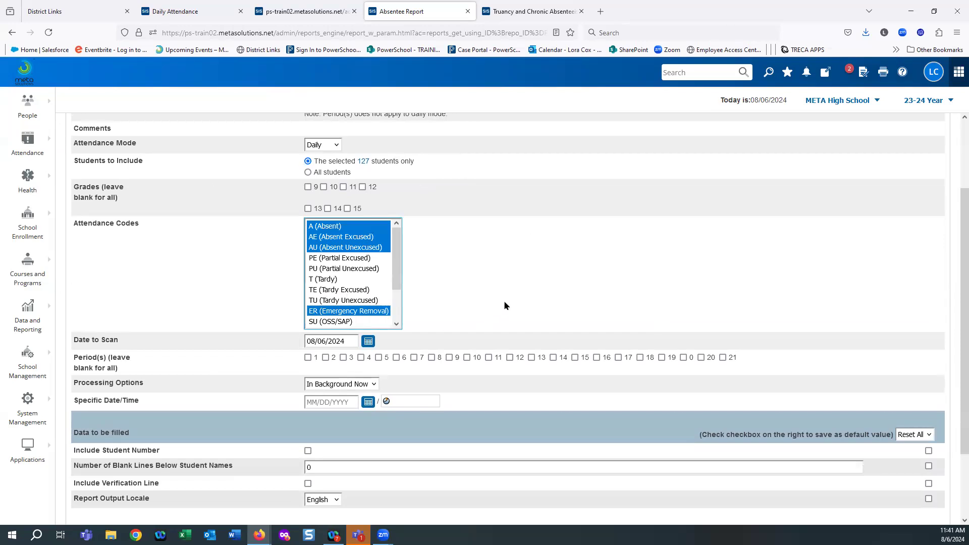
Set the report's date to scan to 04/01/2024.
scroll(504, 305, "down", 3)
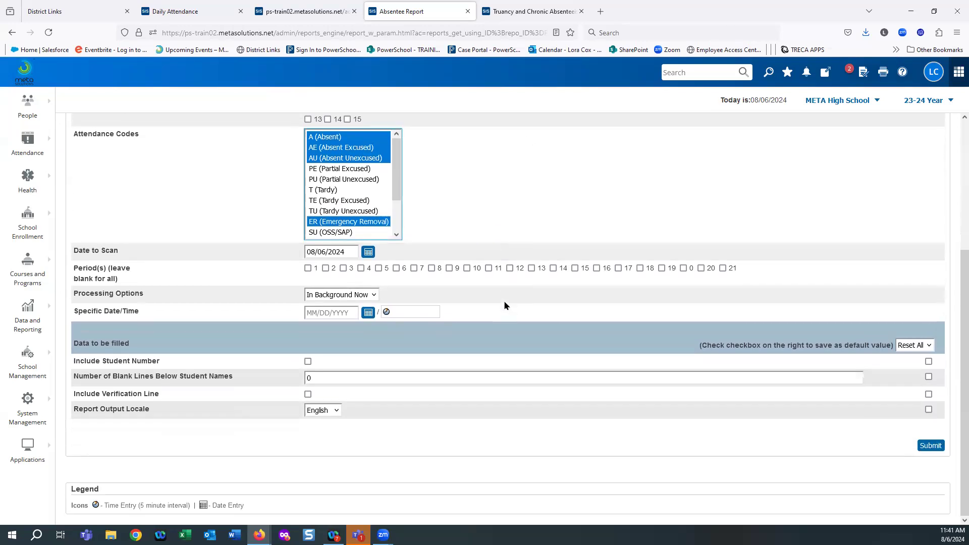
left_click(368, 251)
left_click(311, 269)
left_click(310, 269)
left_click(310, 269)
left_click(311, 268)
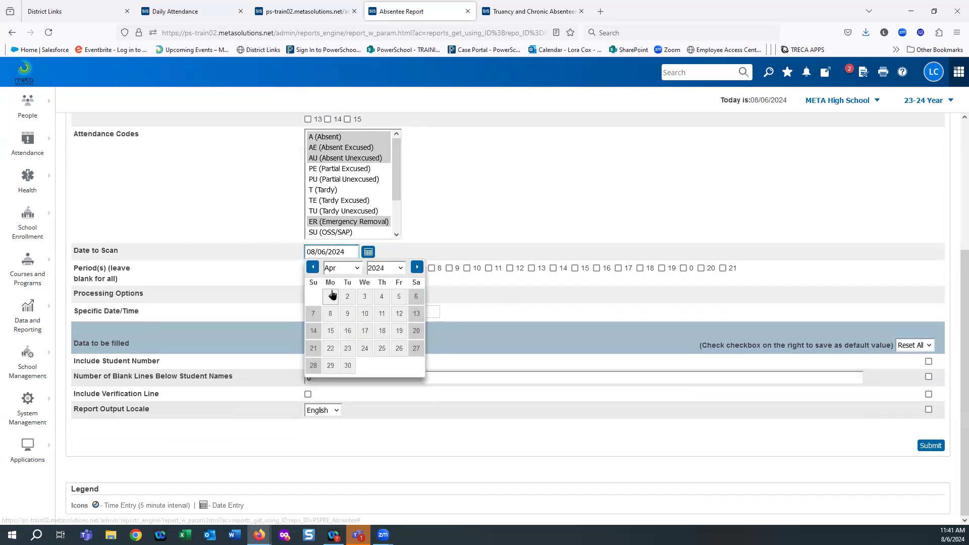
left_click(330, 296)
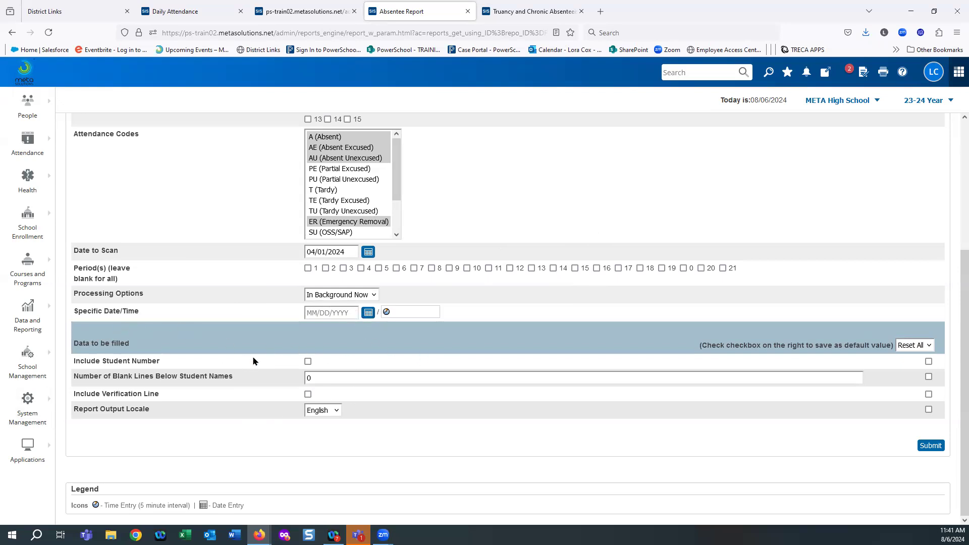
Include student numbers, 3 blank lines below student names and a verification line, and submit the Absentee Report.
left_click(308, 362)
double_click(315, 378)
type("3")
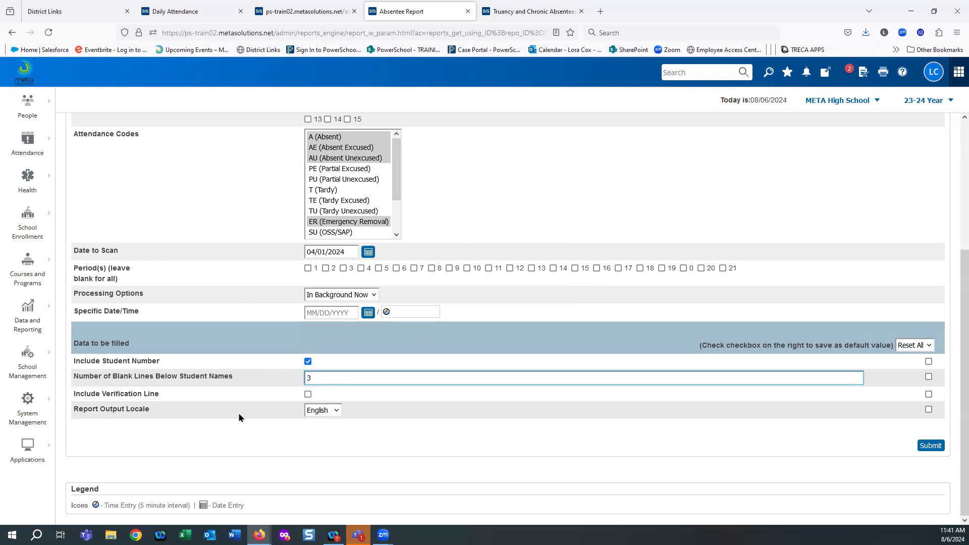
left_click(308, 395)
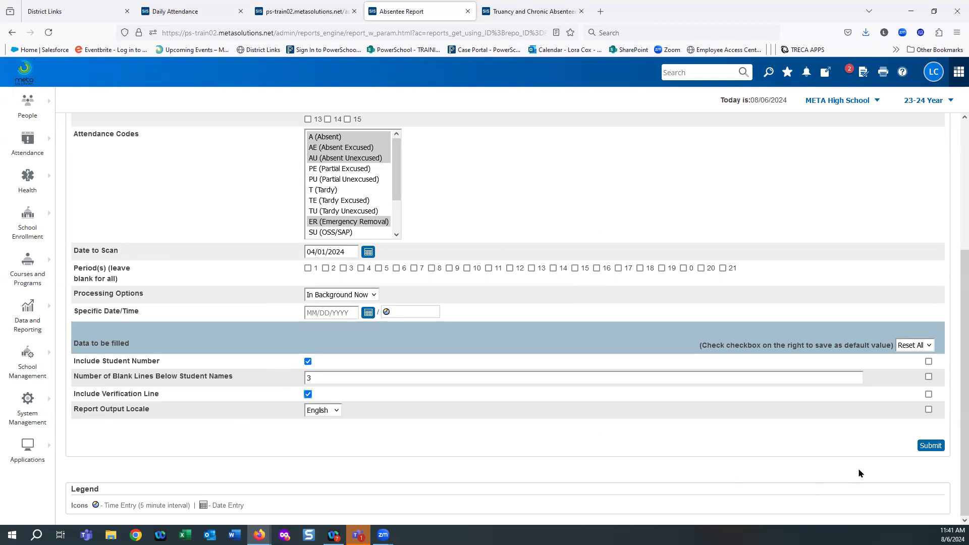
left_click(928, 446)
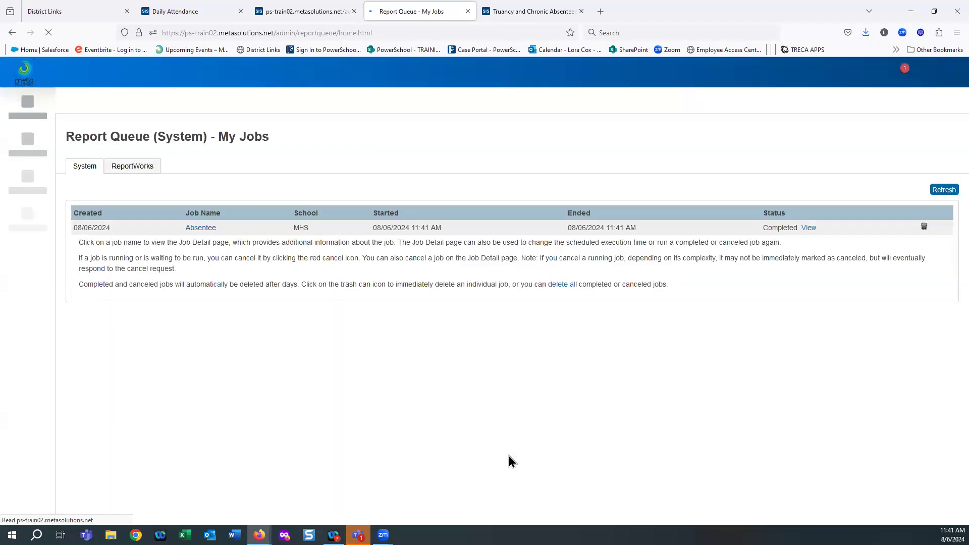
Open the completed Absentee job from the report queue and examine the listed students, attendance codes and verification lines.
left_click(809, 228)
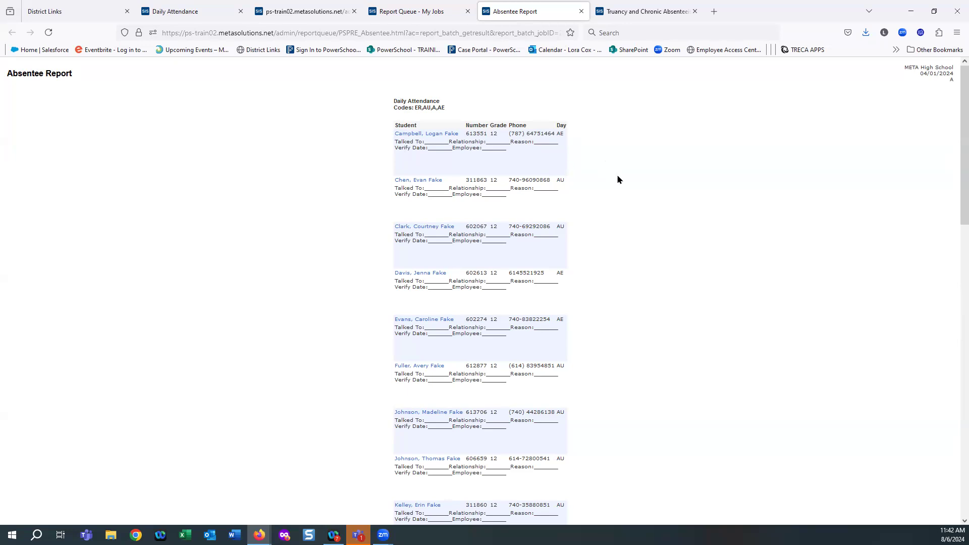
scroll(617, 180, "down", 2)
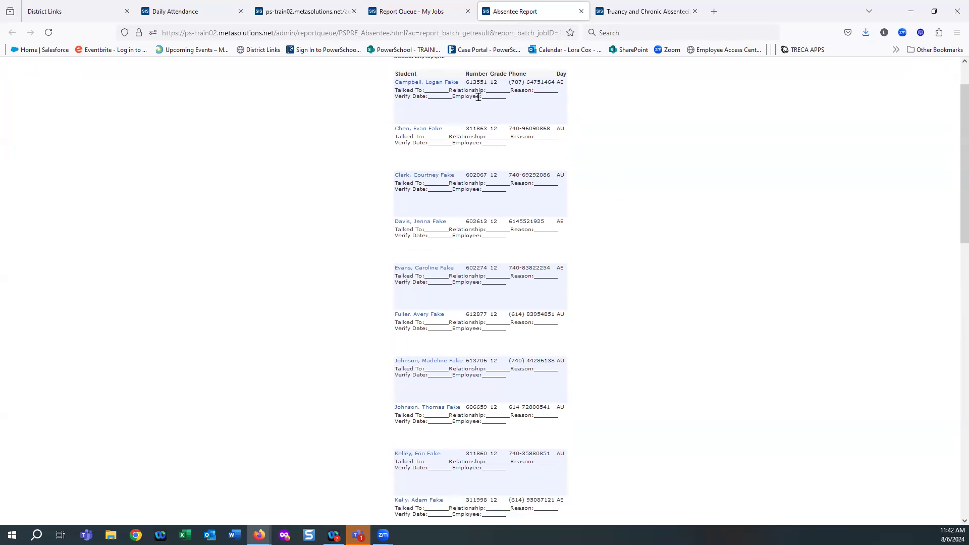
scroll(706, 358, "down", 5)
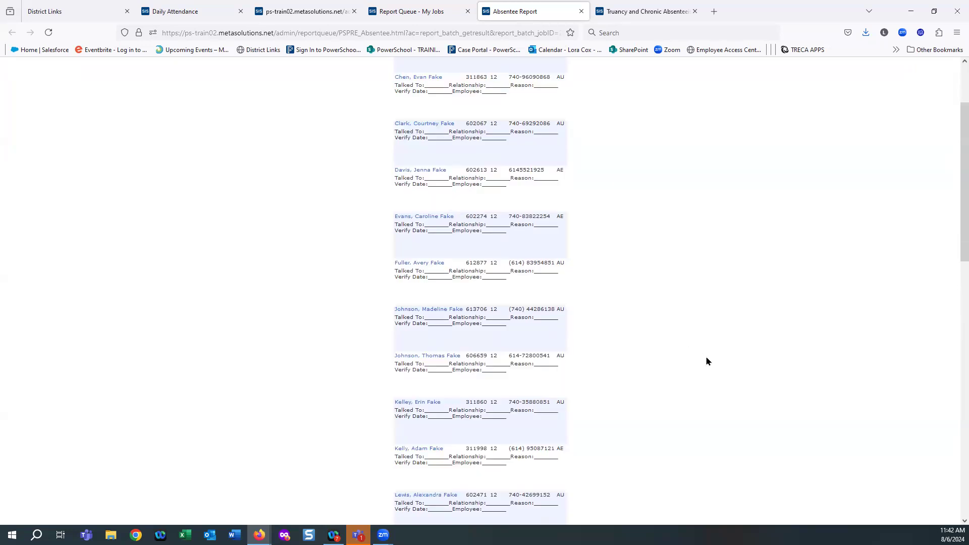
scroll(706, 360, "down", 4)
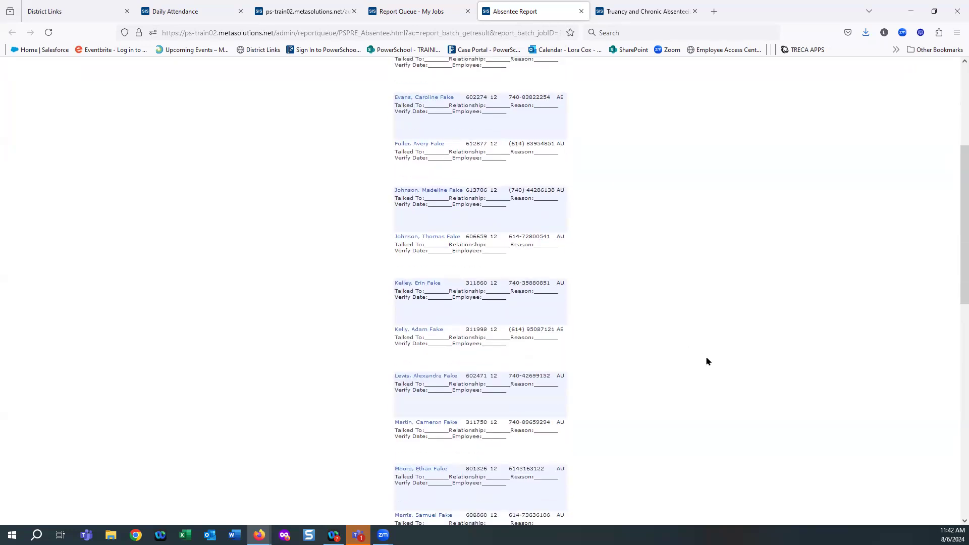
scroll(718, 347, "down", 4)
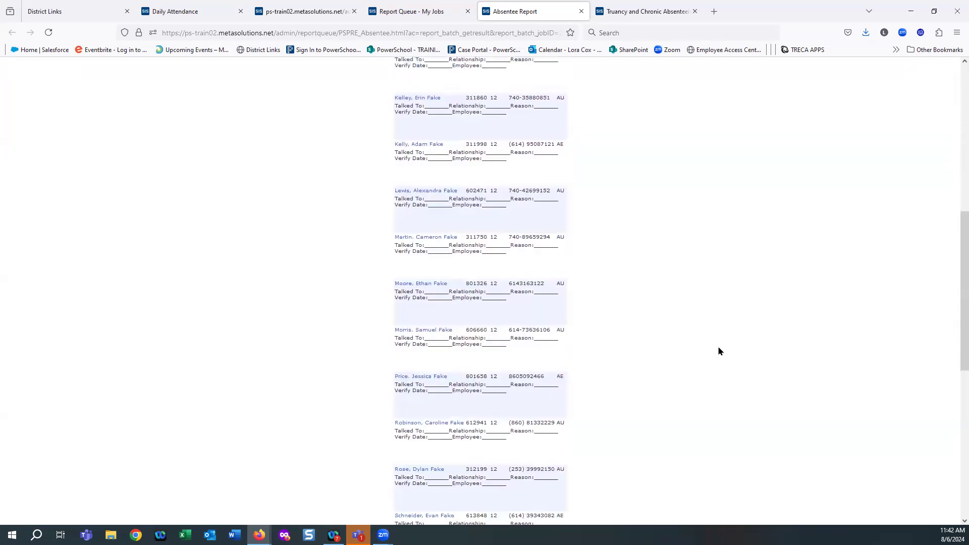
scroll(718, 346, "up", 16)
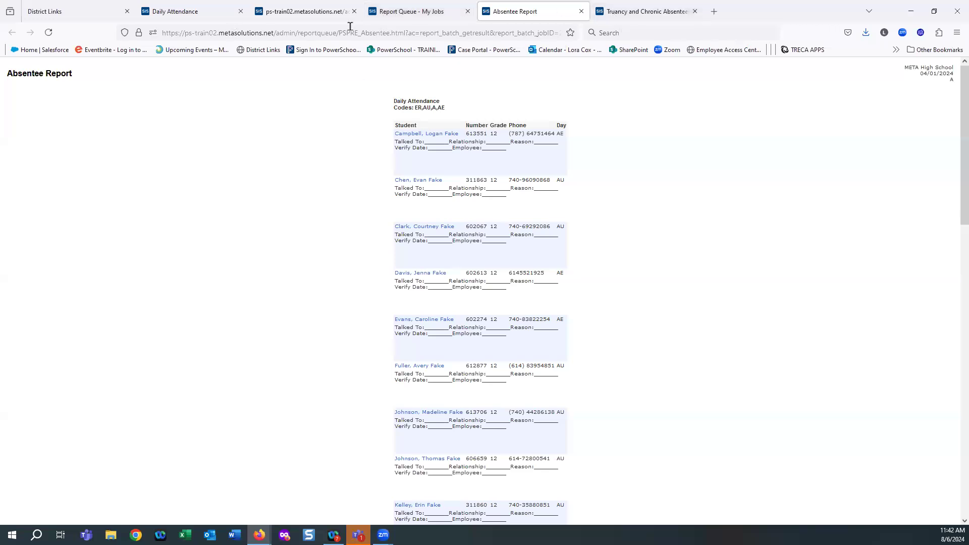
Open the Attendance Count report, set the attendance mode to Daily and select ALL CODES as the attendance codes.
left_click(199, 18)
left_click(14, 143)
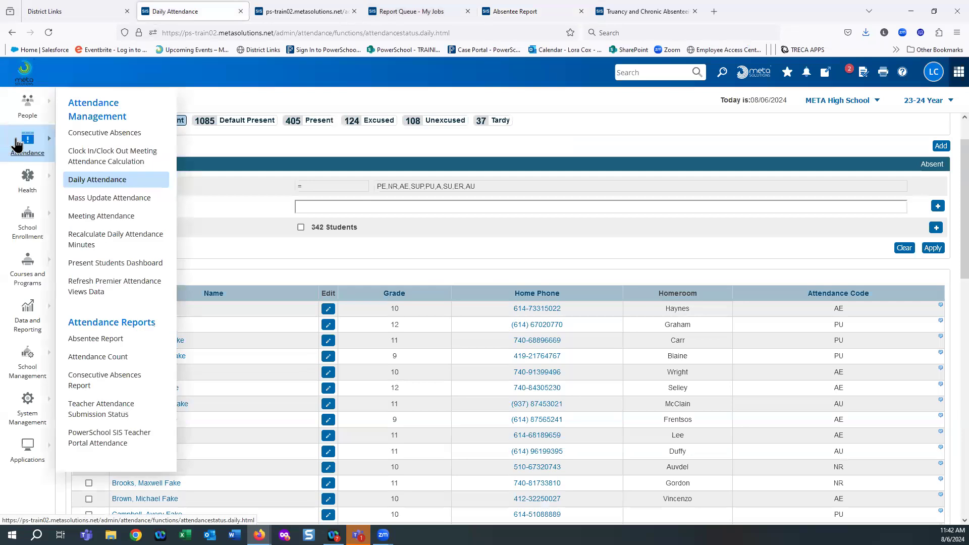
left_click(94, 358)
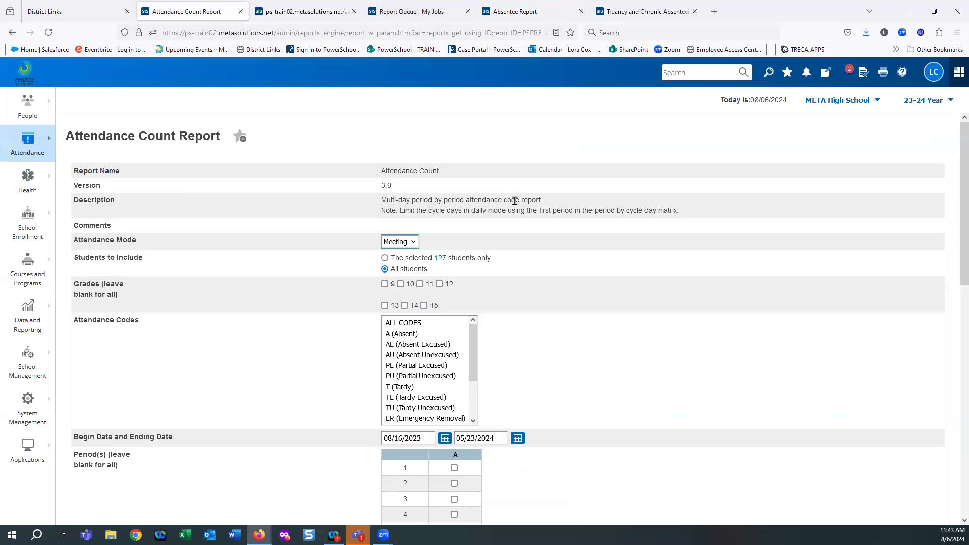
left_click(413, 243)
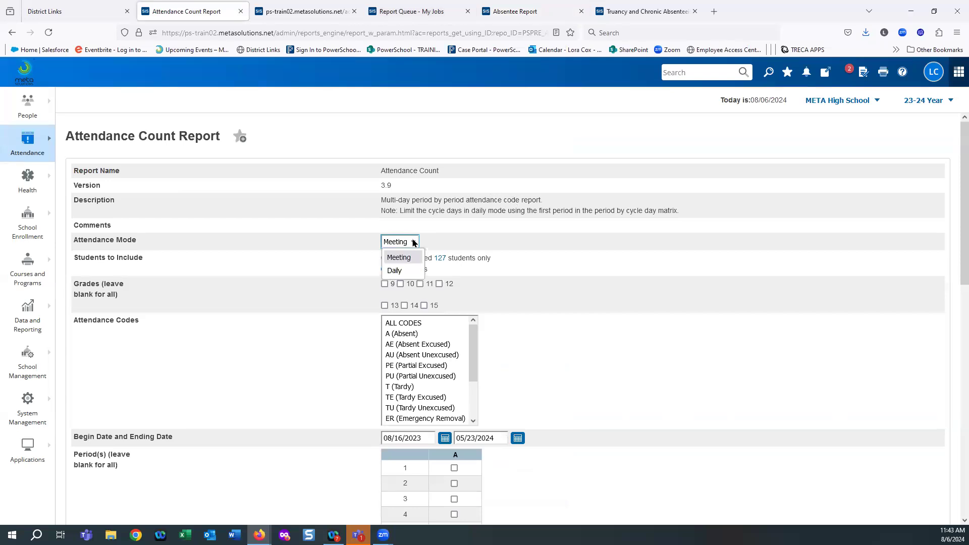
left_click(393, 271)
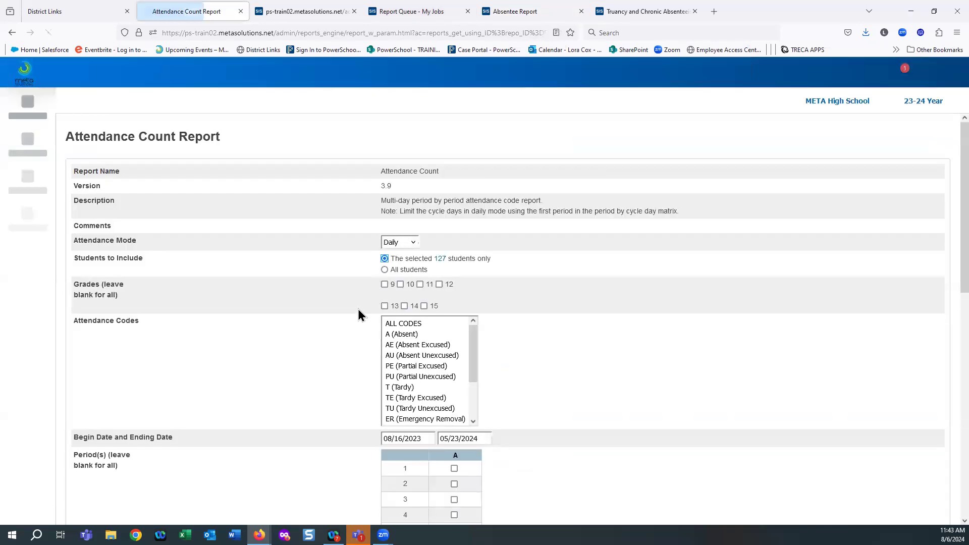
scroll(510, 330, "down", 2)
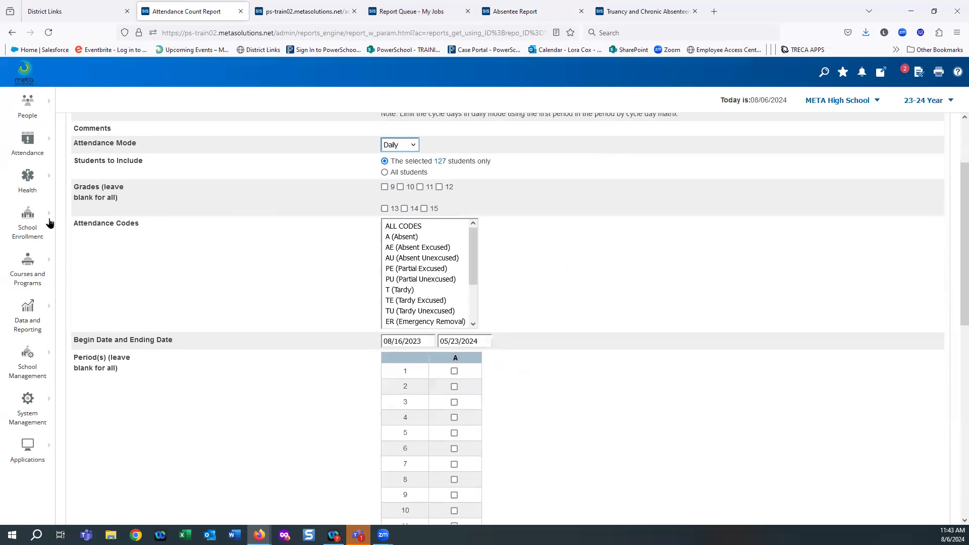
left_click(403, 227)
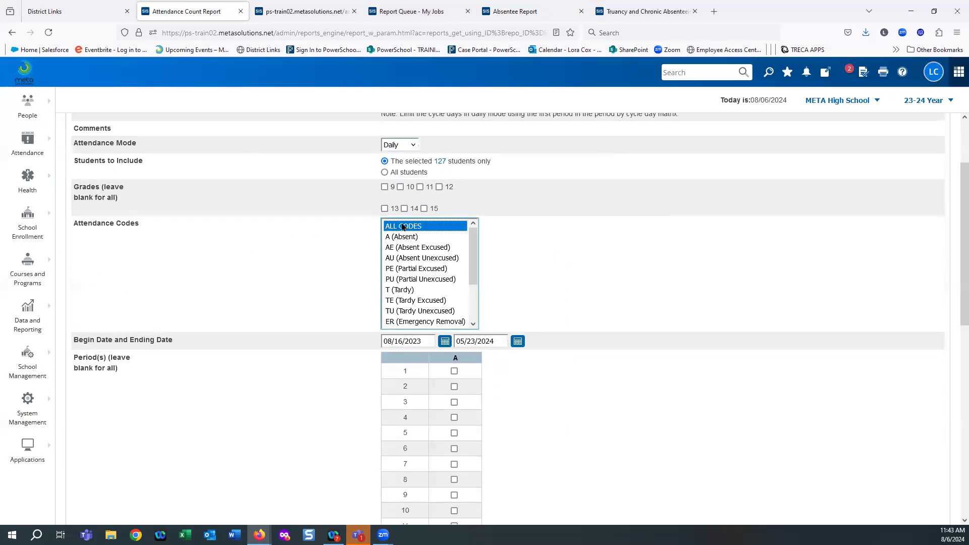
Include dropped classes, student numbers and 1 blank line below student names, submit the Attendance Count report and refresh the report queue.
scroll(572, 244, "down", 2)
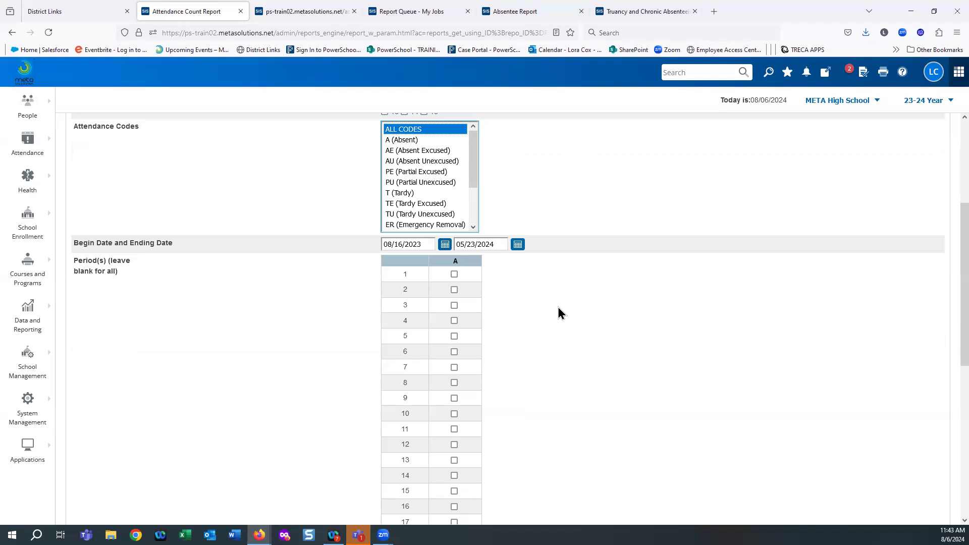
scroll(558, 307, "down", 1)
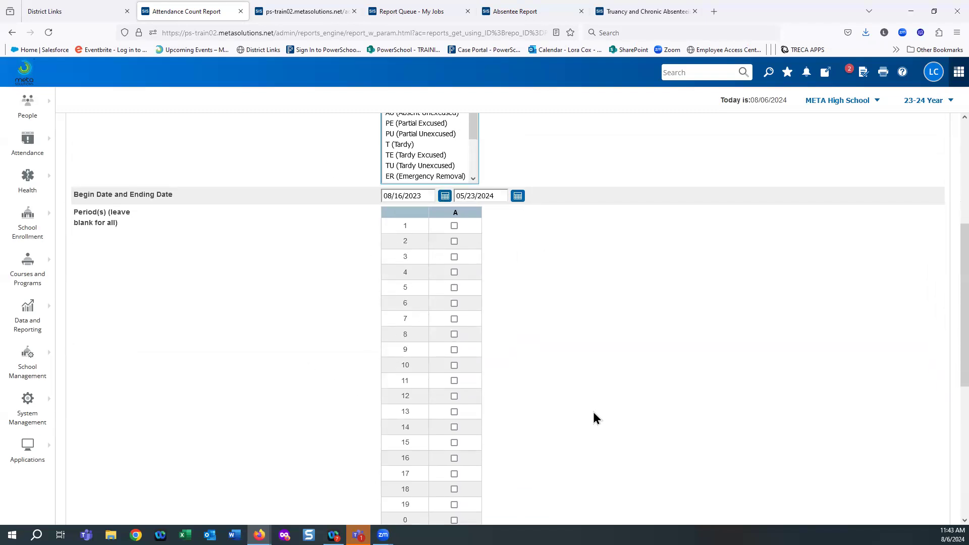
scroll(658, 363, "down", 5)
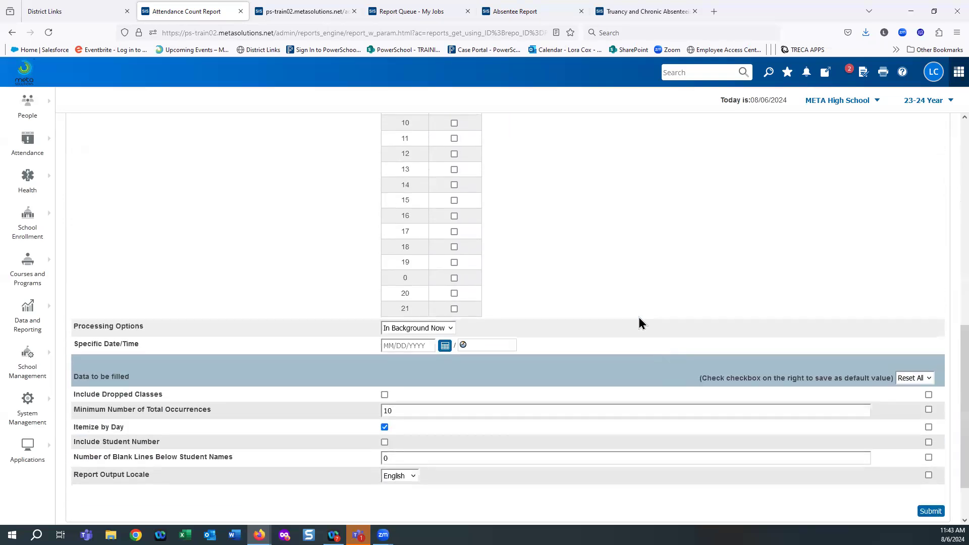
scroll(499, 275, "down", 1)
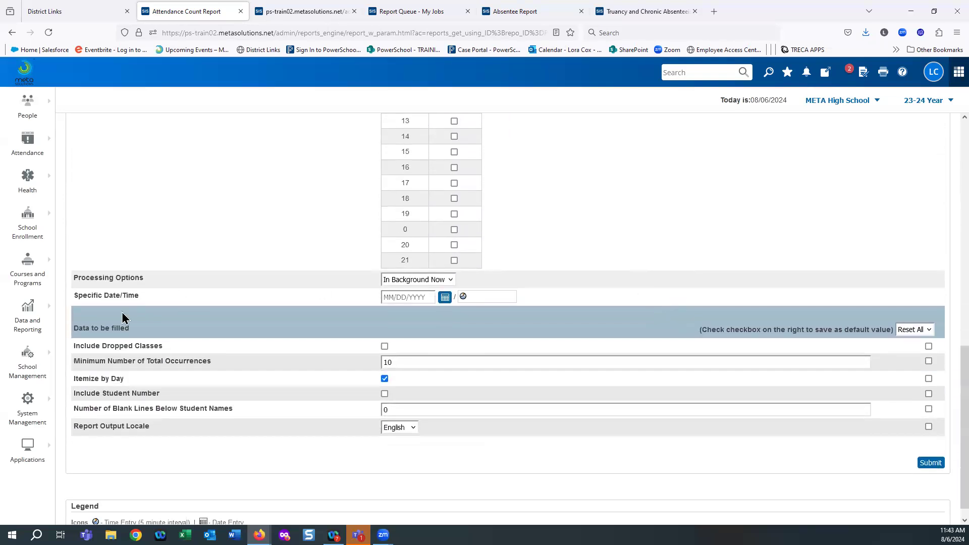
left_click(385, 347)
scroll(389, 376, "down", 1)
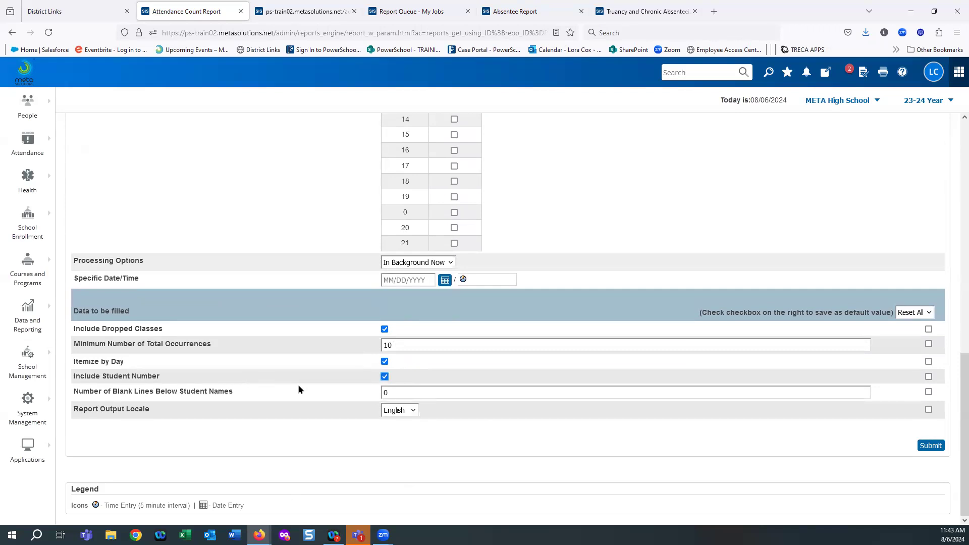
left_click(387, 393)
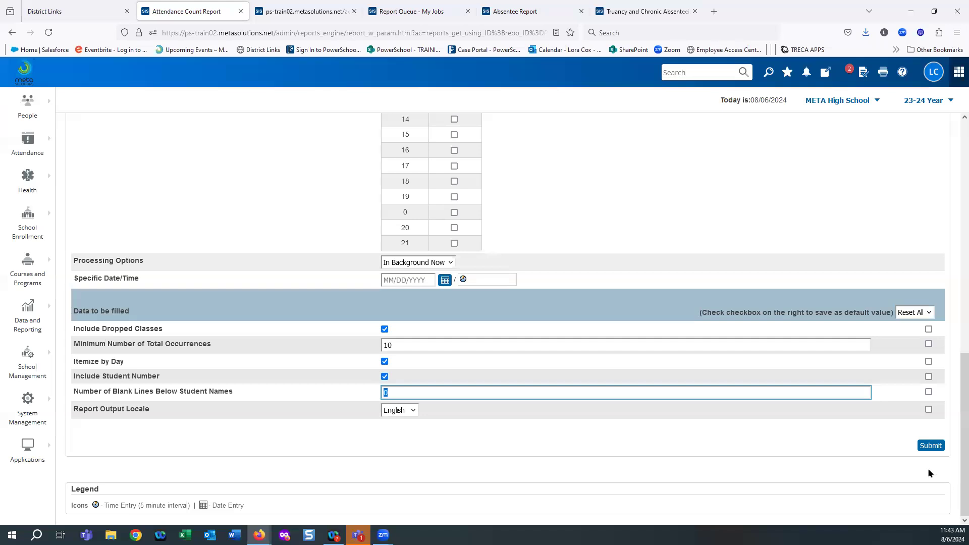
type("1")
key("Return")
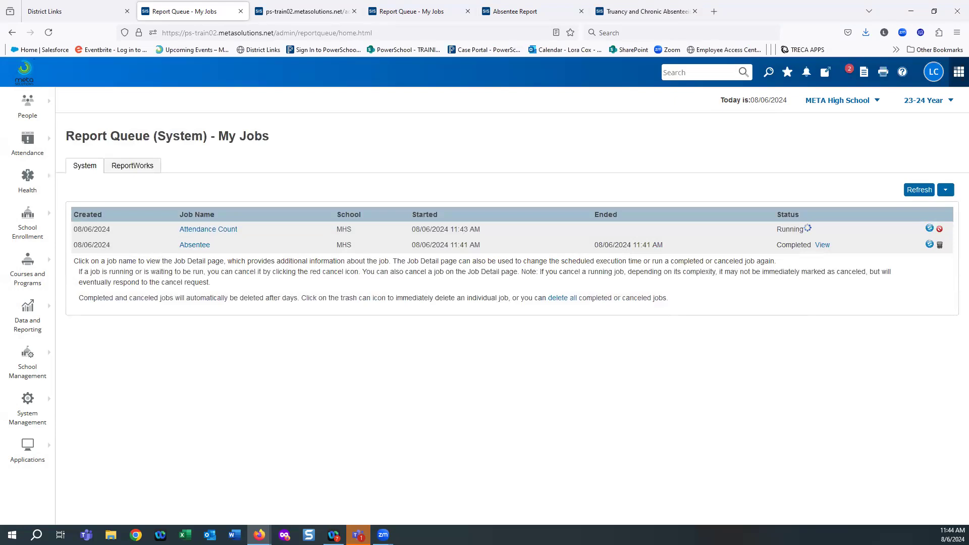
left_click(918, 190)
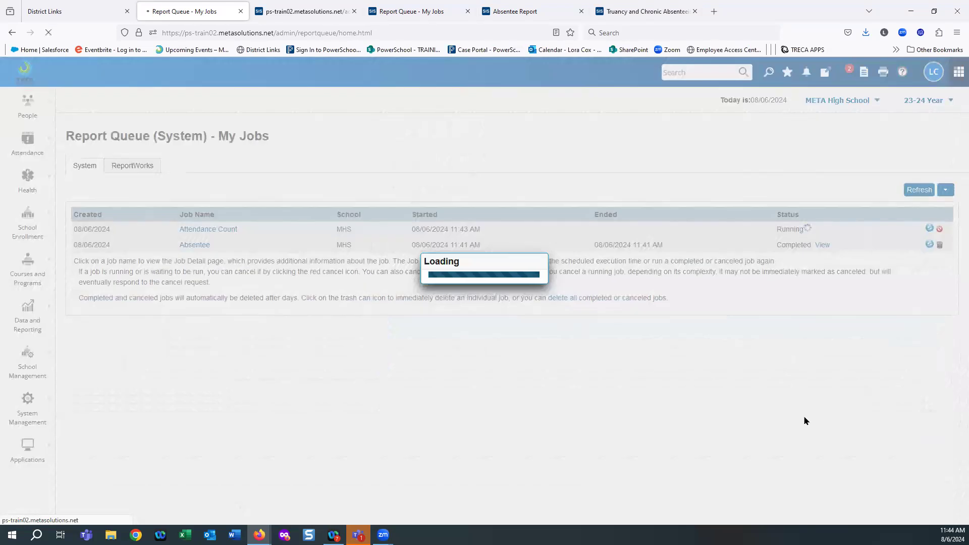
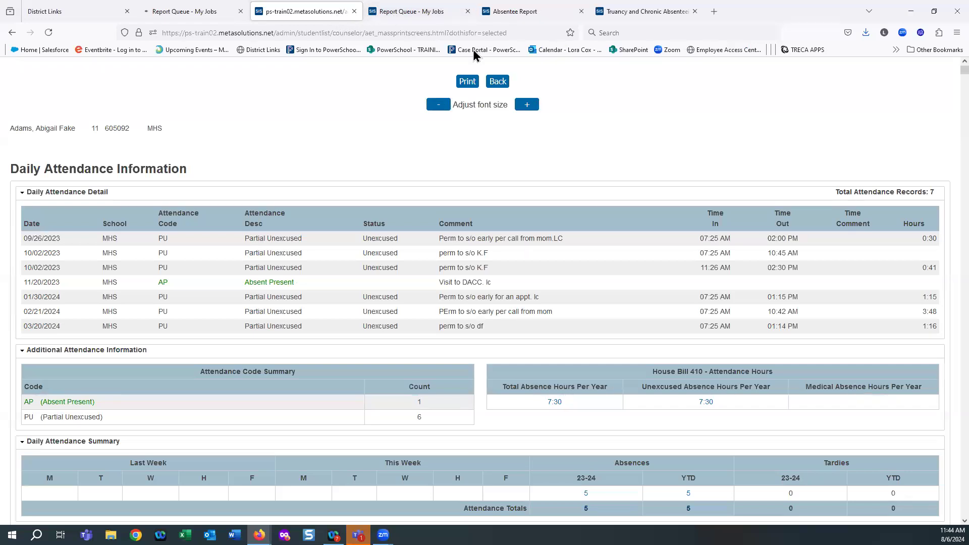
Open the PowerSchool SIS Teacher Portal Attendance report and select periods 1 and 2.
left_click(407, 12)
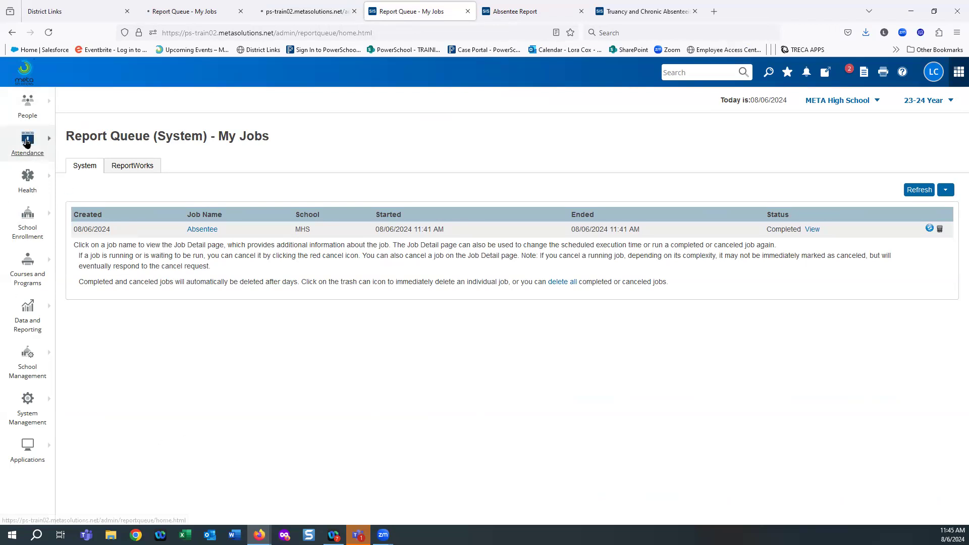
left_click(26, 143)
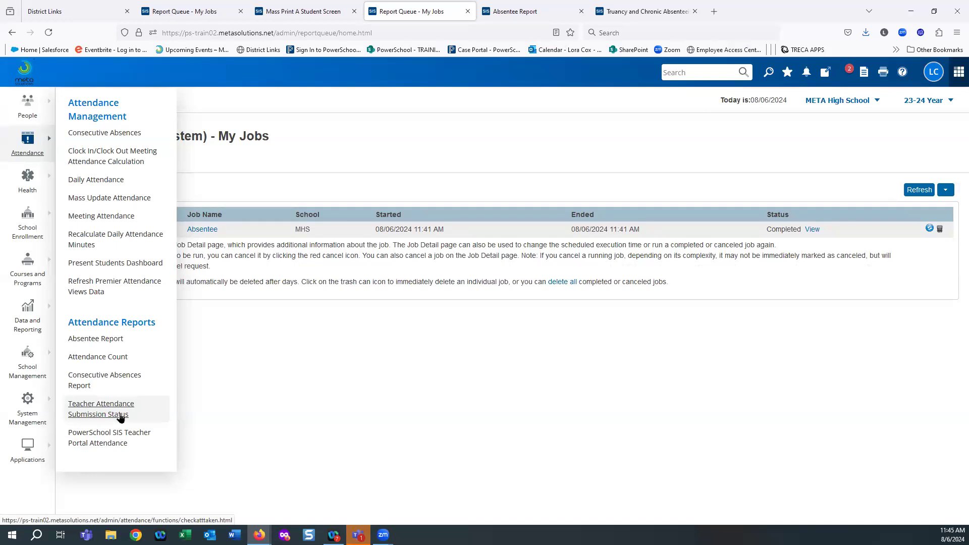
left_click(98, 435)
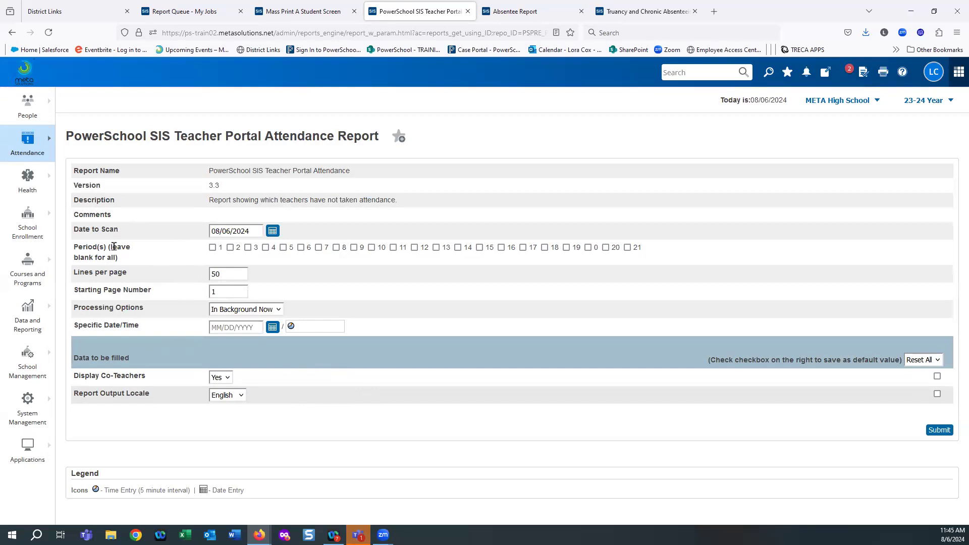
left_click(212, 248)
left_click(230, 248)
Set the date to scan to 04/01/2024 and submit the Teacher Portal Attendance report.
left_click(273, 233)
left_click(217, 247)
left_click(217, 247)
left_click(217, 246)
left_click(217, 246)
left_click(217, 247)
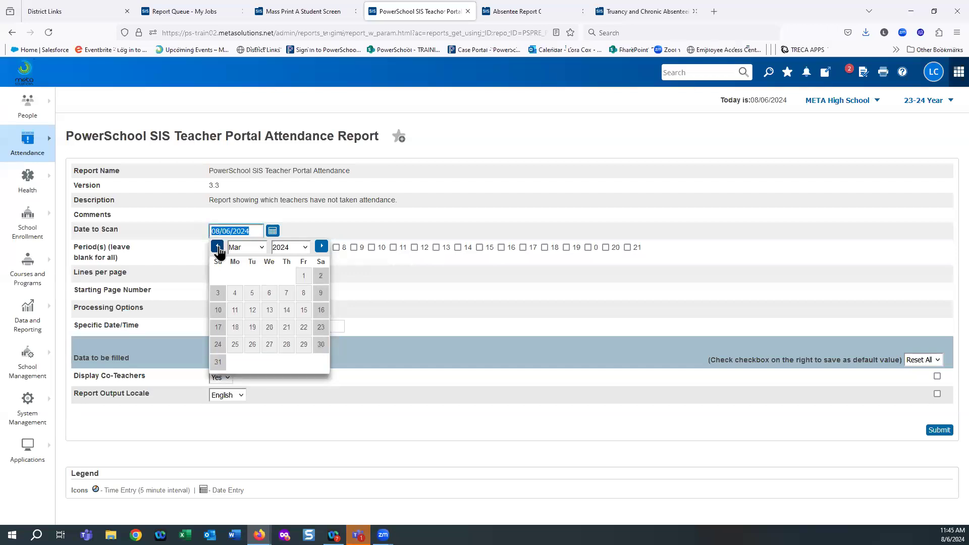
left_click(321, 247)
left_click(235, 277)
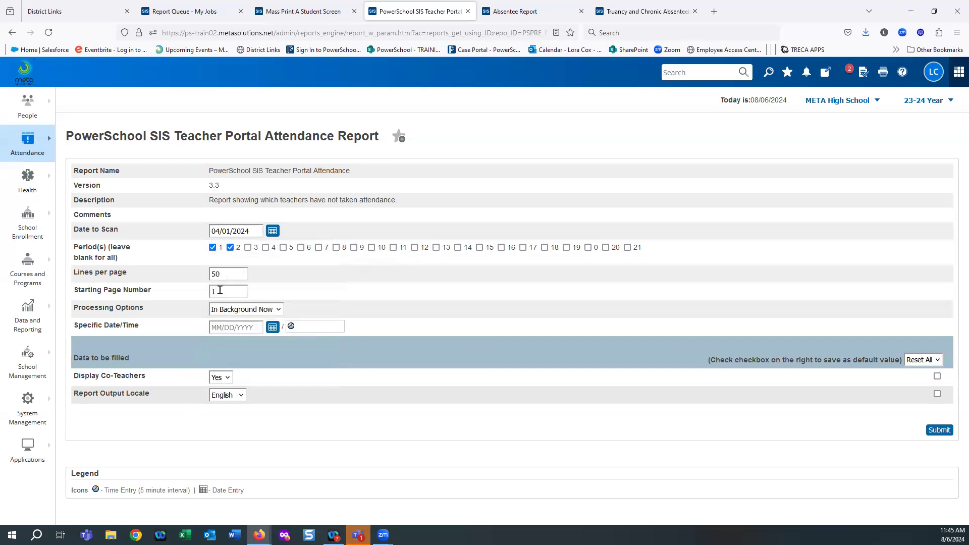
left_click(266, 312)
left_click(268, 313)
left_click(939, 430)
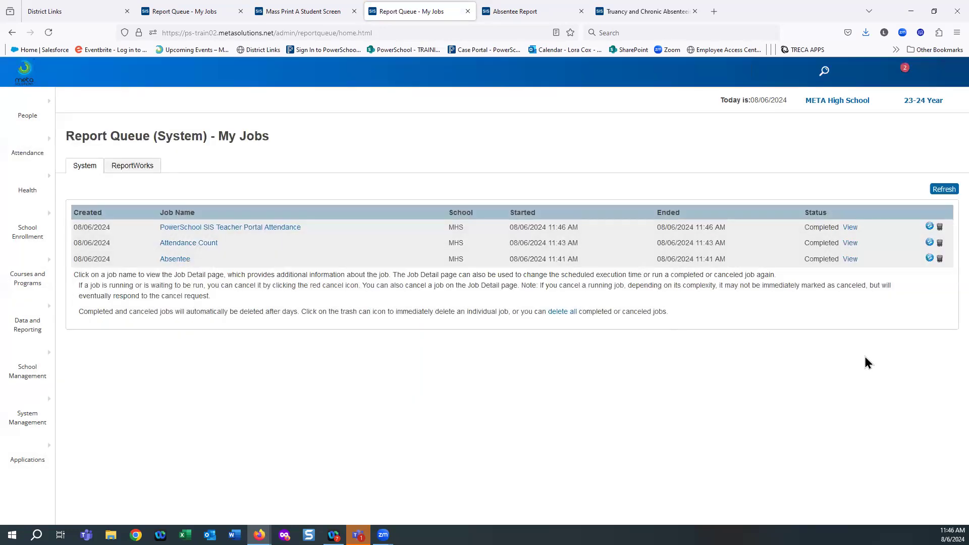
Examine the results of the completed PowerSchool SIS Teacher Portal Attendance and Attendance Count jobs from the report queue.
left_click(850, 228)
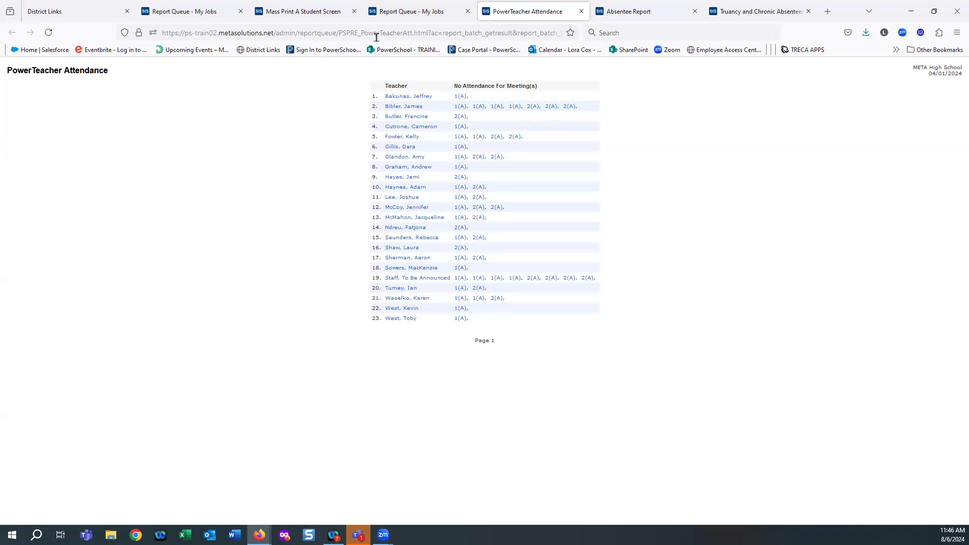
left_click(437, 7)
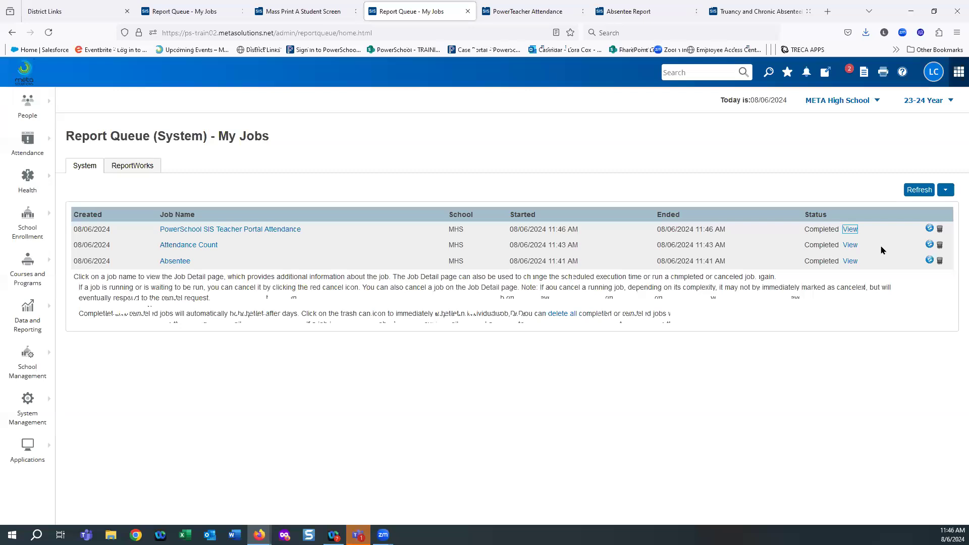
left_click(850, 246)
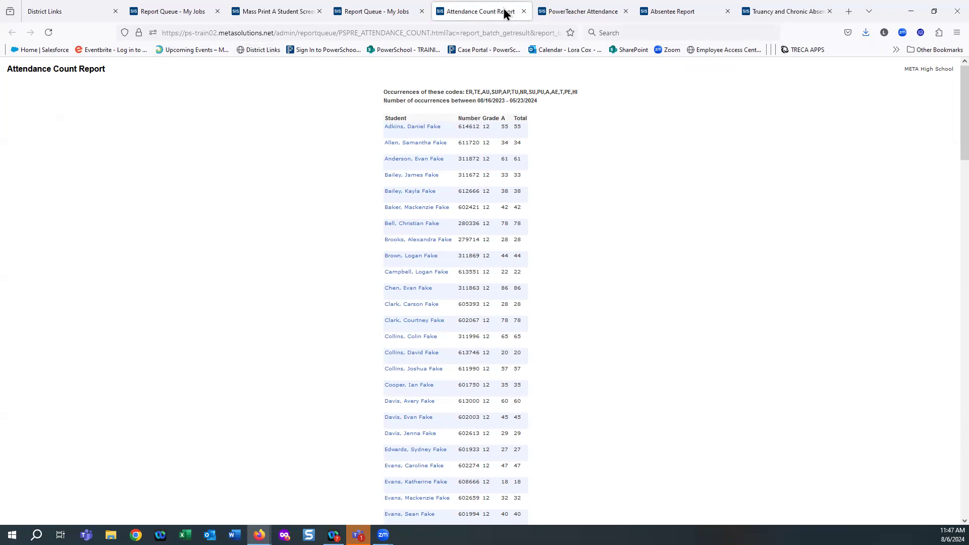
Open the Clock In/Clock Out attendance report from the System Reports list.
left_click(407, 11)
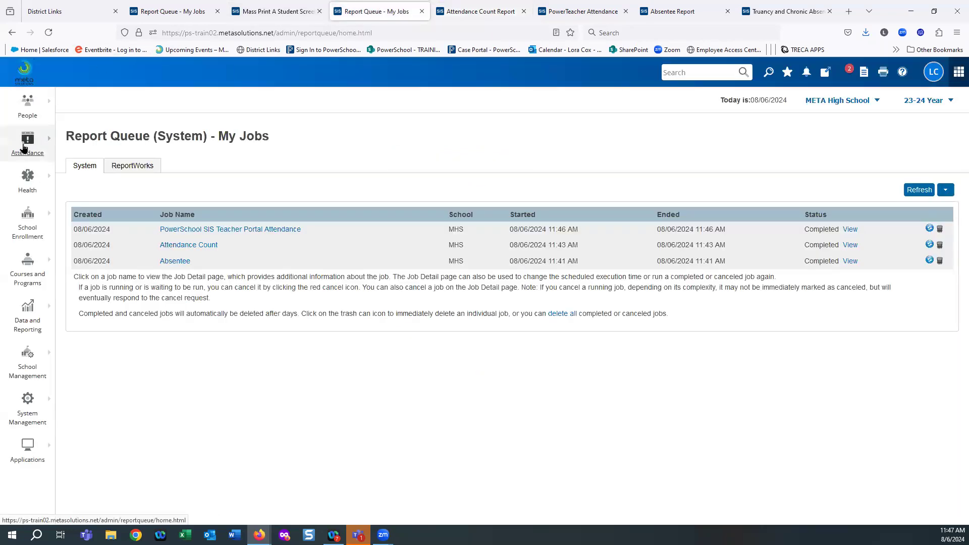
left_click(26, 146)
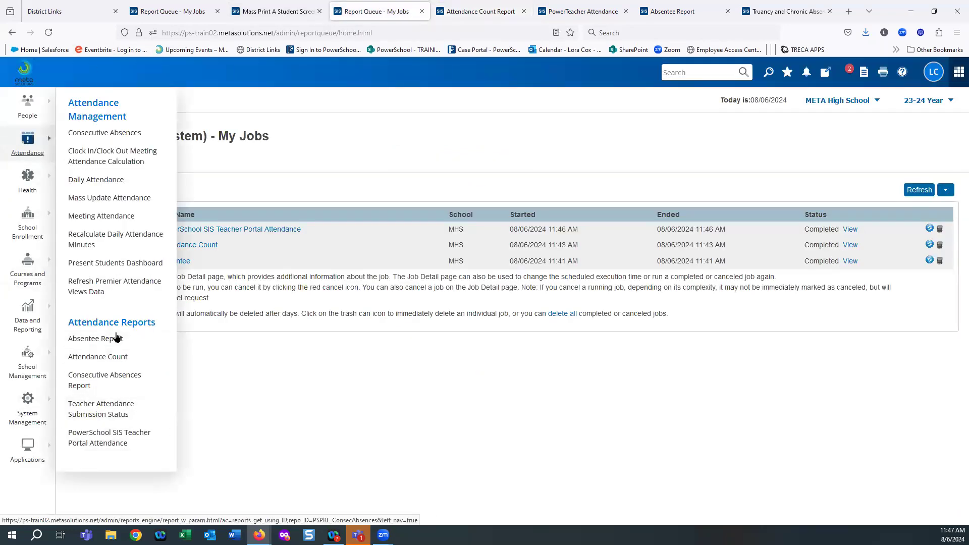
left_click(449, 434)
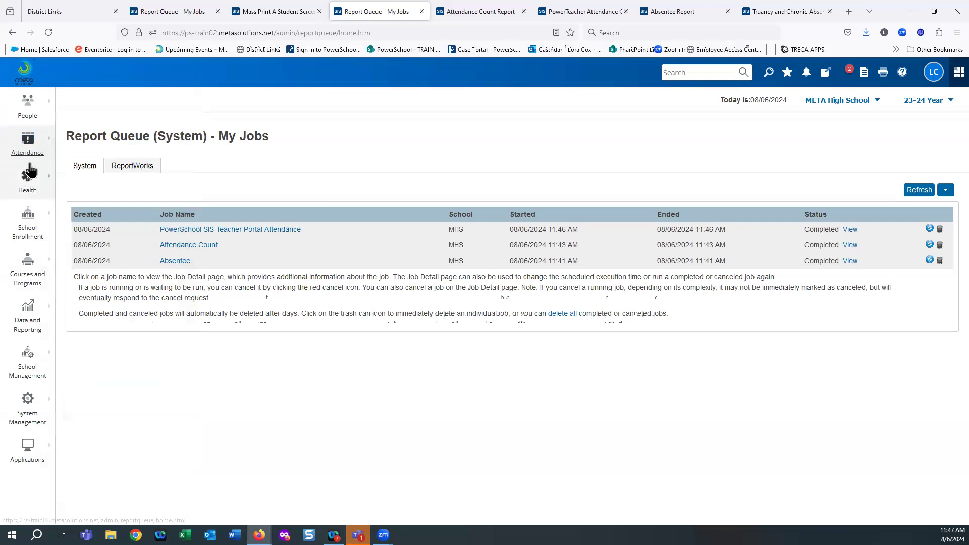
left_click(29, 323)
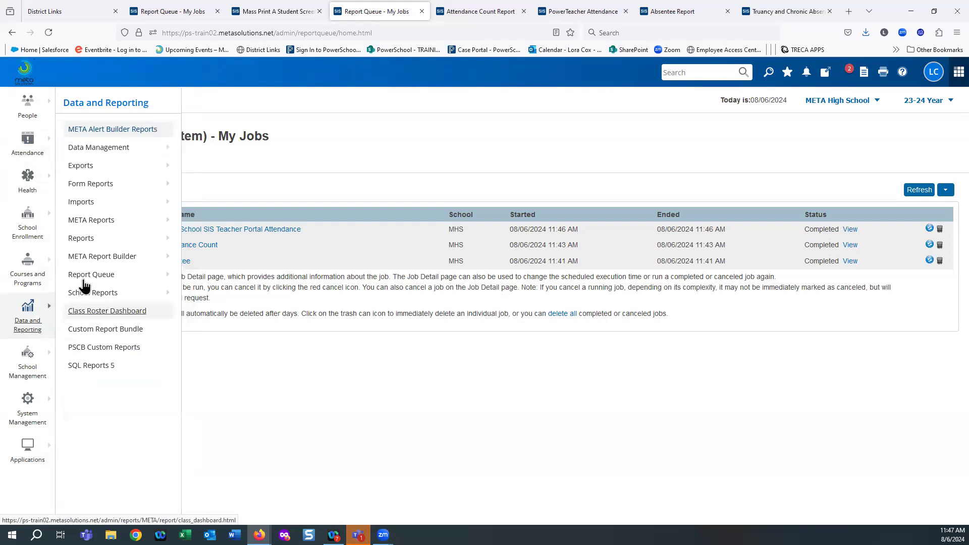
left_click(79, 242)
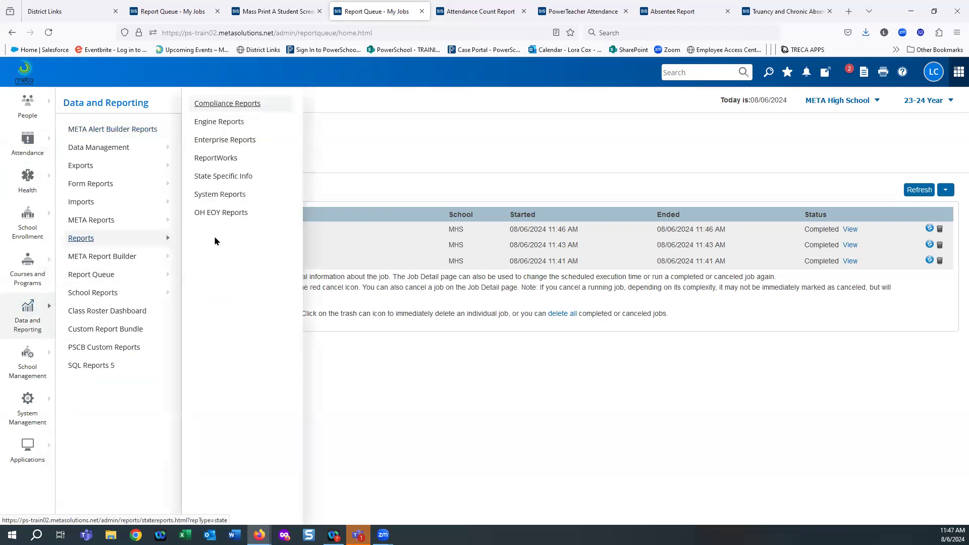
left_click(226, 194)
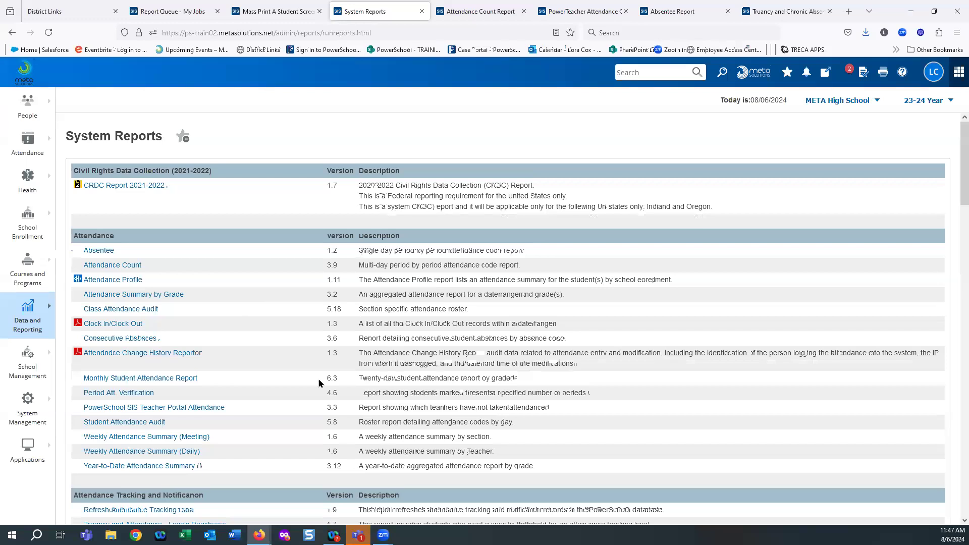
left_click(129, 327)
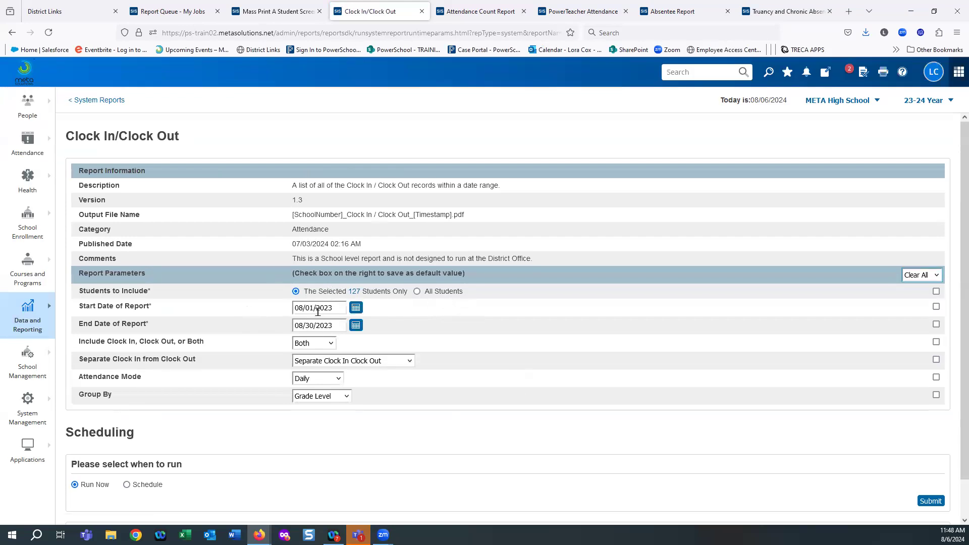
Set the Start Date of Report for the Clock In/Clock Out report to 03/01/2023.
left_click(356, 307)
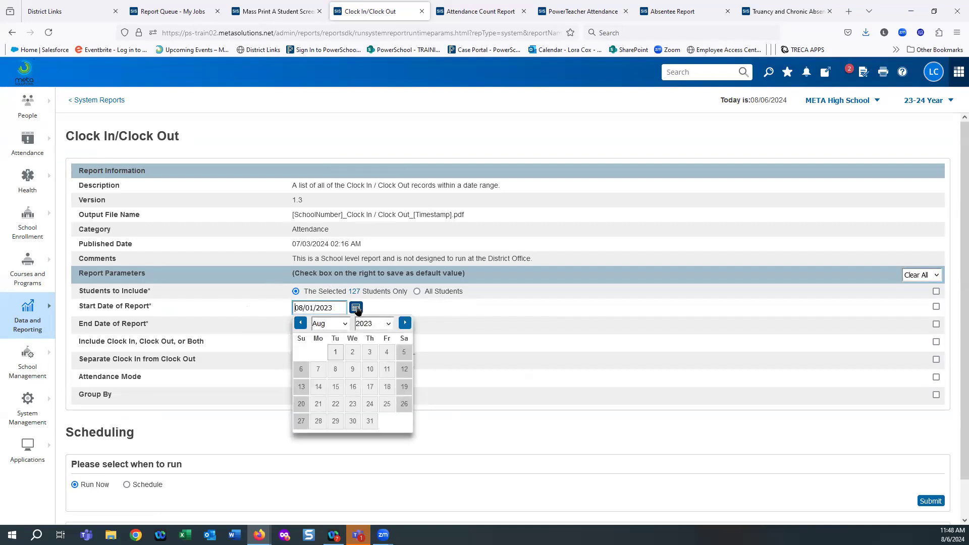
left_click(301, 323)
left_click(301, 324)
left_click(300, 324)
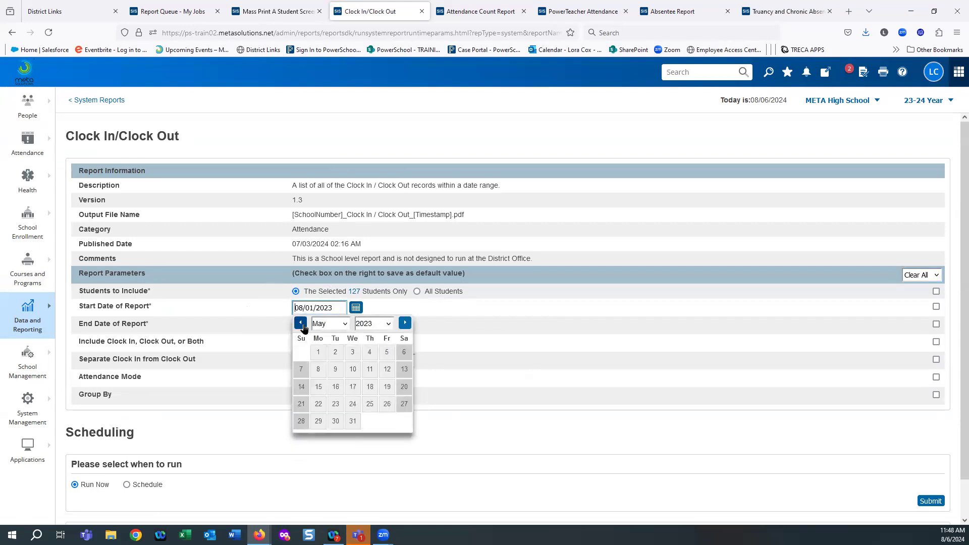
left_click(301, 323)
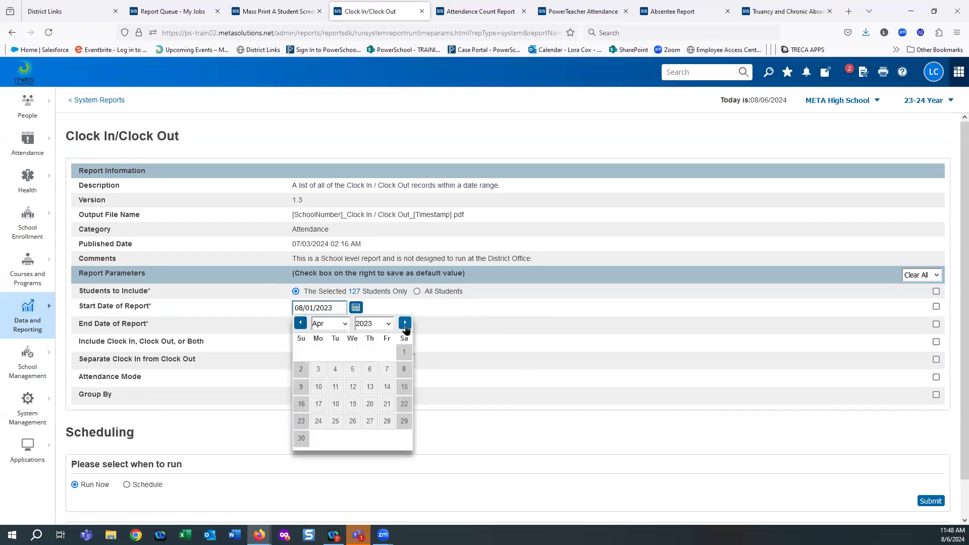
left_click(300, 326)
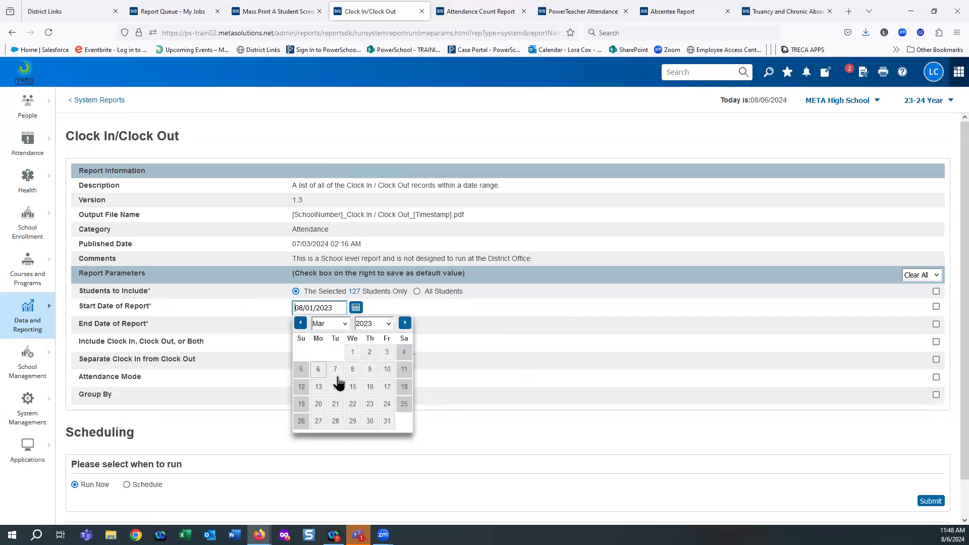
left_click(353, 352)
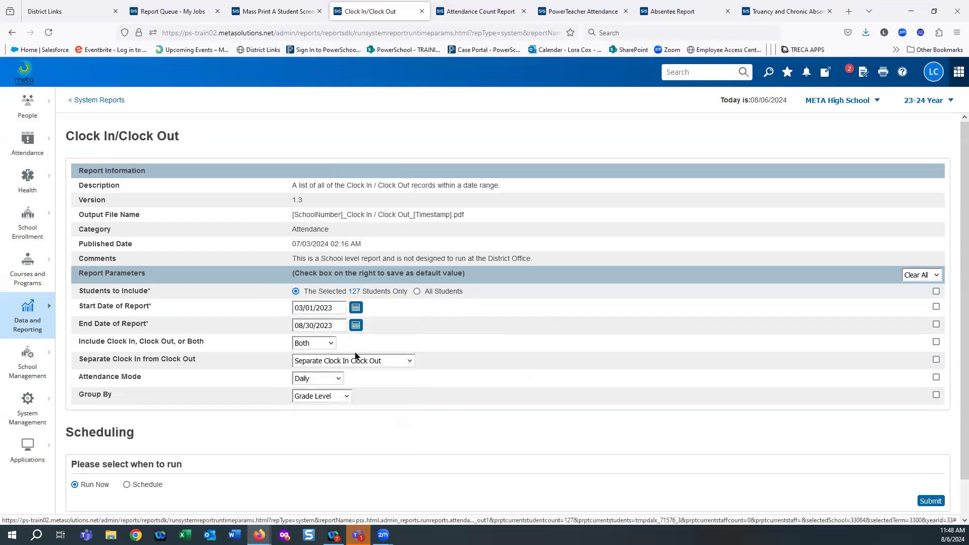
Set the End Date of Report for the Clock In/Clock Out report to 03/31/2023.
left_click(356, 326)
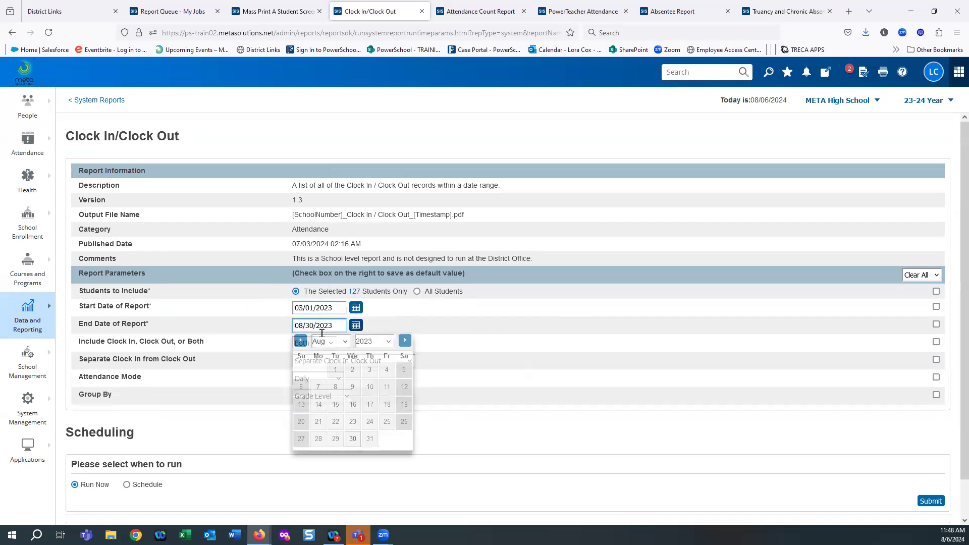
left_click(300, 341)
left_click(300, 342)
left_click(300, 341)
left_click(301, 341)
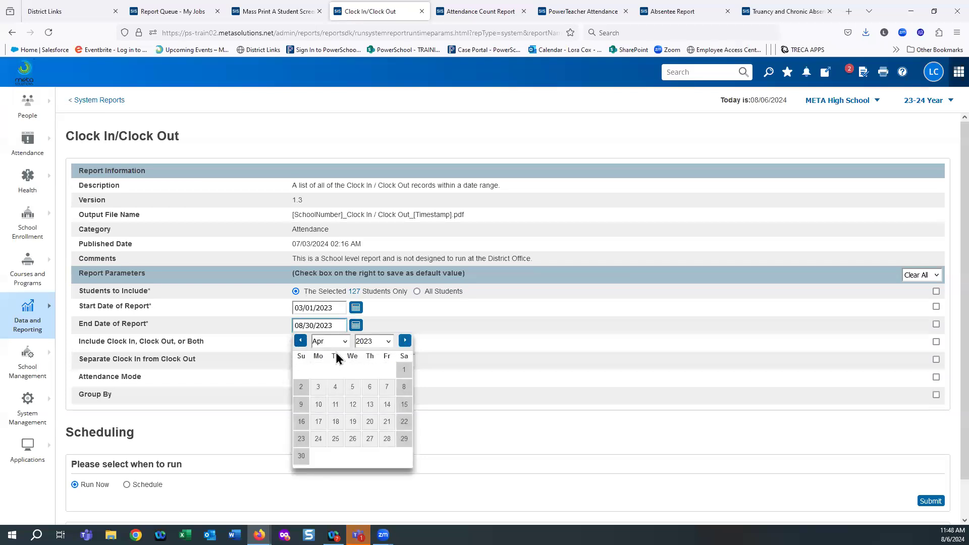
left_click(300, 341)
left_click(387, 439)
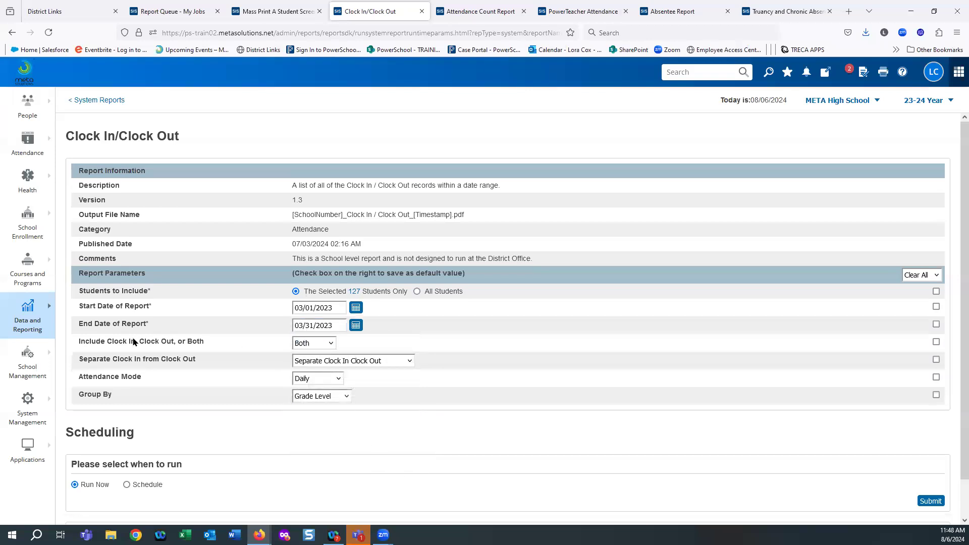
Choose "Do not separate Clock In Clock Out" and keep the Attendance Mode on Daily.
left_click(311, 348)
left_click(310, 364)
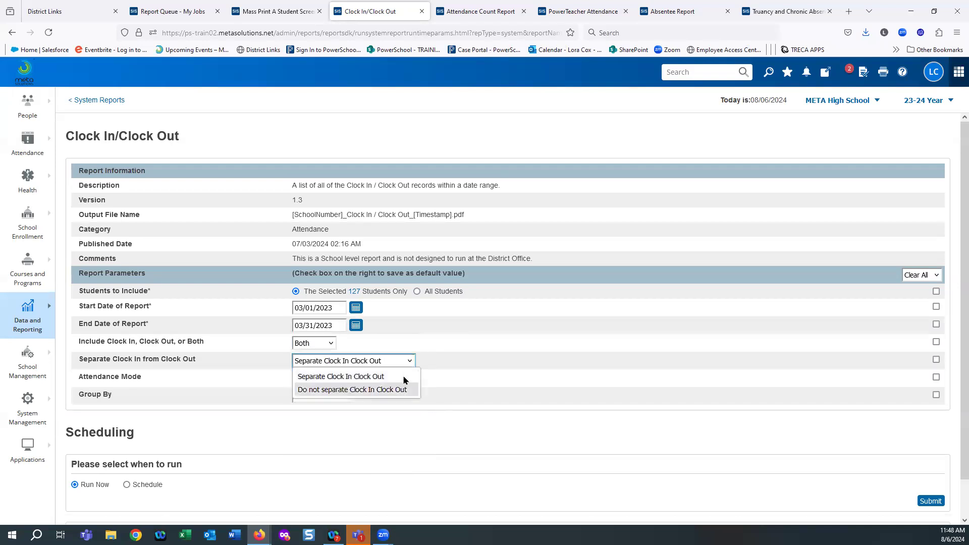
left_click(383, 391)
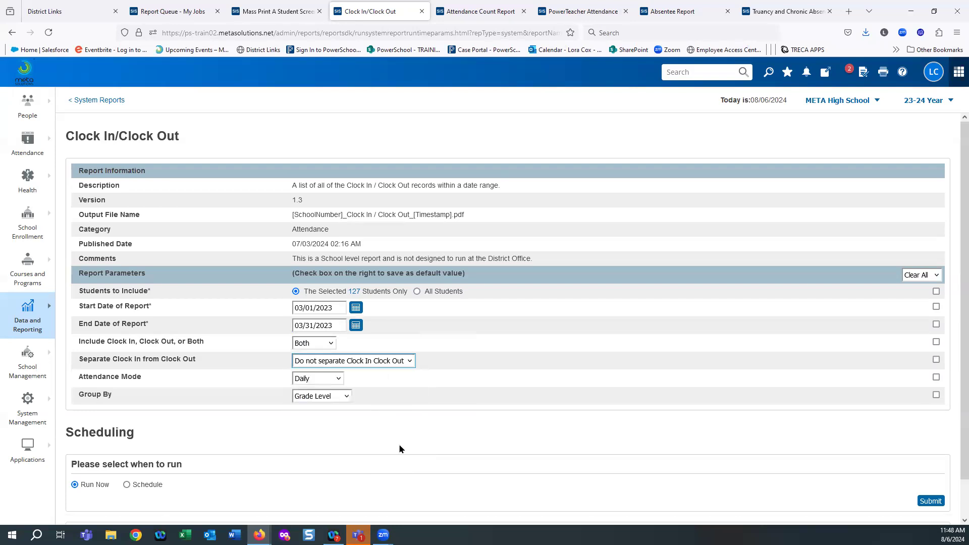
left_click(313, 379)
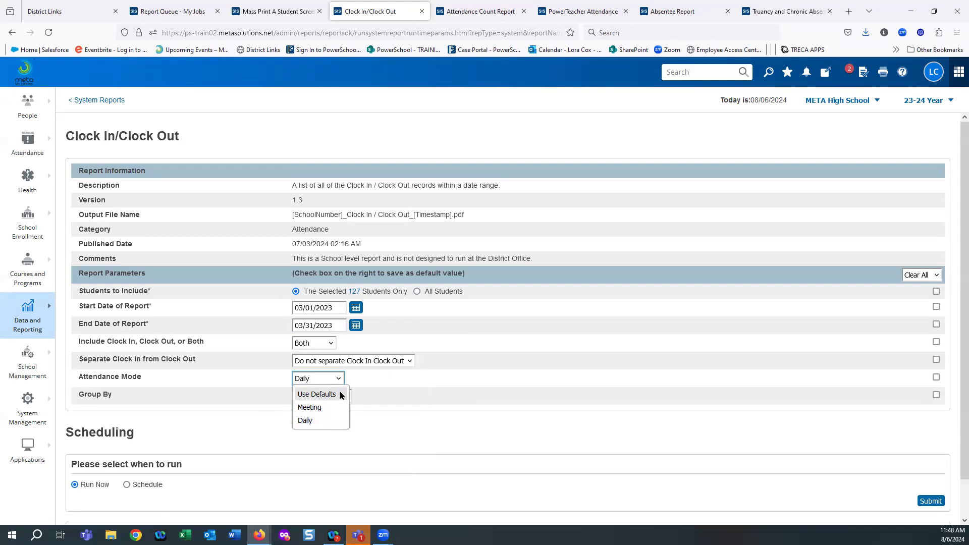
left_click(304, 421)
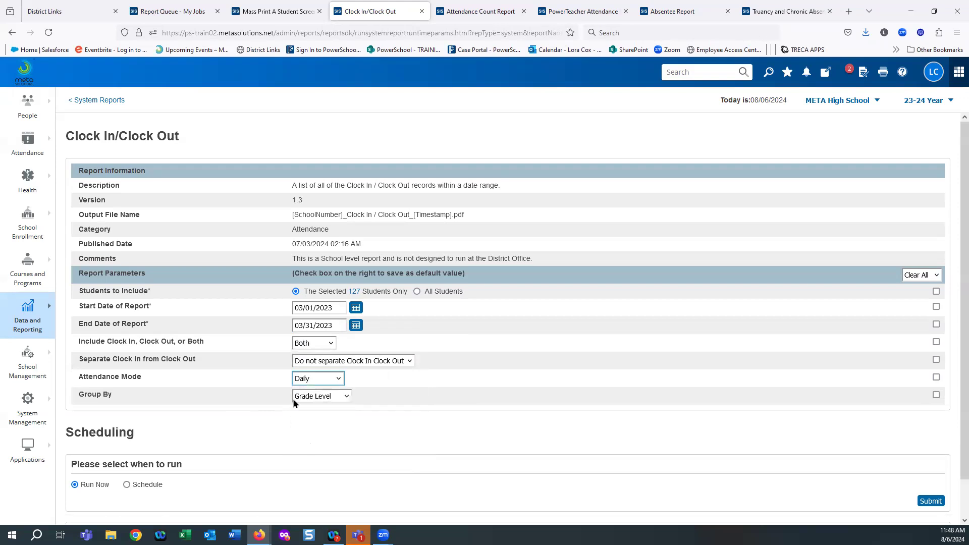
Keep the Clock In/Clock Out report grouped by Grade Level and submit it to run now.
left_click(325, 395)
left_click(325, 394)
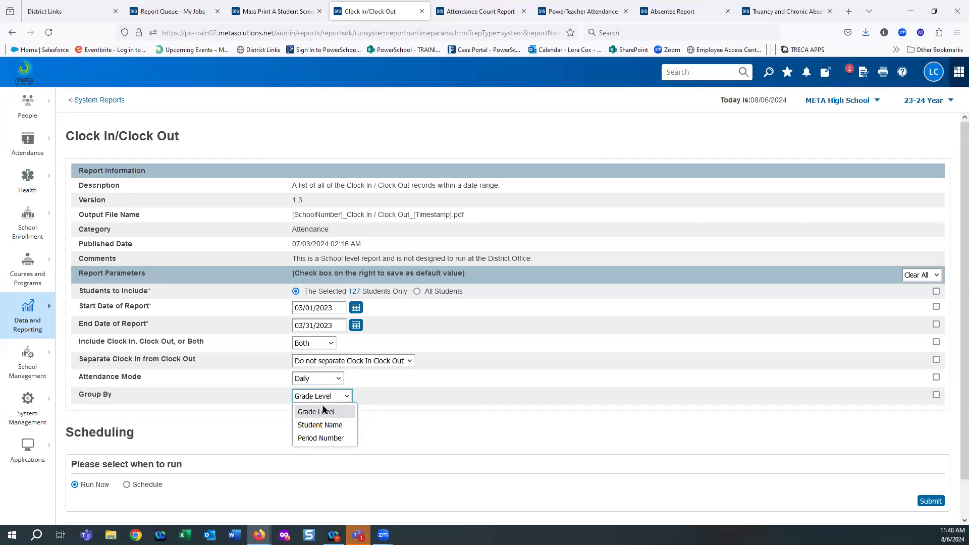
left_click(324, 408)
left_click(932, 501)
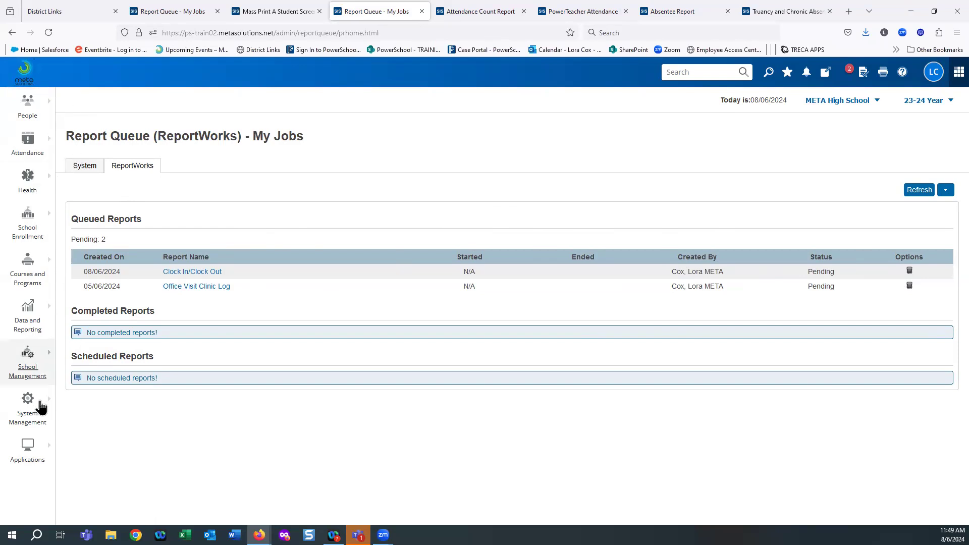
Return to the System Reports list and open the Attendance Change History Report.
left_click(17, 323)
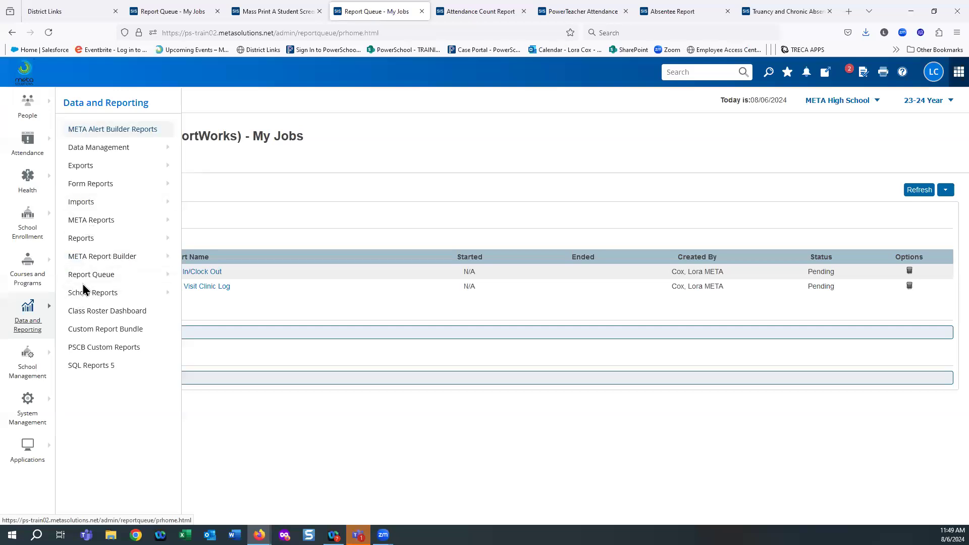
left_click(71, 239)
left_click(212, 194)
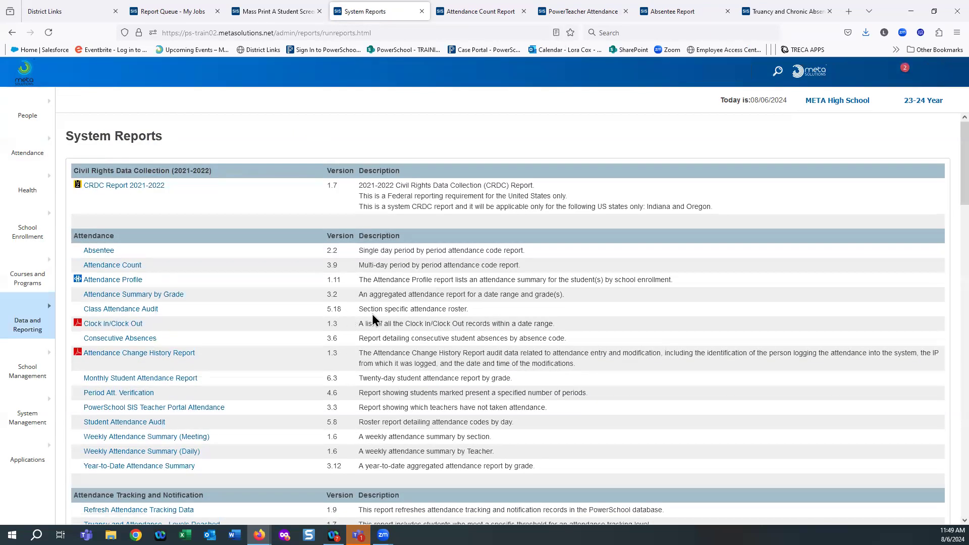
scroll(396, 325, "down", 2)
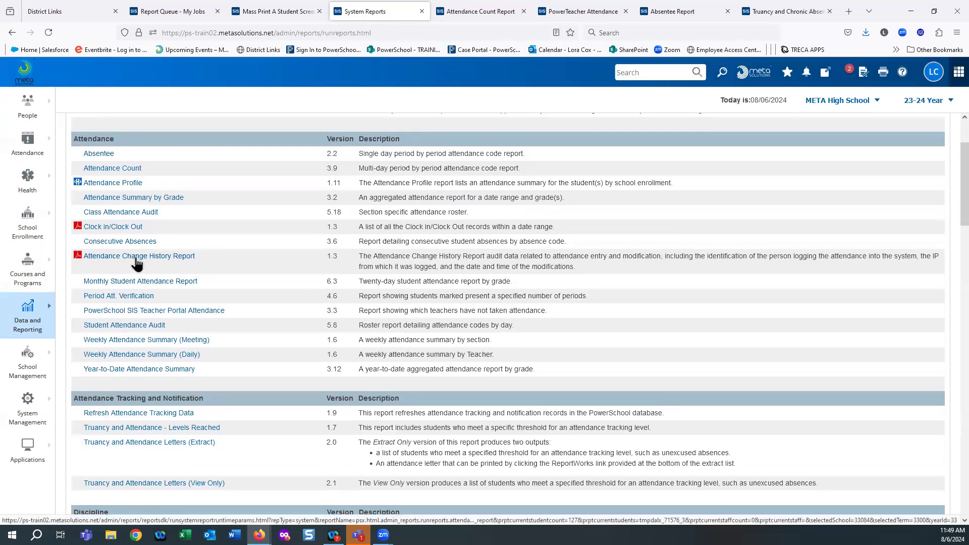
left_click(136, 258)
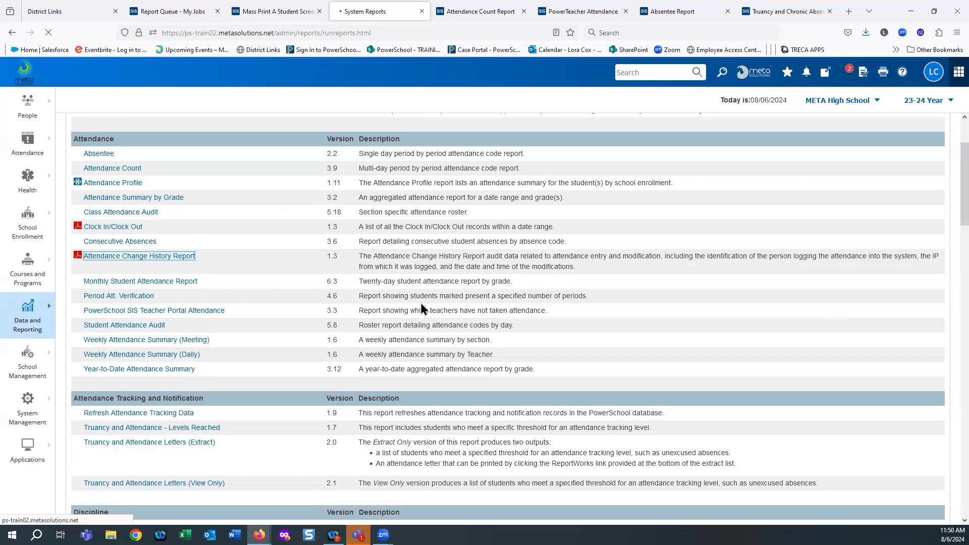
Close all other browser tabs, keeping only District Links and the Attendance Change History Report.
left_click(319, 11)
left_click(218, 11)
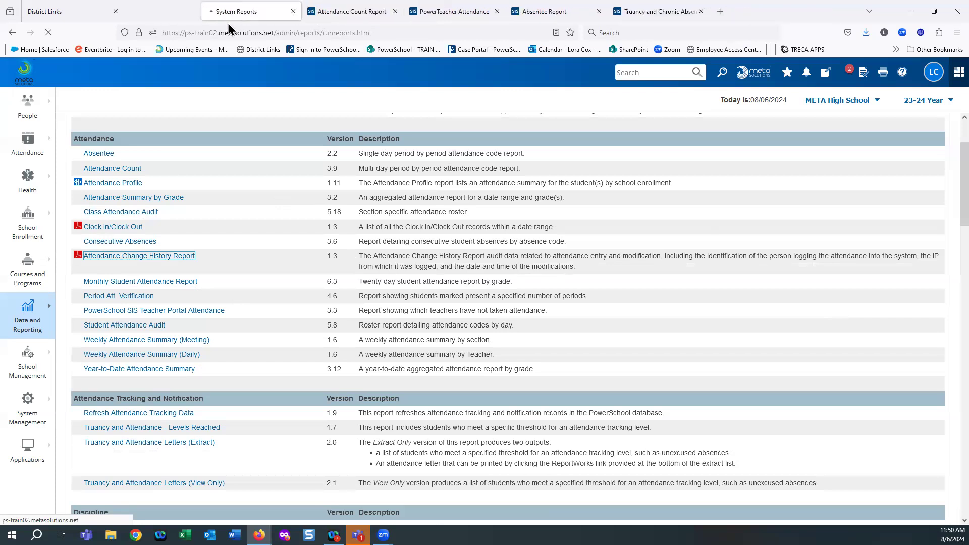
left_click(318, 12)
left_click(319, 11)
left_click(319, 11)
left_click(319, 11)
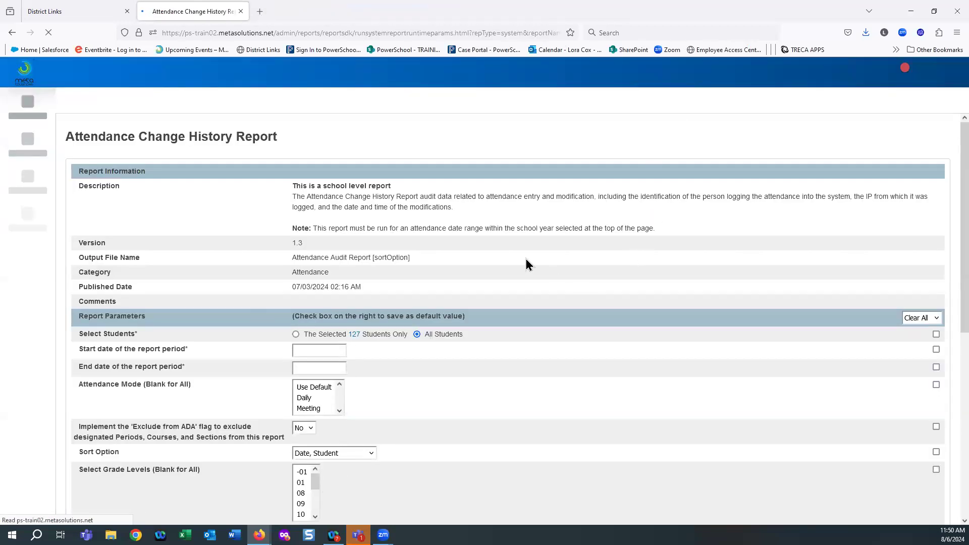
Set the start date of the Attendance Change History Report period to 04/01/2024.
scroll(595, 275, "down", 2)
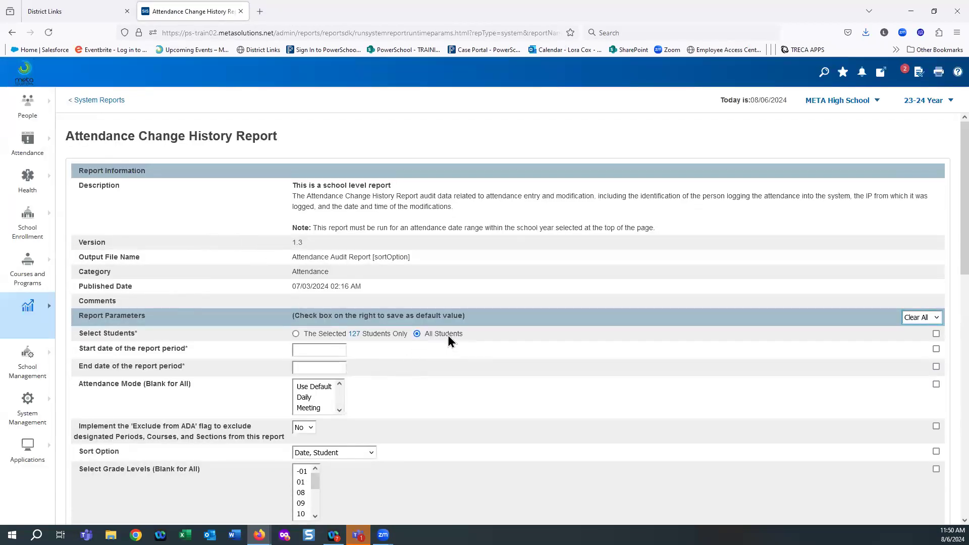
scroll(467, 344, "down", 2)
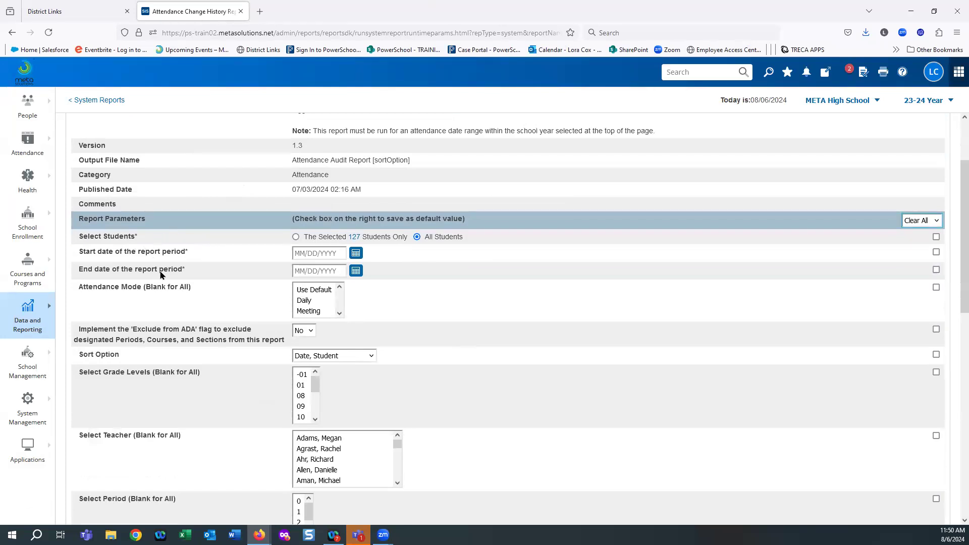
left_click(356, 253)
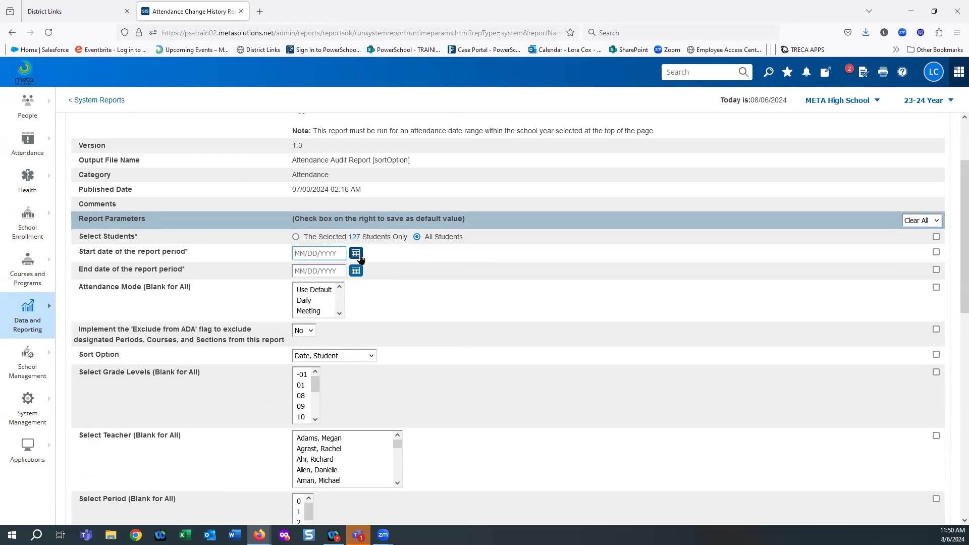
left_click(300, 268)
left_click(301, 269)
left_click(301, 268)
left_click(301, 269)
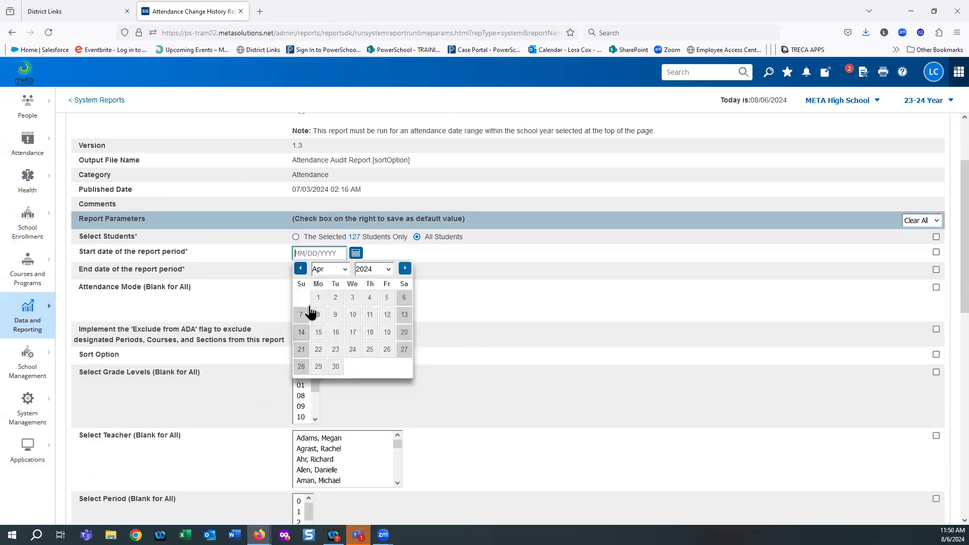
left_click(317, 298)
Set the end date of the Attendance Change History Report period to 04/01/2024.
left_click(356, 270)
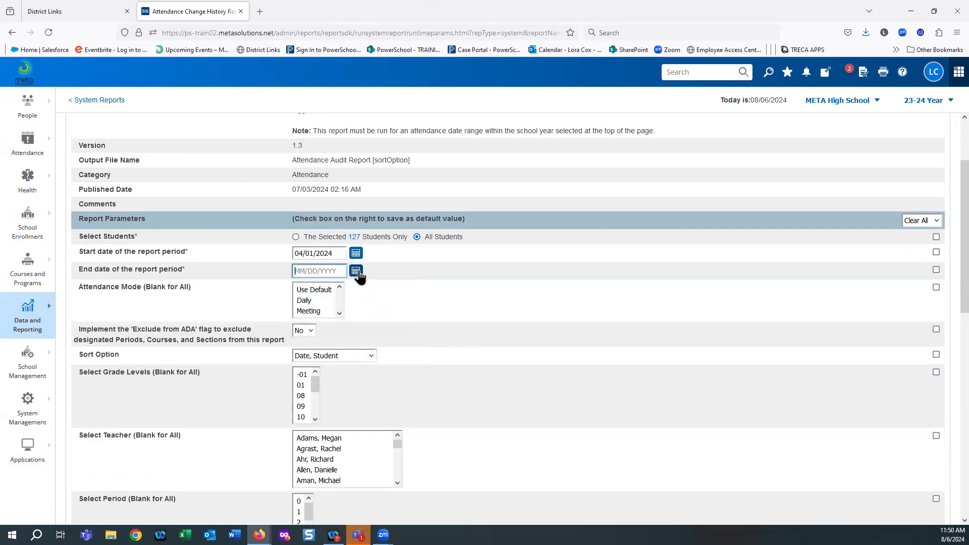
left_click(301, 286)
left_click(300, 286)
left_click(301, 286)
left_click(300, 286)
left_click(318, 315)
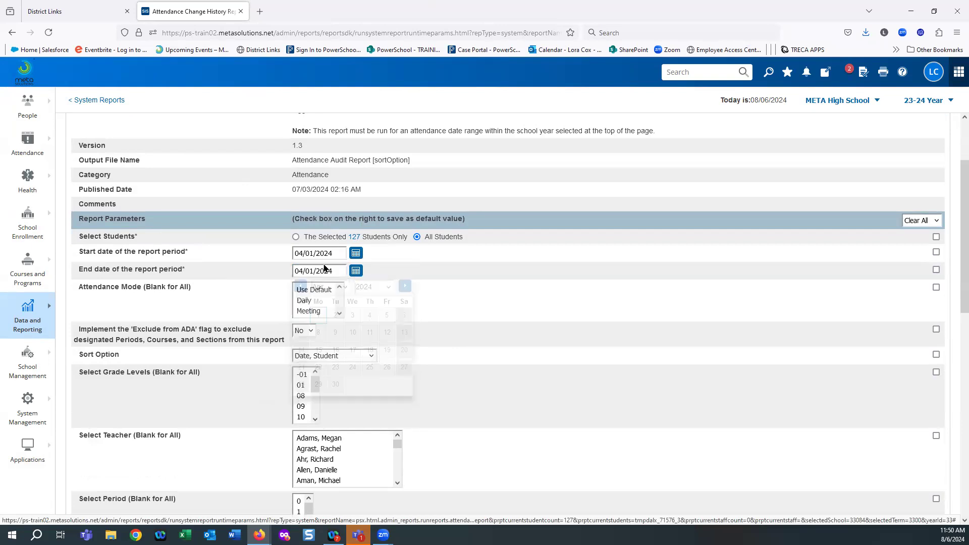
Select the Daily attendance mode and set the Sort Option to Student, Date.
left_click(304, 301)
scroll(578, 337, "down", 2)
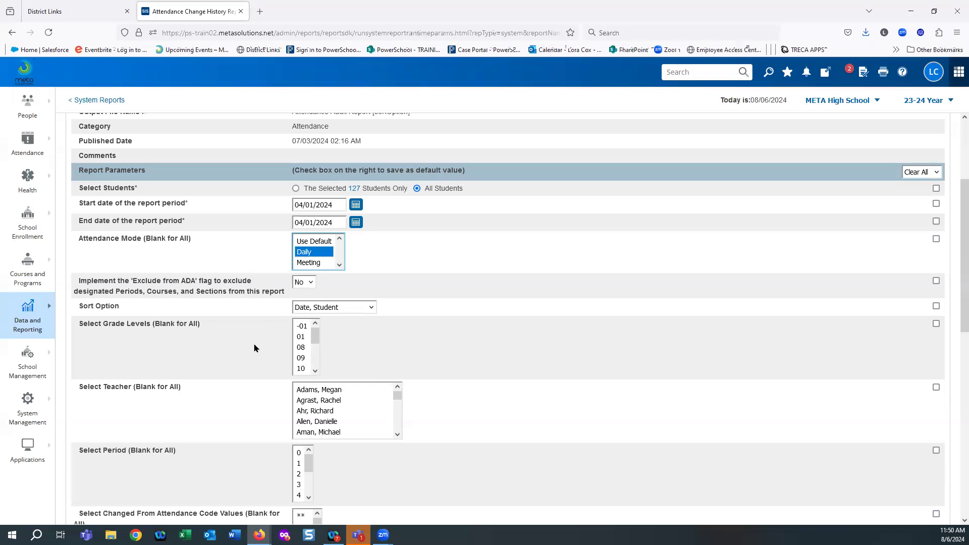
scroll(264, 359, "down", 4)
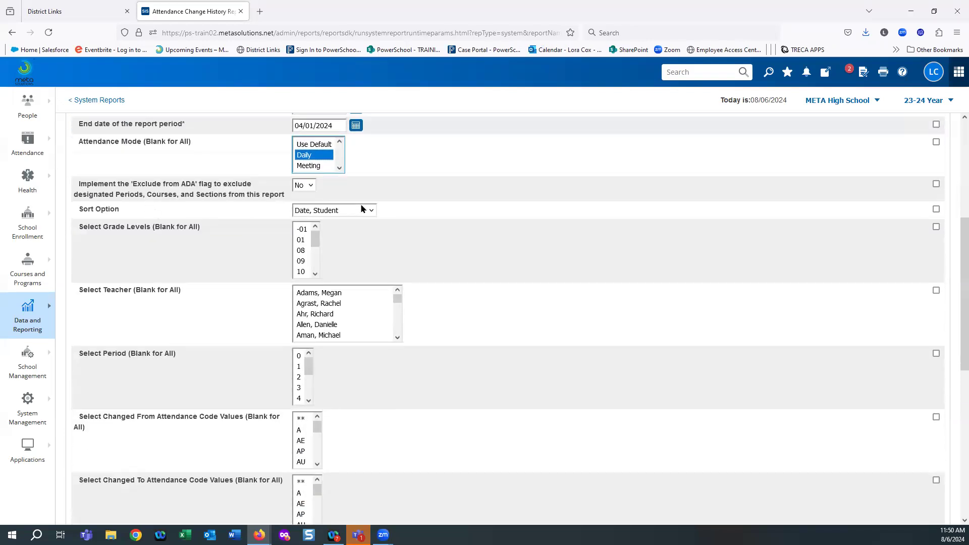
left_click(372, 211)
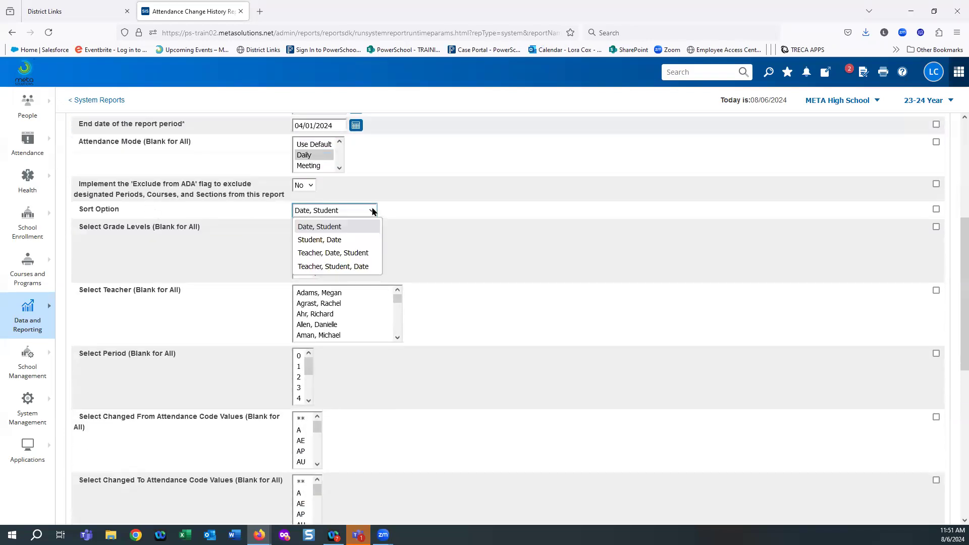
left_click(318, 241)
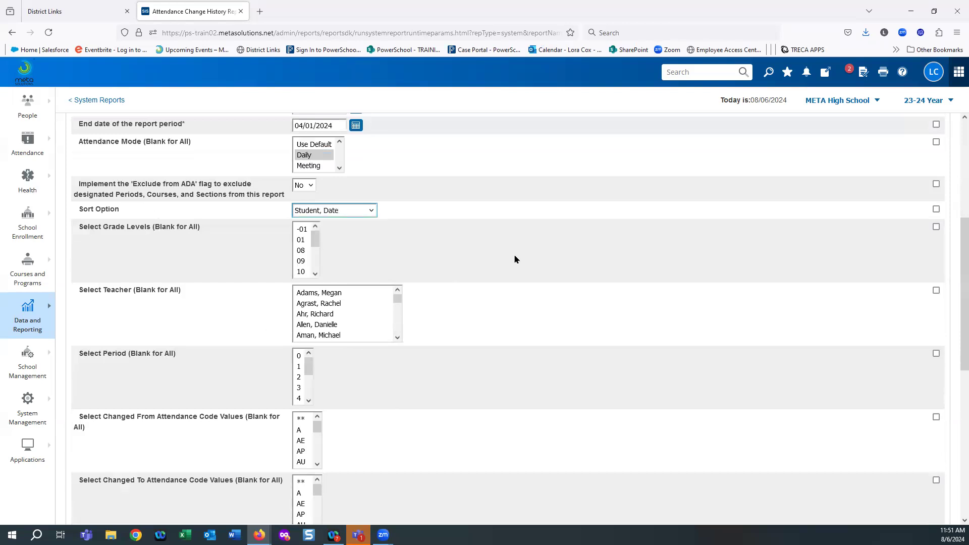
Review the report's remaining filters, from grade level, teacher and period through attendance codes, IP addresses, modifier, and modification dates and times.
scroll(515, 259, "down", 2)
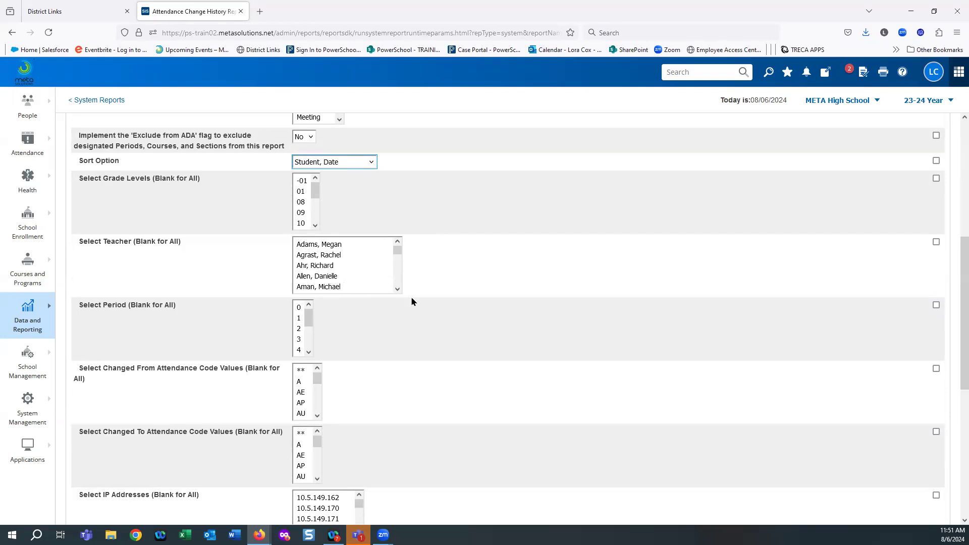
scroll(393, 302, "down", 2)
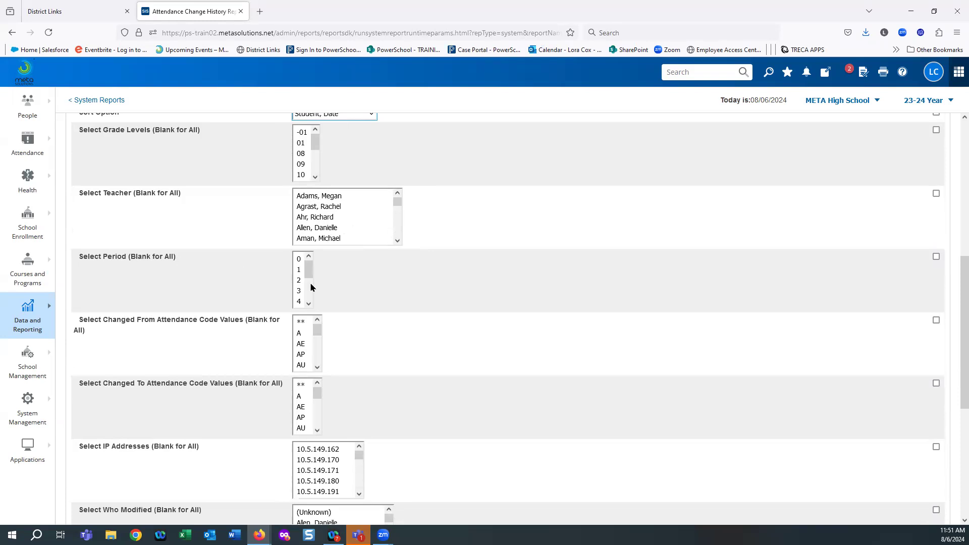
scroll(411, 286, "down", 2)
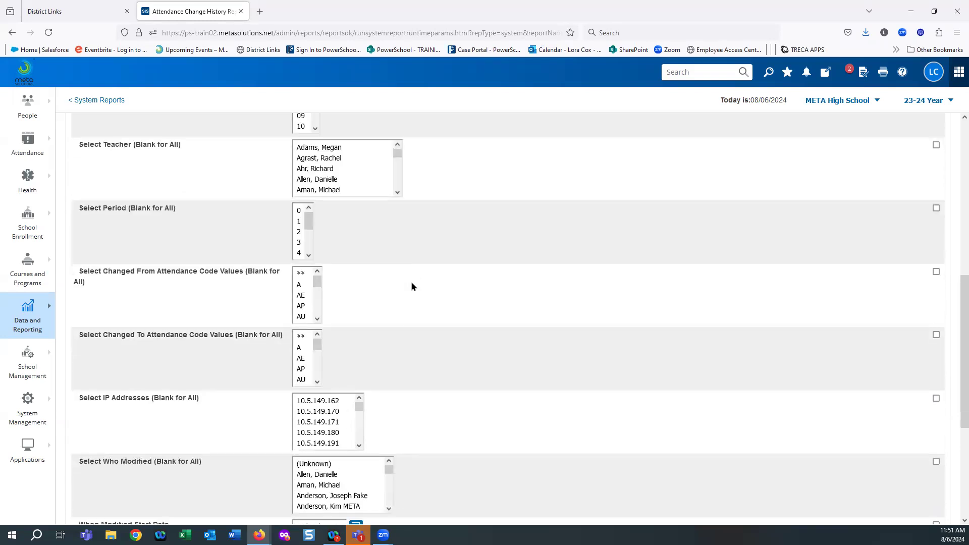
scroll(411, 286, "down", 2)
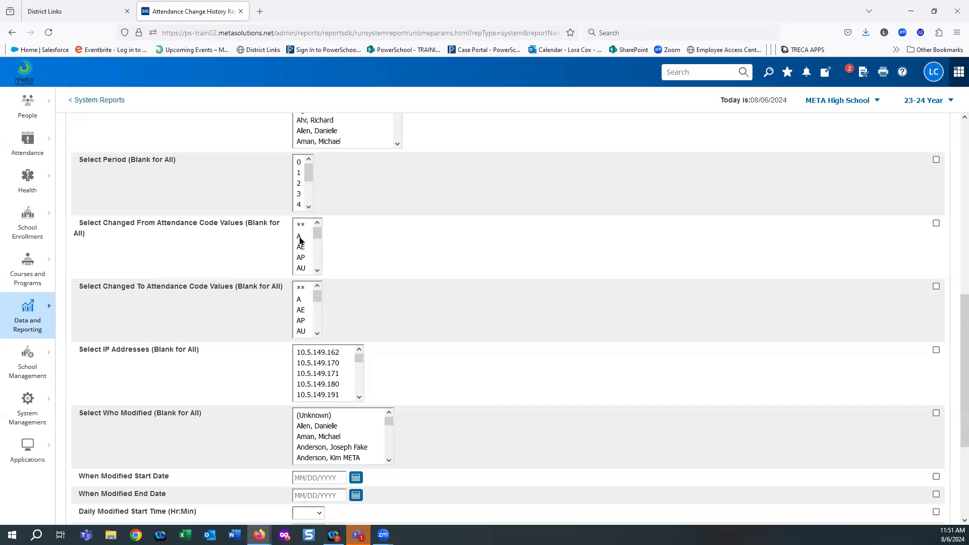
scroll(300, 241, "up", 1)
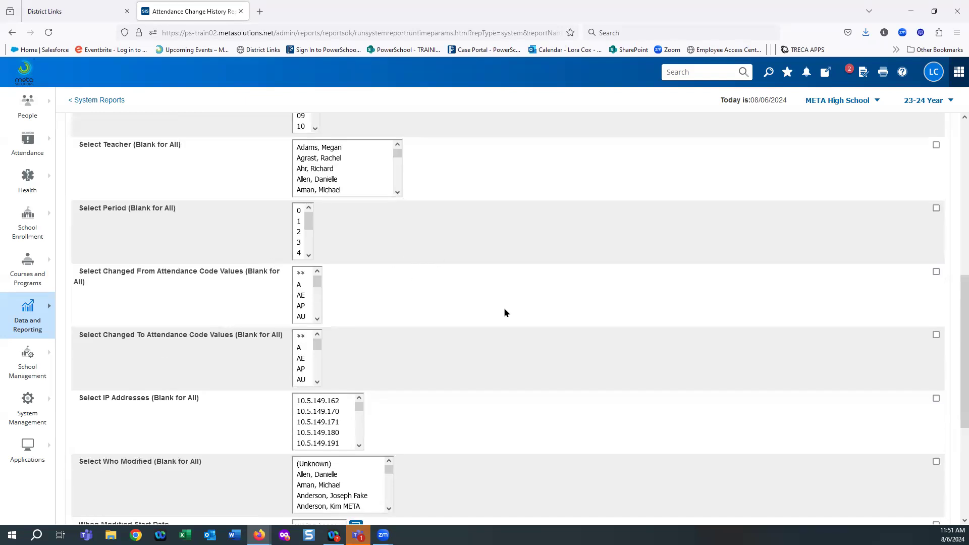
scroll(505, 312, "down", 3)
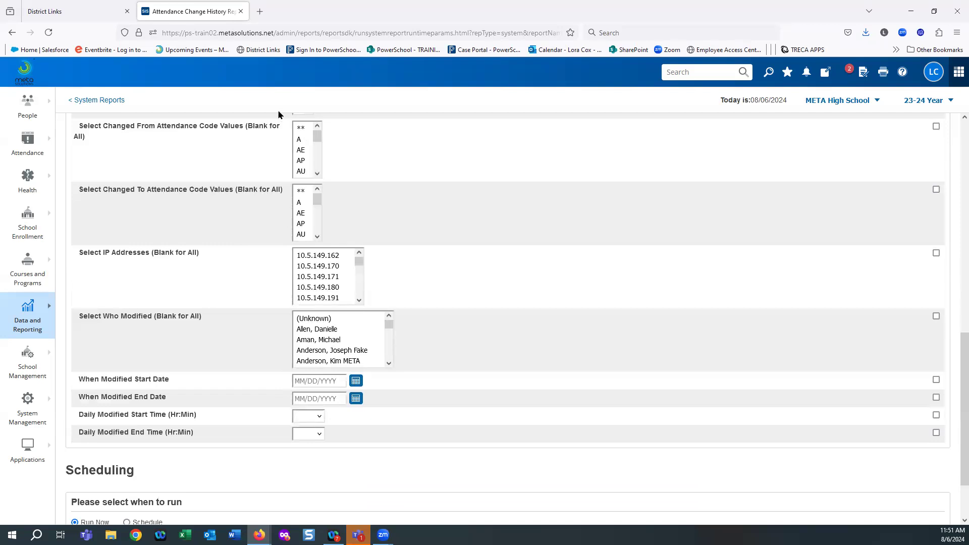
scroll(302, 218, "down", 2)
scroll(306, 217, "down", 2)
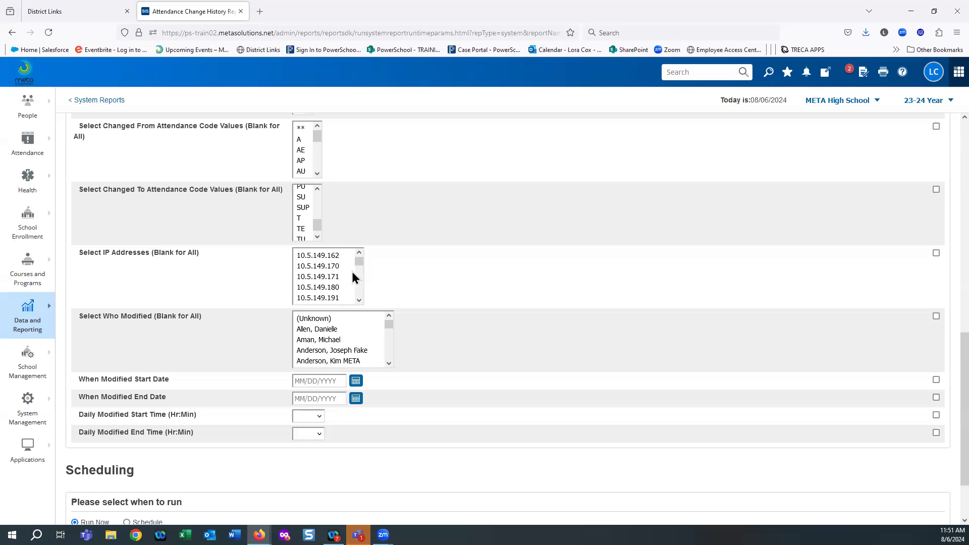
scroll(461, 299, "down", 1)
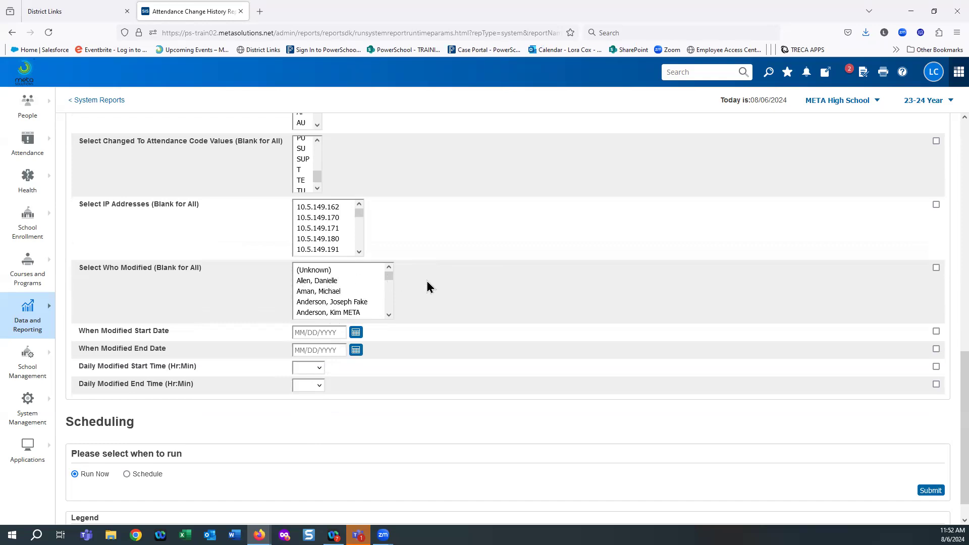
scroll(453, 309, "down", 1)
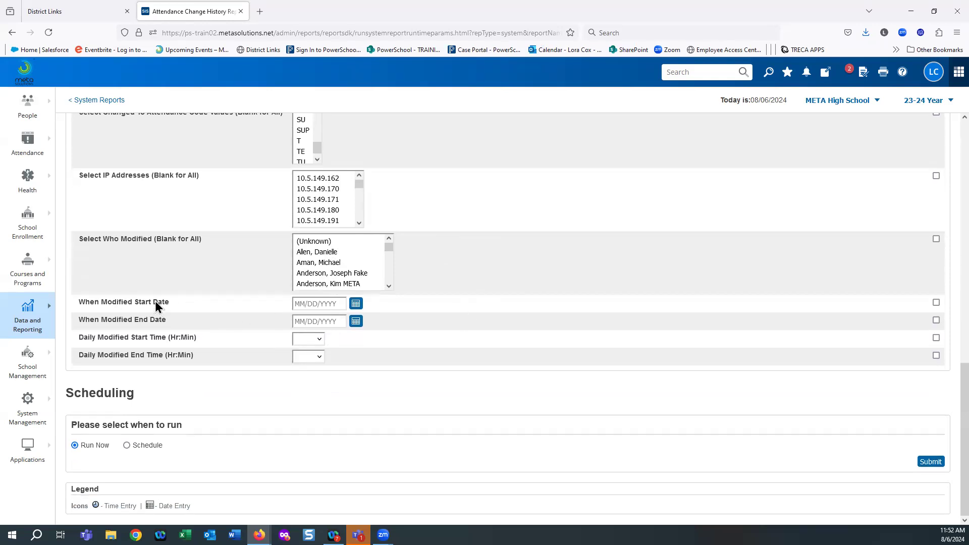
scroll(167, 303, "up", 5)
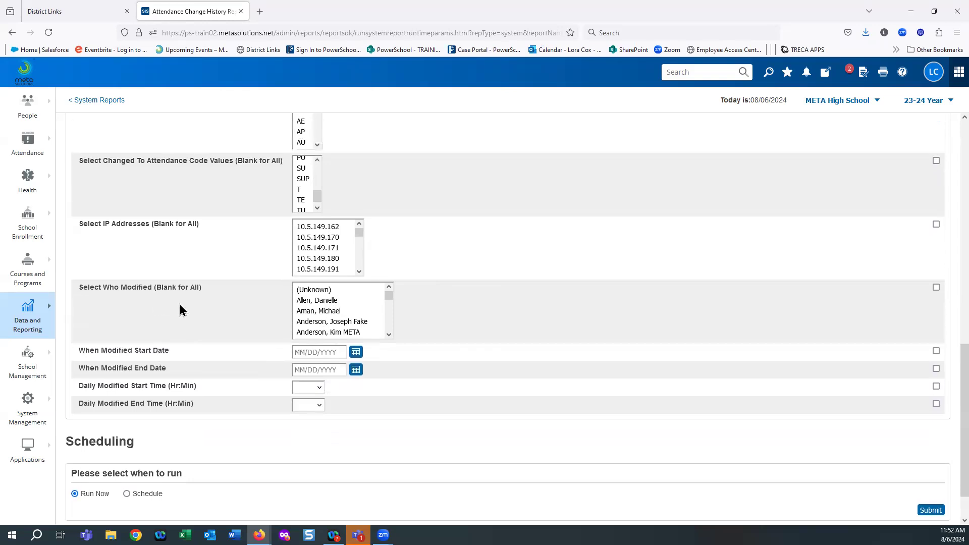
scroll(274, 218, "up", 5)
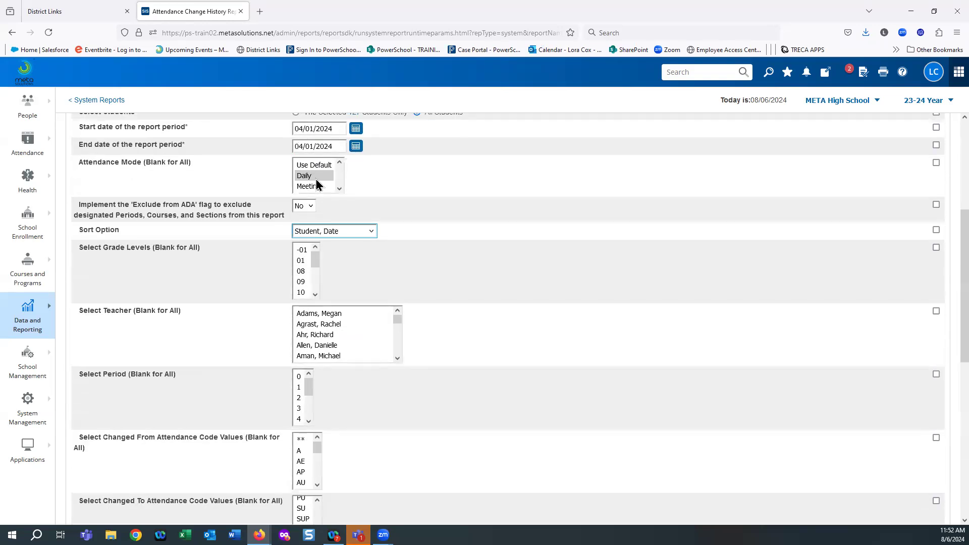
scroll(435, 369, "down", 10)
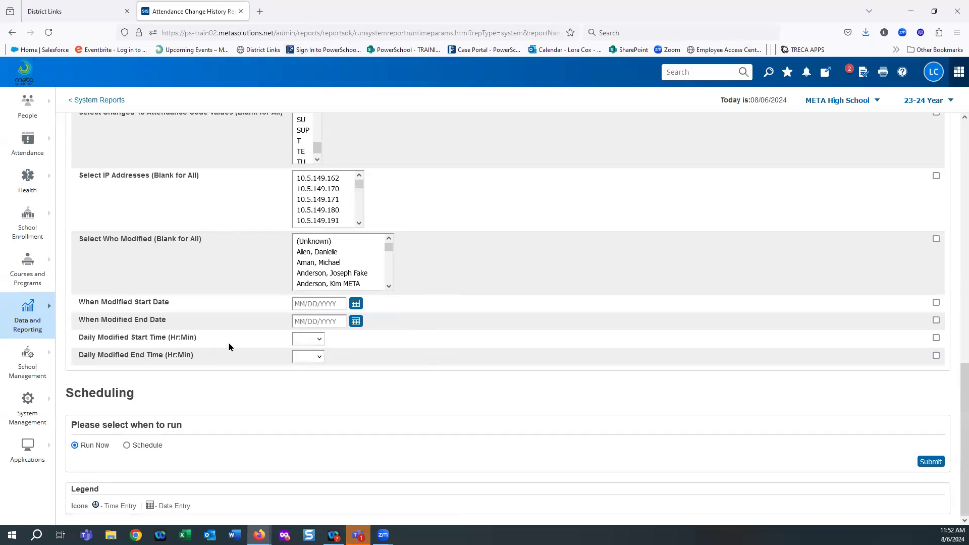
Set the When Modified Start Date of the Attendance Change History Report to 04/01/2024.
left_click(356, 304)
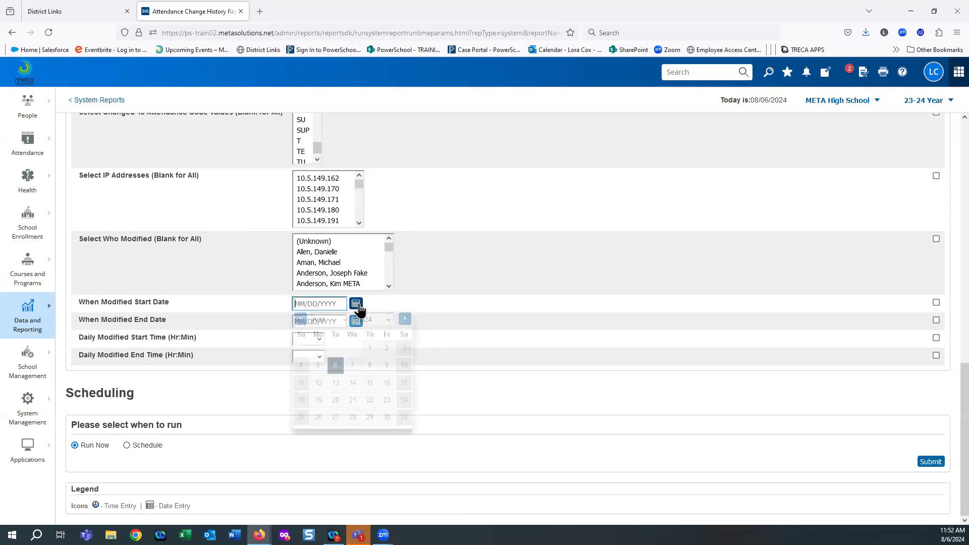
left_click(298, 320)
left_click(299, 319)
left_click(298, 319)
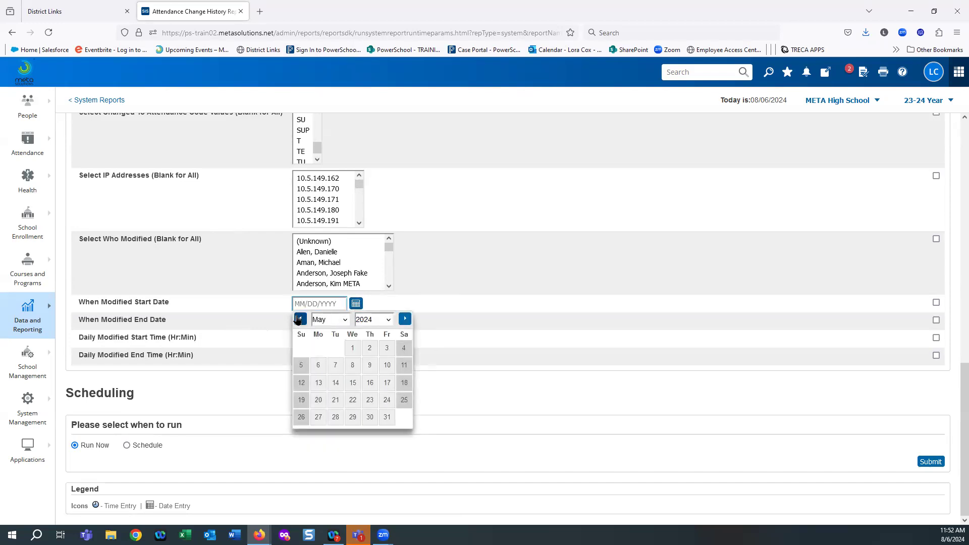
left_click(299, 319)
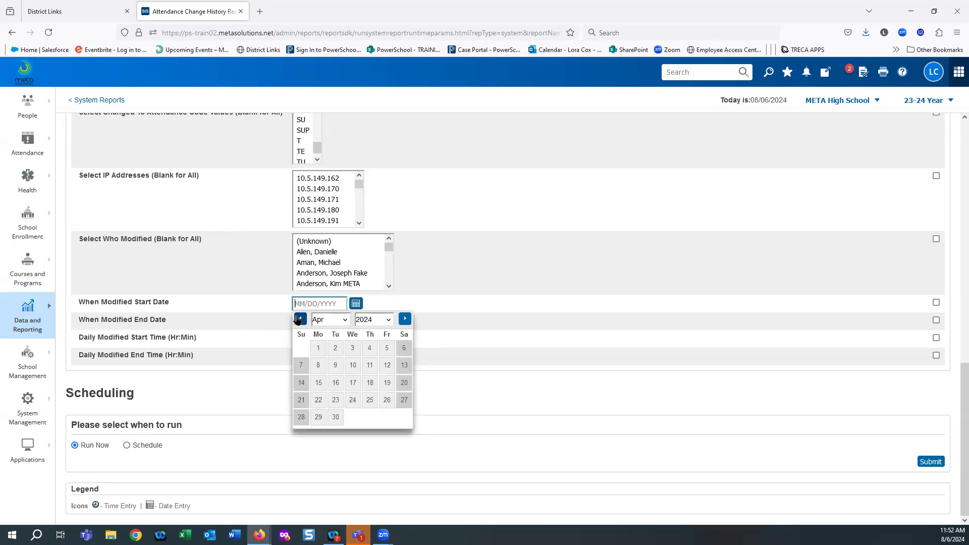
left_click(317, 349)
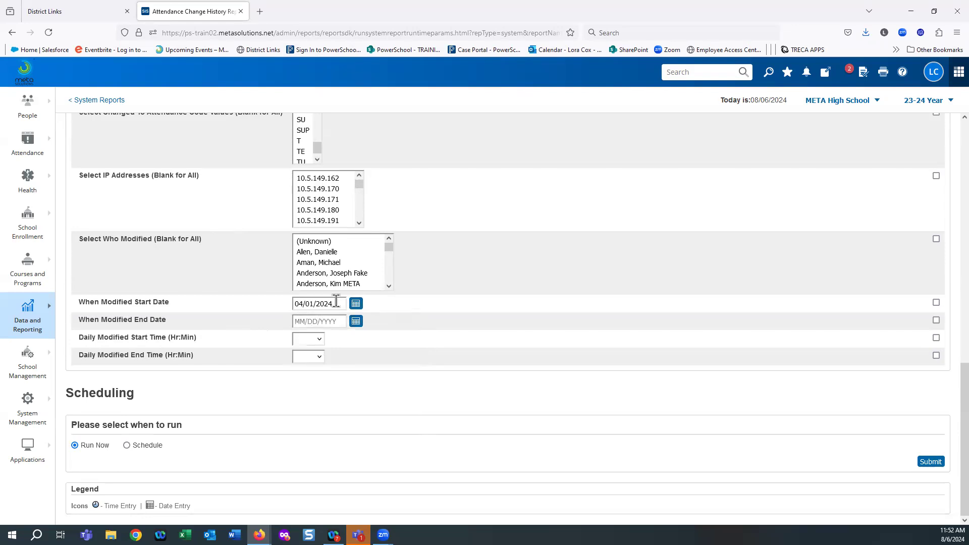
Set the When Modified End Date to 08/06/2024 and submit the report to run now, leaving the daily modified times blank.
left_click(356, 322)
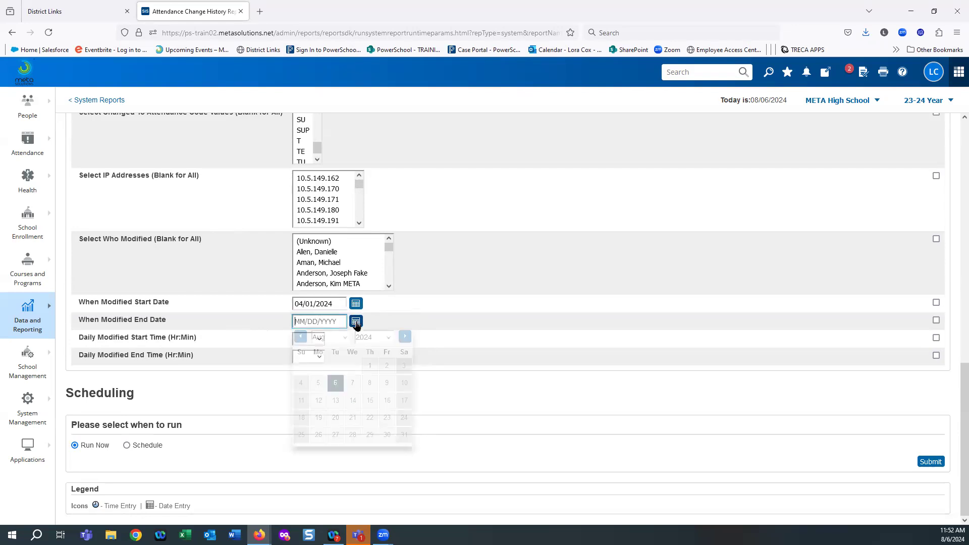
left_click(334, 382)
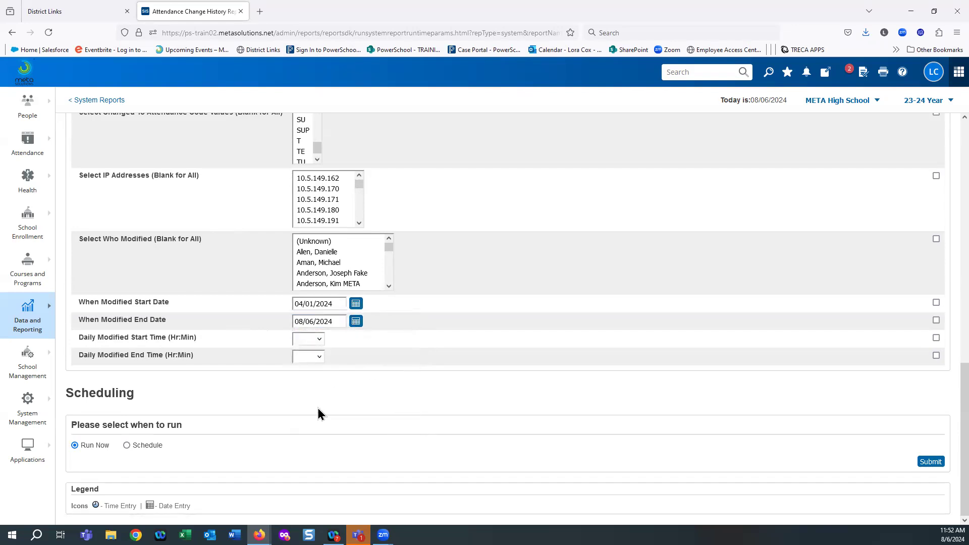
left_click(303, 344)
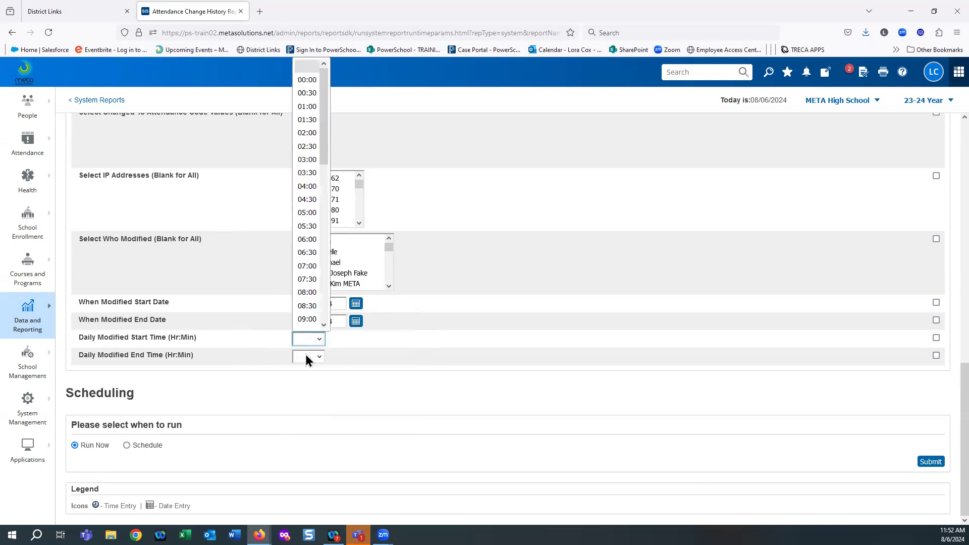
left_click(434, 361)
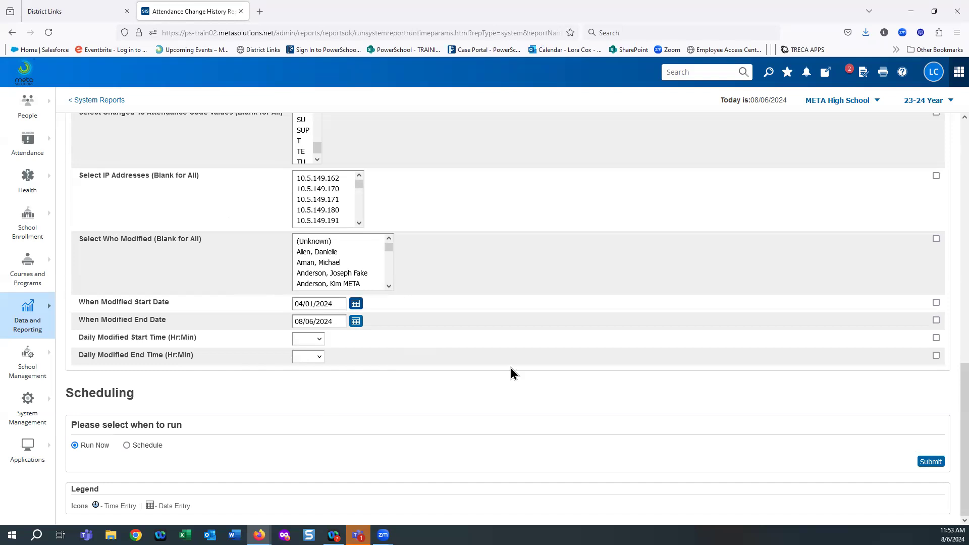
left_click(933, 463)
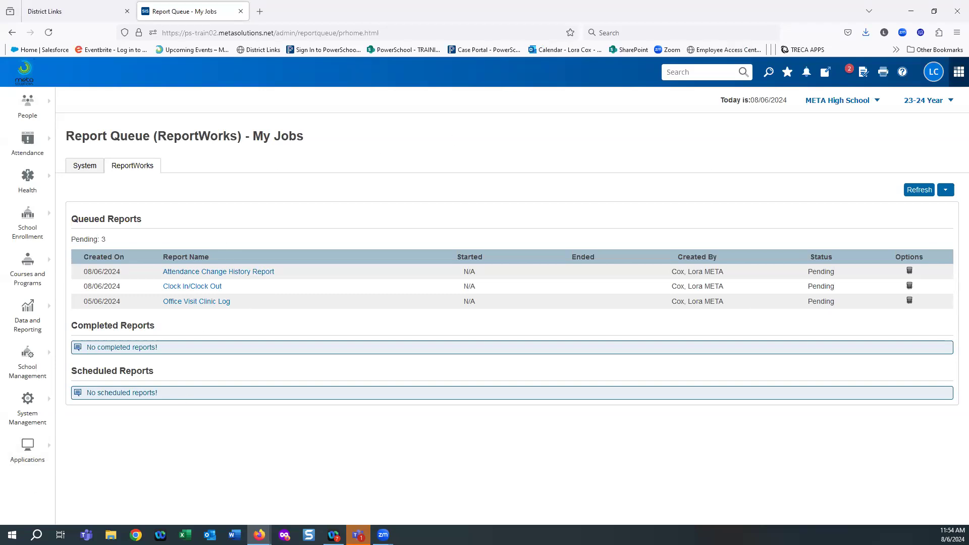
Open the Attendance category of the PSCB Custom Reports and review its daily, meeting, school and student attendance reports.
left_click(29, 319)
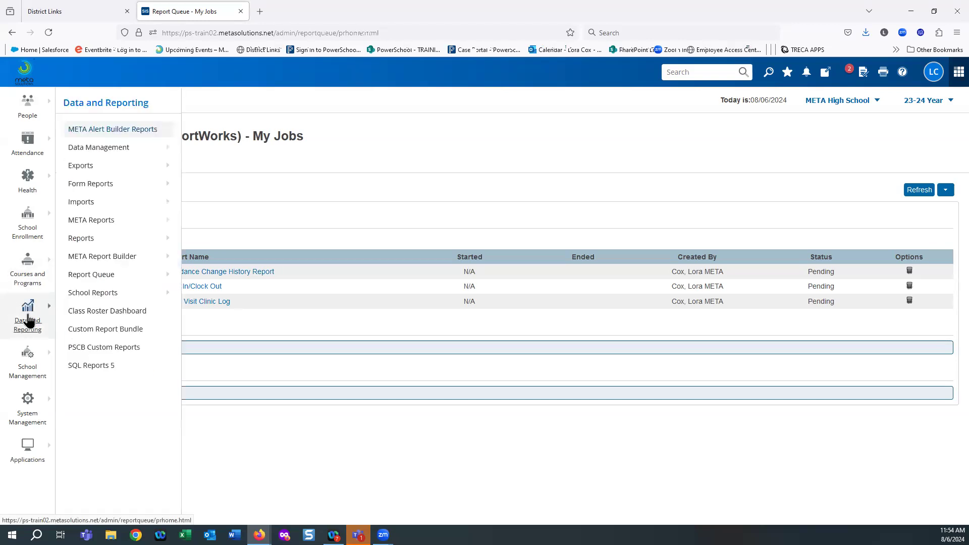
left_click(93, 348)
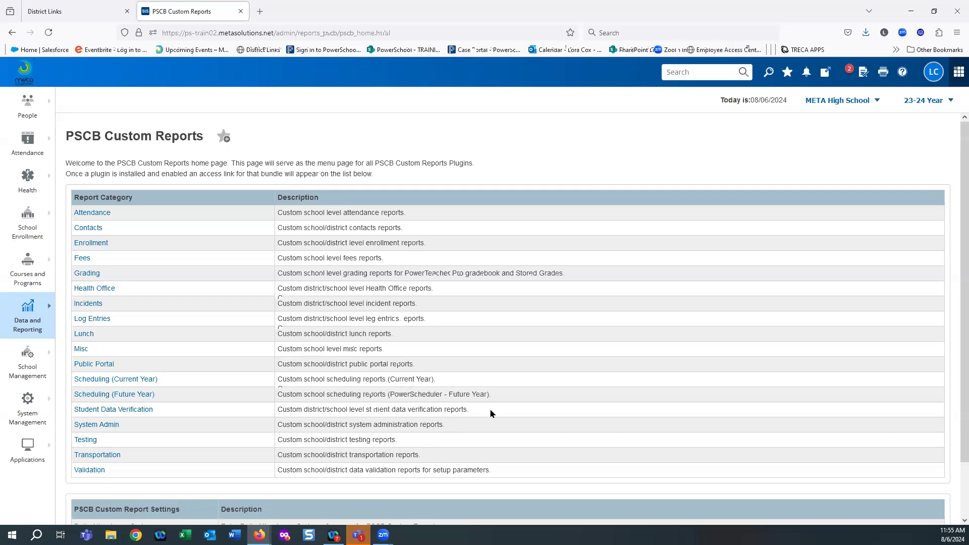
left_click(99, 215)
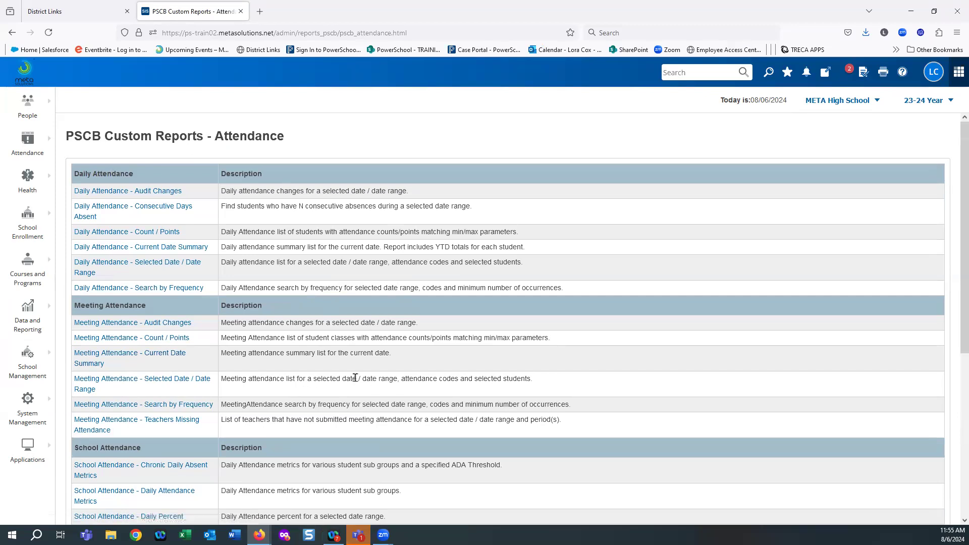
scroll(233, 239, "down", 1)
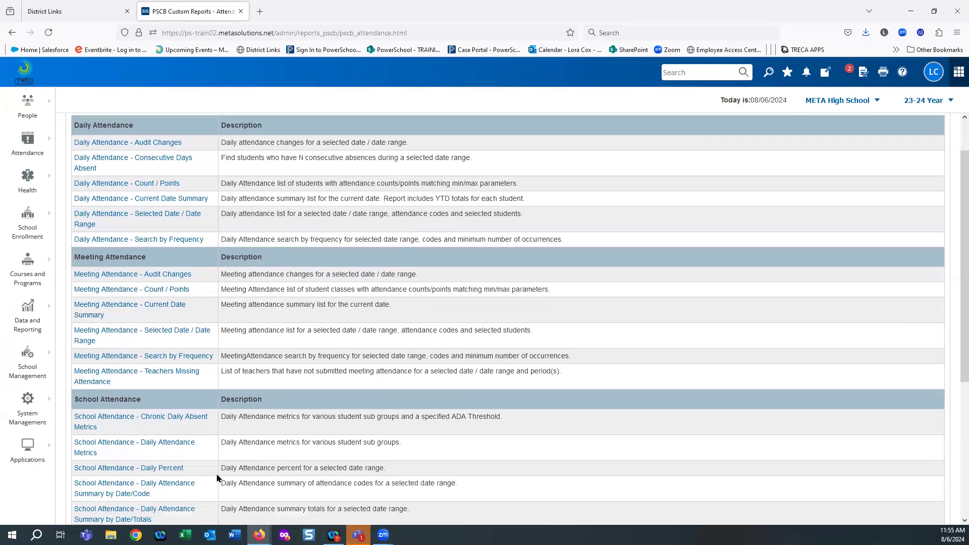
scroll(241, 265, "up", 1)
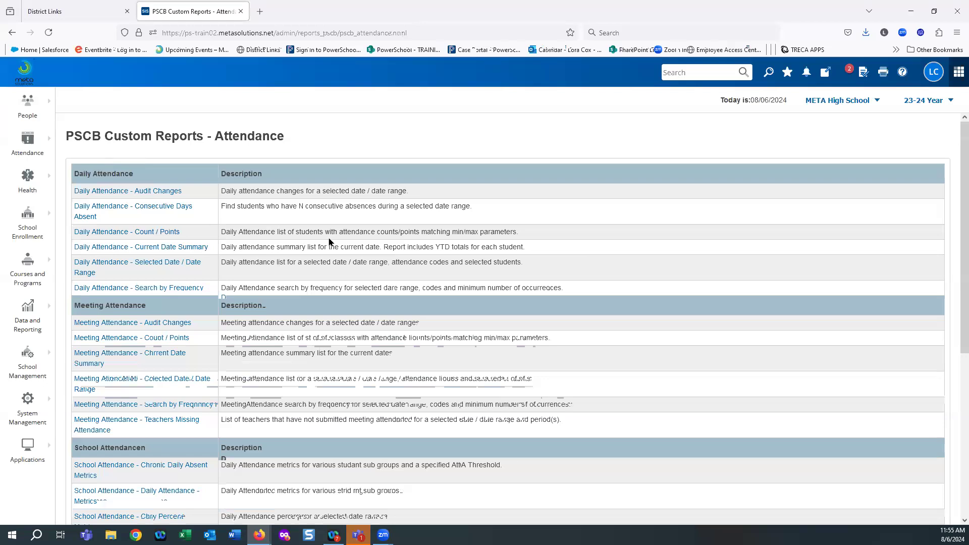
scroll(334, 242, "down", 5)
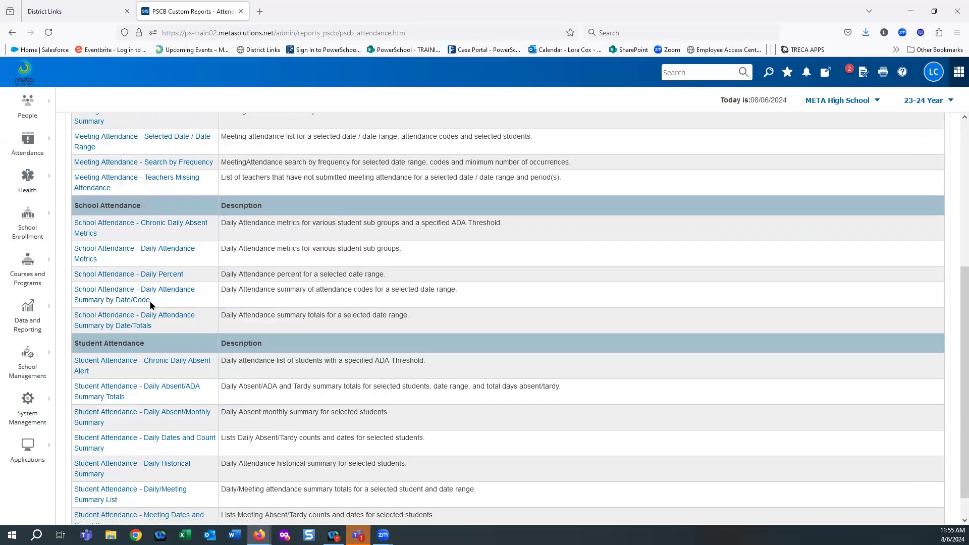
scroll(150, 304, "down", 1)
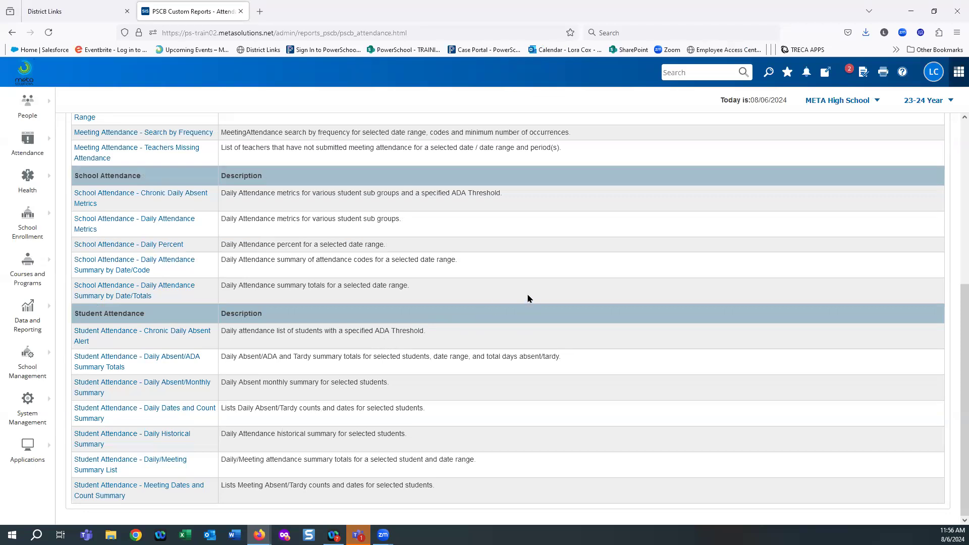
scroll(204, 398, "up", 2)
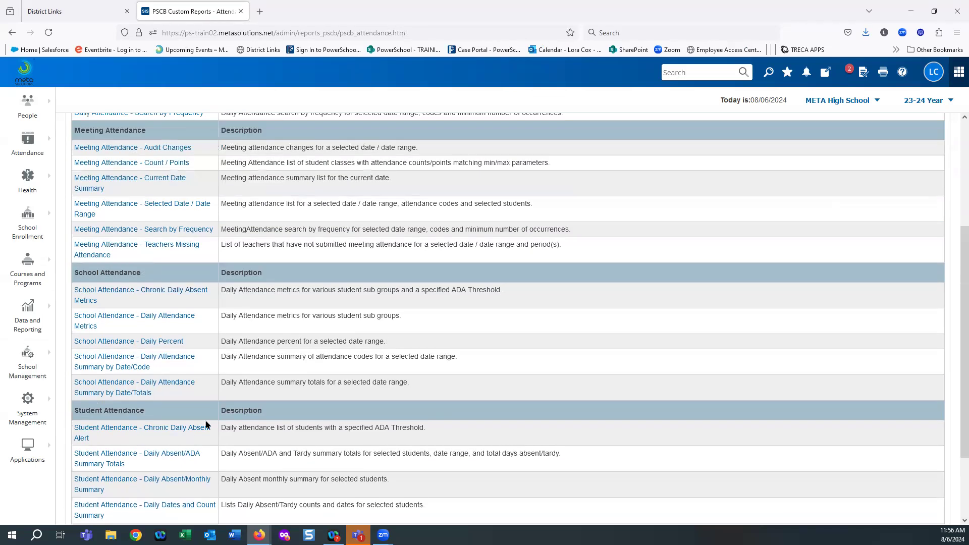
scroll(207, 426, "up", 1)
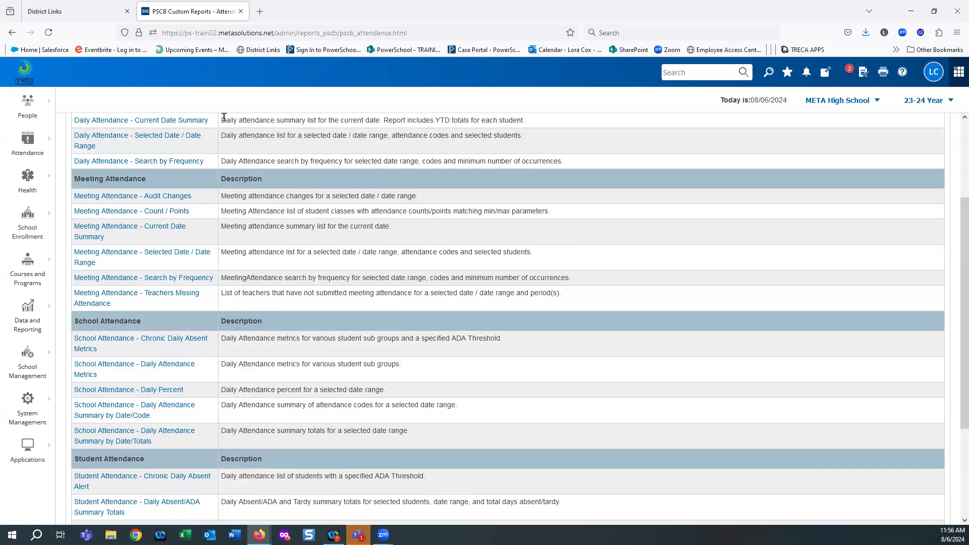
Open the ADA/ADM by Student report from the Membership and Enrollment section of the System Reports.
left_click(25, 331)
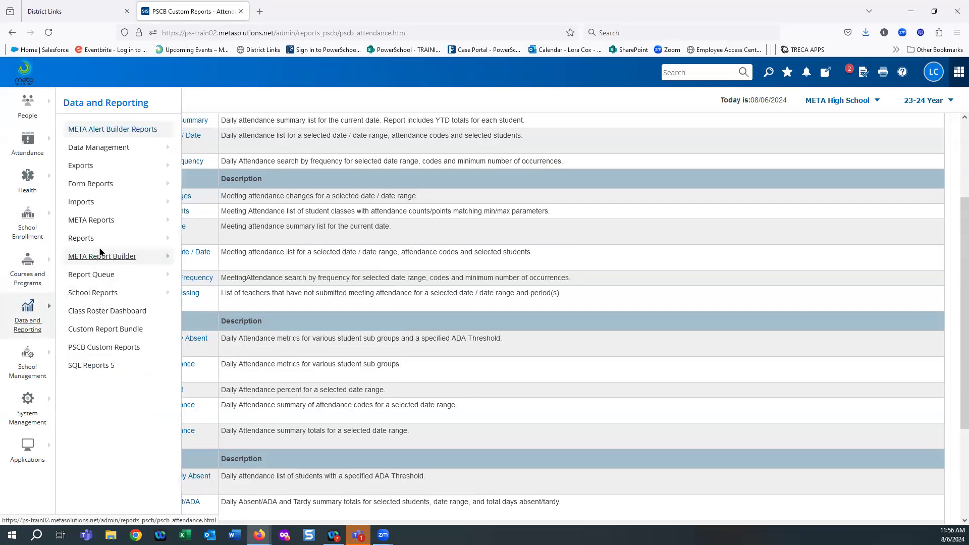
mouse_move(88, 242)
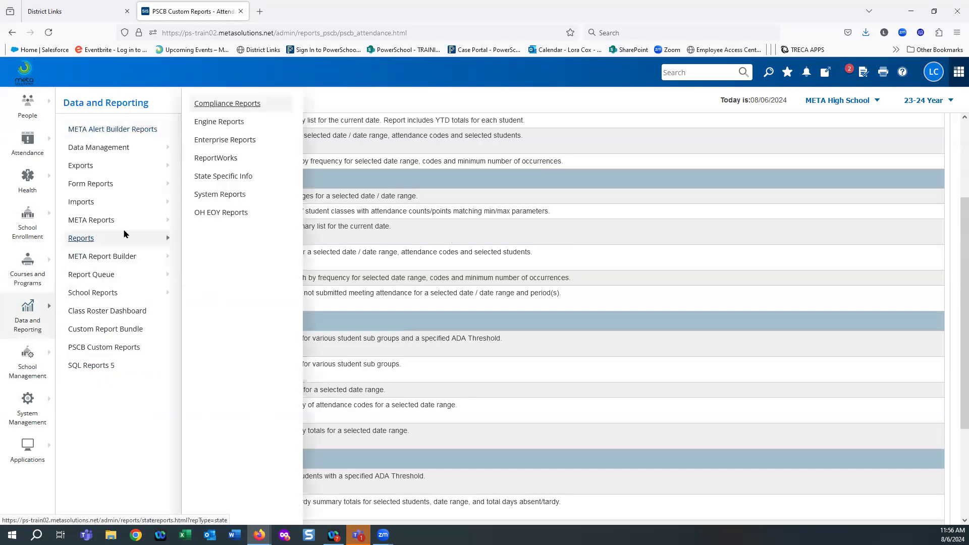
left_click(202, 195)
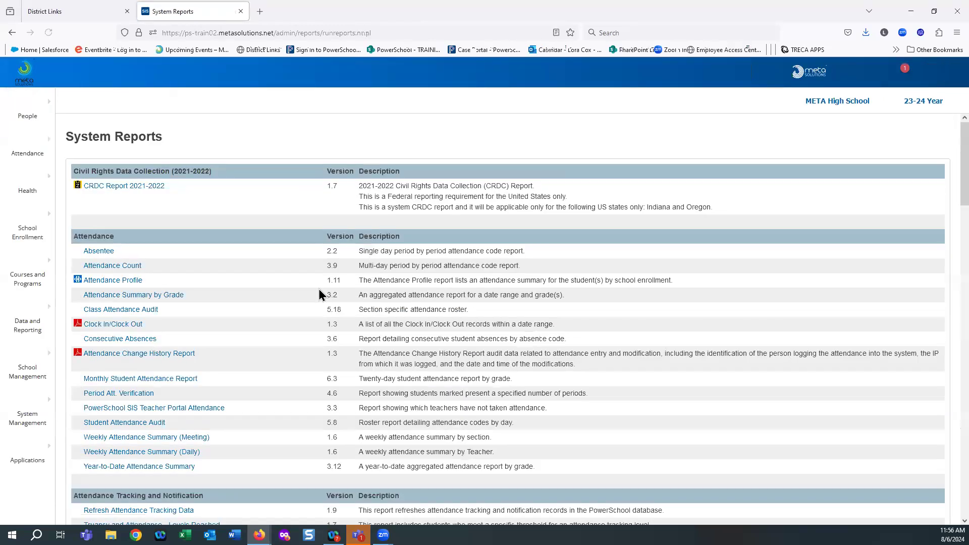
scroll(319, 293, "down", 3)
scroll(319, 293, "down", 10)
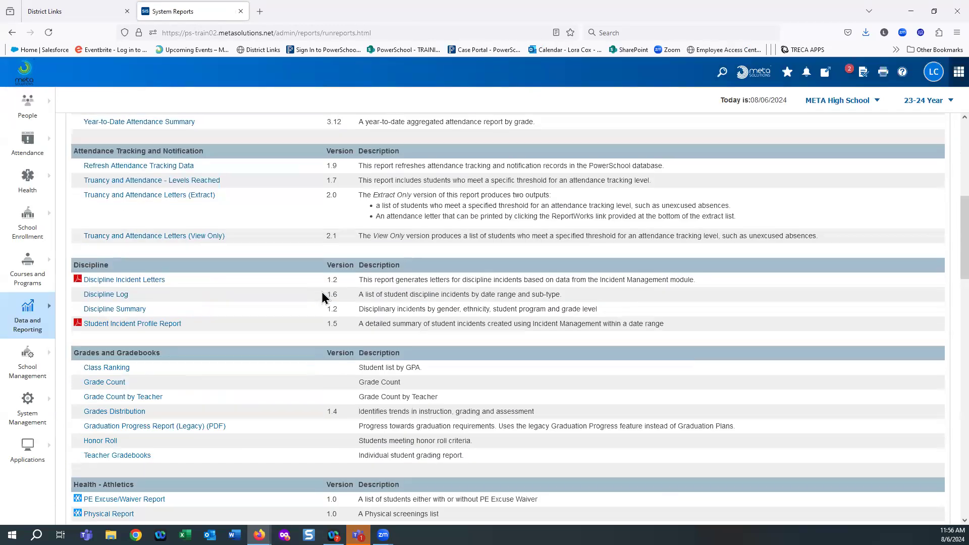
scroll(322, 295, "down", 9)
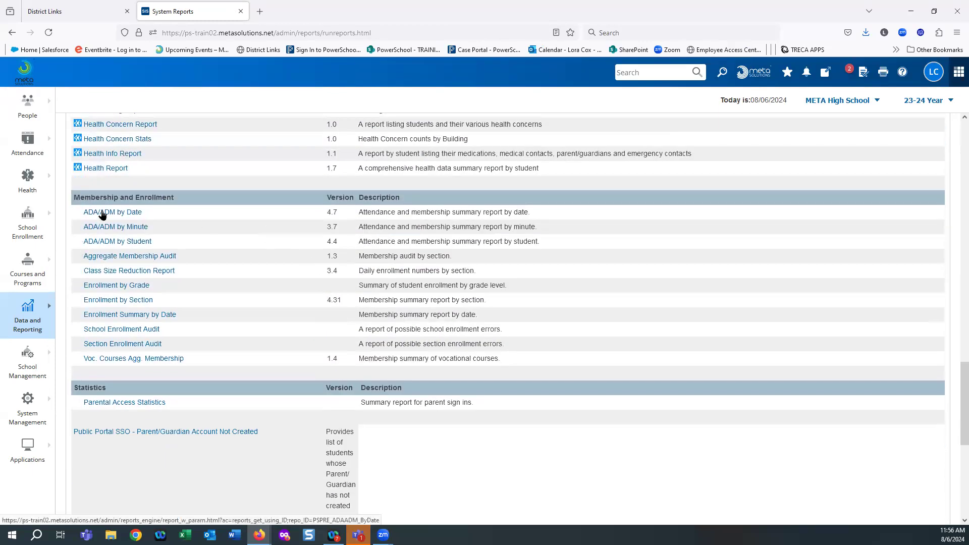
left_click(130, 242)
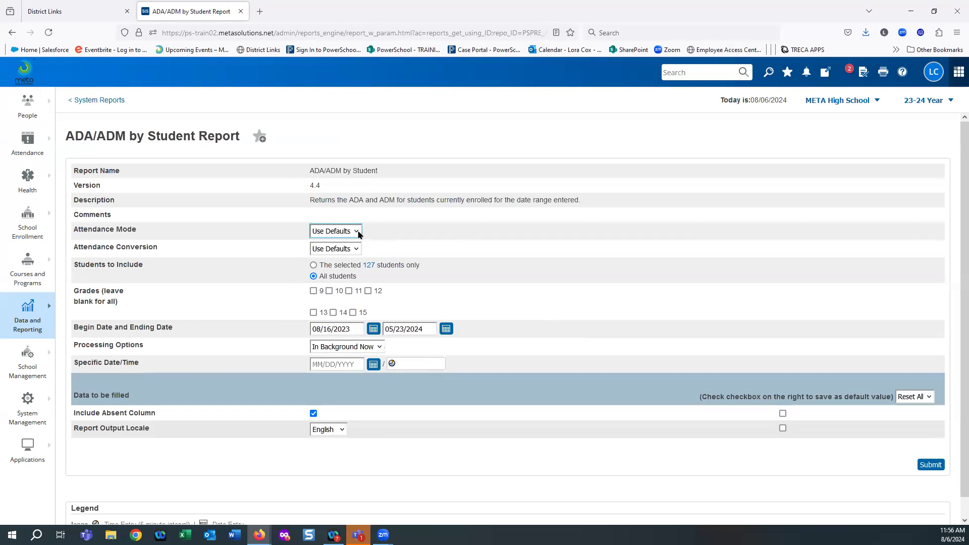
Set the report's Attendance Mode to Daily and include only the selected 127 students.
left_click(357, 232)
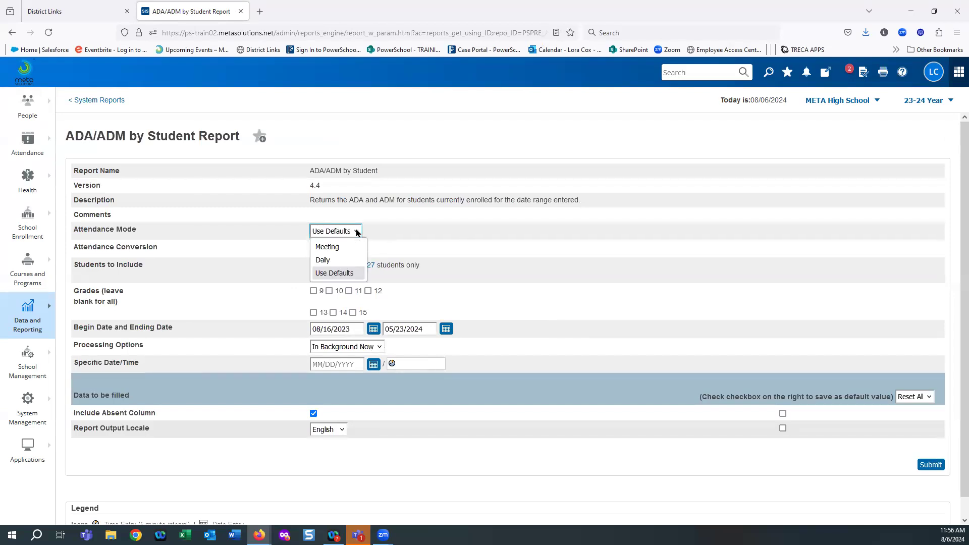
left_click(324, 260)
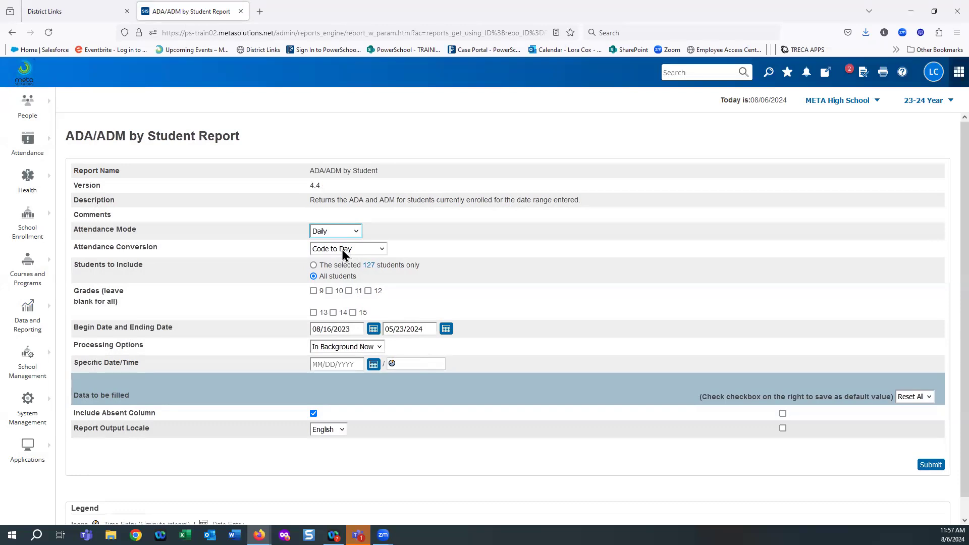
left_click(314, 266)
scroll(354, 293, "down", 1)
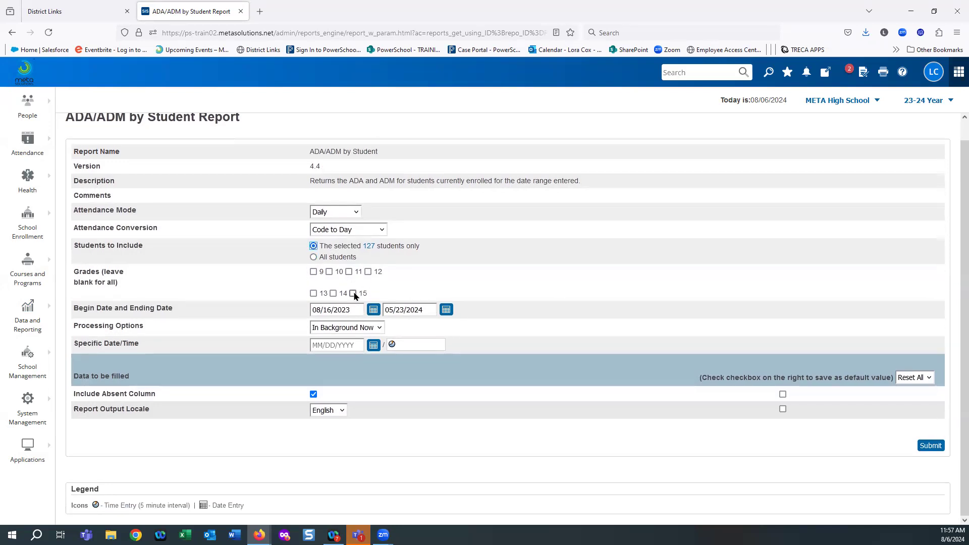
left_click(374, 310)
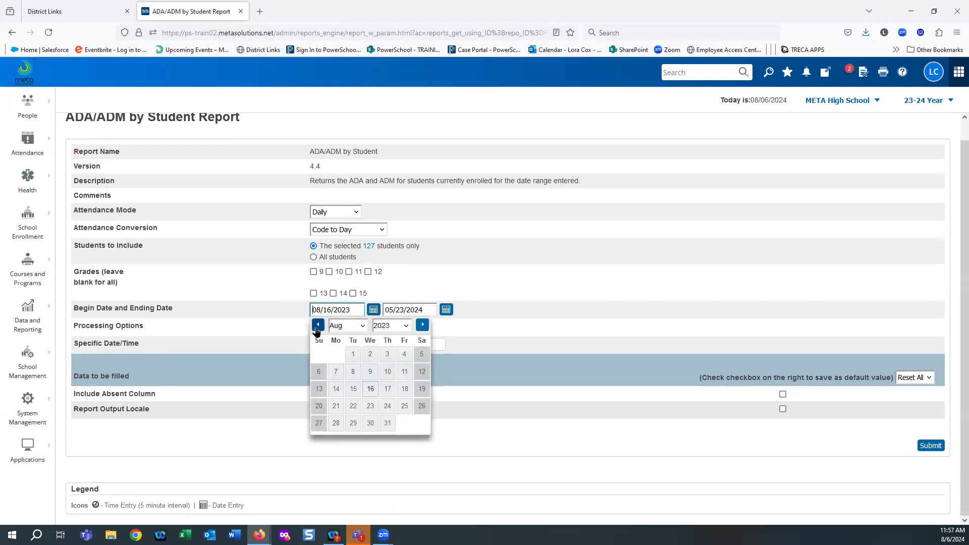
left_click(318, 324)
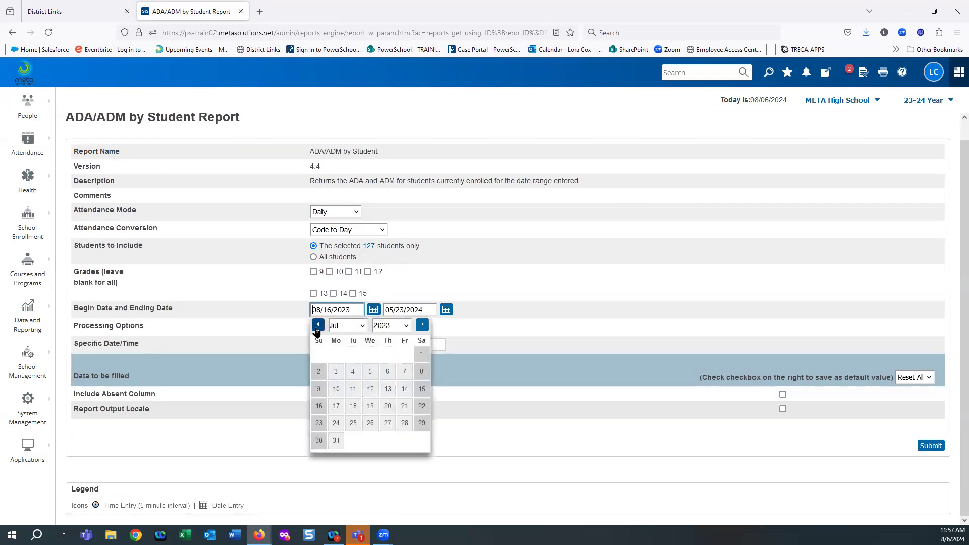
left_click(536, 318)
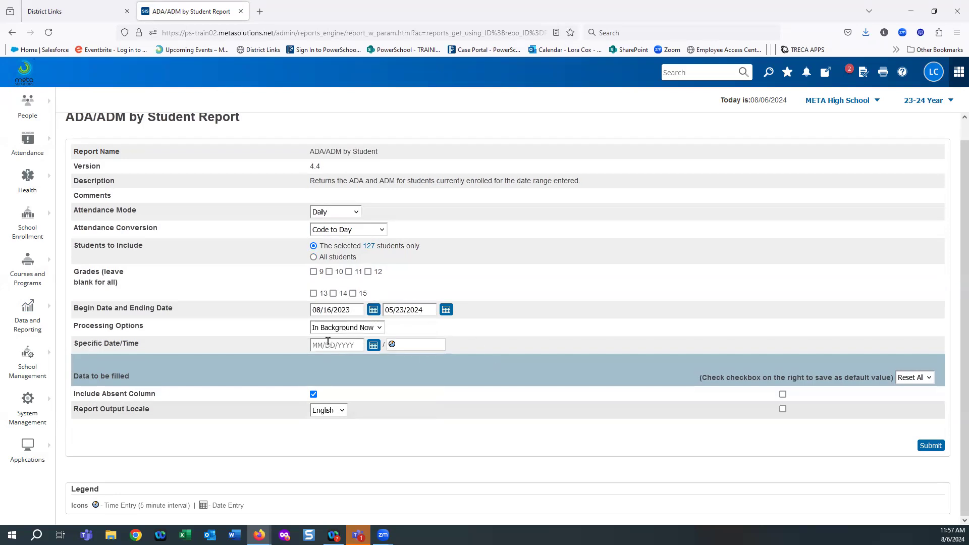
Submit the ADA/ADM by Student report with In Background Now processing for 08/16/2023 through 05/23/2024.
left_click(355, 329)
left_click(355, 329)
left_click(909, 379)
left_click(910, 394)
left_click(926, 445)
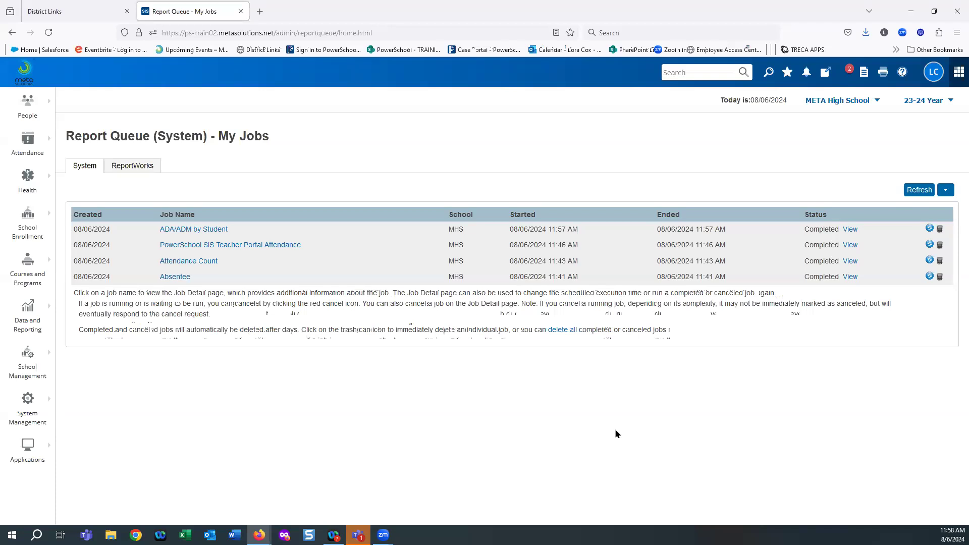
View the completed ADA/ADM by Student job and examine its membership, attendance, absence and days-not-enrolled columns.
left_click(851, 230)
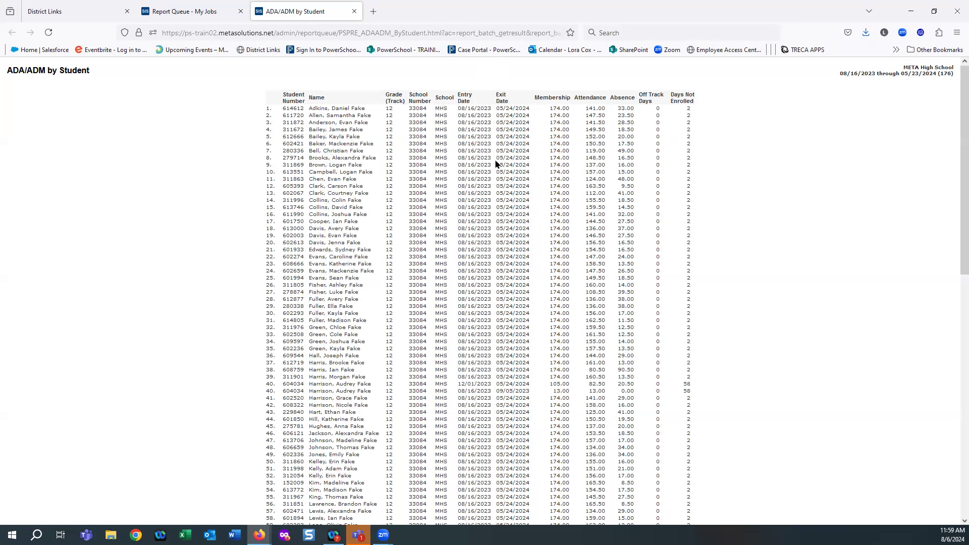
scroll(569, 206, "down", 2)
scroll(569, 206, "up", 2)
scroll(792, 411, "down", 2)
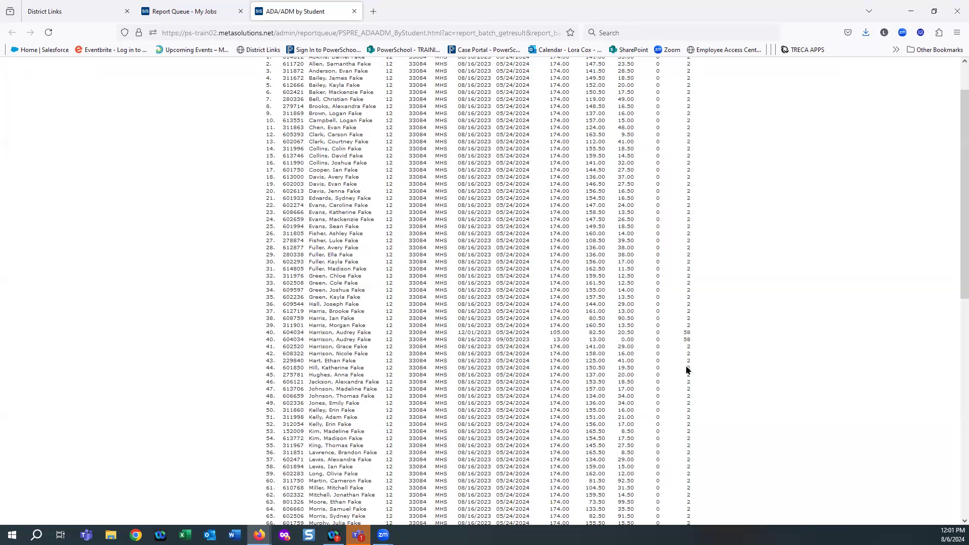
scroll(699, 388, "up", 2)
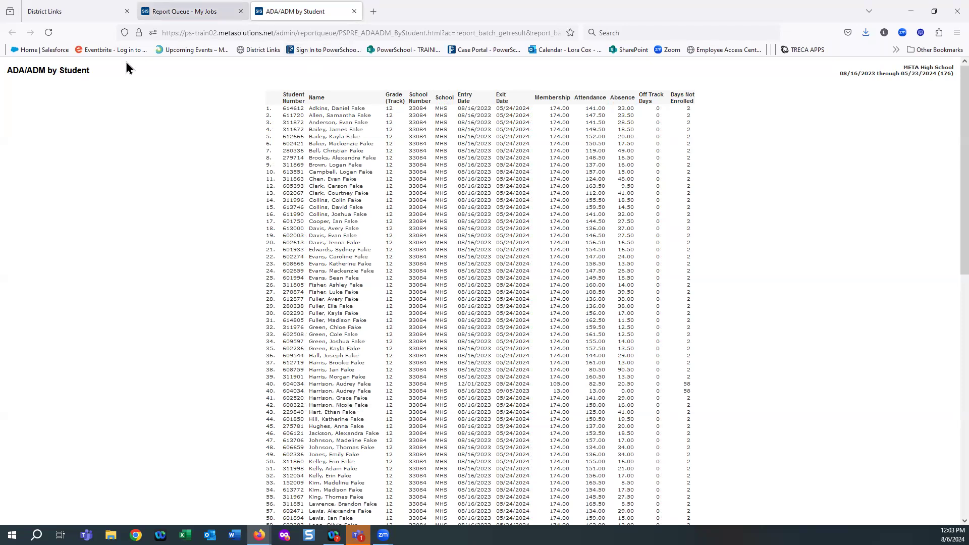
Leave the report queue for the PowerSchool Start Page and close the unrelated Google sign-in page.
left_click(179, 15)
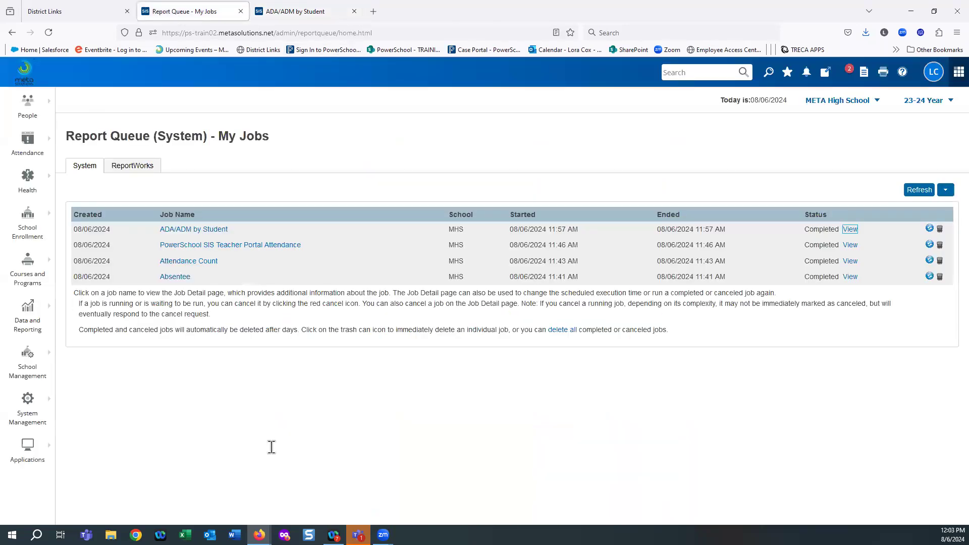
left_click(22, 68)
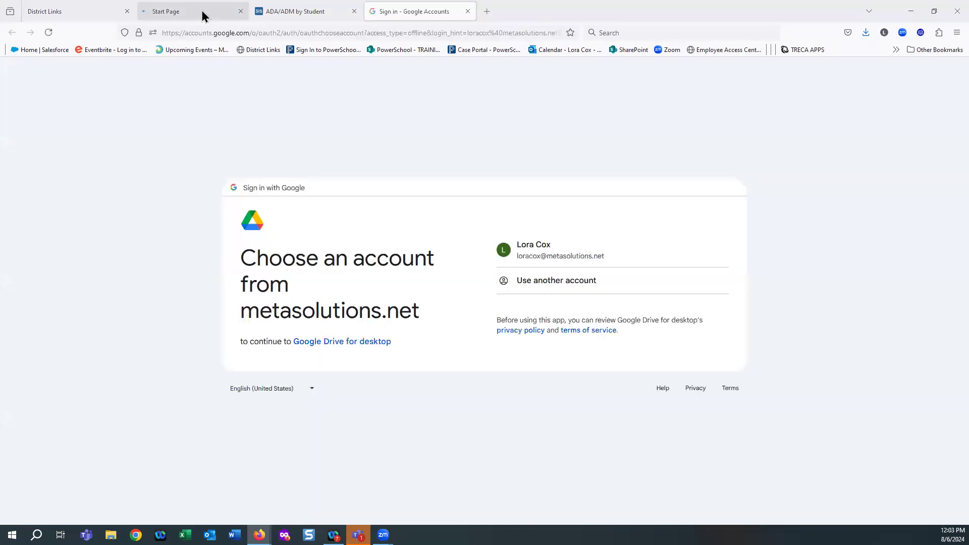
left_click(301, 11)
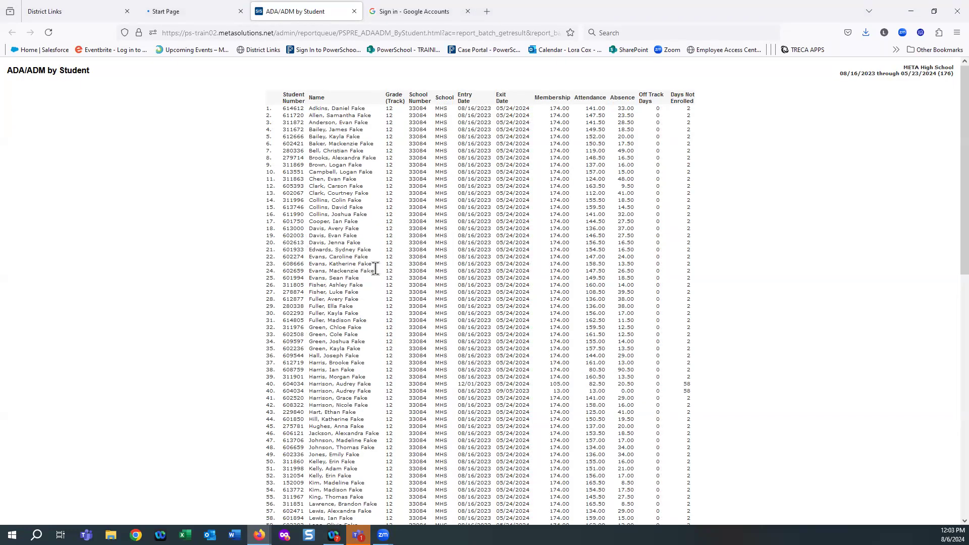
left_click(441, 11)
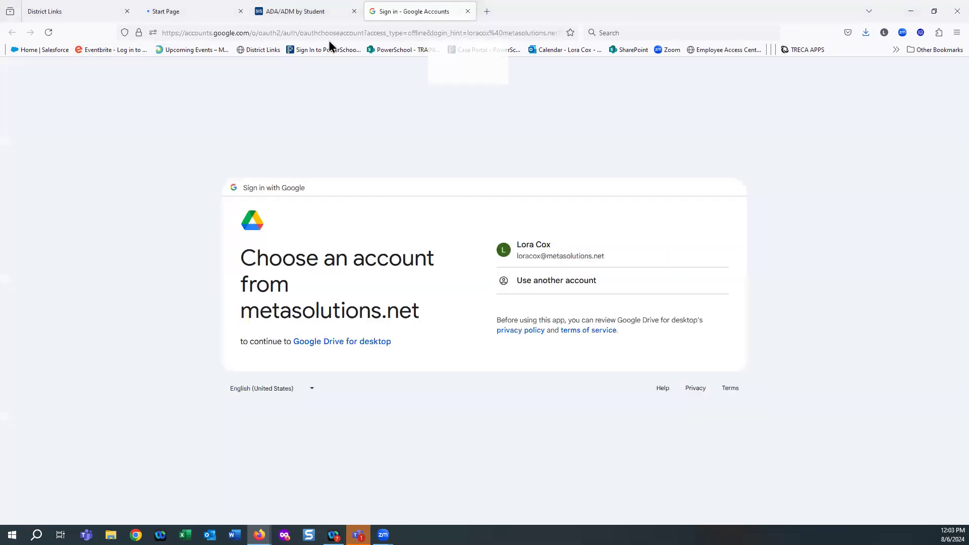
left_click(314, 9)
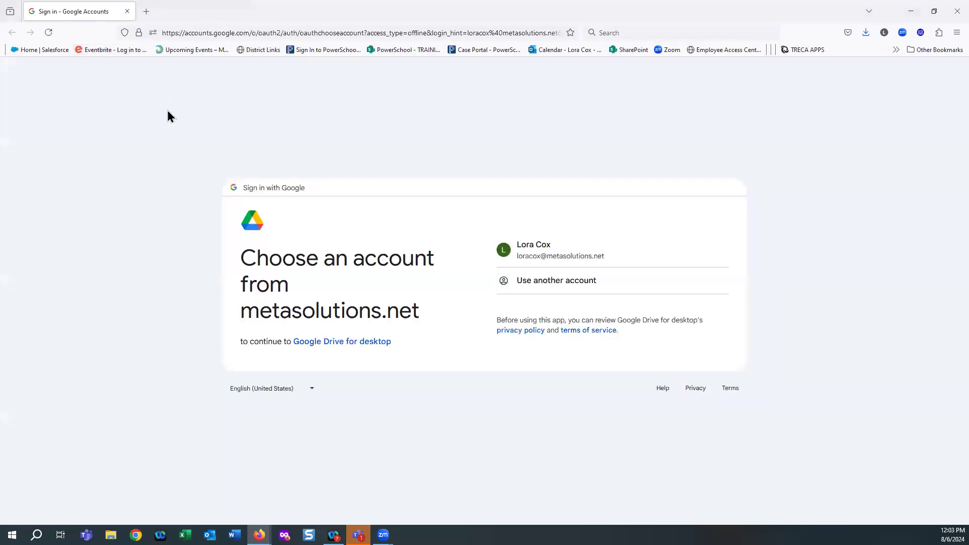
left_click(126, 12)
left_click(163, 11)
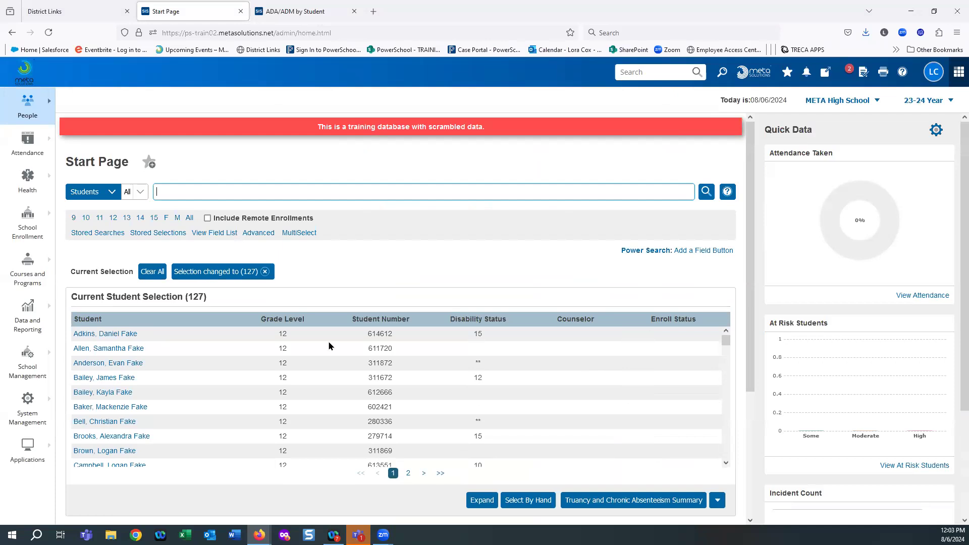
Reselect META High School as the current school and open its Daily Attendance page.
left_click(835, 101)
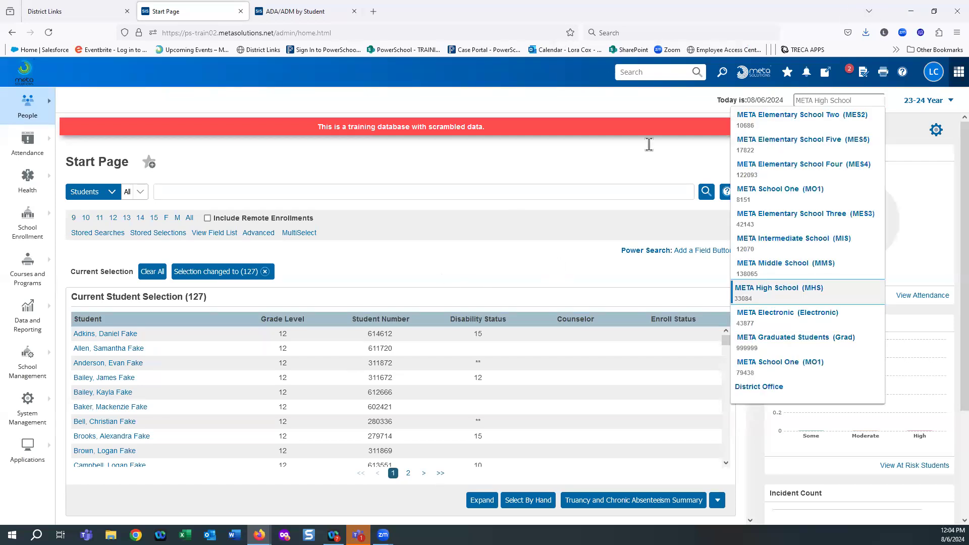
left_click(752, 296)
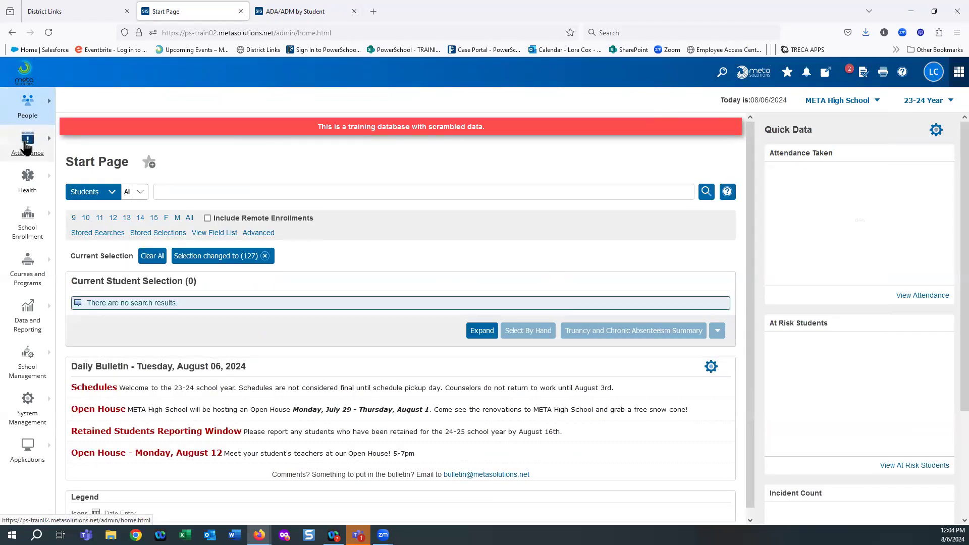
left_click(27, 147)
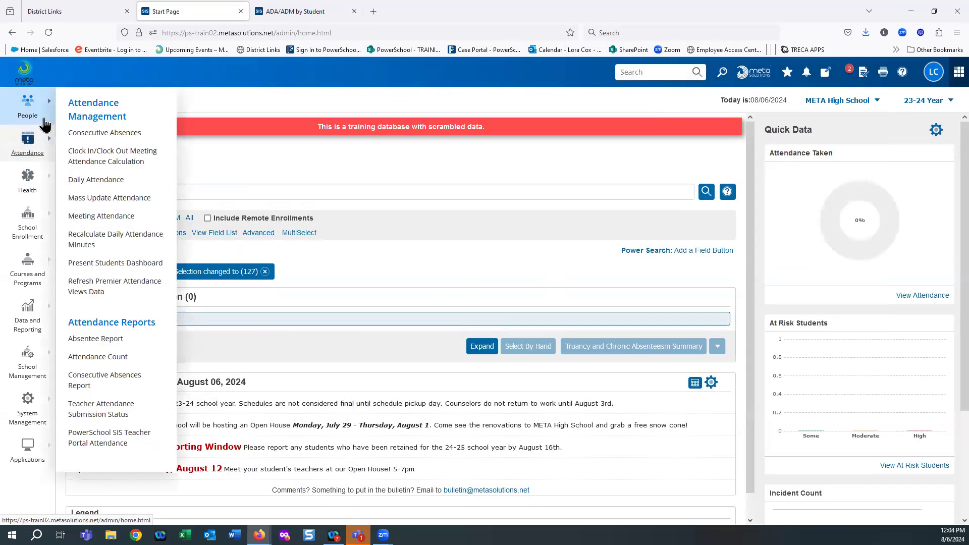
left_click(98, 180)
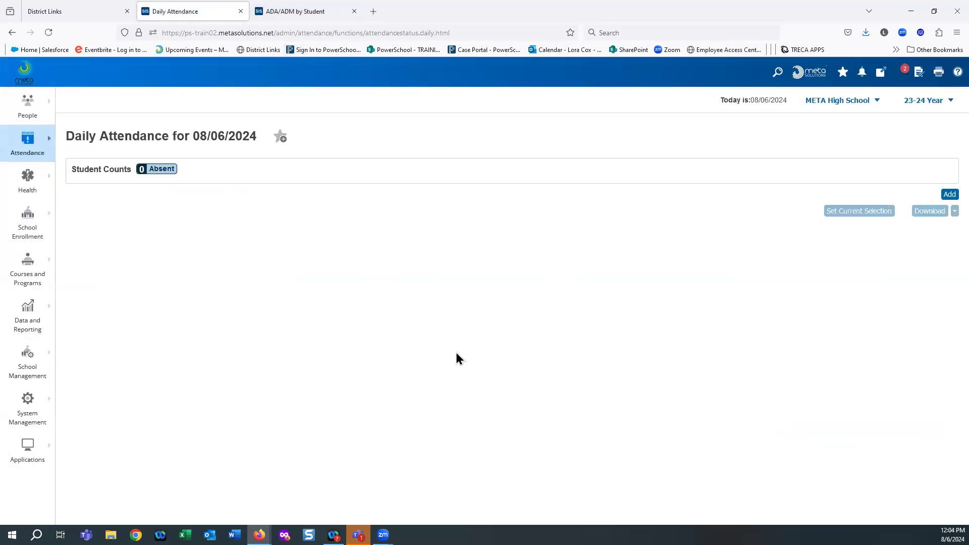
Change the Daily Attendance date to 04/01/2024.
left_click(270, 138)
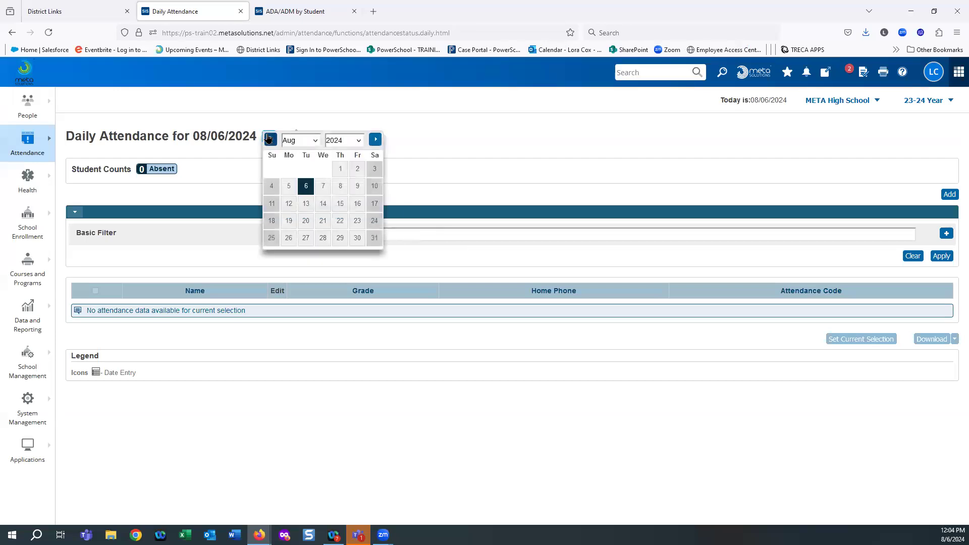
left_click(271, 139)
left_click(271, 140)
left_click(271, 140)
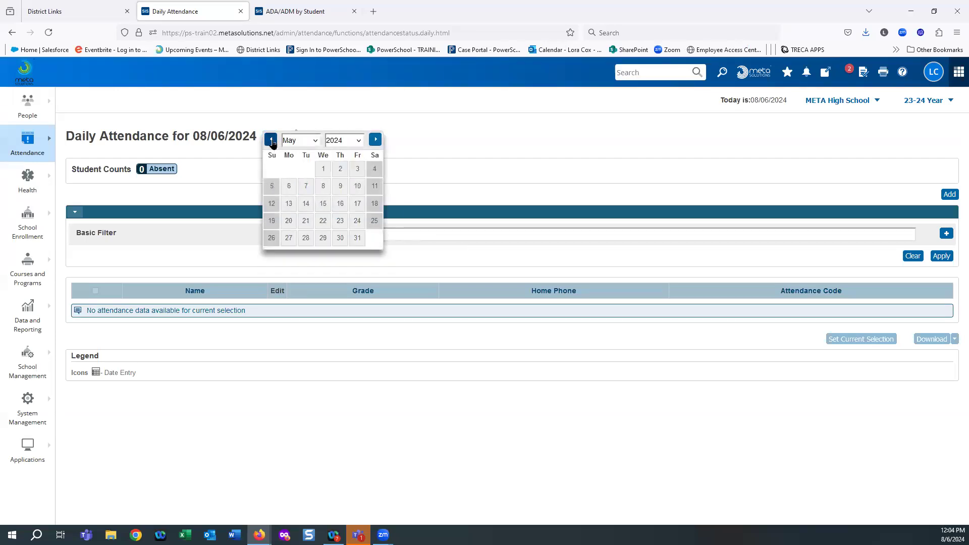
left_click(271, 140)
left_click(289, 170)
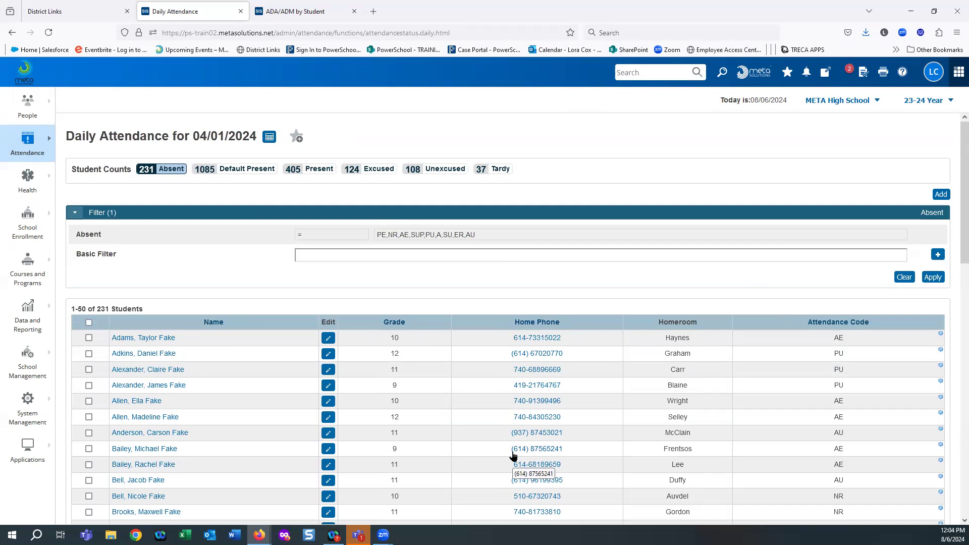
Add an Attendance Code filter of "ae" to the absent students, apply it and review the filtered list.
left_click(938, 255)
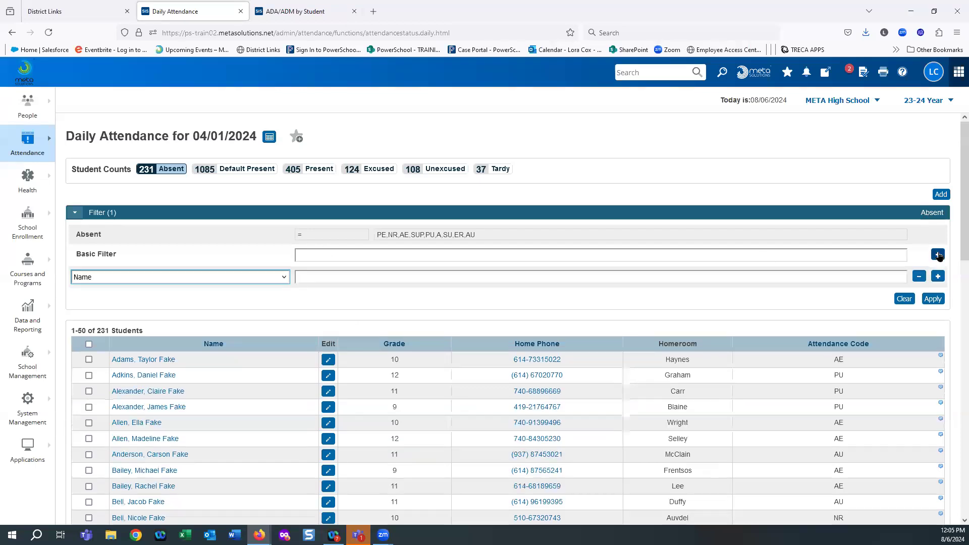
left_click(132, 279)
left_click(94, 331)
left_click(341, 279)
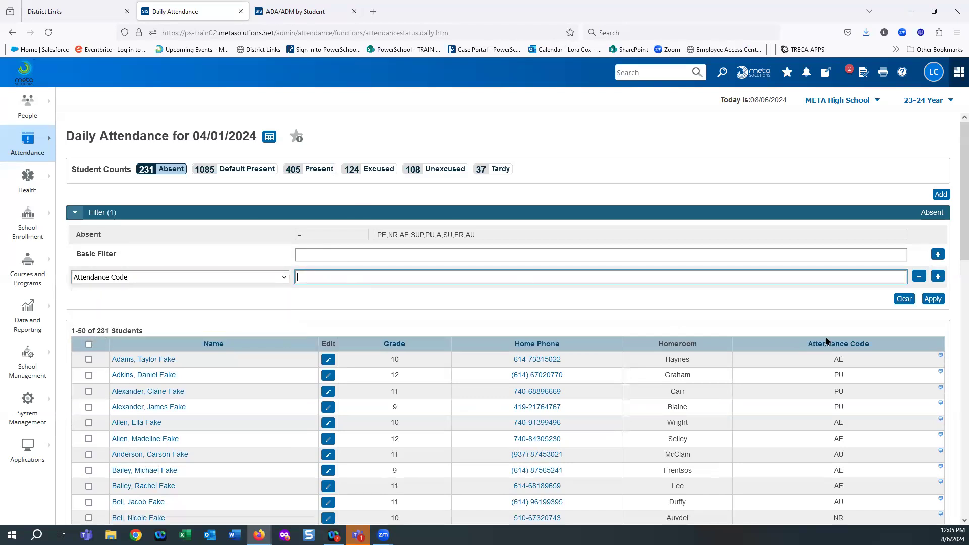
type("ae")
left_click(925, 300)
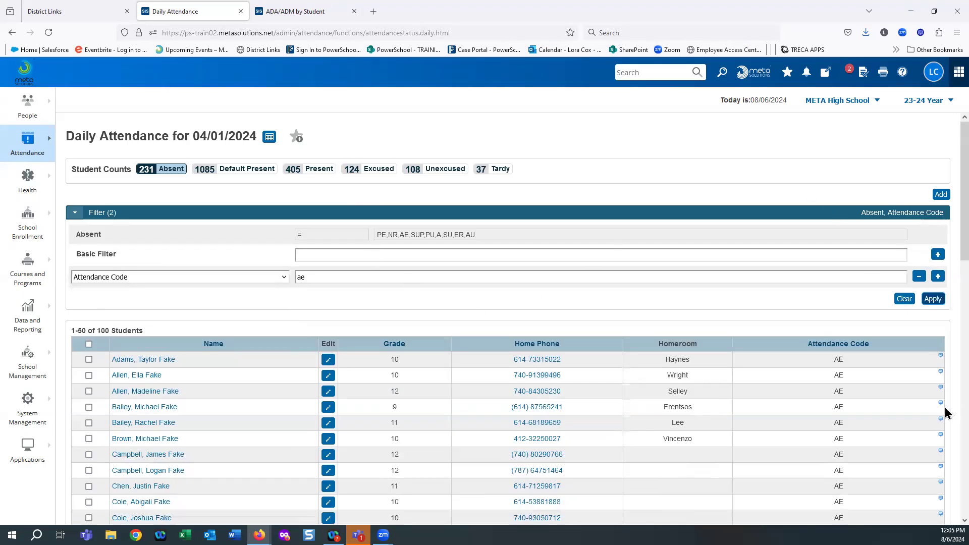
scroll(916, 400, "down", 1)
scroll(917, 400, "down", 13)
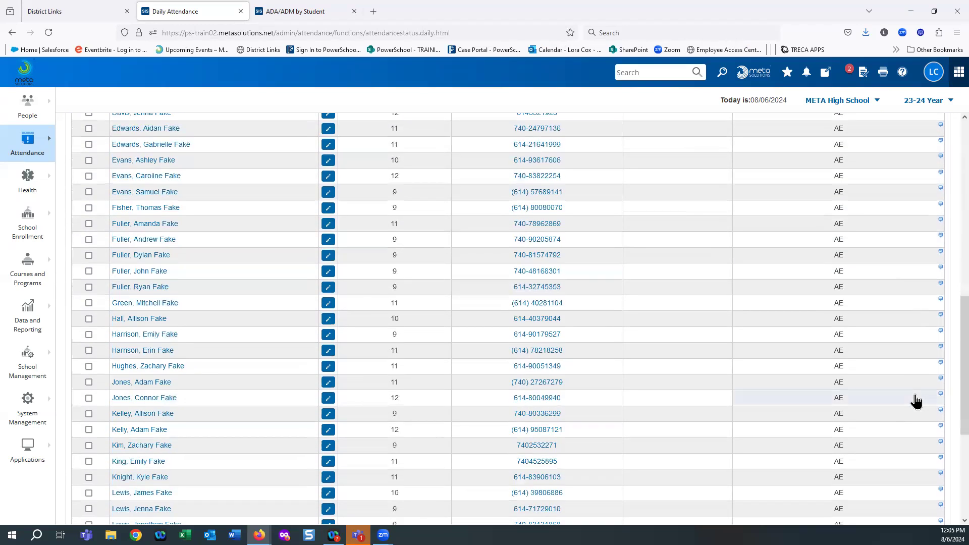
scroll(916, 400, "up", 14)
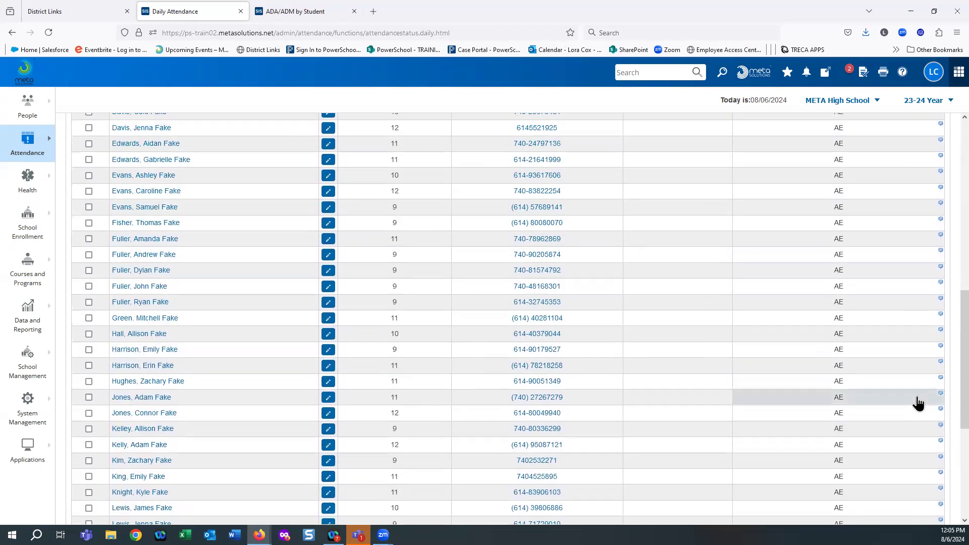
scroll(918, 404, "up", 4)
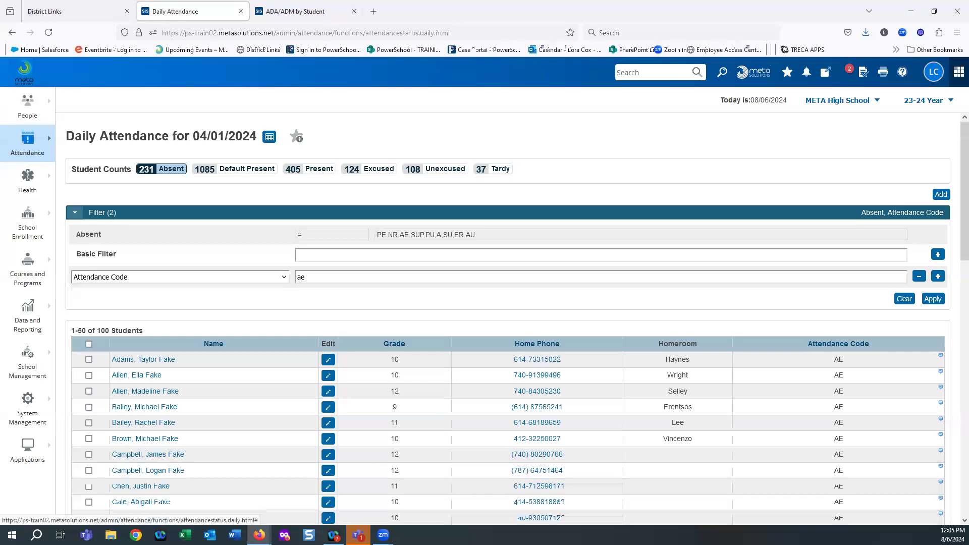
Return to the Start Page and reopen the Daily Attendance page for META High School.
left_click(25, 71)
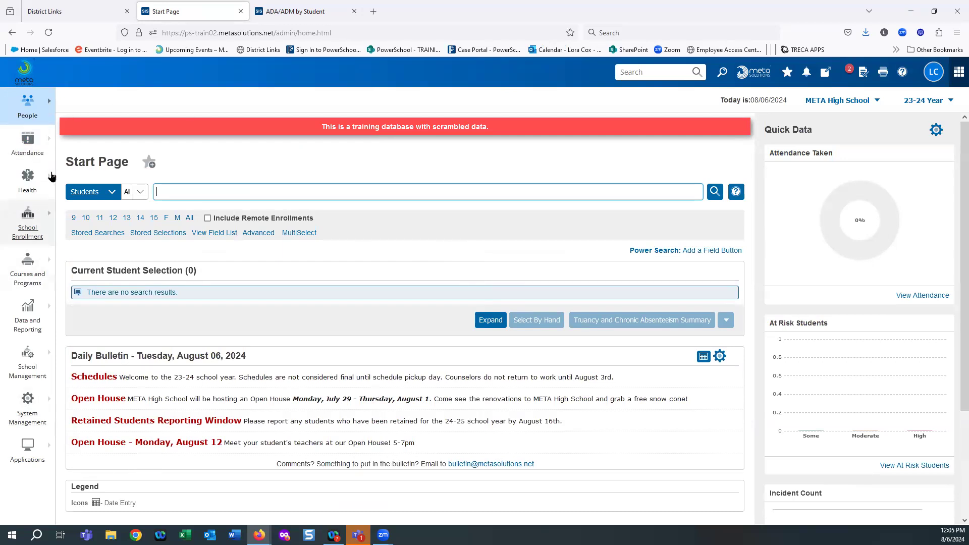
left_click(24, 143)
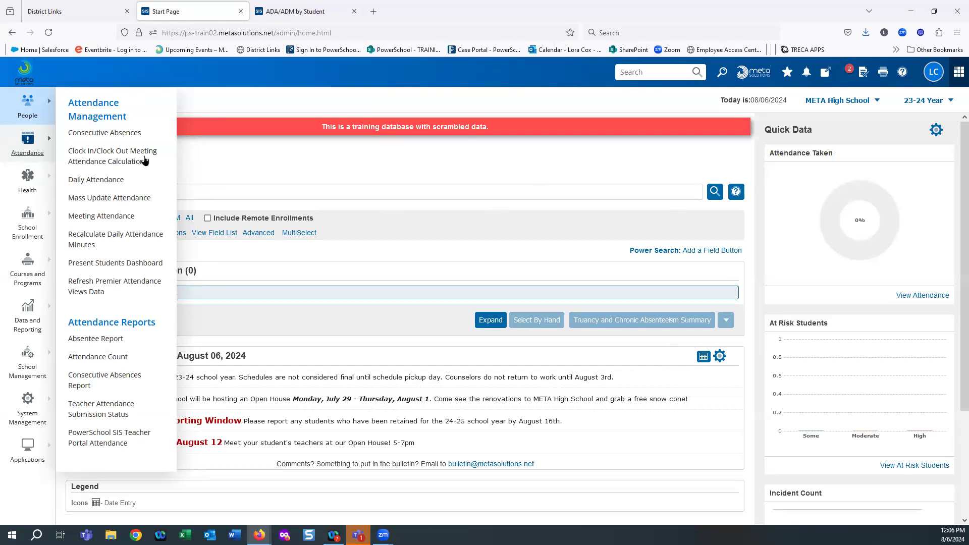
left_click(96, 180)
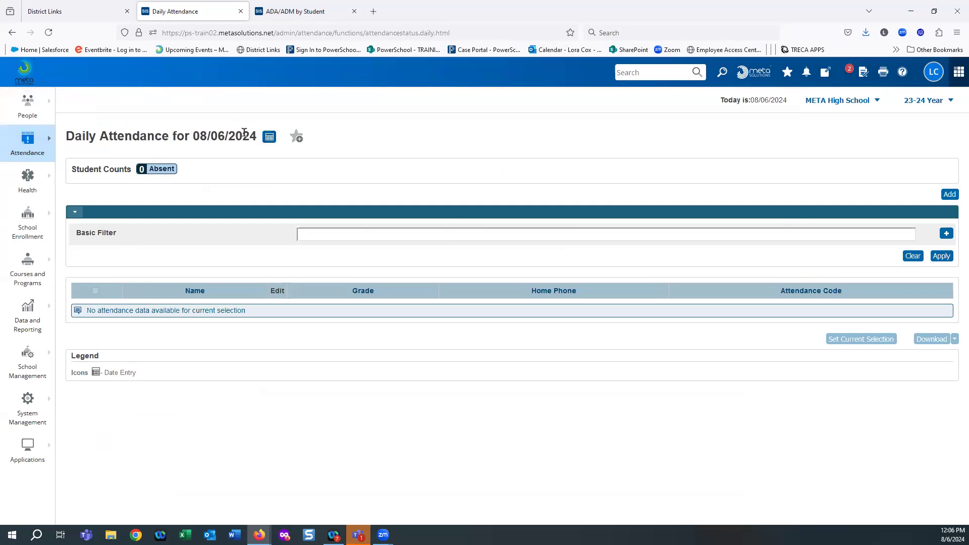
Set the Daily Attendance date to 04/01/2024.
left_click(274, 140)
left_click(273, 140)
left_click(274, 140)
left_click(274, 140)
left_click(274, 141)
left_click(288, 170)
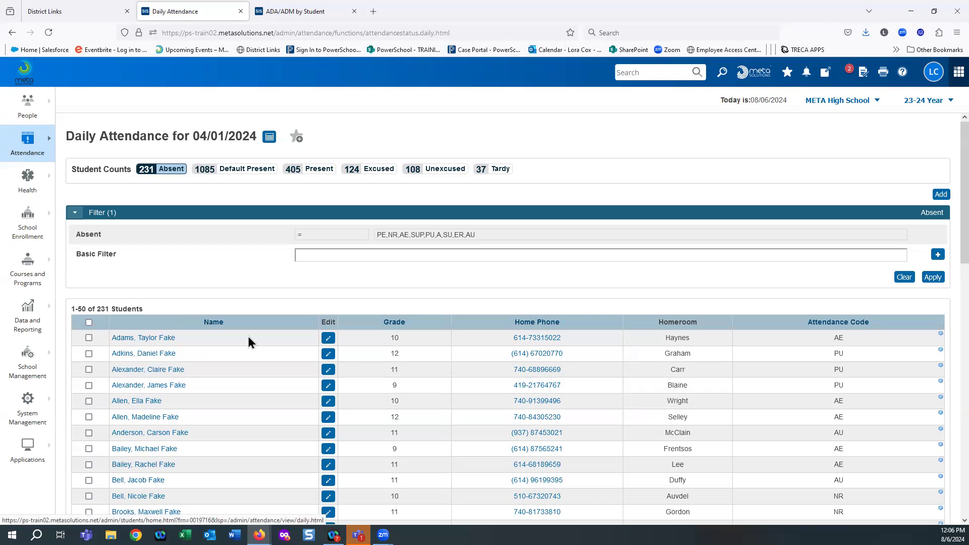
Edit the first absent student's attendance, setting the code to TU (Tardy Unexcused) and replacing the comment with "overslept".
scroll(247, 336, "down", 2)
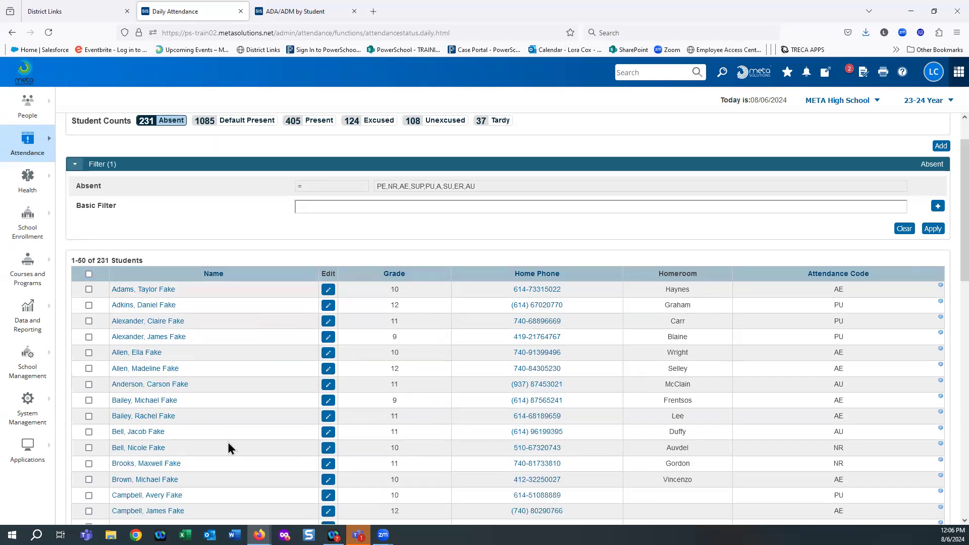
scroll(229, 442, "up", 2)
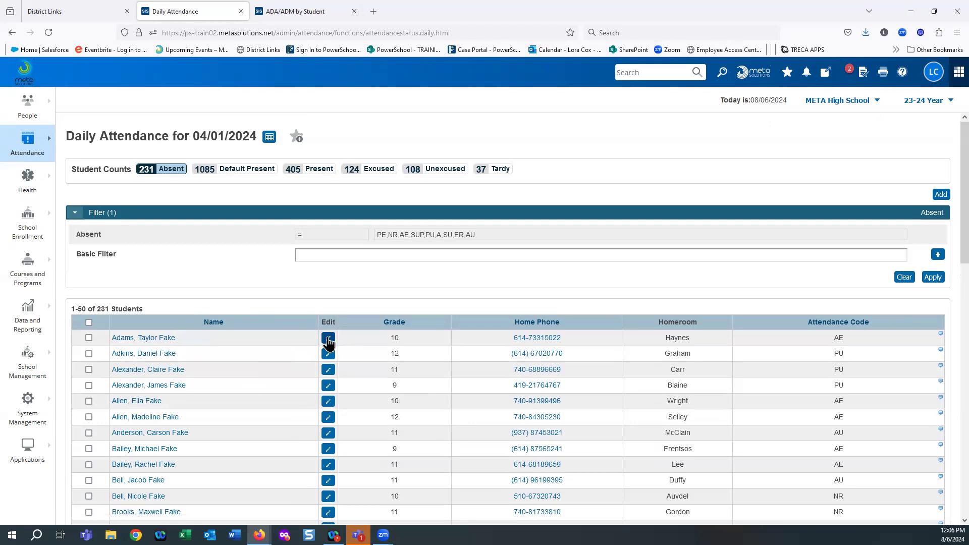
left_click(328, 338)
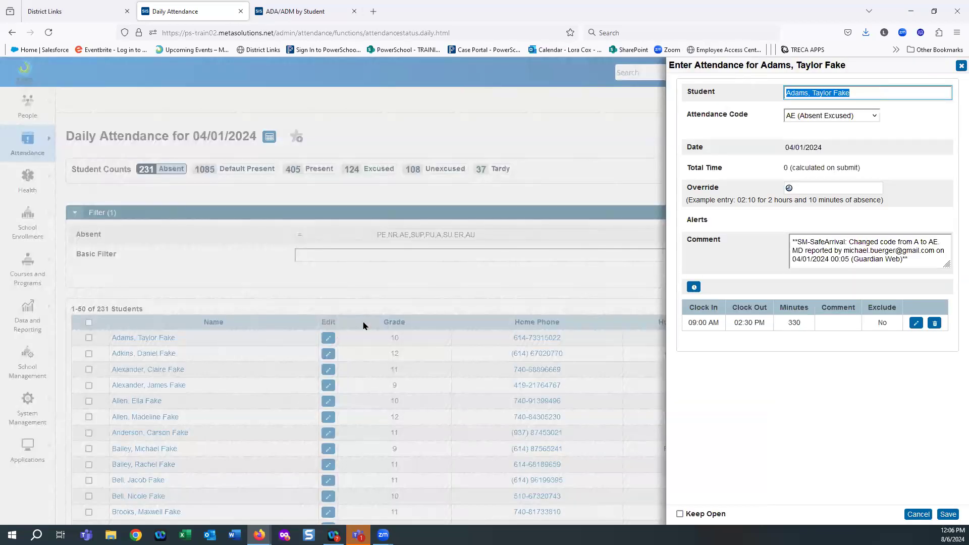
left_click(845, 119)
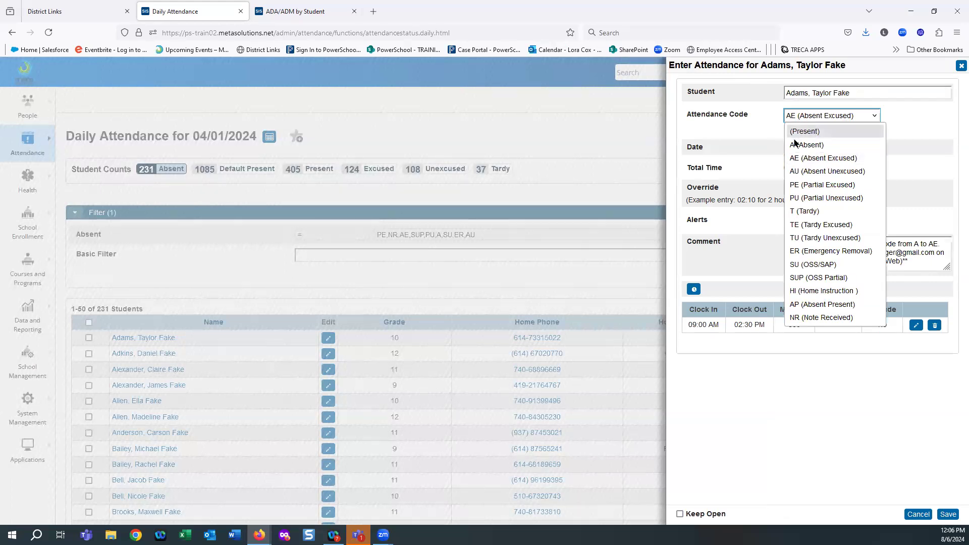
left_click(816, 238)
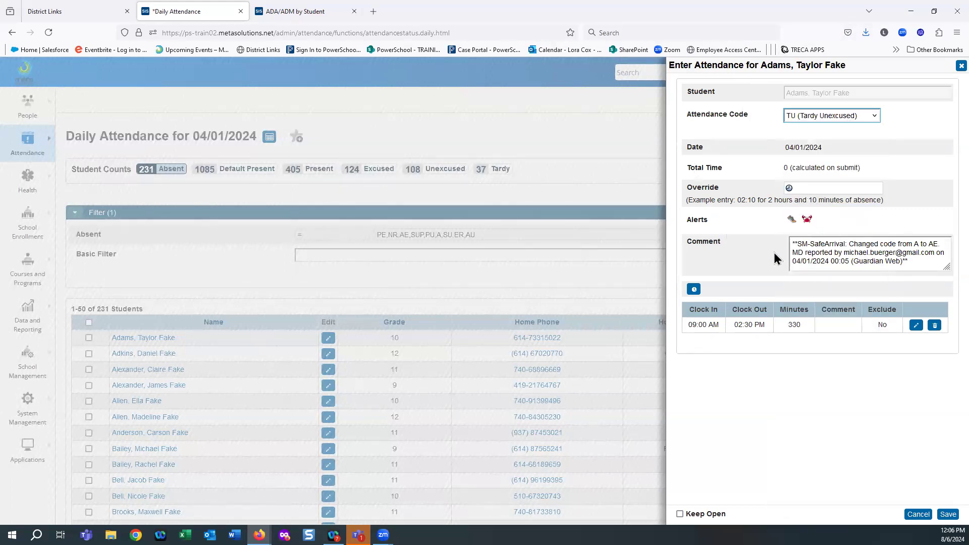
left_click(918, 267)
key("ctrl+a")
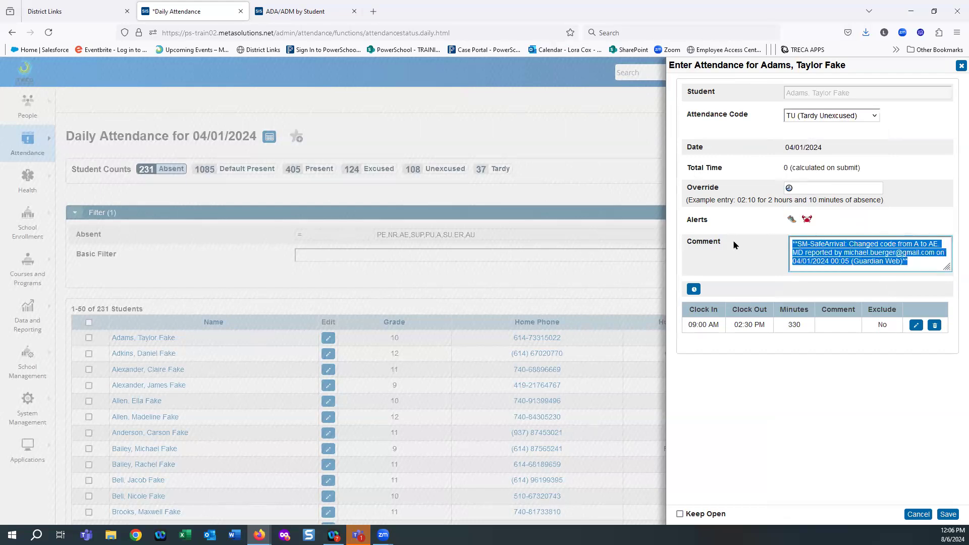
type("o")
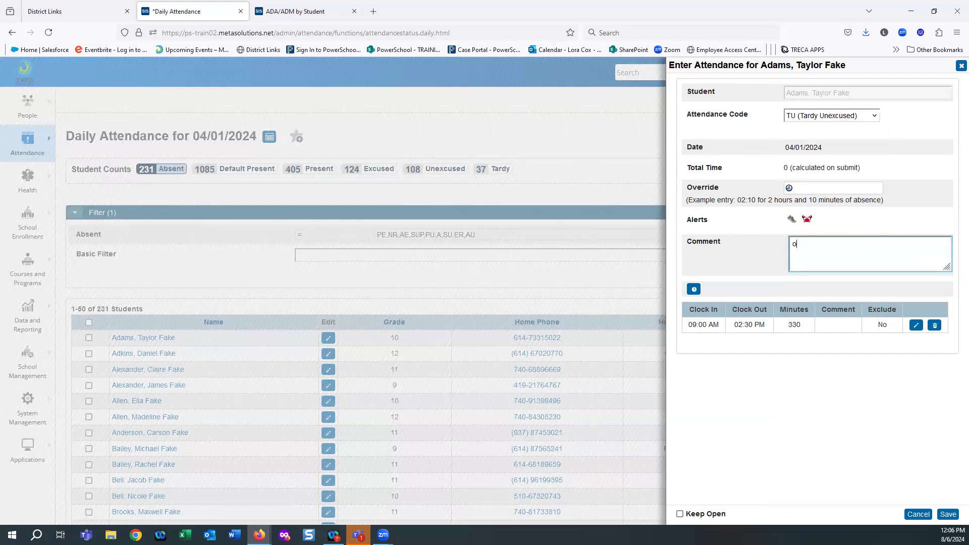
type("verslept")
Set the Clock In time of the student's existing record to 08:50 AM and save the attendance entry.
left_click(916, 325)
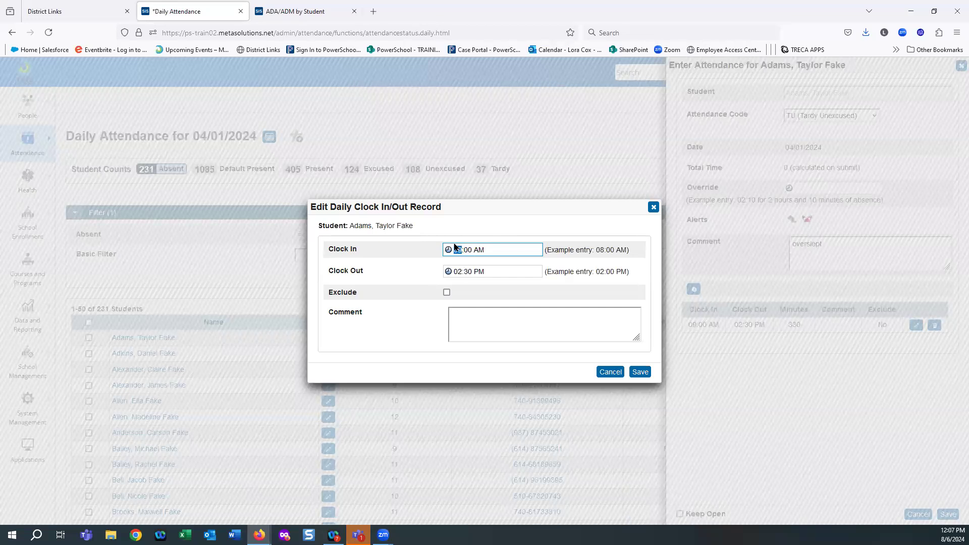
left_click(473, 249)
left_click(460, 249)
left_click(639, 372)
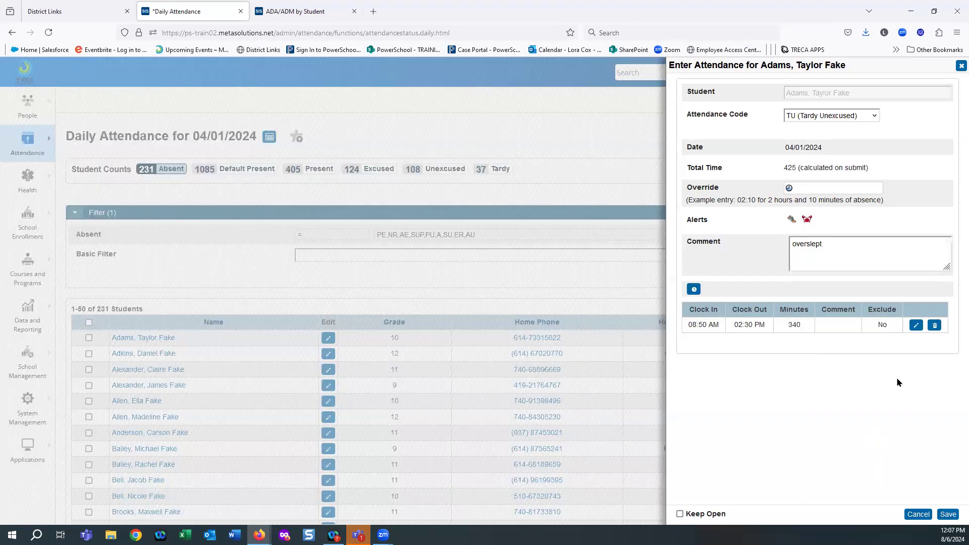
left_click(947, 514)
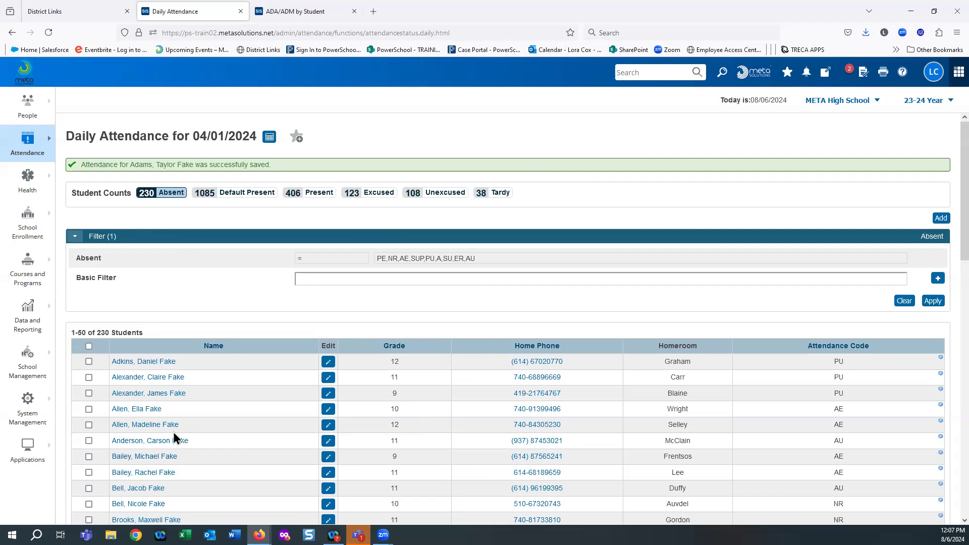
Add an attendance entry for the first student matching "jam", with code TU (Tardy Unexcused) and the comment "missed bus".
left_click(941, 218)
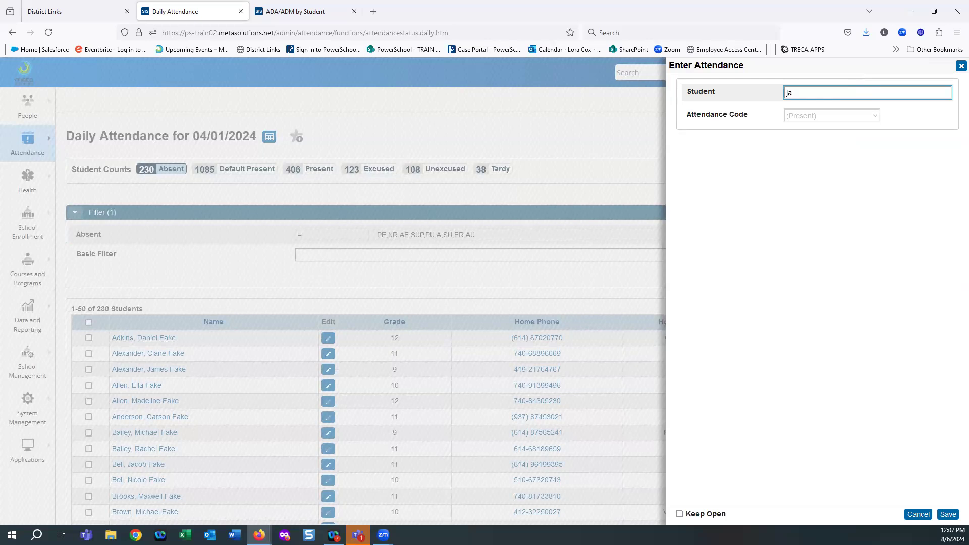
key("BackSpace")
type("jamin Fake")
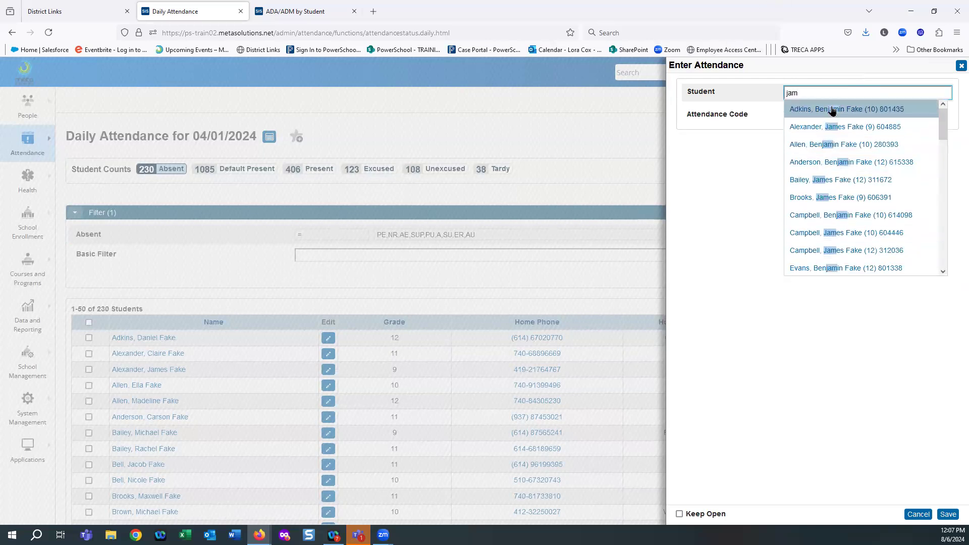
left_click(832, 107)
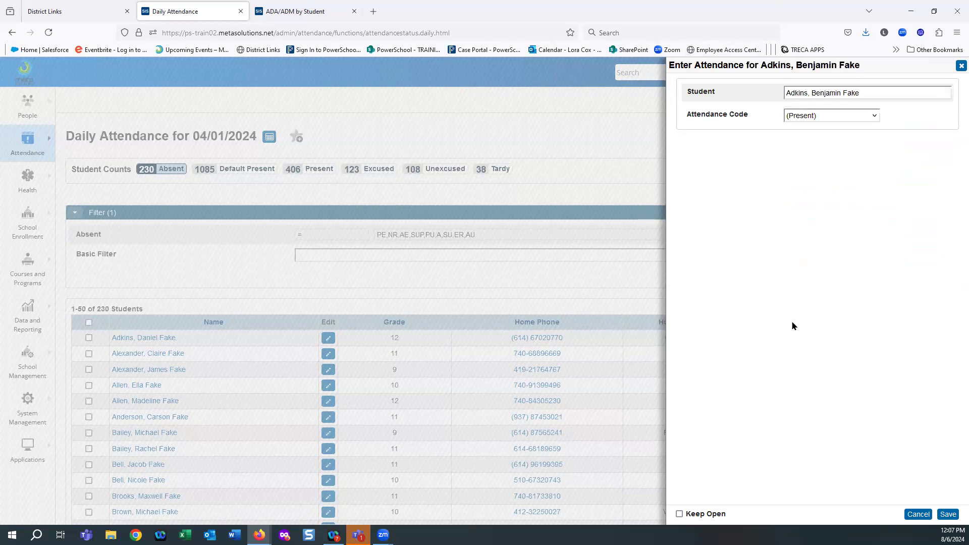
left_click(813, 116)
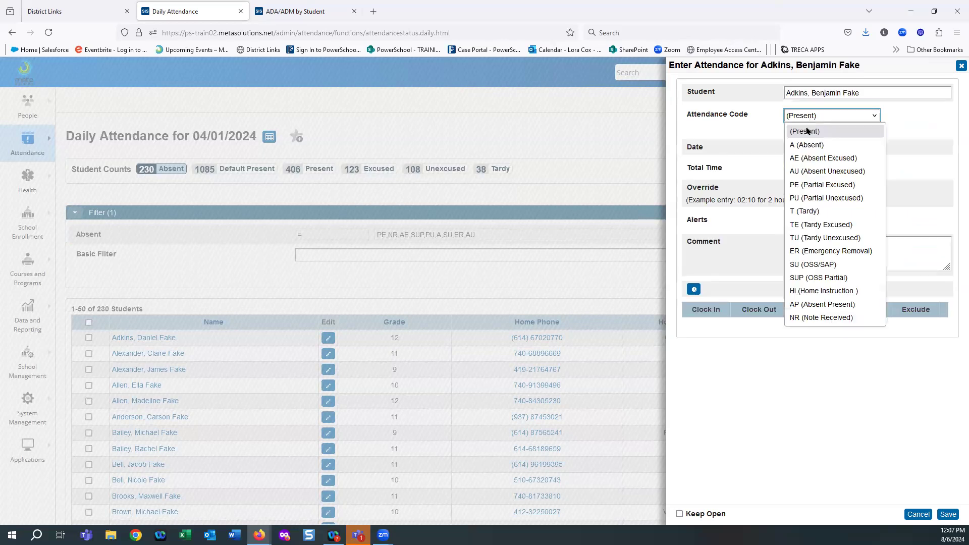
left_click(806, 238)
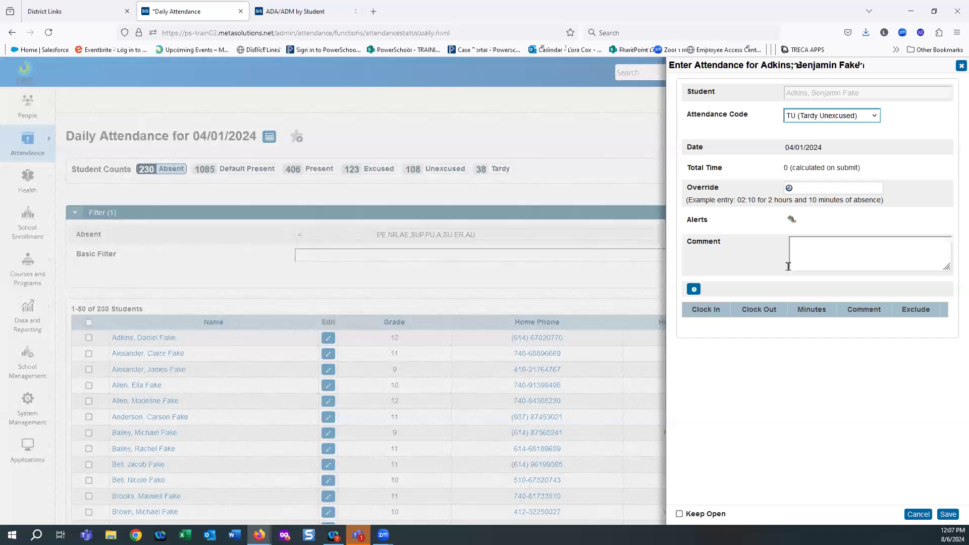
left_click(813, 255)
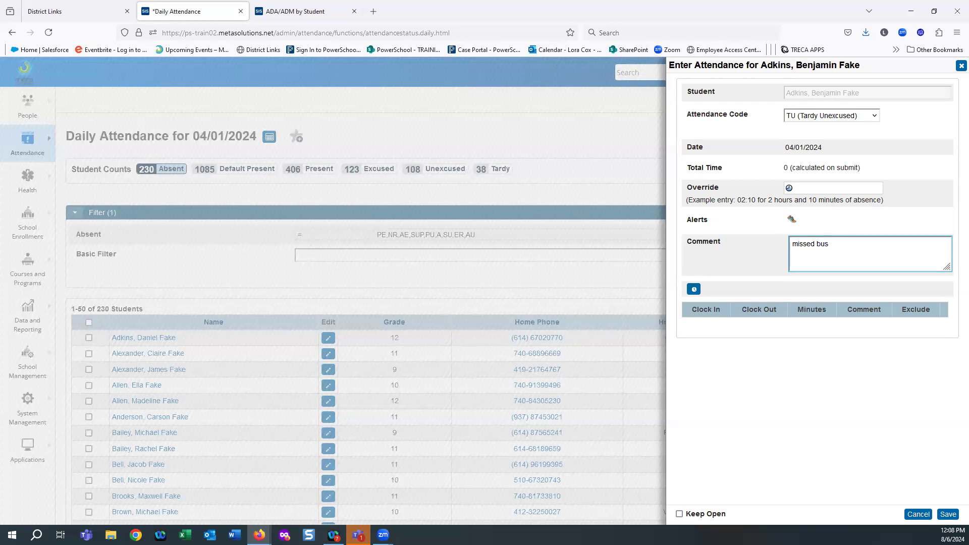
type("missed bus")
Create a clock record for the student from 09:12 AM to 02:30 PM and save the attendance entry.
left_click(693, 289)
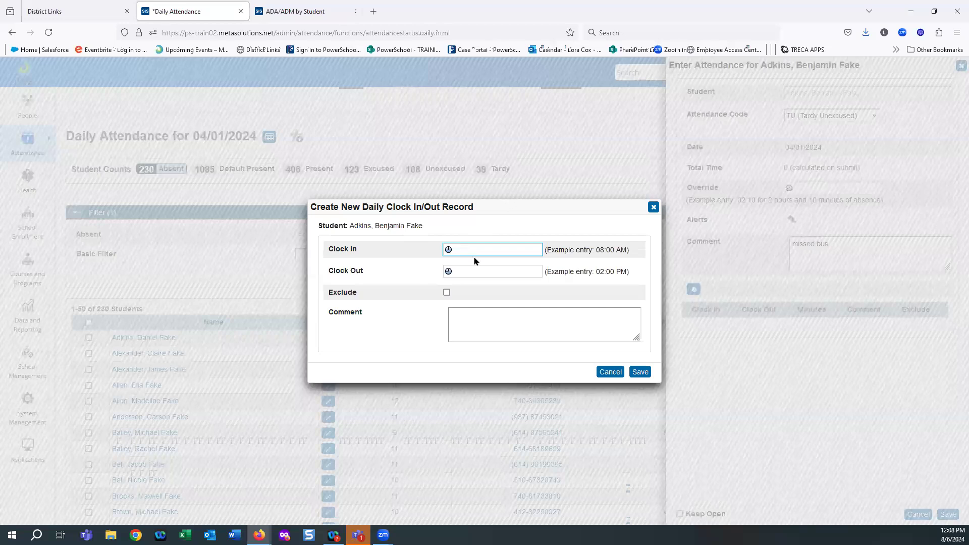
type("9:12 AM")
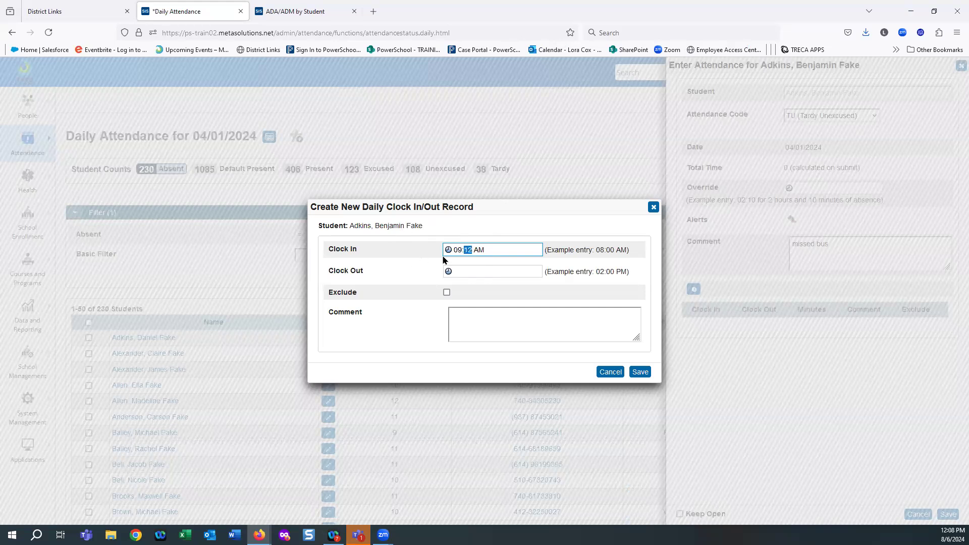
left_click(469, 271)
left_click(258, 336)
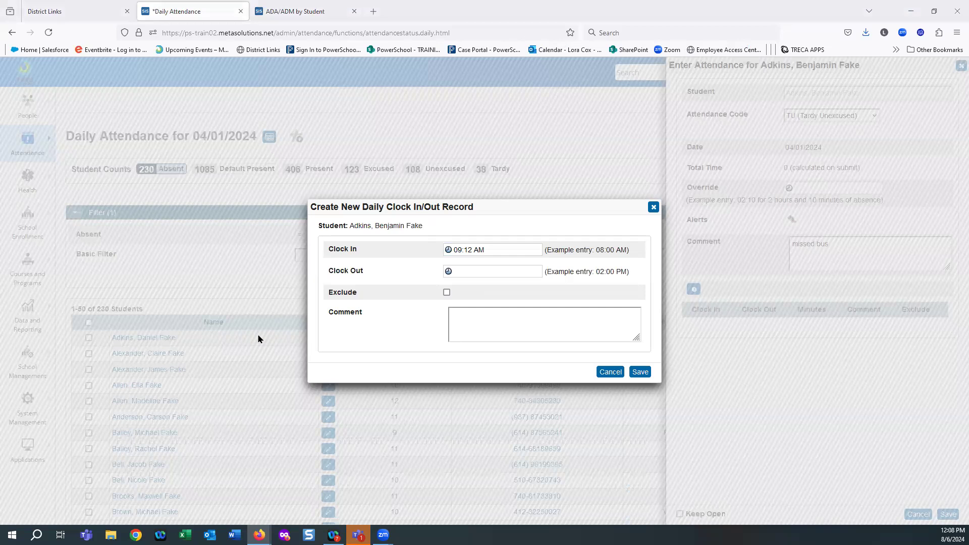
left_click(464, 270)
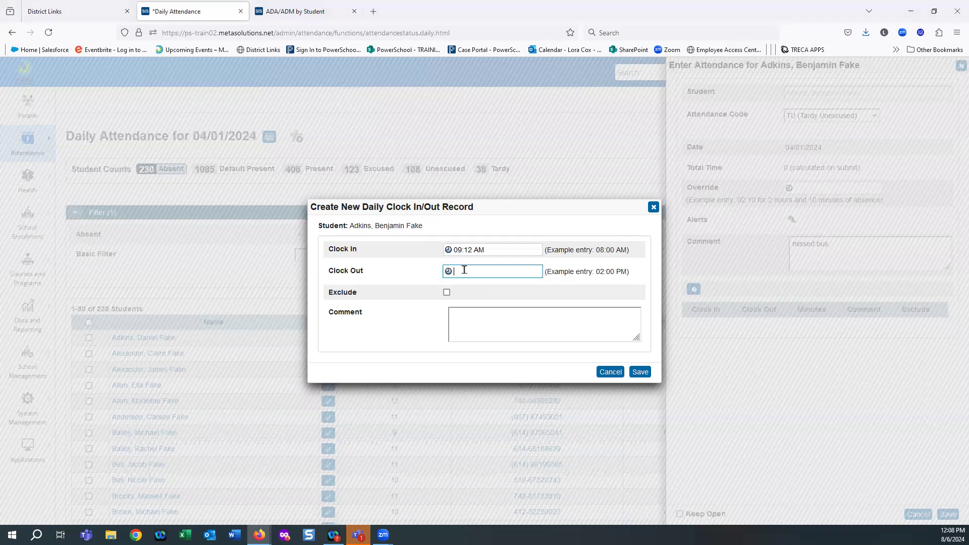
type("02:30 PM")
key("Tab")
left_click(509, 326)
left_click(639, 372)
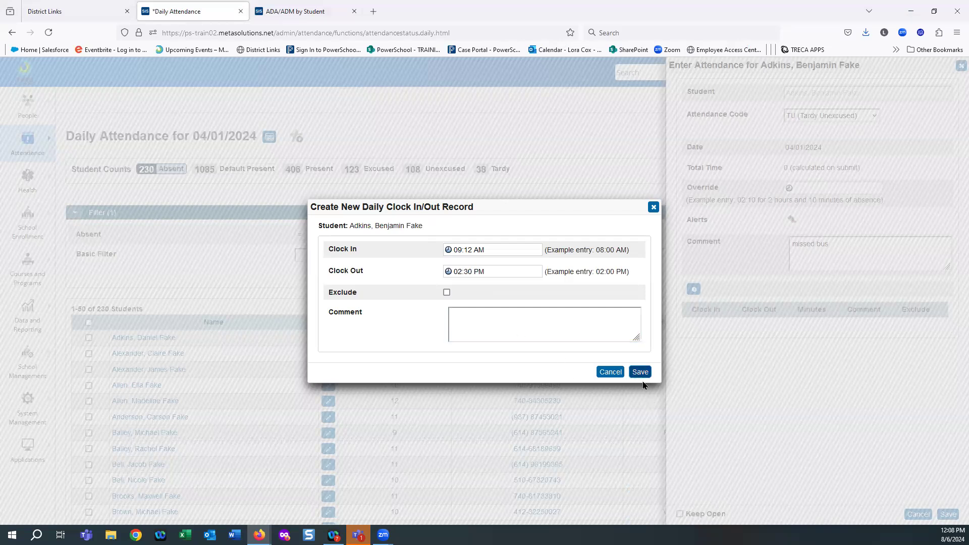
left_click(947, 514)
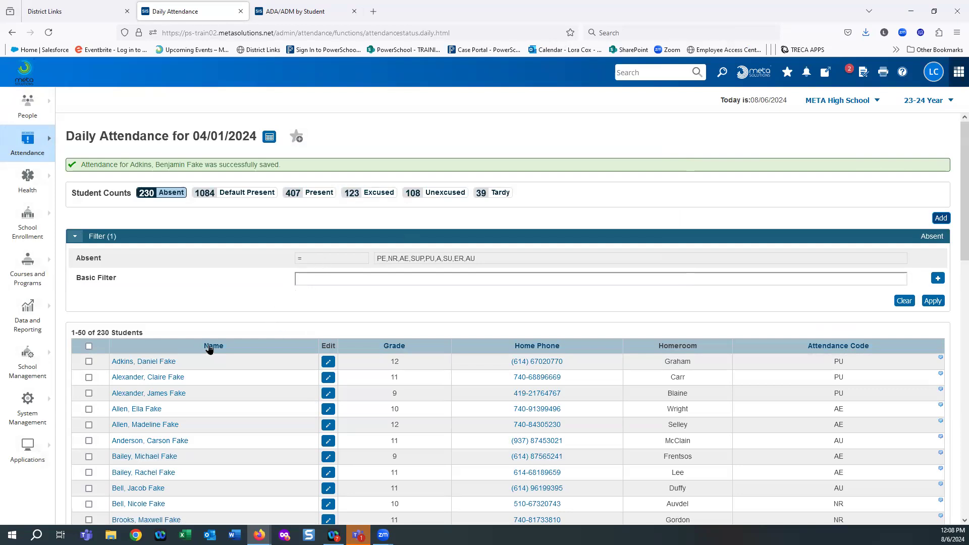
List the Tardy students and open the first student's Attendance Overview to review it.
left_click(483, 192)
left_click(146, 339)
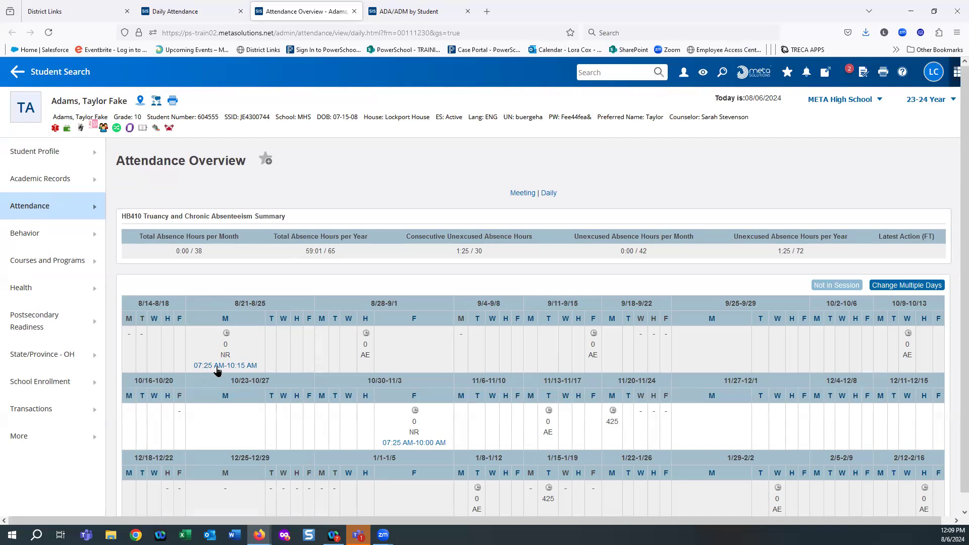
scroll(539, 337, "down", 1)
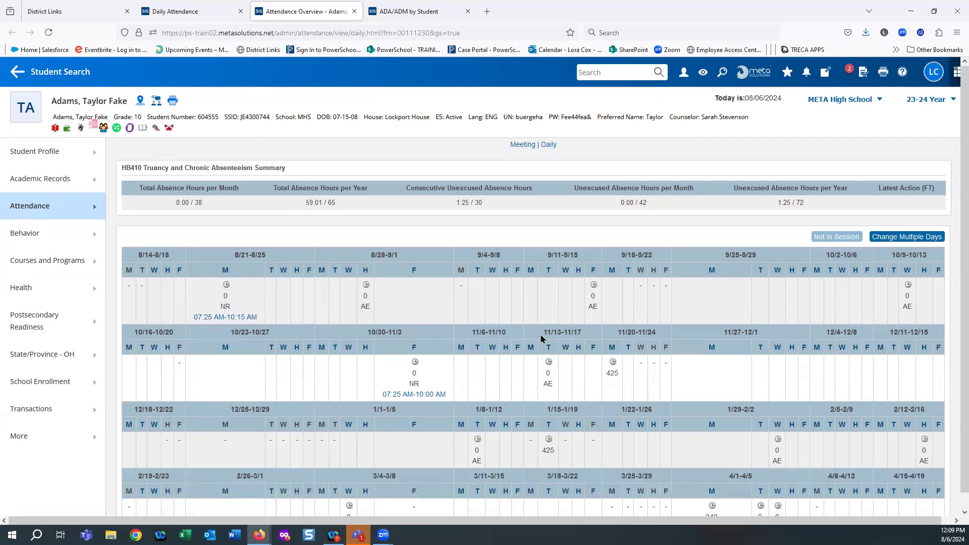
Open the student's 08/21/2023 attendance time and examine the explanation of the calculated absence against the class schedule.
left_click(238, 319)
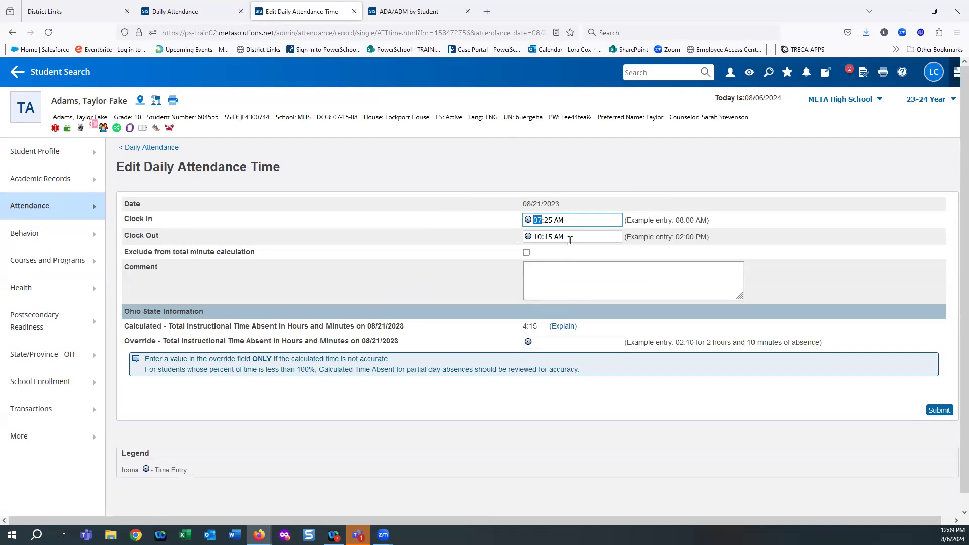
left_click(562, 328)
left_click(563, 327)
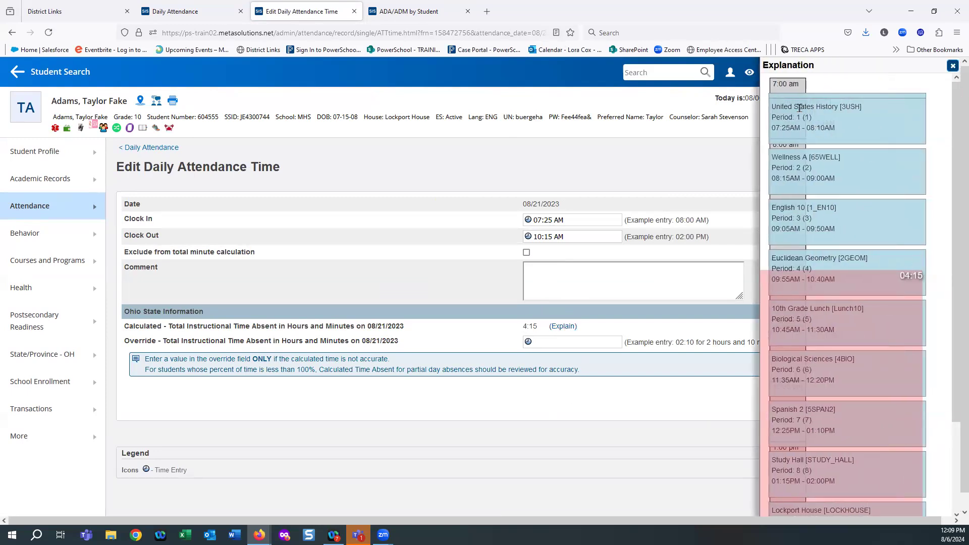
scroll(831, 328, "down", 2)
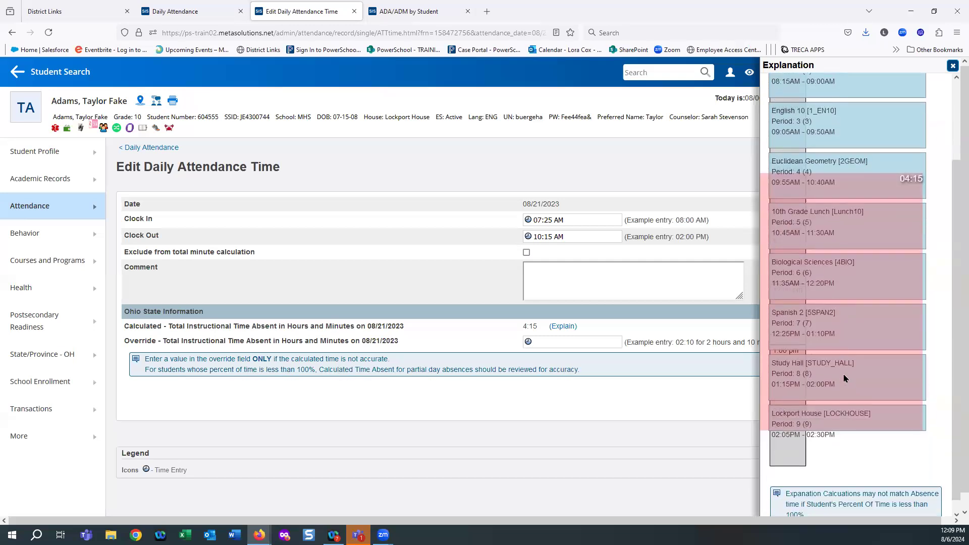
scroll(833, 418, "up", 1)
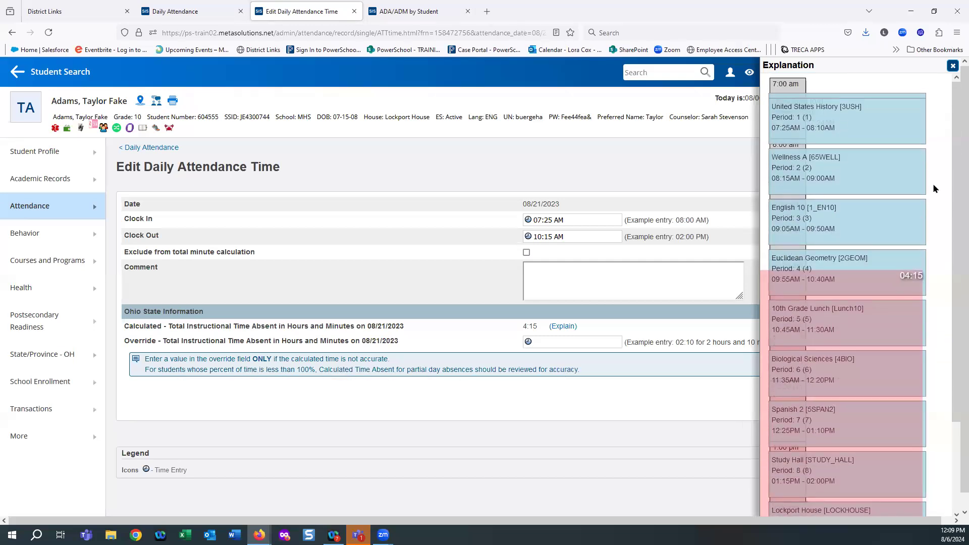
left_click(952, 66)
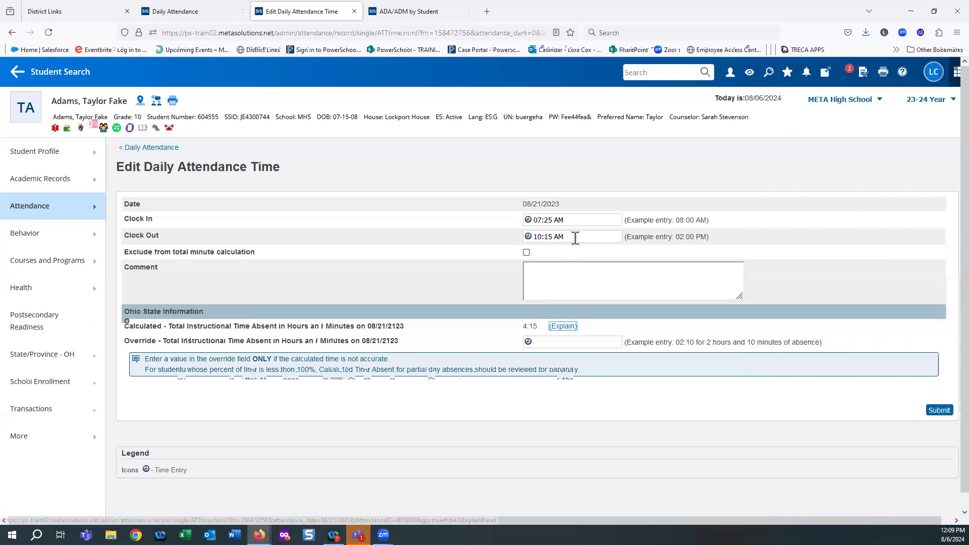
Create a second attendance time for 08/21/2023 from 11:00 AM to 02:30 PM with the comment "came back Dr".
left_click(152, 146)
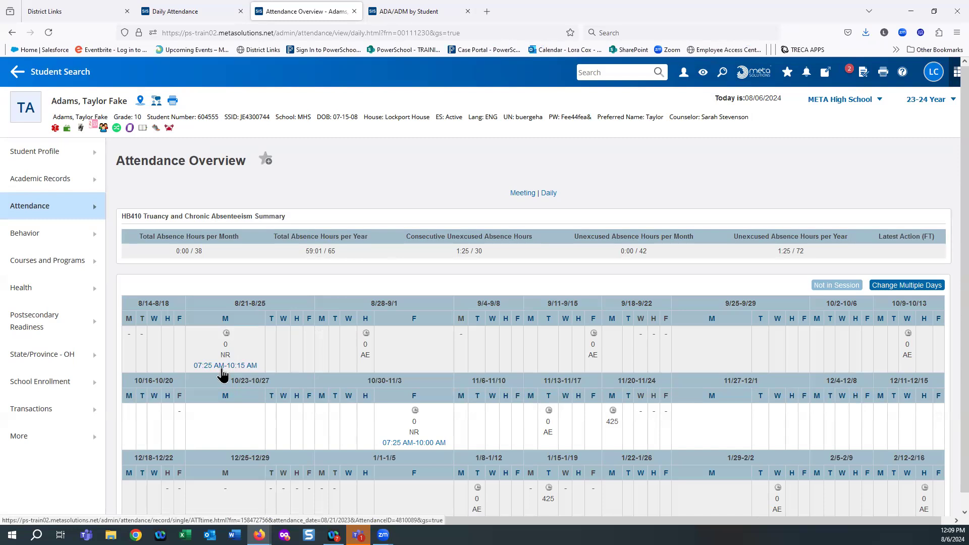
left_click(226, 333)
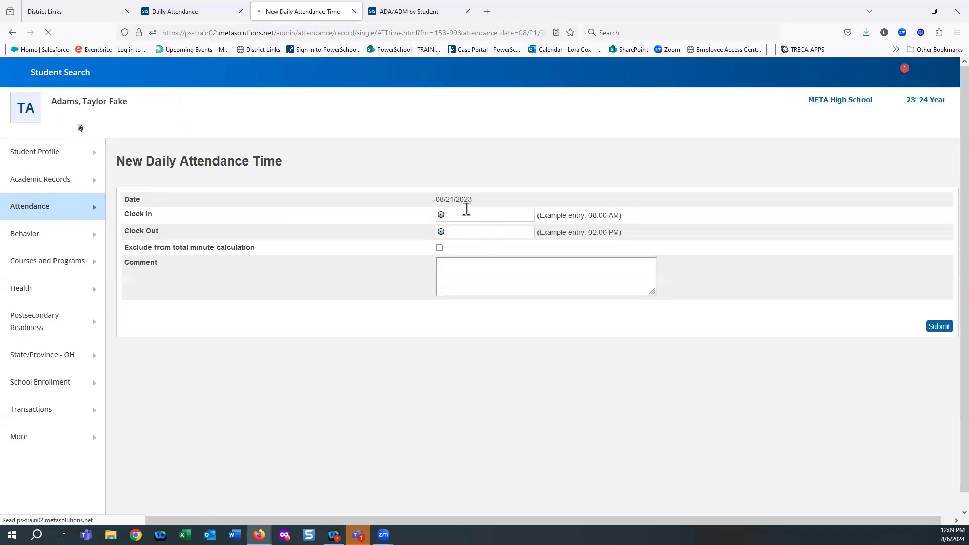
left_click(528, 220)
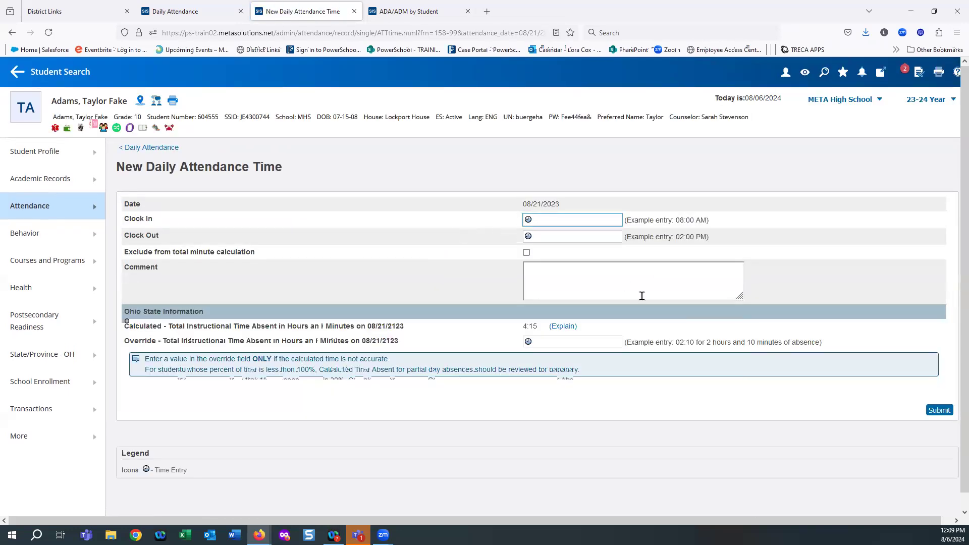
type("11:00 AM")
left_click(585, 233)
type("02:30 AM")
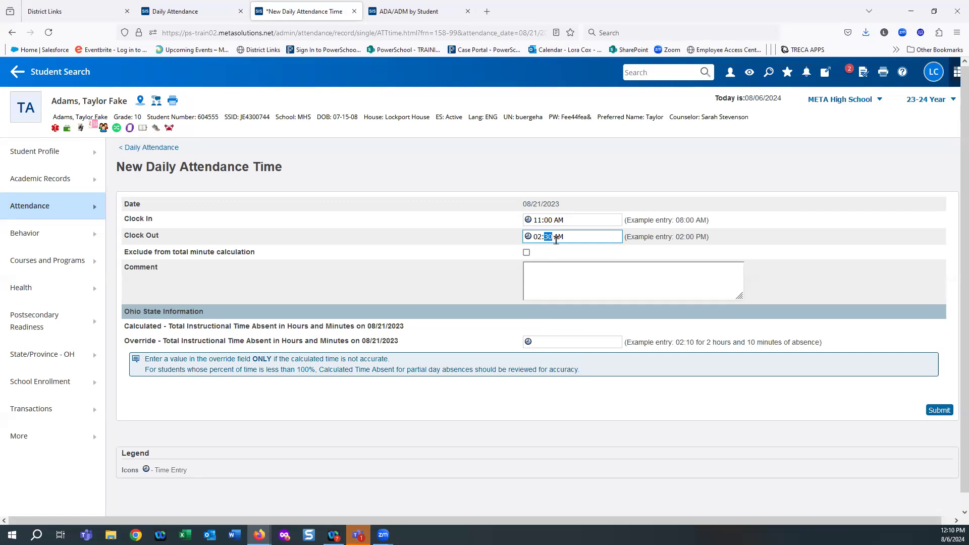
left_click(558, 236)
type("p")
left_click(556, 263)
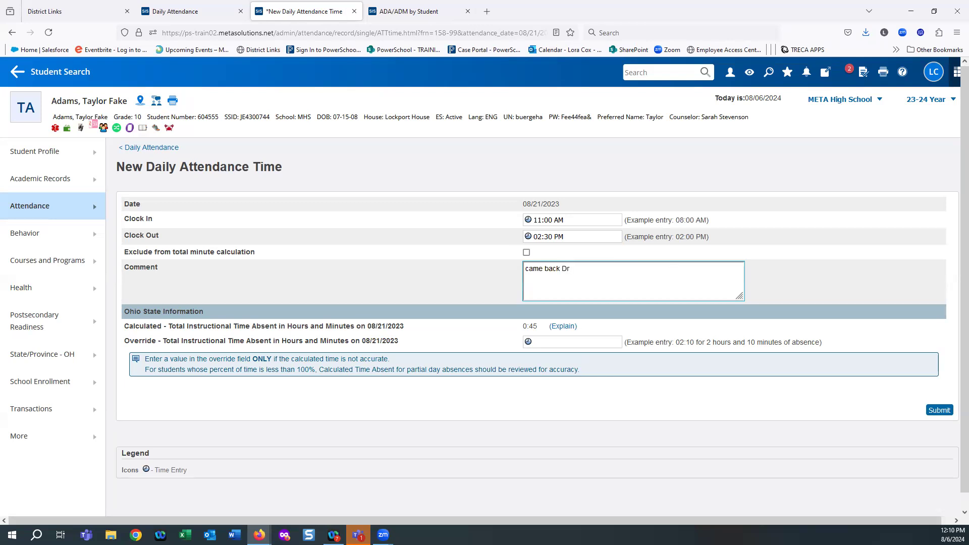
Review the explanation of the calculated absence against the class schedule and submit the new attendance time.
left_click(559, 327)
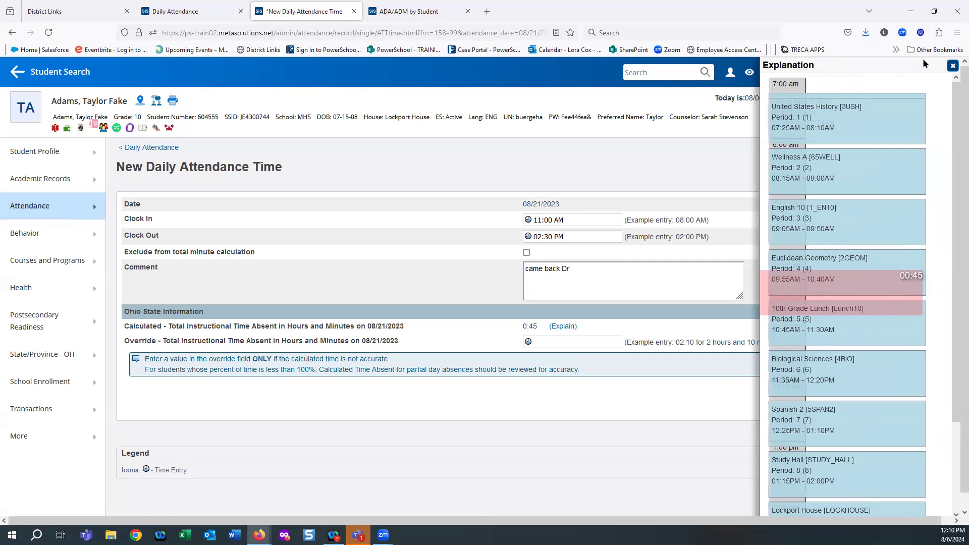
left_click(953, 66)
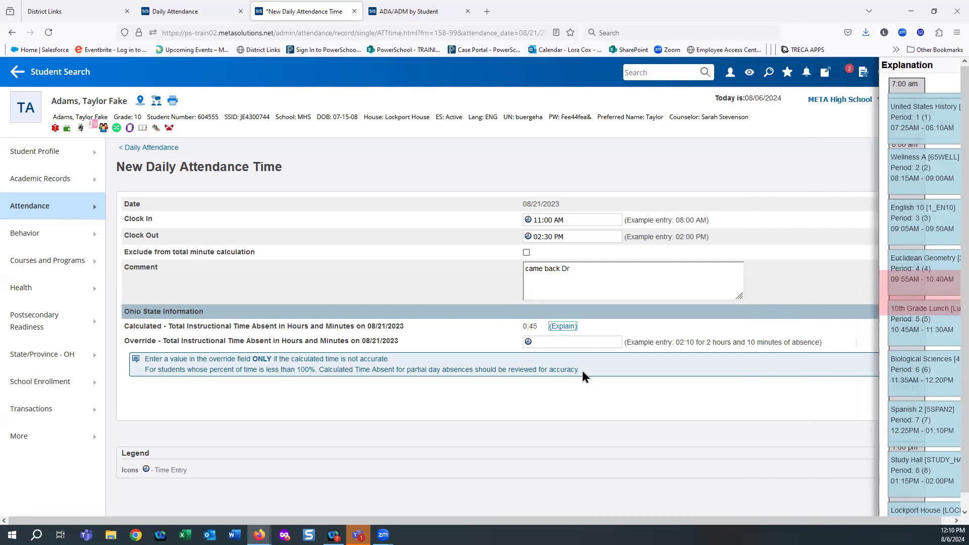
left_click(937, 410)
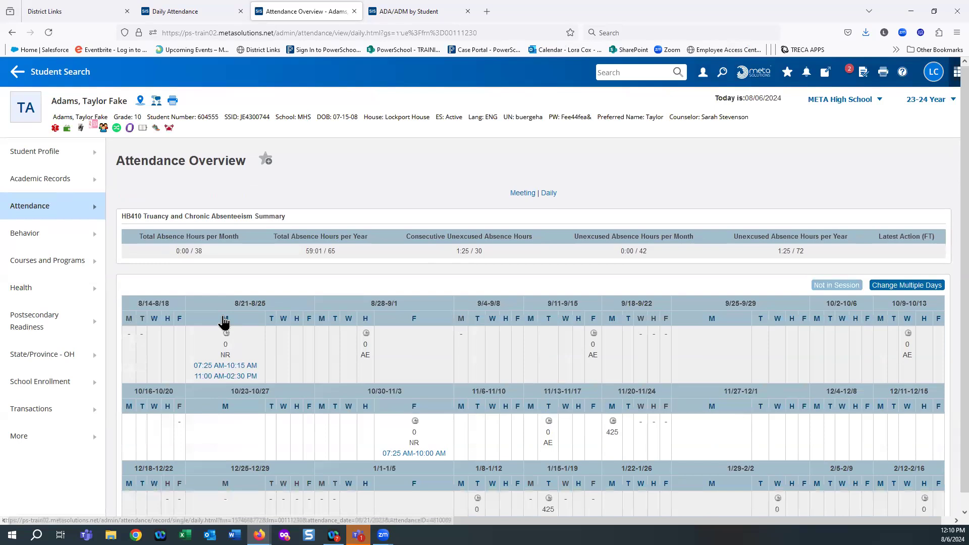
Open the student's 08/21/2023 daily attendance entry, keep the code NR (Note Received) and submit the entry.
left_click(225, 318)
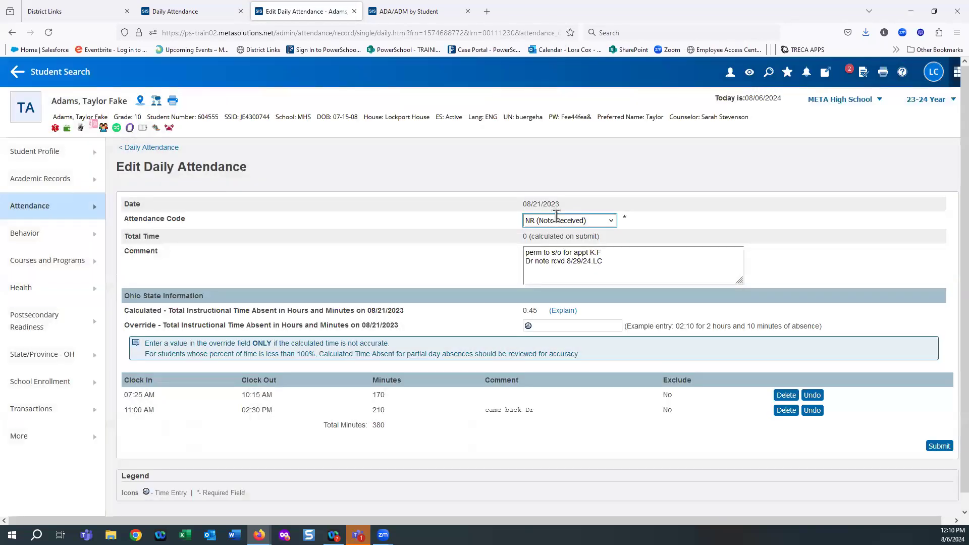
left_click(555, 221)
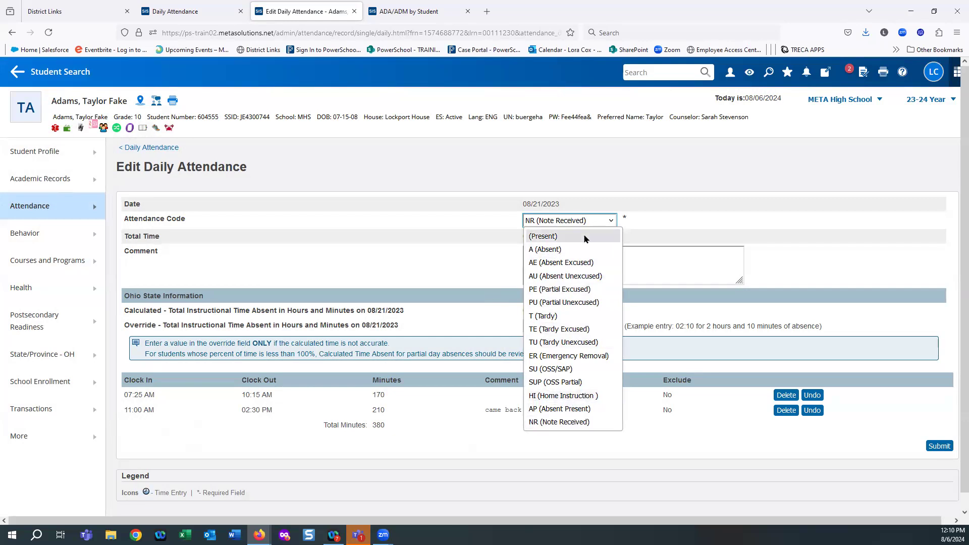
left_click(562, 423)
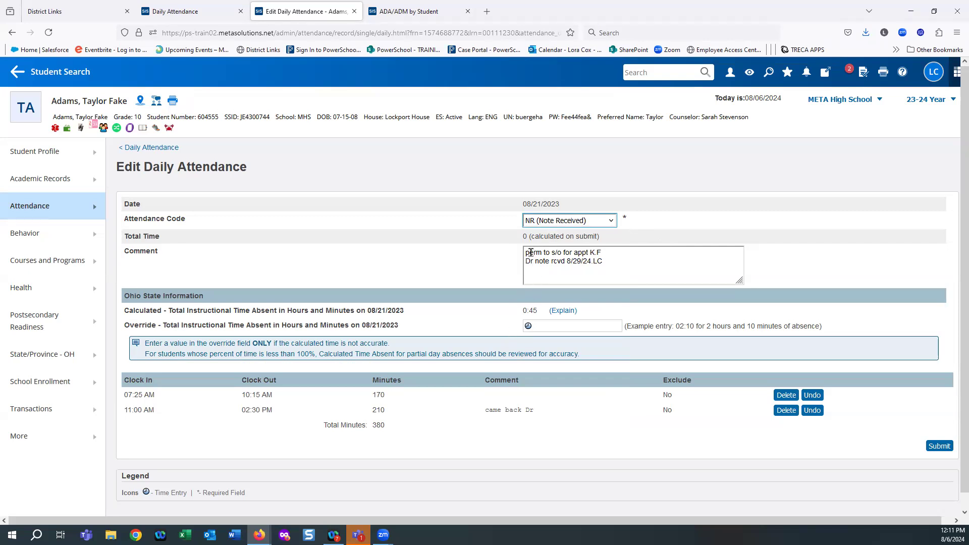
left_click(603, 259)
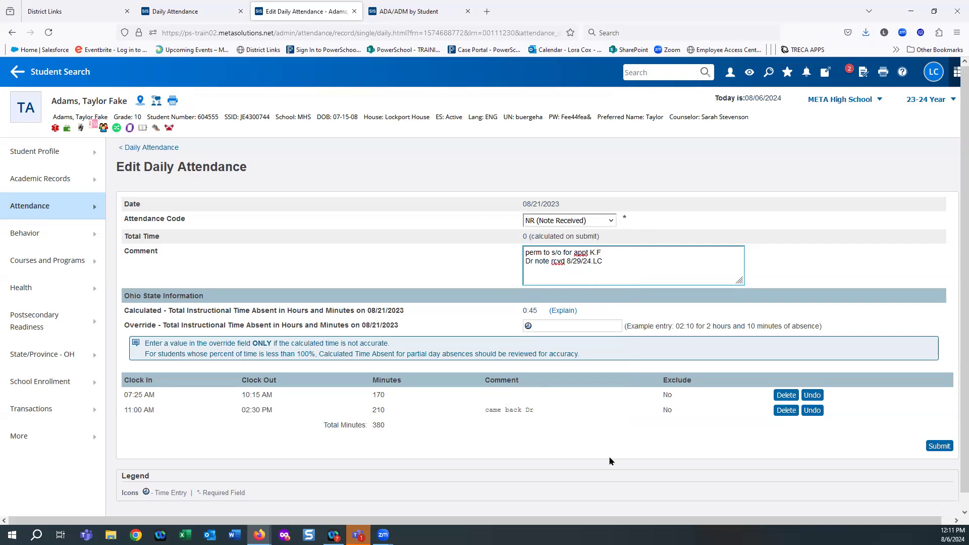
scroll(610, 461, "down", 1)
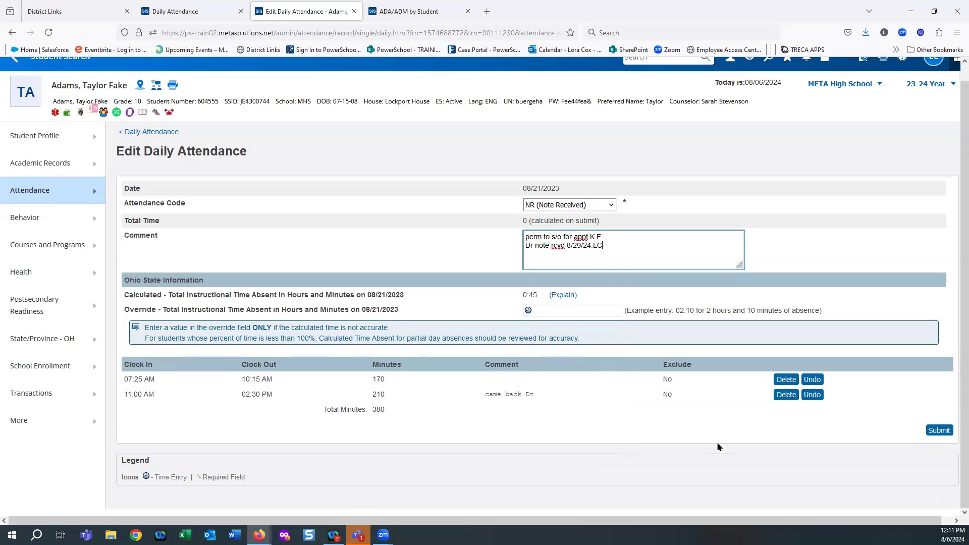
left_click(941, 430)
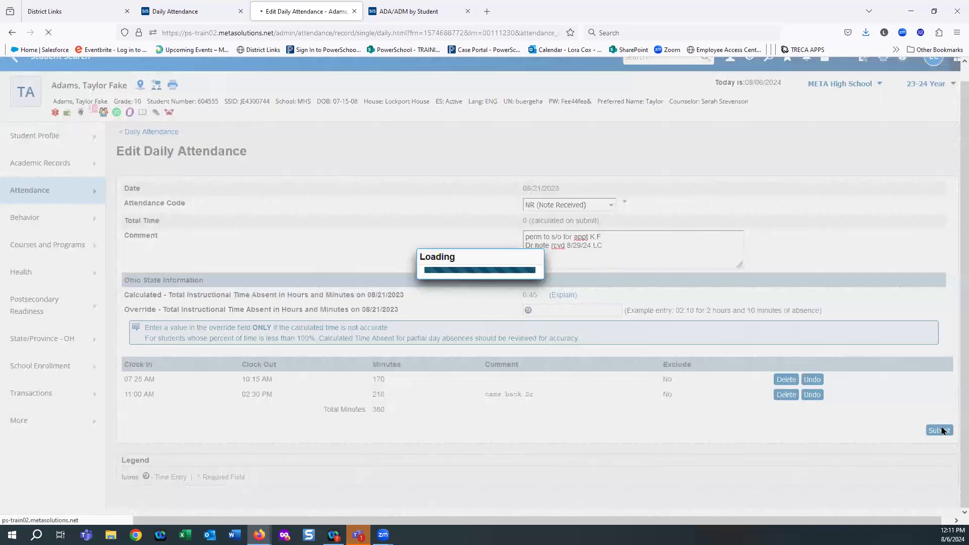
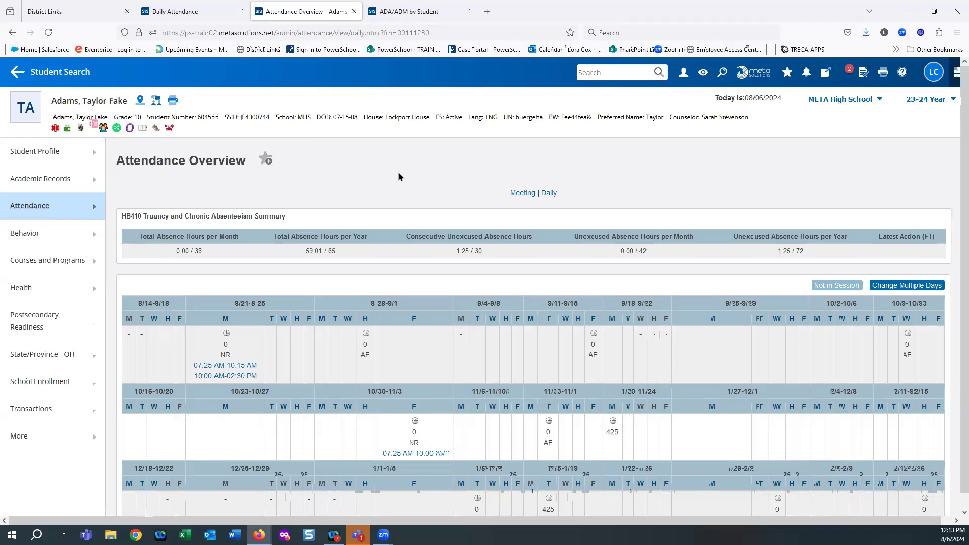
Open the PSCB Custom Reports for Attendance and examine the available daily, meeting, school and student attendance reports.
left_click(17, 89)
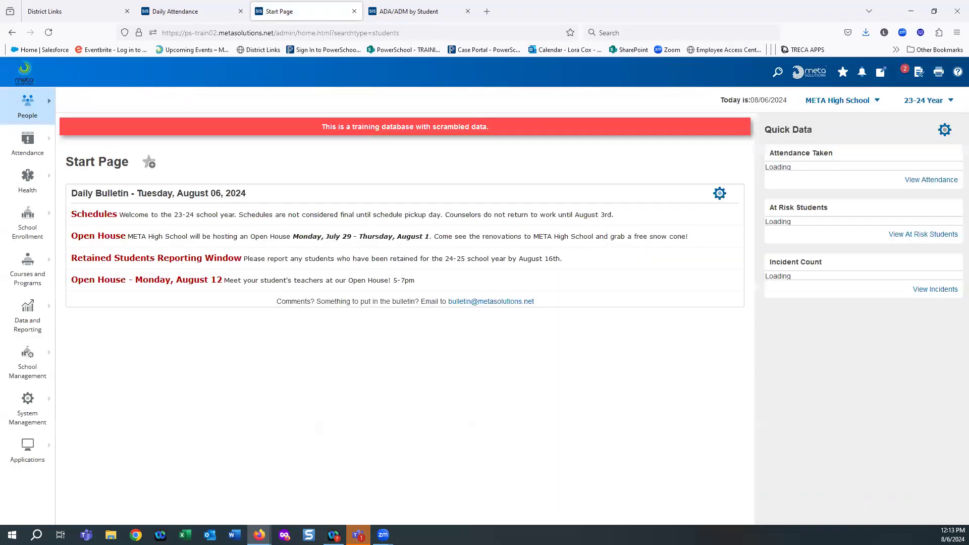
left_click(28, 323)
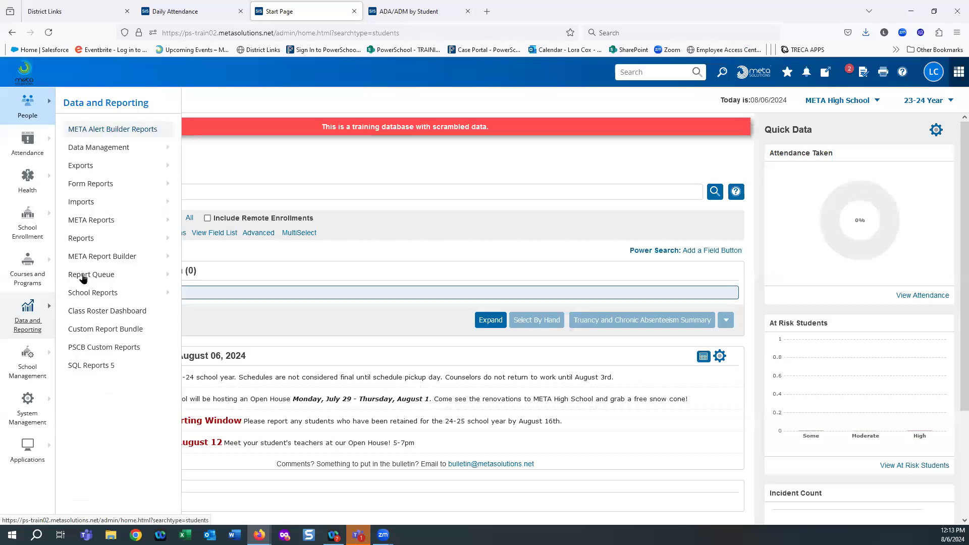
left_click(92, 348)
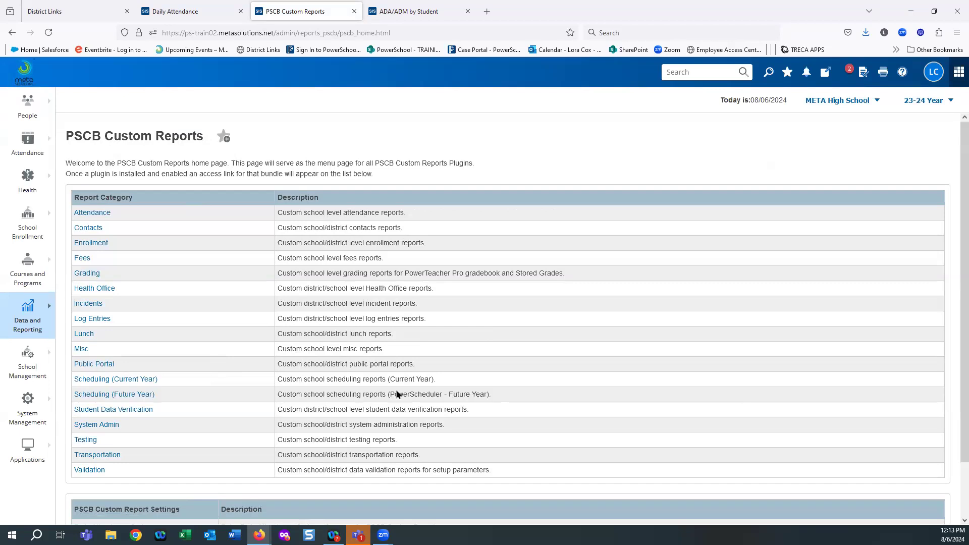
left_click(92, 216)
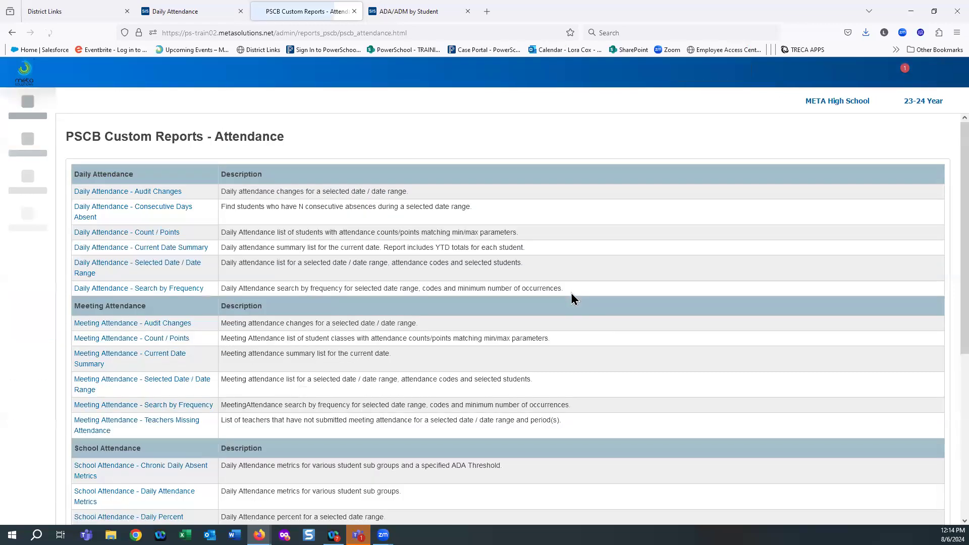
scroll(589, 301, "down", 4)
scroll(589, 301, "down", 2)
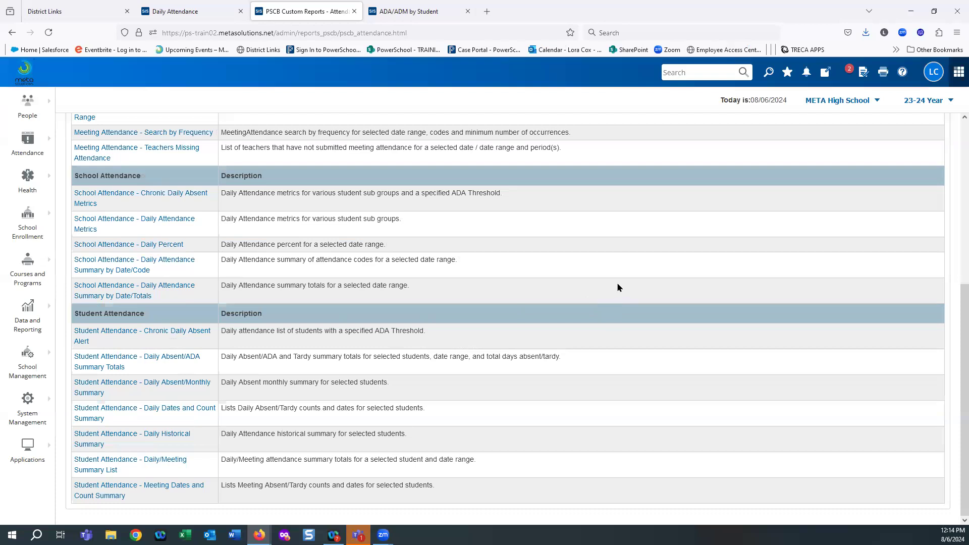
scroll(618, 288, "up", 3)
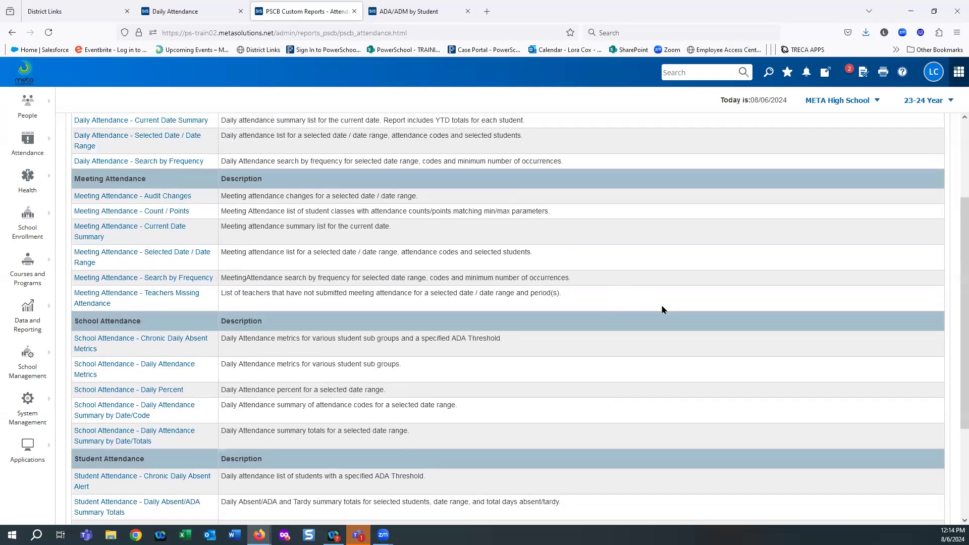
scroll(662, 309, "up", 3)
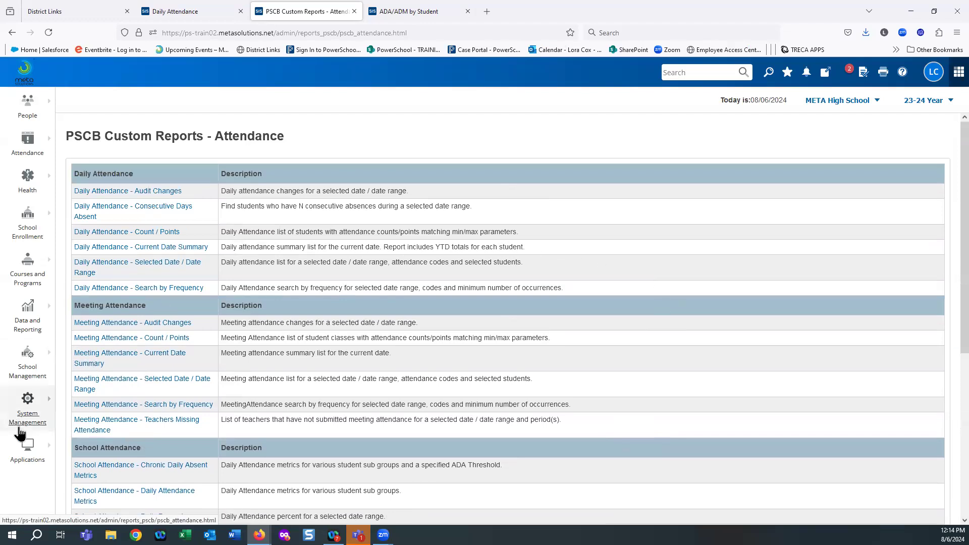
scroll(435, 309, "down", 3)
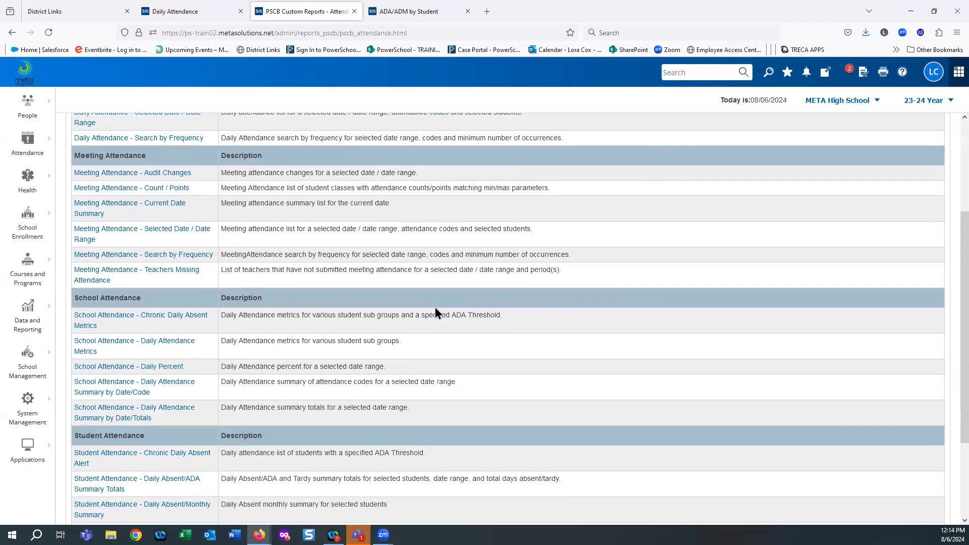
scroll(435, 307, "down", 2)
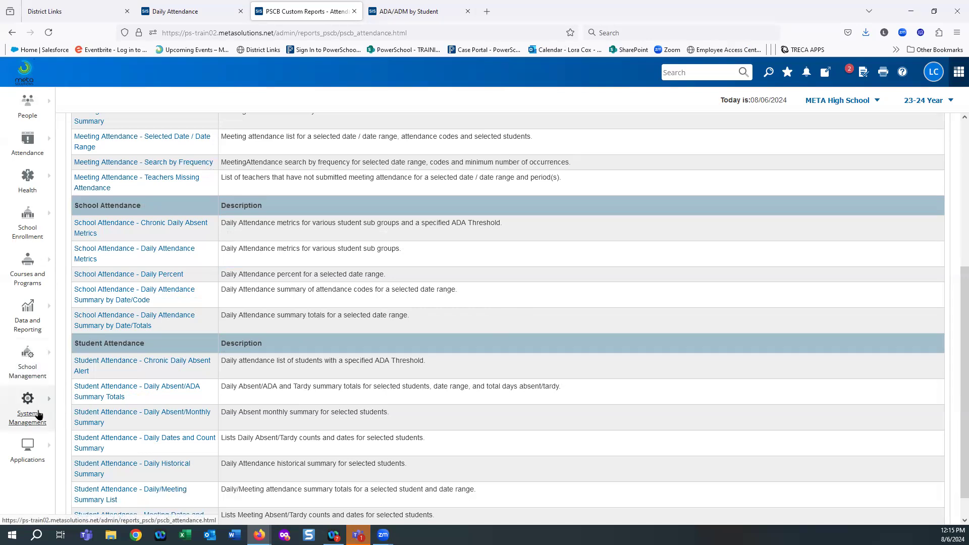
Open the System Reports page from the reporting section.
left_click(34, 328)
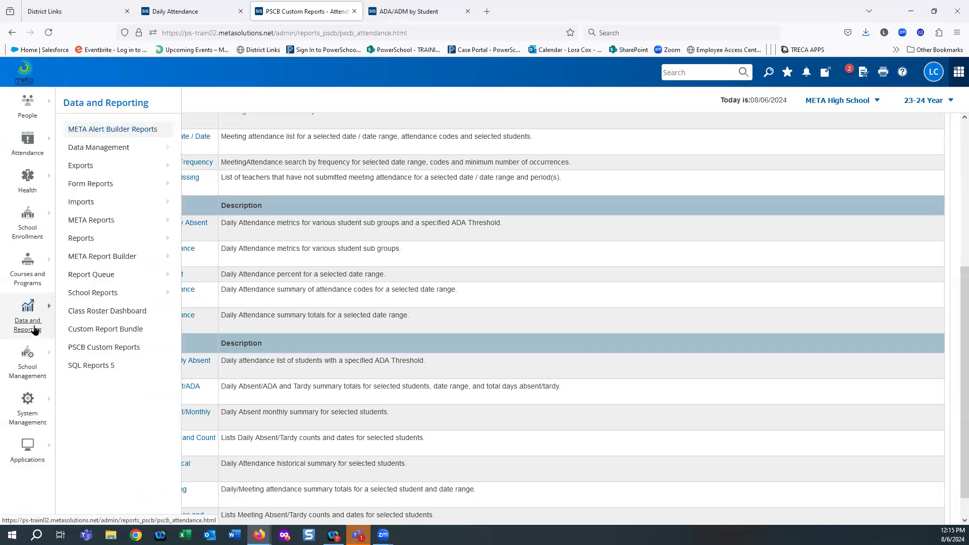
left_click(73, 238)
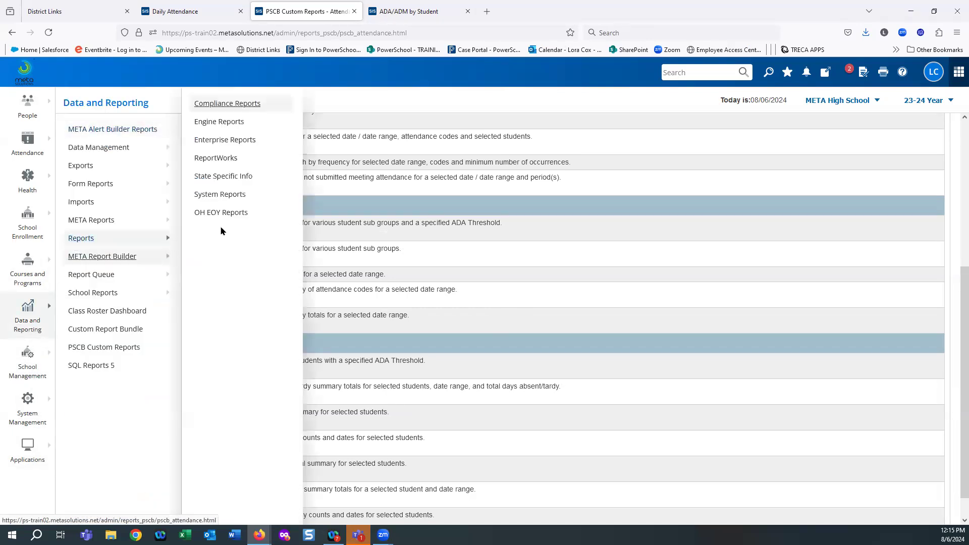
left_click(232, 194)
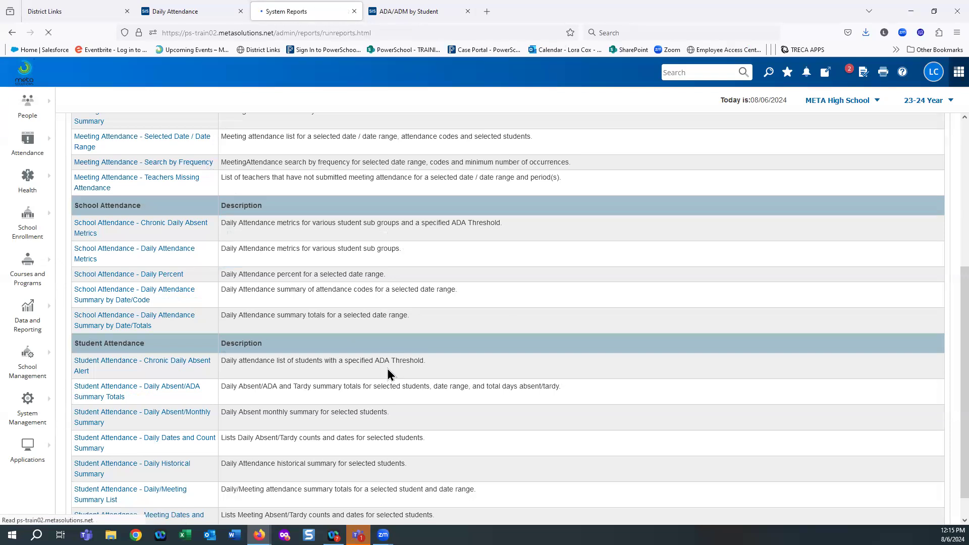